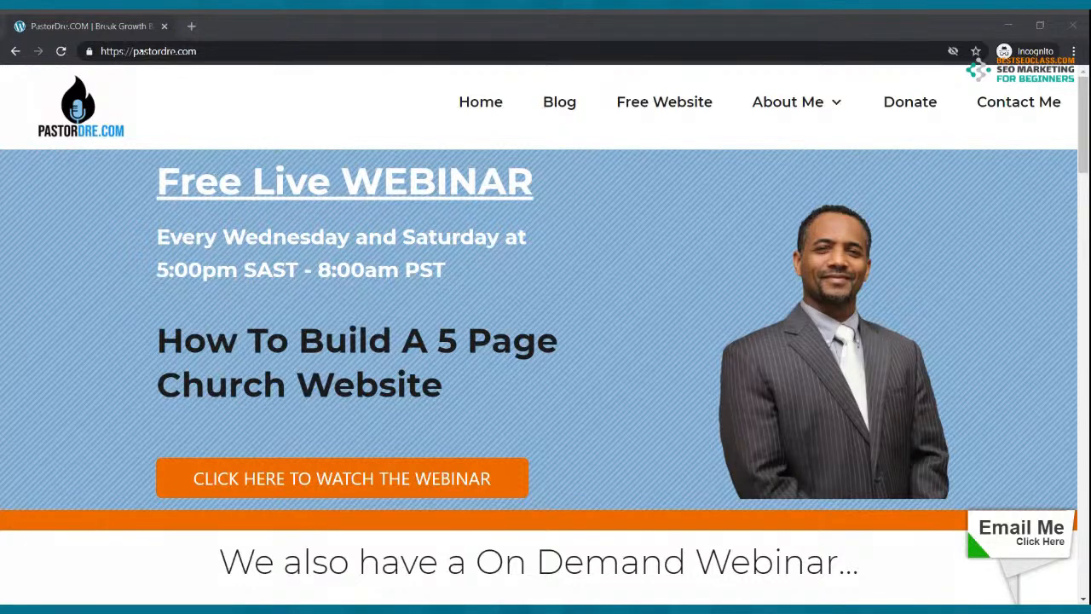
Step: Open theradicalchurch.siterubix.com in a new tab
{"action": "left_click", "coordinate": [191, 26]}
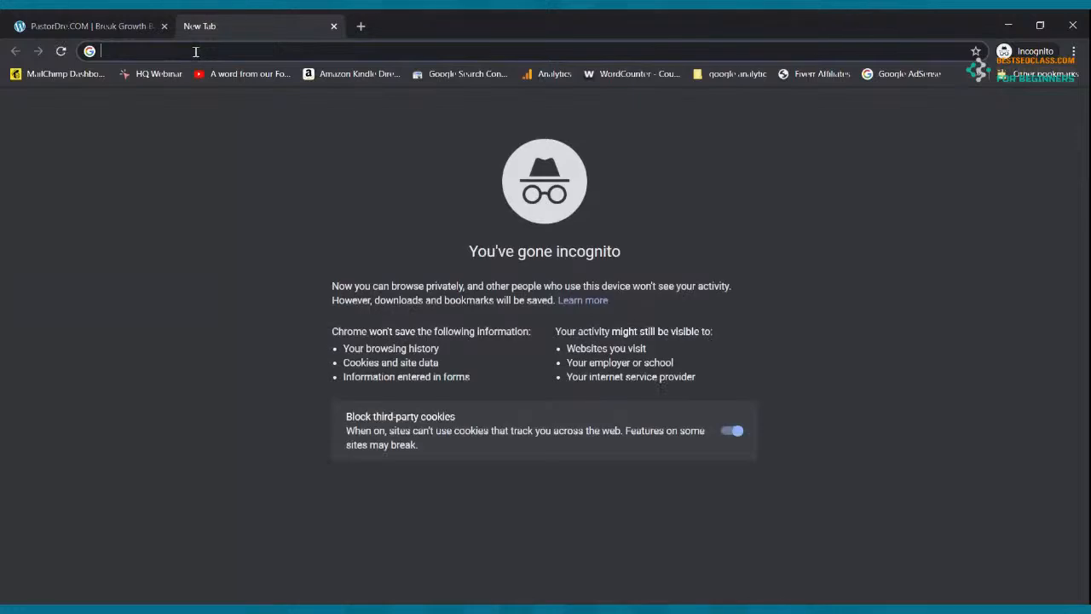
{"action": "type", "text": "theradicalchurch.siterubix.com"}
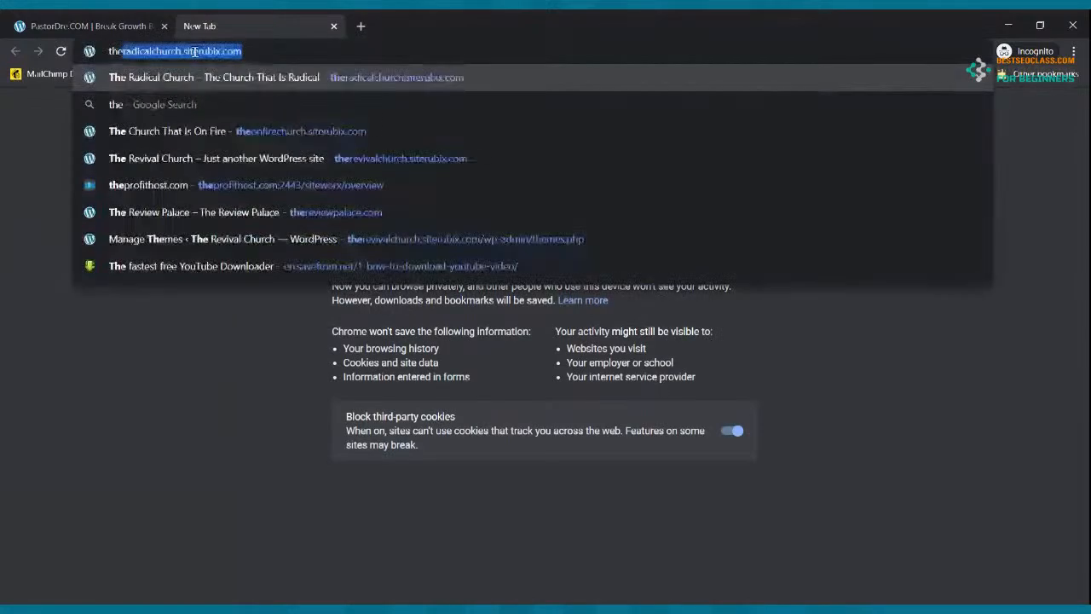
{"action": "key", "text": "Return"}
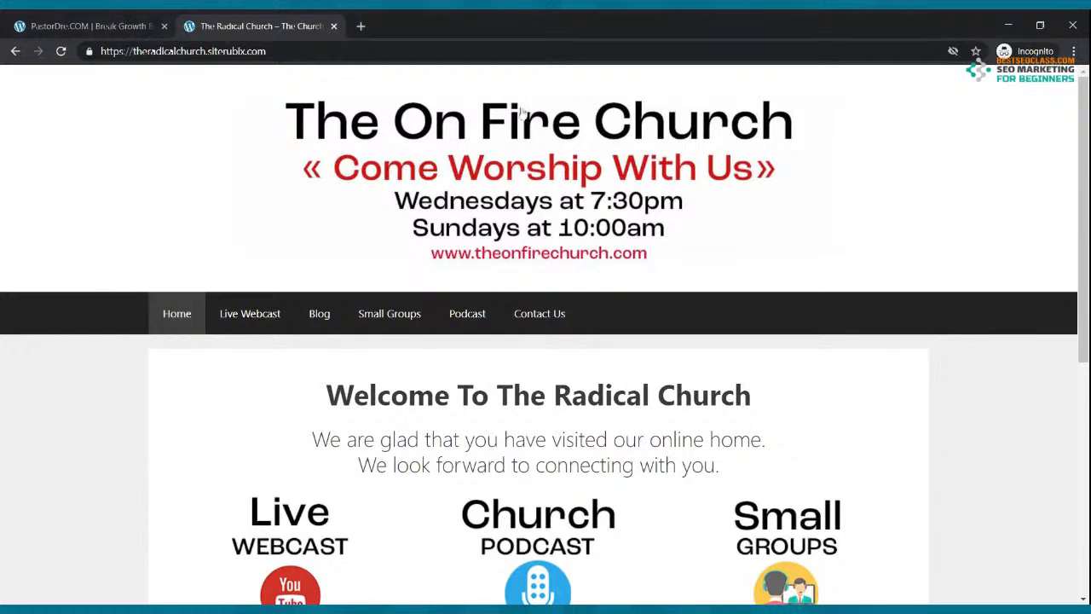
Step: Try to open therevivalchurch.siterubix.com in a new tab, then close that tab
{"action": "left_click", "coordinate": [360, 25]}
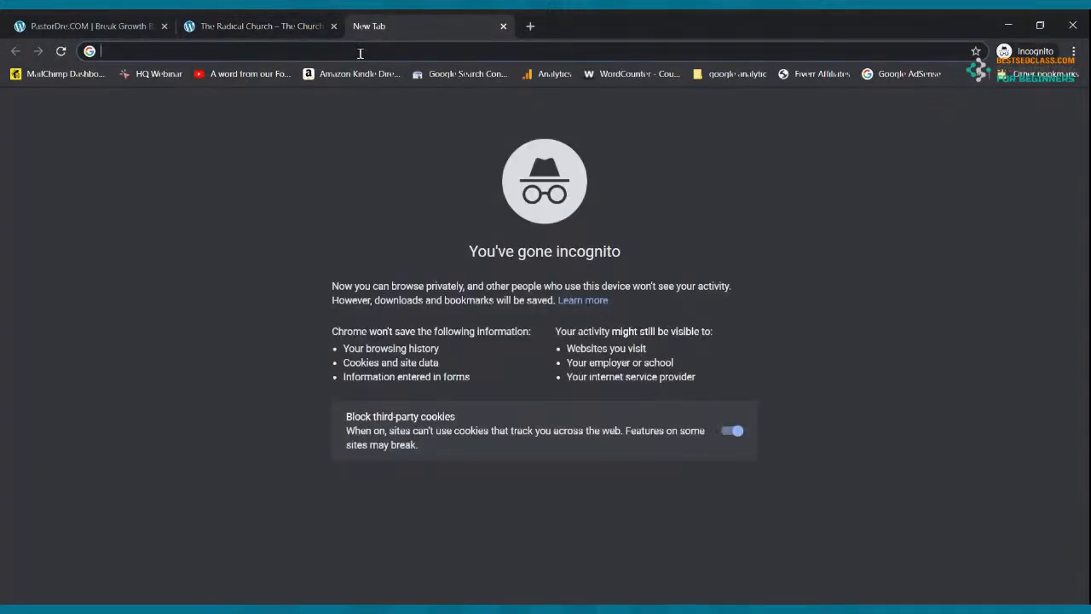
{"action": "type", "text": "the"}
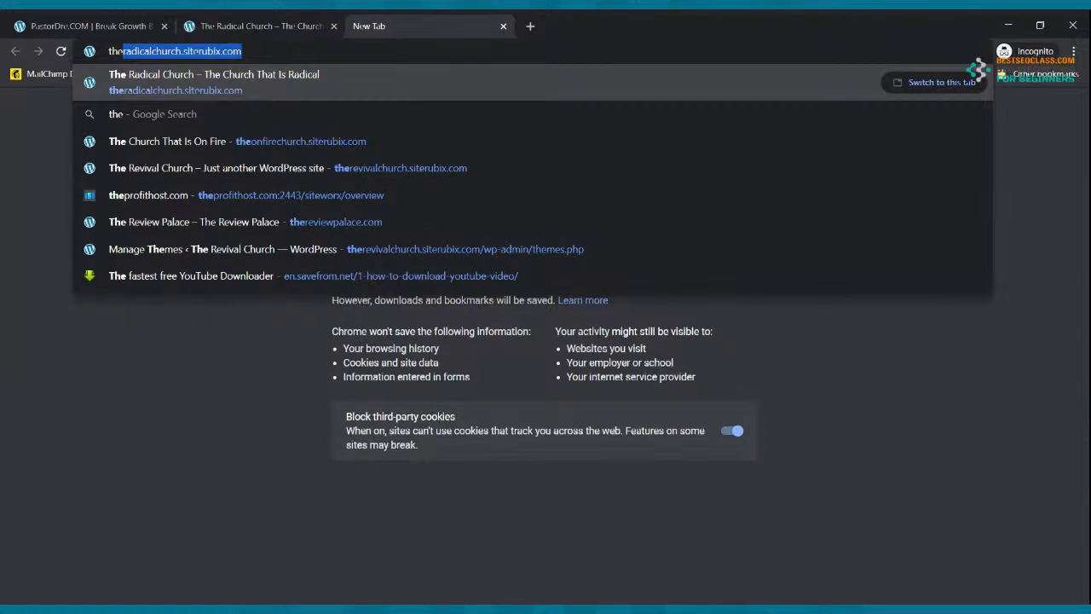
{"action": "type", "text": "re"}
{"action": "key", "text": "Return"}
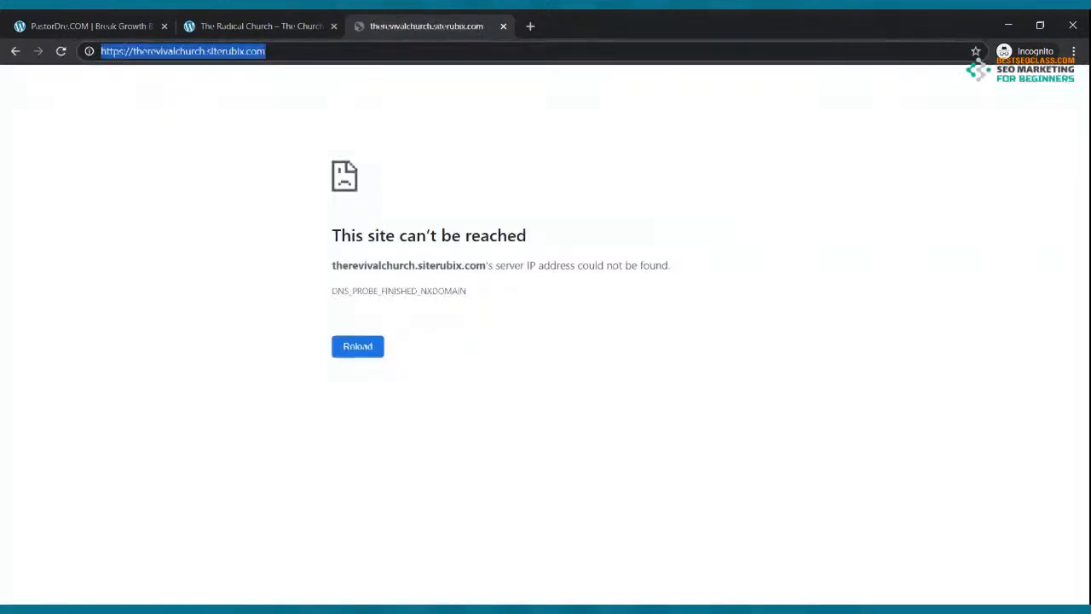
{"action": "left_click", "coordinate": [503, 26]}
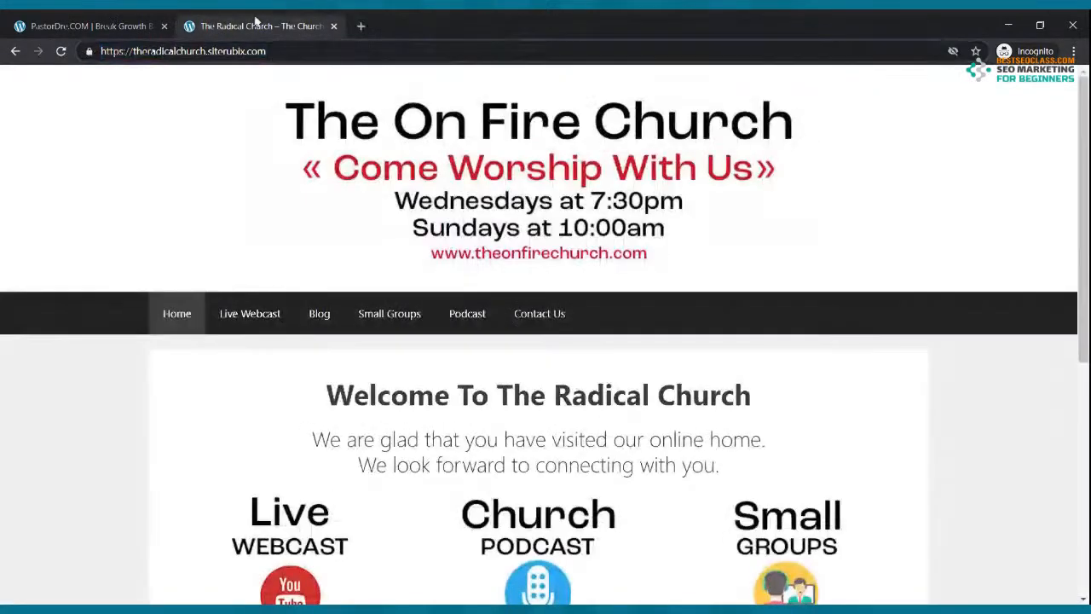
Step: Open thechurchwebsite.siterubix.com in a new tab
{"action": "left_click", "coordinate": [360, 26]}
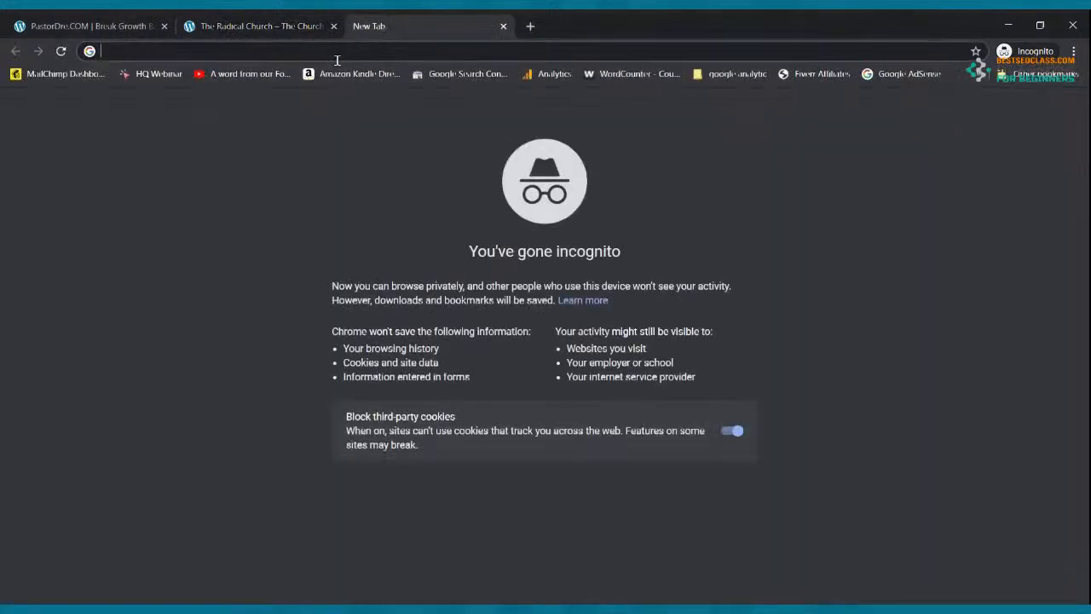
{"action": "type", "text": "teh"}
{"action": "key", "text": "BackSpace"}
{"action": "key", "text": "BackSpace"}
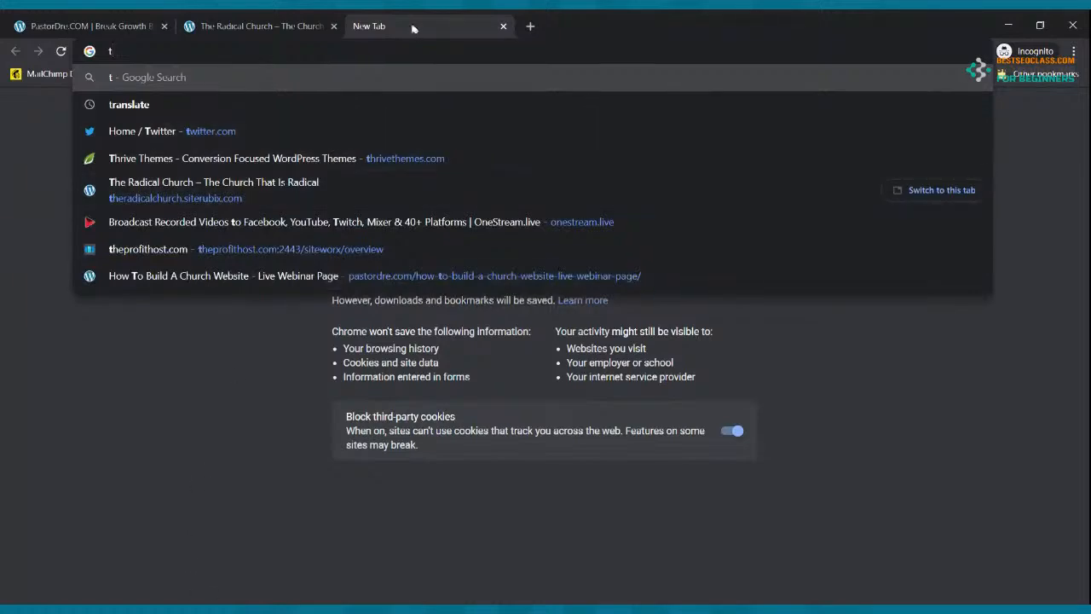
{"action": "left_click", "coordinate": [103, 26]}
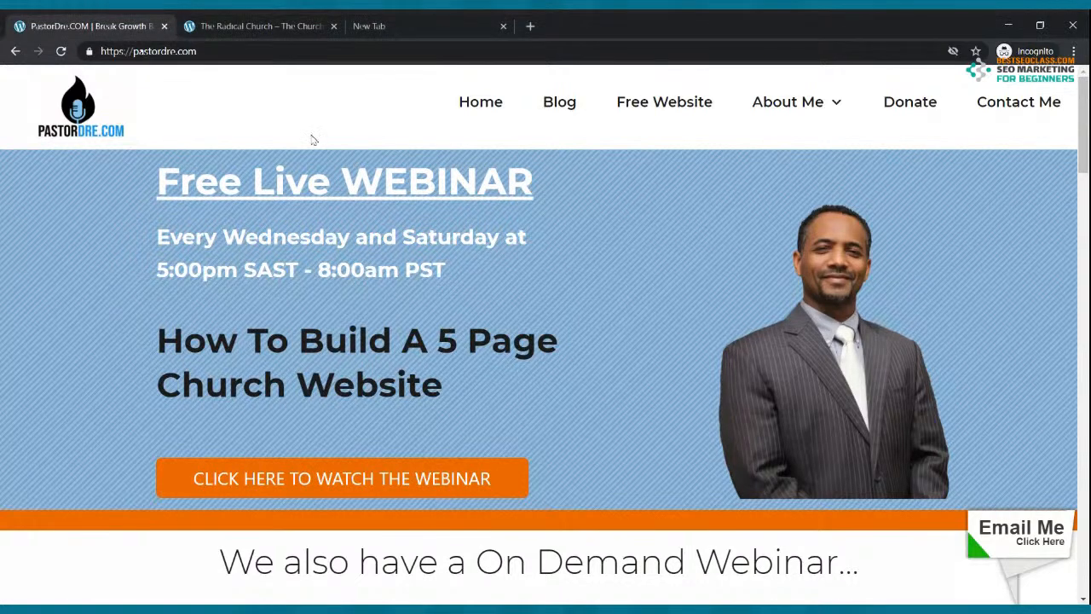
{"action": "left_click", "coordinate": [367, 26]}
{"action": "type", "text": "t"}
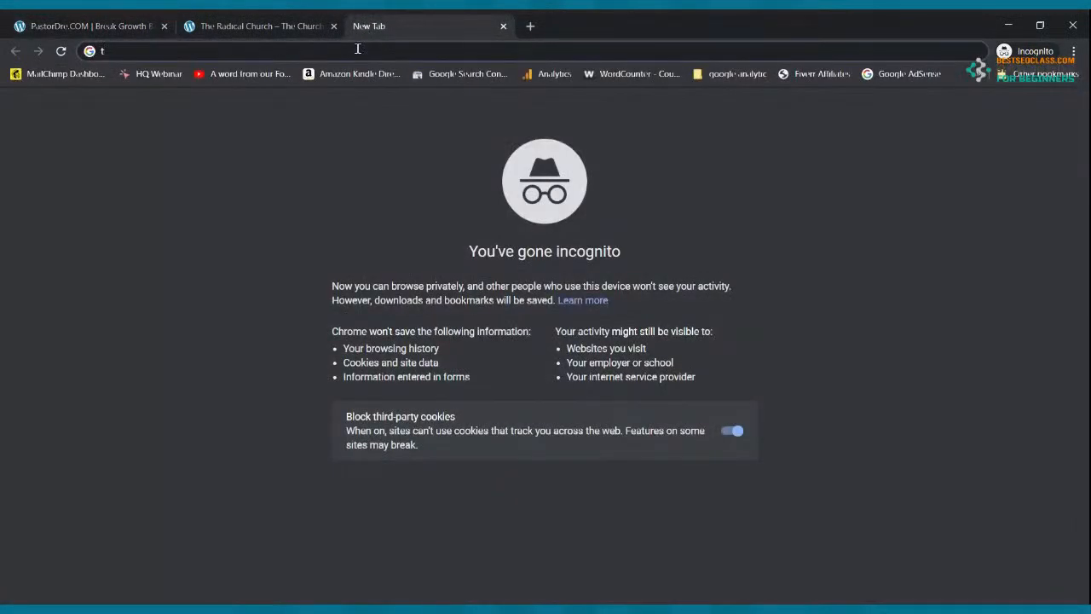
{"action": "type", "text": "he"}
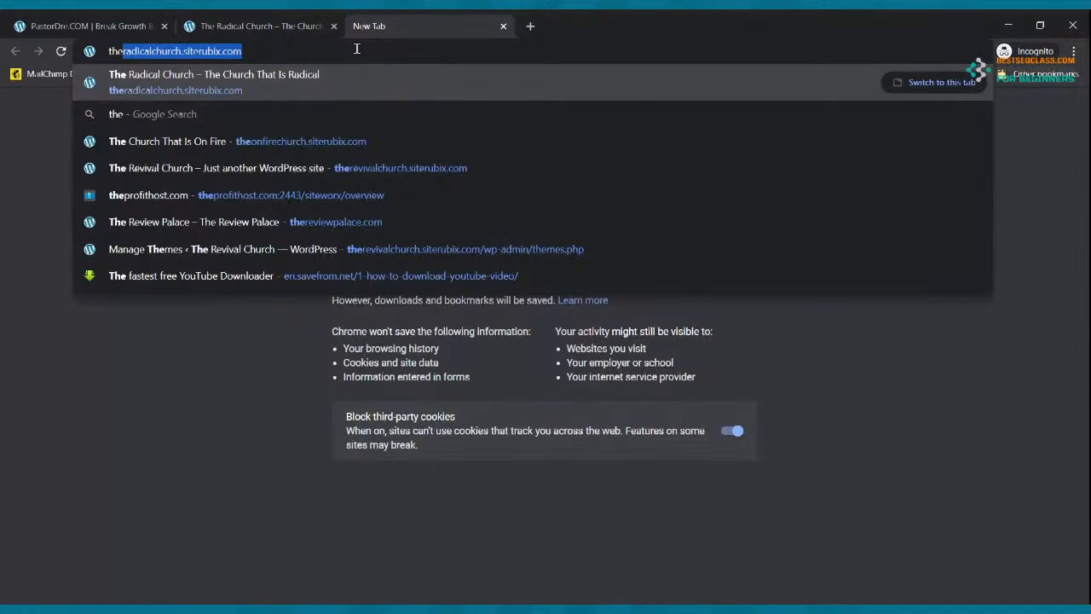
{"action": "type", "text": "chu"}
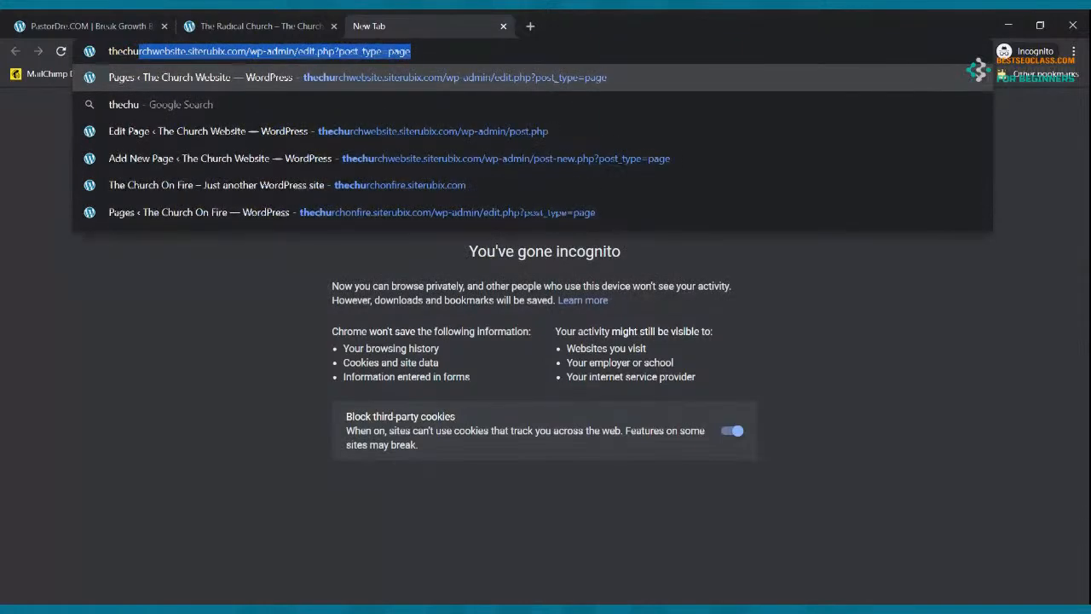
{"action": "key", "text": "Right"}
{"action": "key", "text": "BackSpace"}
{"action": "key", "text": "BackSpace"}
{"action": "key", "text": "BackSpace"}
{"action": "key", "text": "BackSpace"}
{"action": "key", "text": "BackSpace"}
{"action": "key", "text": "BackSpace"}
{"action": "key", "text": "BackSpace"}
{"action": "key", "text": "BackSpace"}
{"action": "key", "text": "BackSpace"}
{"action": "key", "text": "BackSpace"}
{"action": "key", "text": "BackSpace"}
{"action": "key", "text": "BackSpace"}
{"action": "key", "text": "BackSpace"}
{"action": "key", "text": "BackSpace"}
{"action": "key", "text": "BackSpace"}
{"action": "key", "text": "BackSpace"}
{"action": "key", "text": "BackSpace"}
{"action": "key", "text": "BackSpace"}
{"action": "key", "text": "BackSpace"}
{"action": "key", "text": "BackSpace"}
{"action": "key", "text": "BackSpace"}
{"action": "key", "text": "BackSpace"}
{"action": "key", "text": "BackSpace"}
{"action": "key", "text": "BackSpace"}
{"action": "key", "text": "BackSpace"}
{"action": "key", "text": "BackSpace"}
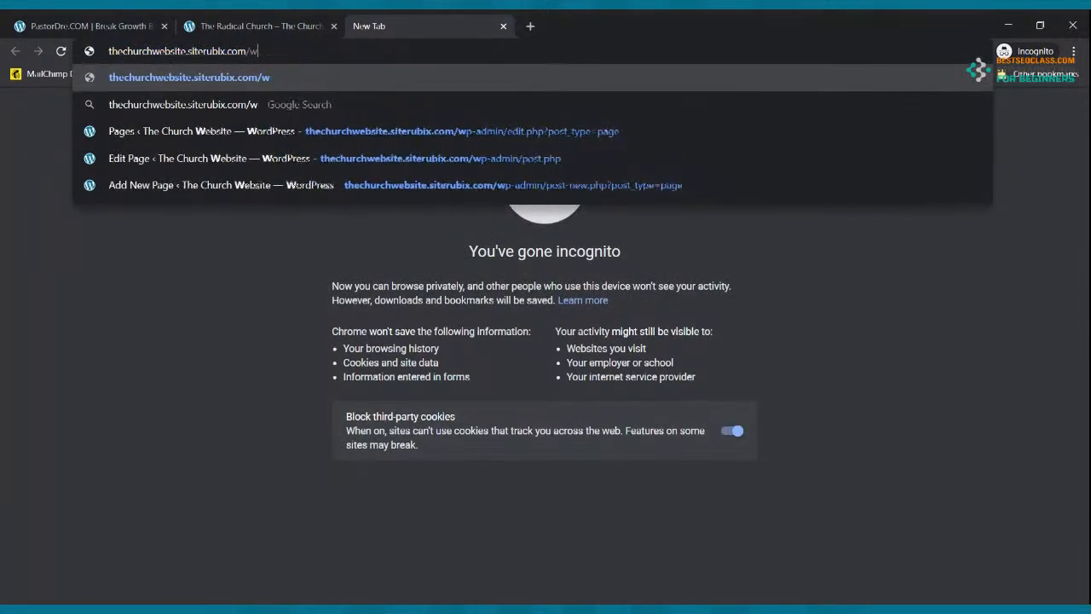
{"action": "key", "text": "Return"}
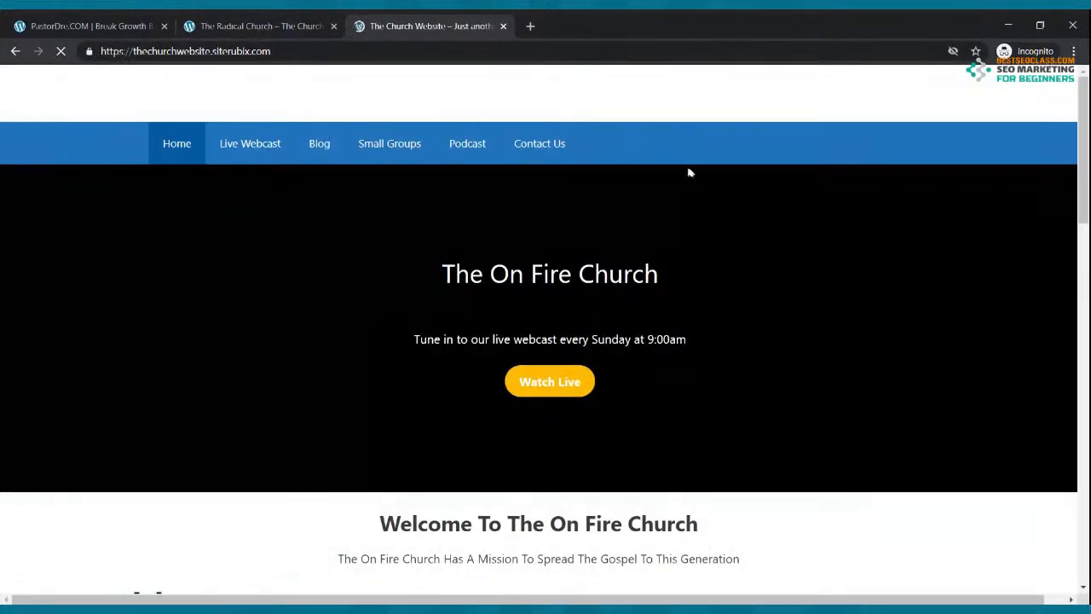
Step: Scroll through The Church Website homepage and compare it with The Radical Church site
{"action": "scroll", "coordinate": [750, 205], "scroll_direction": "down", "scroll_amount": 4}
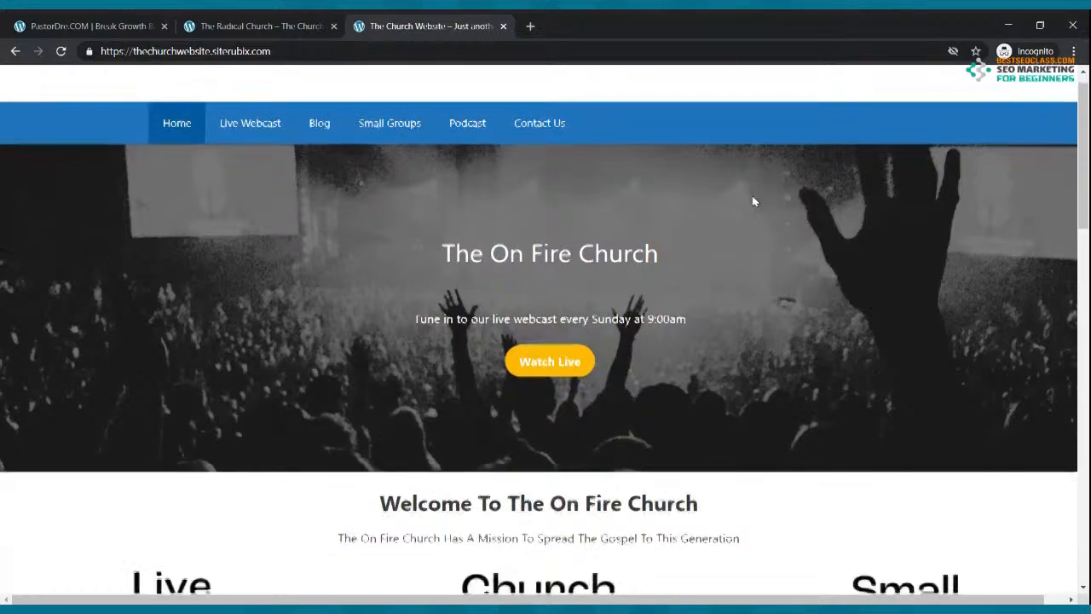
{"action": "scroll", "coordinate": [750, 200], "scroll_direction": "down", "scroll_amount": 9}
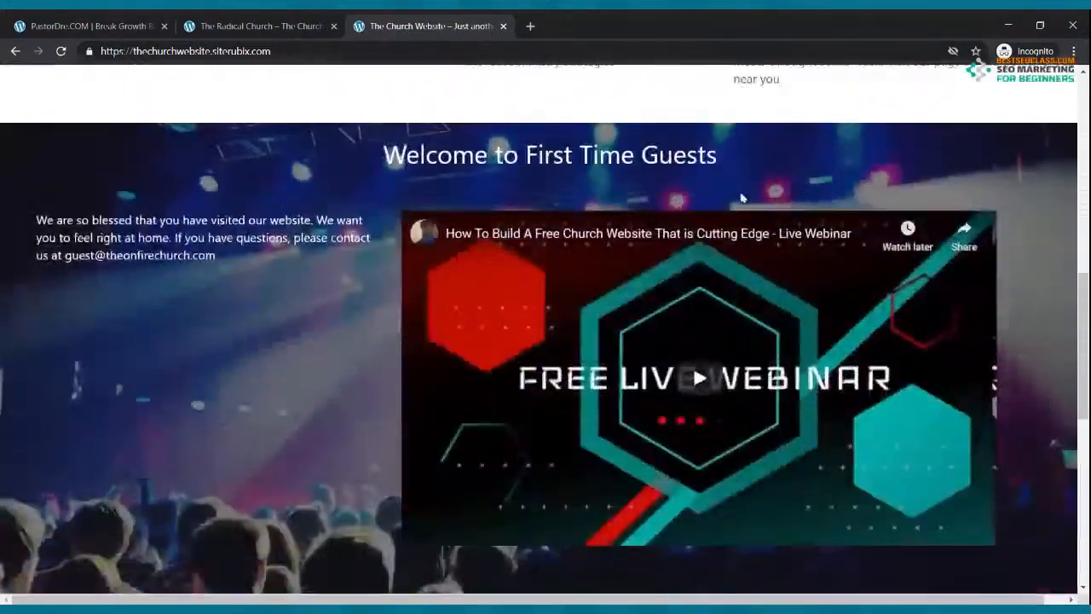
{"action": "scroll", "coordinate": [718, 179], "scroll_direction": "down", "scroll_amount": 3}
{"action": "scroll", "coordinate": [707, 181], "scroll_direction": "up", "scroll_amount": 15}
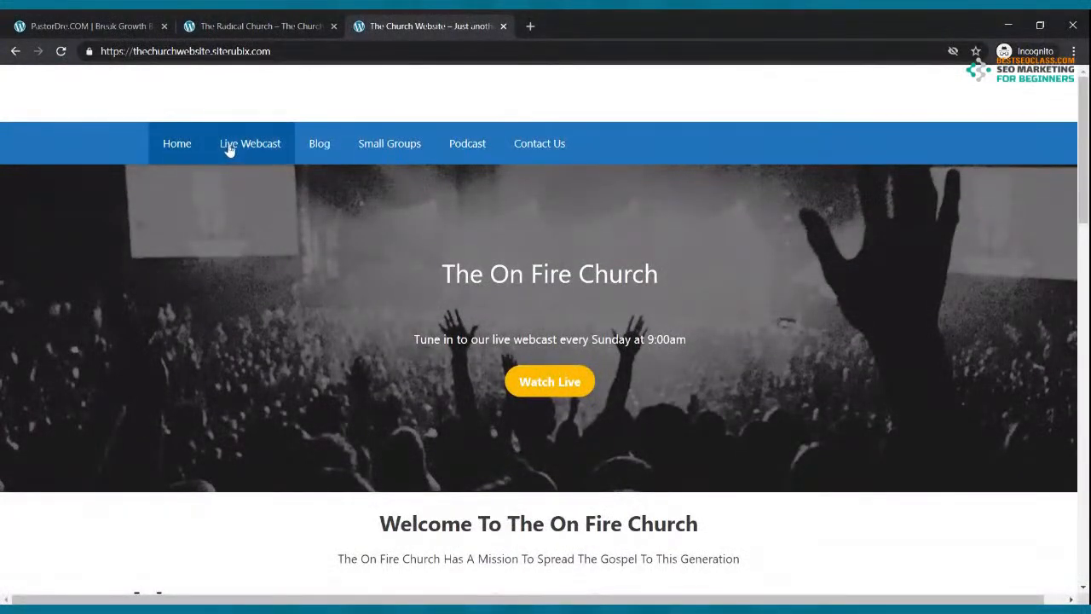
{"action": "left_click", "coordinate": [149, 22]}
{"action": "left_click", "coordinate": [271, 29]}
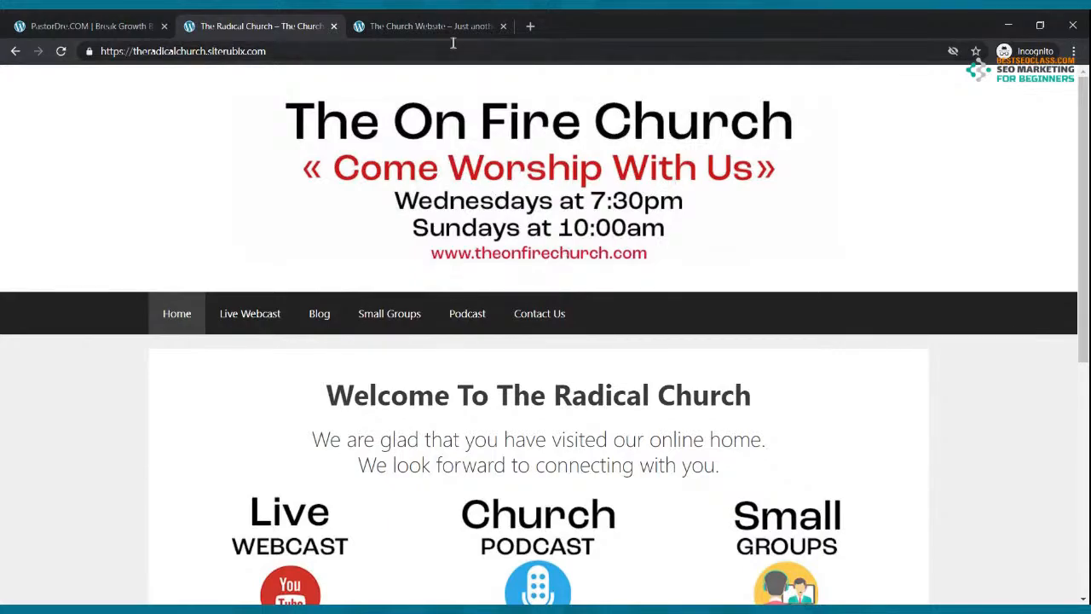
{"action": "key", "text": "ctrl+Tab"}
{"action": "scroll", "coordinate": [529, 174], "scroll_direction": "down", "scroll_amount": 10}
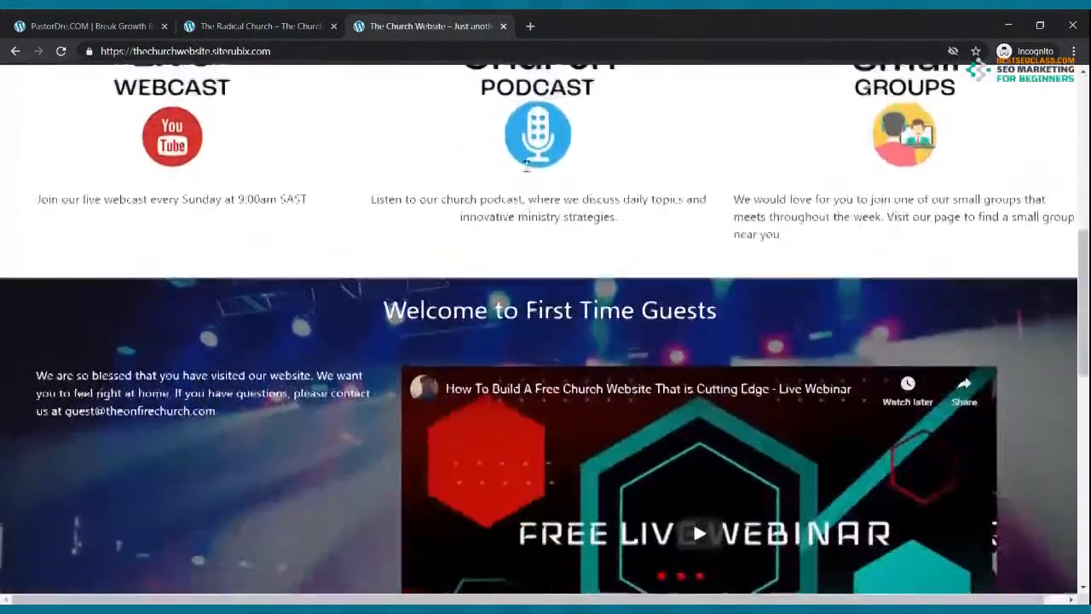
{"action": "scroll", "coordinate": [529, 174], "scroll_direction": "up", "scroll_amount": 10}
Step: Close The Radical Church tab
{"action": "left_click", "coordinate": [281, 26]}
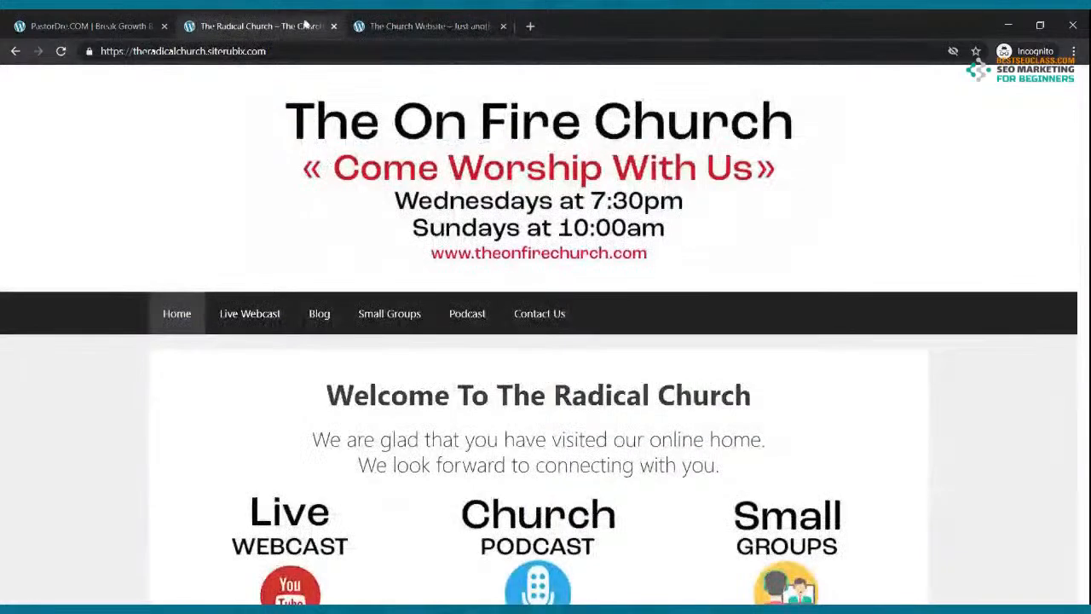
{"action": "left_click", "coordinate": [333, 27]}
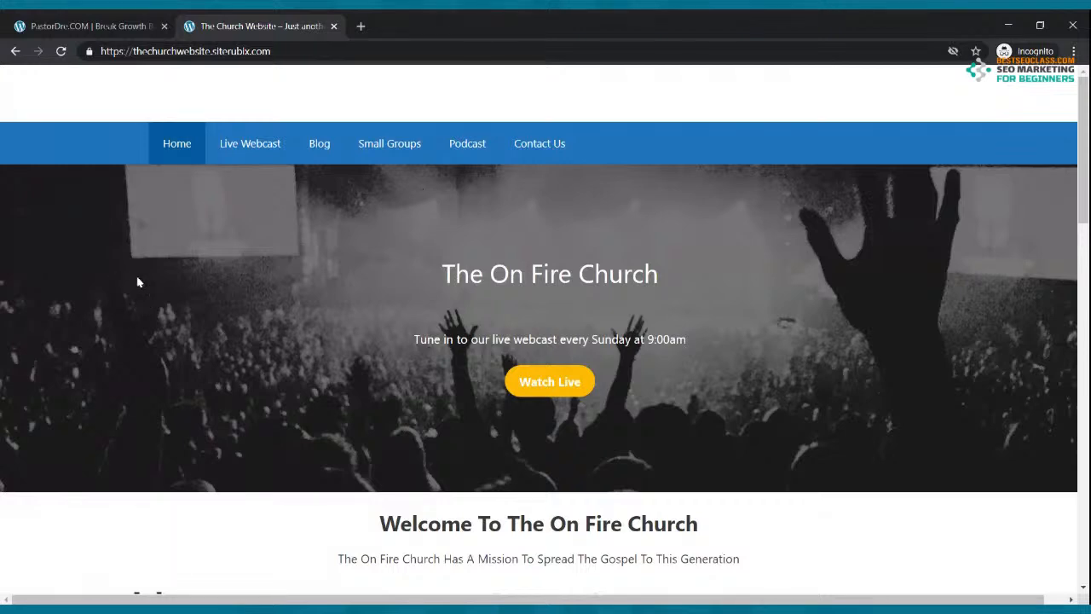
Step: Open the Free Website link on pastordre.com to reach the SiteRubix signup page
{"action": "left_click", "coordinate": [51, 25]}
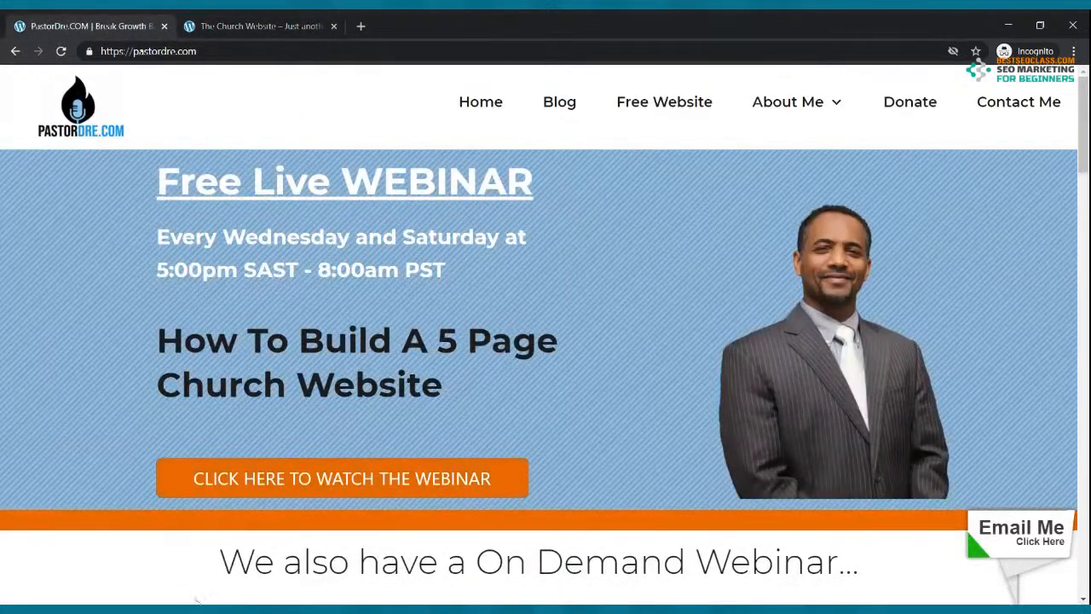
{"action": "left_click", "coordinate": [192, 611]}
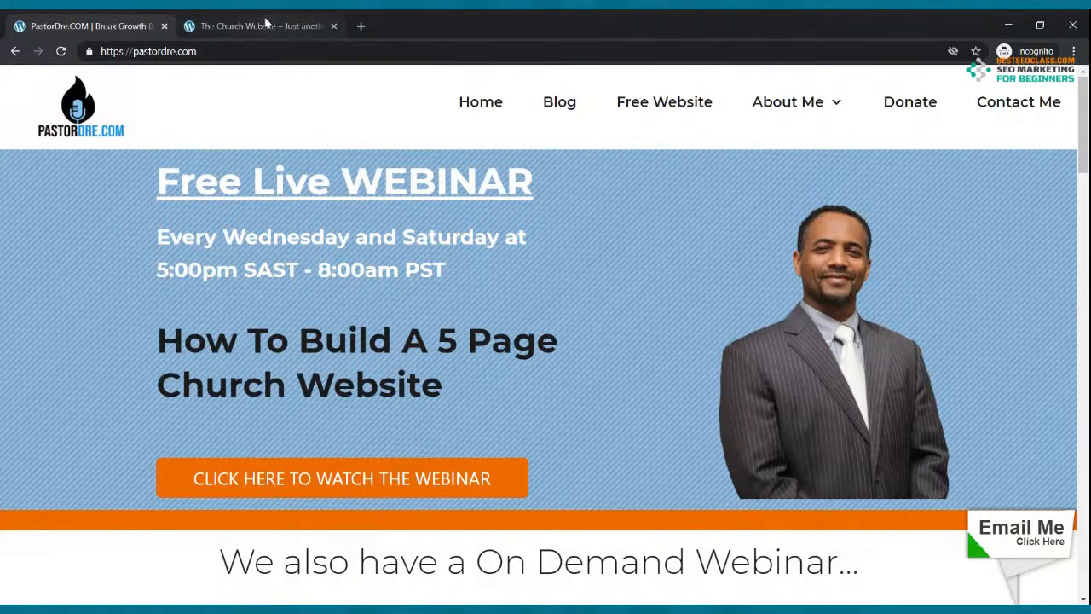
{"action": "left_click", "coordinate": [523, 47]}
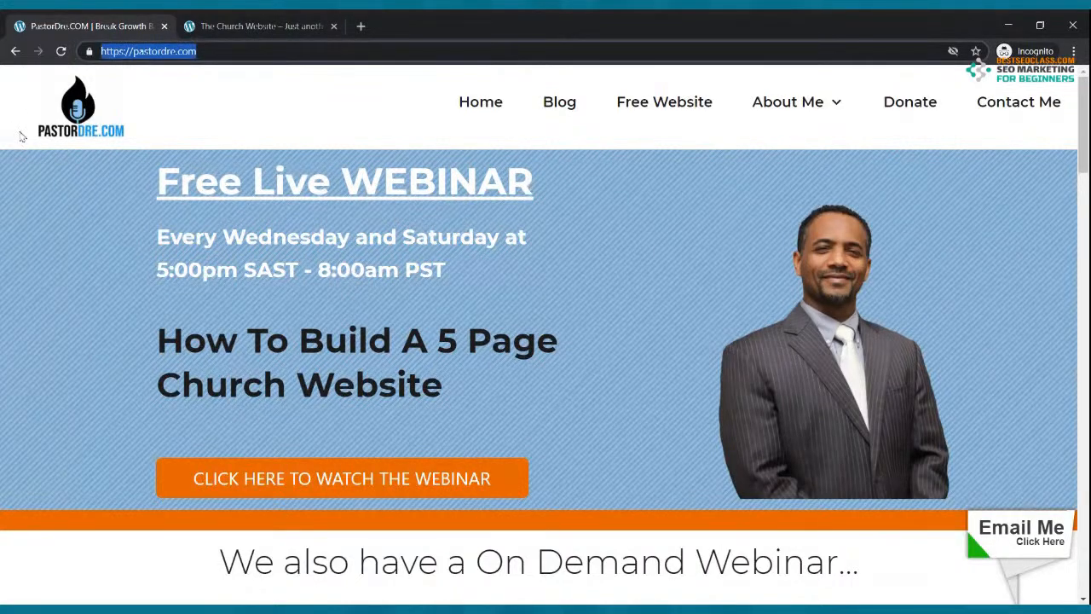
{"action": "left_click", "coordinate": [553, 141]}
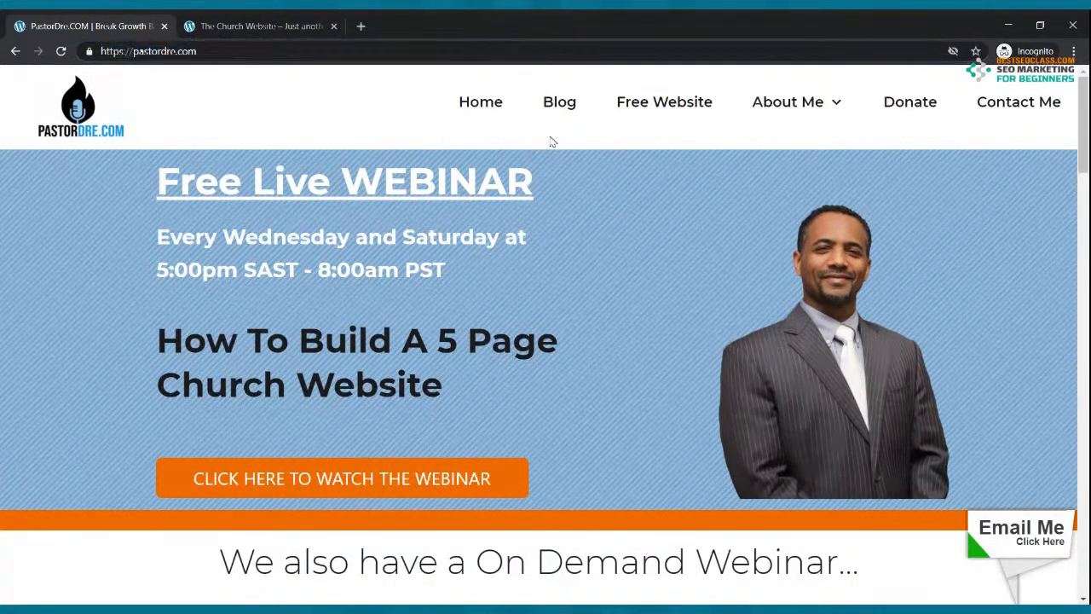
{"action": "scroll", "coordinate": [631, 165], "scroll_direction": "down", "scroll_amount": 3}
{"action": "left_click", "coordinate": [61, 51]}
{"action": "left_click", "coordinate": [677, 115]}
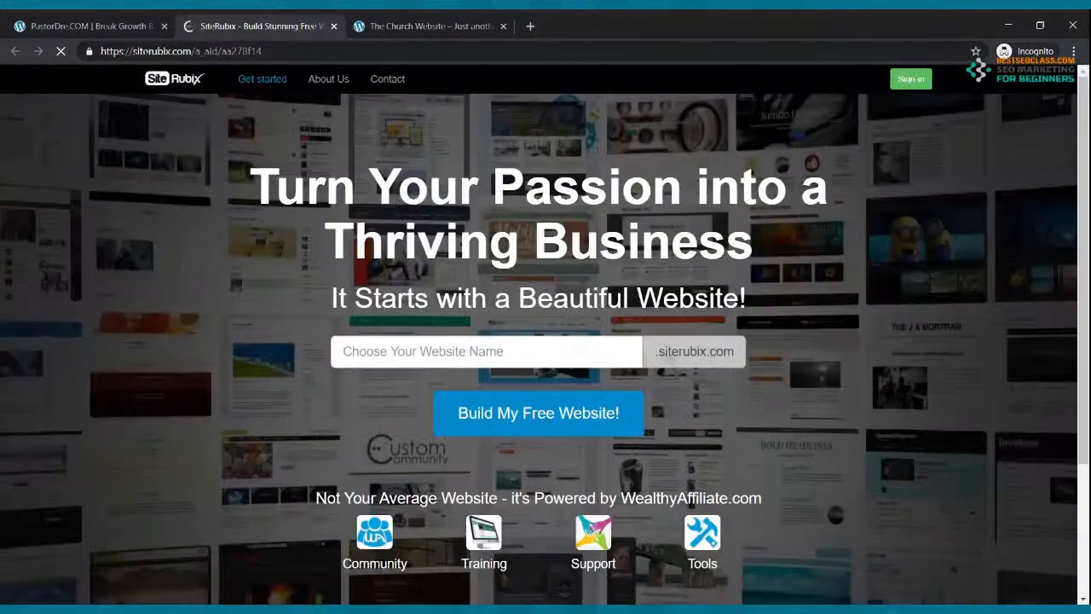
Step: Enter mycoolchurch as the SiteRubix website name
{"action": "left_click", "coordinate": [574, 352]}
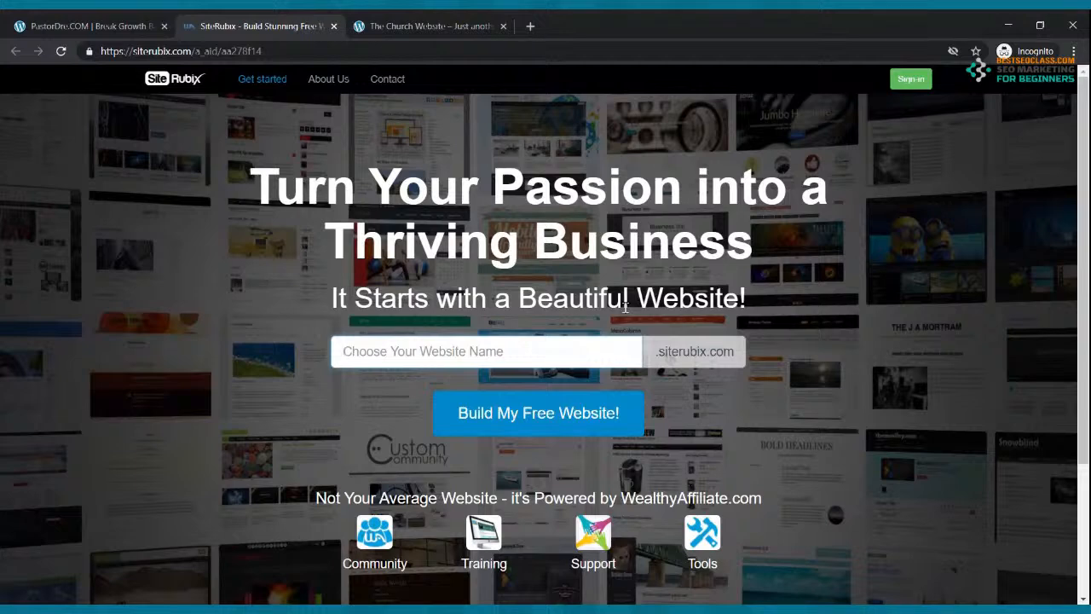
{"action": "type", "text": "my"}
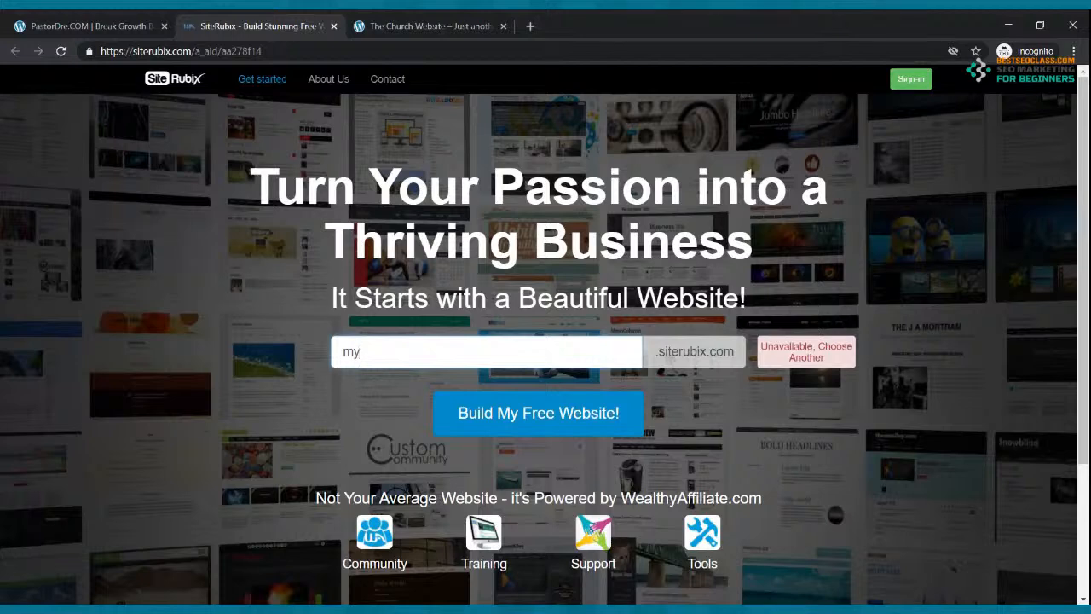
{"action": "key", "text": "BackSpace"}
{"action": "key", "text": "BackSpace"}
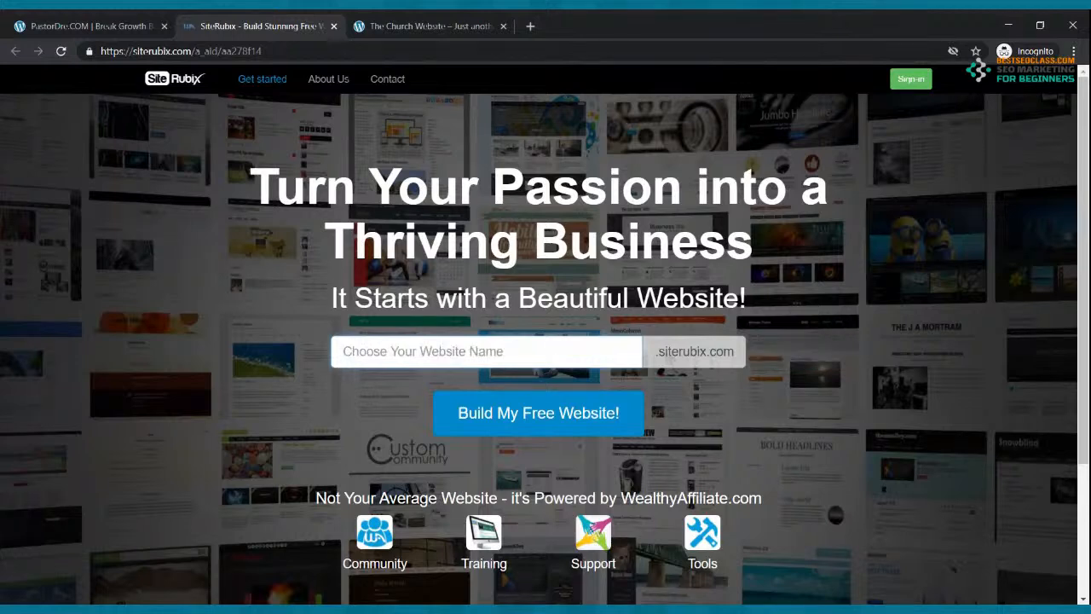
{"action": "type", "text": "my"}
{"action": "type", "text": "ol-ch"}
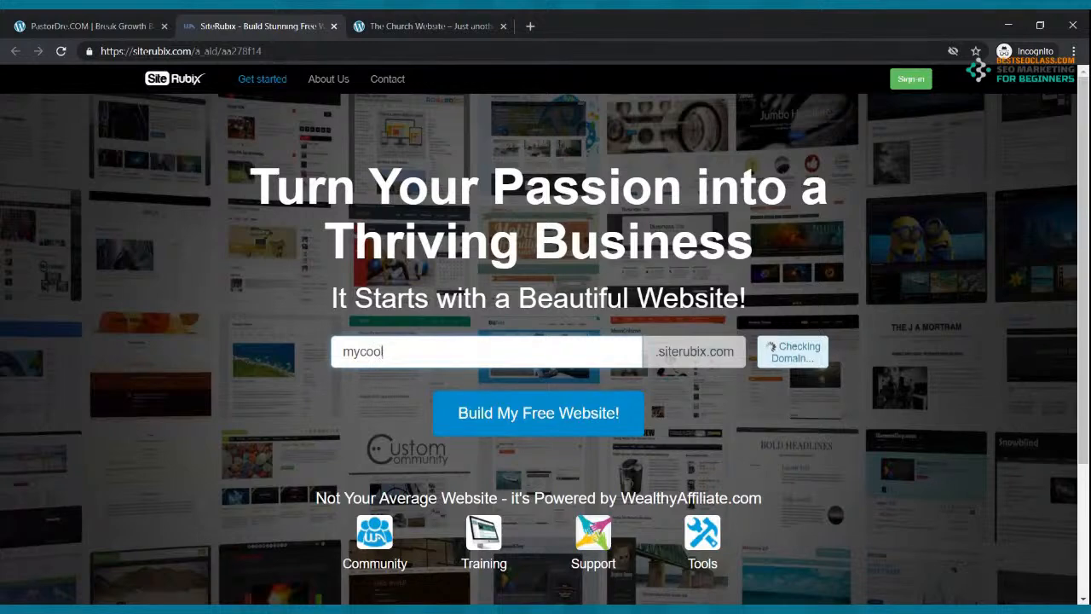
{"action": "key", "text": "BackSpace"}
{"action": "key", "text": "BackSpace"}
{"action": "key", "text": "BackSpace"}
{"action": "type", "text": "church"}
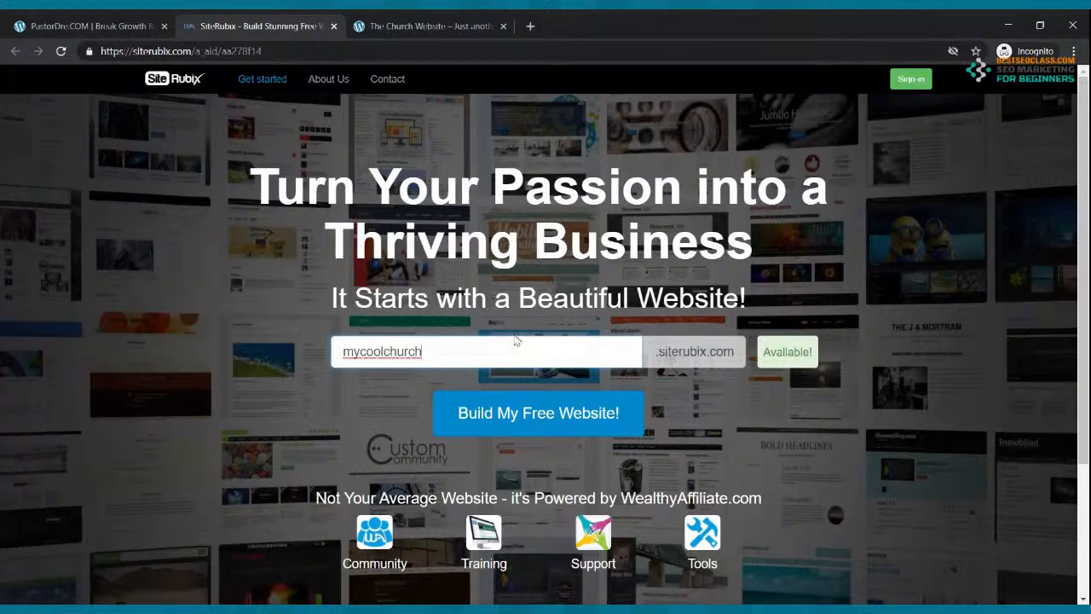
Step: Build the free website and log in to the Wealthy Affiliate account
{"action": "left_click", "coordinate": [520, 421]}
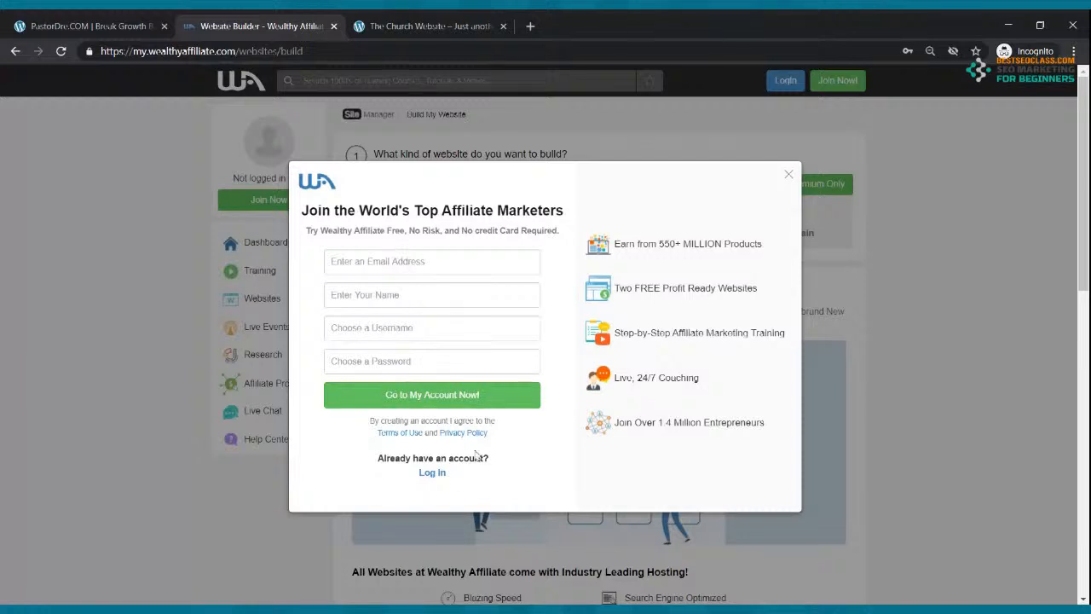
{"action": "left_click", "coordinate": [433, 473]}
{"action": "left_click", "coordinate": [447, 260]}
{"action": "left_click", "coordinate": [434, 295]}
{"action": "left_click", "coordinate": [440, 326]}
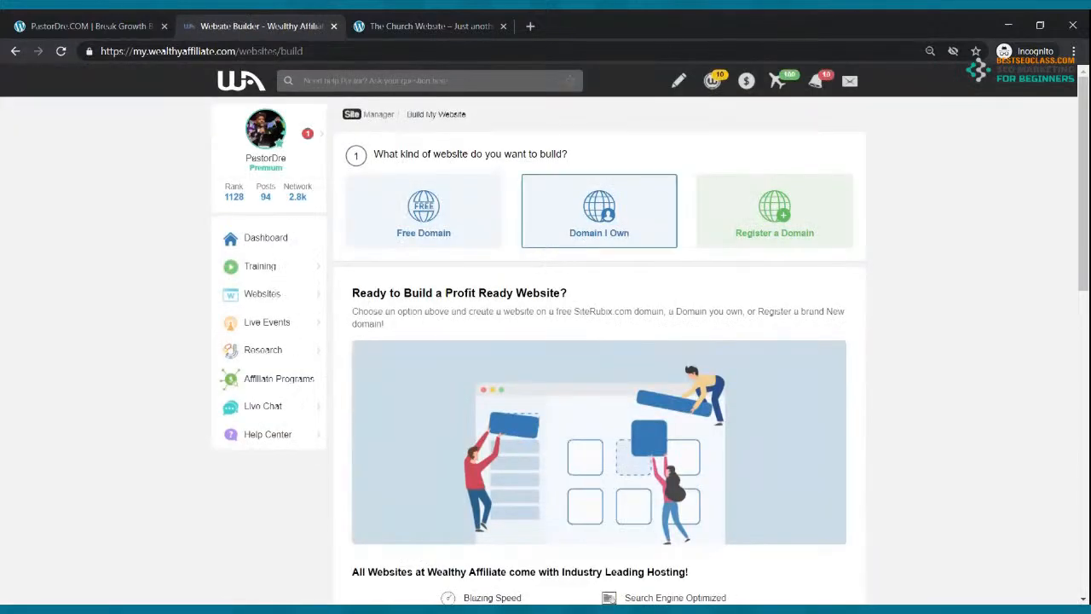
Step: Choose Free Domain as the kind of website to build
{"action": "left_click", "coordinate": [424, 220]}
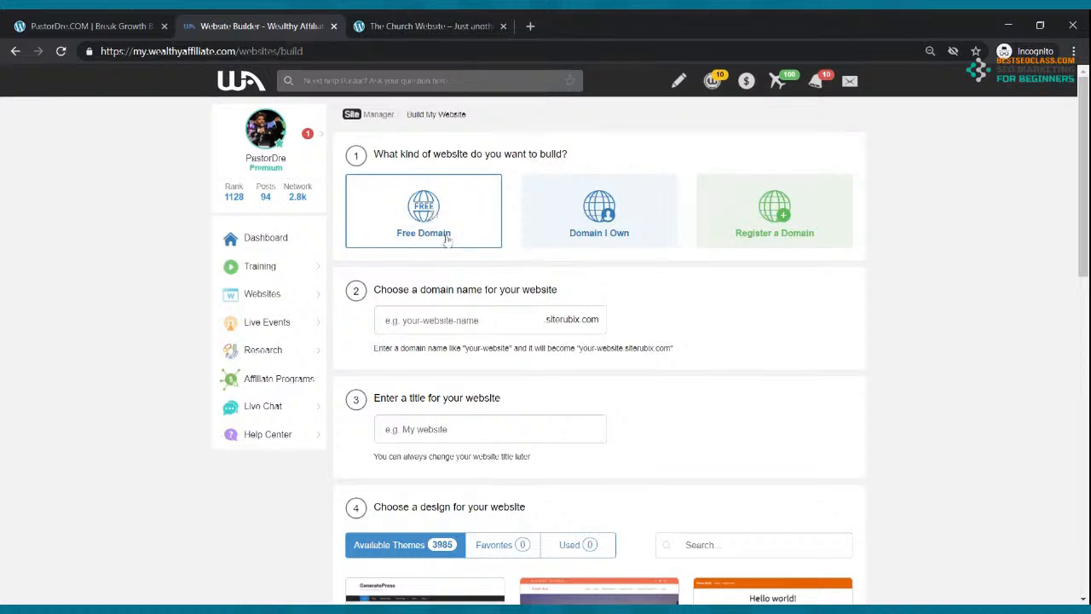
Step: Enter mycoolchurch as the free siterubix.com domain name for the website
{"action": "left_click", "coordinate": [457, 317]}
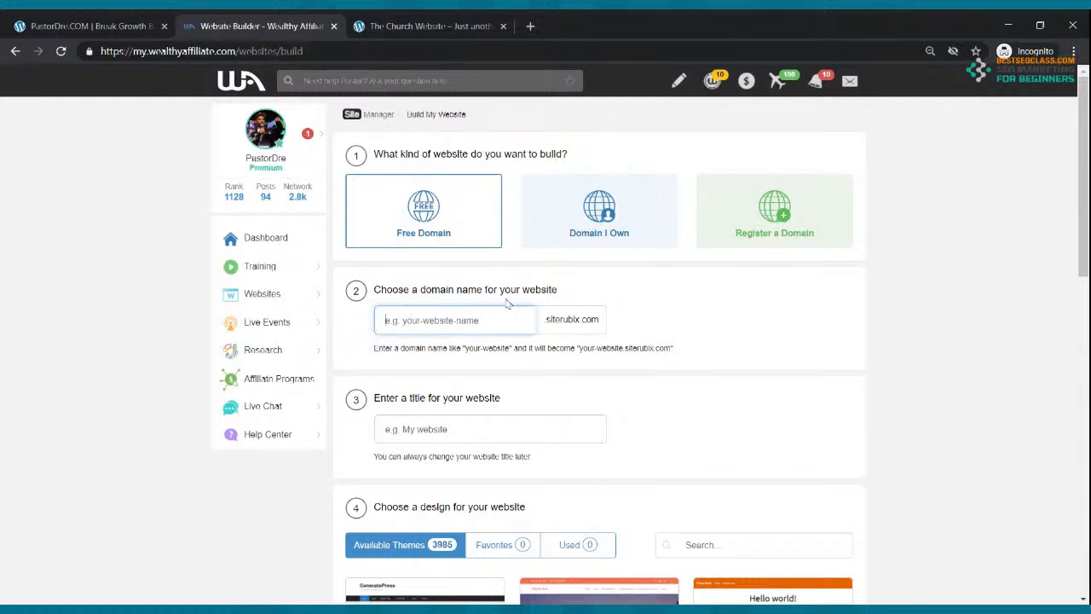
{"action": "type", "text": "my"}
{"action": "type", "text": "coolch"}
{"action": "key", "text": "BackSpace"}
{"action": "key", "text": "BackSpace"}
{"action": "type", "text": "we"}
{"action": "key", "text": "BackSpace"}
{"action": "key", "text": "BackSpace"}
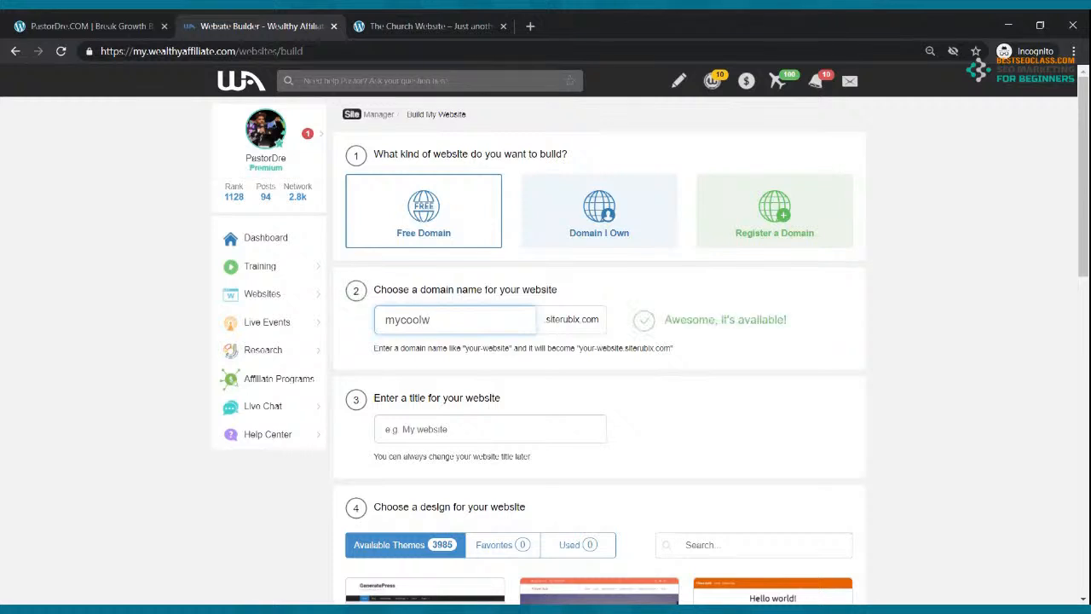
{"action": "type", "text": "church"}
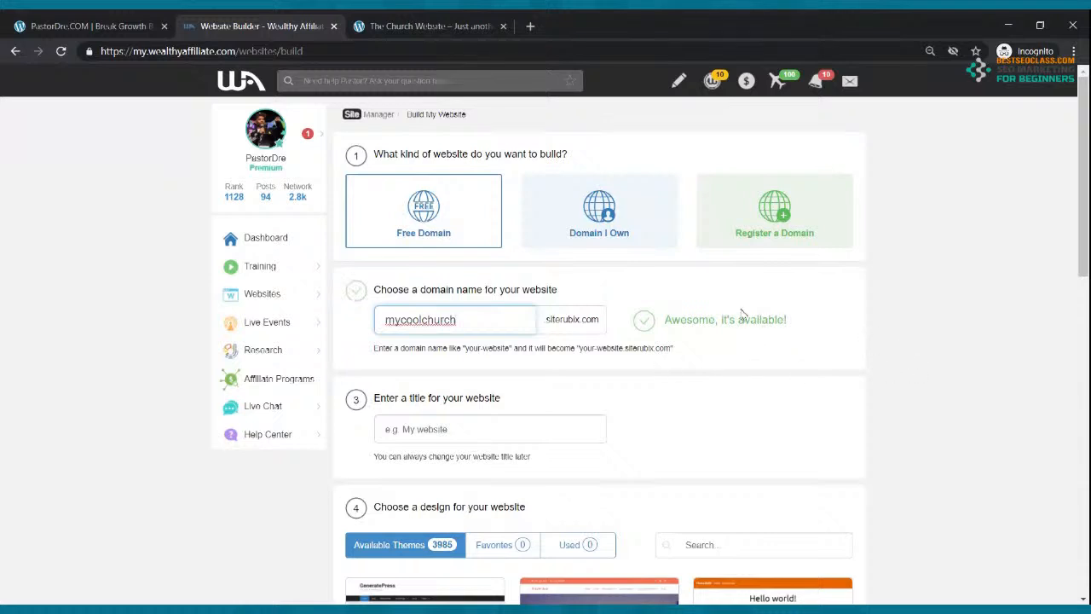
Step: Set the website title to My Cool Church Website
{"action": "left_click", "coordinate": [449, 433]}
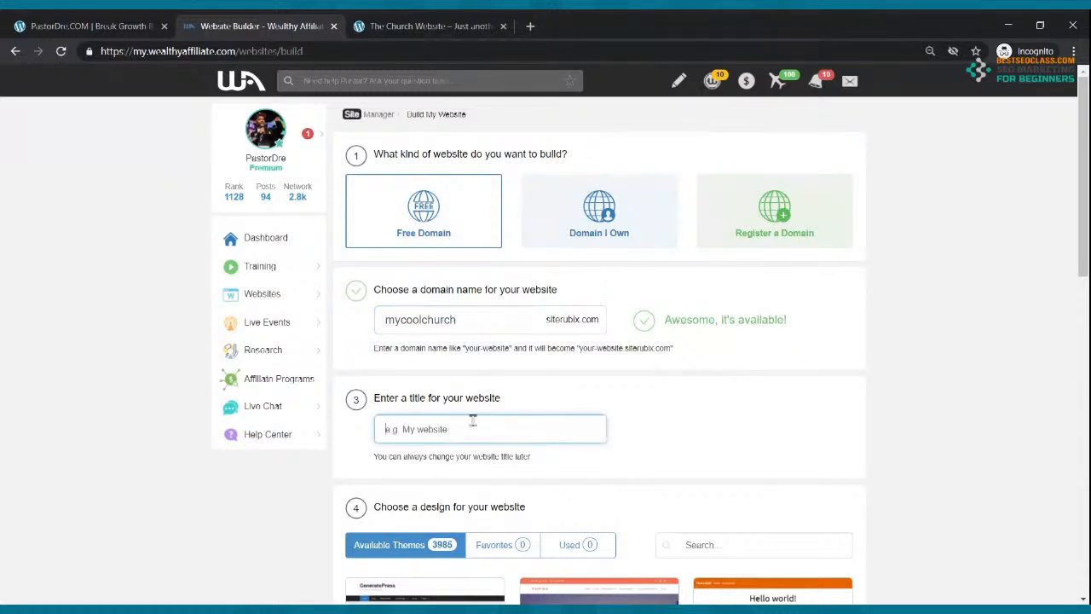
{"action": "type", "text": "My Cool Chur"}
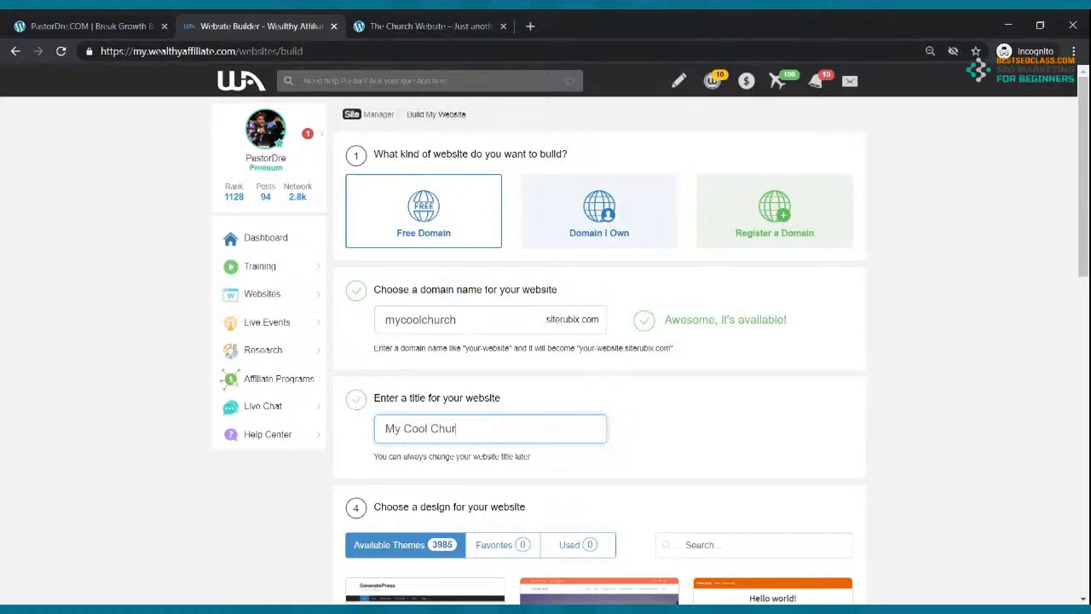
{"action": "type", "text": "ch Webiste"}
{"action": "key", "text": "BackSpace"}
{"action": "key", "text": "BackSpace"}
{"action": "key", "text": "BackSpace"}
{"action": "key", "text": "BackSpace"}
{"action": "type", "text": "site"}
Step: Choose the GeneratePress theme and build the website
{"action": "scroll", "coordinate": [521, 239], "scroll_direction": "down", "scroll_amount": 2}
{"action": "mouse_move", "coordinate": [424, 517]}
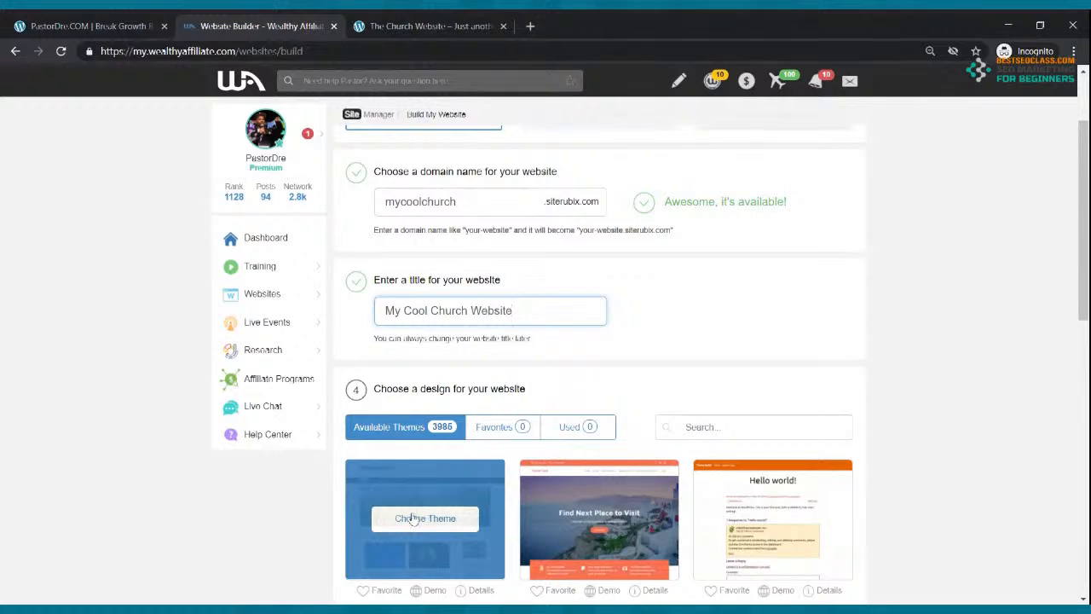
{"action": "left_click", "coordinate": [415, 521]}
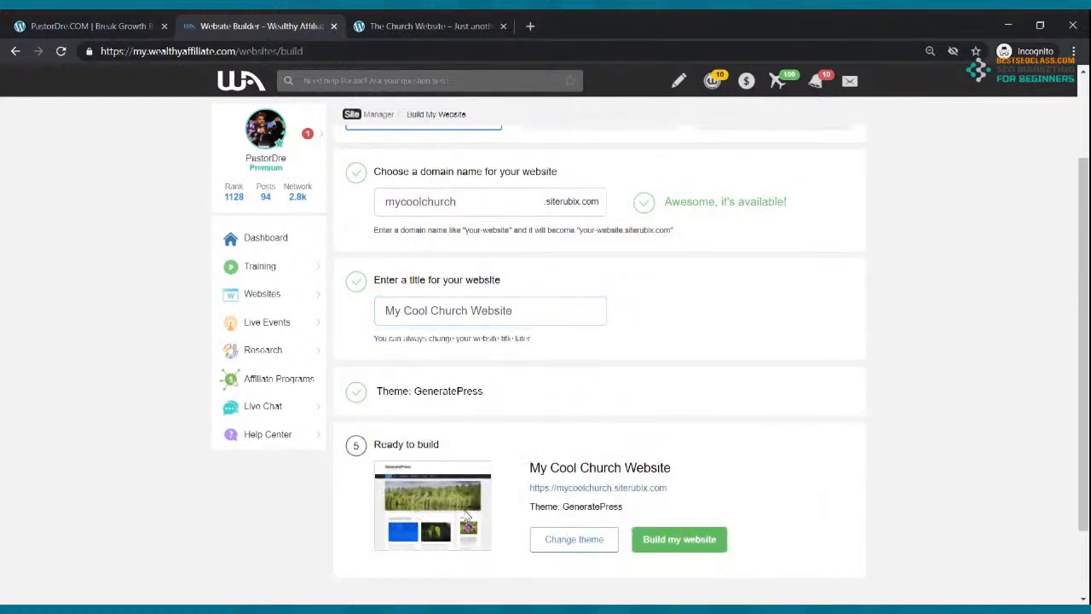
{"action": "left_click", "coordinate": [676, 539]}
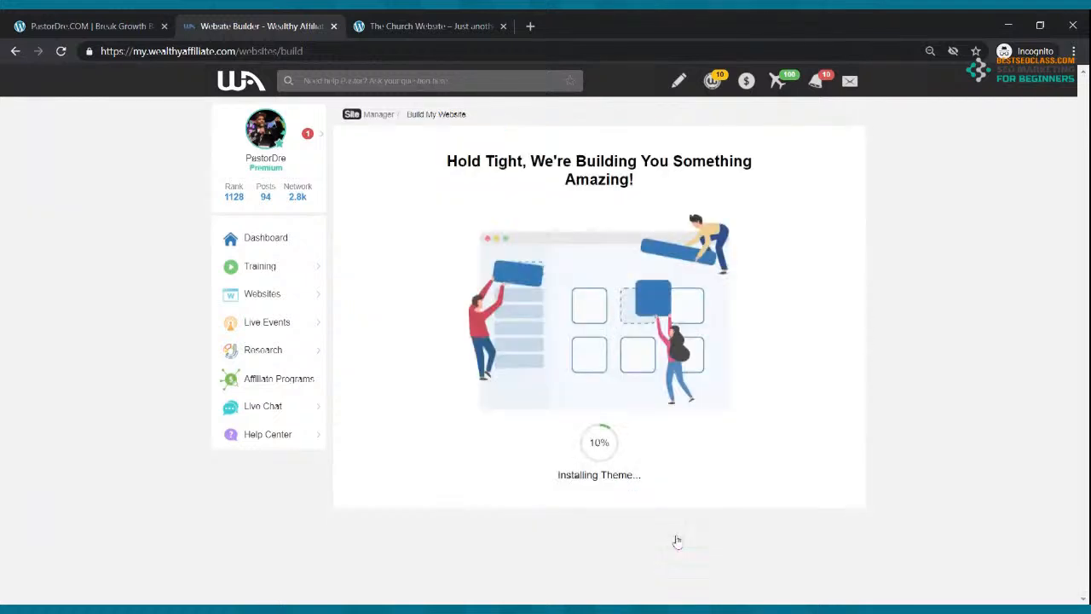
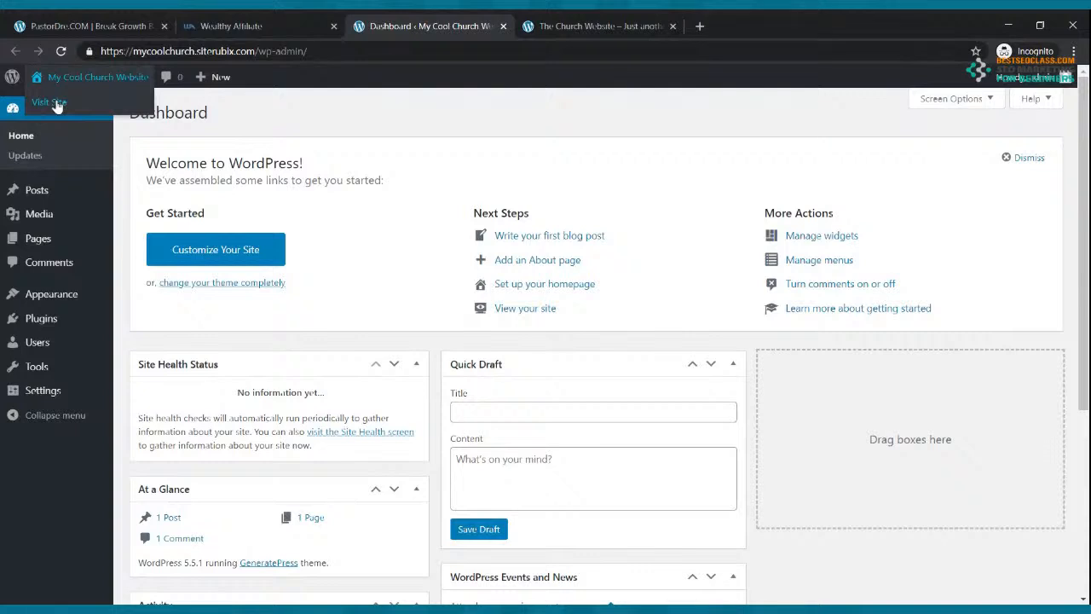
Step: Open the live site in a new tab, compare it with the example church website, and close the Wealthy Affiliate tab
{"action": "left_click", "coordinate": [57, 105], "text": "ctrl"}
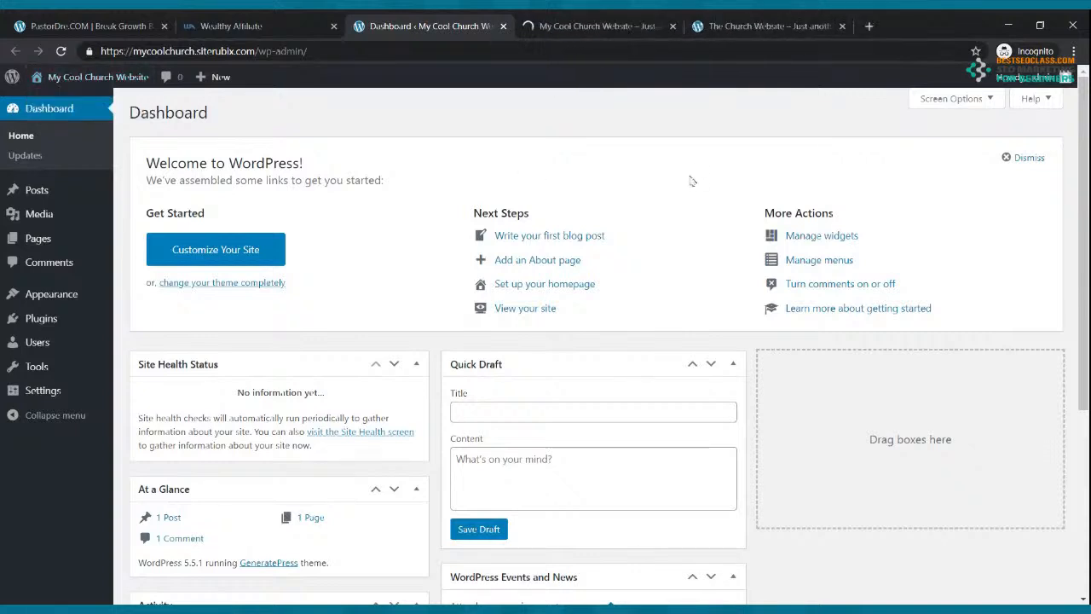
{"action": "key", "text": "ctrl+Tab"}
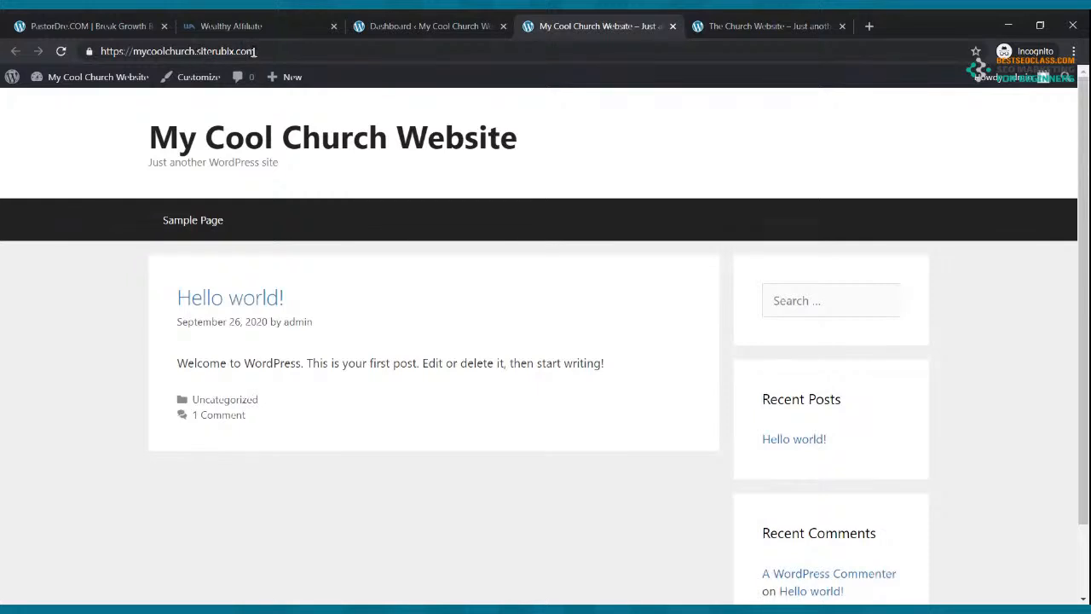
{"action": "left_click", "coordinate": [781, 25]}
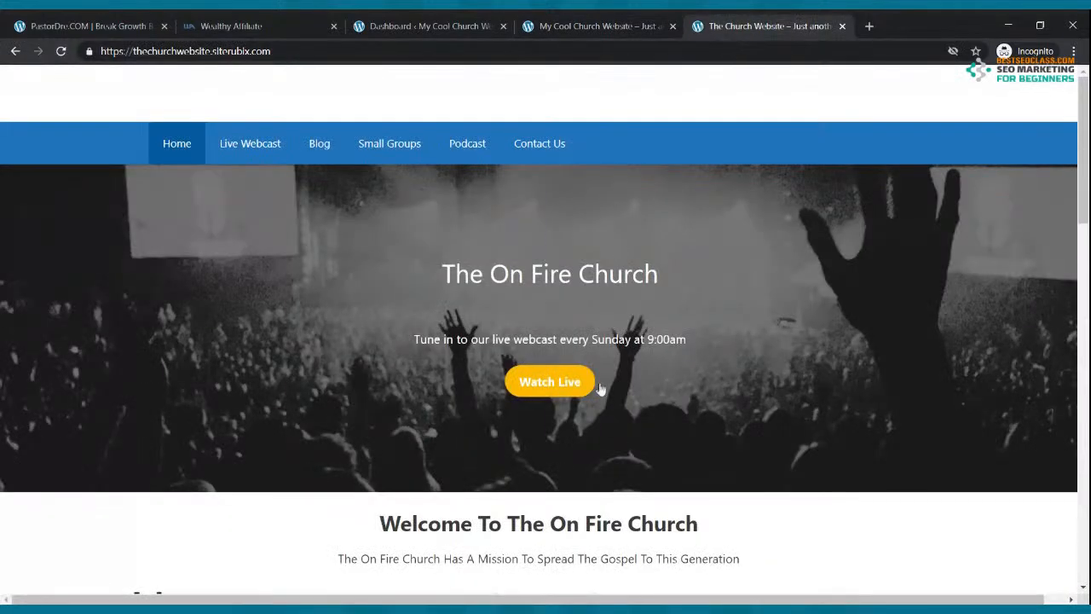
{"action": "left_click", "coordinate": [390, 24]}
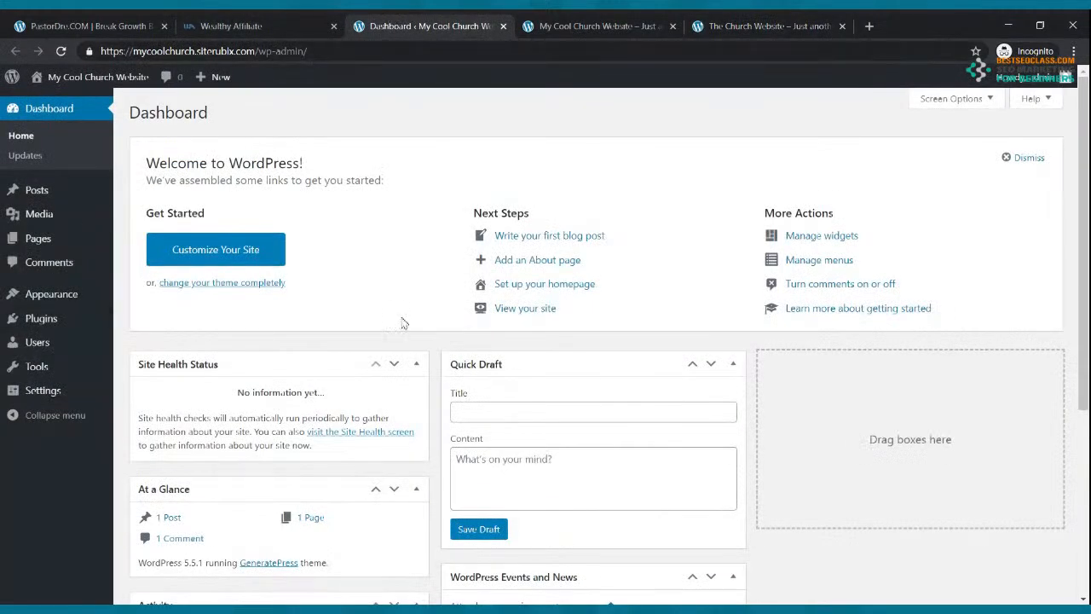
{"action": "left_click", "coordinate": [281, 26]}
{"action": "left_click", "coordinate": [333, 26]}
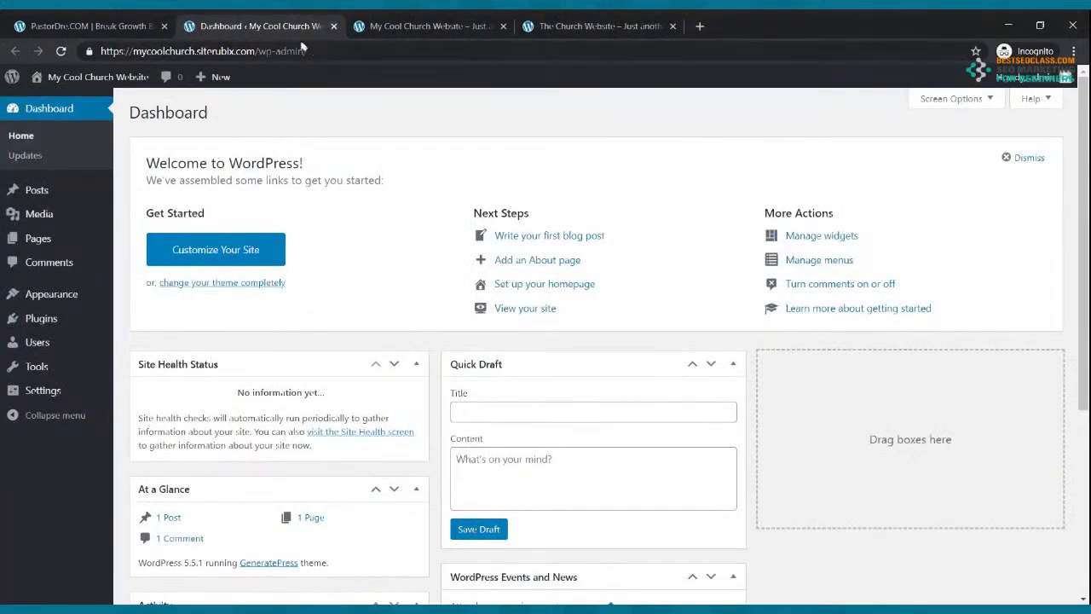
{"action": "left_click", "coordinate": [426, 27]}
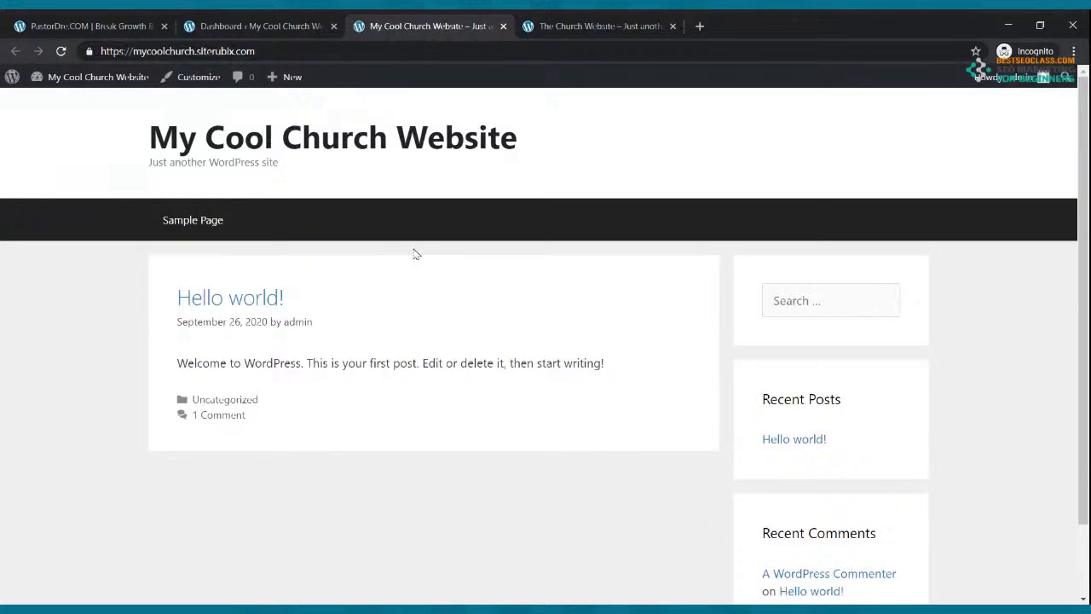
{"action": "left_click", "coordinate": [596, 25]}
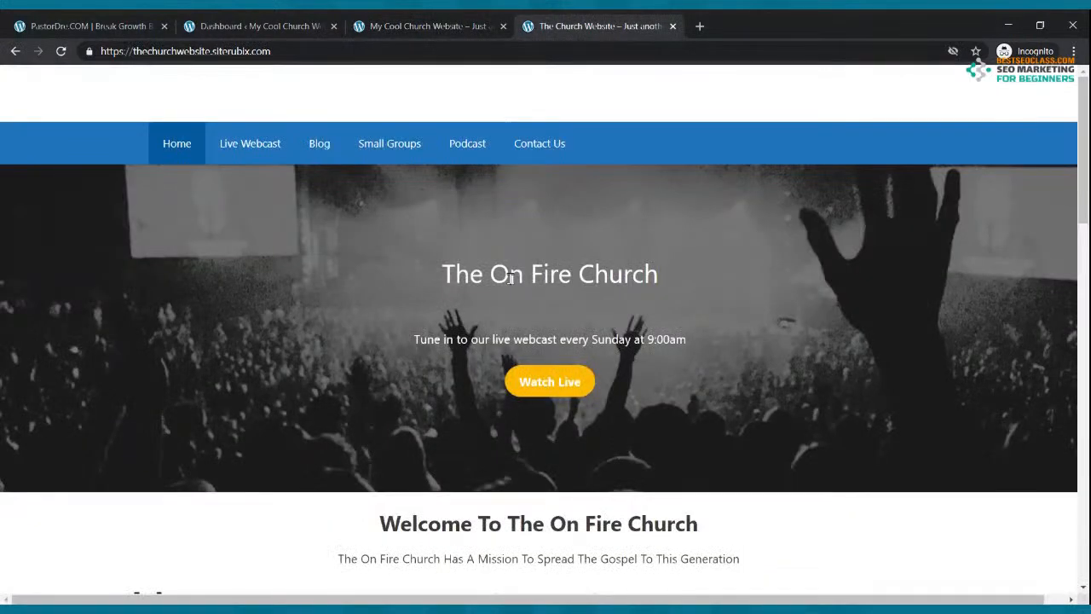
{"action": "left_click", "coordinate": [294, 27]}
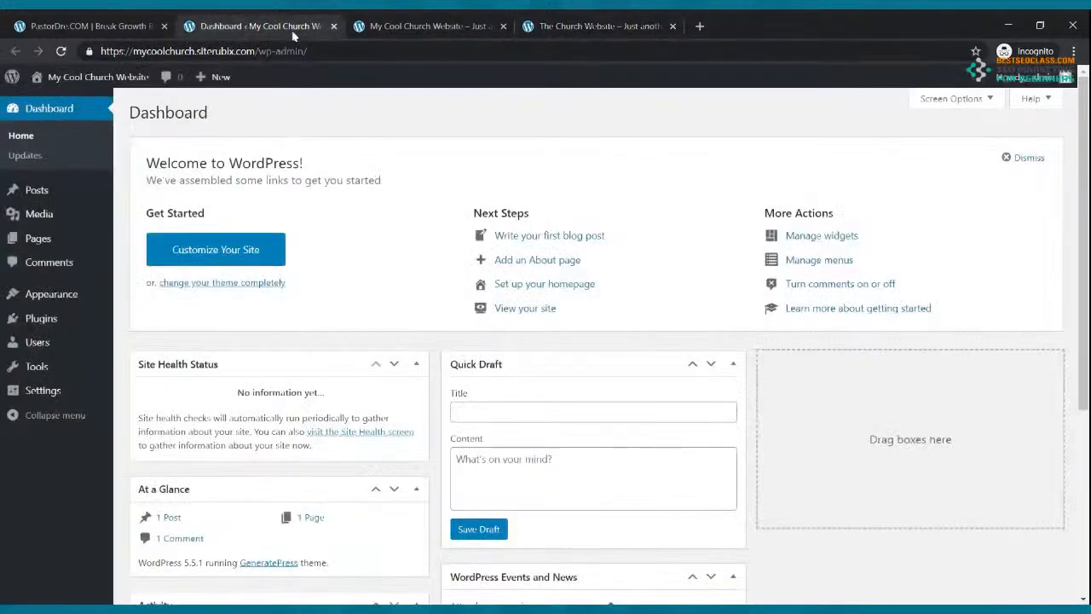
Step: In General Settings, set the site tagline to The Place Where We Have Church and save the changes
{"action": "mouse_move", "coordinate": [88, 83]}
{"action": "mouse_move", "coordinate": [72, 288]}
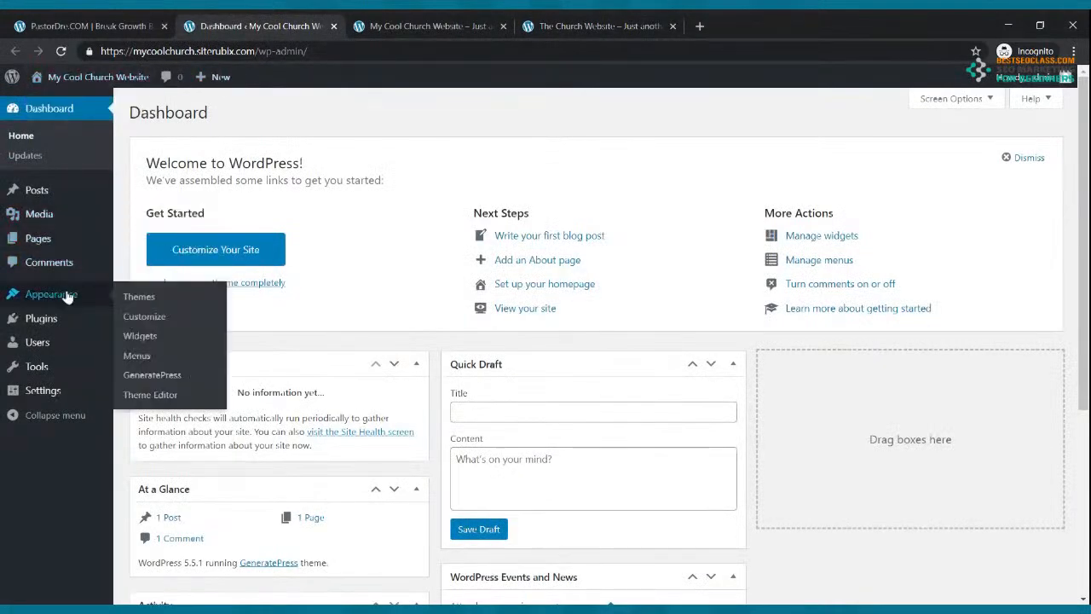
{"action": "mouse_move", "coordinate": [52, 393]}
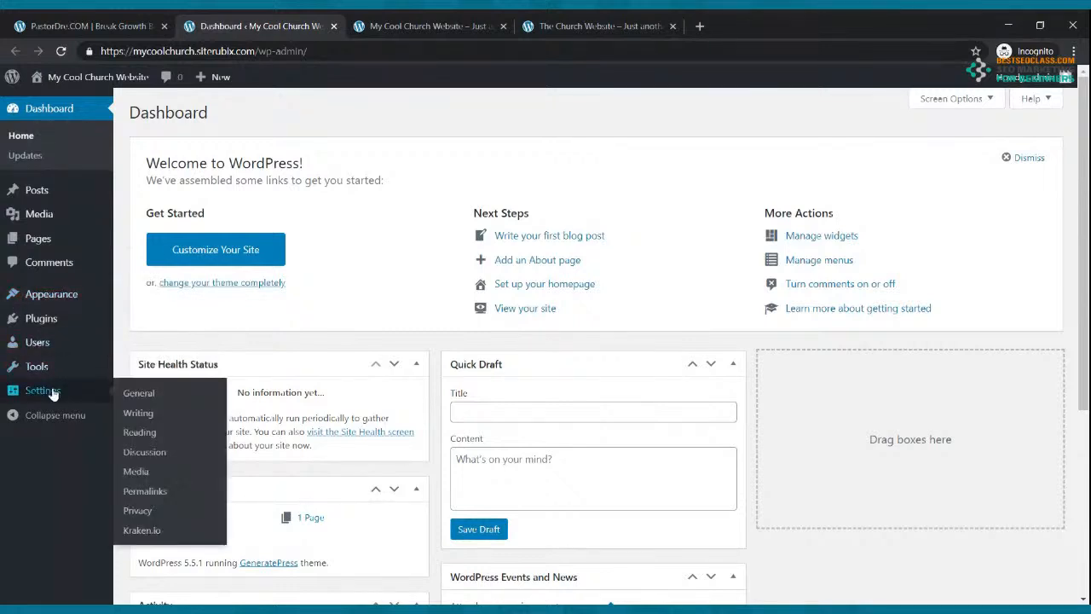
{"action": "left_click", "coordinate": [52, 391]}
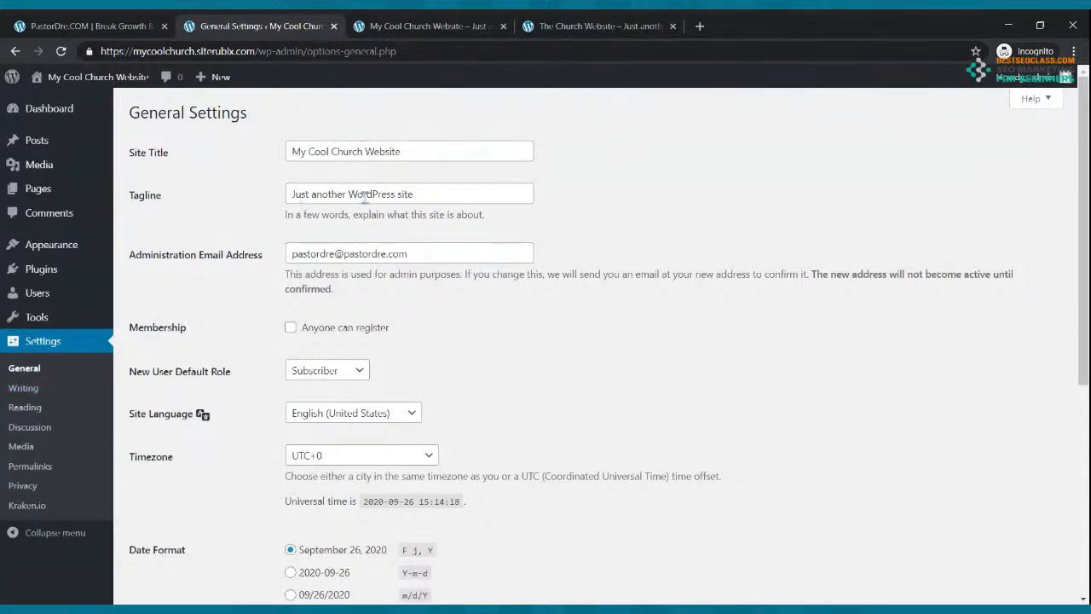
{"action": "left_click_drag", "start_coordinate": [436, 198], "coordinate": [261, 199]}
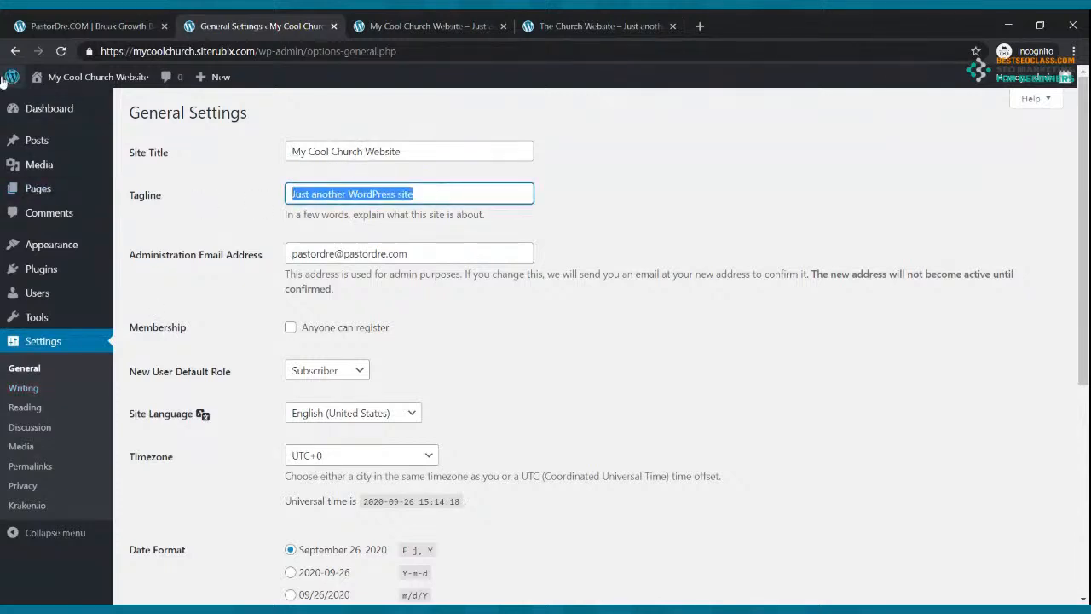
{"action": "mouse_move", "coordinate": [7, 78]}
{"action": "type", "text": "y"}
{"action": "type", "text": "My"}
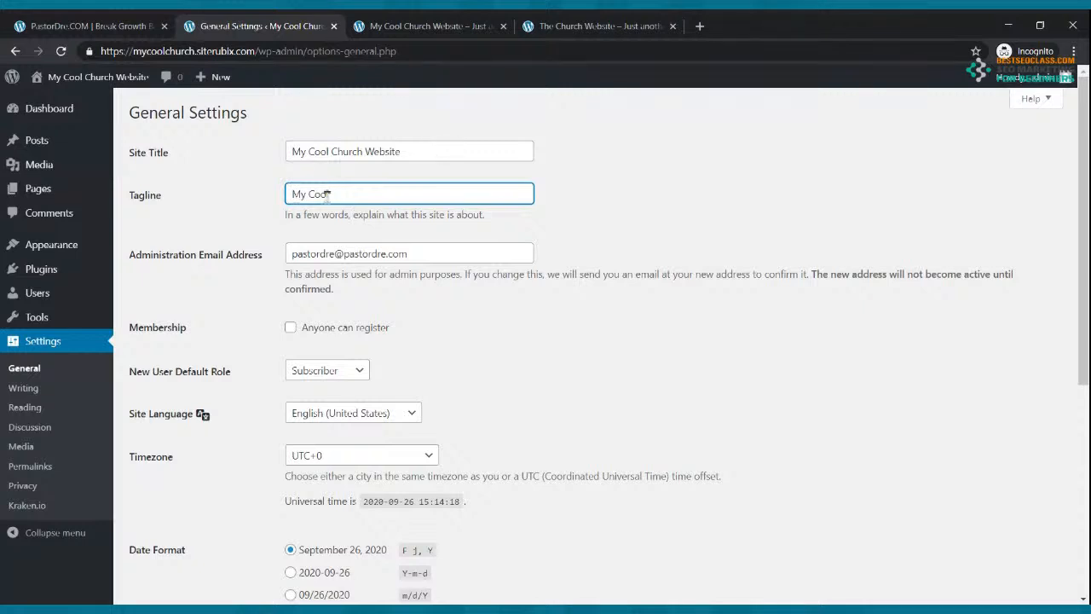
{"action": "left_click_drag", "start_coordinate": [347, 195], "coordinate": [275, 200]}
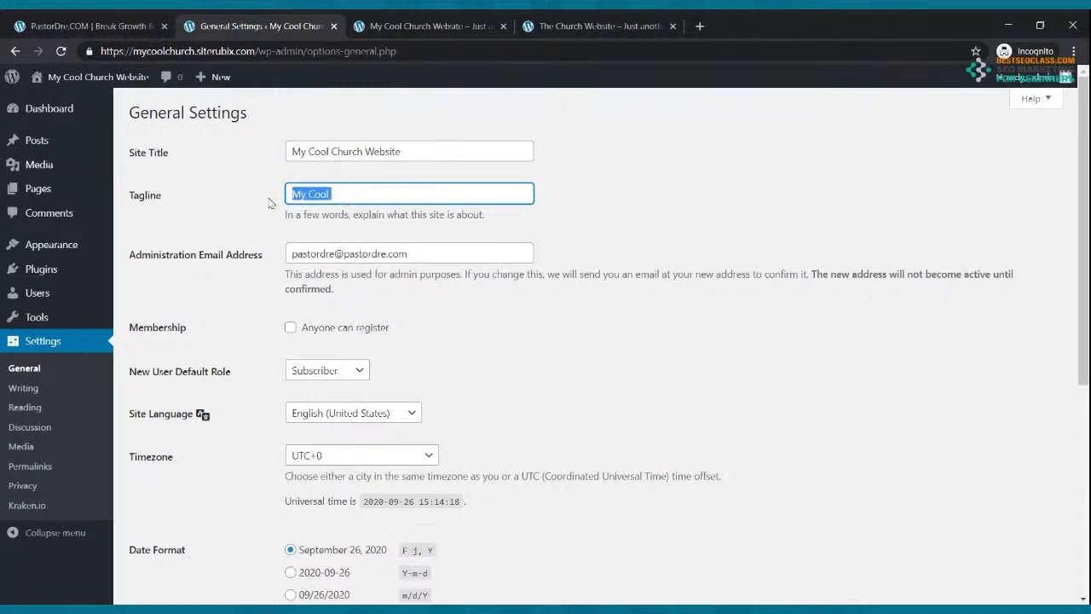
{"action": "type", "text": "The "}
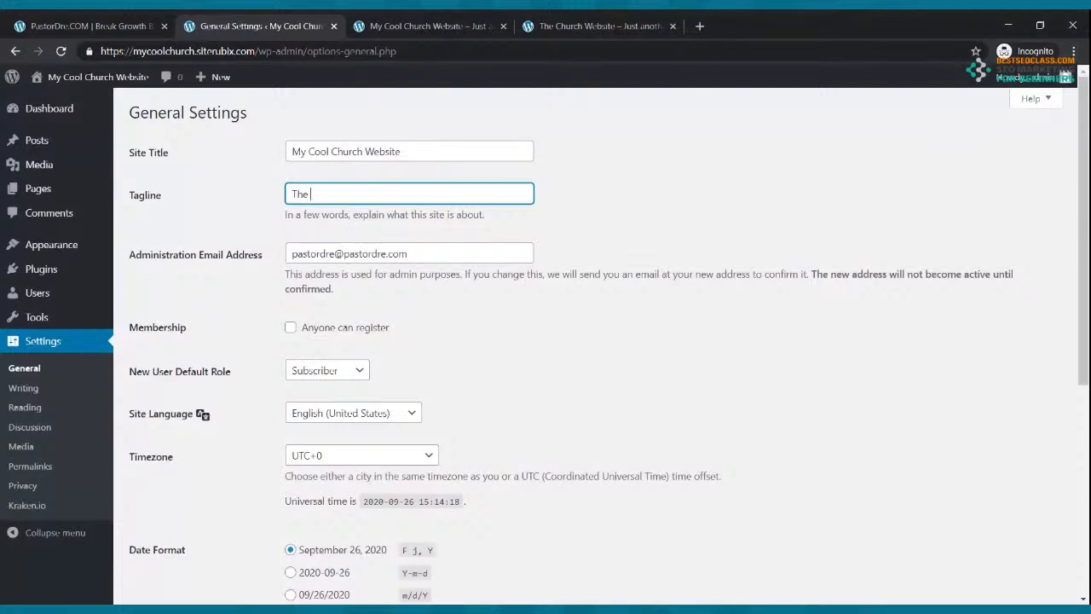
{"action": "type", "text": "Place Where We Have Church"}
{"action": "scroll", "coordinate": [495, 237], "scroll_direction": "down", "scroll_amount": 1}
{"action": "scroll", "coordinate": [494, 237], "scroll_direction": "up", "scroll_amount": 1}
{"action": "scroll", "coordinate": [448, 205], "scroll_direction": "down", "scroll_amount": 1}
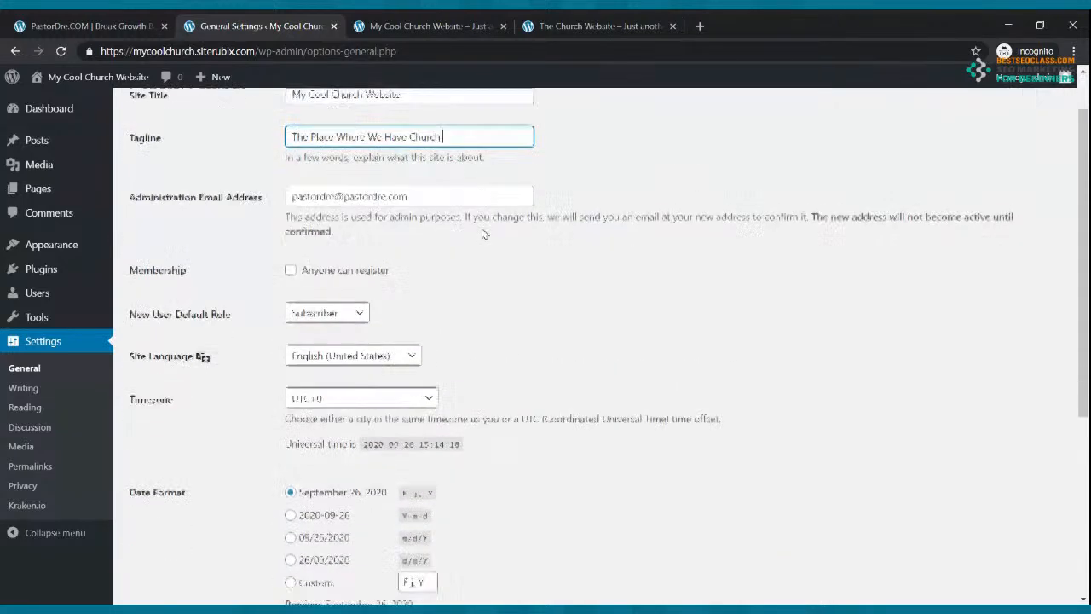
{"action": "scroll", "coordinate": [283, 402], "scroll_direction": "down", "scroll_amount": 2}
{"action": "left_click", "coordinate": [152, 533]}
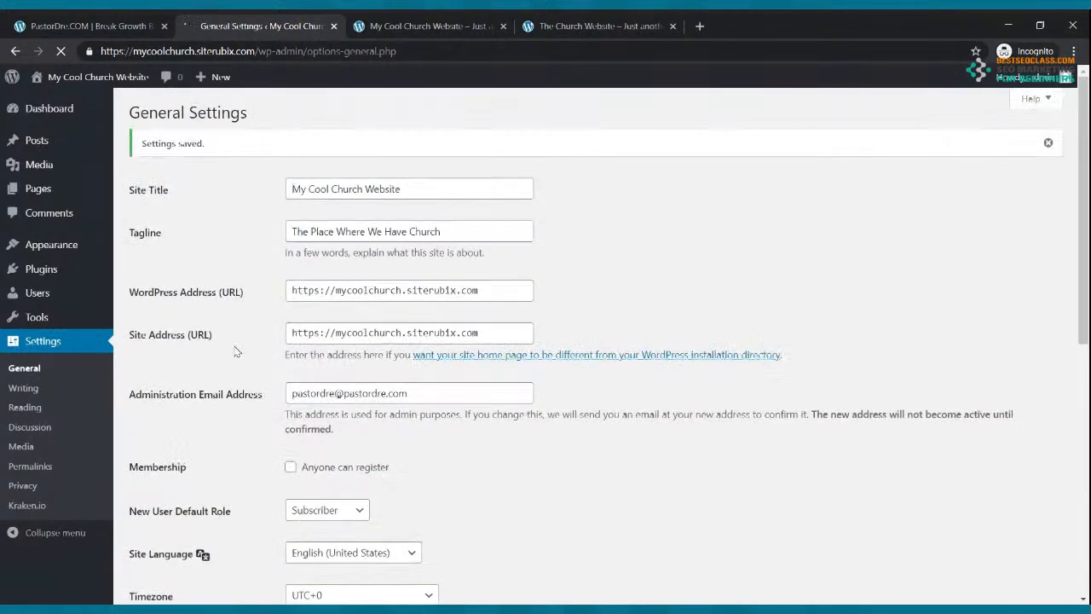
Step: In Writing Settings, keep the Block editor as default, allow users to switch editors, and save
{"action": "left_click", "coordinate": [28, 390]}
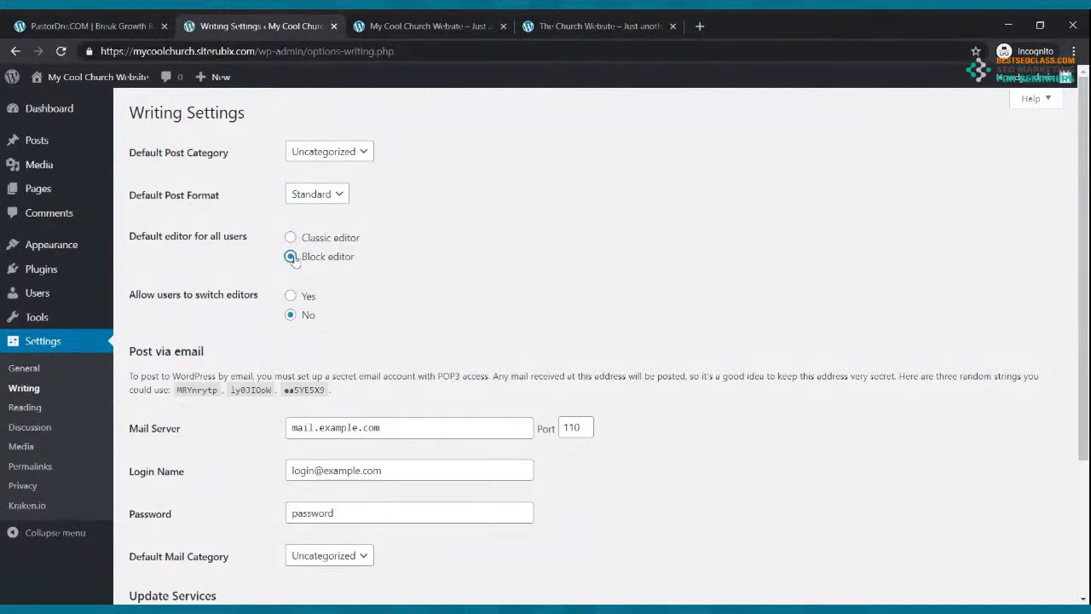
{"action": "left_click", "coordinate": [291, 256]}
{"action": "left_click", "coordinate": [291, 296]}
{"action": "scroll", "coordinate": [291, 298], "scroll_direction": "down", "scroll_amount": 3}
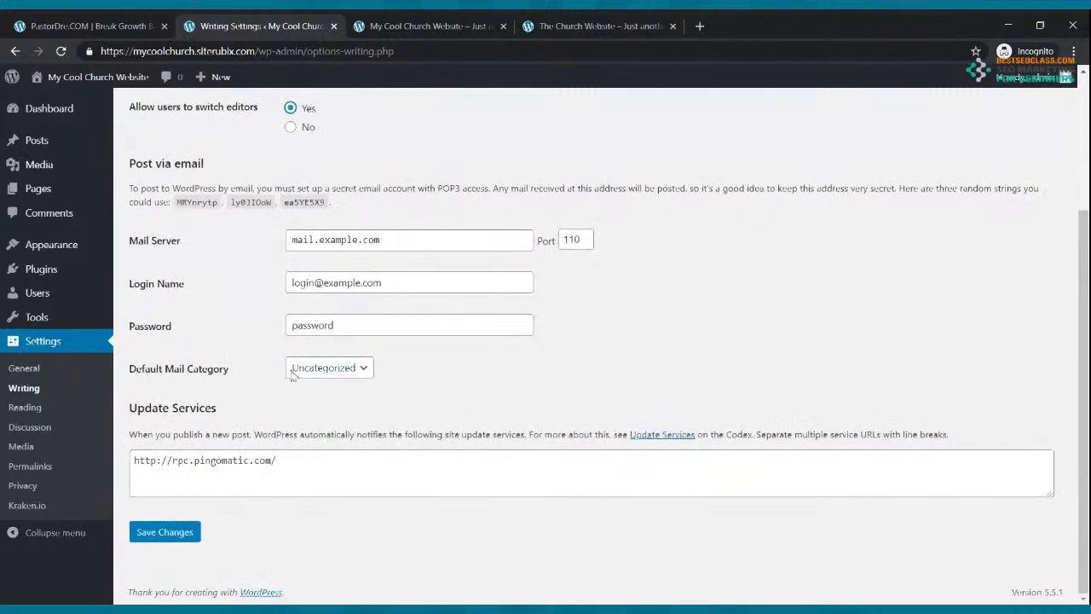
{"action": "left_click", "coordinate": [165, 531]}
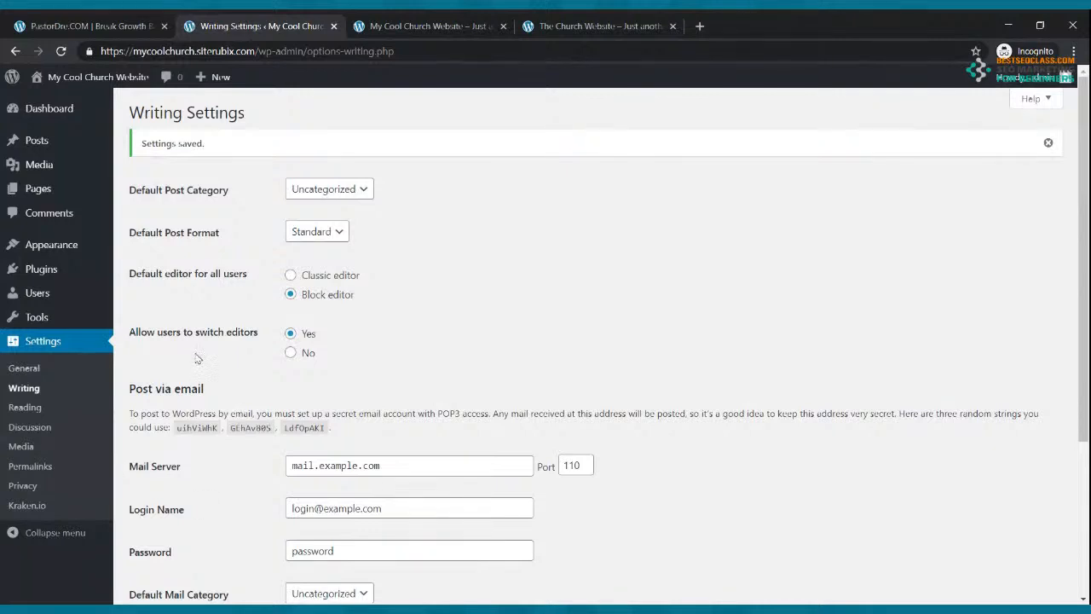
Step: In the theme Customizer's Site Identity, hide the site title and tagline, publish, and close the Customizer
{"action": "mouse_move", "coordinate": [64, 245]}
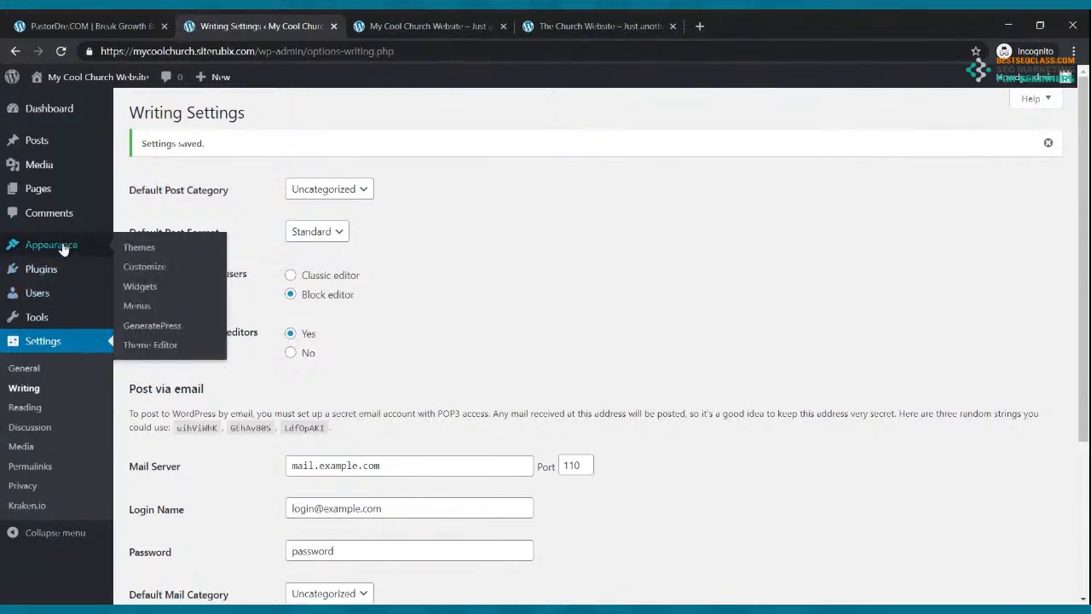
{"action": "left_click", "coordinate": [62, 247]}
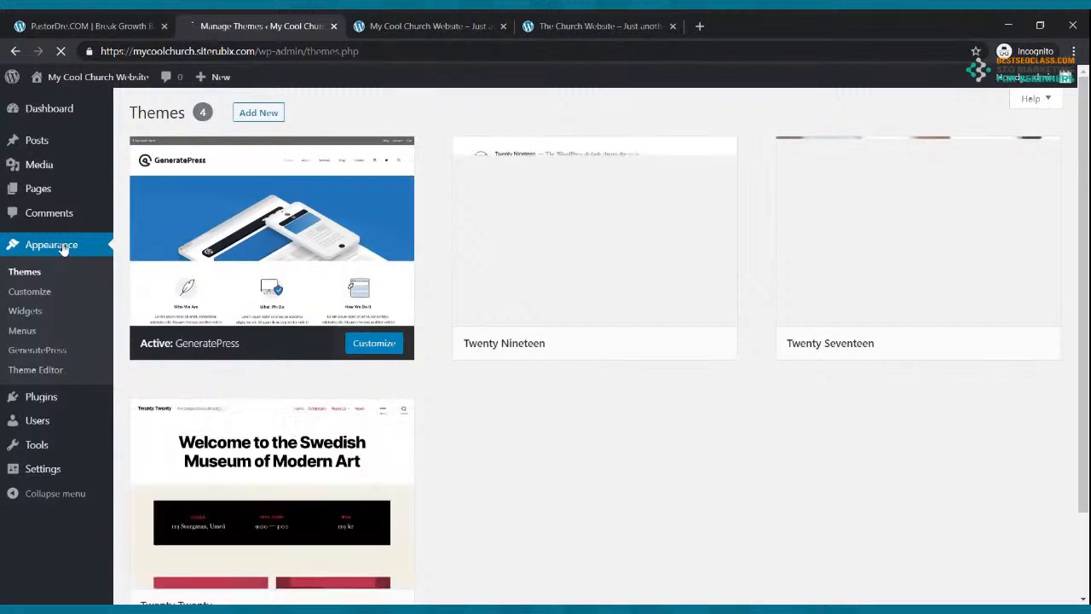
{"action": "left_click", "coordinate": [31, 292]}
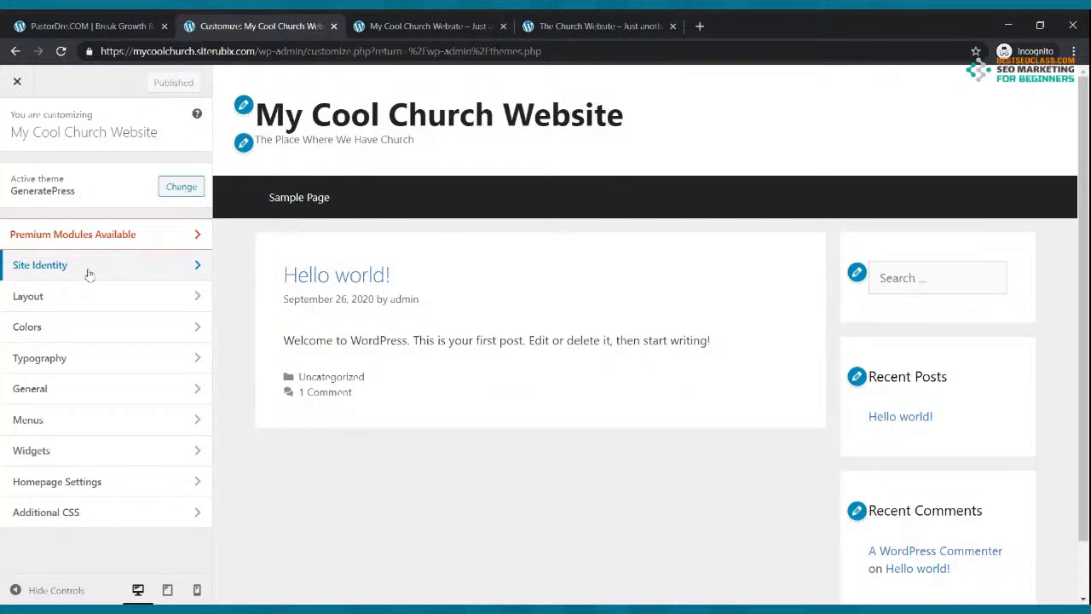
{"action": "left_click", "coordinate": [91, 274]}
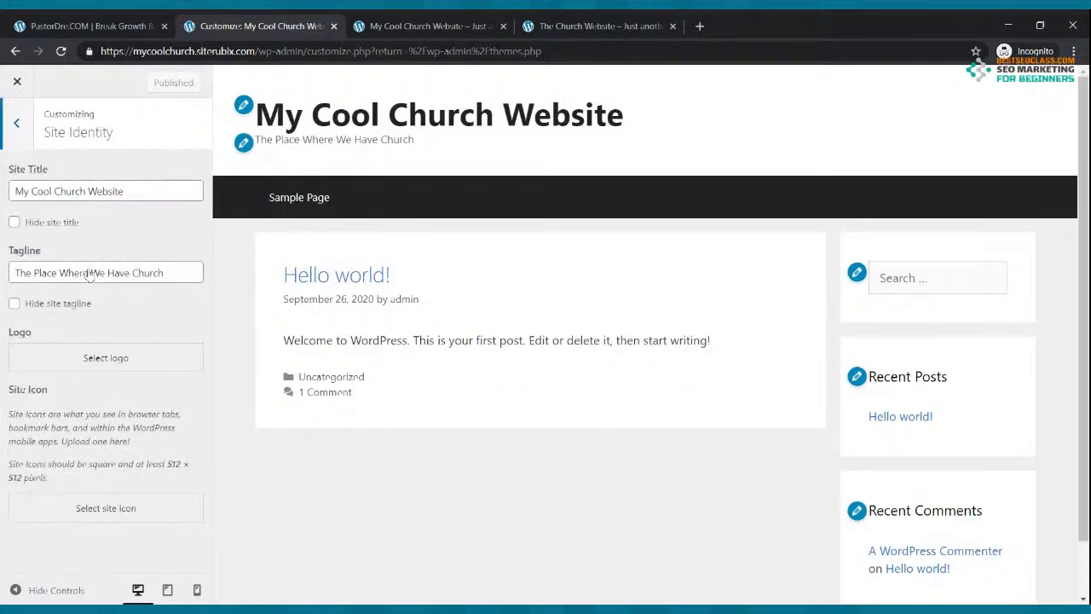
{"action": "left_click", "coordinate": [16, 224]}
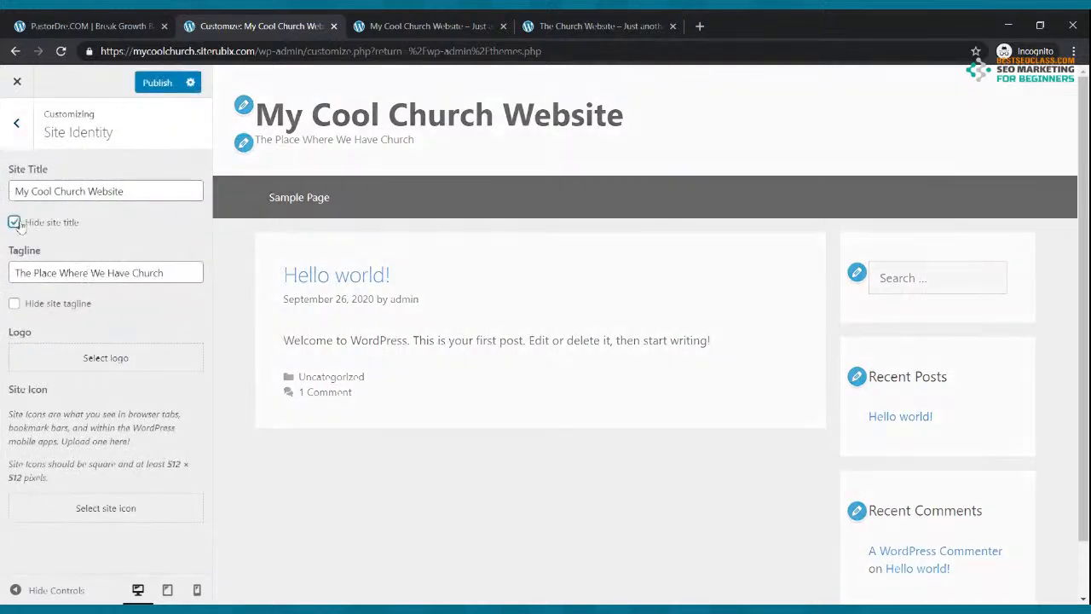
{"action": "left_click", "coordinate": [14, 305]}
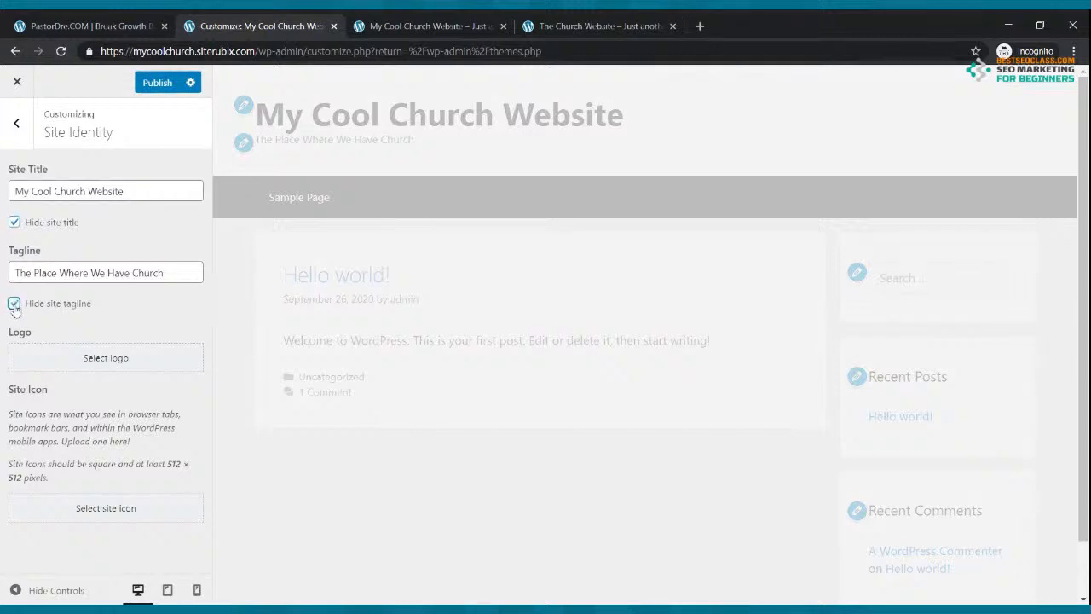
{"action": "left_click", "coordinate": [156, 83]}
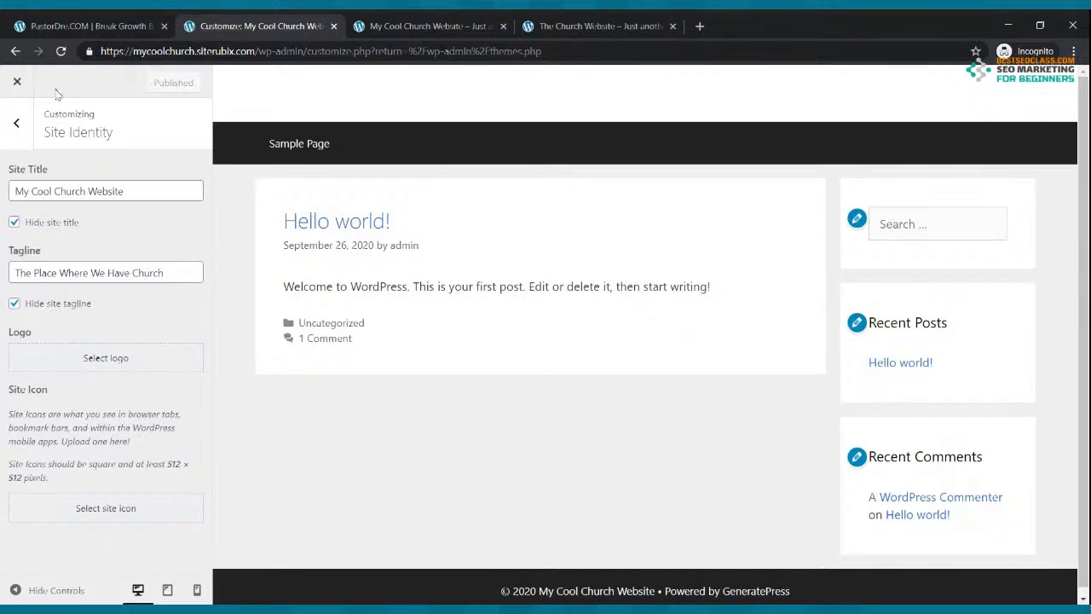
{"action": "left_click", "coordinate": [17, 82]}
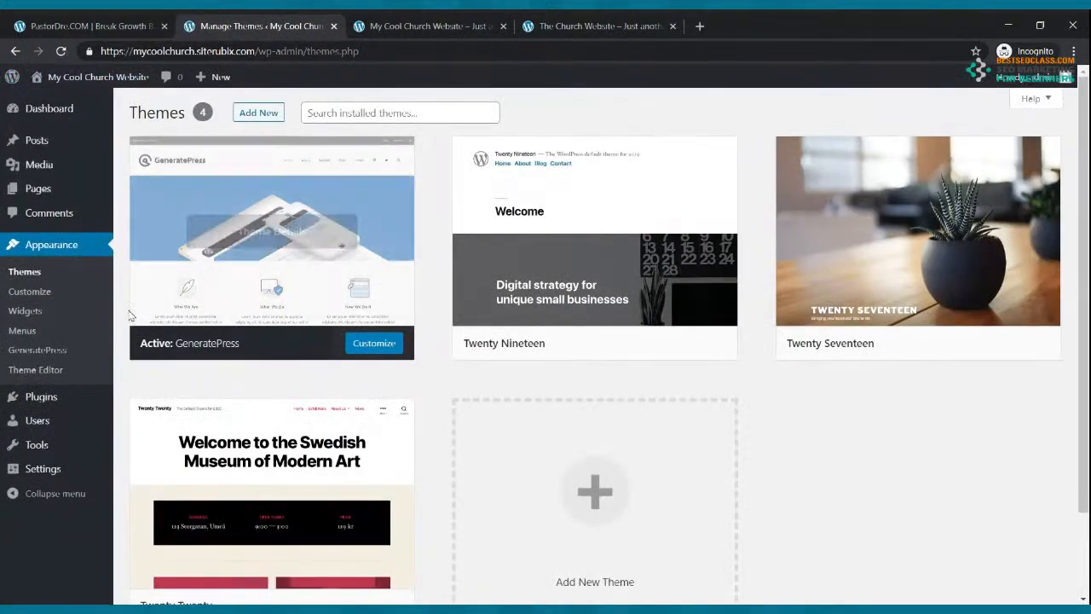
Step: Reload the live site to review the header and compare it with the example church website
{"action": "left_click", "coordinate": [431, 27]}
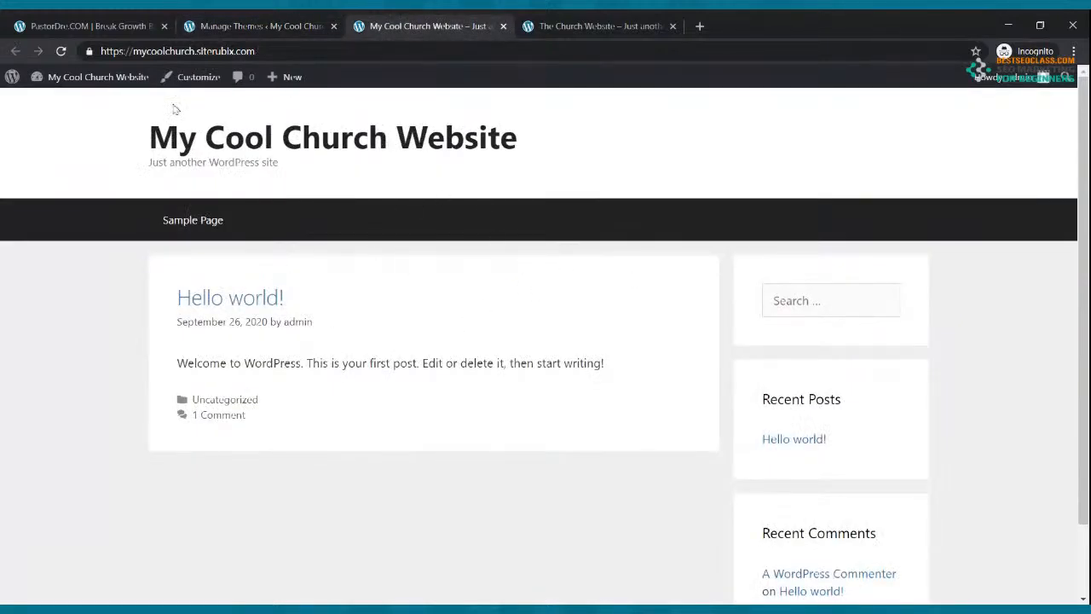
{"action": "left_click", "coordinate": [62, 52]}
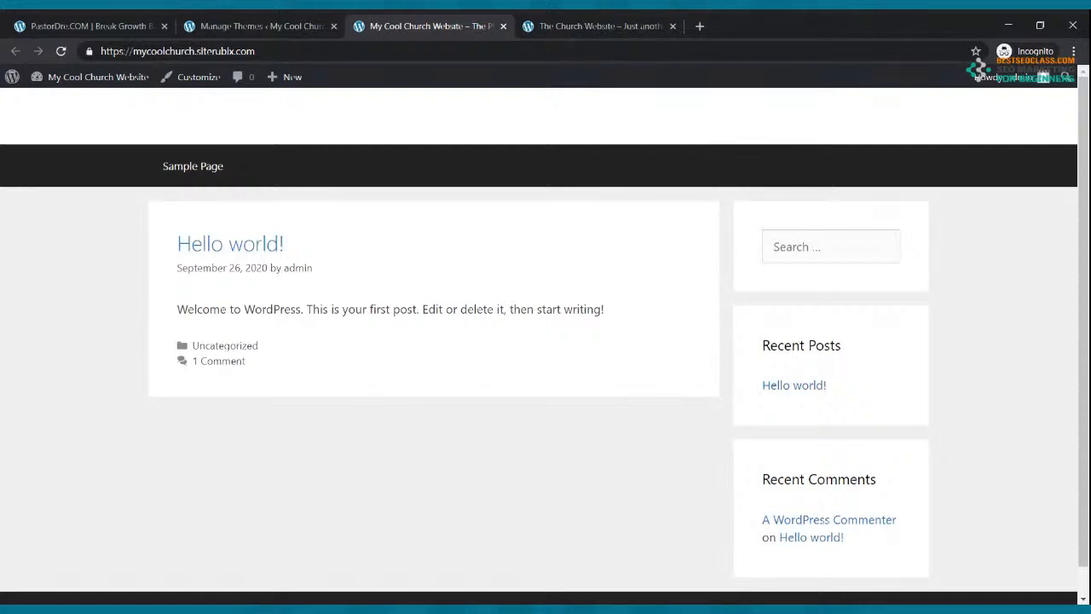
{"action": "left_click", "coordinate": [597, 25]}
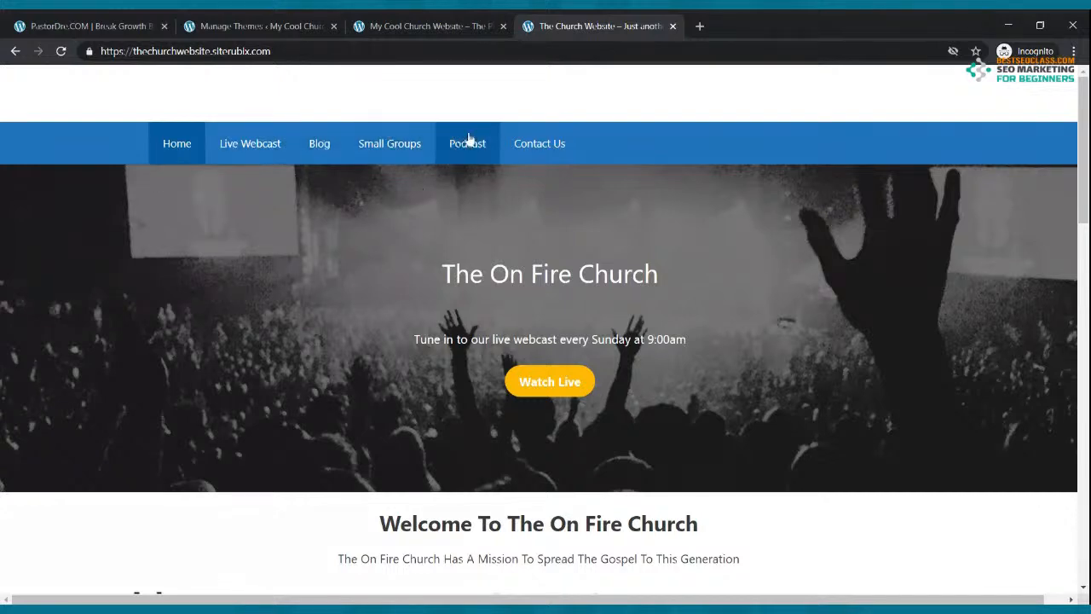
{"action": "left_click", "coordinate": [218, 24]}
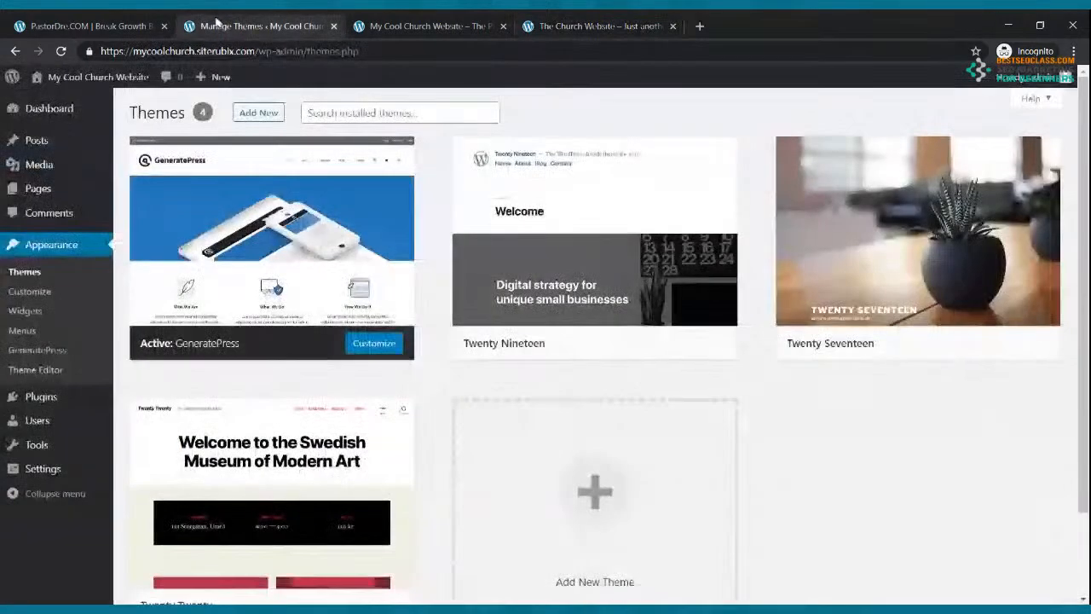
Step: Move the Sample Page to the trash and start adding a new page
{"action": "left_click", "coordinate": [34, 191]}
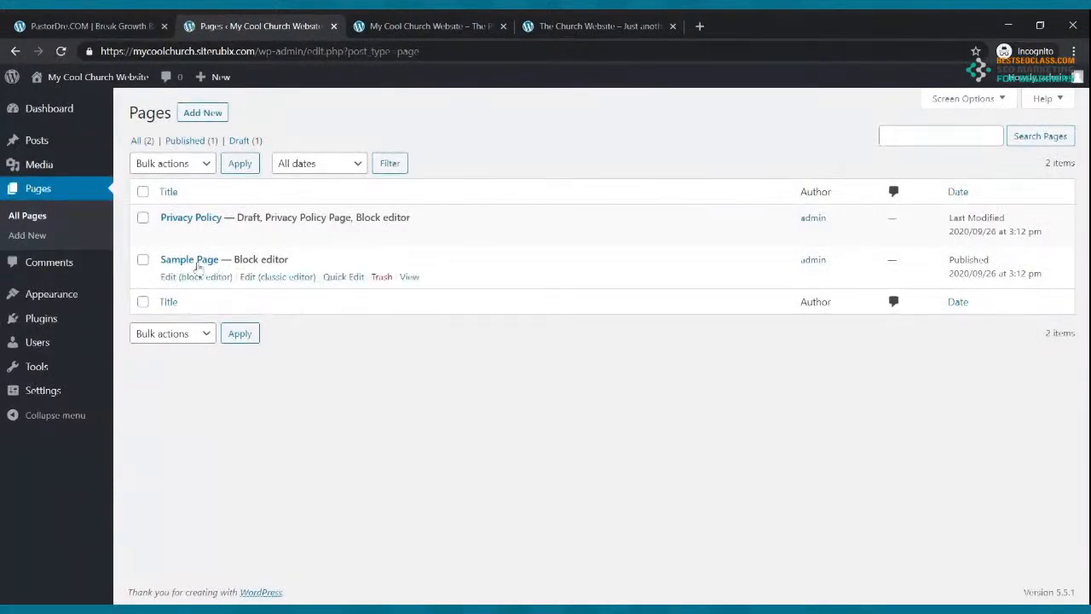
{"action": "left_click", "coordinate": [382, 277]}
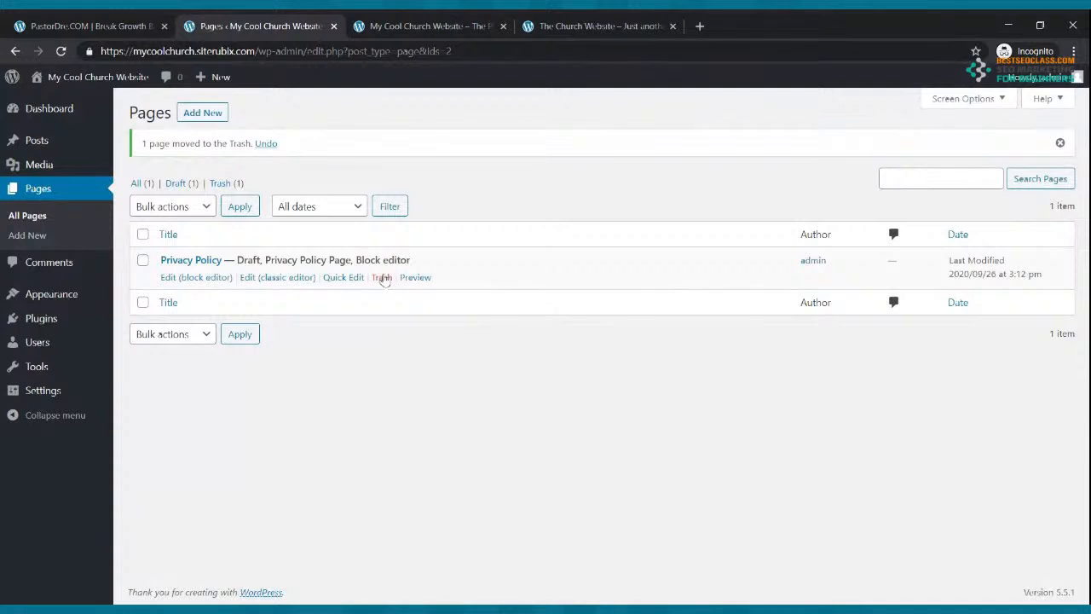
{"action": "left_click", "coordinate": [205, 117]}
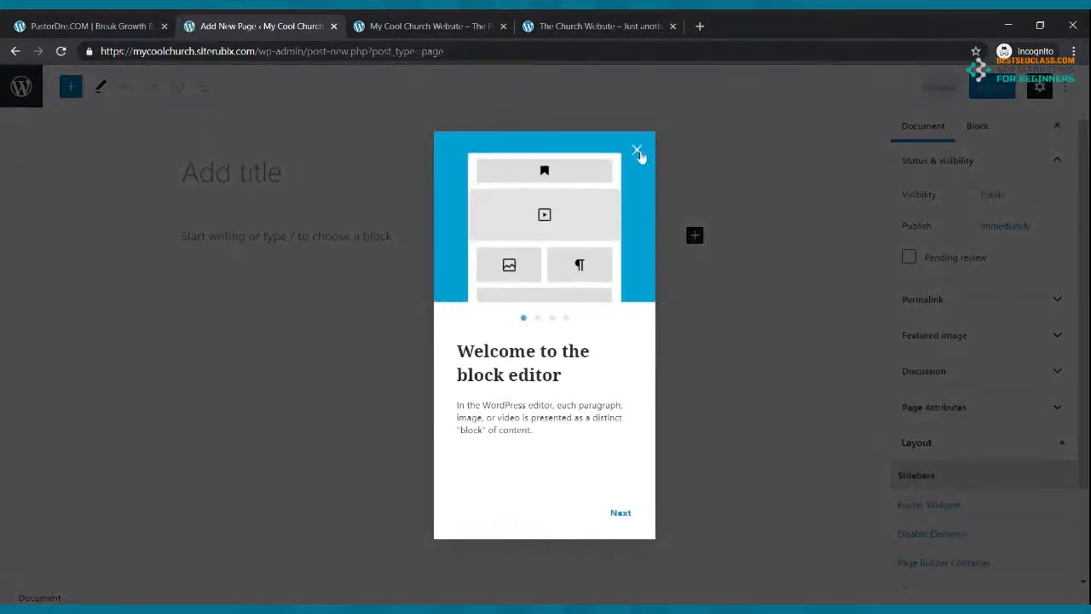
Step: Dismiss the block editor welcome guide, then create and publish a new page titled Home
{"action": "left_click", "coordinate": [636, 151]}
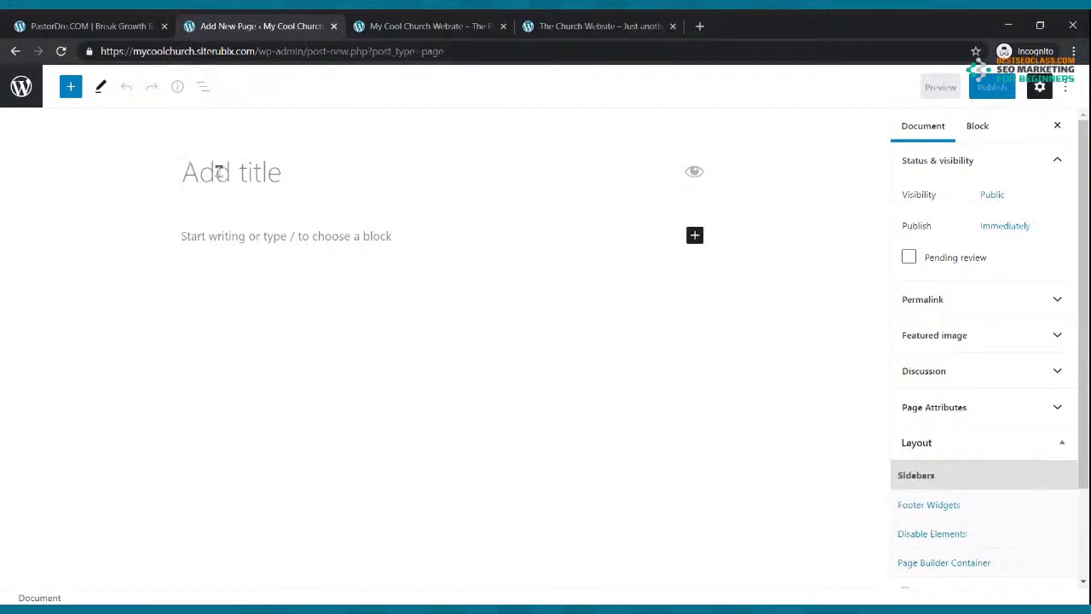
{"action": "type", "text": "Home"}
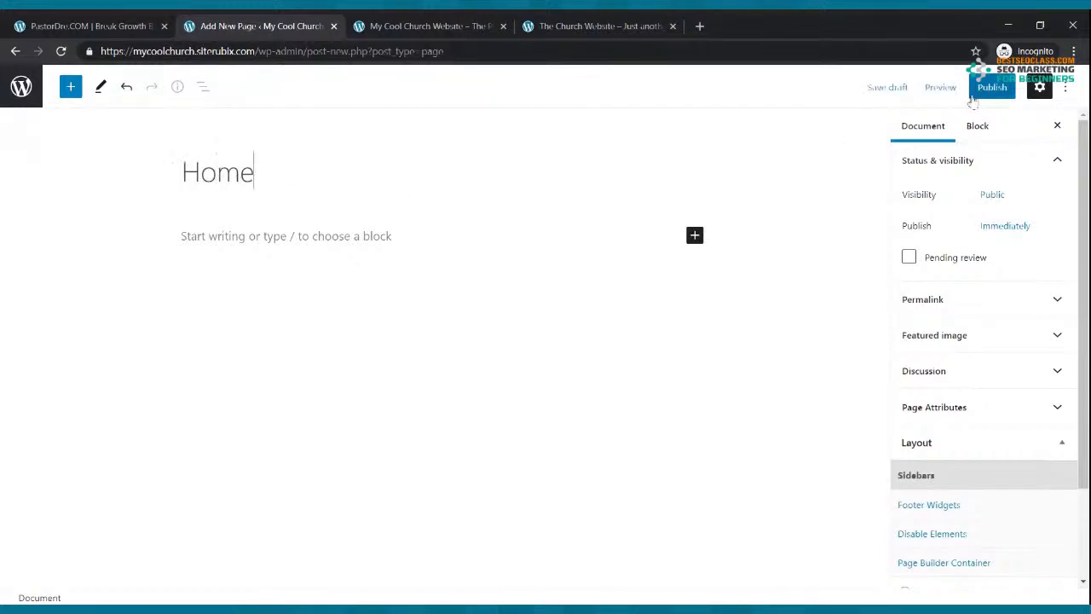
{"action": "left_click", "coordinate": [992, 89]}
{"action": "left_click", "coordinate": [933, 90]}
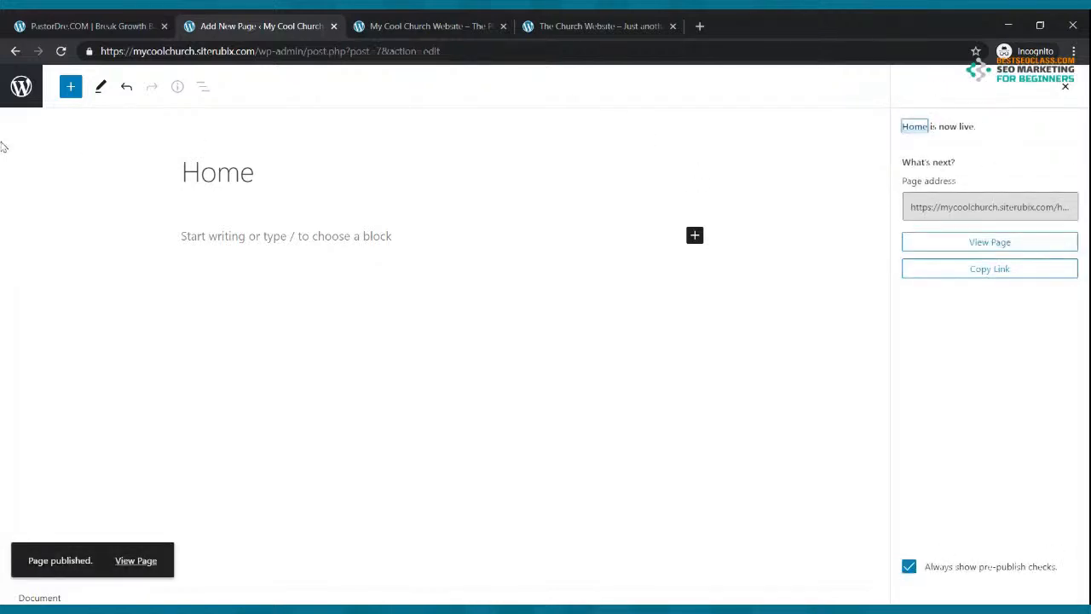
Step: Start another new page, check the example church site's menu, and publish a page titled Live Webcast
{"action": "left_click", "coordinate": [15, 51]}
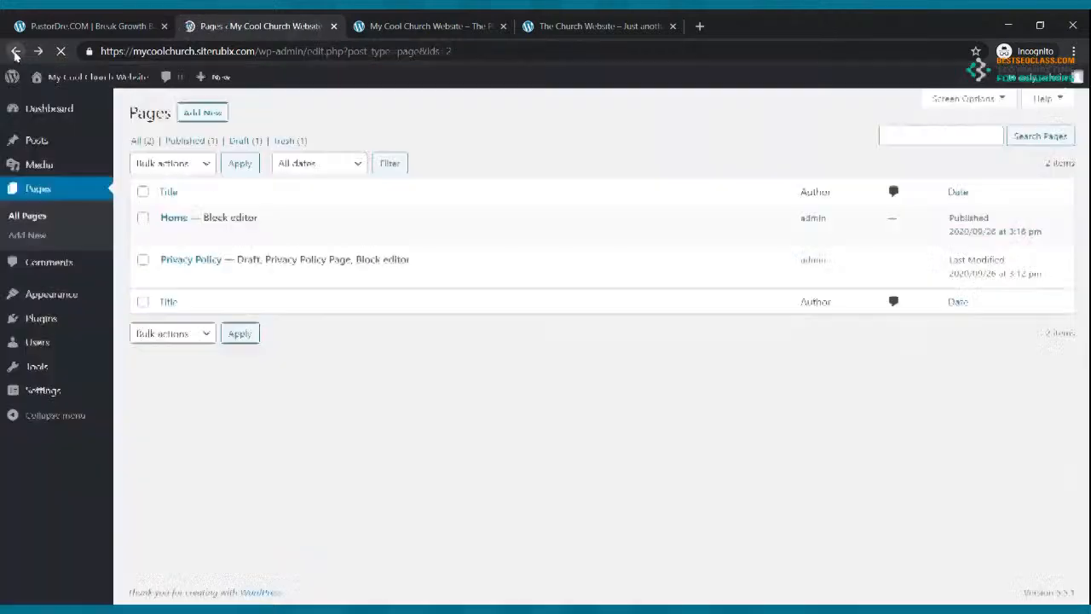
{"action": "left_click", "coordinate": [199, 115]}
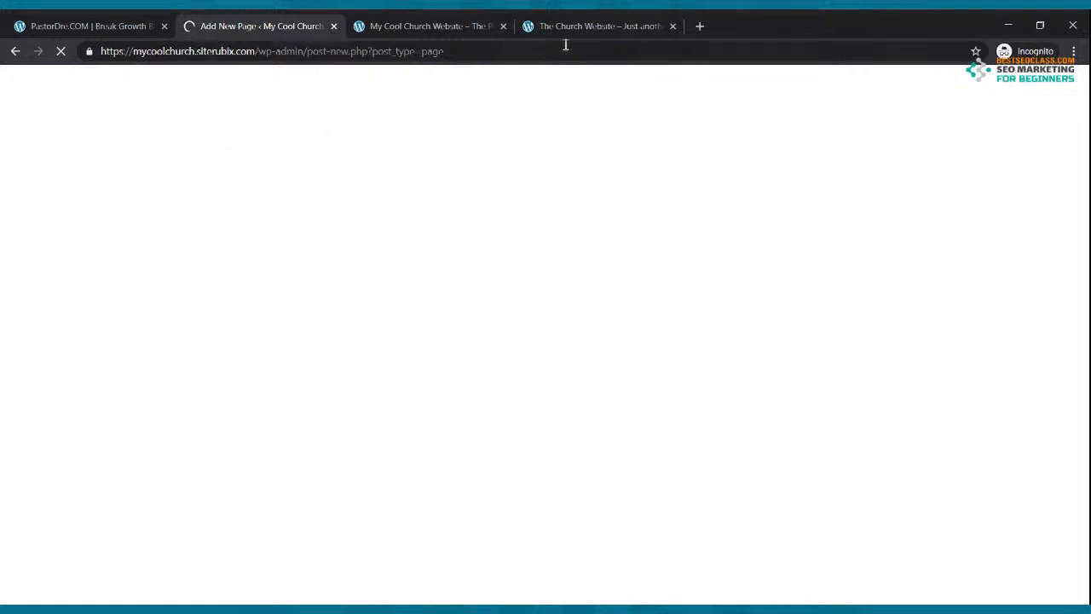
{"action": "left_click", "coordinate": [588, 26]}
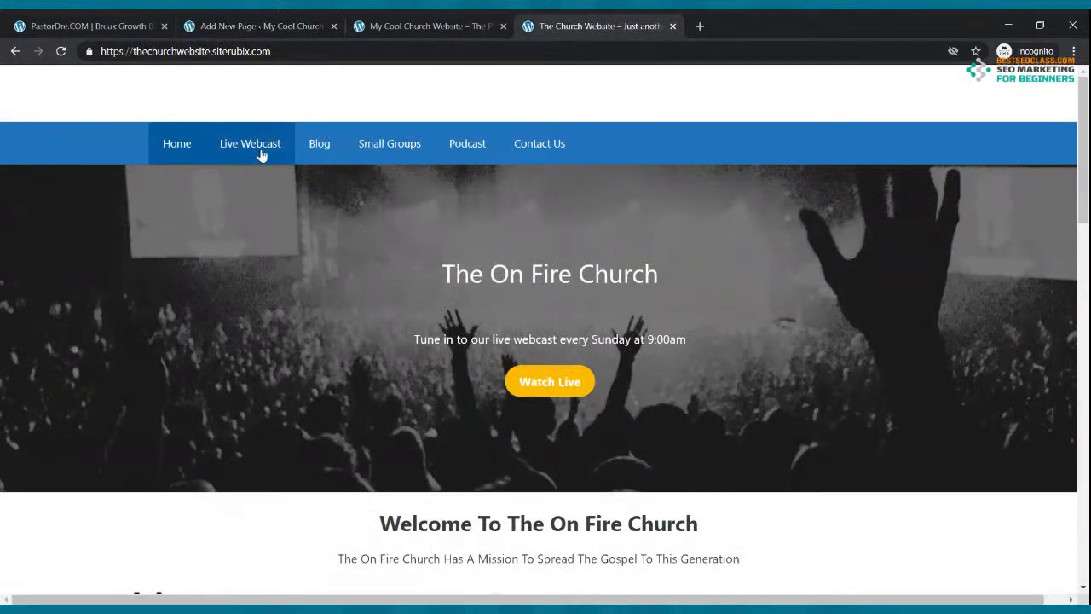
{"action": "left_click", "coordinate": [251, 25]}
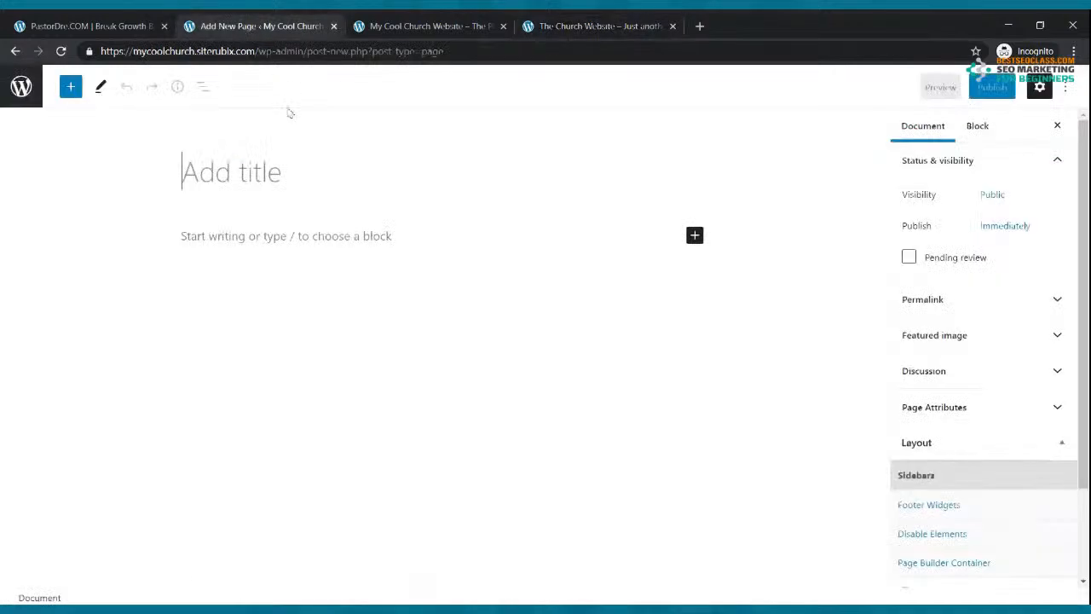
{"action": "left_click", "coordinate": [239, 169]}
{"action": "type", "text": "Live"}
{"action": "type", "text": "bcast"}
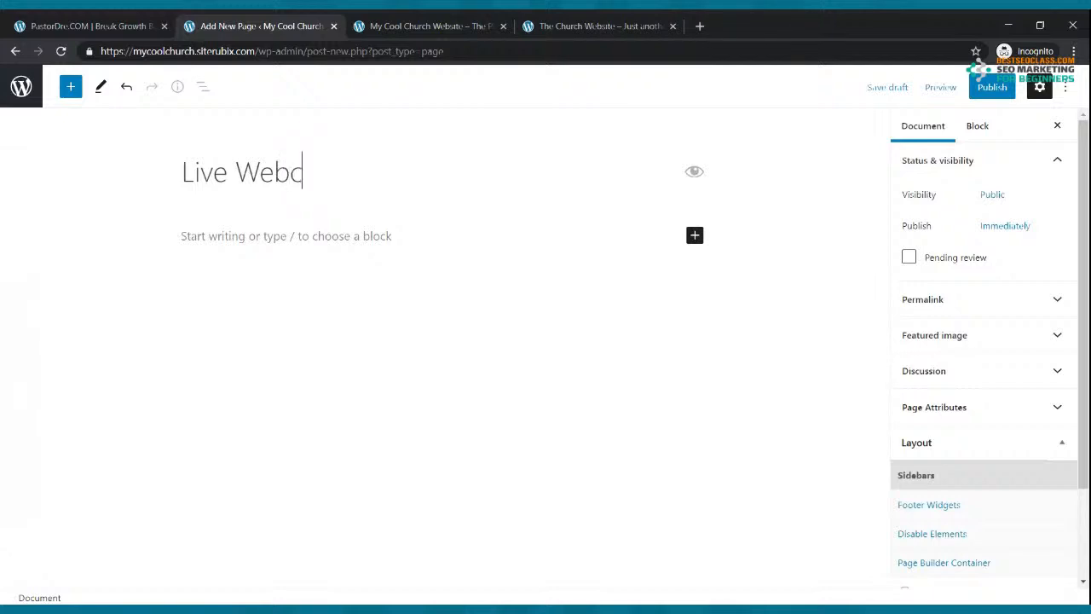
{"action": "left_click", "coordinate": [989, 89]}
{"action": "left_click", "coordinate": [944, 87]}
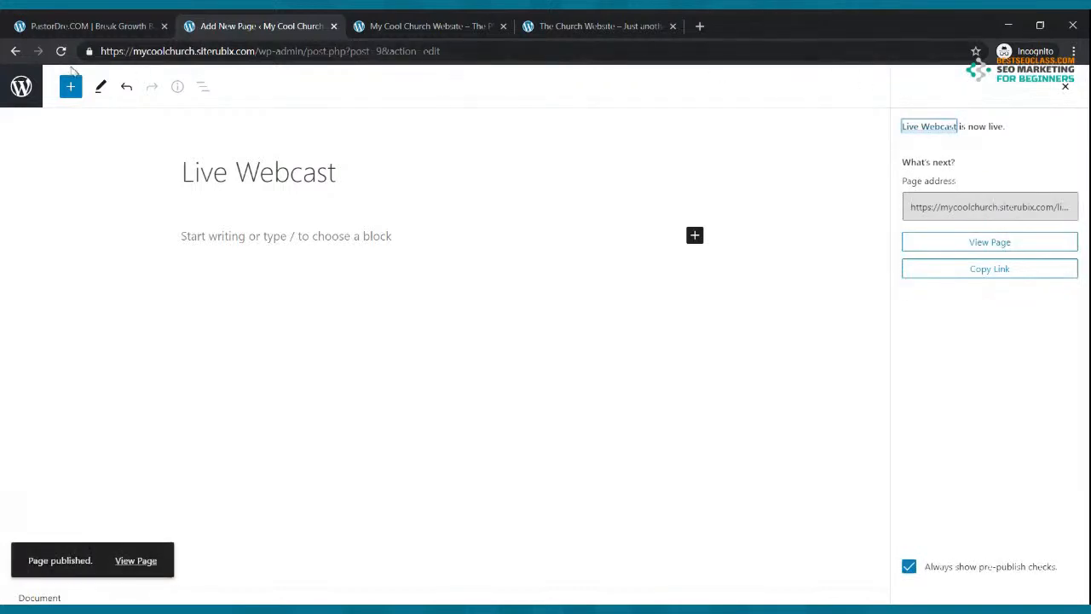
Step: Add a new page titled Blog, following the example site's menu order, and publish it
{"action": "left_click", "coordinate": [16, 52]}
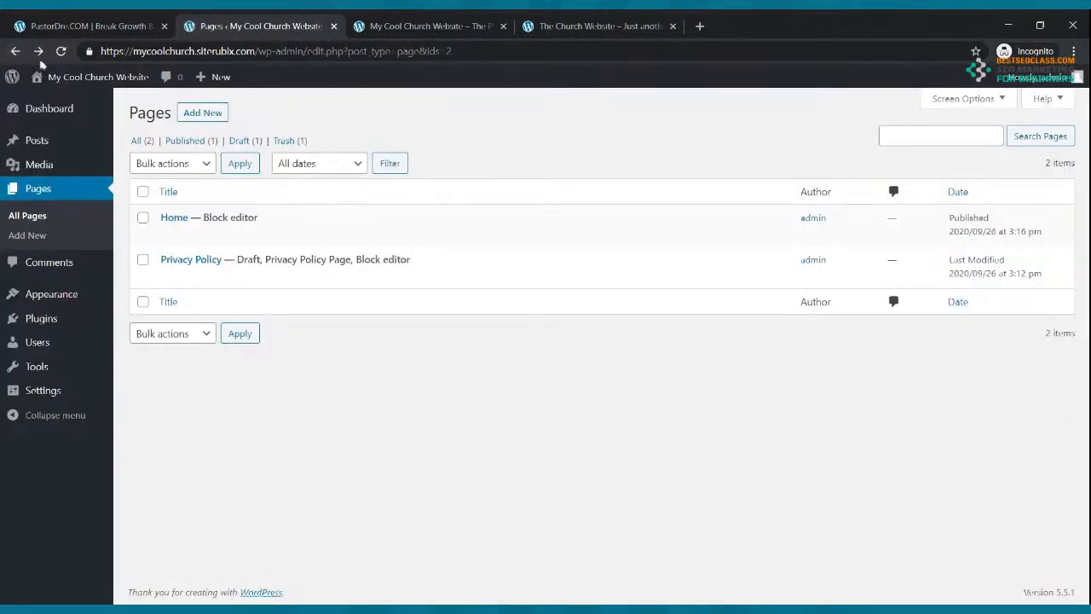
{"action": "left_click", "coordinate": [200, 113]}
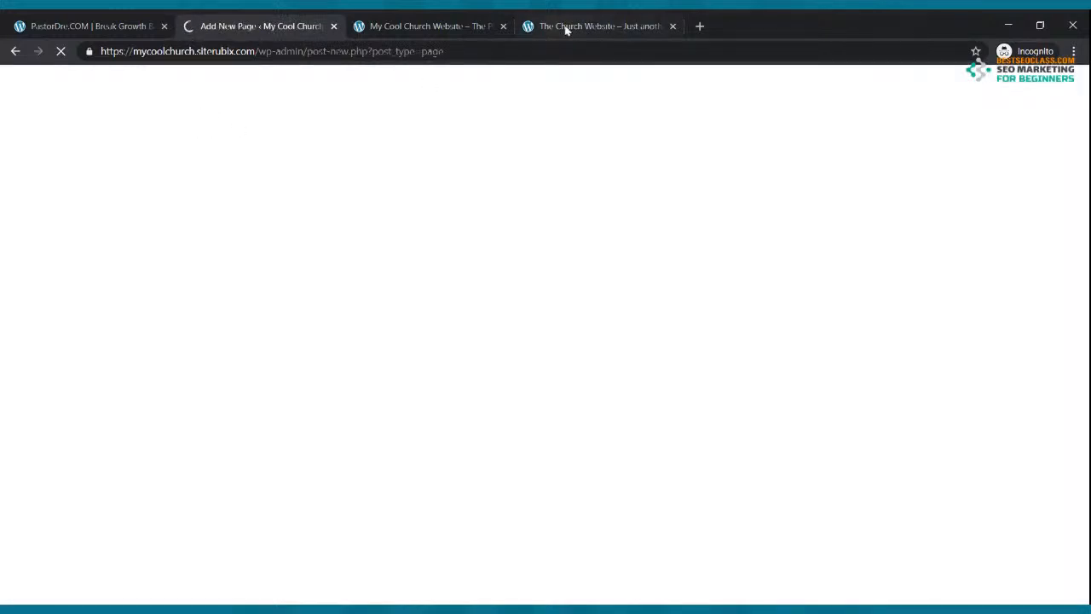
{"action": "left_click", "coordinate": [566, 26]}
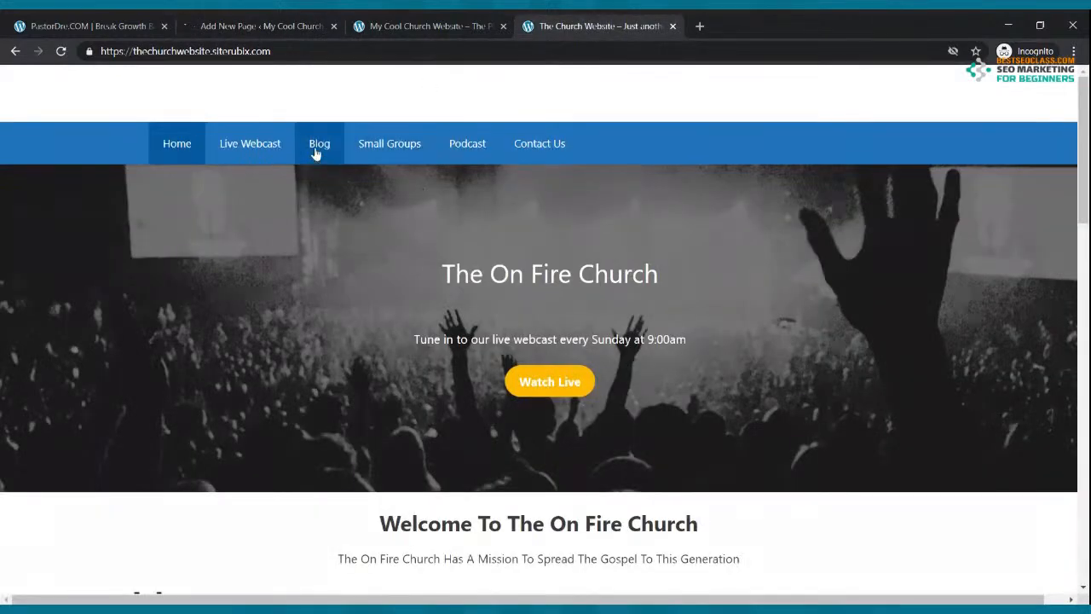
{"action": "left_click", "coordinate": [264, 30]}
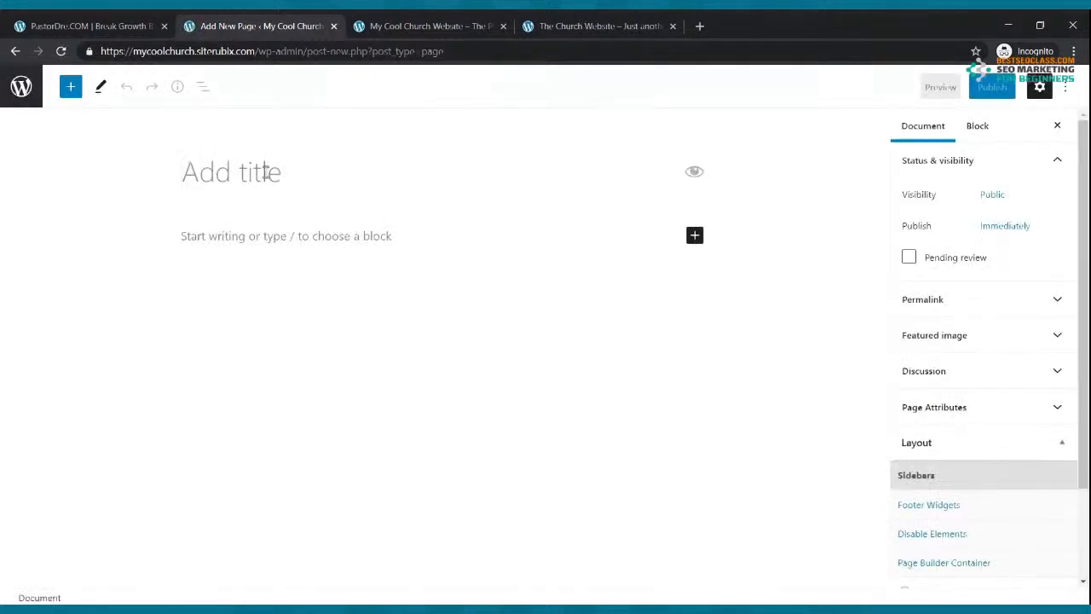
{"action": "left_click", "coordinate": [265, 171]}
{"action": "type", "text": "Blog"}
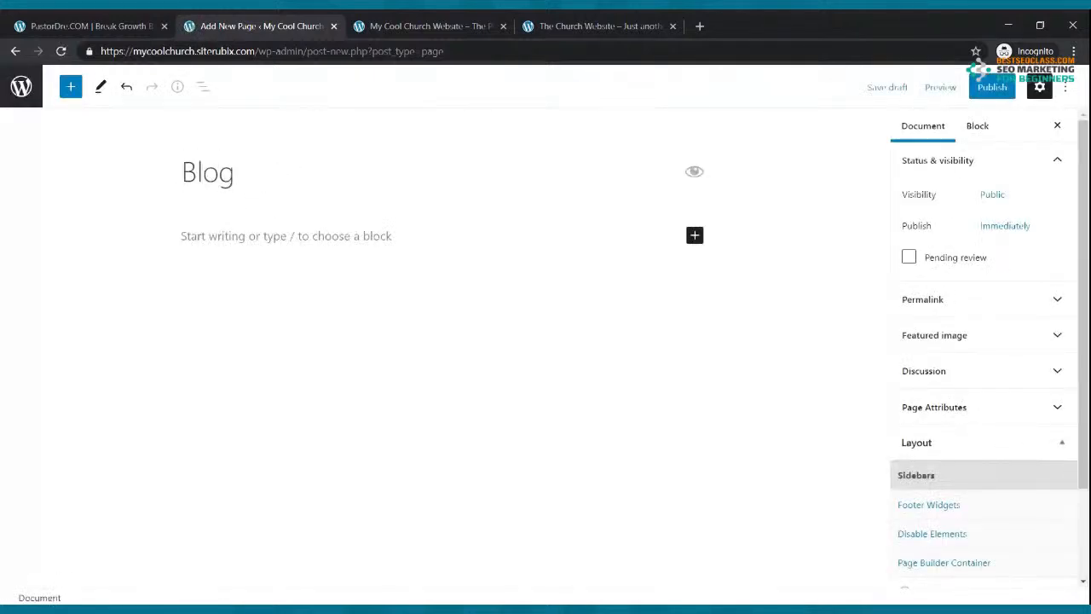
{"action": "left_click", "coordinate": [993, 89]}
{"action": "left_click", "coordinate": [967, 96]}
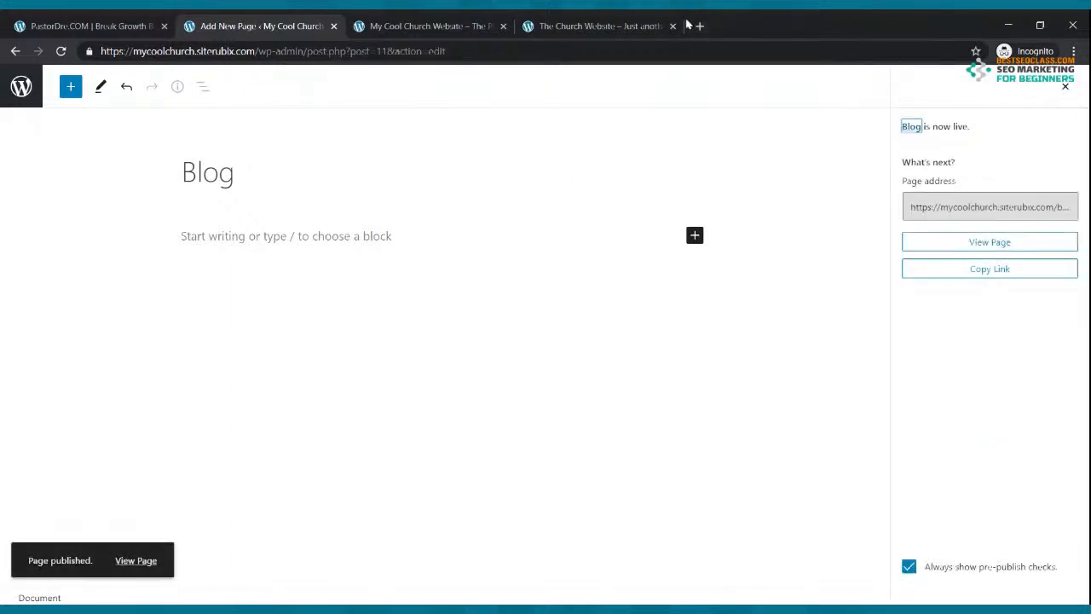
Step: Return to the pages list, refresh it, and compare the published pages with the example site's menu
{"action": "left_click", "coordinate": [15, 53]}
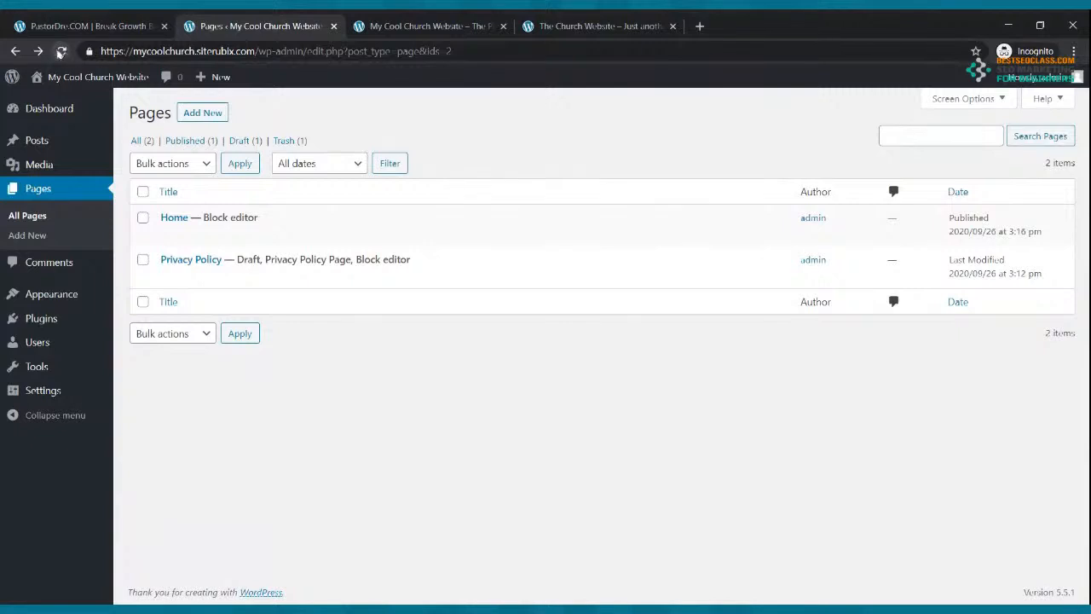
{"action": "left_click", "coordinate": [64, 52]}
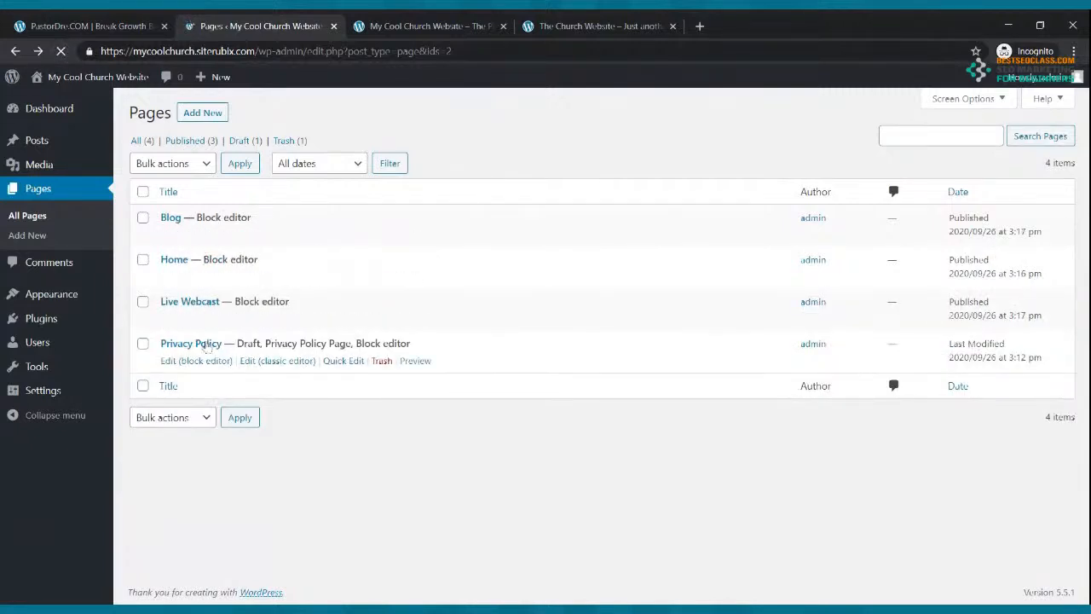
{"action": "left_click", "coordinate": [550, 25]}
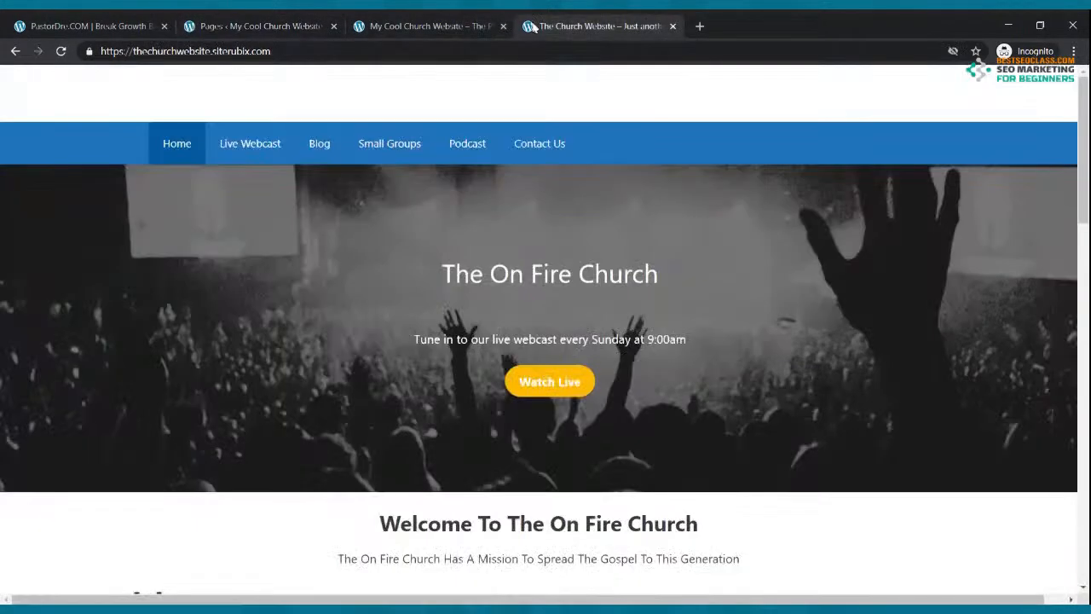
{"action": "left_click", "coordinate": [262, 29]}
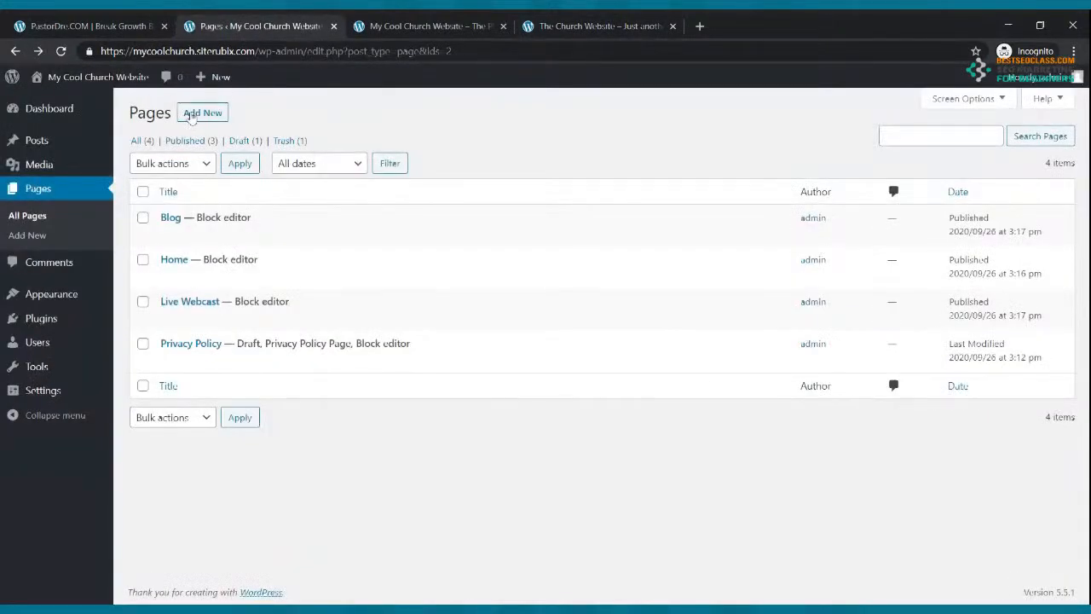
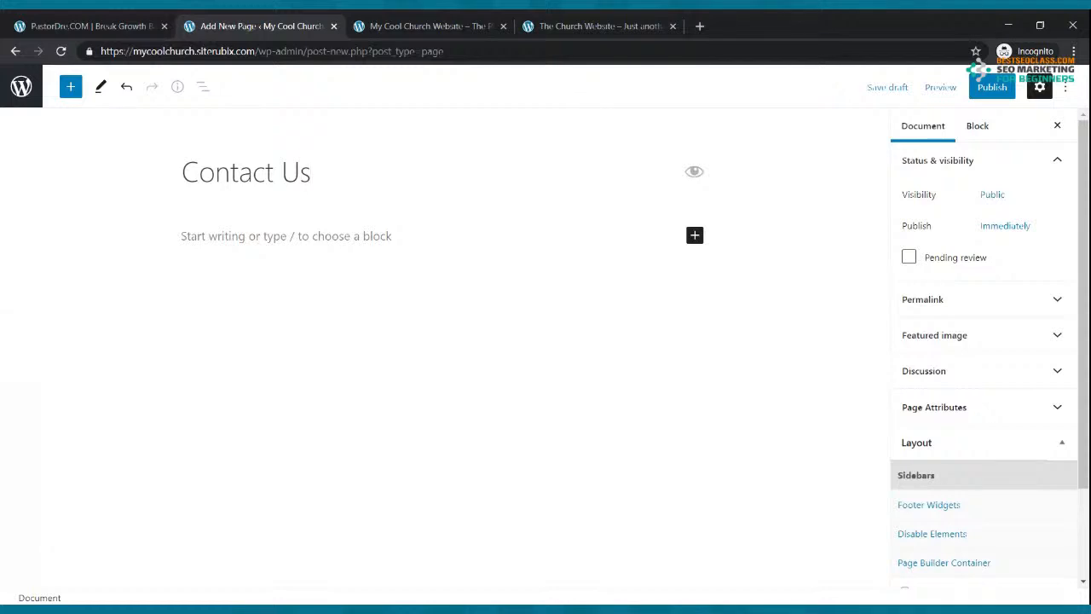
Step: Publish the Contact Us page, then return to the pages list and refresh it
{"action": "left_click", "coordinate": [992, 87]}
{"action": "left_click", "coordinate": [945, 89]}
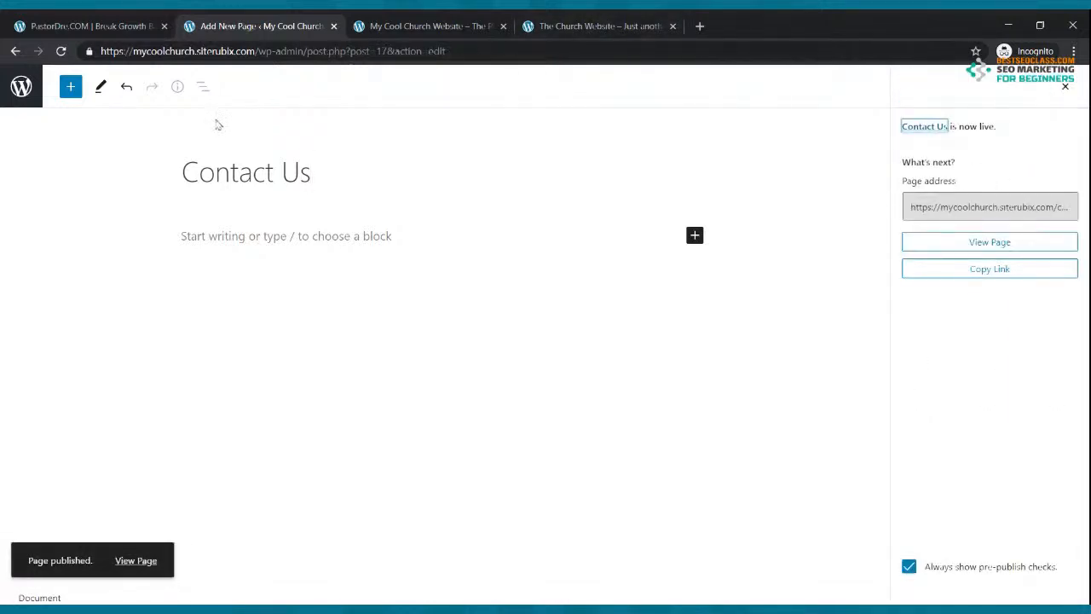
{"action": "left_click", "coordinate": [15, 51]}
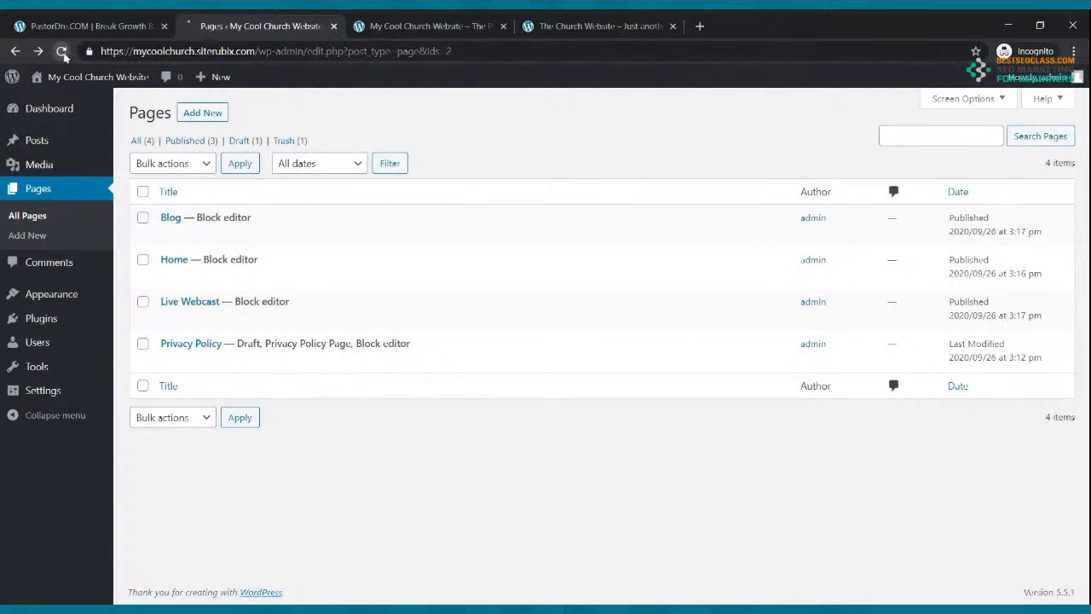
{"action": "left_click", "coordinate": [62, 52]}
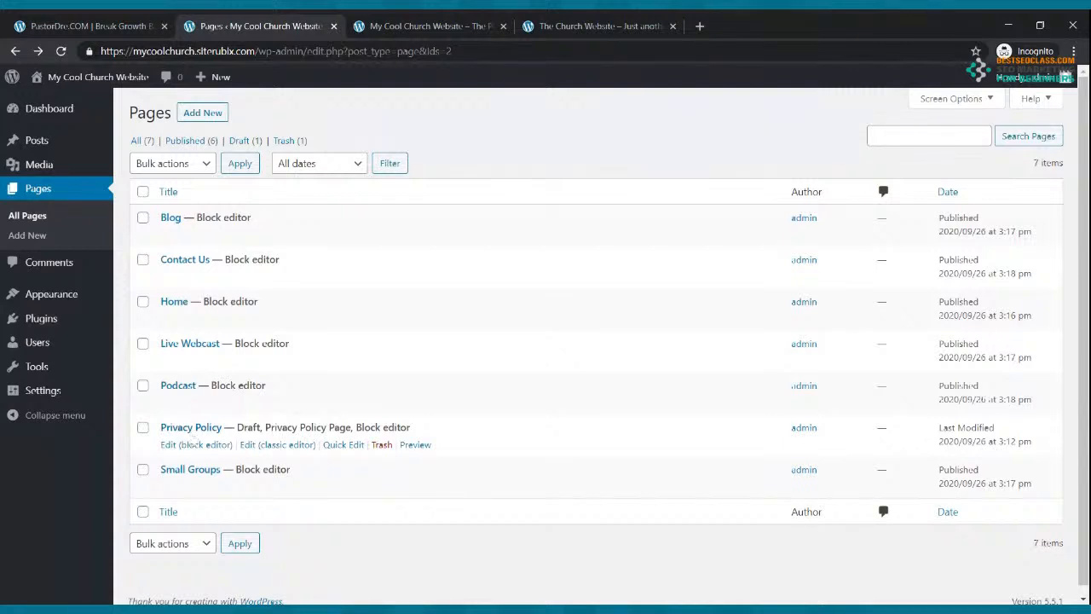
Step: Refresh the live site and compare its navigation menu with the example church site's menu
{"action": "left_click", "coordinate": [398, 26]}
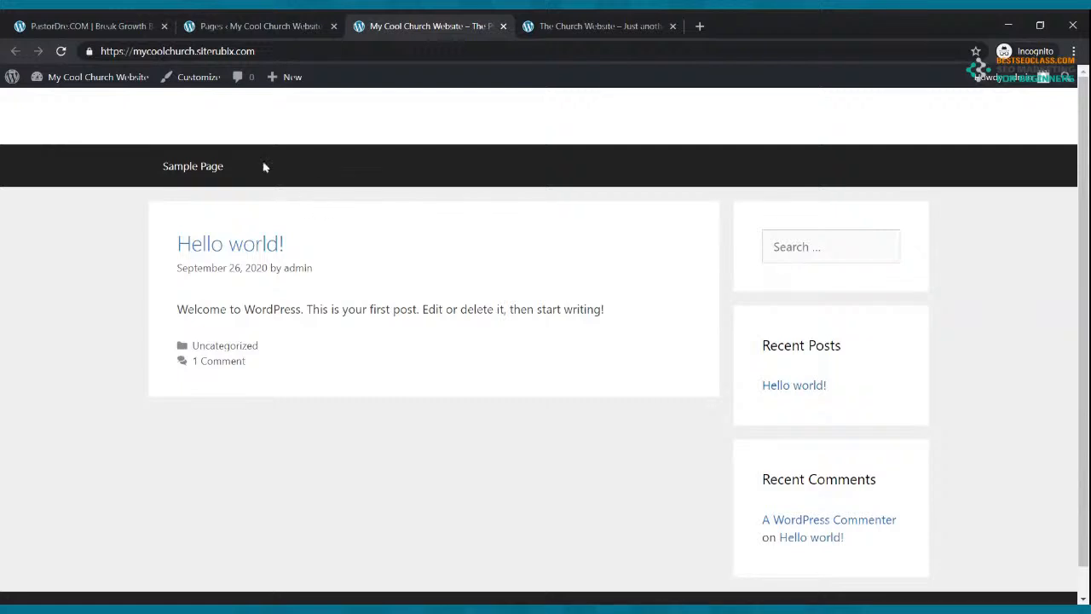
{"action": "left_click", "coordinate": [63, 53]}
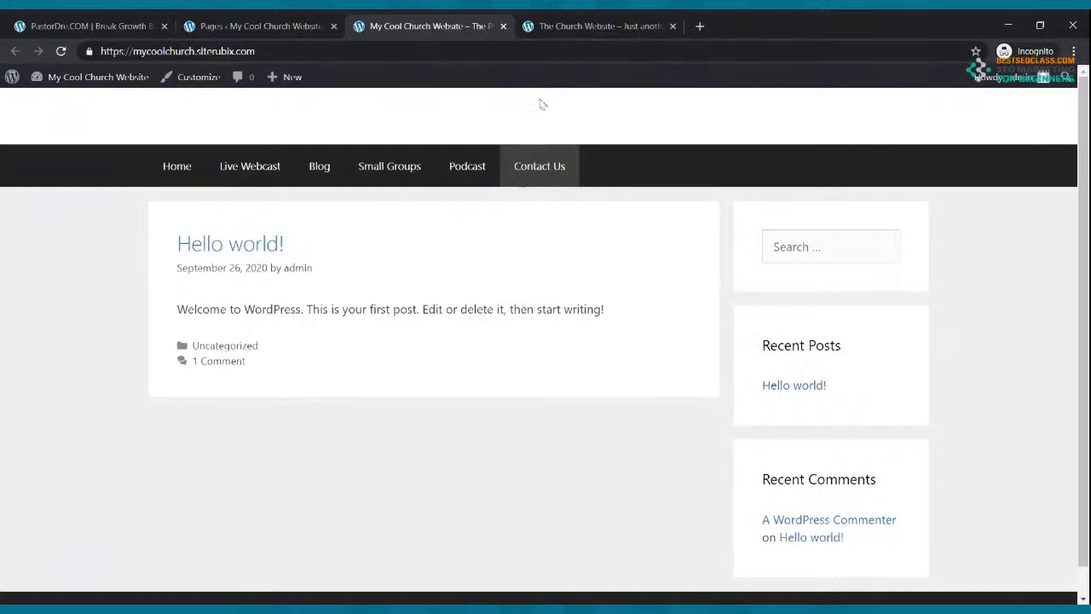
{"action": "left_click", "coordinate": [562, 21]}
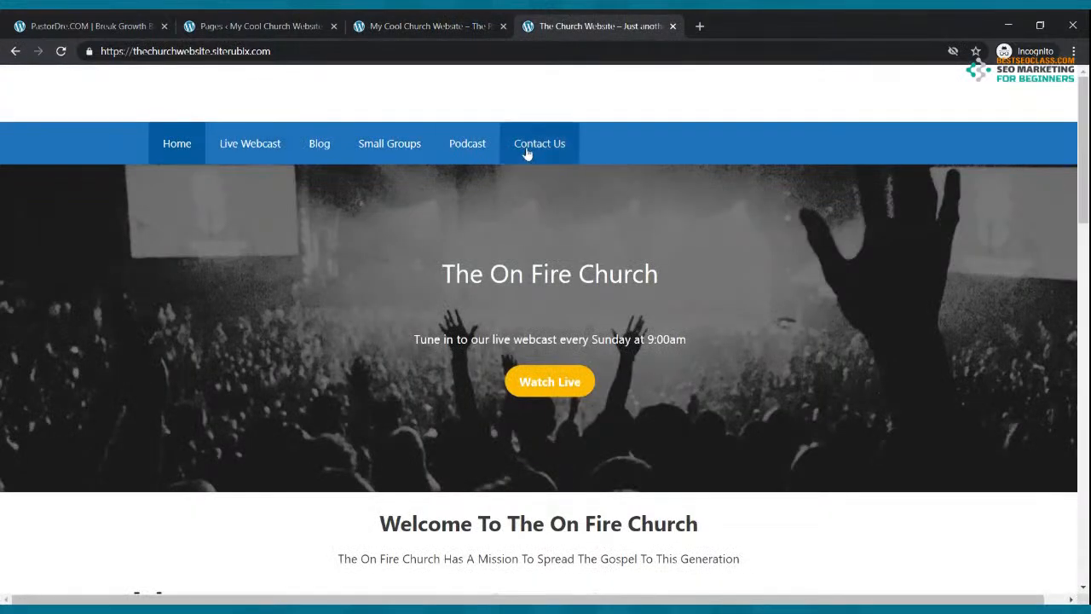
{"action": "left_click", "coordinate": [435, 32]}
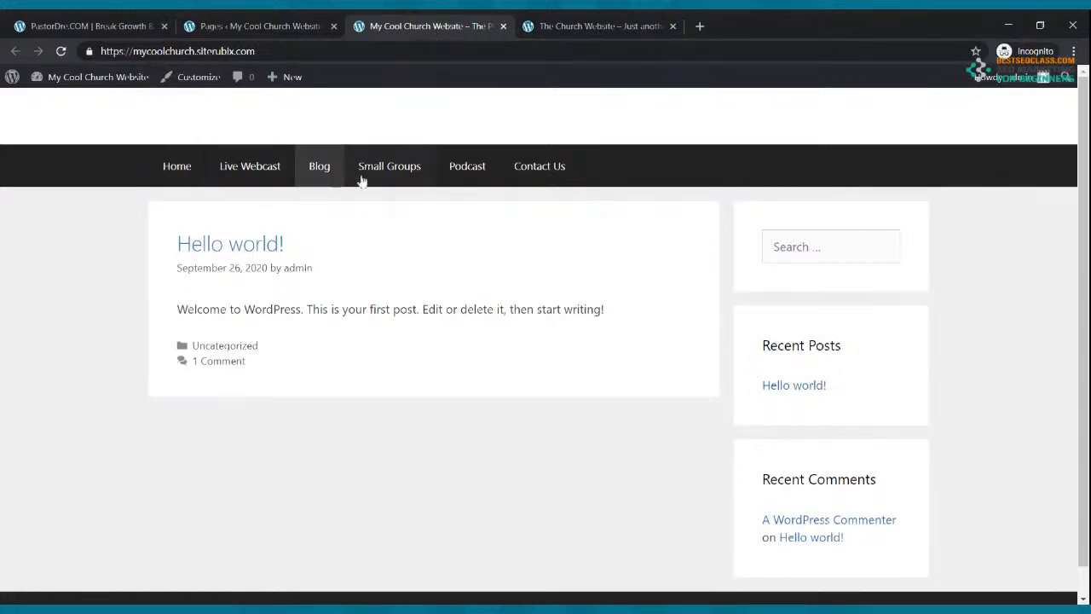
{"action": "left_click", "coordinate": [588, 35]}
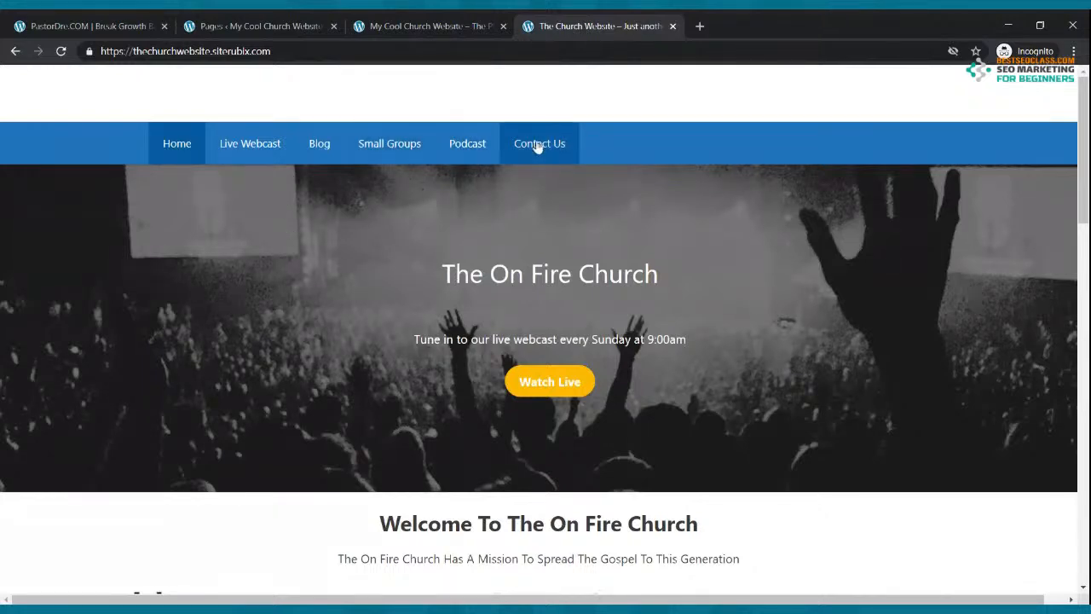
{"action": "left_click", "coordinate": [260, 25]}
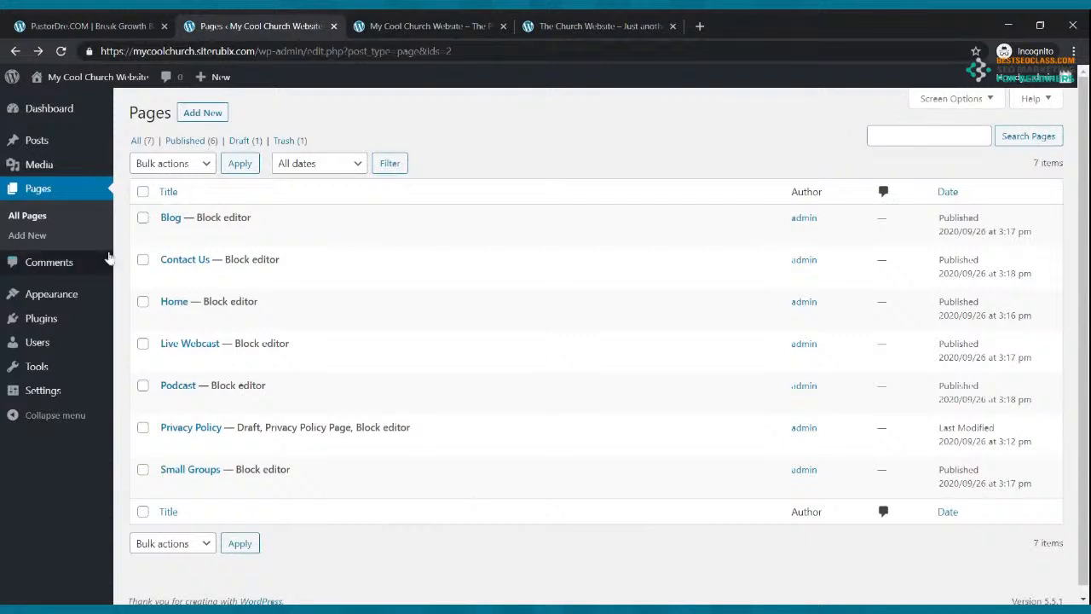
Step: Open the menu editor, move Contact Us down and move Live Webcast directly below the custom Home link
{"action": "left_click", "coordinate": [67, 295]}
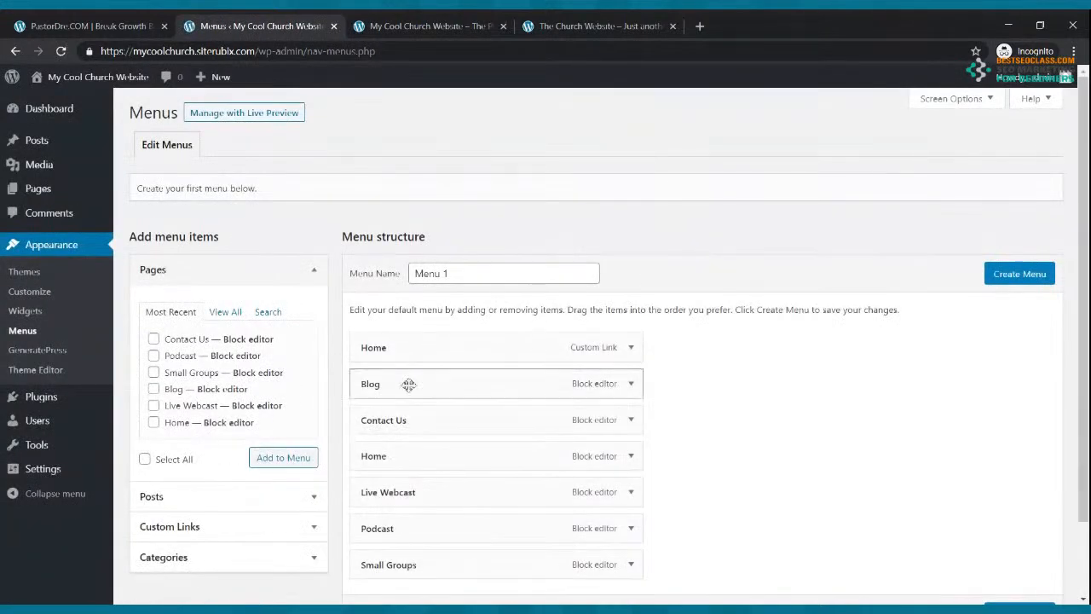
{"action": "scroll", "coordinate": [443, 382], "scroll_direction": "down", "scroll_amount": 2}
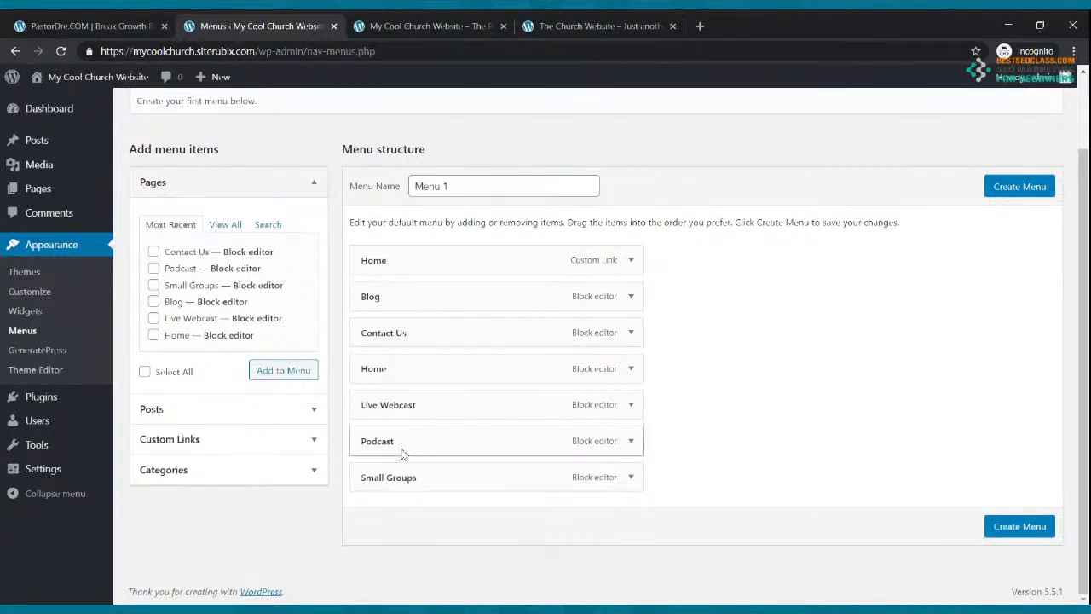
{"action": "left_click_drag", "start_coordinate": [408, 331], "coordinate": [388, 450]}
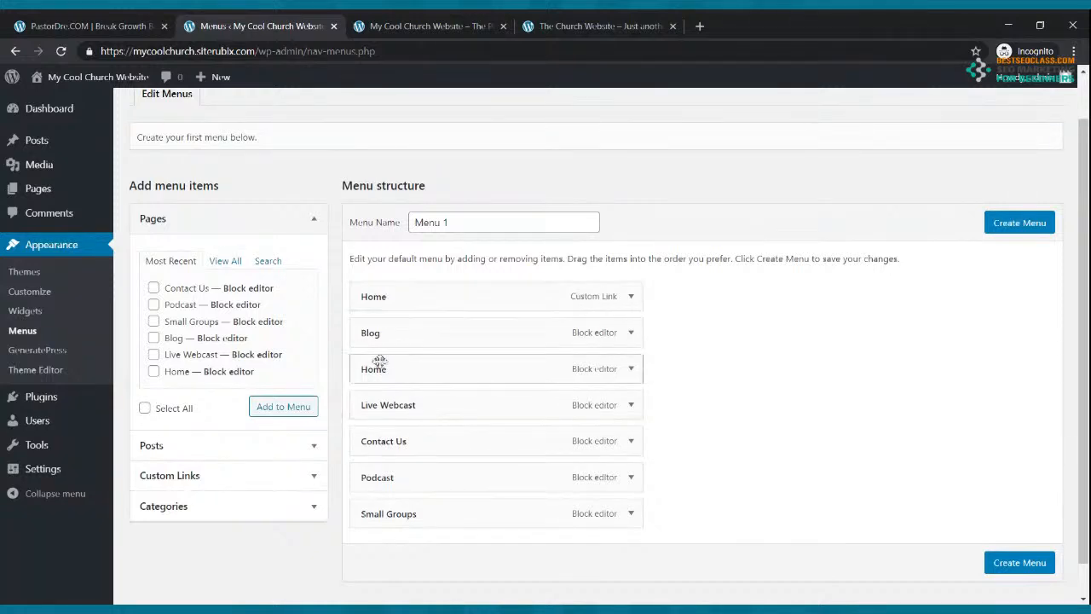
{"action": "left_click_drag", "start_coordinate": [397, 410], "coordinate": [450, 364]}
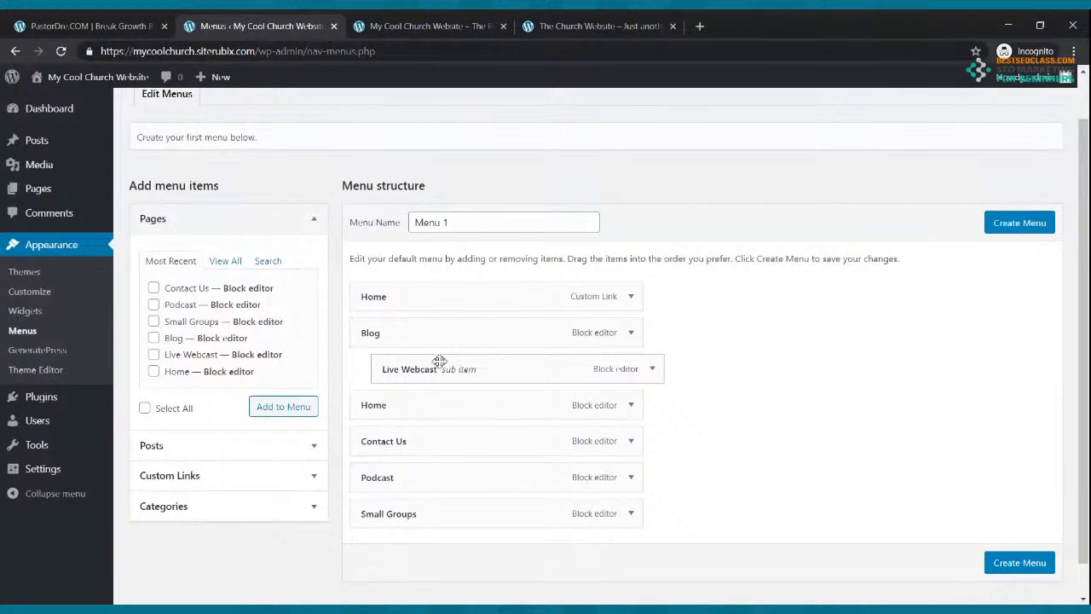
{"action": "left_click_drag", "start_coordinate": [441, 362], "coordinate": [401, 324]}
{"action": "left_click", "coordinate": [555, 23]}
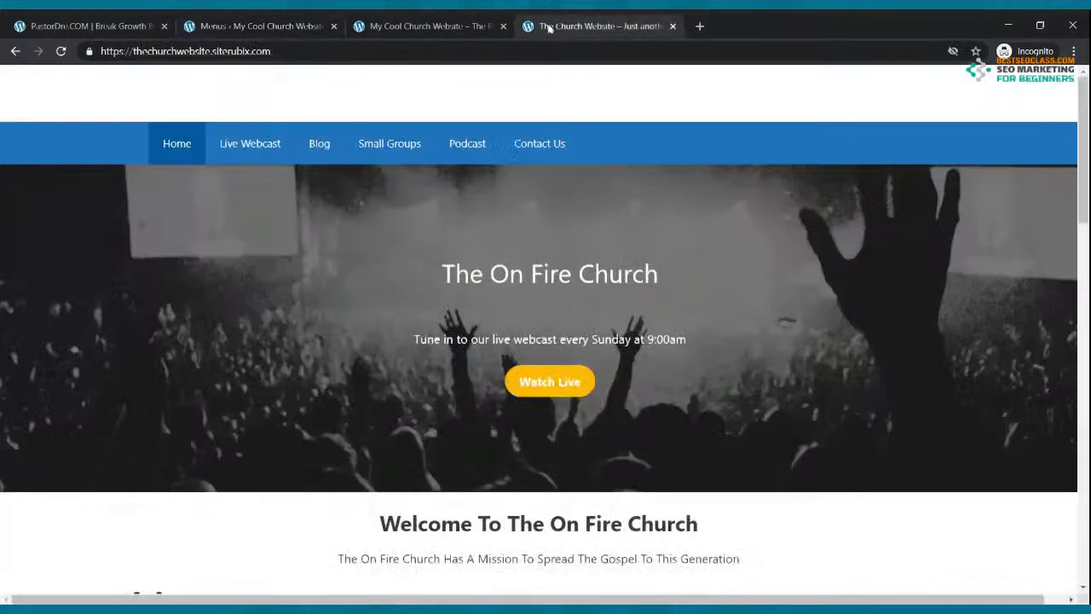
{"action": "left_click", "coordinate": [282, 27]}
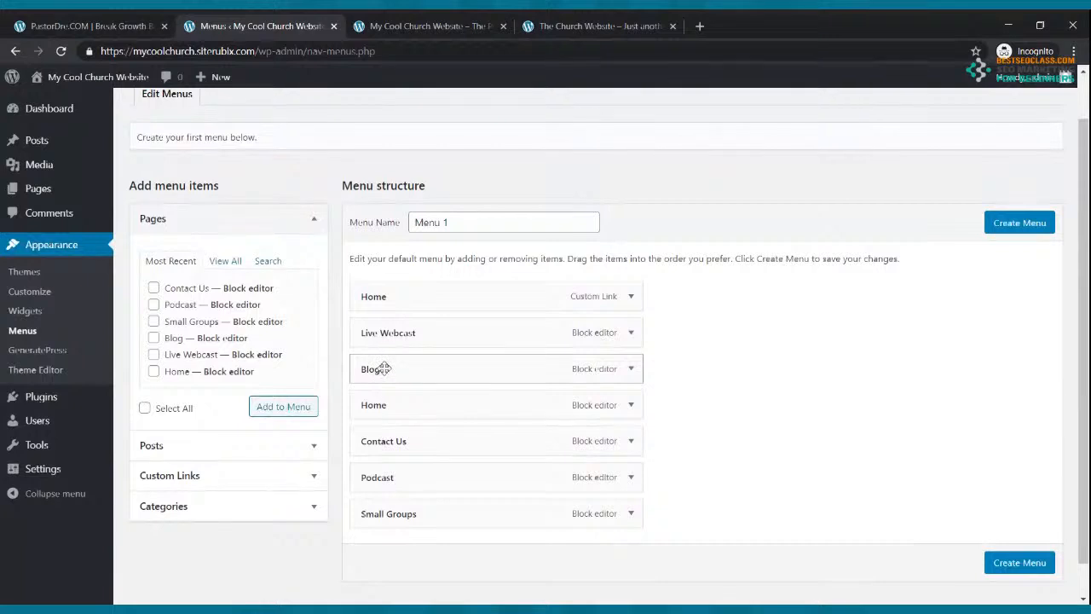
Step: Move Small Groups and Podcast up beneath Blog to follow the example site's menu order
{"action": "left_click_drag", "start_coordinate": [388, 513], "coordinate": [372, 397]}
{"action": "left_click", "coordinate": [456, 24]}
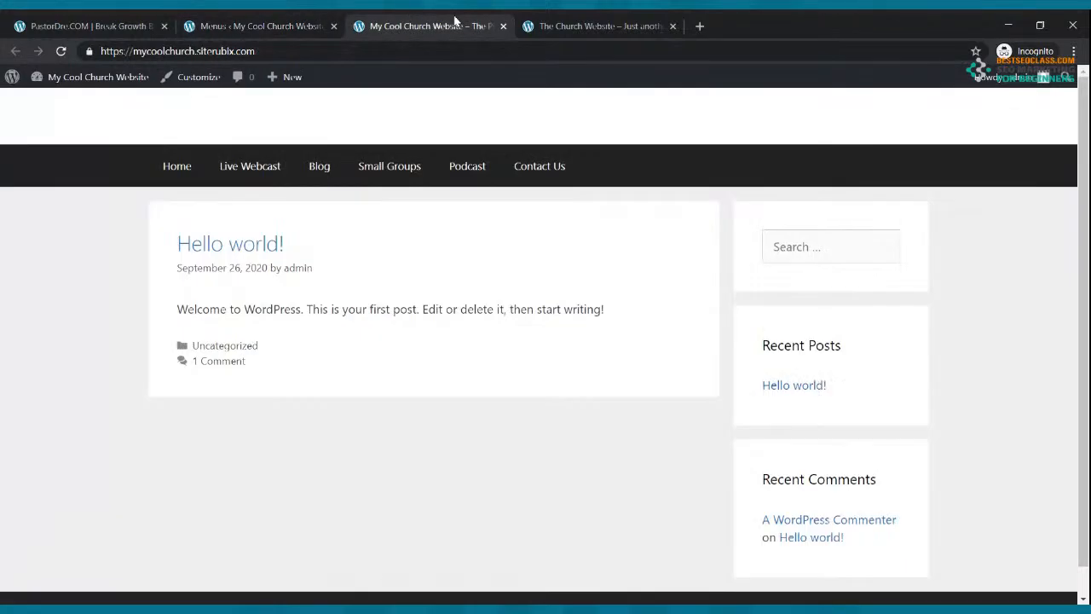
{"action": "left_click", "coordinate": [278, 24]}
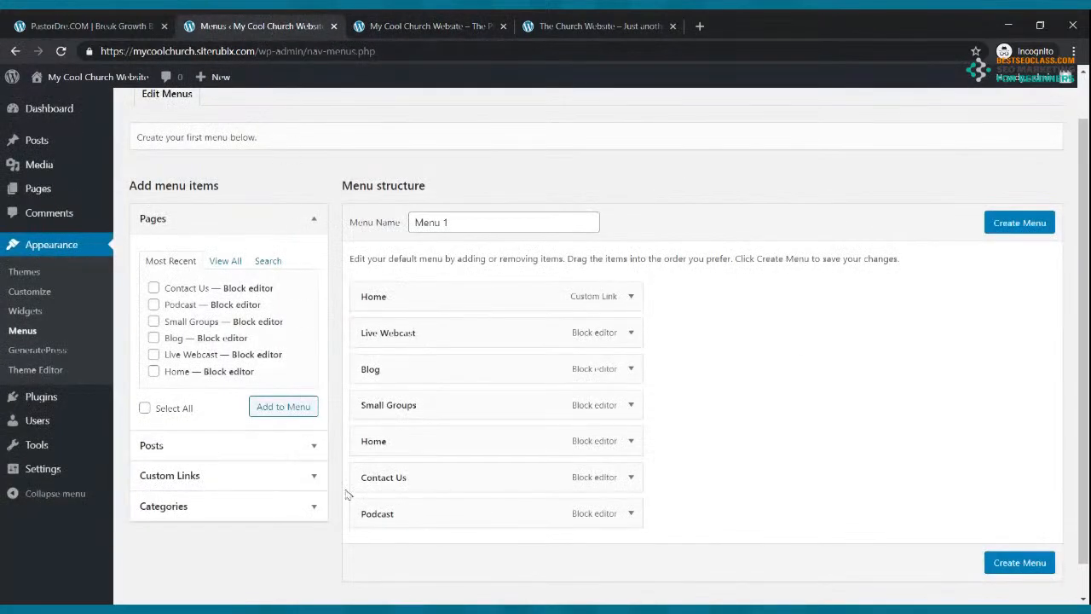
{"action": "left_click_drag", "start_coordinate": [361, 509], "coordinate": [366, 437]}
{"action": "left_click", "coordinate": [375, 25]}
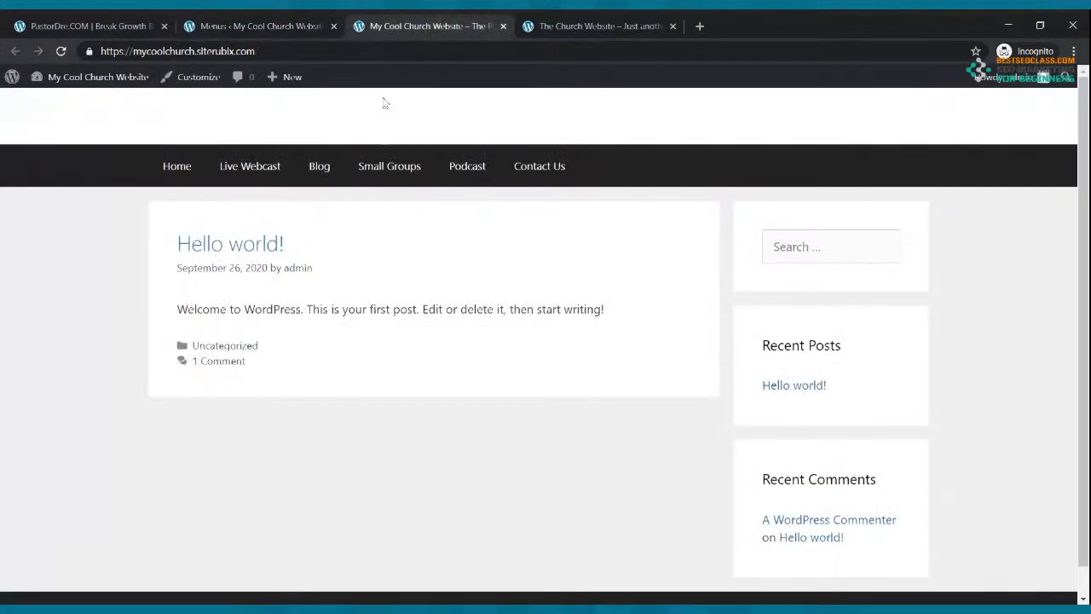
{"action": "left_click", "coordinate": [264, 25]}
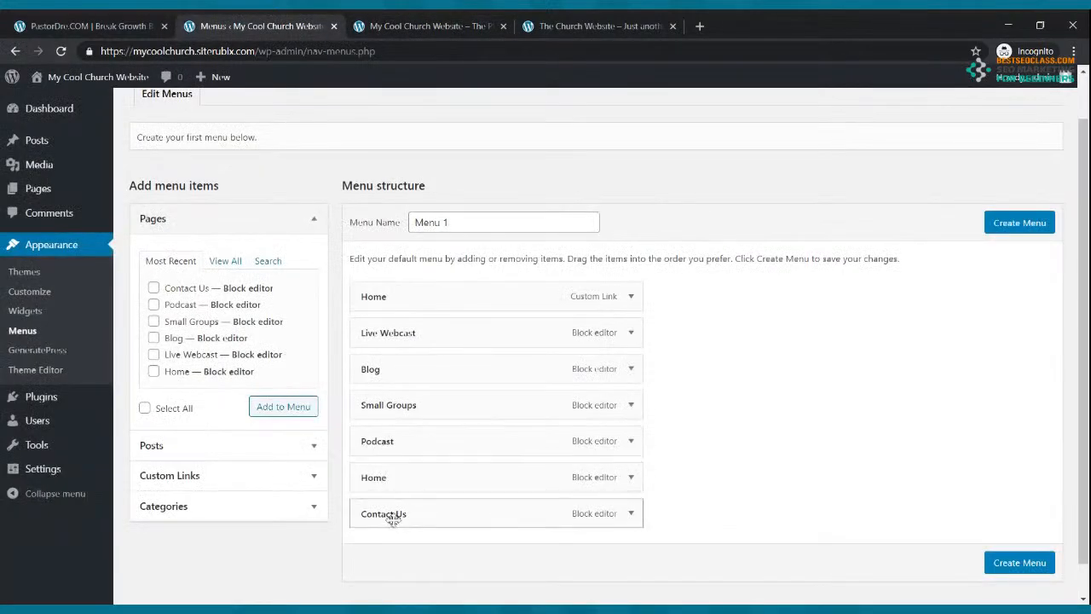
Step: Move Contact Us above the second Home item and create the menu
{"action": "left_click_drag", "start_coordinate": [390, 518], "coordinate": [380, 478]}
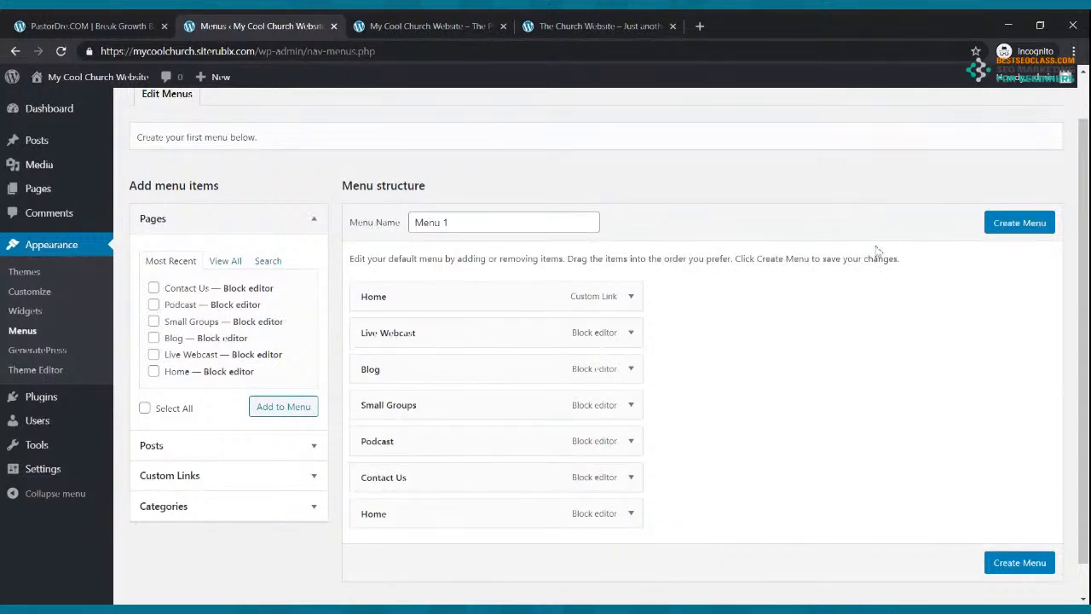
{"action": "scroll", "coordinate": [726, 353], "scroll_direction": "down", "scroll_amount": 1}
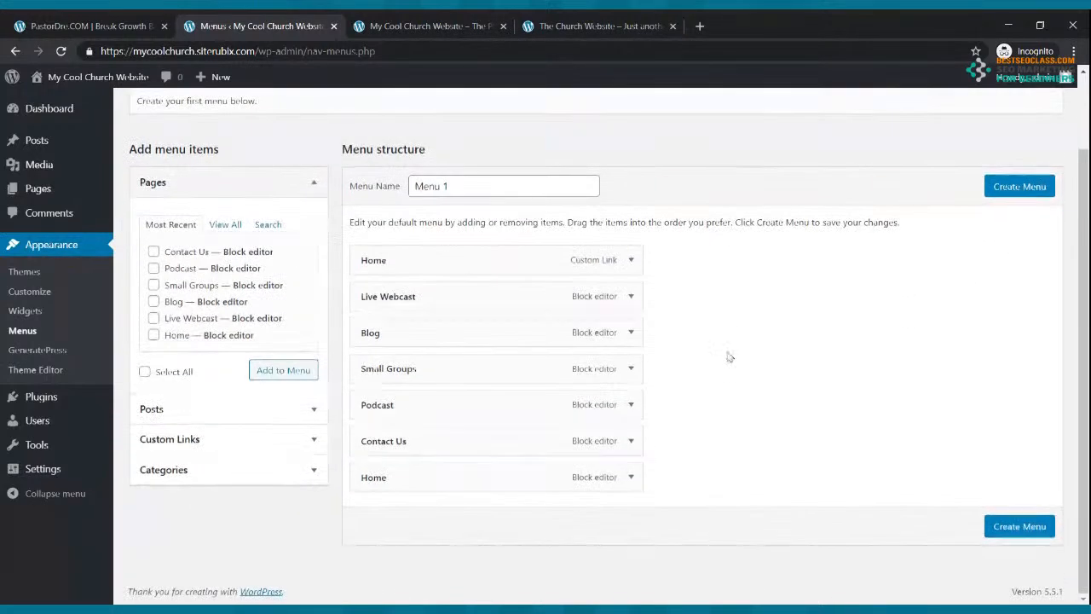
{"action": "left_click", "coordinate": [1014, 527]}
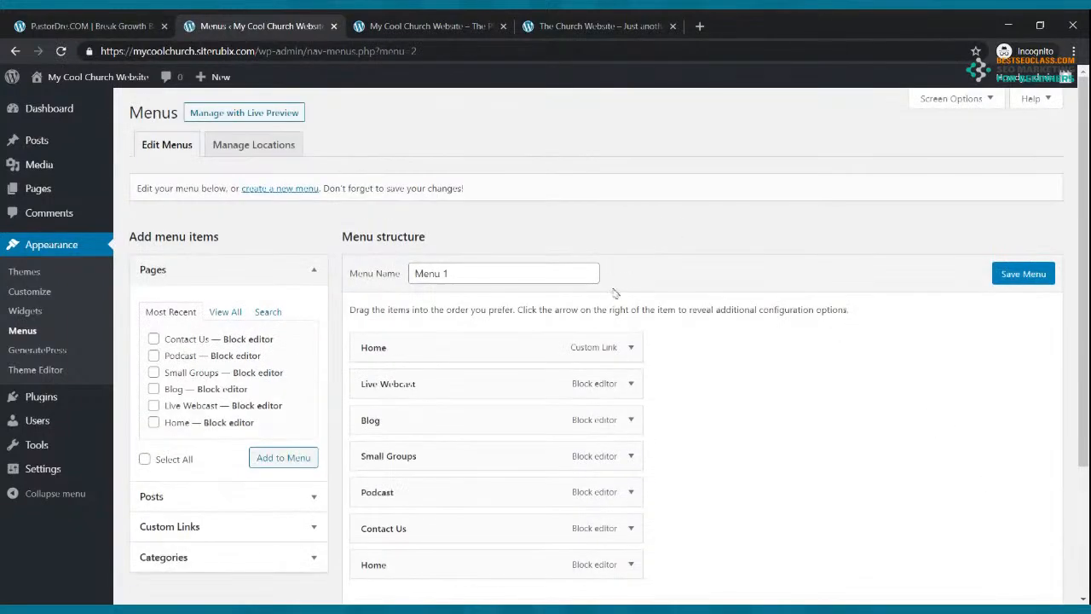
Step: Expand the custom Home link and the Home page menu items to compare their settings
{"action": "scroll", "coordinate": [609, 289], "scroll_direction": "down", "scroll_amount": 2}
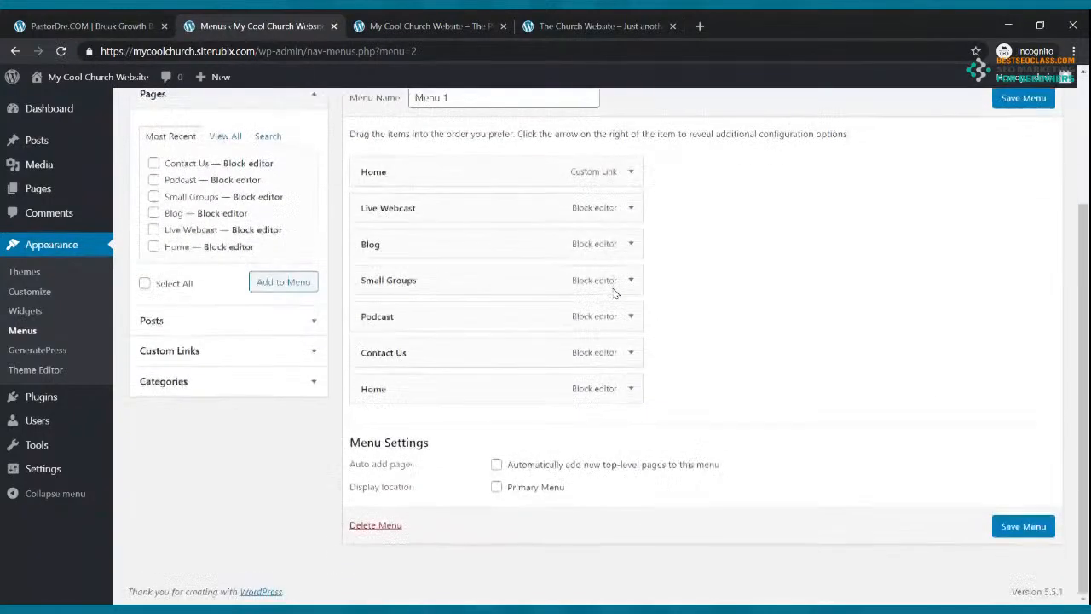
{"action": "left_click", "coordinate": [632, 391]}
{"action": "left_click", "coordinate": [631, 389]}
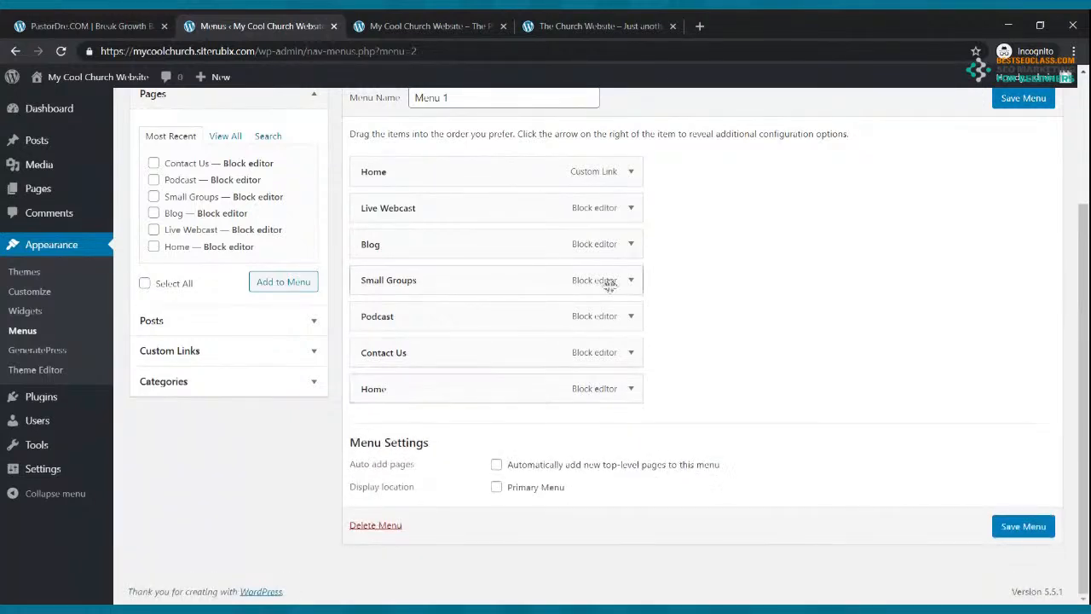
{"action": "left_click", "coordinate": [629, 390]}
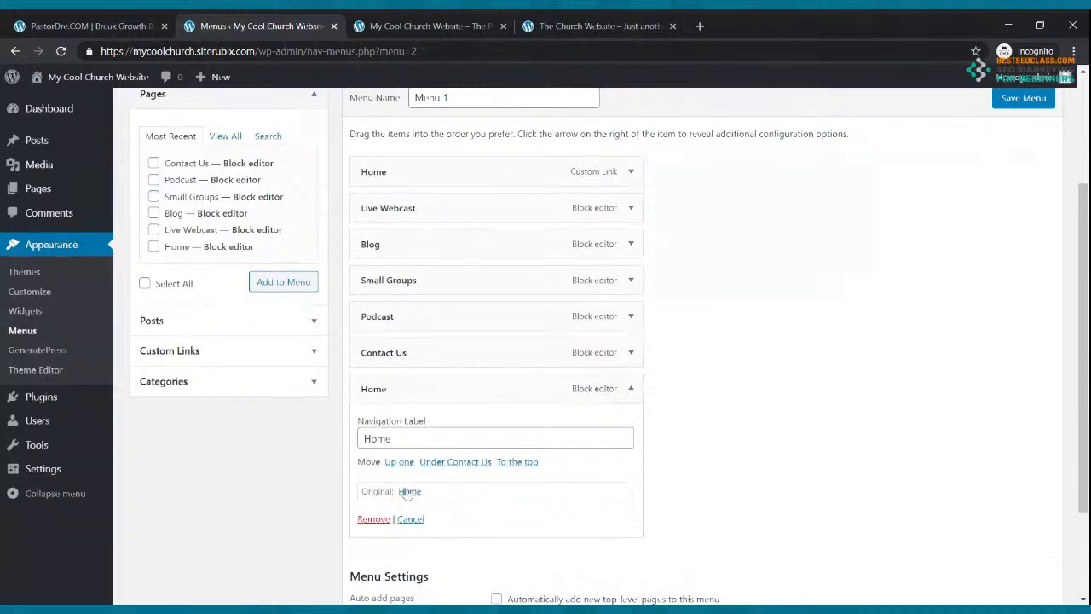
{"action": "scroll", "coordinate": [409, 493], "scroll_direction": "up", "scroll_amount": 2}
{"action": "left_click", "coordinate": [631, 290]}
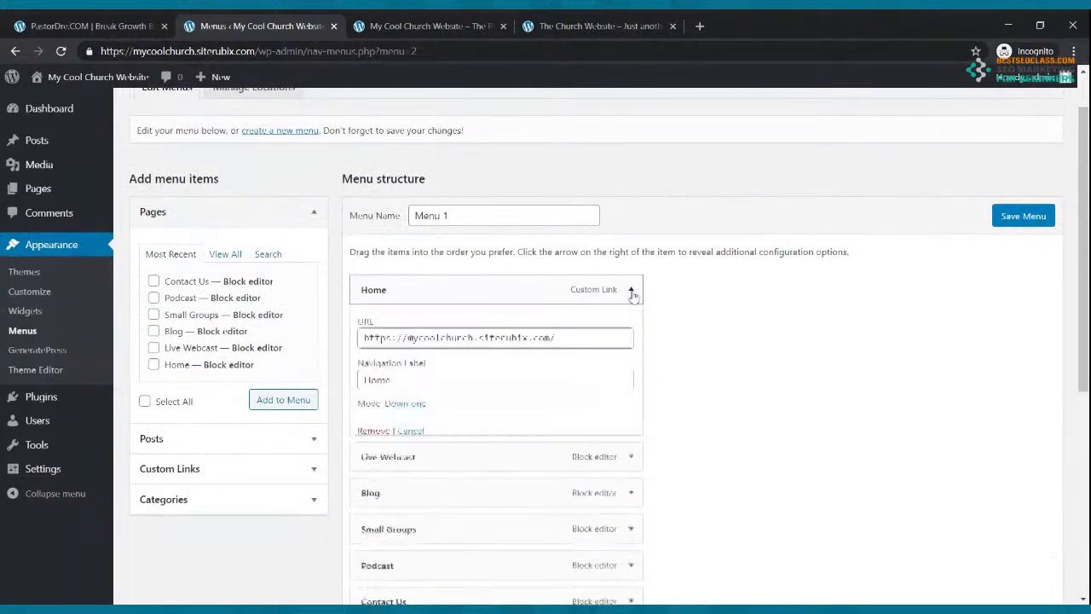
{"action": "left_click", "coordinate": [632, 294]}
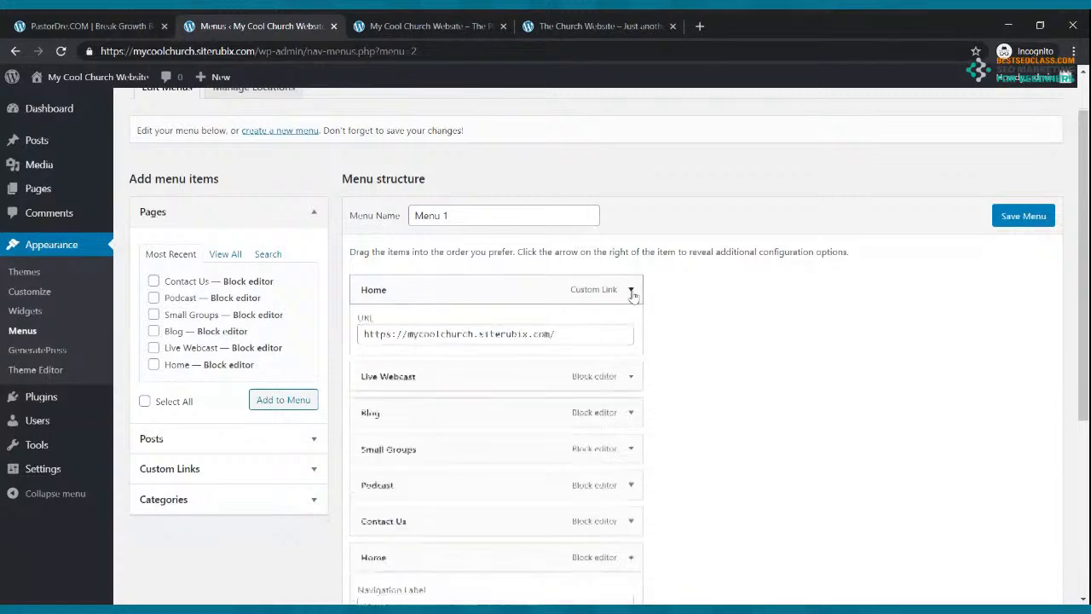
{"action": "scroll", "coordinate": [628, 324], "scroll_direction": "down", "scroll_amount": 3}
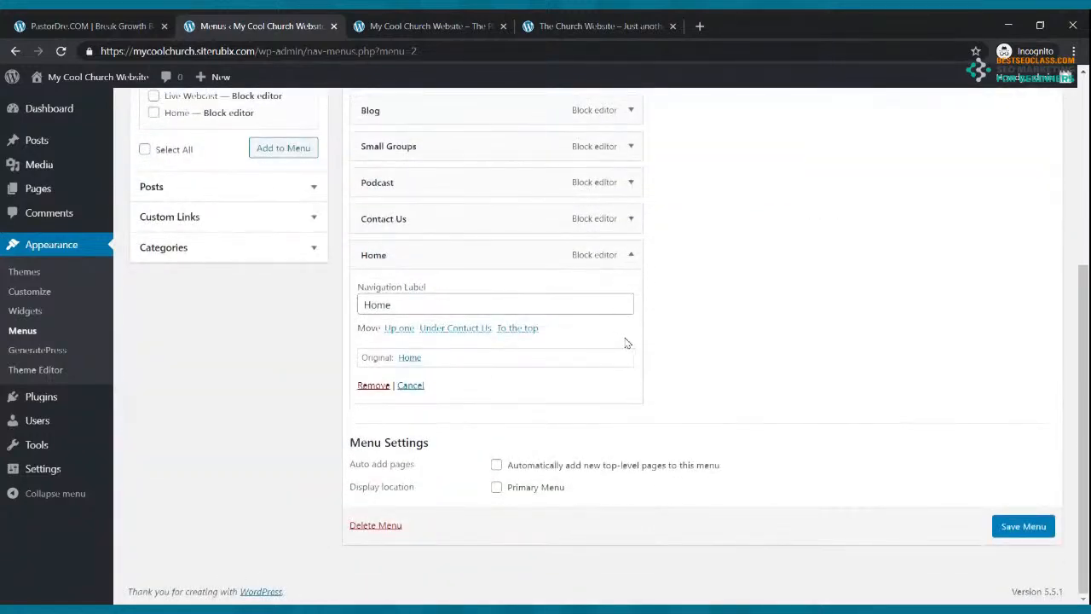
Step: Refresh the live site, then remove the duplicate Home page item from the menu and save it
{"action": "left_click", "coordinate": [466, 22]}
{"action": "left_click", "coordinate": [63, 53]}
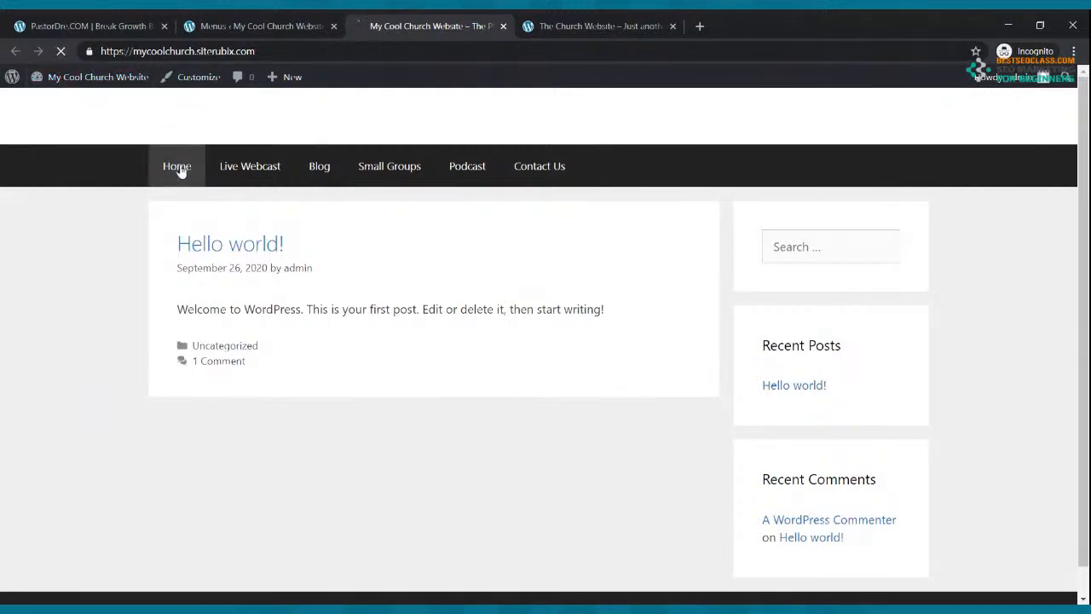
{"action": "left_click", "coordinate": [255, 24]}
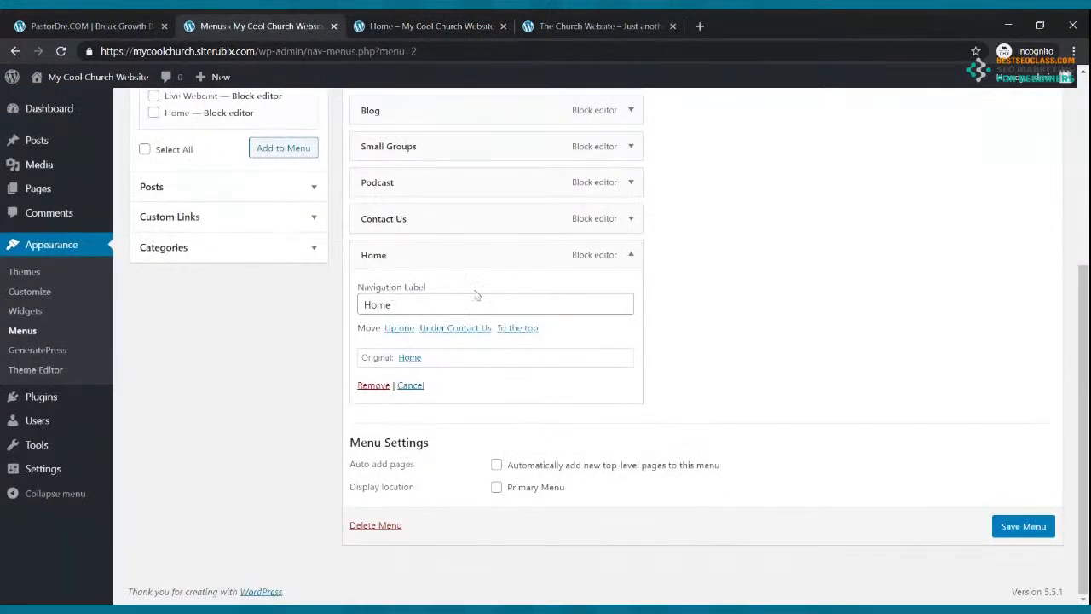
{"action": "left_click", "coordinate": [373, 385]}
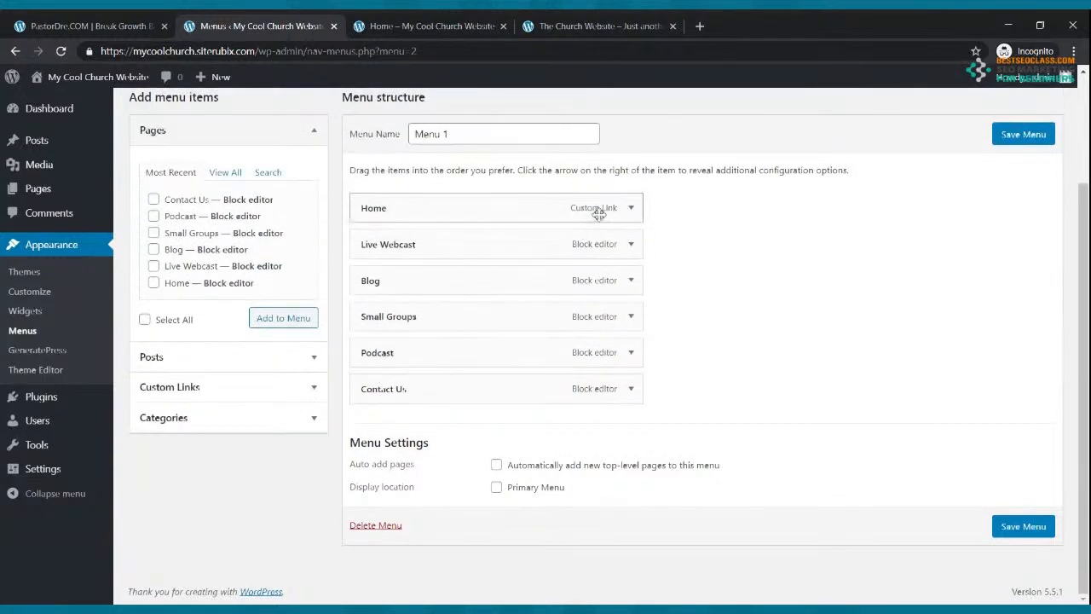
{"action": "left_click", "coordinate": [1019, 523]}
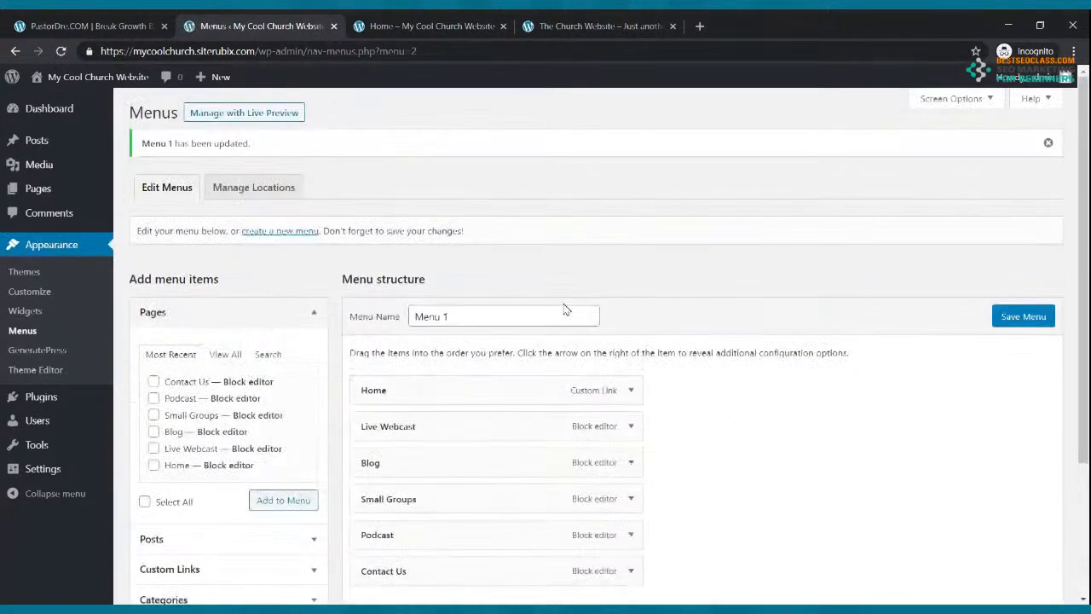
Step: Save the menu with Primary Menu as its display location and view the live site's Home page
{"action": "scroll", "coordinate": [560, 312], "scroll_direction": "down", "scroll_amount": 3}
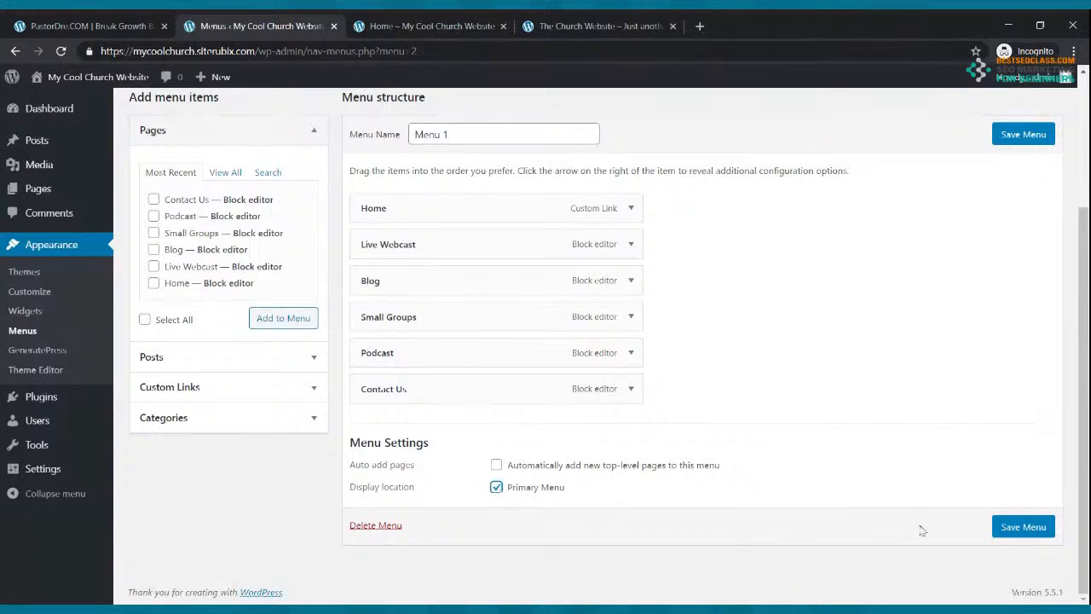
{"action": "left_click", "coordinate": [1021, 526]}
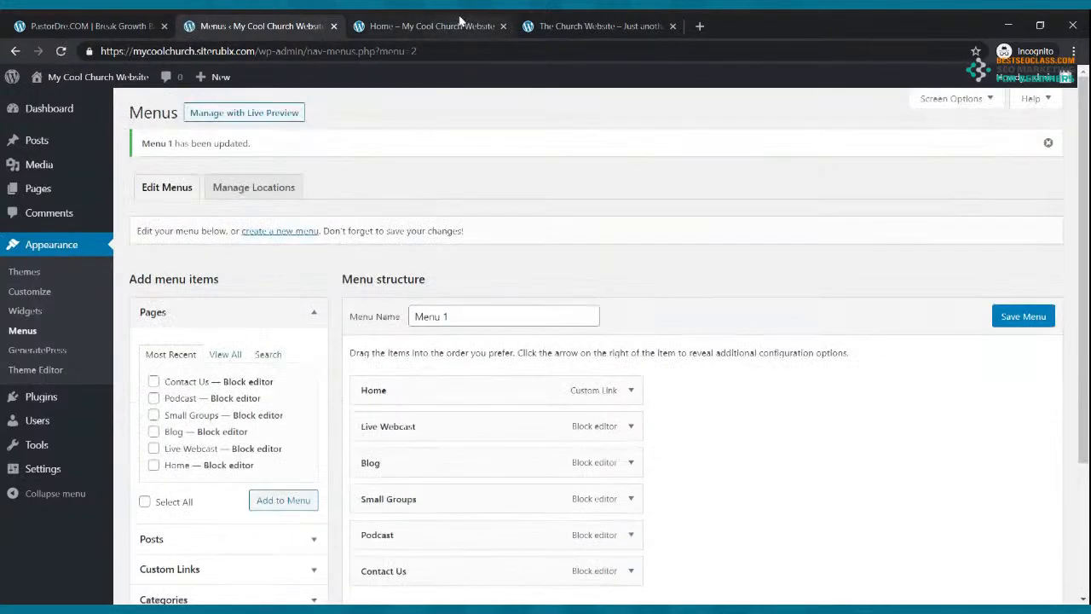
{"action": "left_click", "coordinate": [460, 19]}
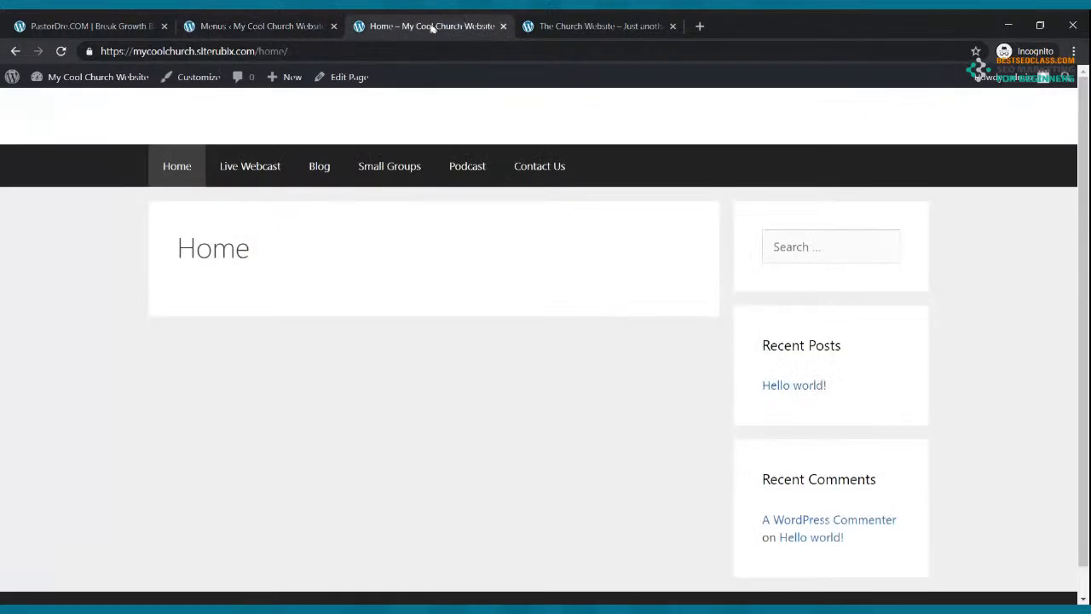
Step: Reload the live site and visit the Live Webcast, Blog, Small Groups and Home menu links to check them
{"action": "left_click", "coordinate": [60, 51]}
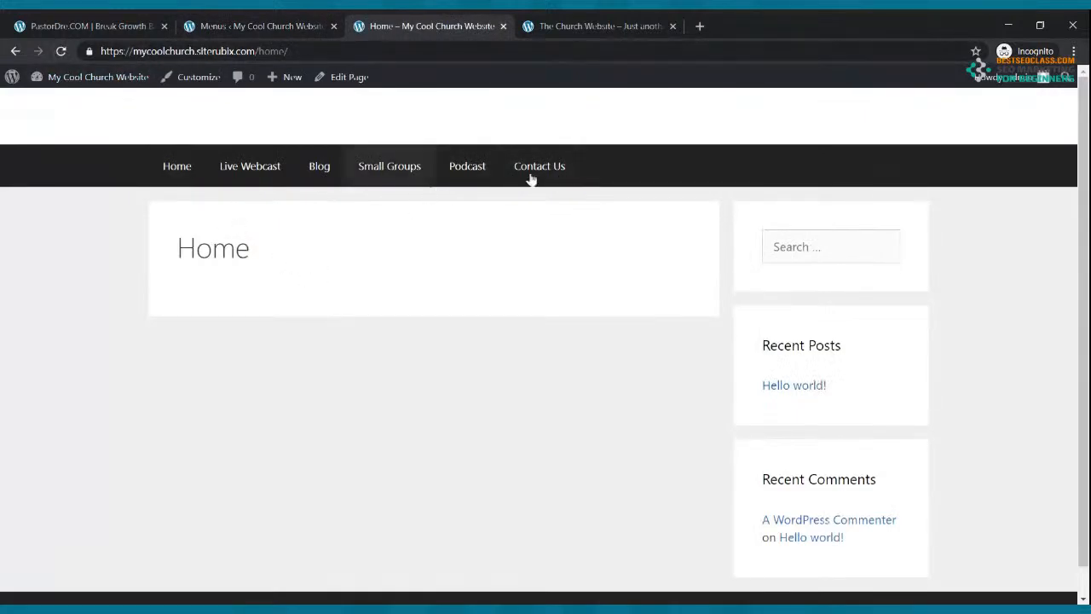
{"action": "left_click", "coordinate": [260, 173]}
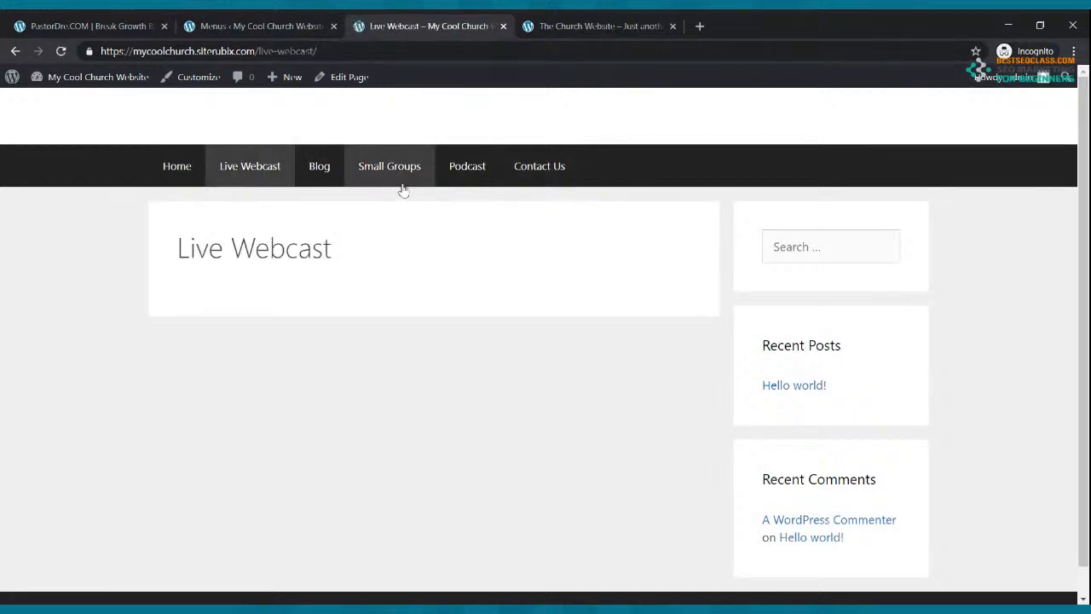
{"action": "left_click", "coordinate": [330, 171]}
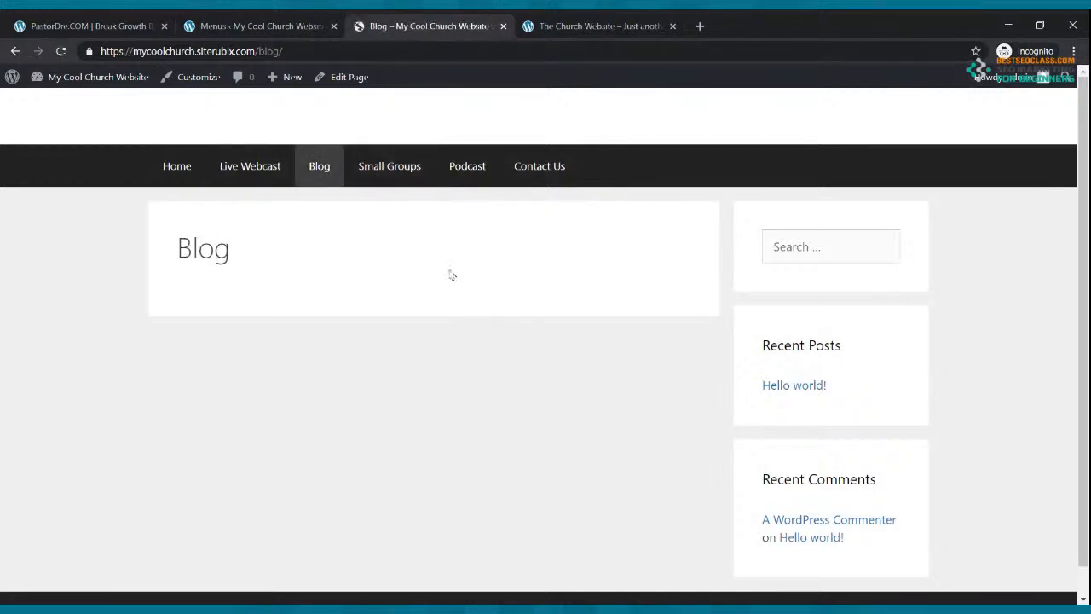
{"action": "left_click", "coordinate": [379, 171]}
{"action": "left_click", "coordinate": [176, 169]}
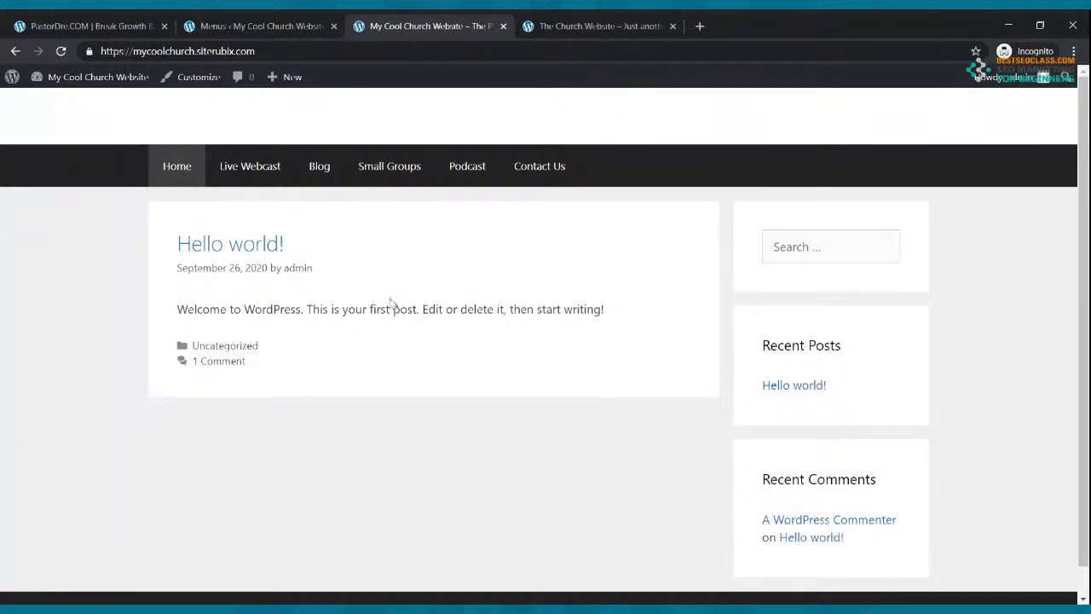
Step: Set the homepage to display a static page, with Home as the homepage and Blog as the posts page, and save
{"action": "left_click", "coordinate": [236, 21]}
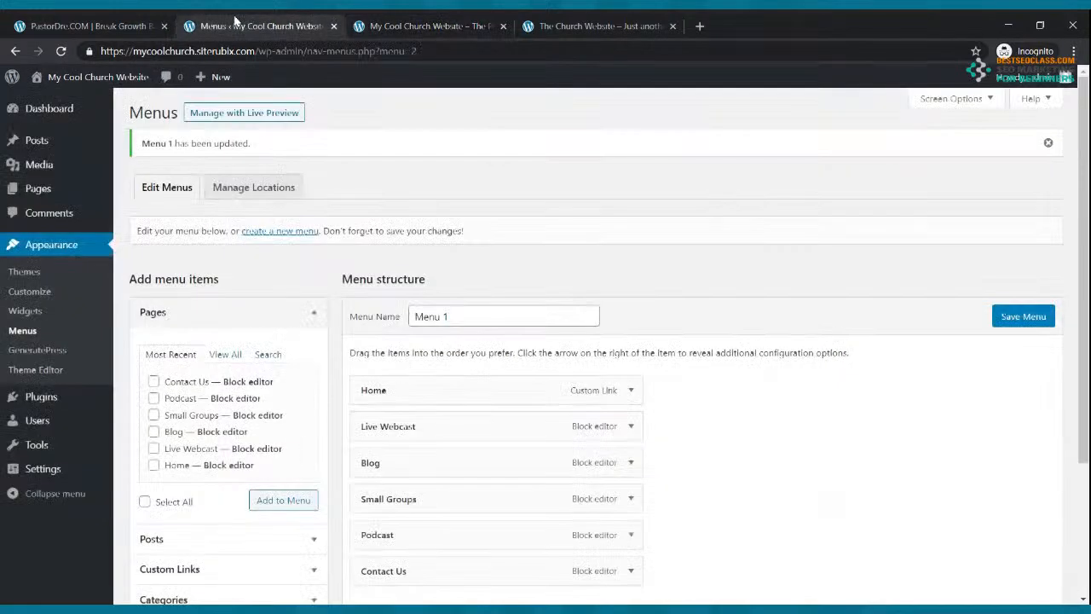
{"action": "scroll", "coordinate": [415, 345], "scroll_direction": "down", "scroll_amount": 2}
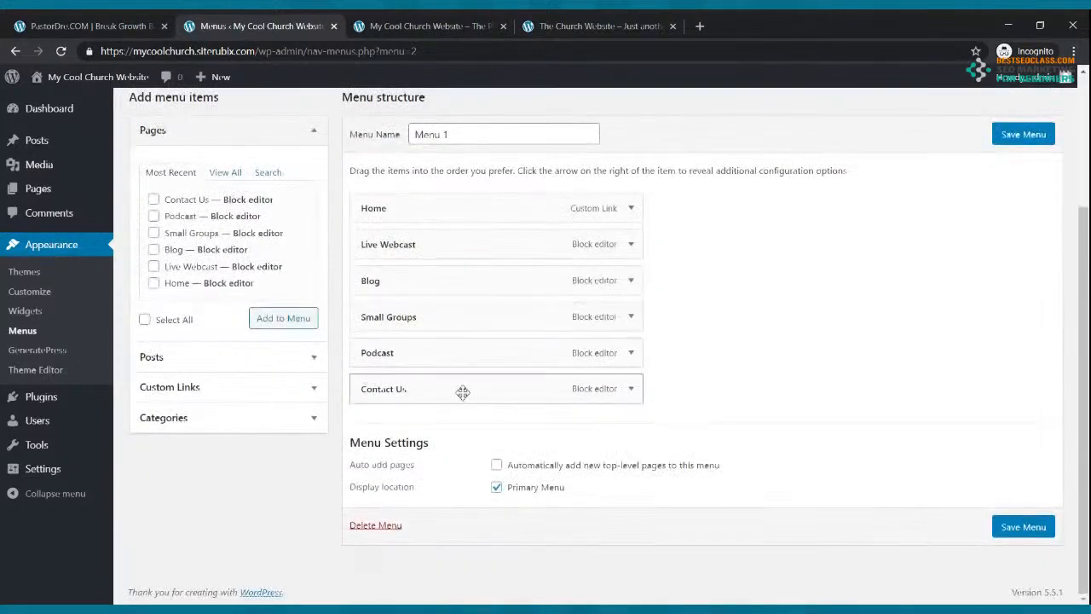
{"action": "scroll", "coordinate": [409, 383], "scroll_direction": "up", "scroll_amount": 2}
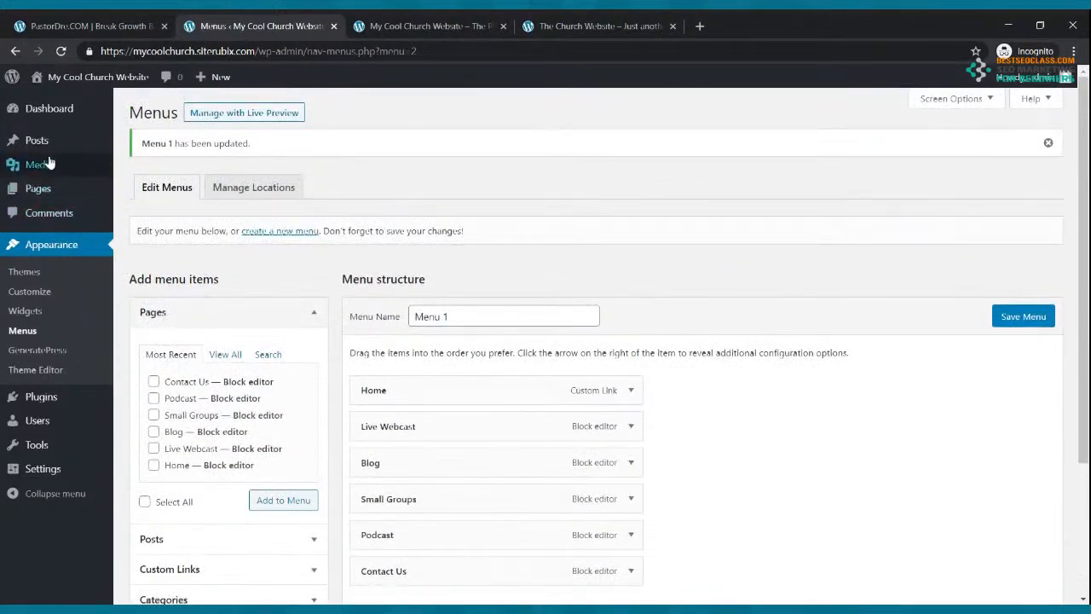
{"action": "mouse_move", "coordinate": [49, 119]}
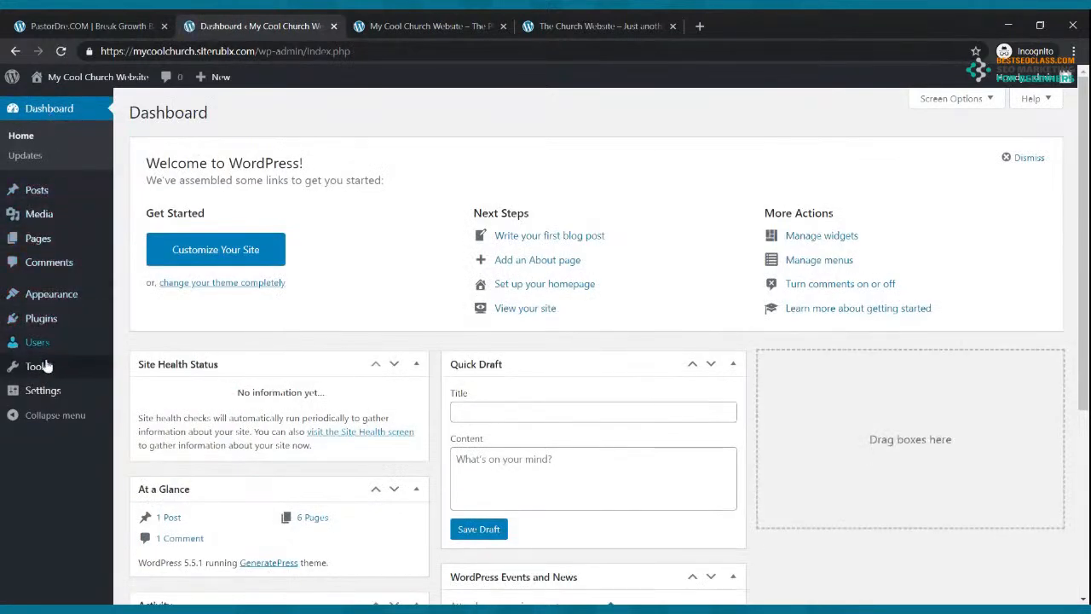
{"action": "mouse_move", "coordinate": [43, 392]}
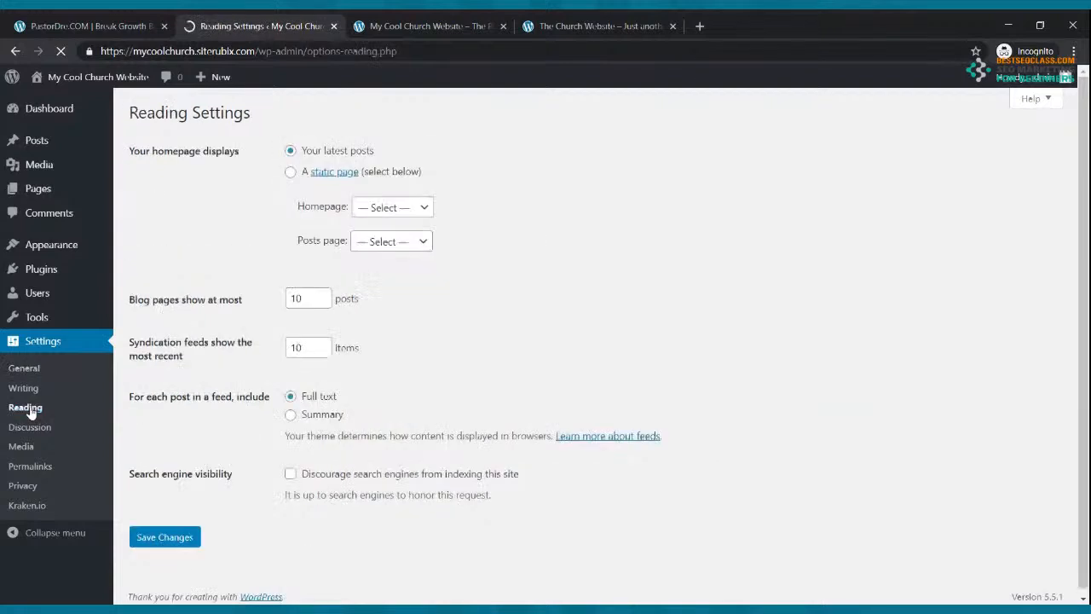
{"action": "left_click", "coordinate": [291, 174]}
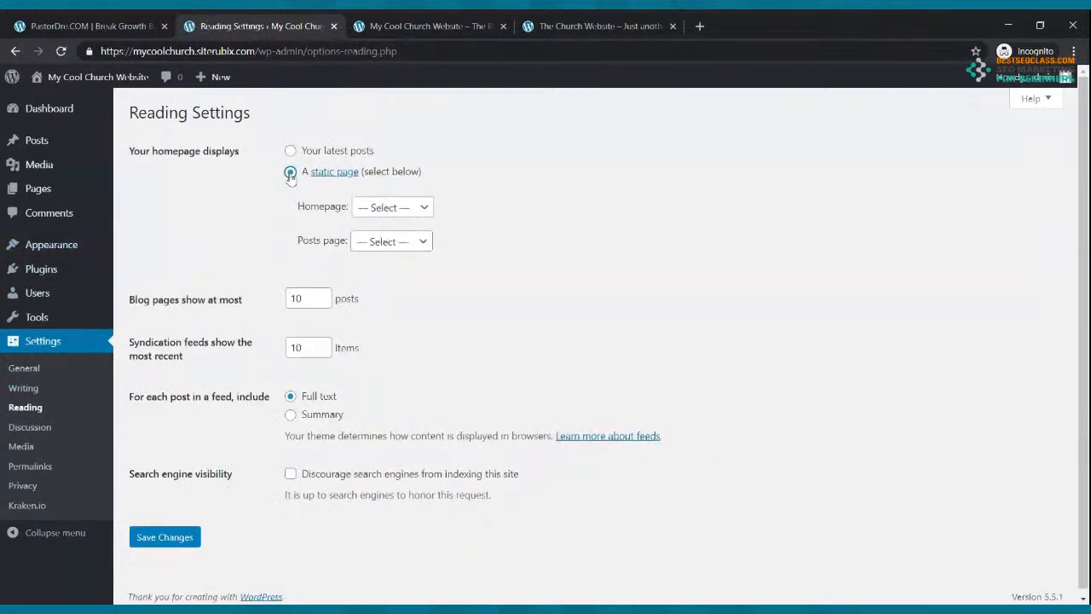
{"action": "left_click", "coordinate": [391, 209]}
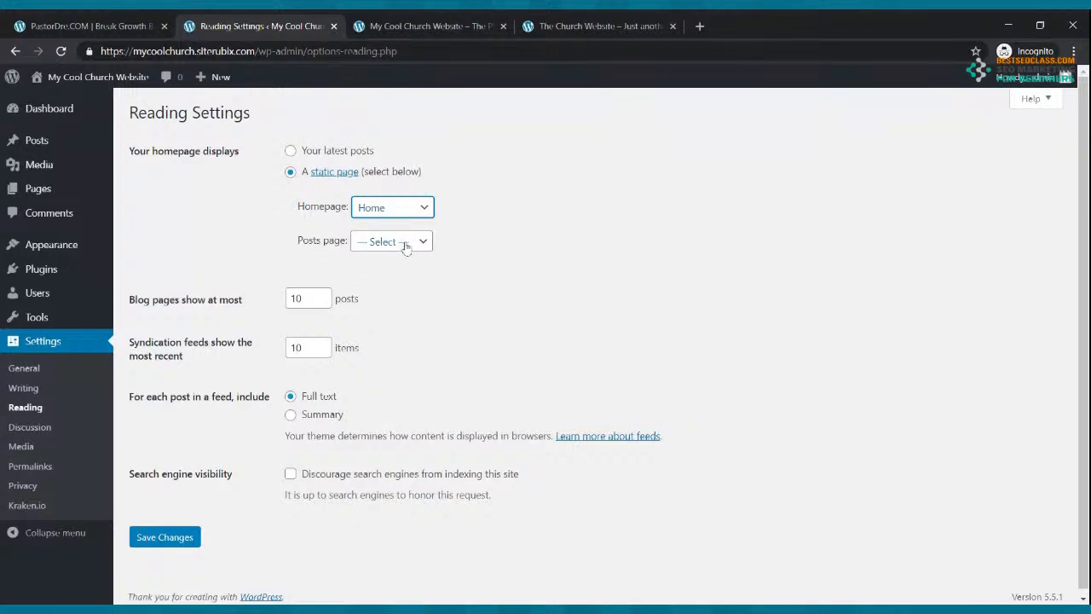
{"action": "left_click", "coordinate": [404, 246]}
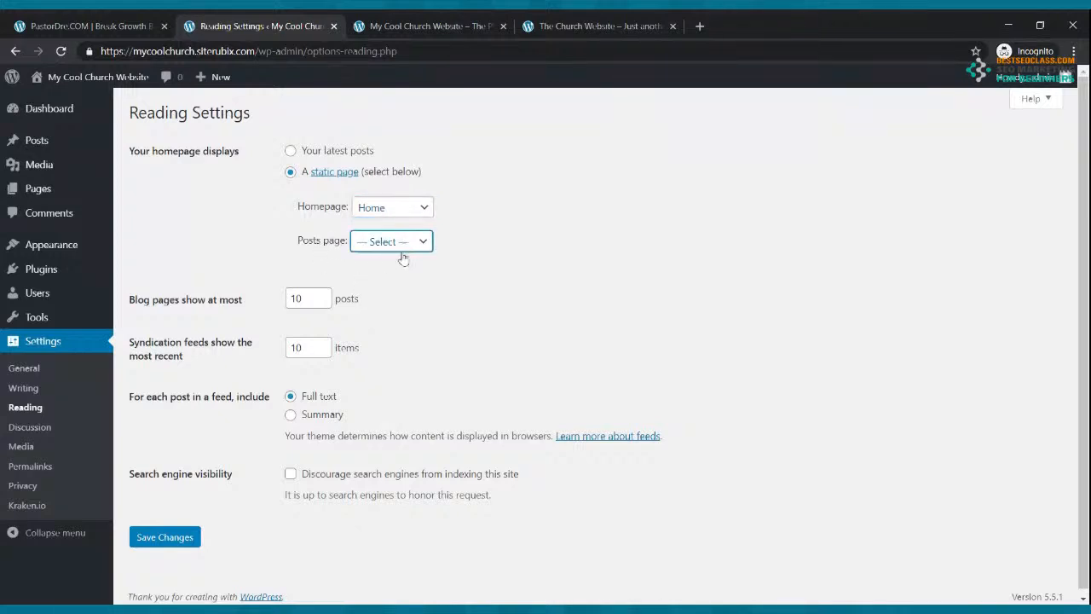
{"action": "left_click", "coordinate": [385, 289]}
{"action": "left_click", "coordinate": [170, 537]}
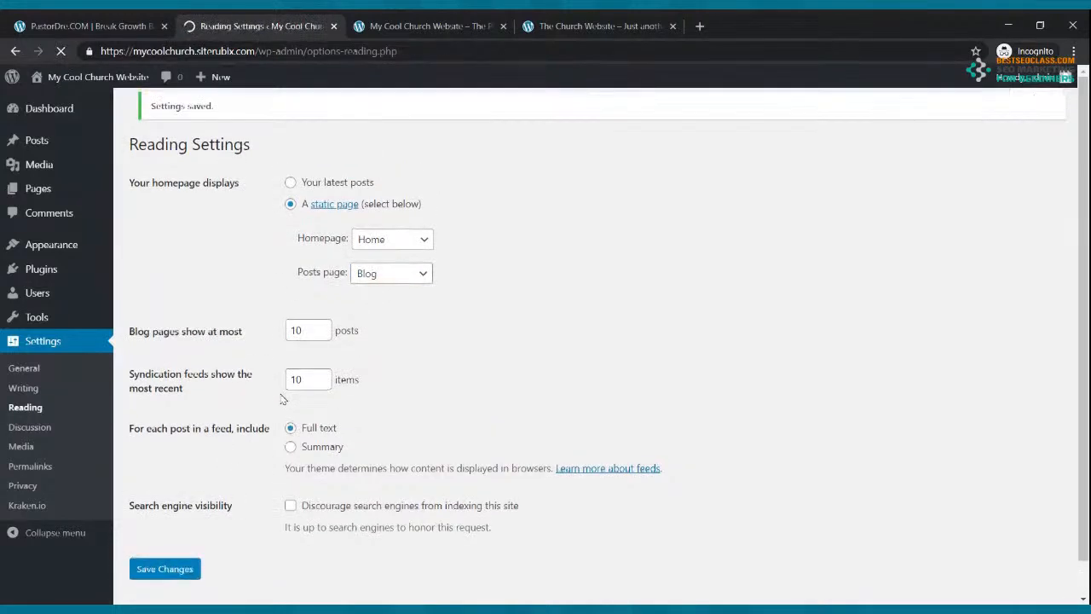
Step: Compare the live site's Home page and menu with the example church site's menu
{"action": "left_click", "coordinate": [406, 22]}
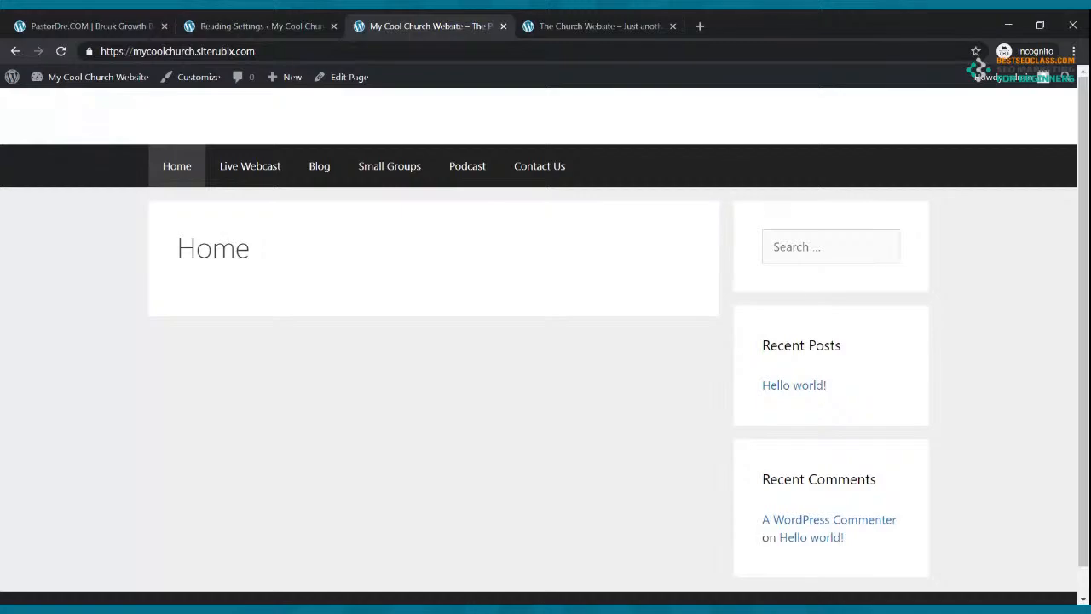
{"action": "left_click", "coordinate": [588, 26]}
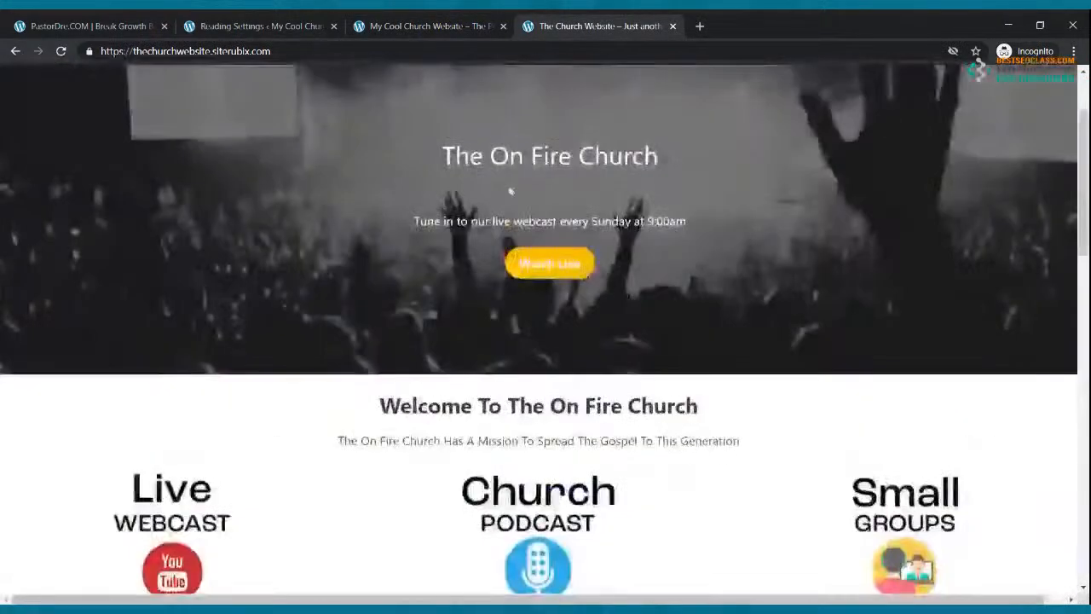
{"action": "left_click", "coordinate": [435, 25]}
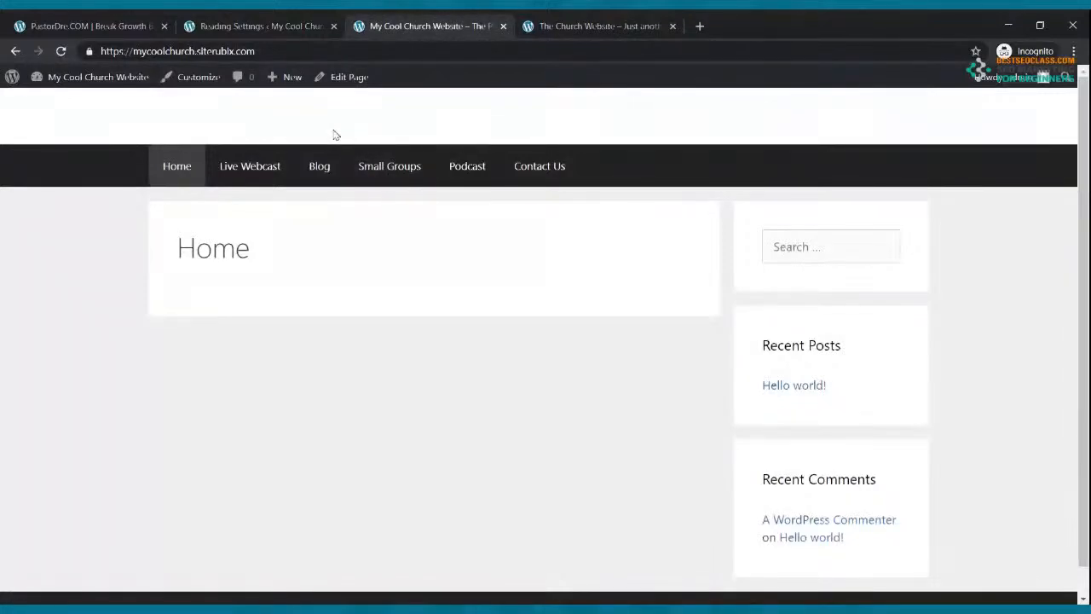
{"action": "left_click", "coordinate": [550, 26]}
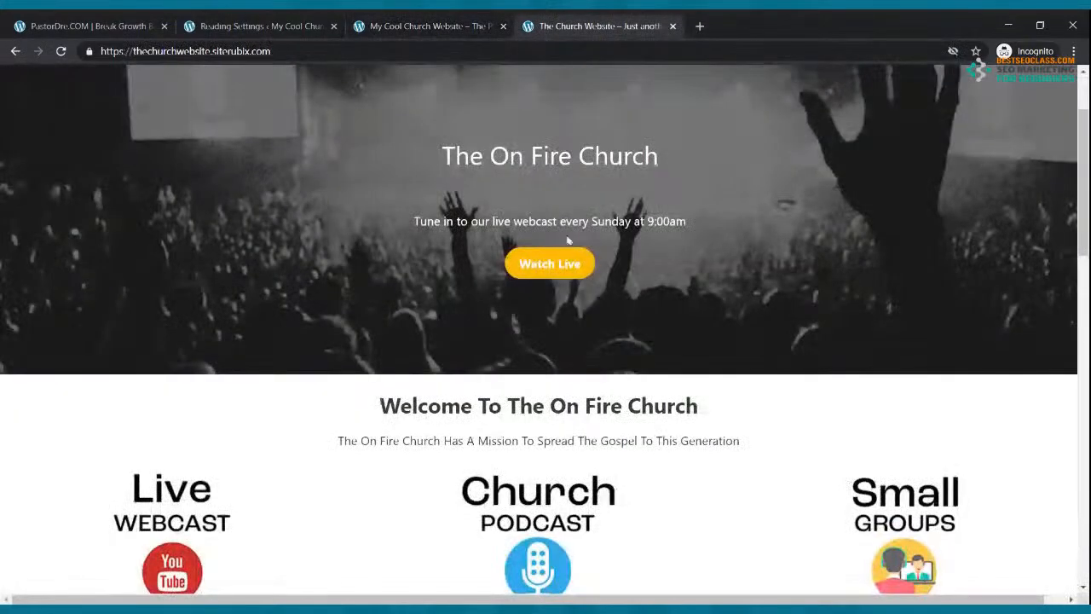
{"action": "scroll", "coordinate": [619, 193], "scroll_direction": "up", "scroll_amount": 2}
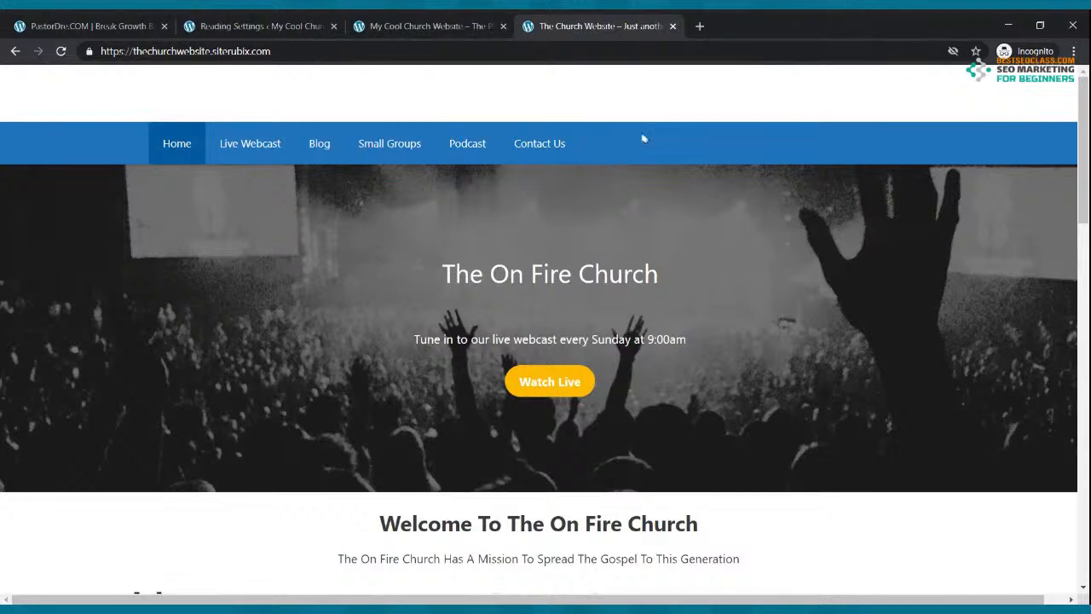
{"action": "left_click", "coordinate": [299, 27]}
{"action": "left_click", "coordinate": [379, 26]}
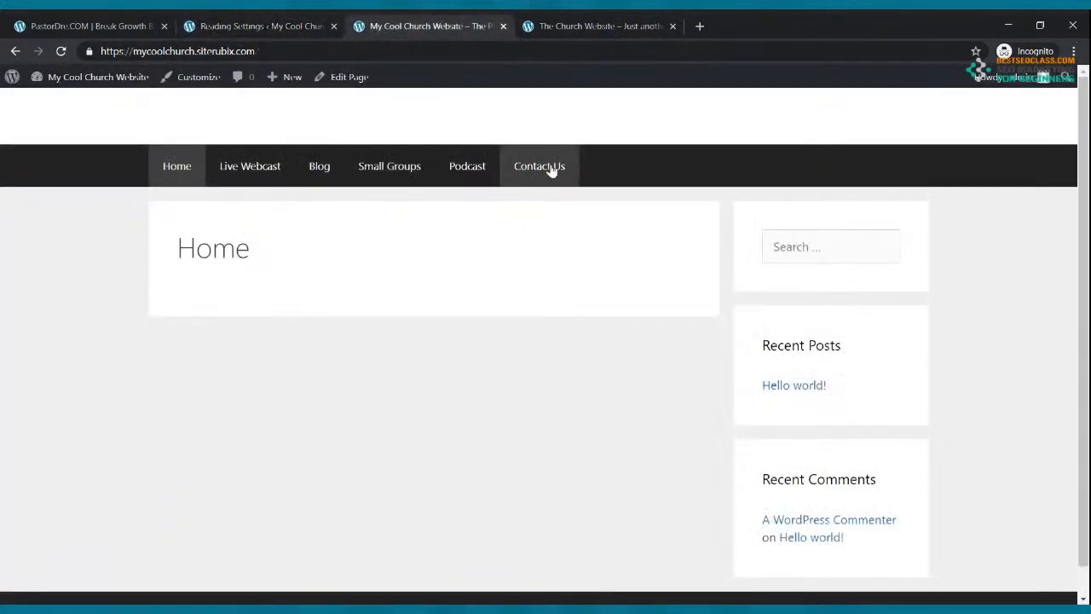
{"action": "left_click", "coordinate": [263, 27]}
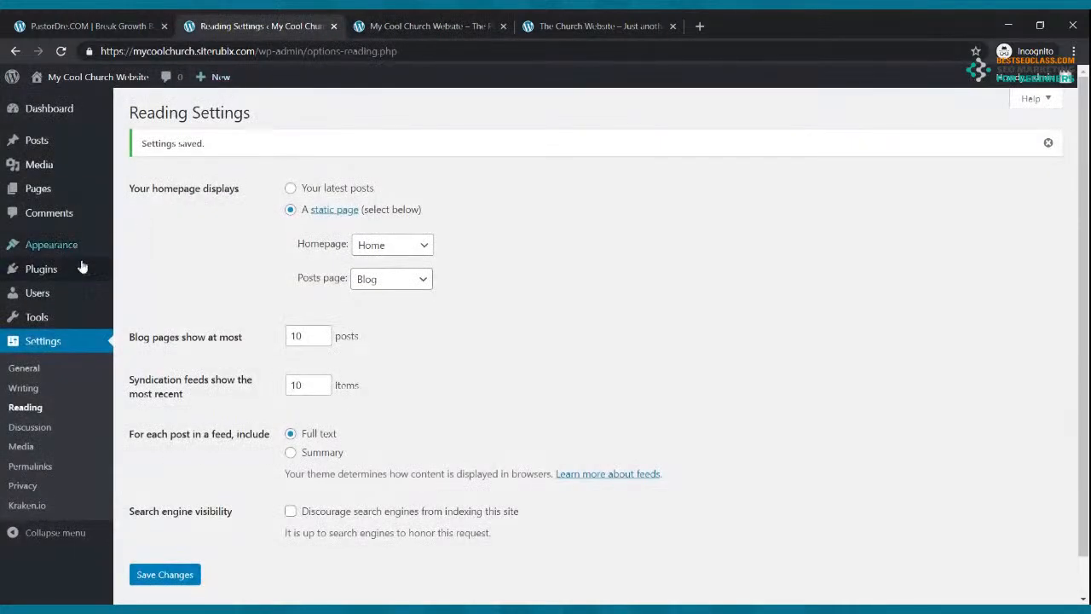
Step: Open the theme Customizer's colours and set the navigation colour preset to Blue, then publish
{"action": "left_click", "coordinate": [53, 249]}
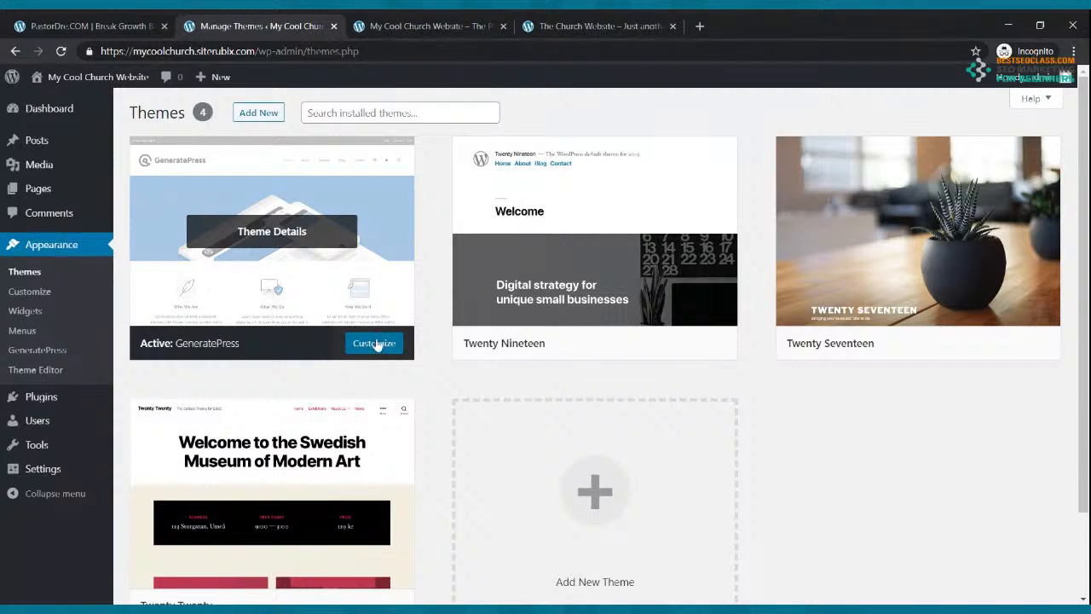
{"action": "left_click", "coordinate": [32, 296]}
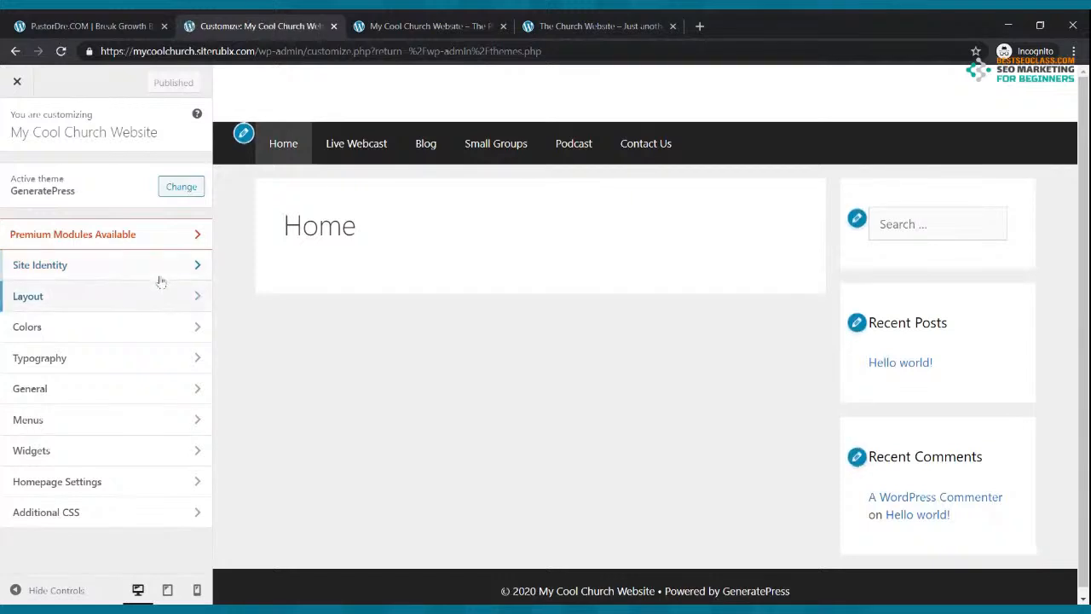
{"action": "left_click", "coordinate": [103, 336]}
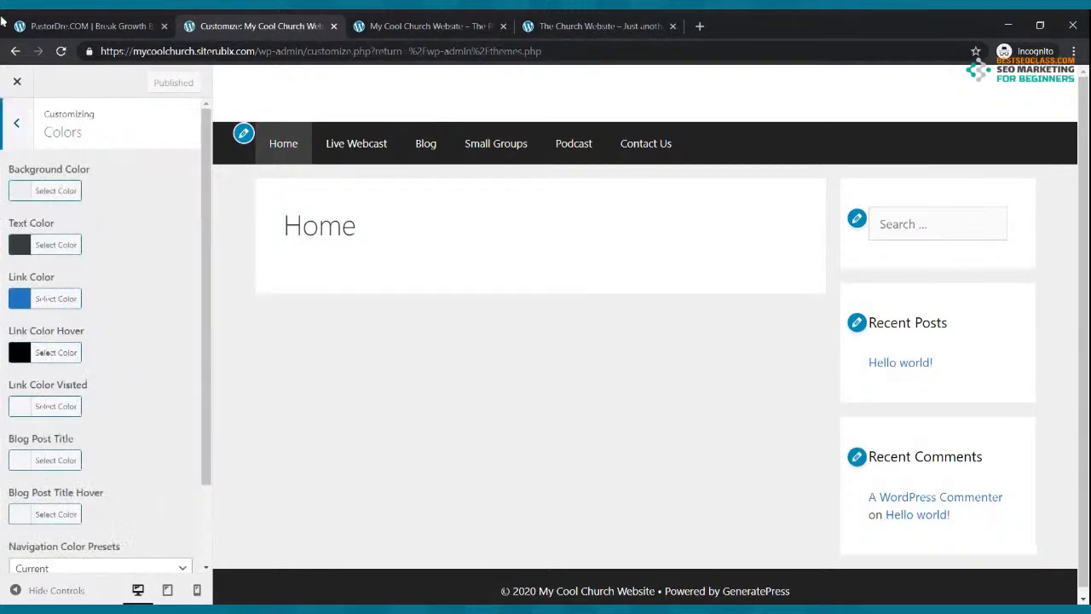
{"action": "scroll", "coordinate": [26, 203], "scroll_direction": "down", "scroll_amount": 1}
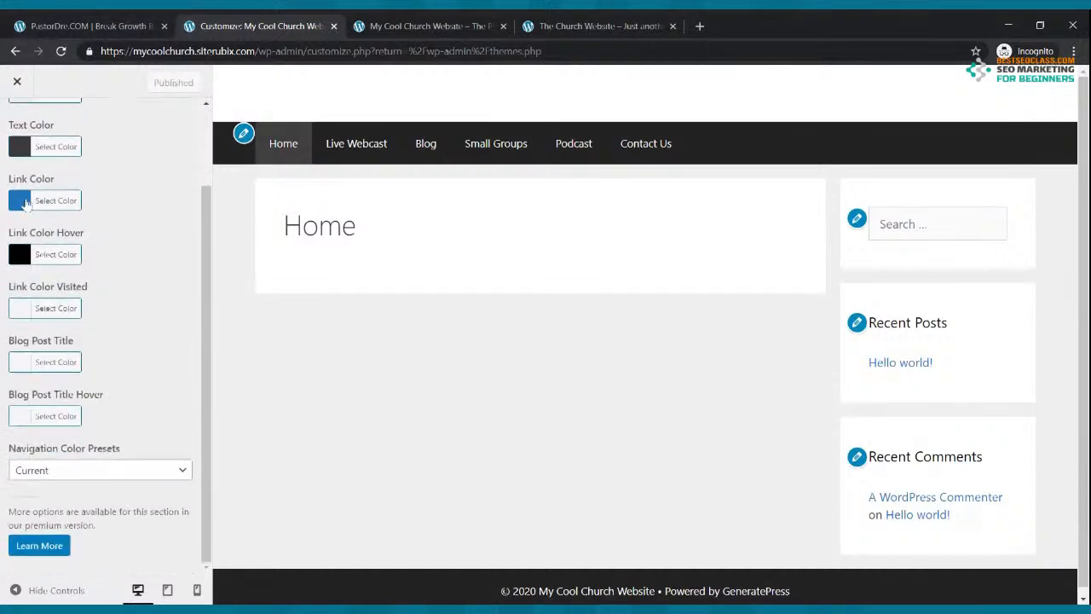
{"action": "left_click", "coordinate": [98, 474]}
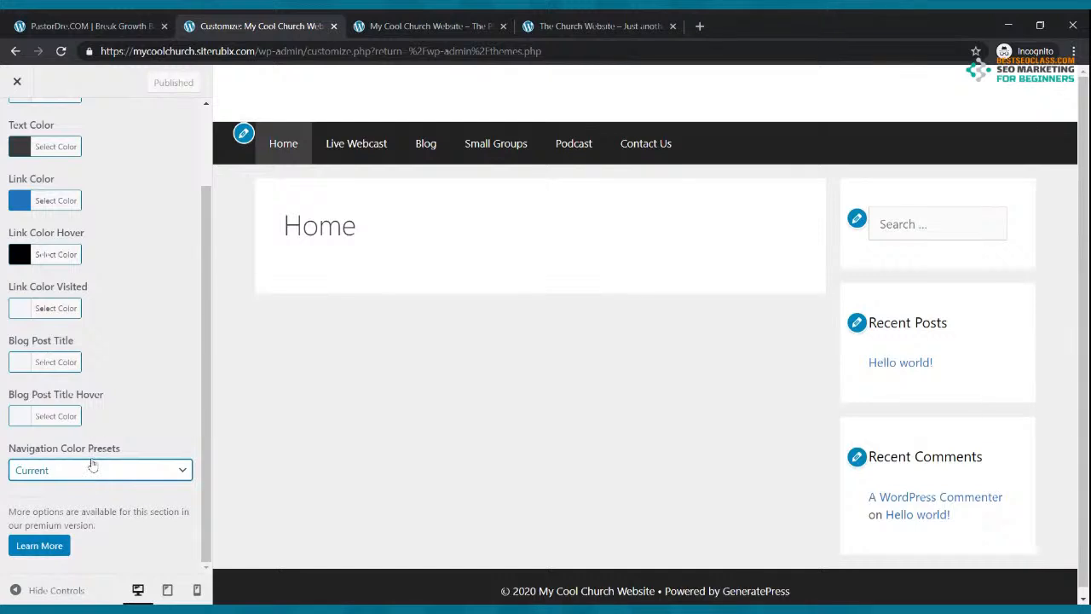
{"action": "left_click", "coordinate": [68, 447]}
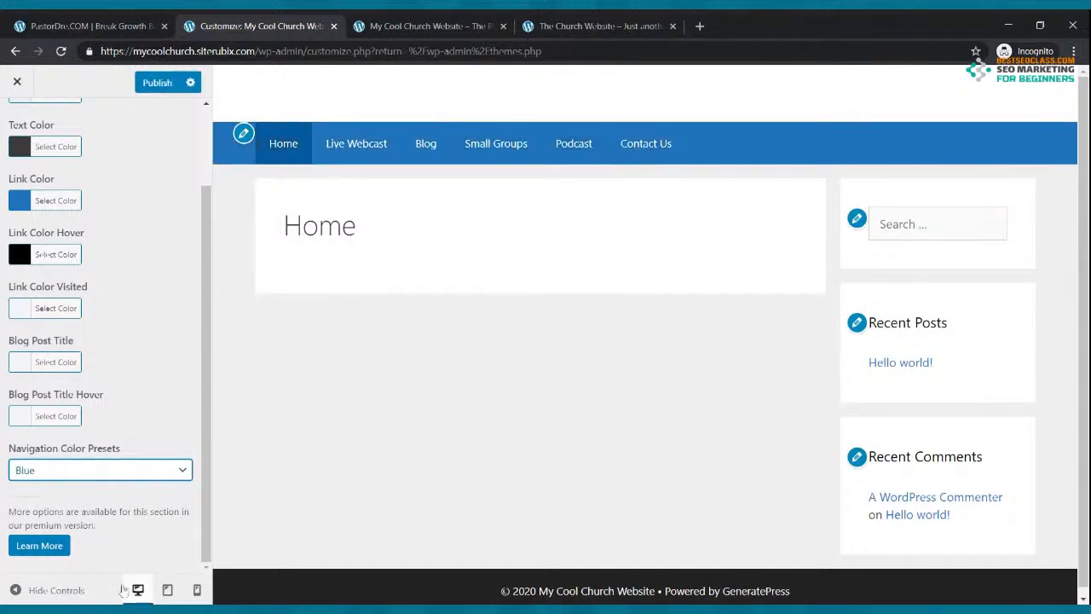
{"action": "left_click", "coordinate": [155, 85]}
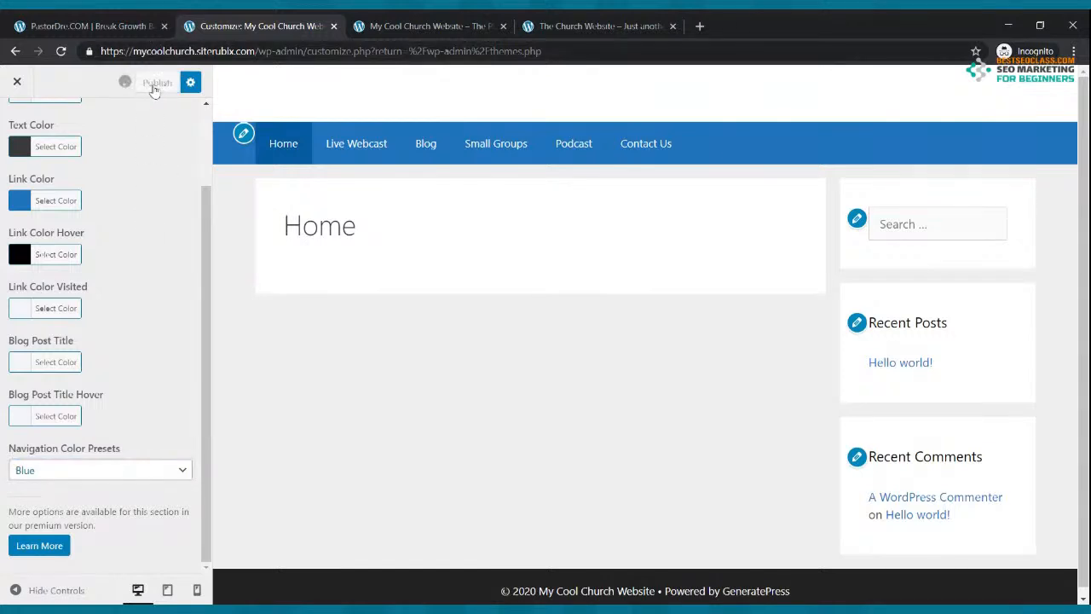
Step: Reload the live site and compare its blue navigation bar with the example site's
{"action": "left_click", "coordinate": [452, 24]}
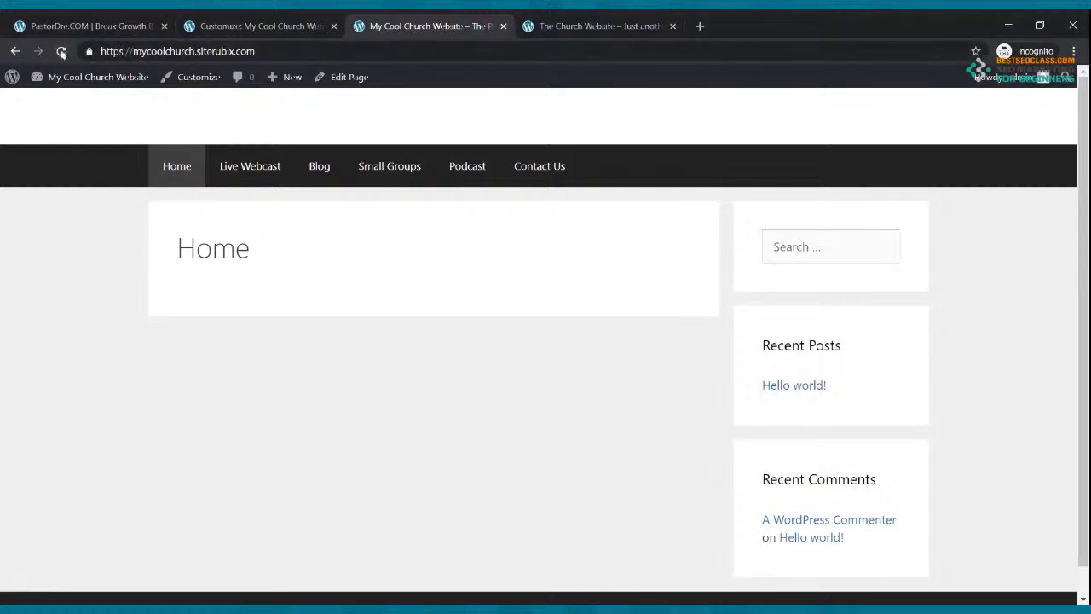
{"action": "left_click", "coordinate": [62, 52]}
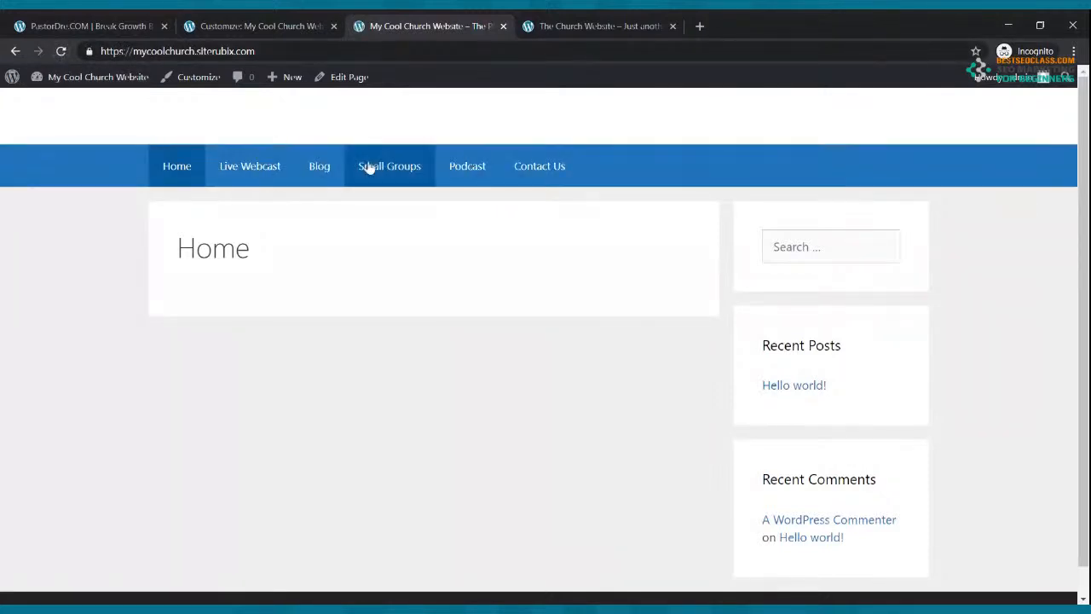
{"action": "left_click", "coordinate": [596, 25]}
{"action": "left_click", "coordinate": [437, 27]}
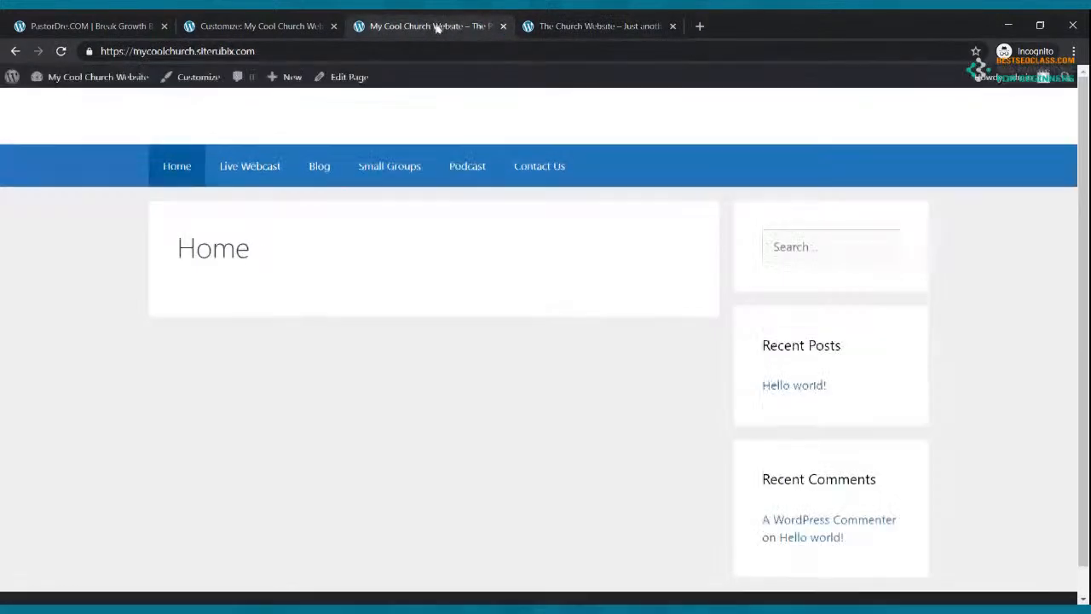
{"action": "left_click", "coordinate": [565, 26]}
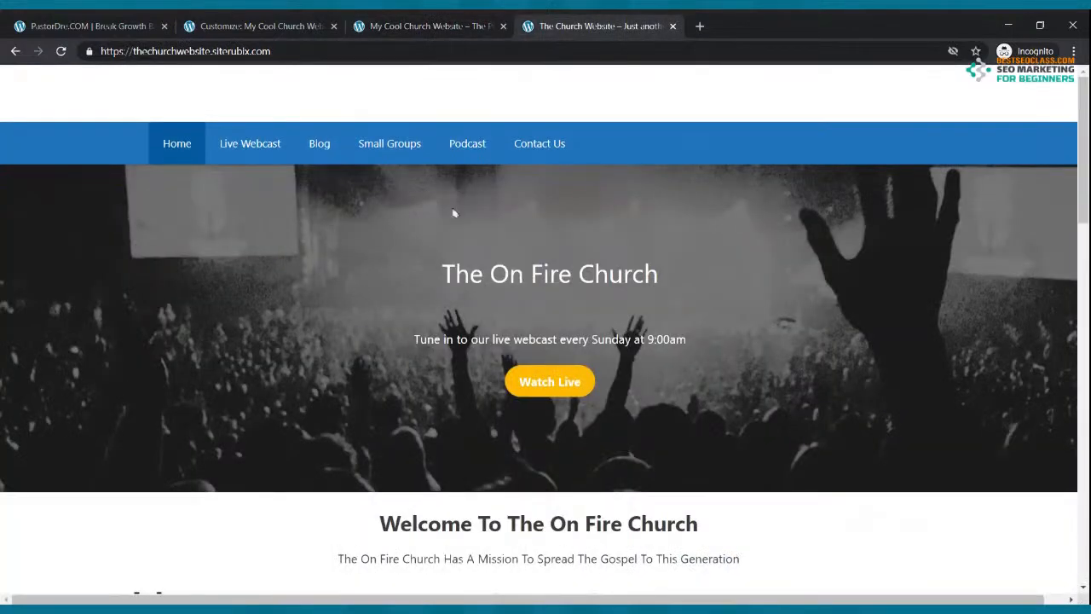
{"action": "left_click", "coordinate": [284, 27]}
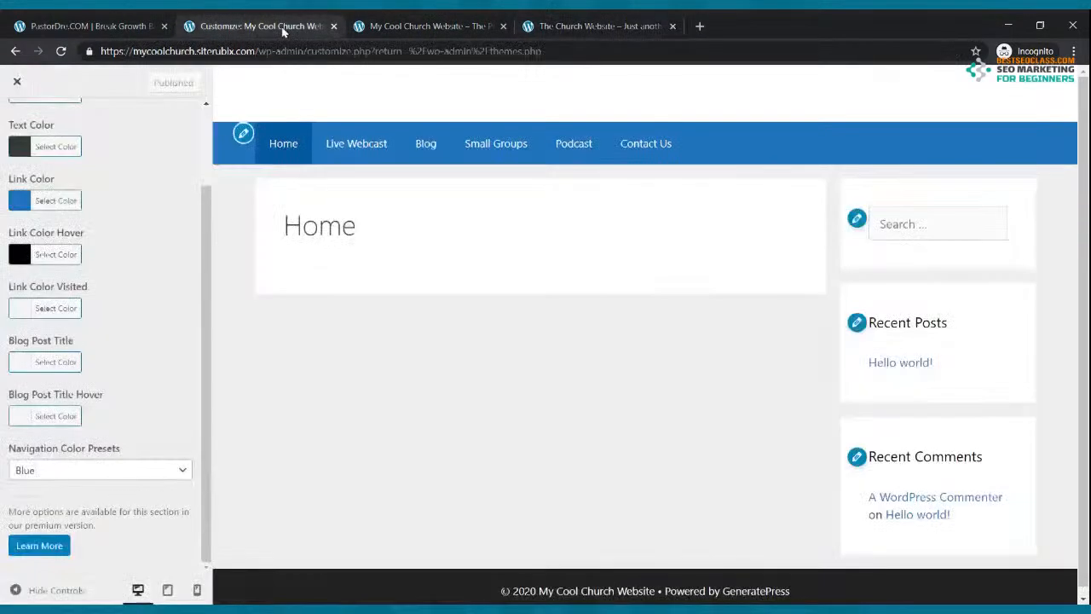
Step: Open the Home page in the block editor, hide its page title, and update the page
{"action": "left_click", "coordinate": [16, 84]}
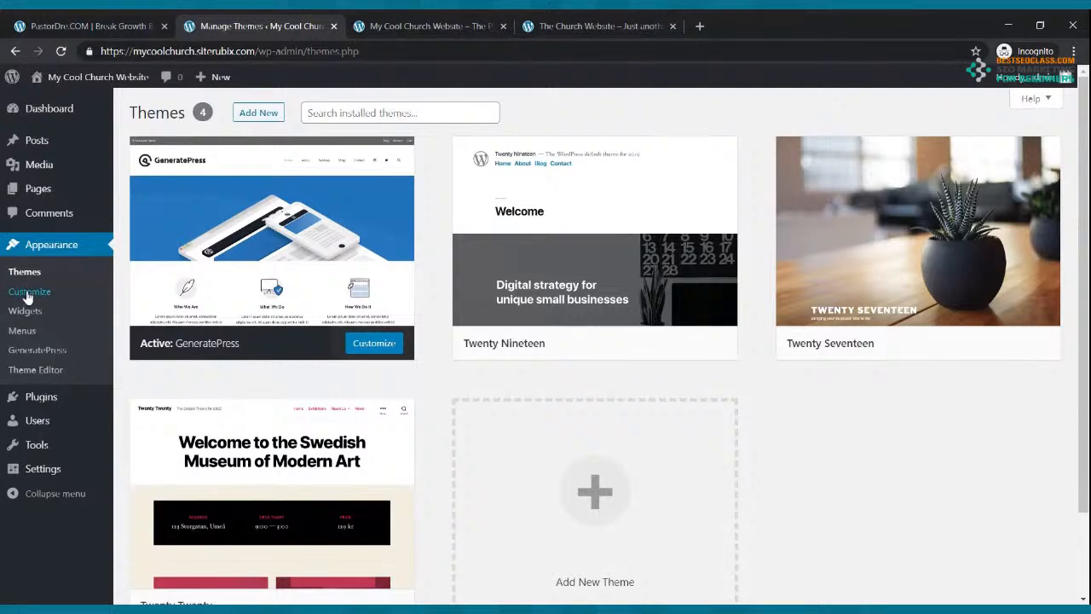
{"action": "left_click", "coordinate": [38, 196]}
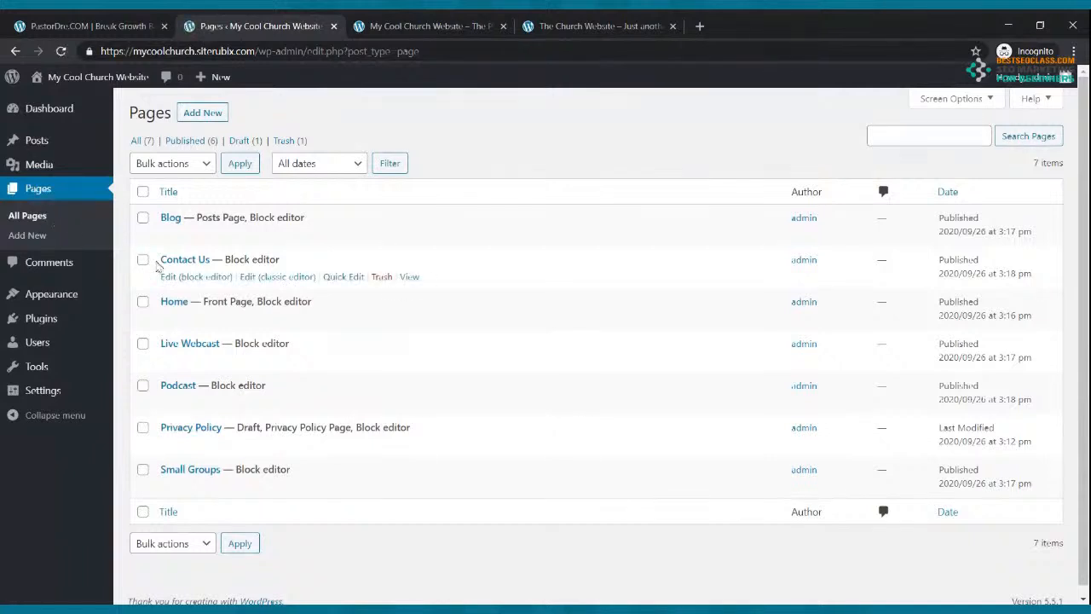
{"action": "mouse_move", "coordinate": [173, 322]}
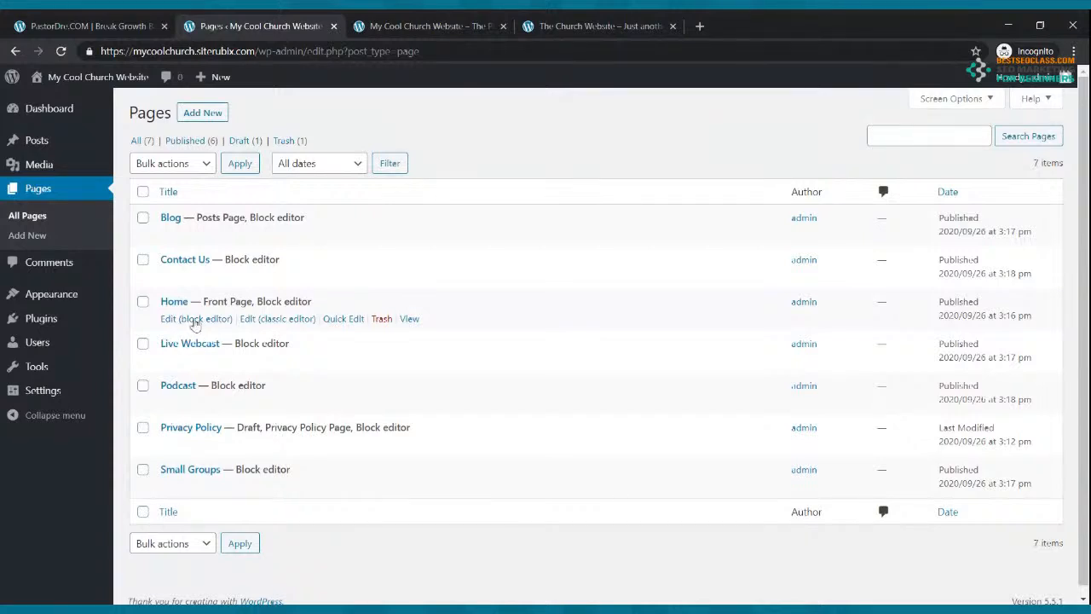
{"action": "left_click", "coordinate": [195, 323]}
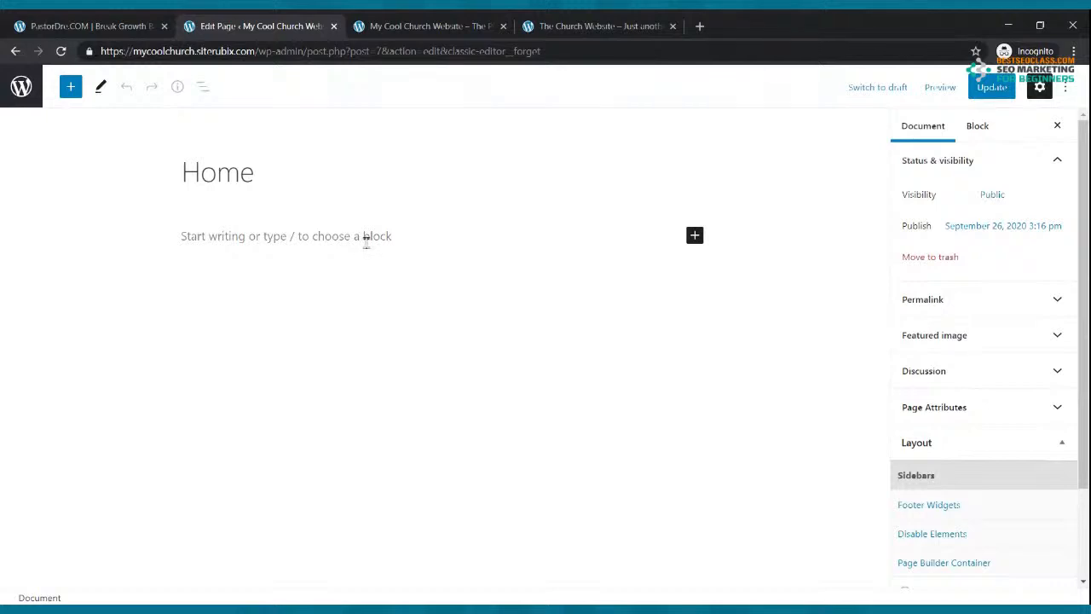
{"action": "mouse_move", "coordinate": [353, 182]}
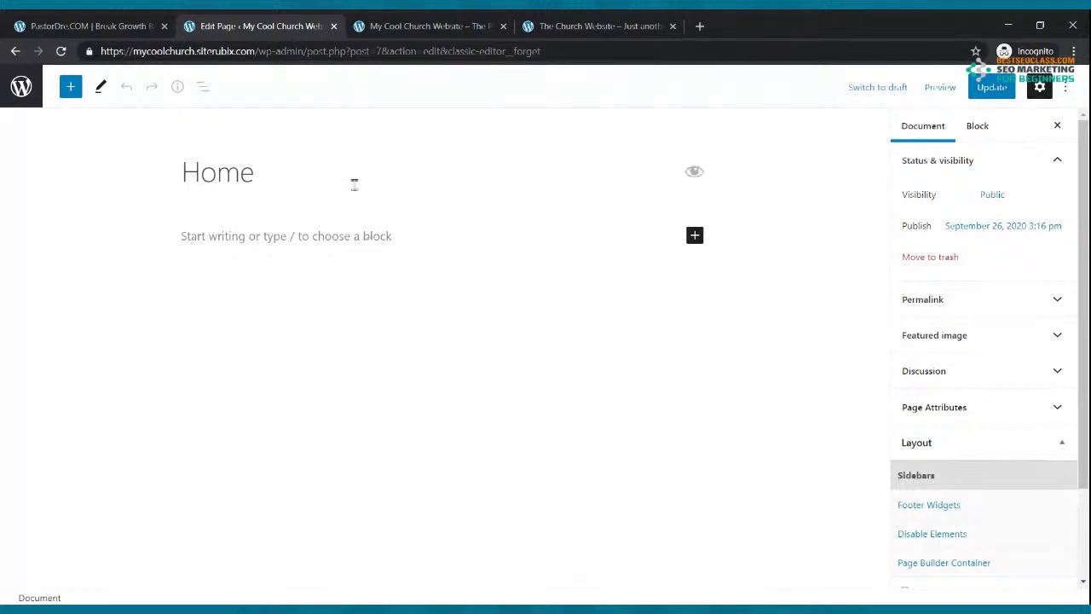
{"action": "left_click", "coordinate": [695, 175]}
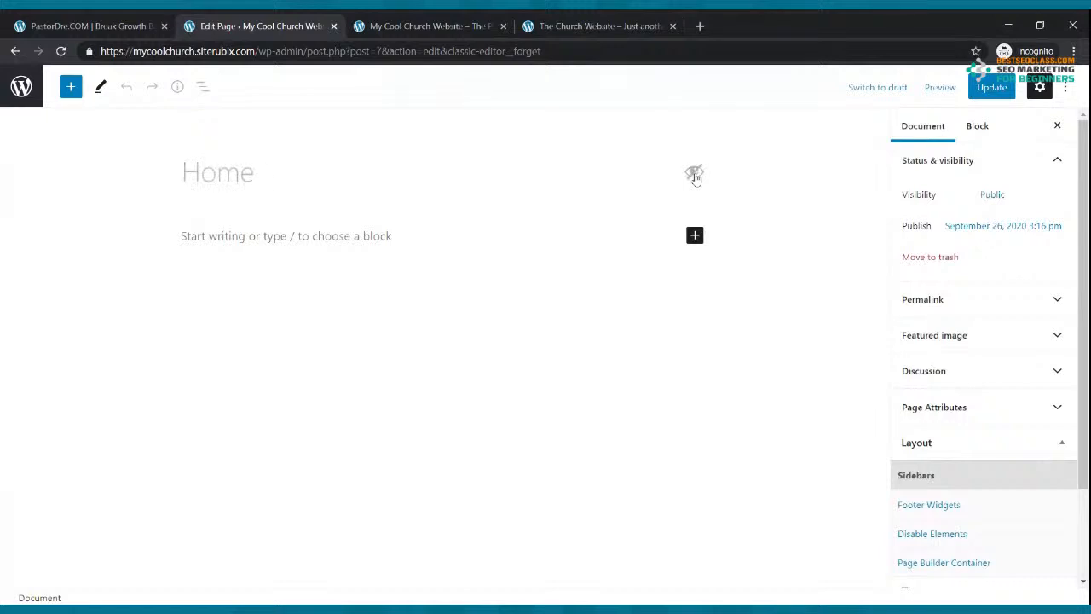
{"action": "left_click", "coordinate": [443, 20]}
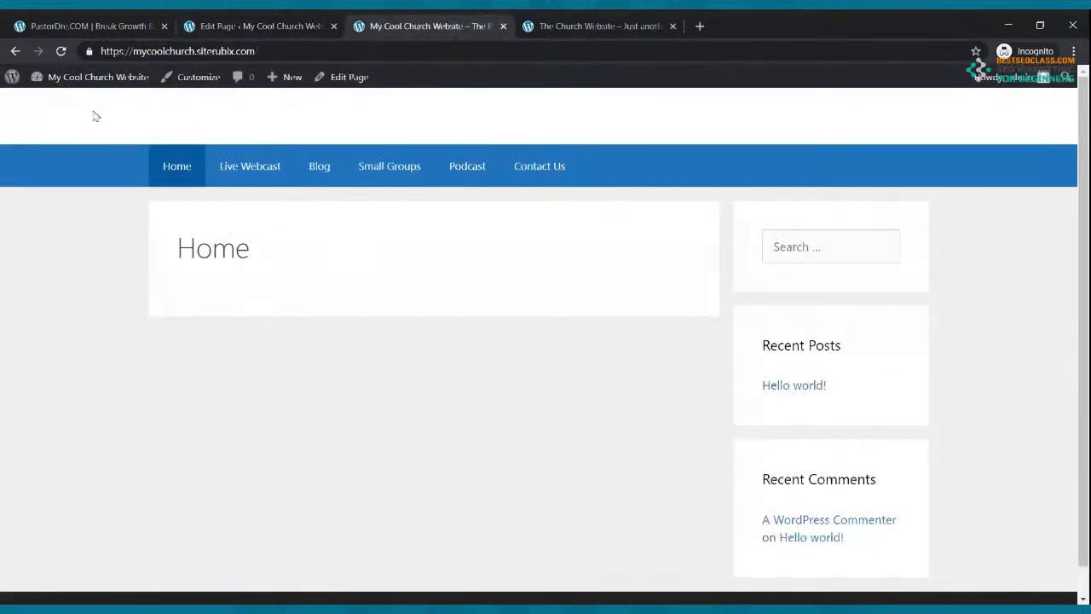
{"action": "left_click", "coordinate": [62, 52]}
{"action": "left_click", "coordinate": [232, 24]}
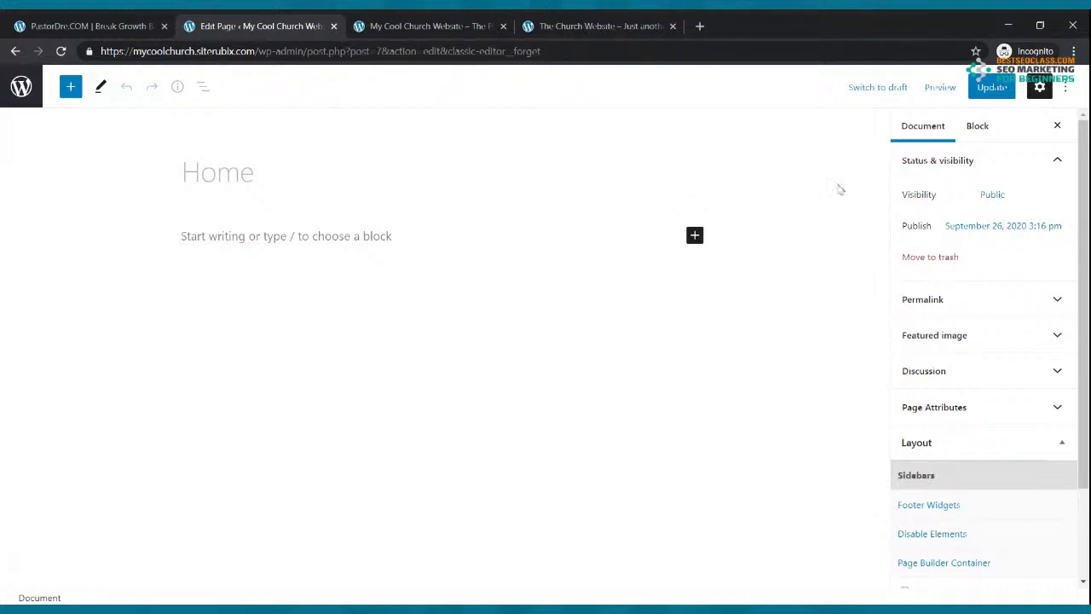
{"action": "left_click", "coordinate": [991, 87]}
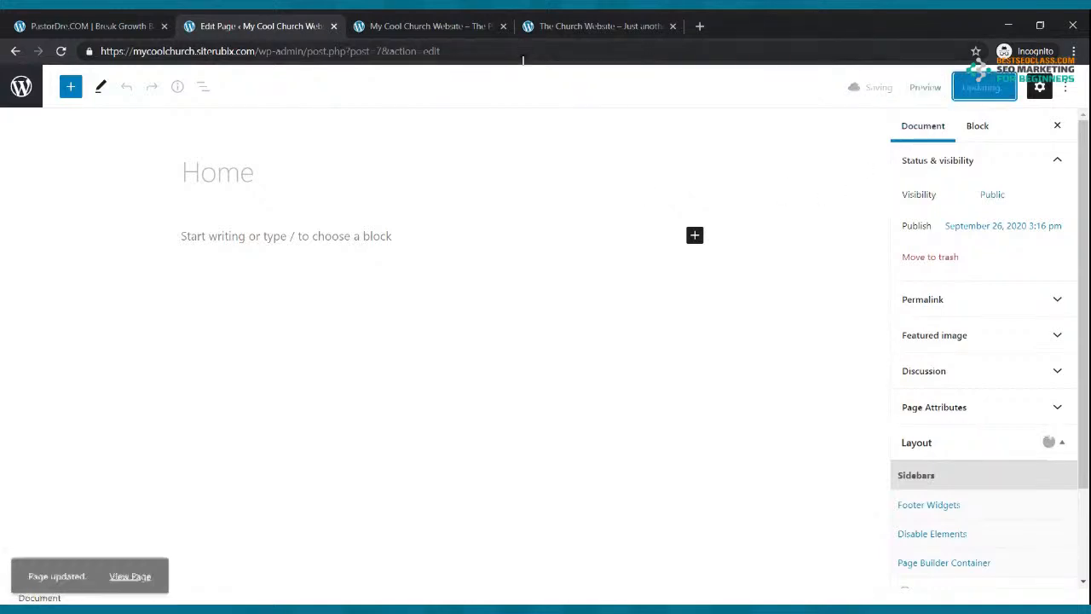
Step: Set the Home page's layout to Content (no sidebars) and update the page
{"action": "left_click", "coordinate": [433, 23]}
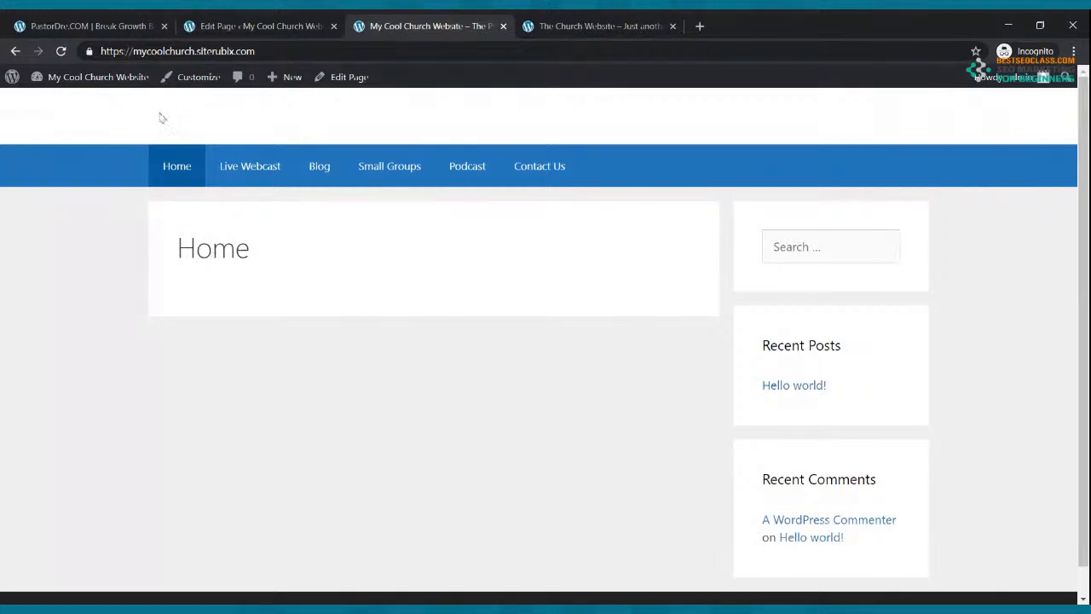
{"action": "left_click", "coordinate": [60, 52]}
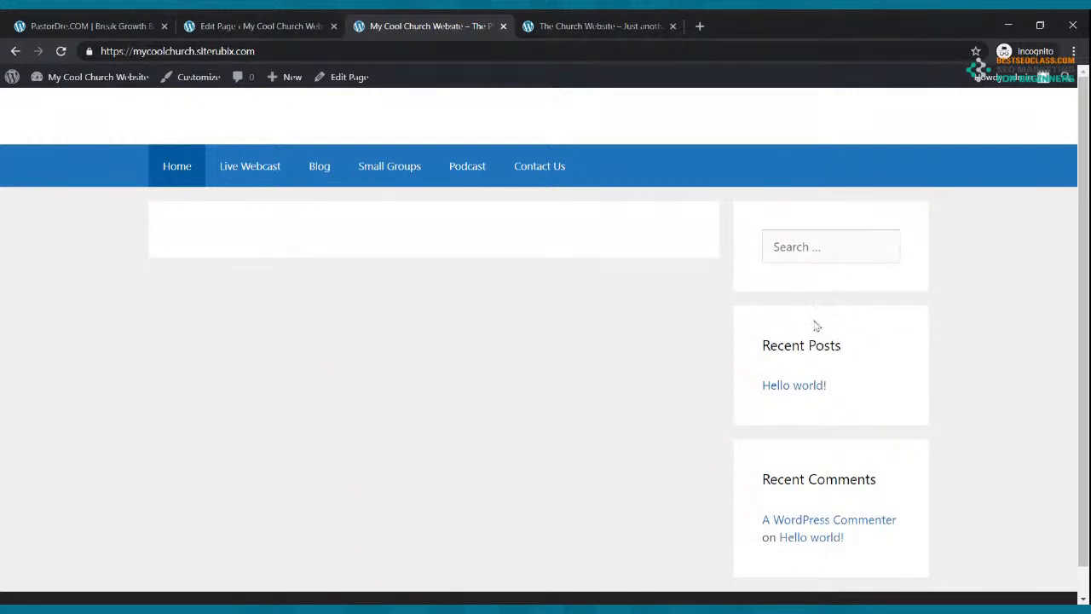
{"action": "left_click", "coordinate": [237, 21]}
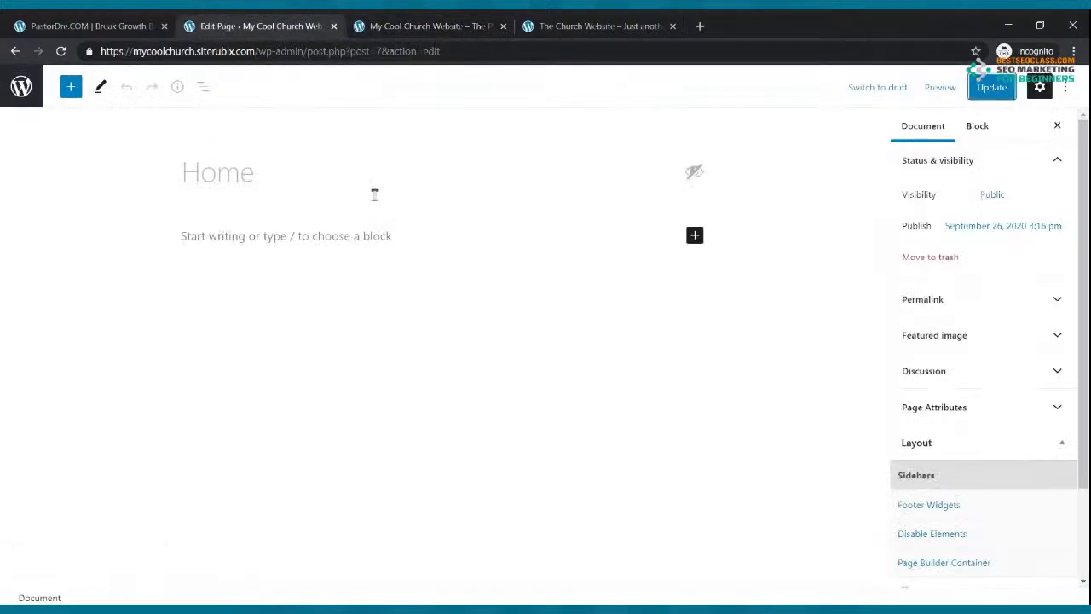
{"action": "scroll", "coordinate": [938, 399], "scroll_direction": "down", "scroll_amount": 2}
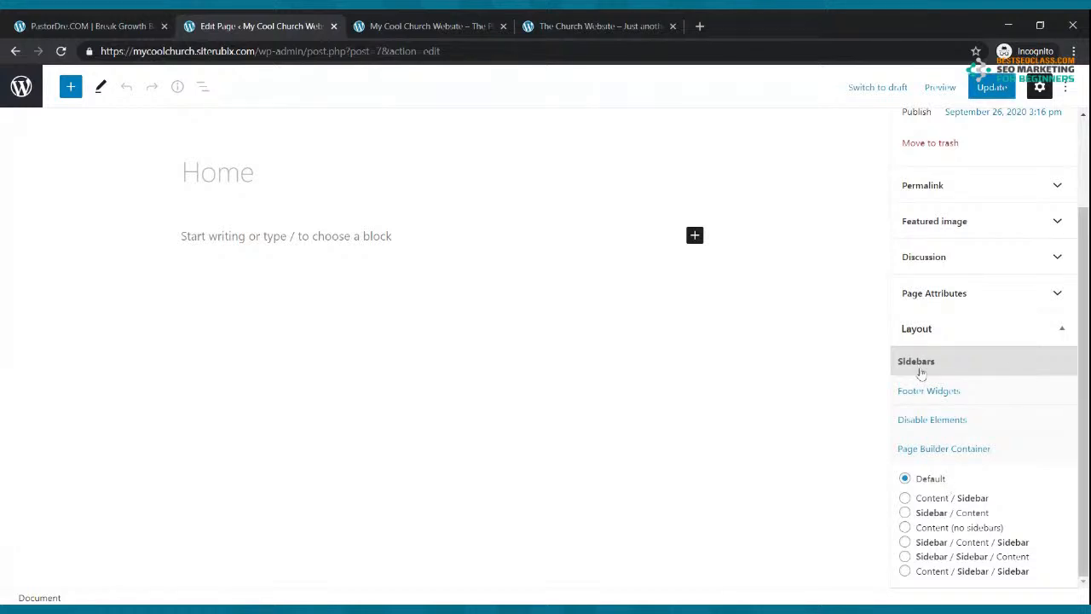
{"action": "left_click", "coordinate": [904, 528]}
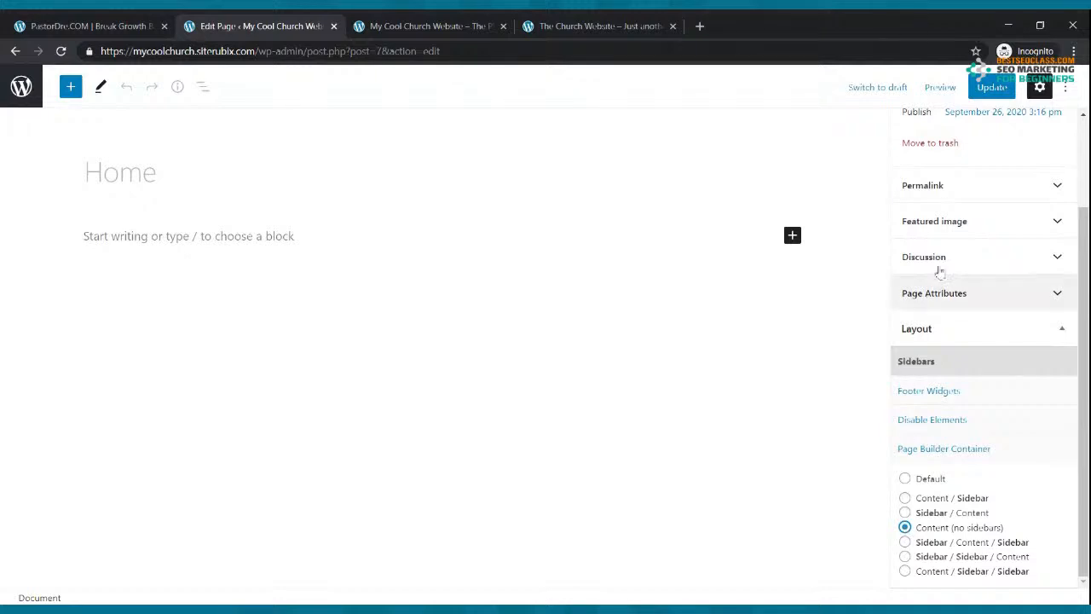
{"action": "left_click", "coordinate": [990, 87]}
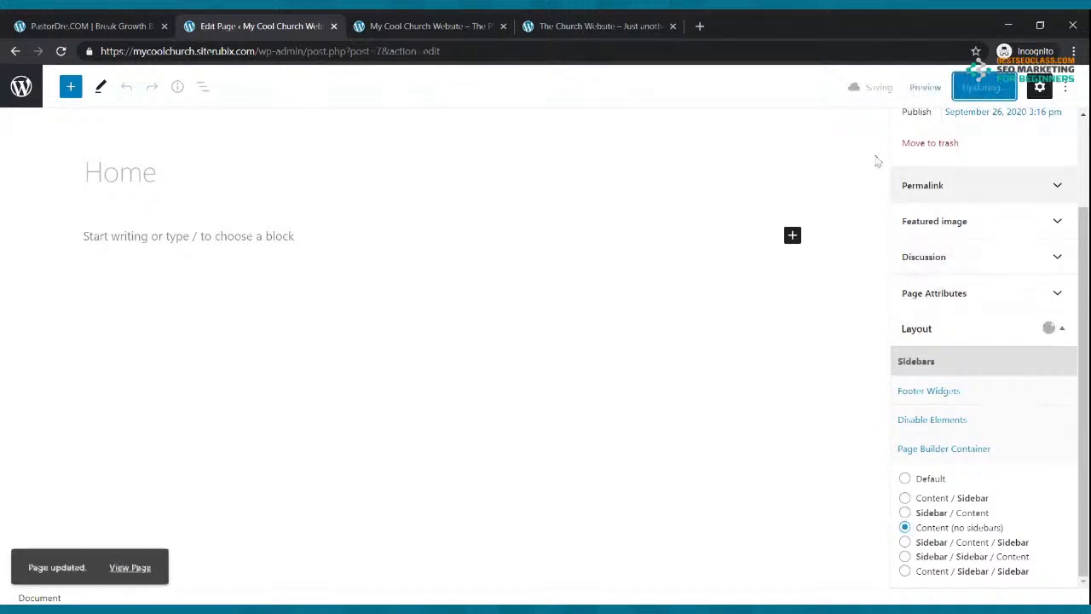
Step: Reload the live site and compare its Home page with the example church site's hero section
{"action": "left_click", "coordinate": [431, 25]}
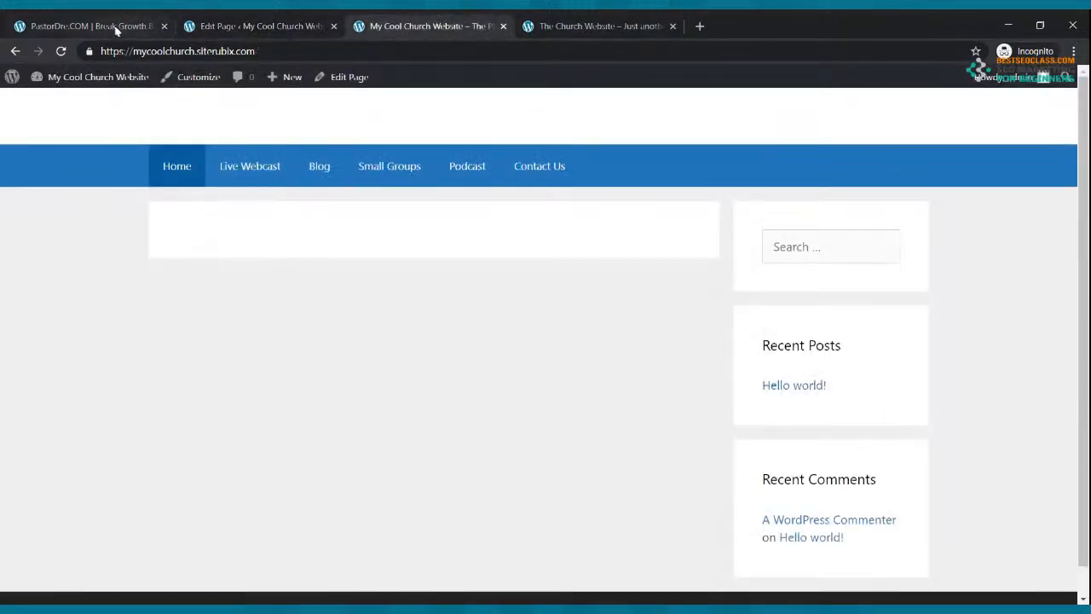
{"action": "left_click", "coordinate": [63, 54]}
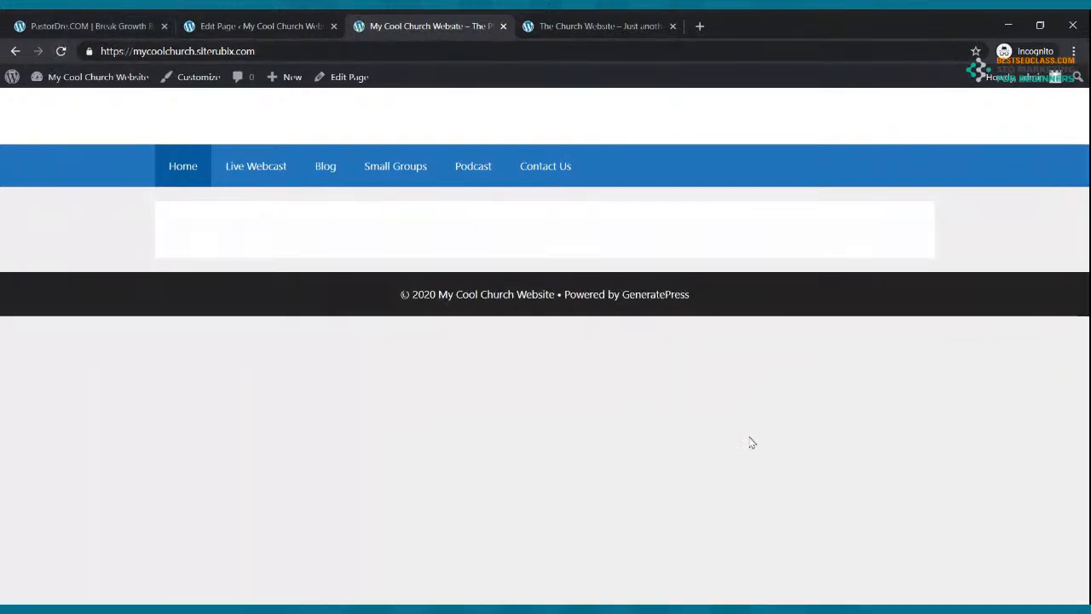
{"action": "left_click", "coordinate": [597, 27]}
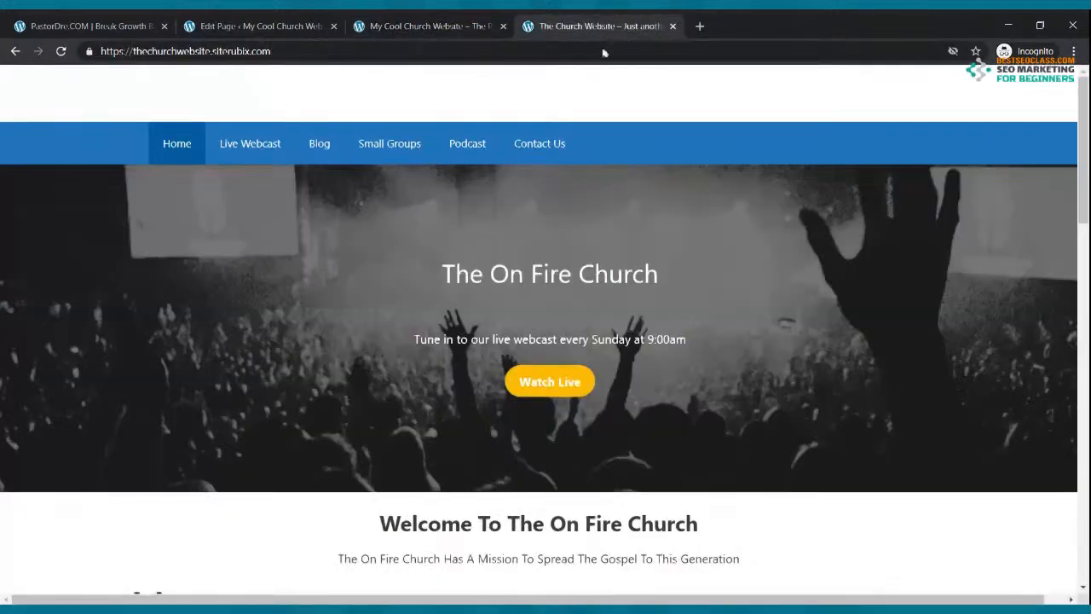
{"action": "scroll", "coordinate": [678, 313], "scroll_direction": "down", "scroll_amount": 5}
{"action": "scroll", "coordinate": [673, 298], "scroll_direction": "up", "scroll_amount": 5}
{"action": "left_click", "coordinate": [461, 29]}
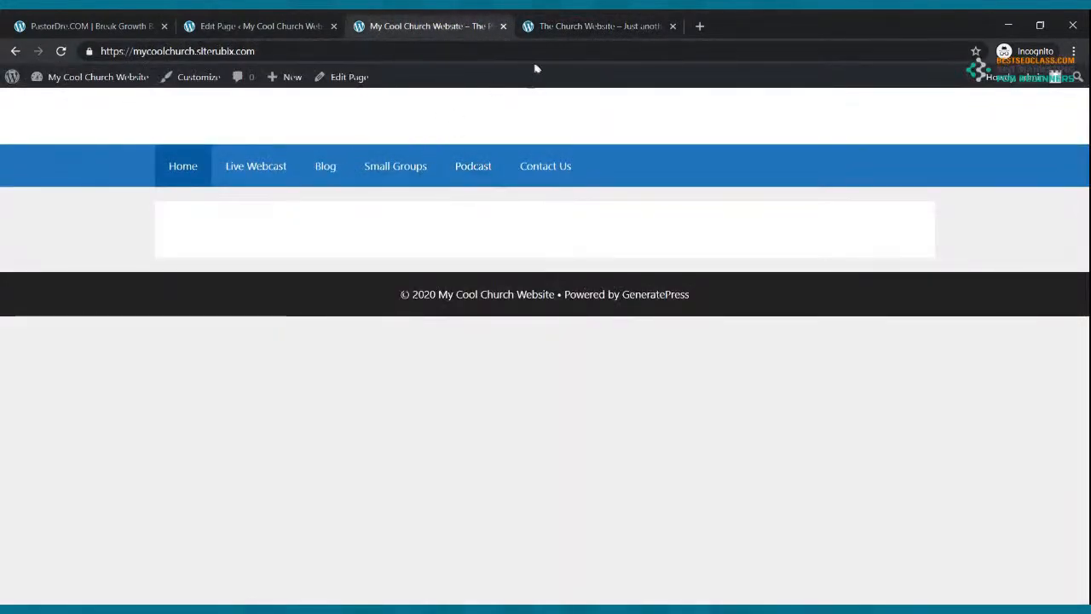
{"action": "left_click", "coordinate": [558, 32]}
Step: Insert a Cover block into the Home page content
{"action": "left_click", "coordinate": [255, 27]}
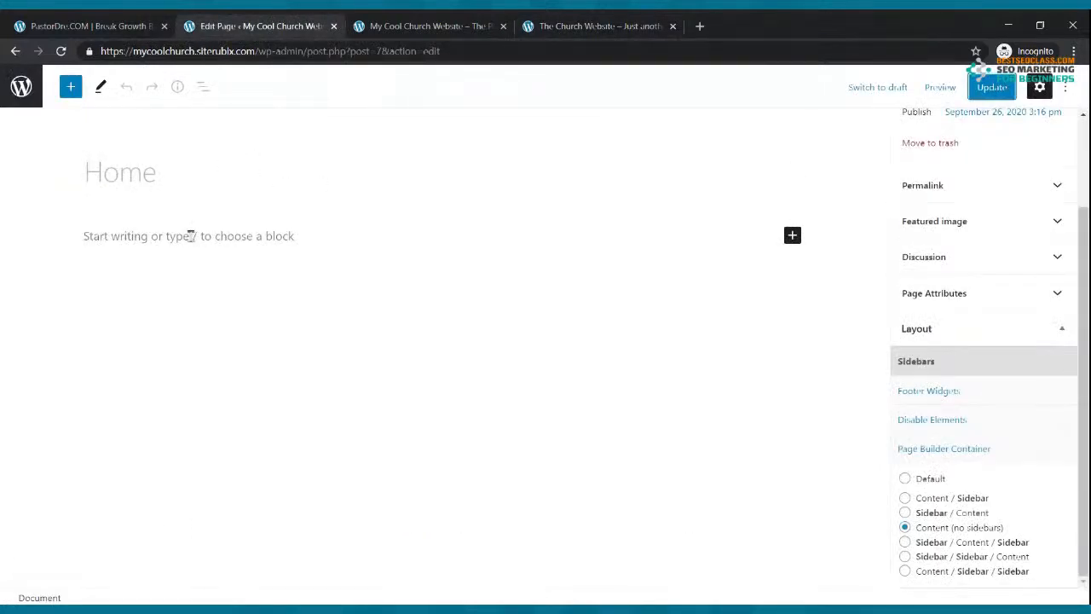
{"action": "left_click", "coordinate": [792, 239]}
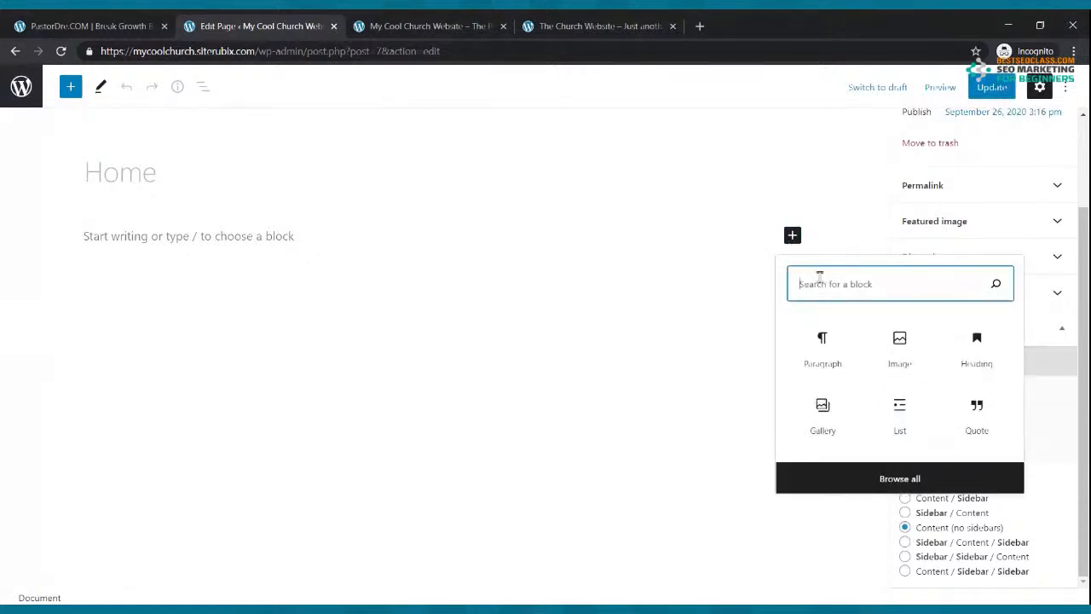
{"action": "type", "text": "cover"}
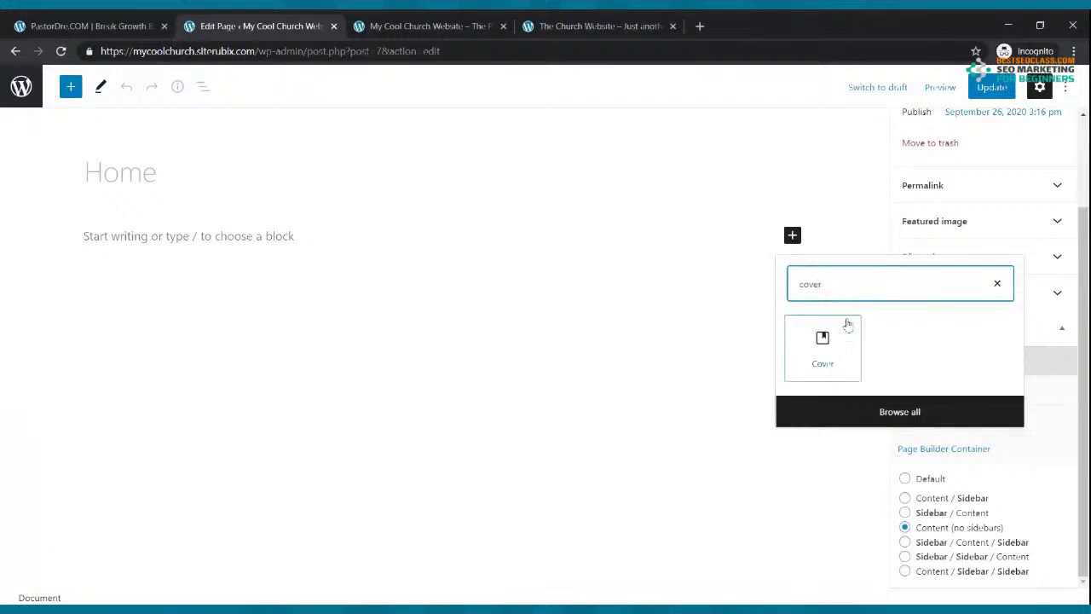
{"action": "left_click", "coordinate": [818, 346]}
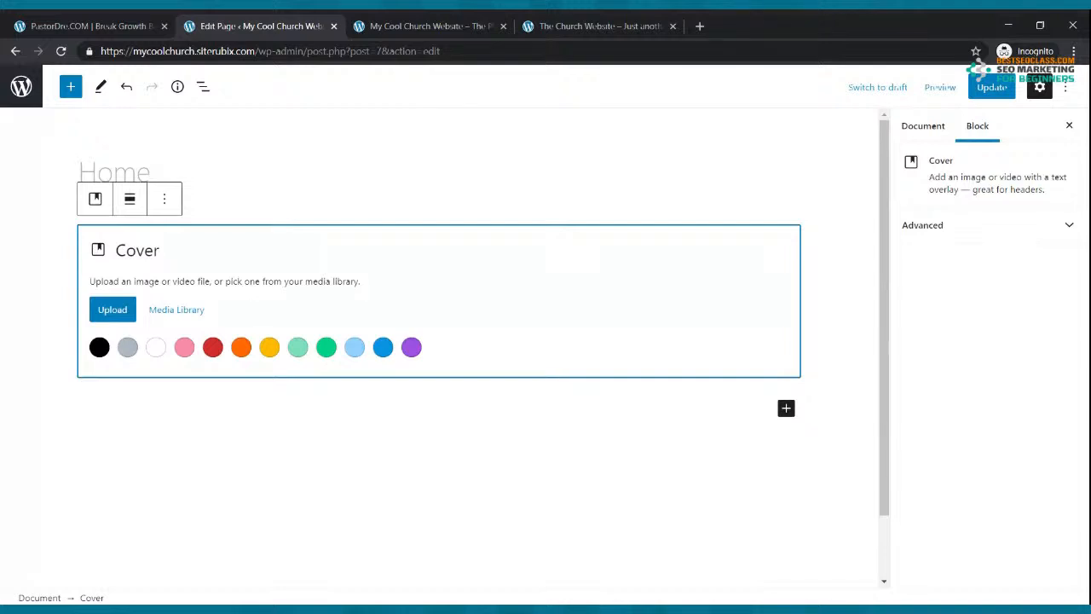
Step: Upload the concert crowd photo as the Cover block's background image and update the page
{"action": "left_click", "coordinate": [593, 26]}
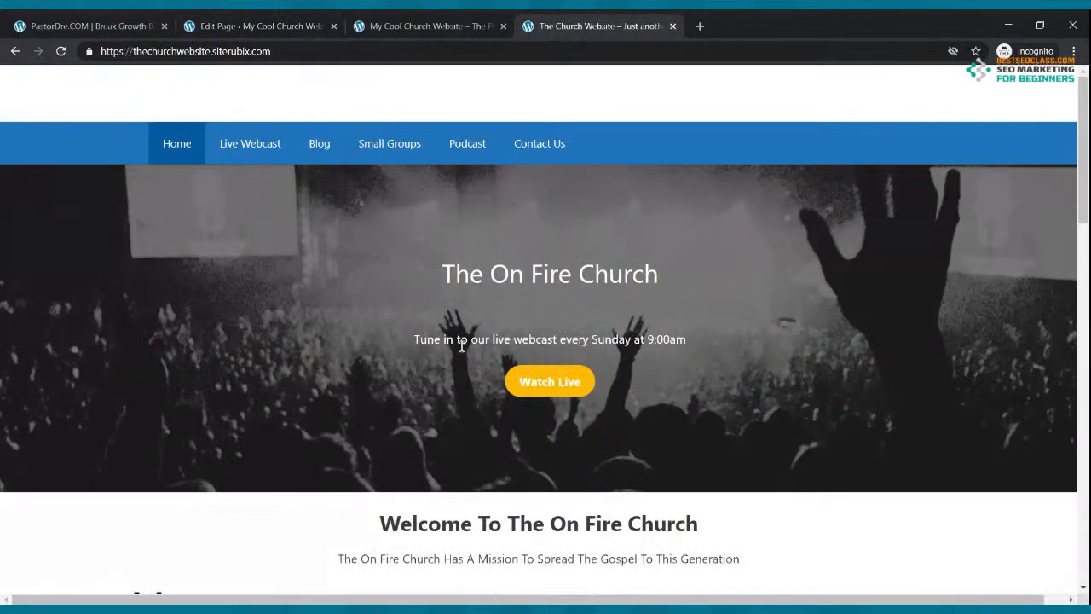
{"action": "left_click", "coordinate": [289, 25]}
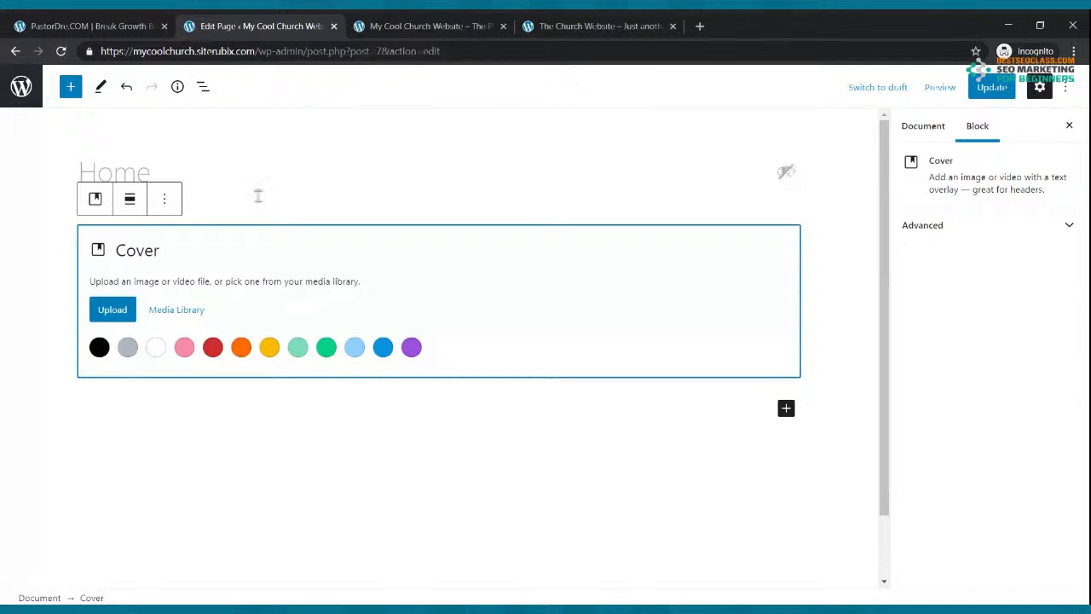
{"action": "left_click", "coordinate": [119, 311]}
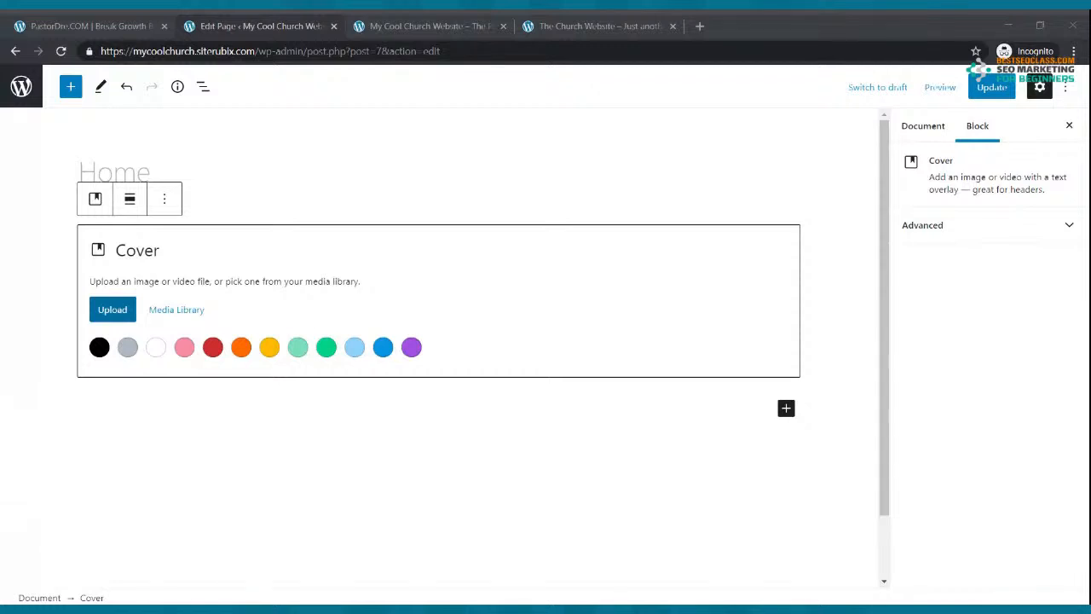
{"action": "key", "text": "Return"}
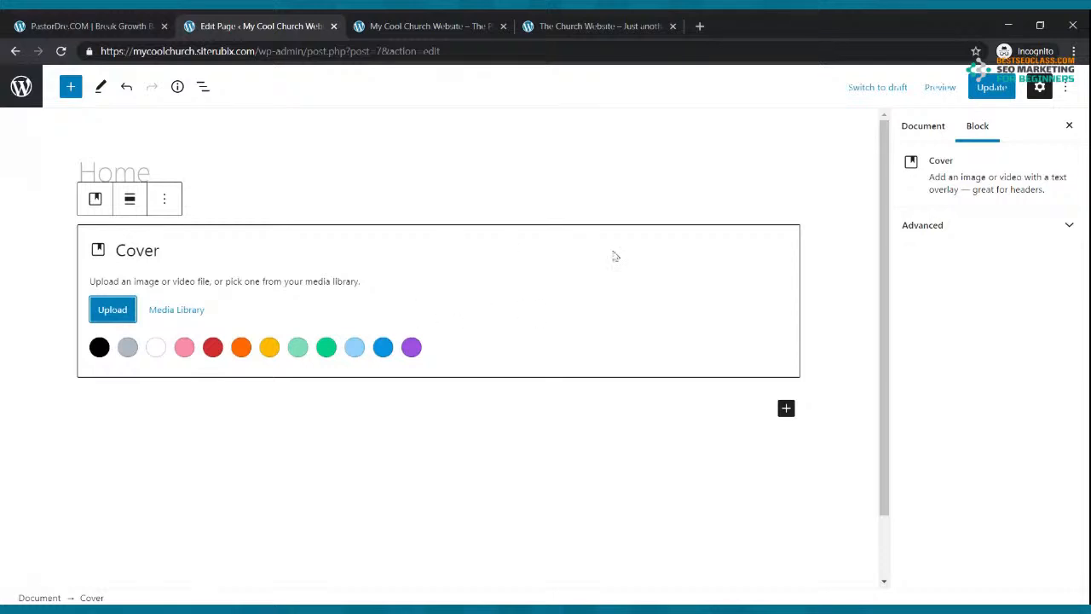
{"action": "left_click", "coordinate": [992, 88]}
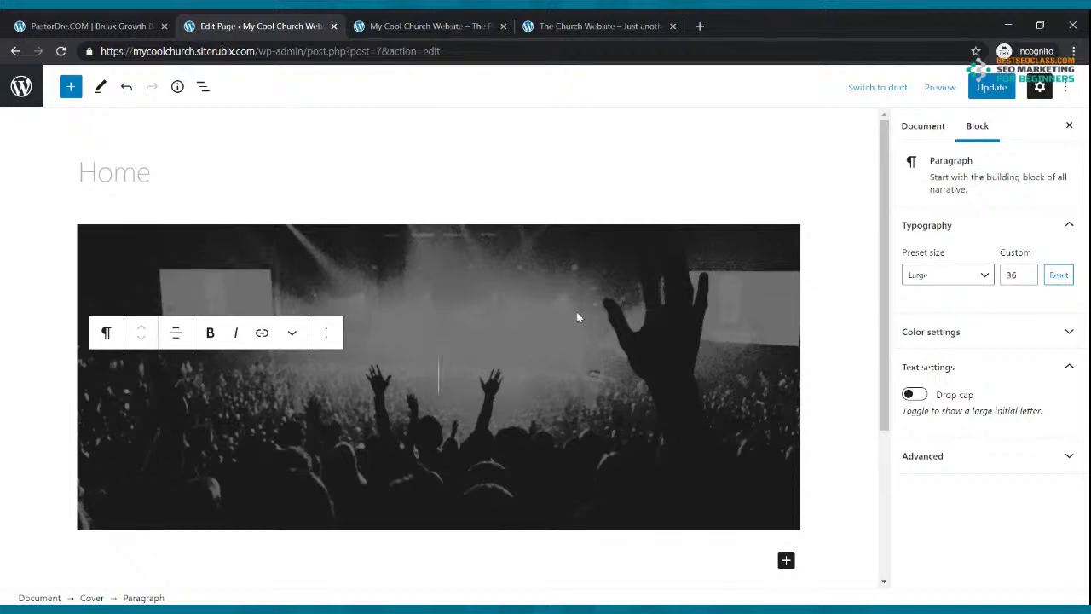
{"action": "scroll", "coordinate": [577, 317], "scroll_direction": "down", "scroll_amount": 3}
{"action": "scroll", "coordinate": [577, 317], "scroll_direction": "up", "scroll_amount": 3}
{"action": "left_click", "coordinate": [991, 88]}
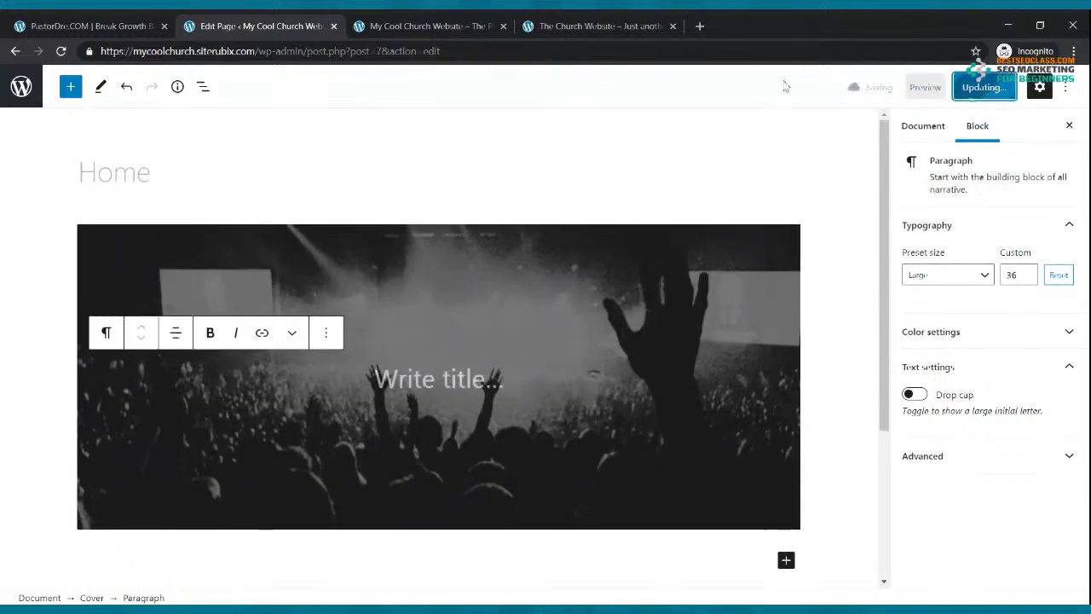
Step: Reload the live Home page and compare its cover image with the example site's hero, then review the page settings
{"action": "left_click", "coordinate": [451, 19]}
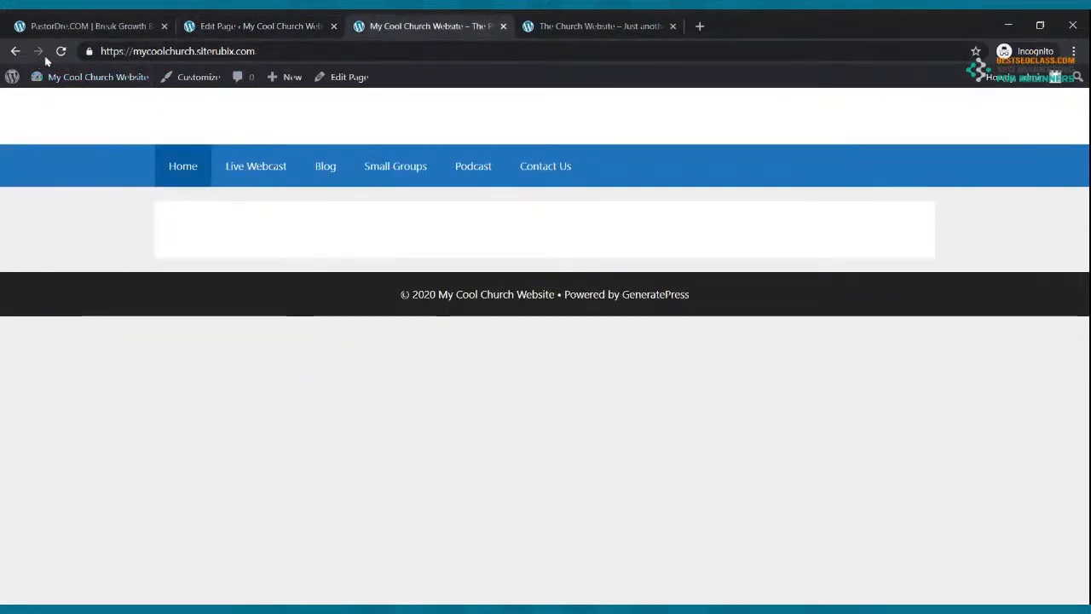
{"action": "left_click", "coordinate": [61, 52]}
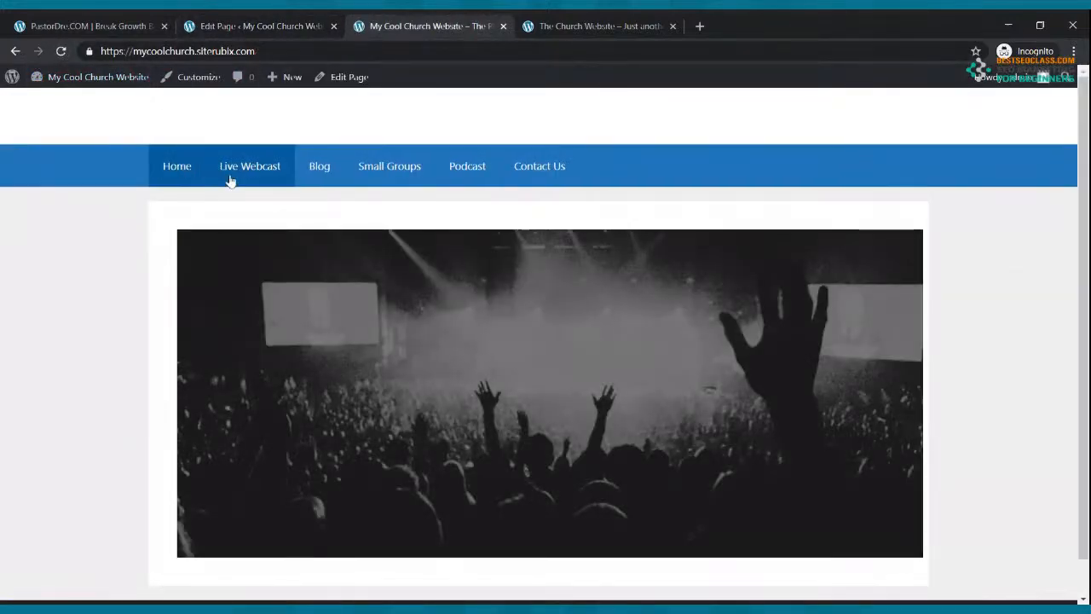
{"action": "left_click", "coordinate": [578, 24]}
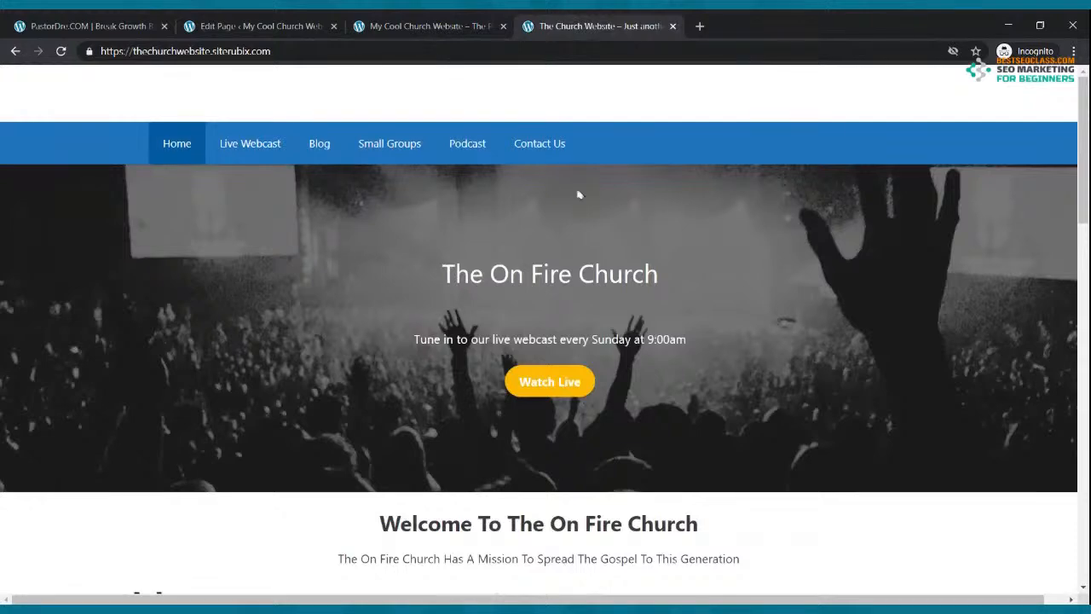
{"action": "left_click", "coordinate": [426, 26]}
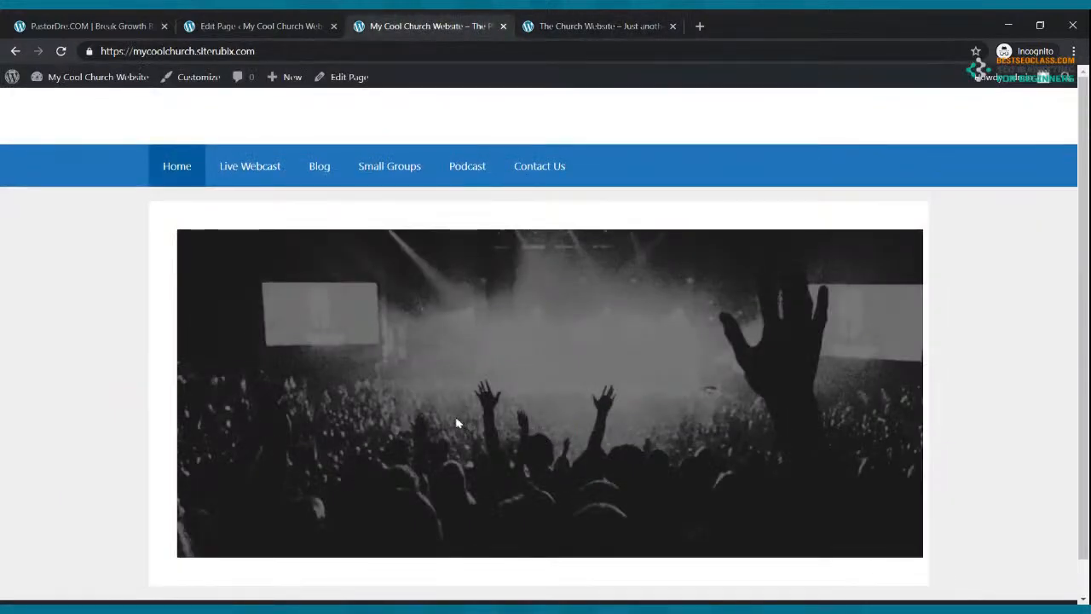
{"action": "left_click", "coordinate": [273, 34]}
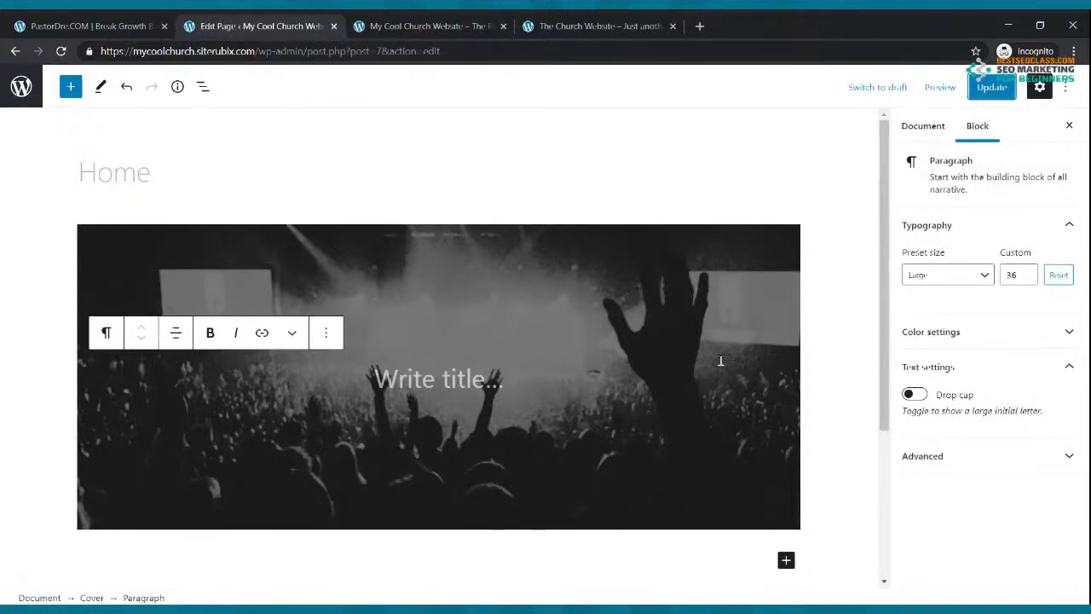
{"action": "left_click", "coordinate": [404, 187]}
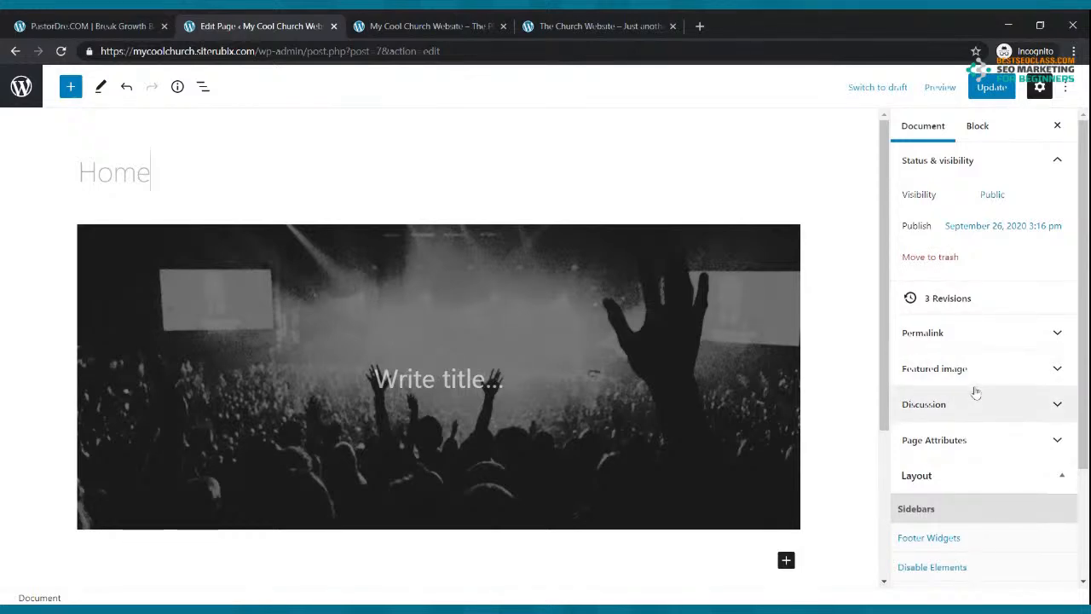
{"action": "scroll", "coordinate": [975, 396], "scroll_direction": "down", "scroll_amount": 2}
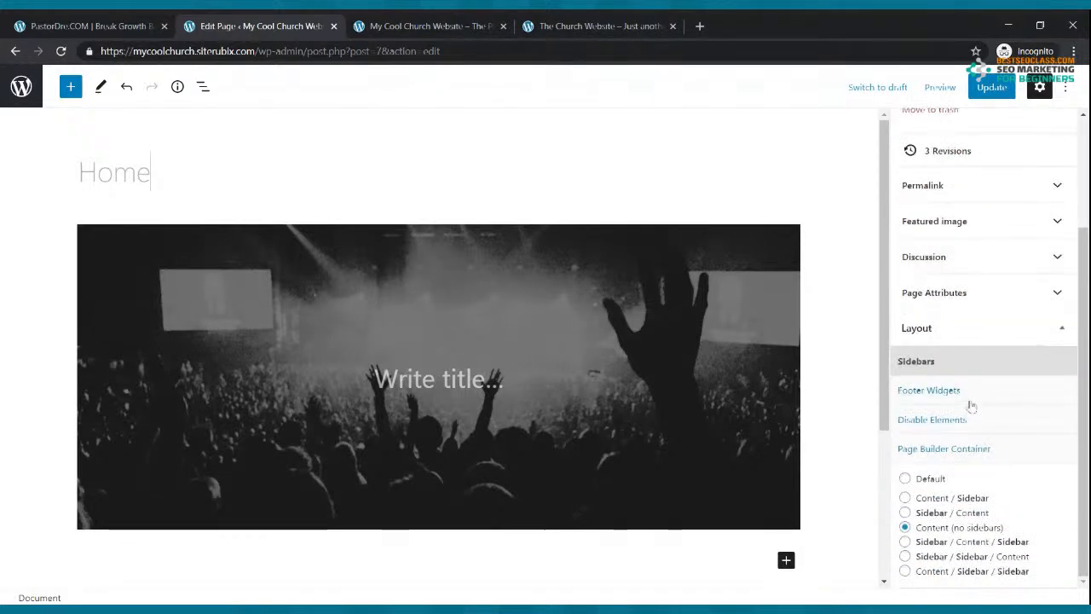
Step: Set the Home page's page builder container to Full Width and update the page
{"action": "left_click", "coordinate": [961, 334]}
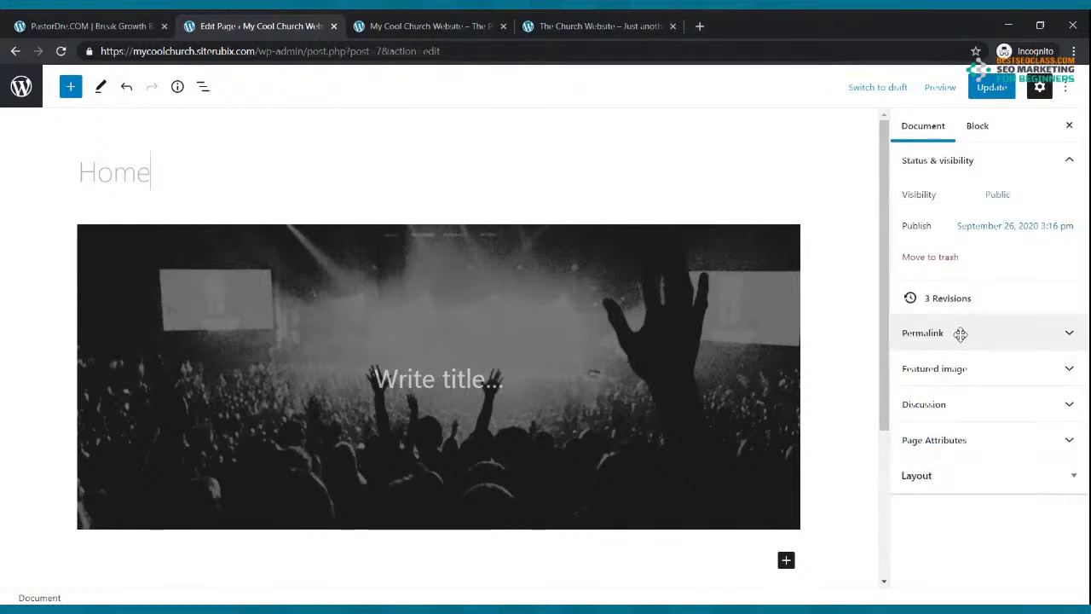
{"action": "left_click", "coordinate": [947, 477]}
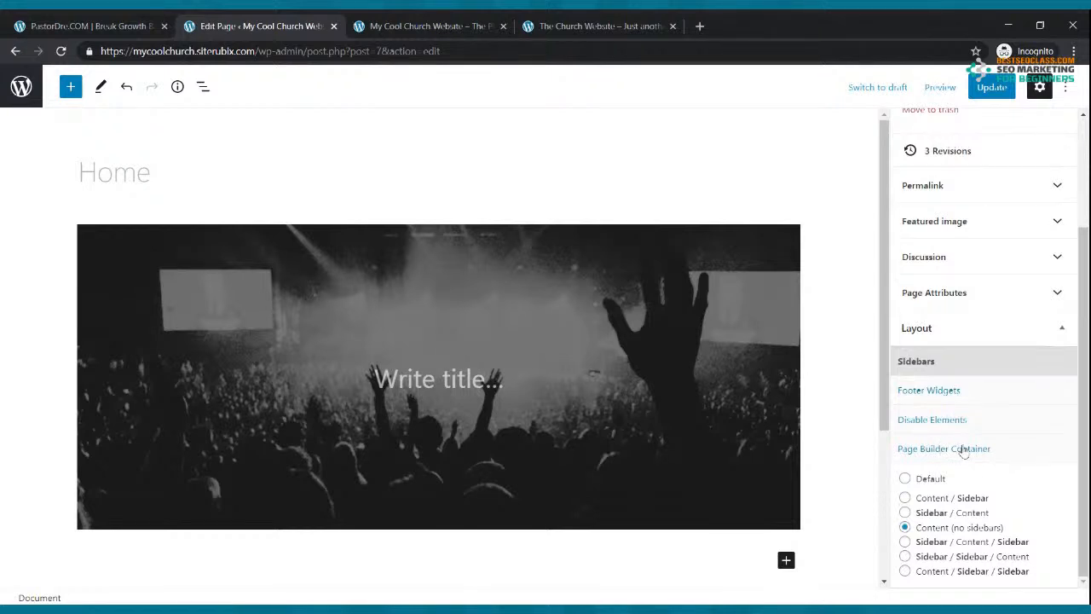
{"action": "left_click", "coordinate": [964, 450]}
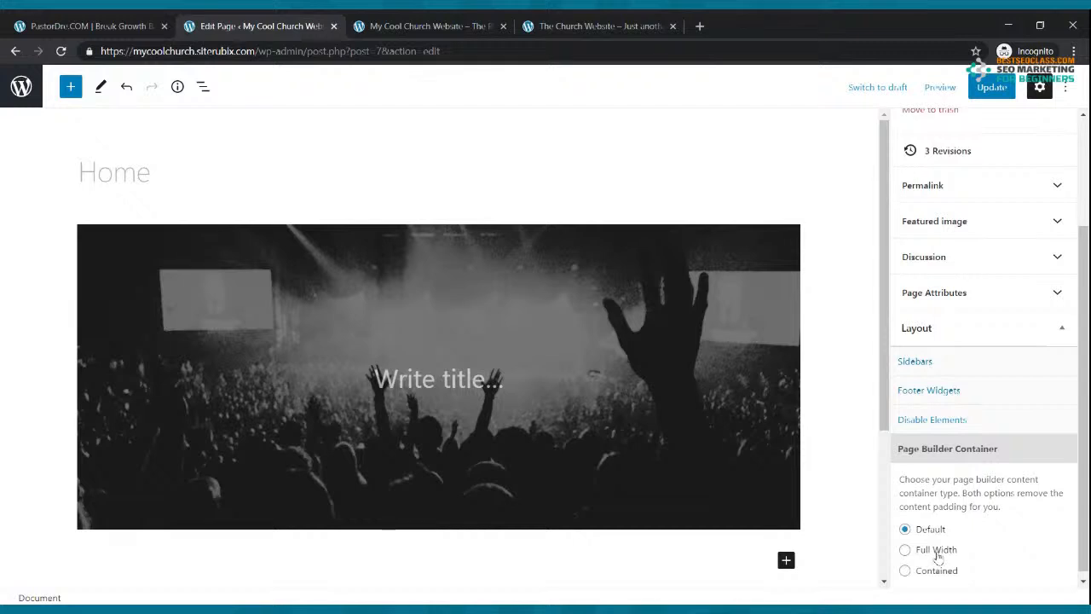
{"action": "left_click", "coordinate": [905, 550]}
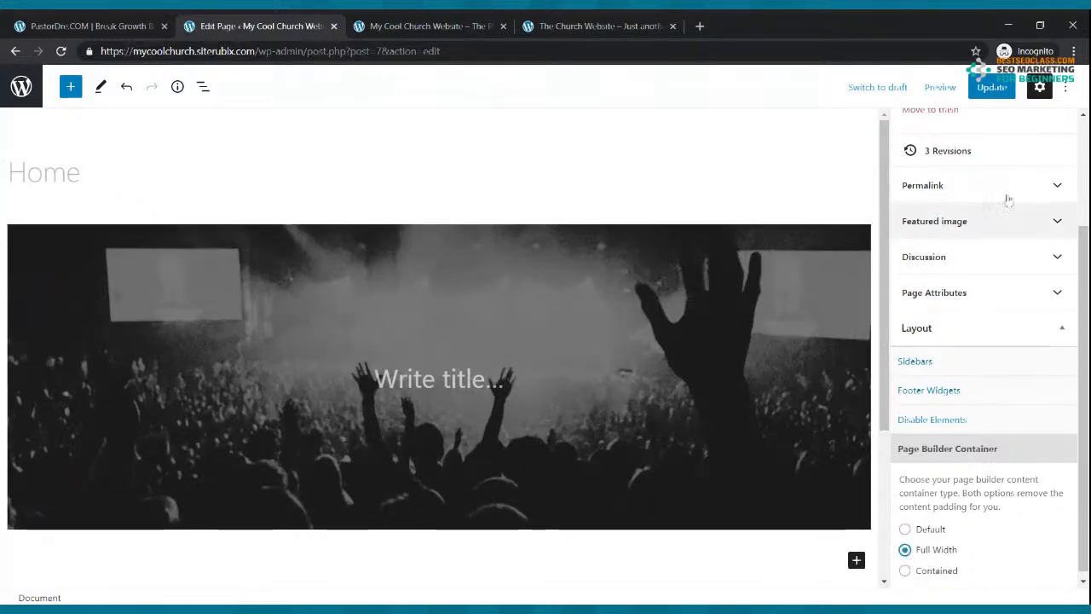
{"action": "left_click", "coordinate": [991, 87]}
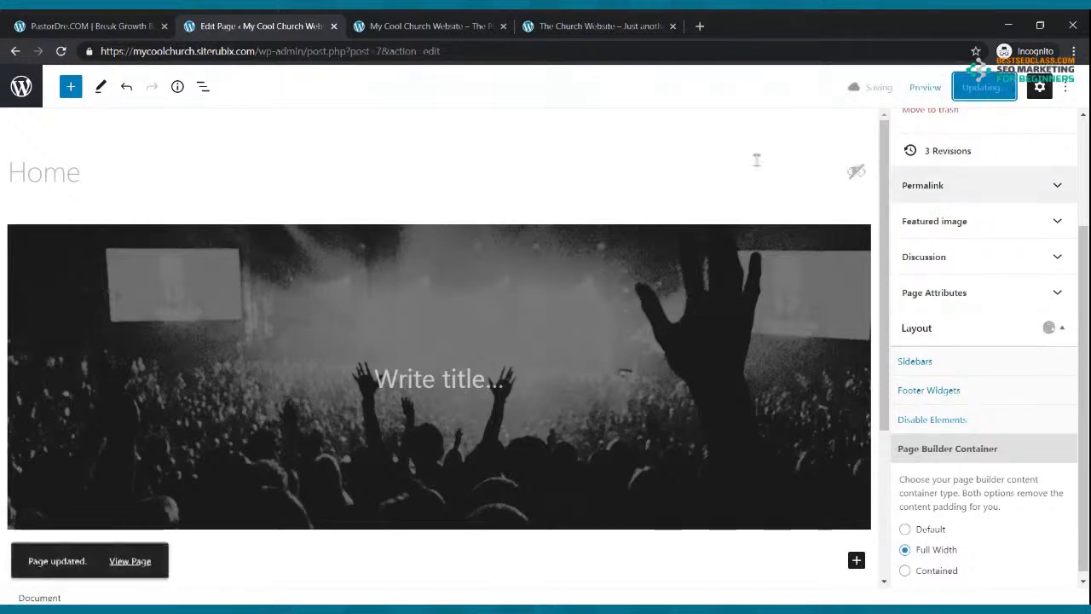
Step: Reload the live Home page and compare its full-width cover with the example church site's hero
{"action": "left_click", "coordinate": [423, 25]}
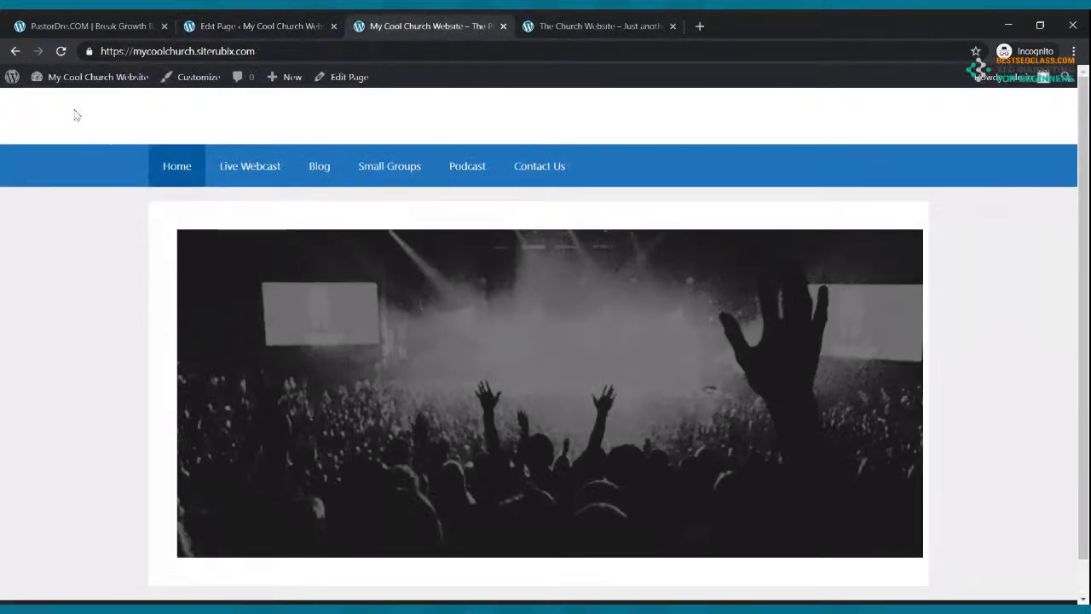
{"action": "left_click", "coordinate": [61, 53]}
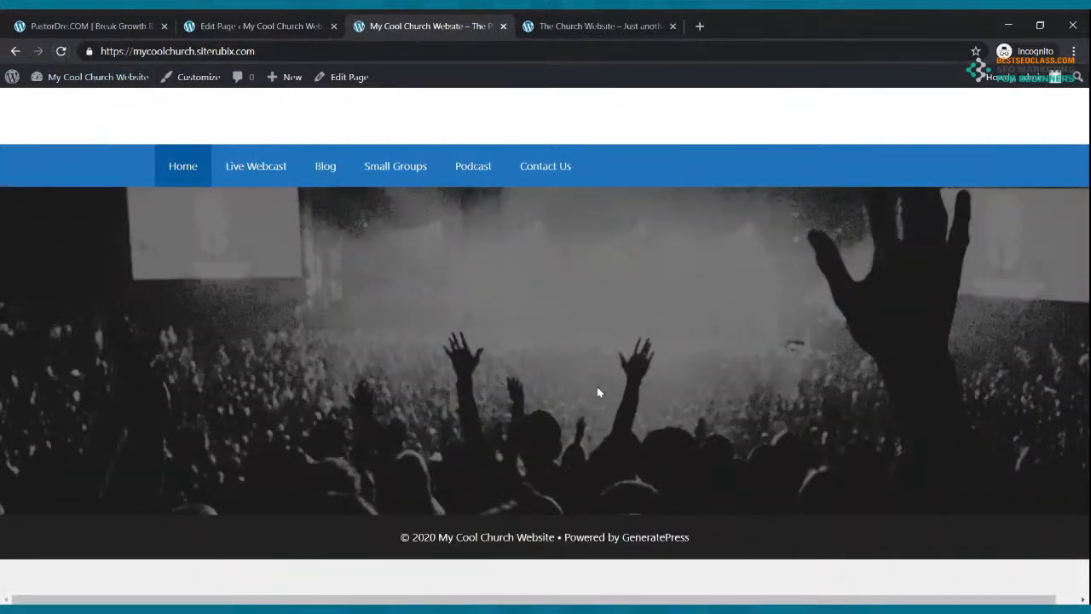
{"action": "left_click", "coordinate": [536, 25]}
{"action": "left_click", "coordinate": [447, 25]}
{"action": "left_click", "coordinate": [558, 26]}
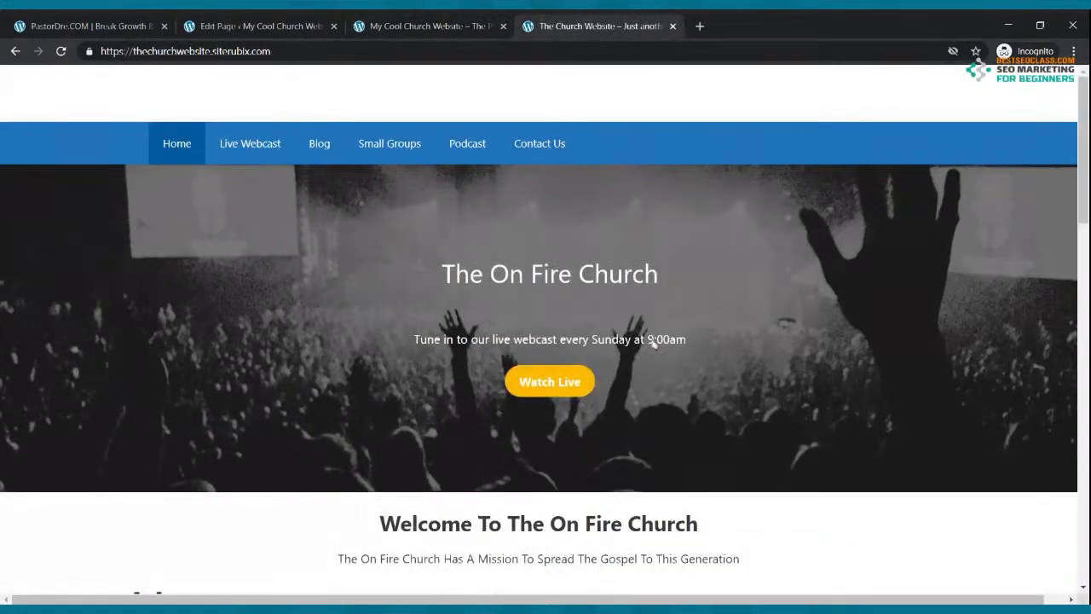
{"action": "left_click", "coordinate": [293, 23]}
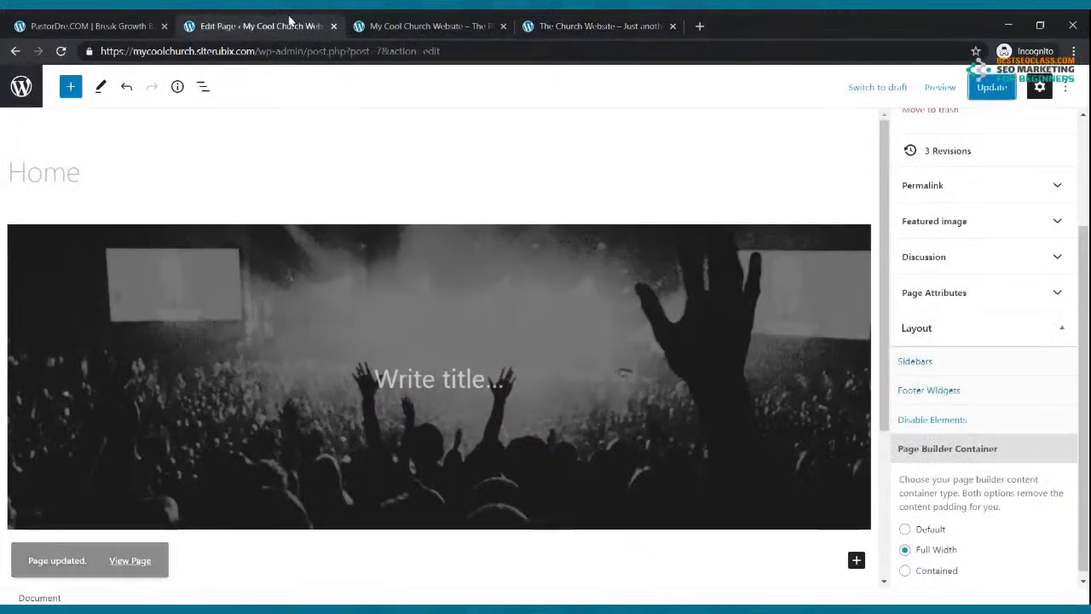
Step: Enter "The Cool Church" as the cover block's title and update the page
{"action": "left_click", "coordinate": [436, 378]}
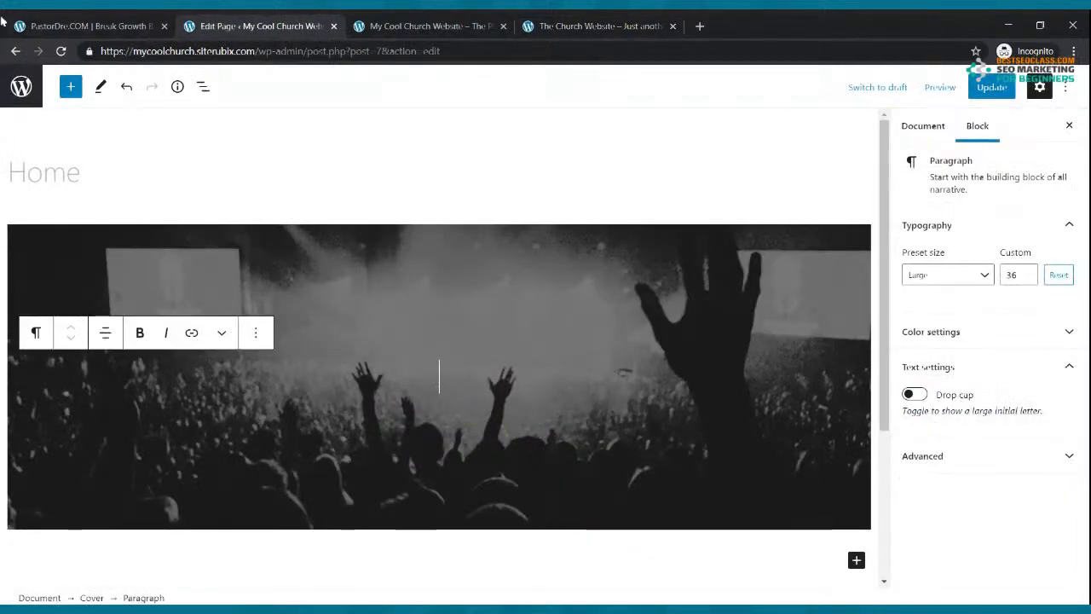
{"action": "type", "text": "Te"}
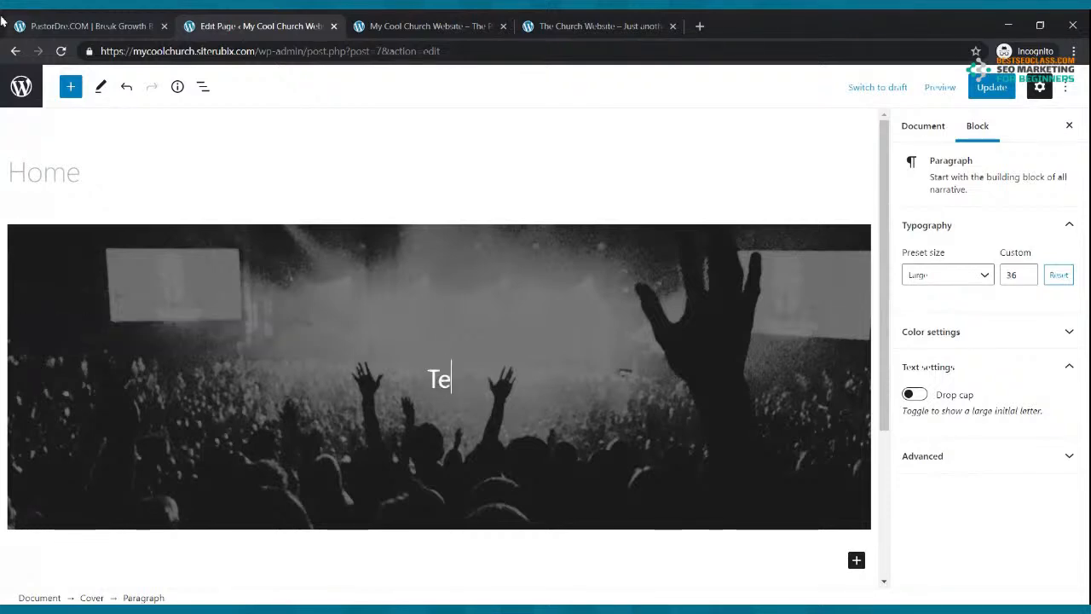
{"action": "key", "text": "BackSpace"}
{"action": "type", "text": "he C"}
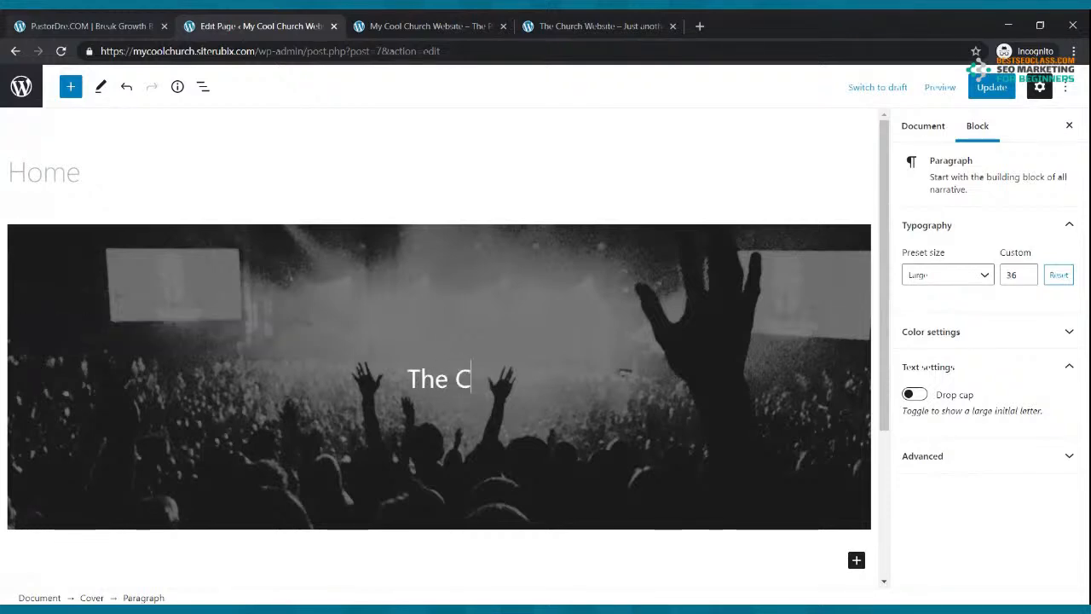
{"action": "type", "text": "ool Church"}
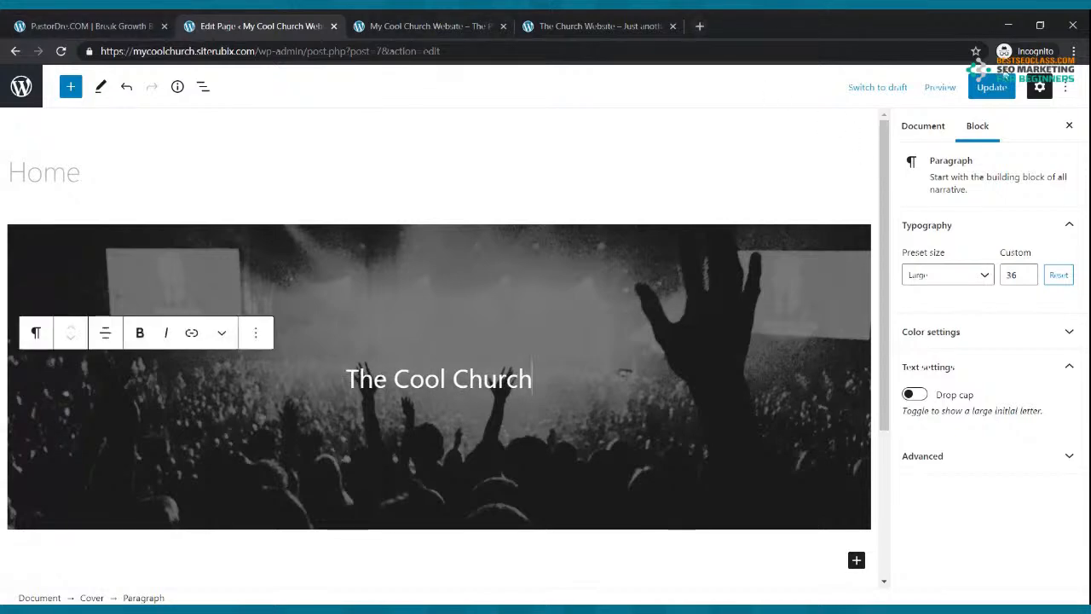
{"action": "left_click", "coordinate": [992, 87]}
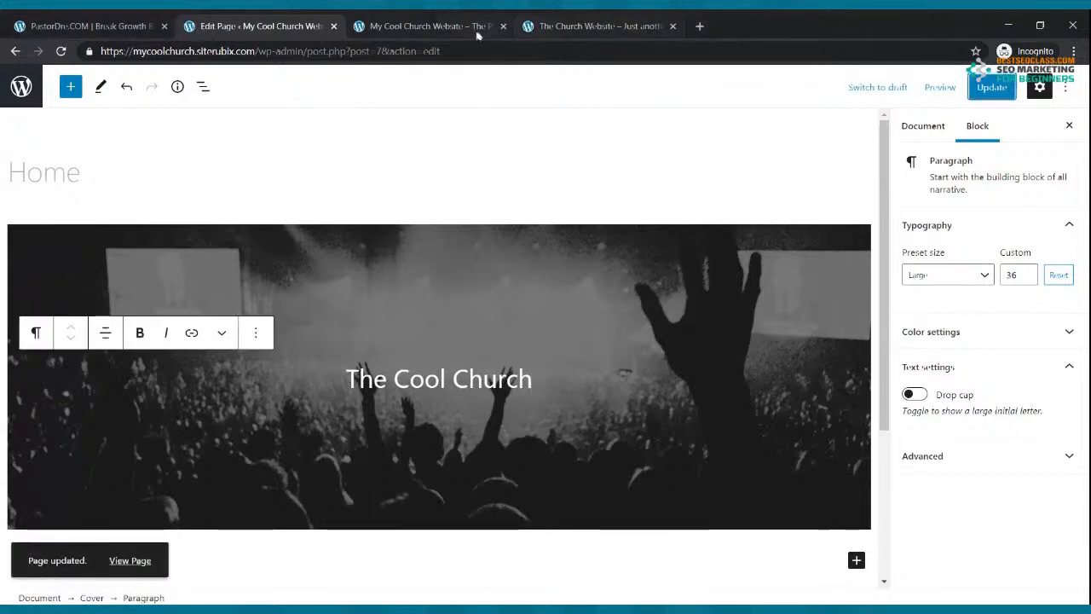
Step: Reload the live Home page and compare its cover title with the example site's hero
{"action": "left_click", "coordinate": [426, 26]}
{"action": "left_click", "coordinate": [61, 51]}
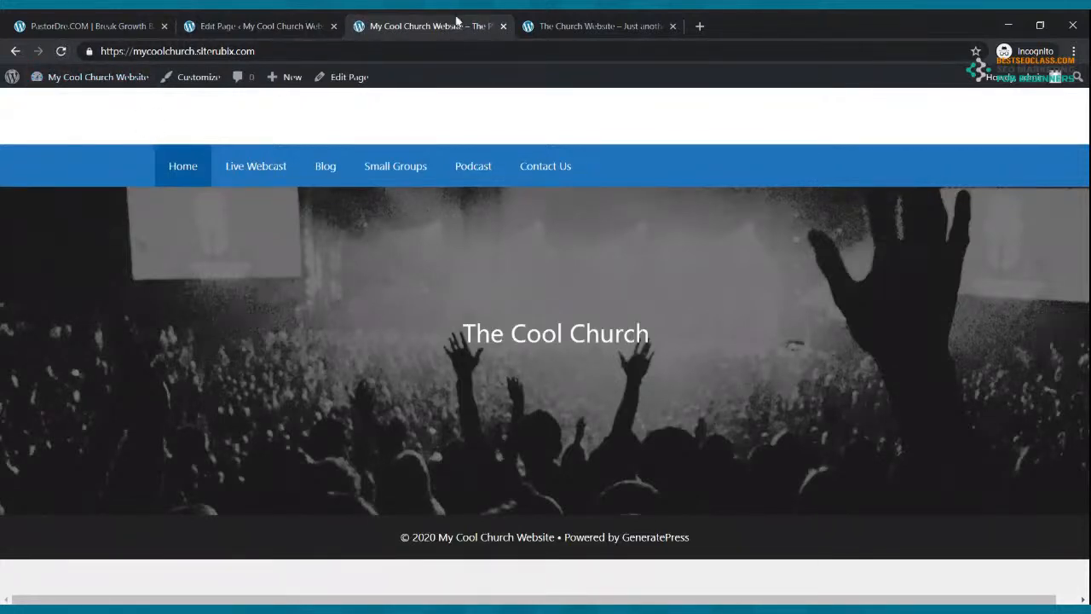
{"action": "left_click", "coordinate": [624, 30]}
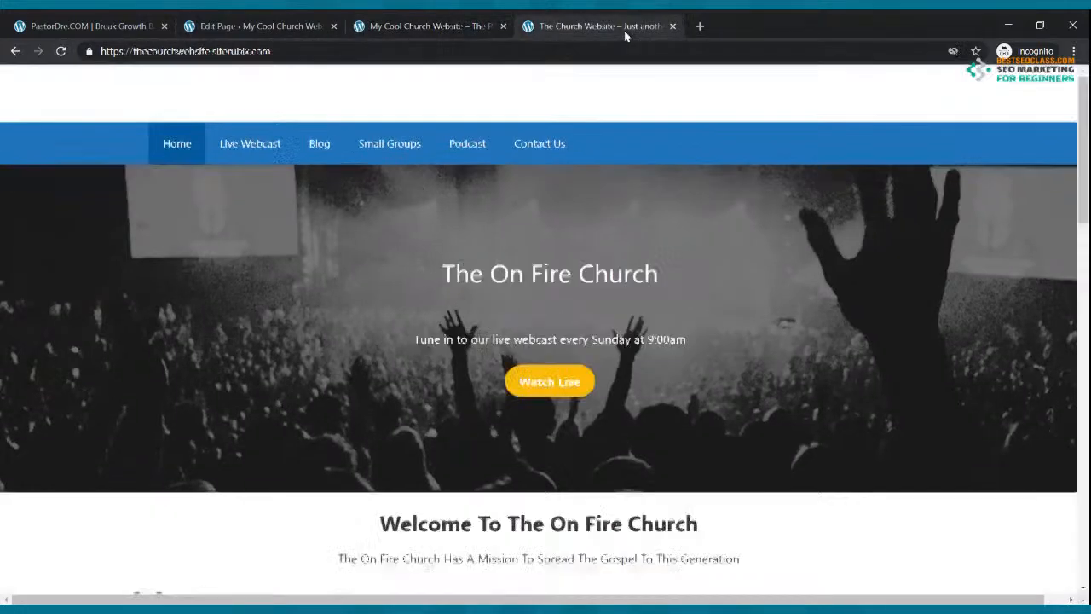
{"action": "left_click", "coordinate": [444, 24]}
{"action": "left_click", "coordinate": [282, 28]}
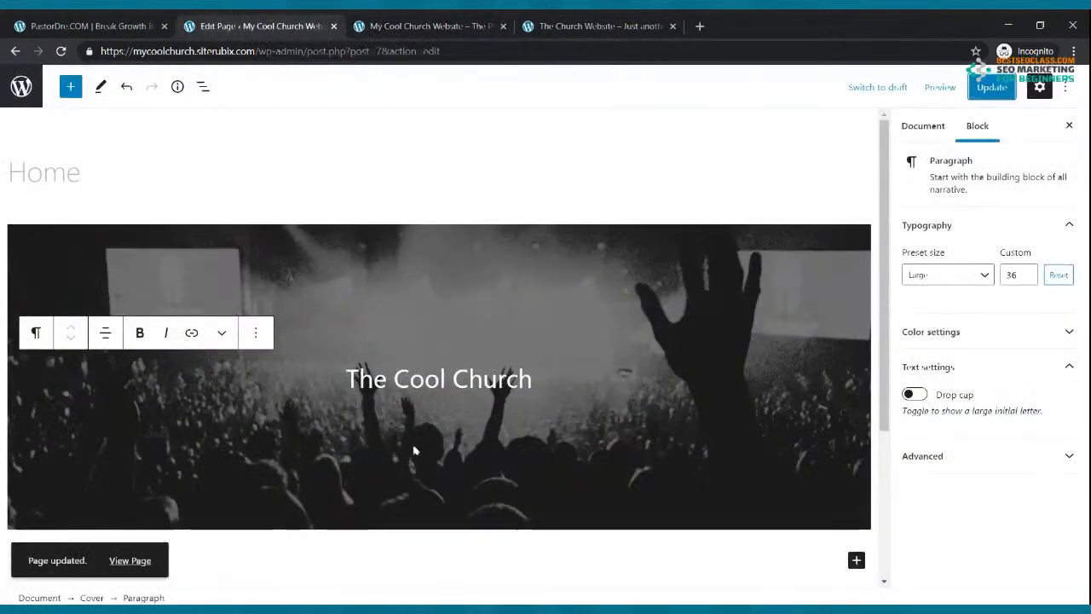
Step: Add a paragraph under the cover title reading "Join Us Every Sunday Morning For Our Live Webcast at 9:00am"
{"action": "left_click", "coordinate": [564, 377]}
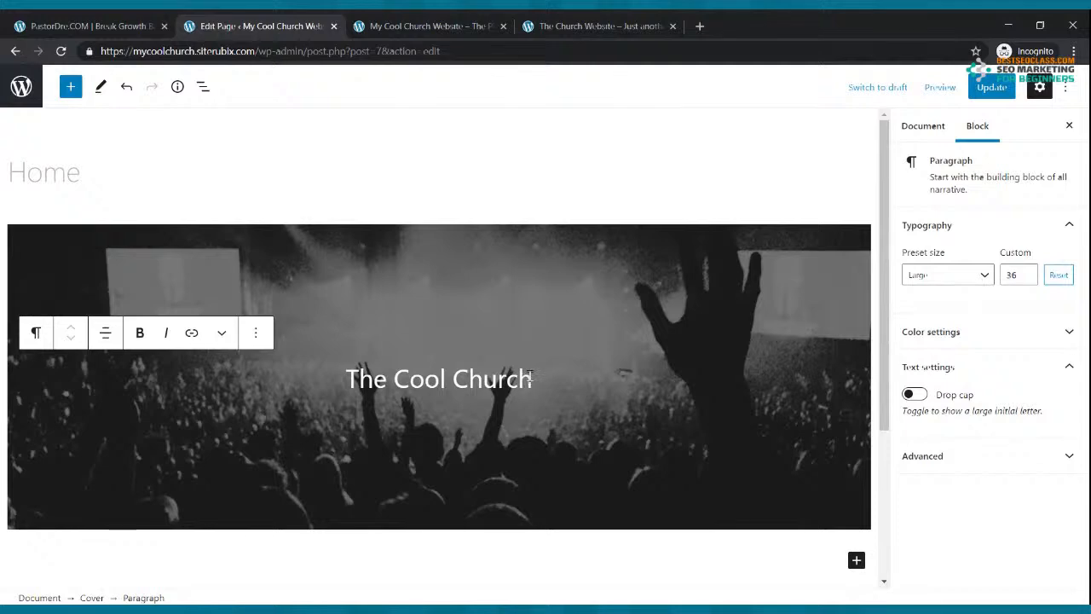
{"action": "key", "text": "ctrl+z"}
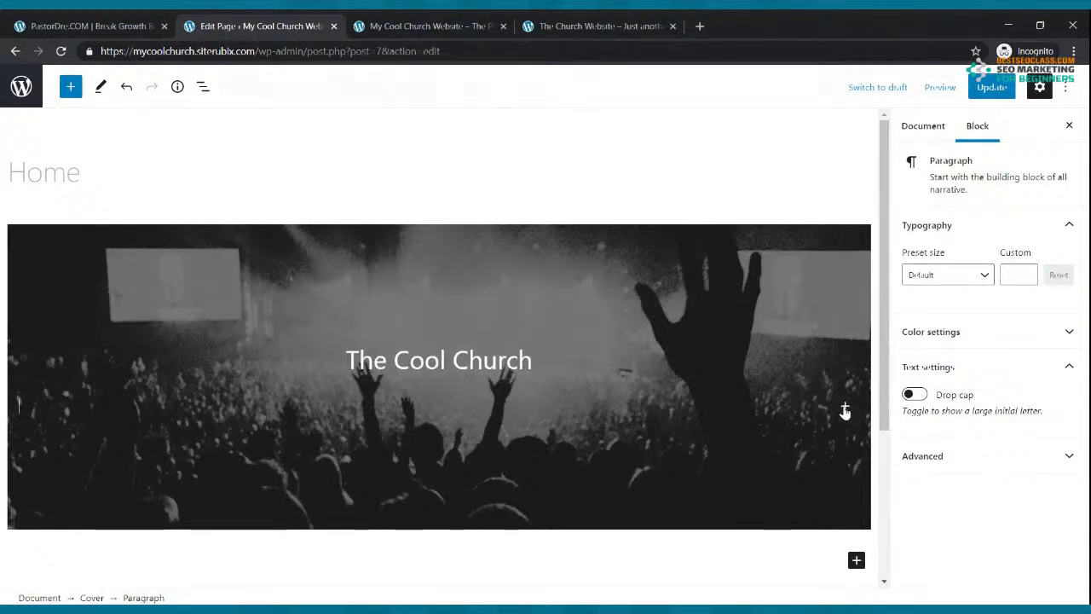
{"action": "left_click", "coordinate": [845, 408]}
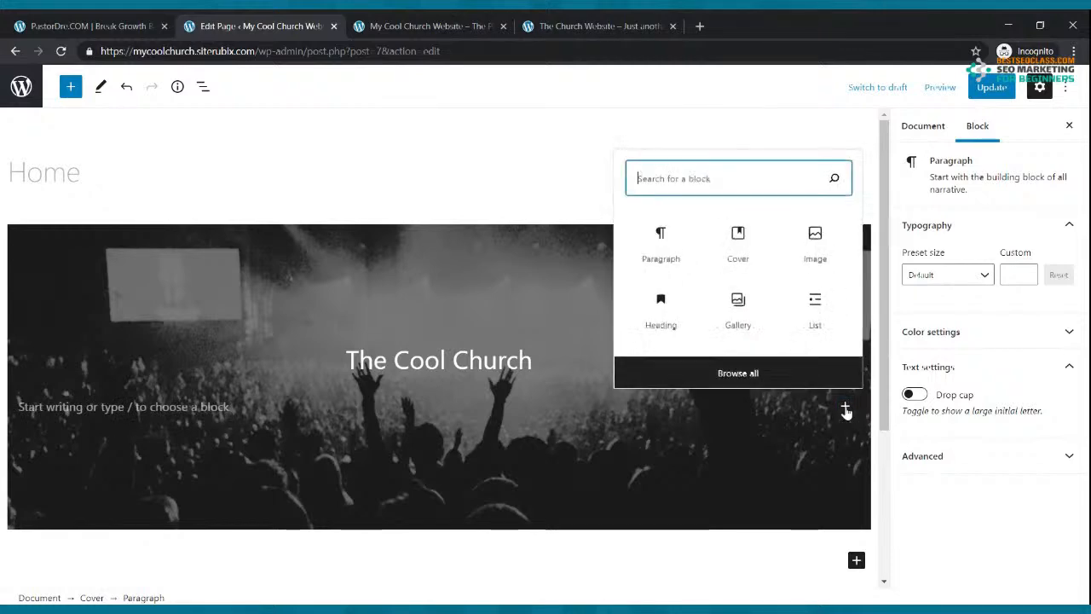
{"action": "left_click", "coordinate": [669, 247]}
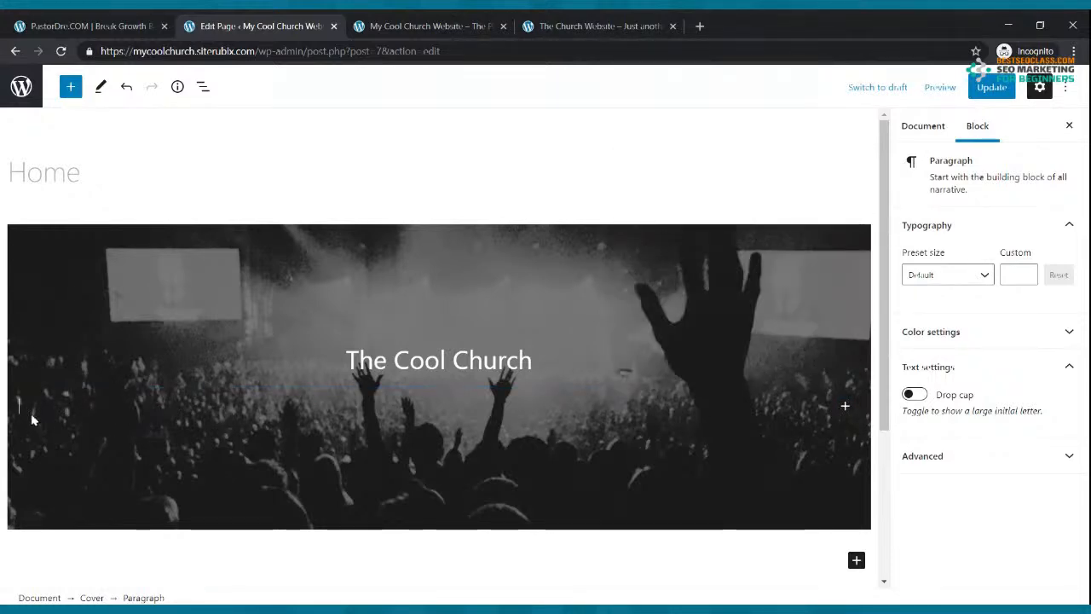
{"action": "type", "text": "Ju"}
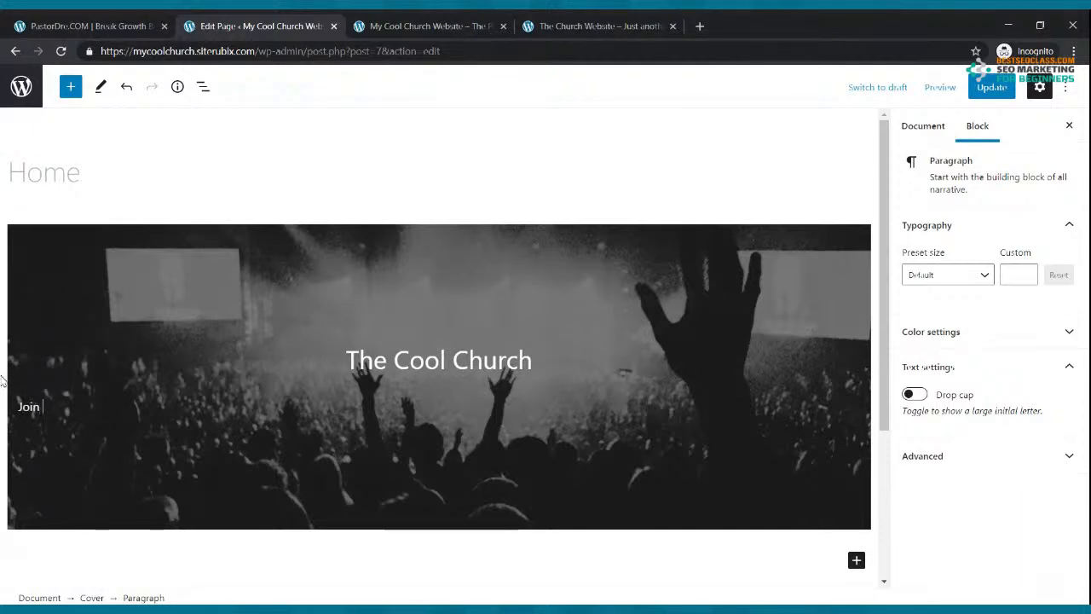
{"action": "key", "text": "BackSpace"}
{"action": "key", "text": "BackSpace"}
{"action": "key", "text": "BackSpace"}
{"action": "type", "text": "Us Every S"}
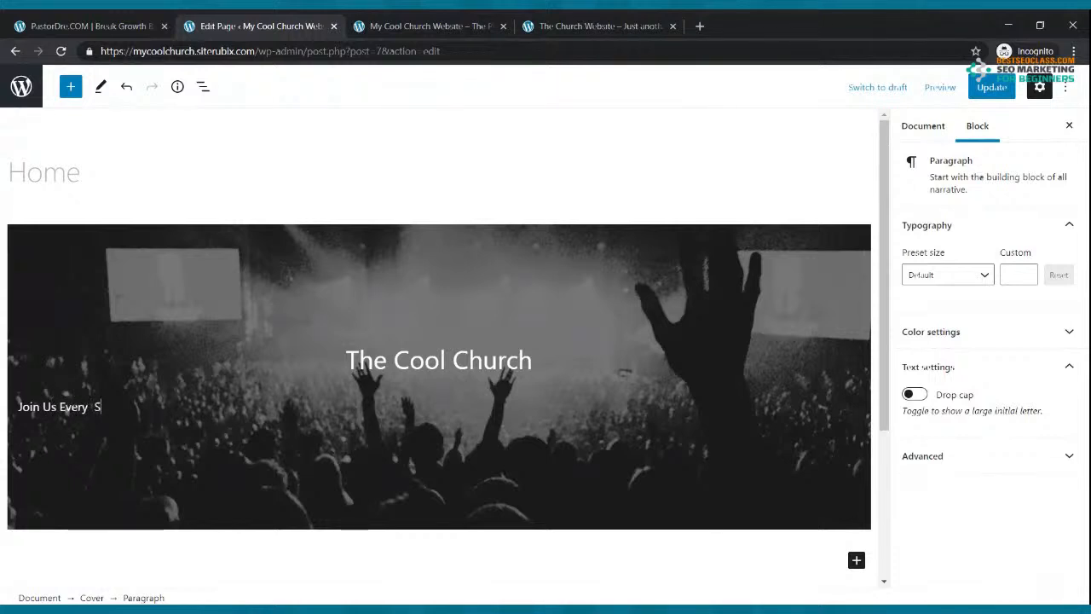
{"action": "type", "text": "unday Morning"}
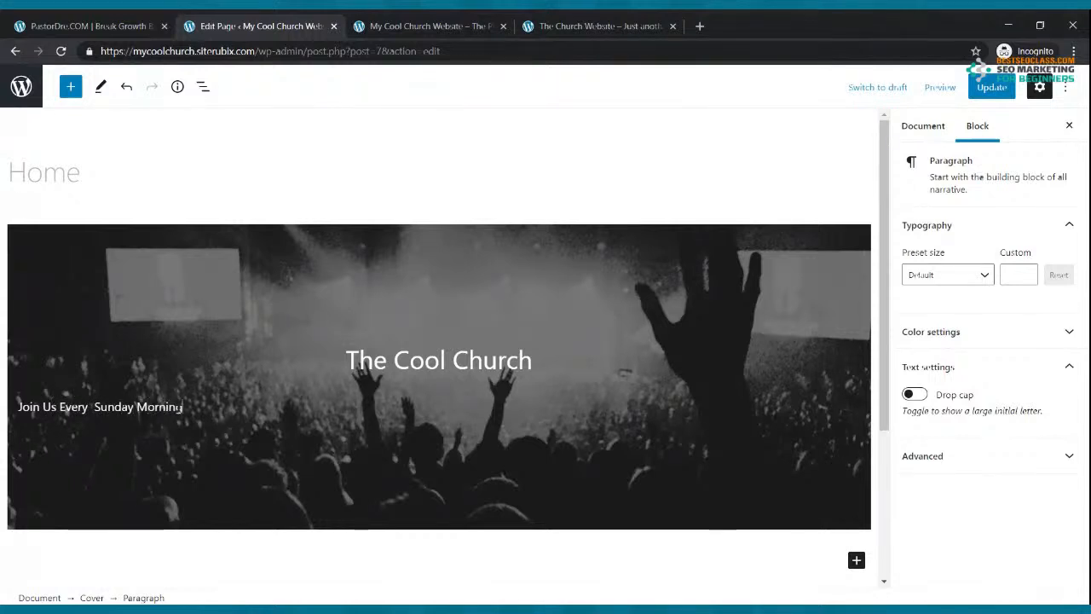
{"action": "type", "text": " For Our Live Webc"}
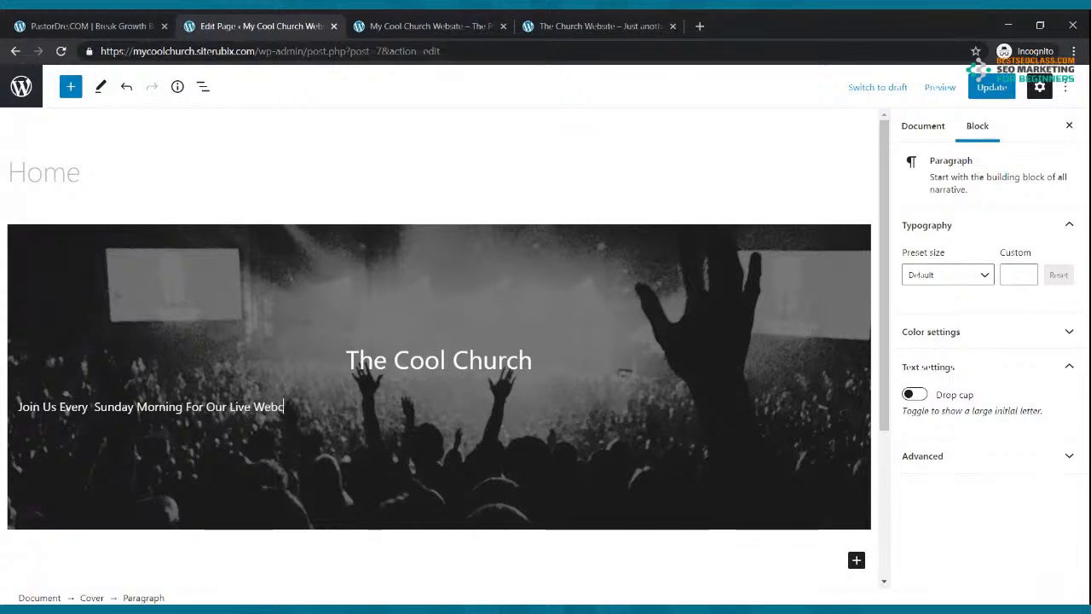
{"action": "type", "text": "ast at 9:00am"}
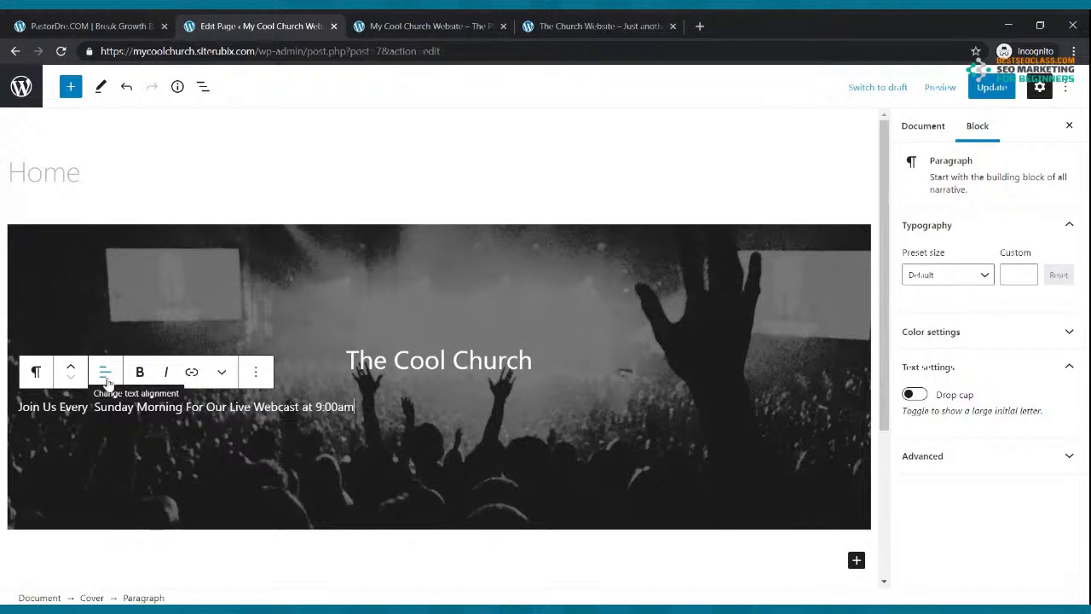
Step: Center-align the new paragraph and update the page
{"action": "left_click", "coordinate": [106, 375]}
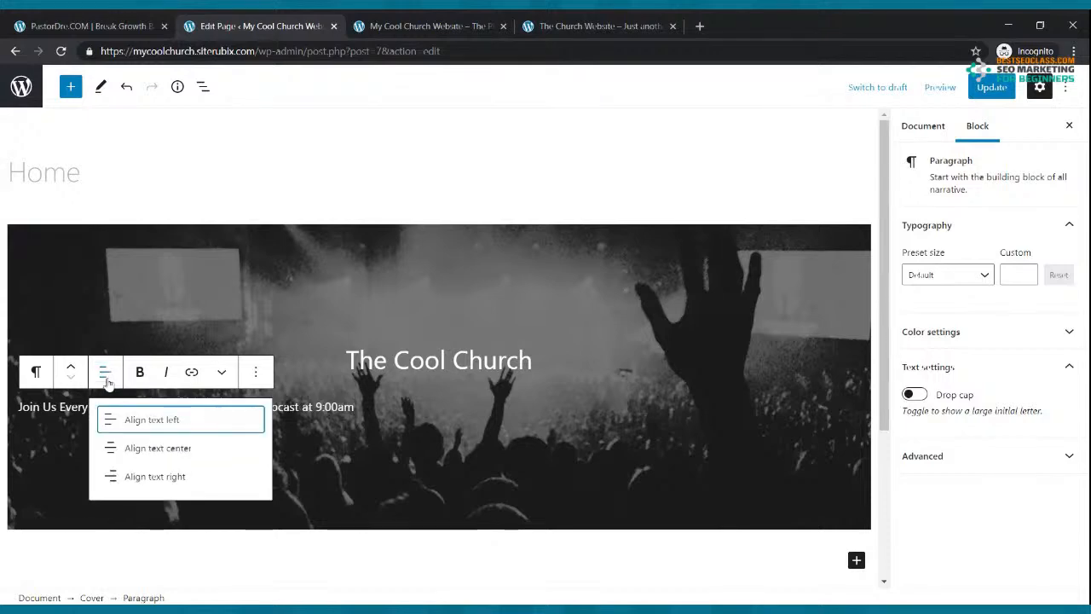
{"action": "left_click", "coordinate": [146, 449]}
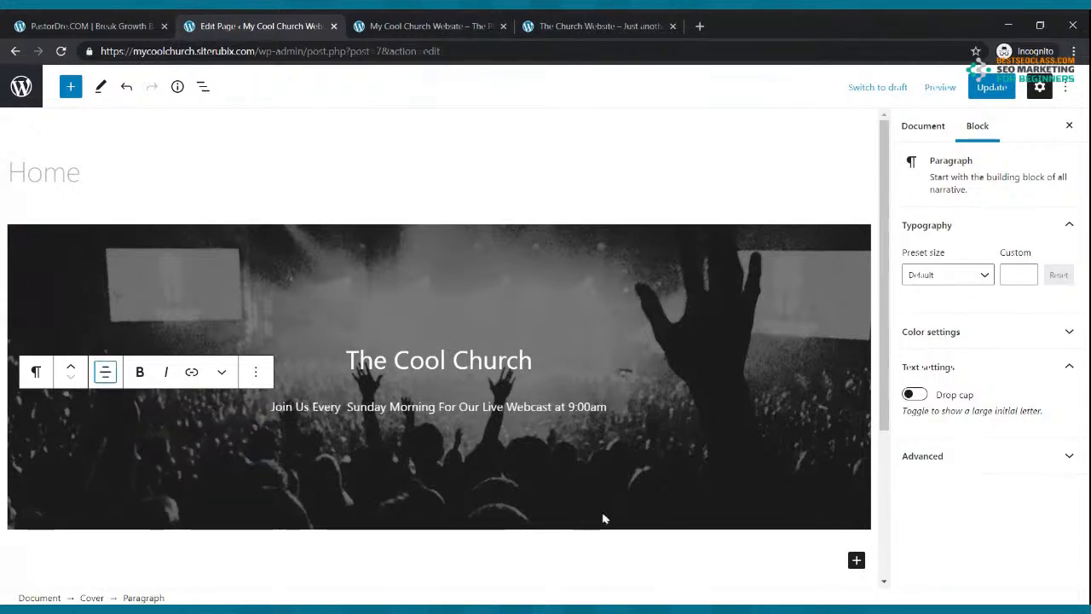
{"action": "left_click", "coordinate": [1006, 94]}
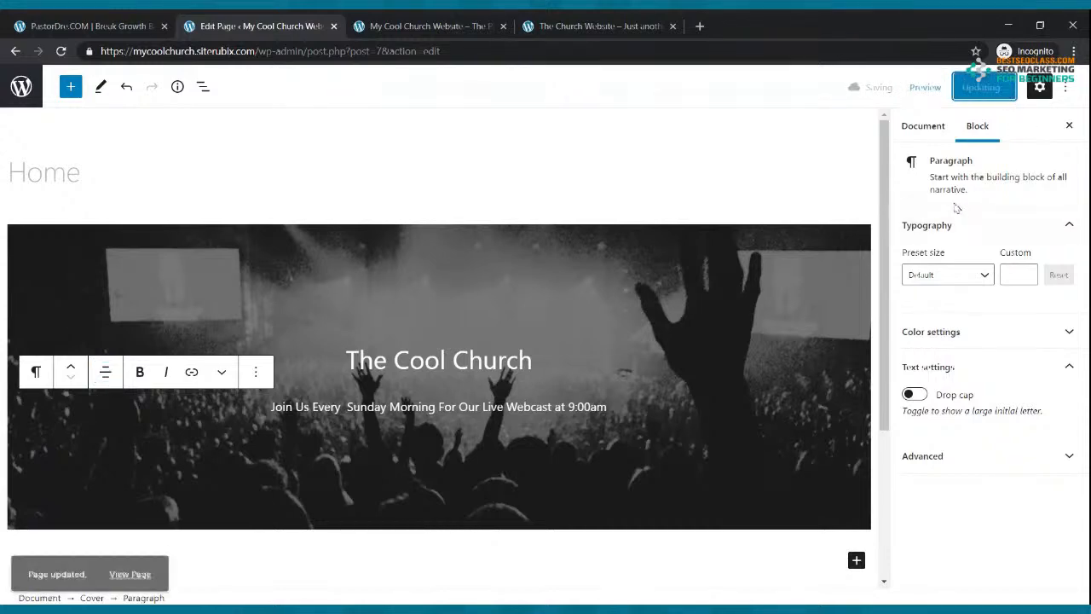
Step: Reload the live Home page and compare its cover text with the example site's hero
{"action": "left_click", "coordinate": [474, 24]}
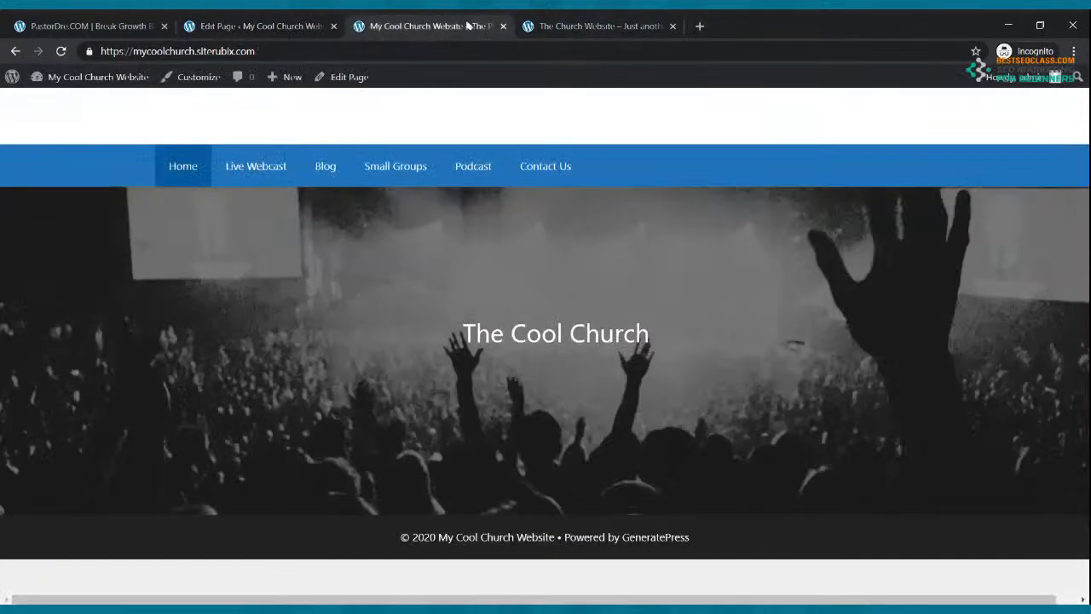
{"action": "left_click", "coordinate": [61, 52]}
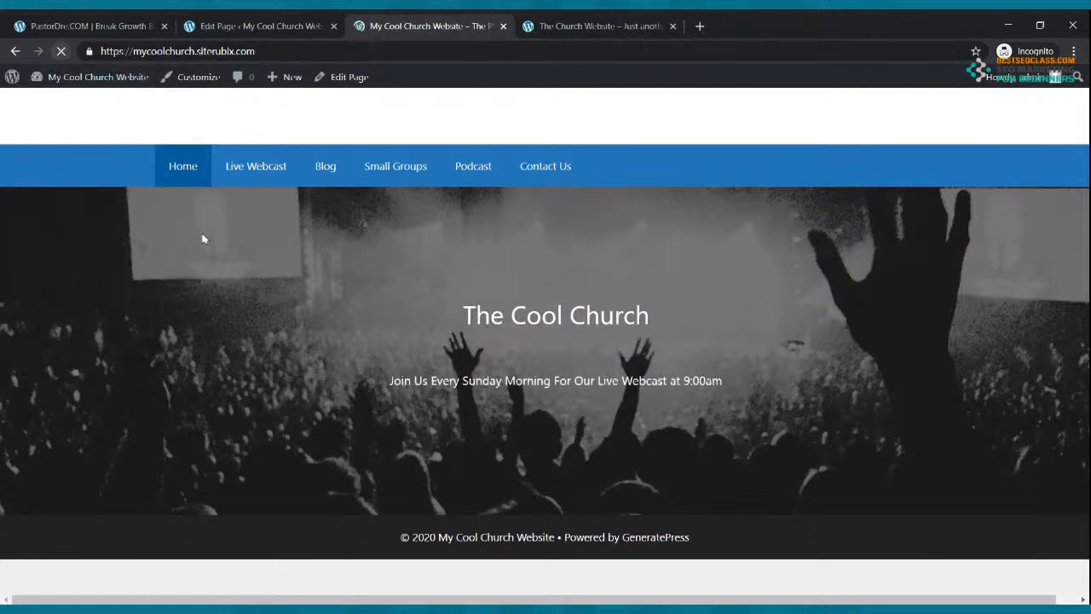
{"action": "left_click", "coordinate": [590, 26]}
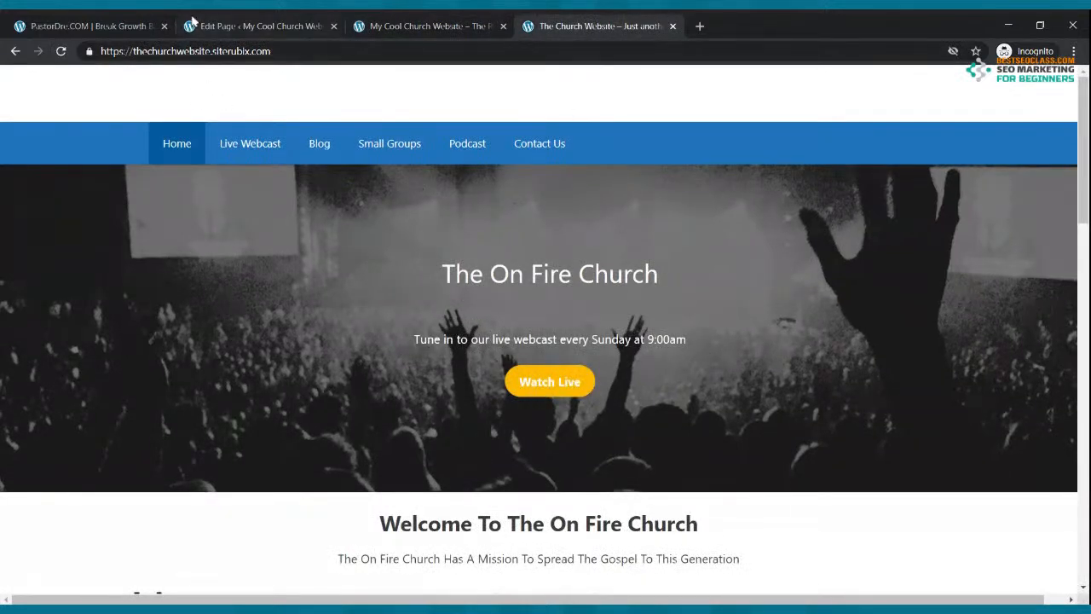
{"action": "left_click", "coordinate": [212, 24]}
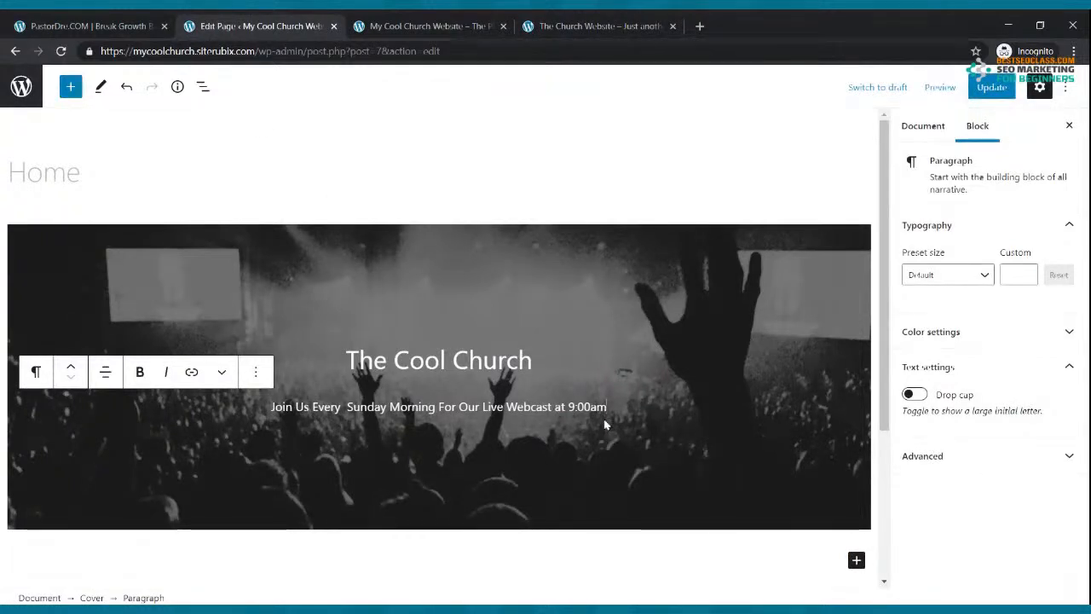
Step: Add a Buttons block below the cover paragraph with the label "Watch Now"
{"action": "key", "text": "Return"}
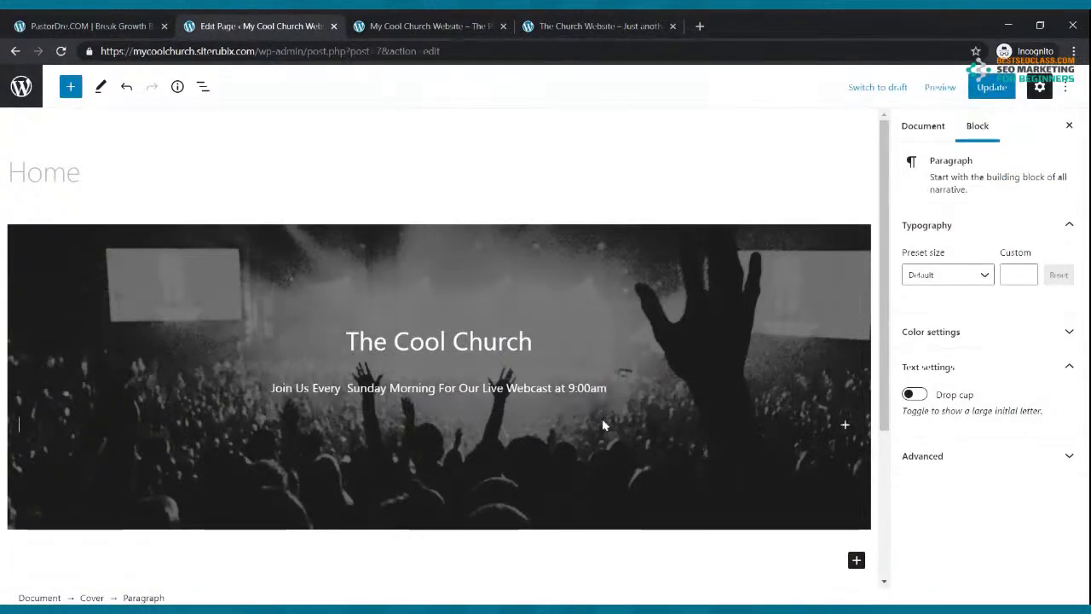
{"action": "left_click", "coordinate": [845, 426]}
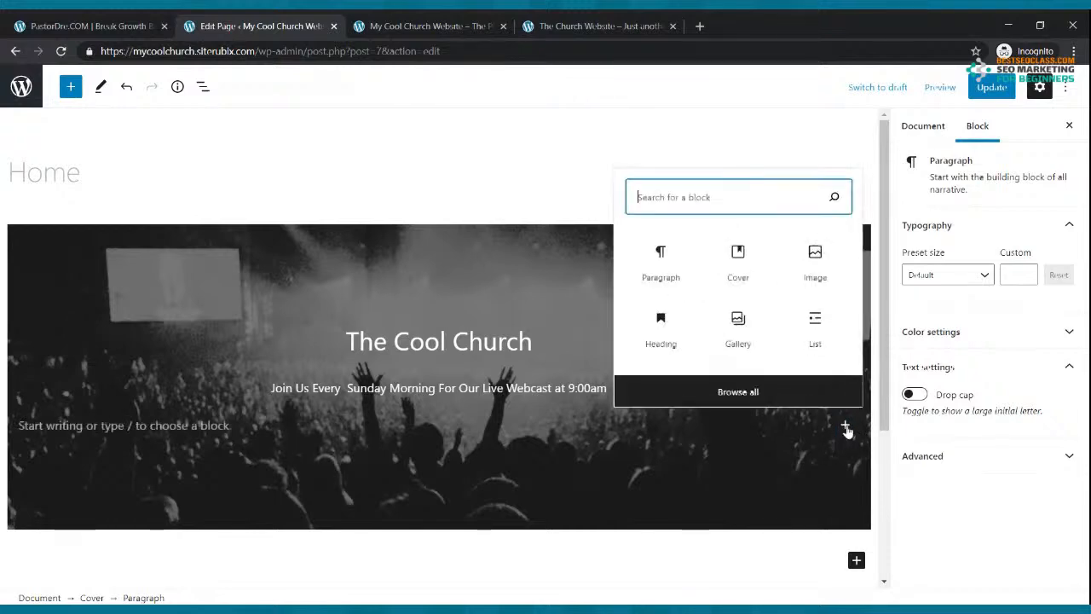
{"action": "type", "text": "b"}
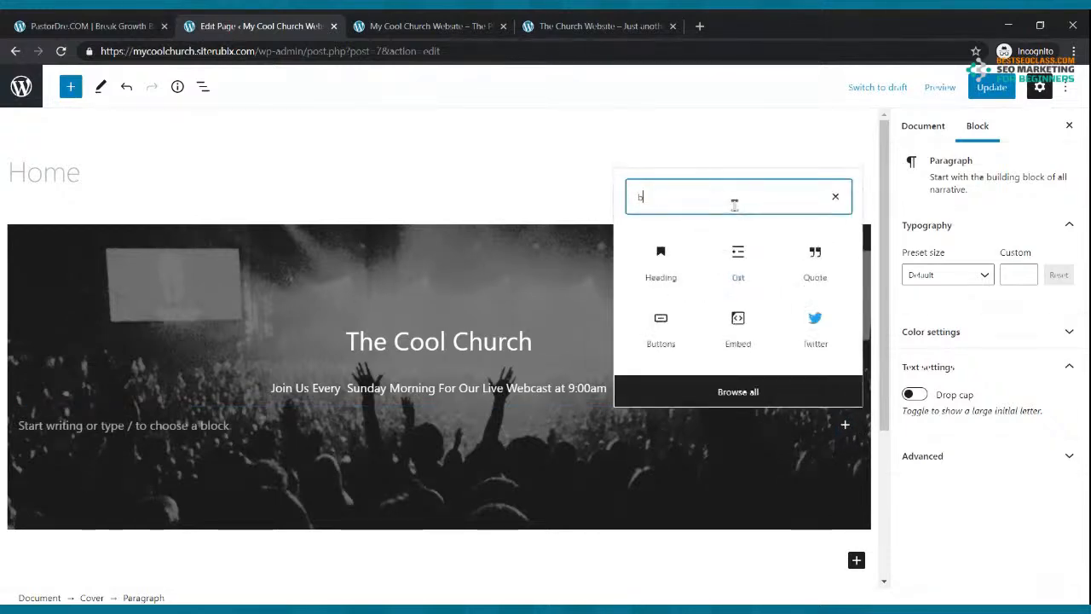
{"action": "type", "text": "utton"}
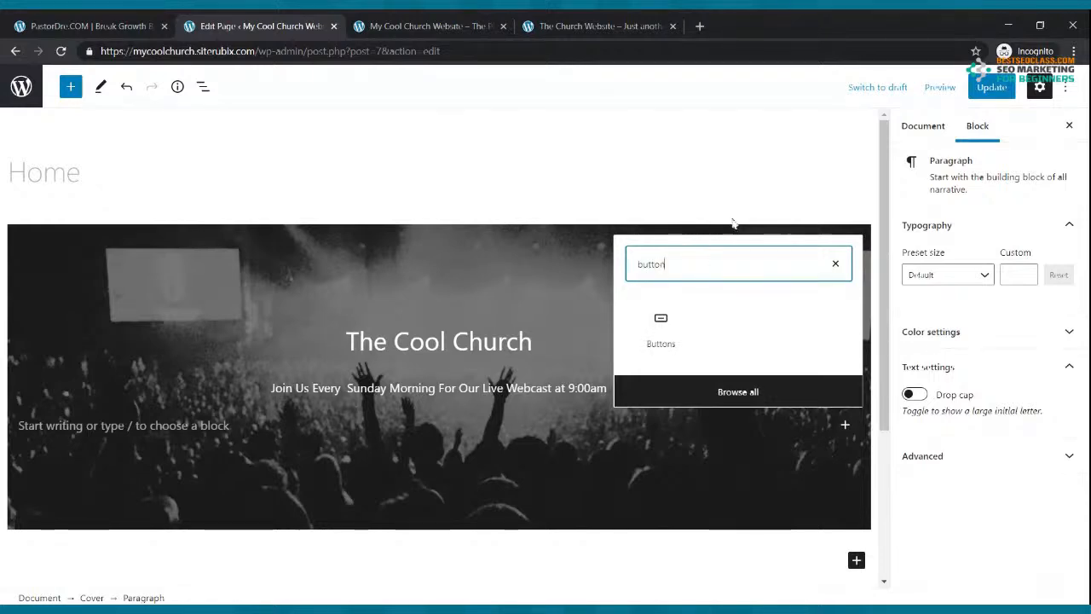
{"action": "left_click", "coordinate": [660, 328]}
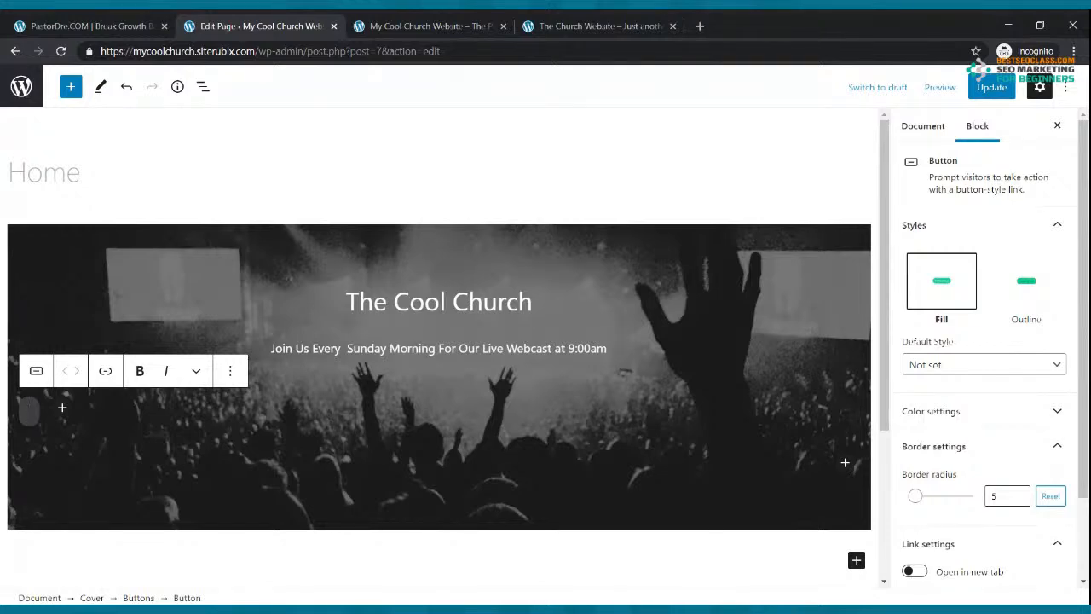
{"action": "type", "text": "Watch Now"}
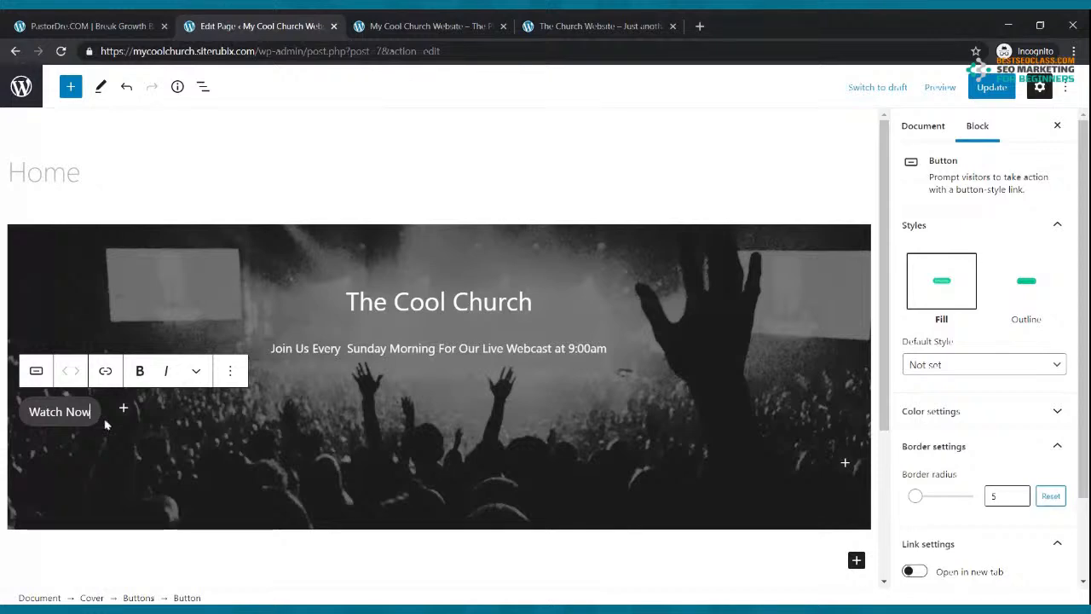
Step: Center-align the button group within the cover
{"action": "left_click", "coordinate": [105, 423]}
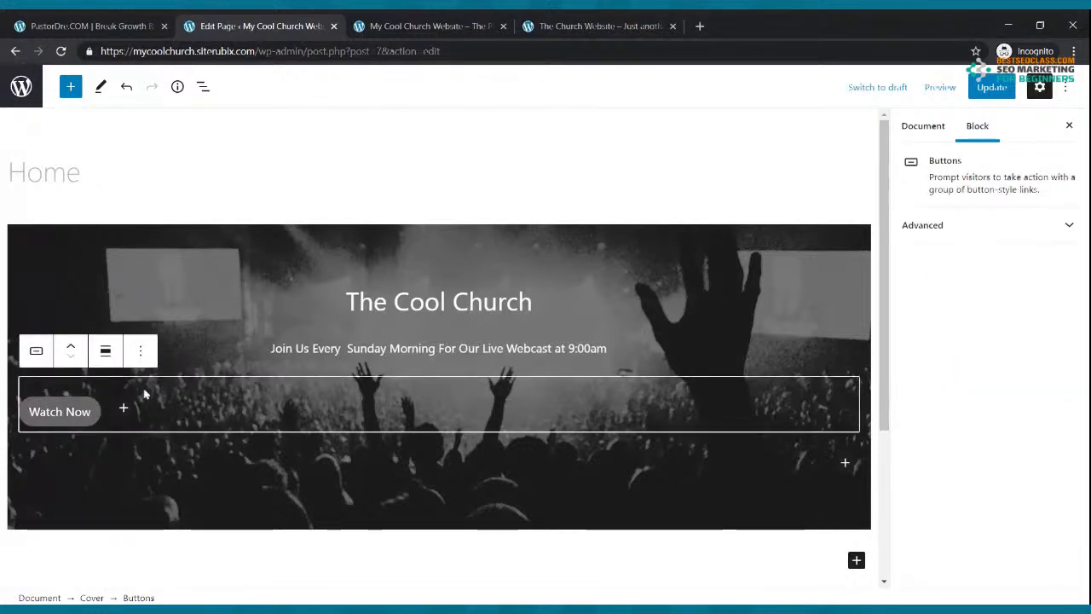
{"action": "left_click", "coordinate": [105, 352]}
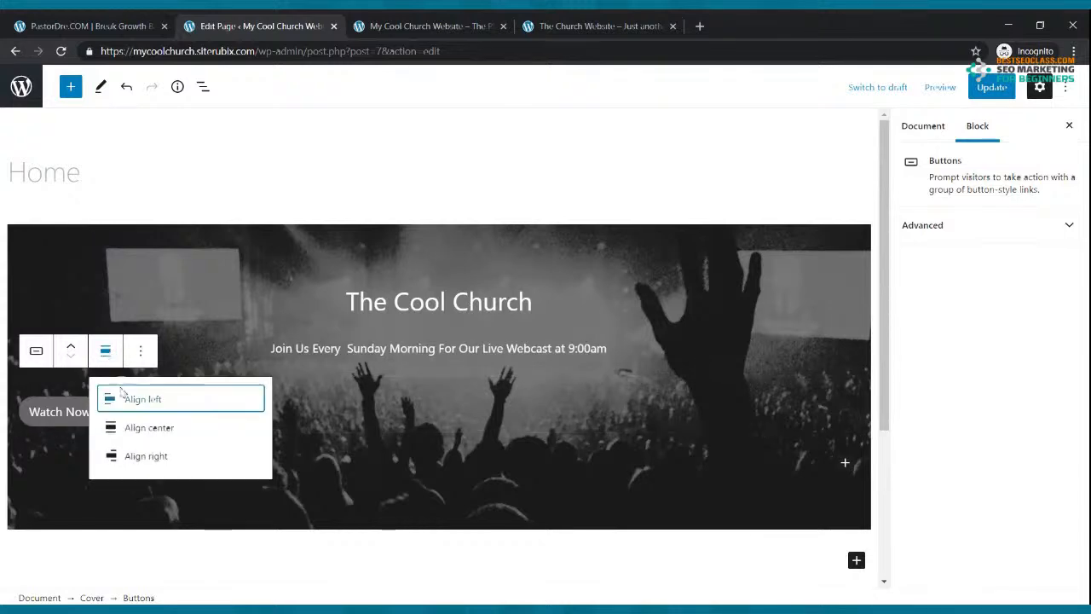
{"action": "left_click", "coordinate": [131, 431]}
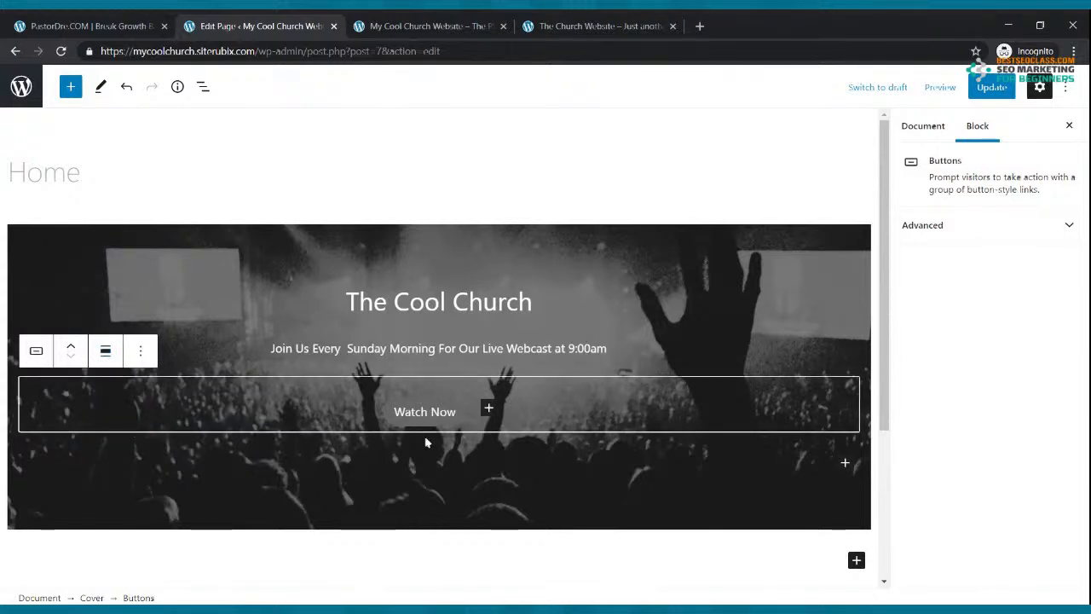
Step: Give the button white text and a Luminous vivid amber background, then update the page
{"action": "left_click", "coordinate": [435, 409]}
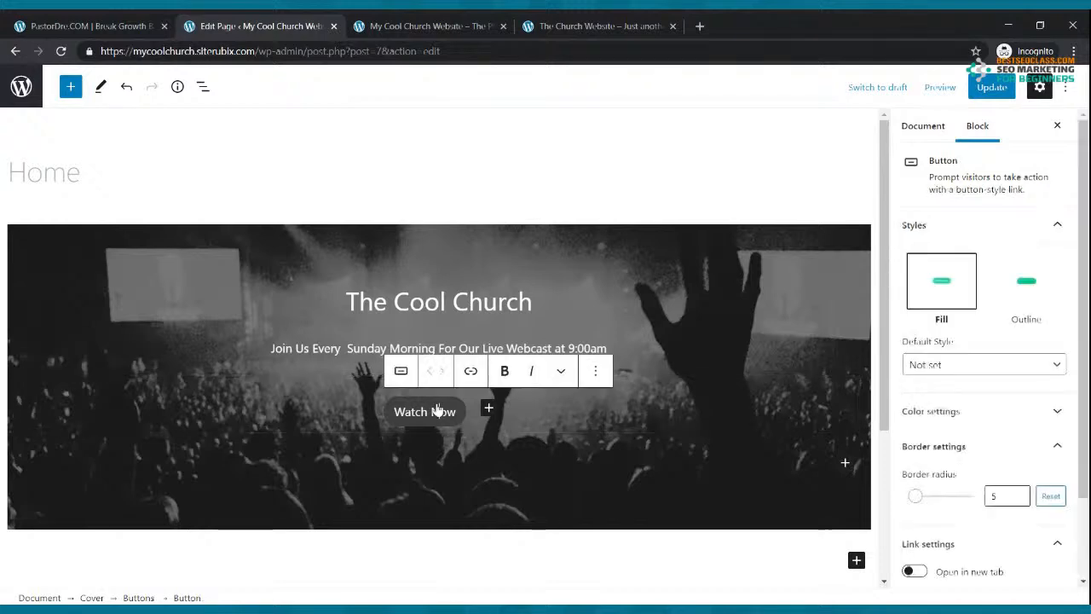
{"action": "scroll", "coordinate": [979, 421], "scroll_direction": "down", "scroll_amount": 2}
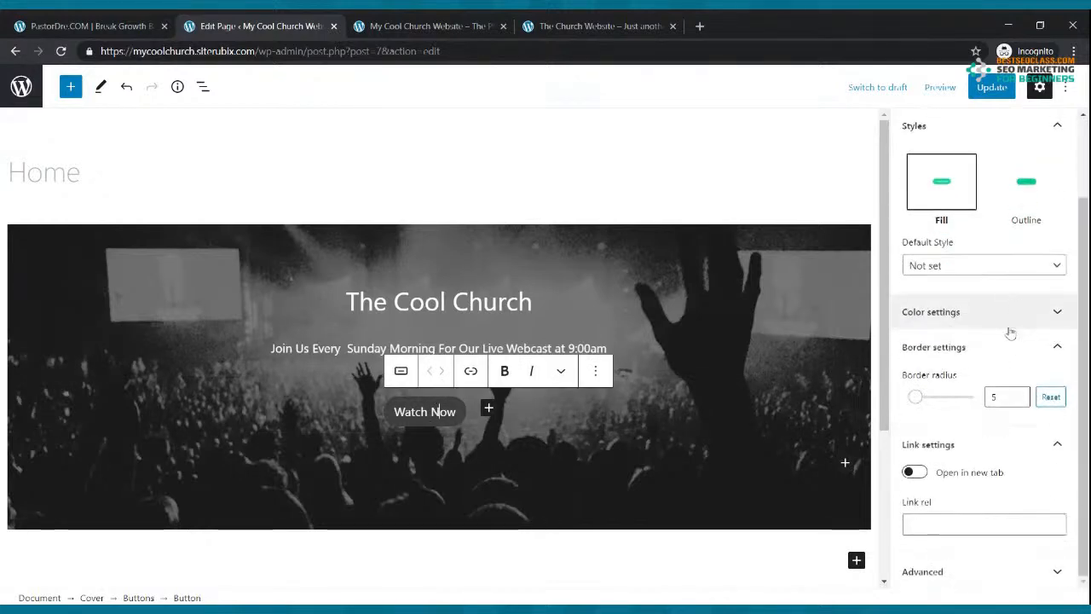
{"action": "left_click", "coordinate": [1004, 317]}
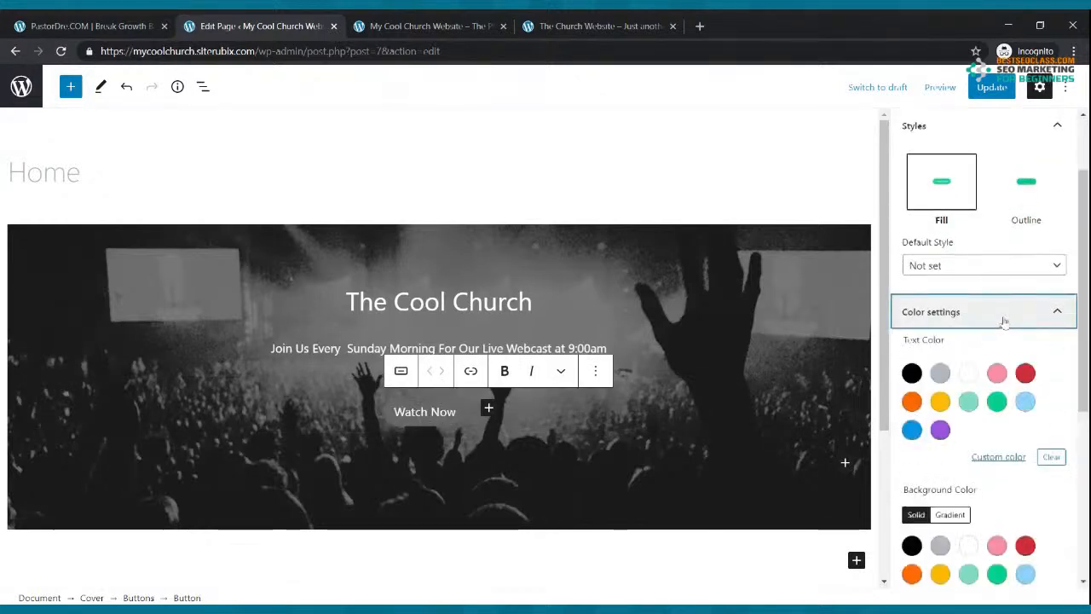
{"action": "left_click", "coordinate": [969, 374]}
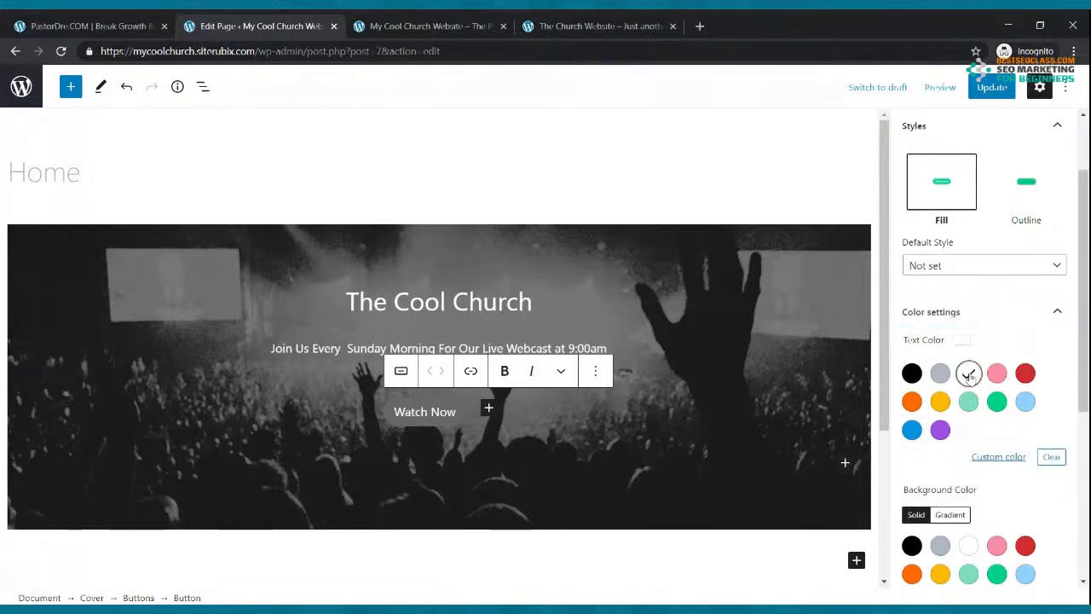
{"action": "left_click", "coordinate": [940, 575]}
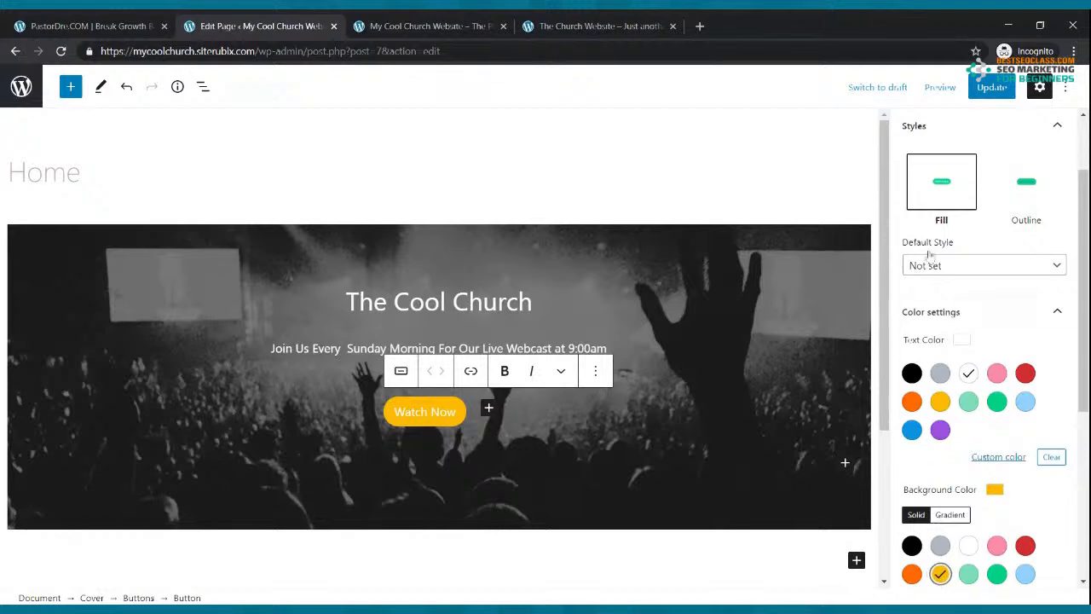
{"action": "left_click", "coordinate": [991, 88]}
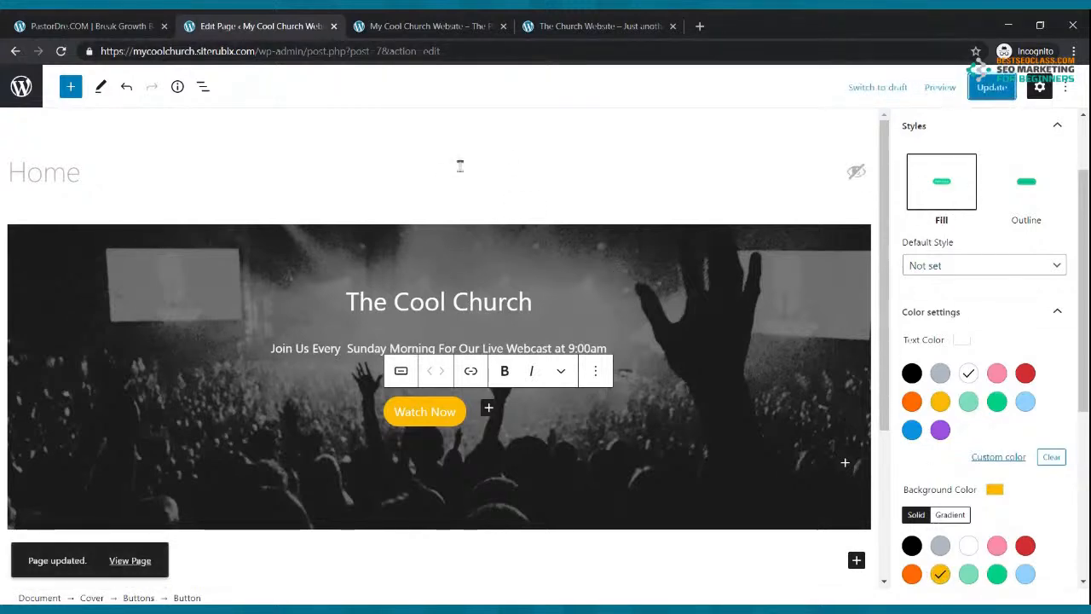
Step: Reload the live Home page and compare its button with the example site's Watch Live button
{"action": "left_click", "coordinate": [423, 26]}
{"action": "mouse_move", "coordinate": [41, 78]}
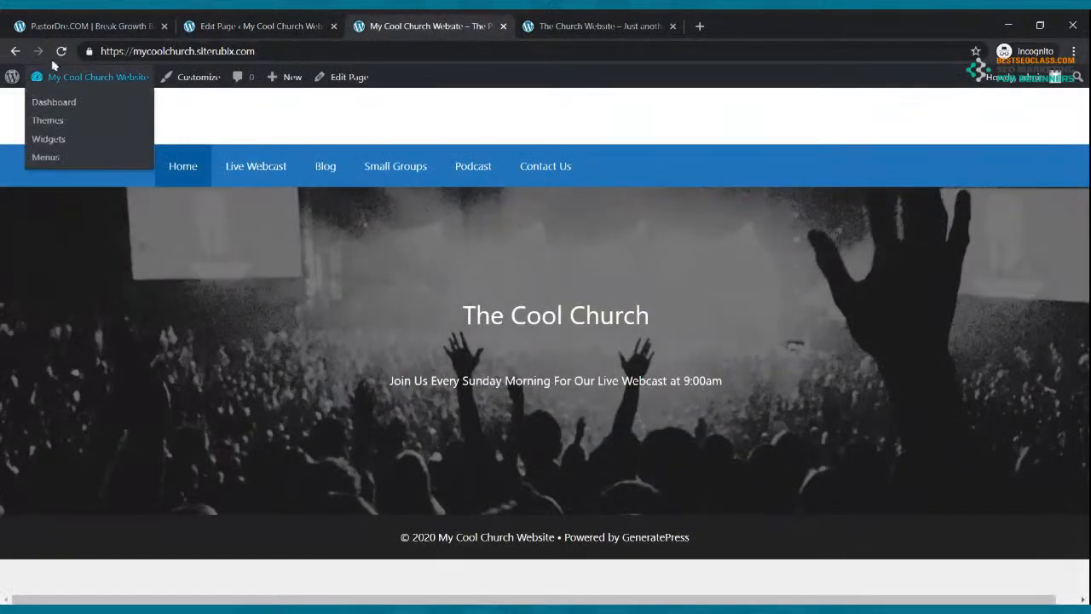
{"action": "left_click", "coordinate": [62, 51]}
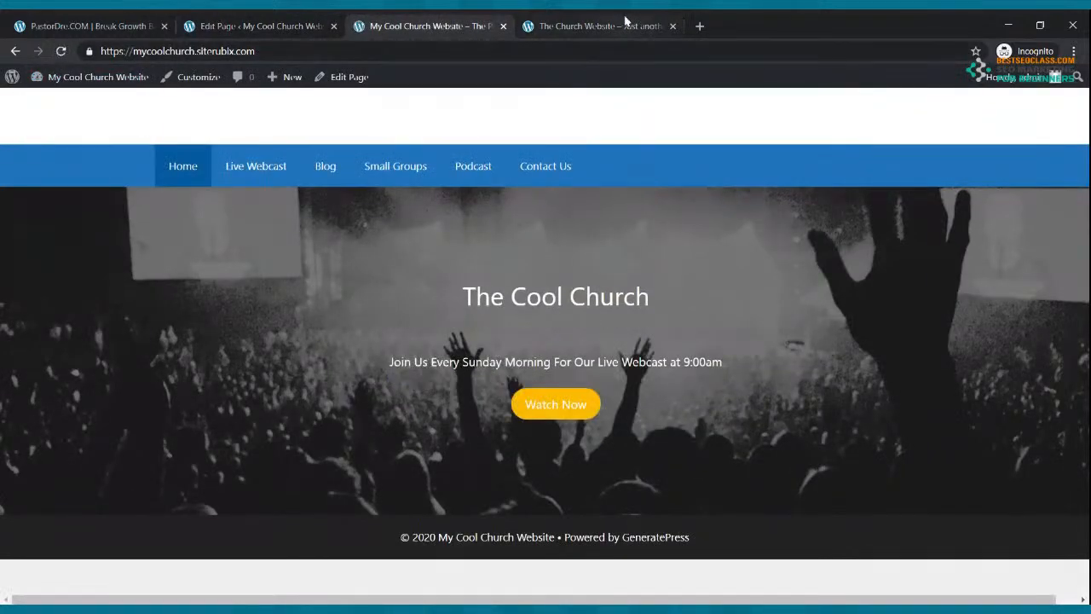
{"action": "left_click", "coordinate": [626, 23]}
{"action": "left_click", "coordinate": [431, 26]}
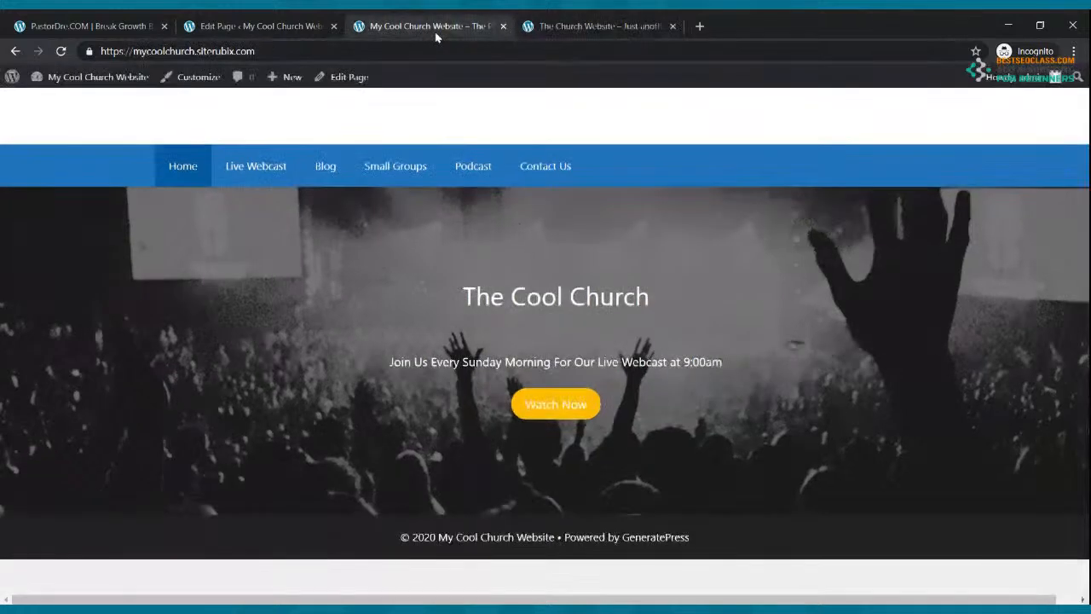
{"action": "left_click", "coordinate": [601, 25]}
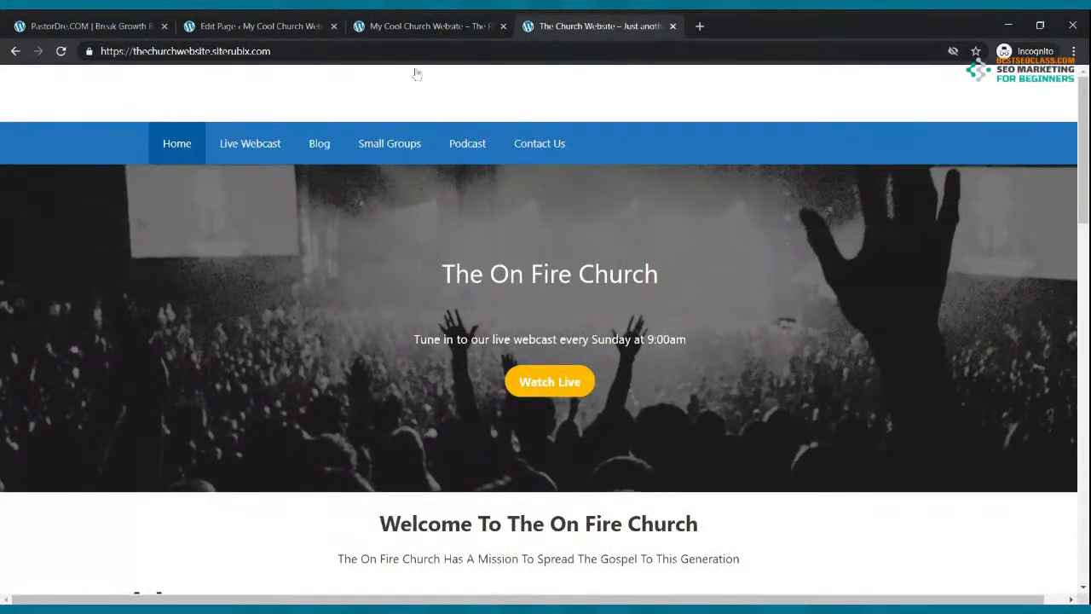
{"action": "left_click", "coordinate": [375, 25]}
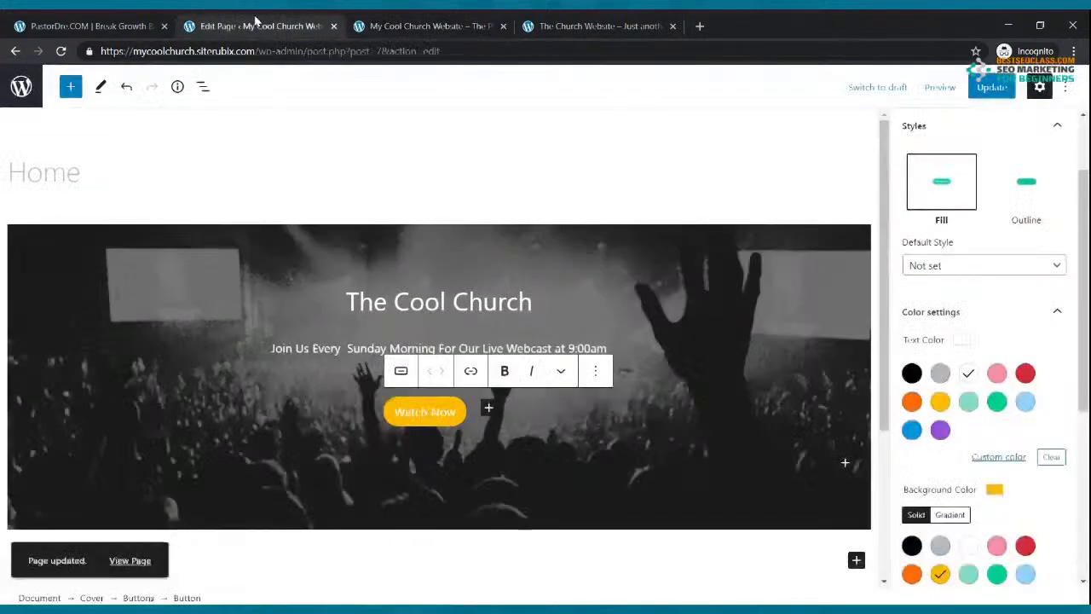
Step: Make the "Watch Now" button label bold and update the page
{"action": "left_click", "coordinate": [256, 26]}
{"action": "left_click_drag", "start_coordinate": [465, 413], "coordinate": [396, 421]}
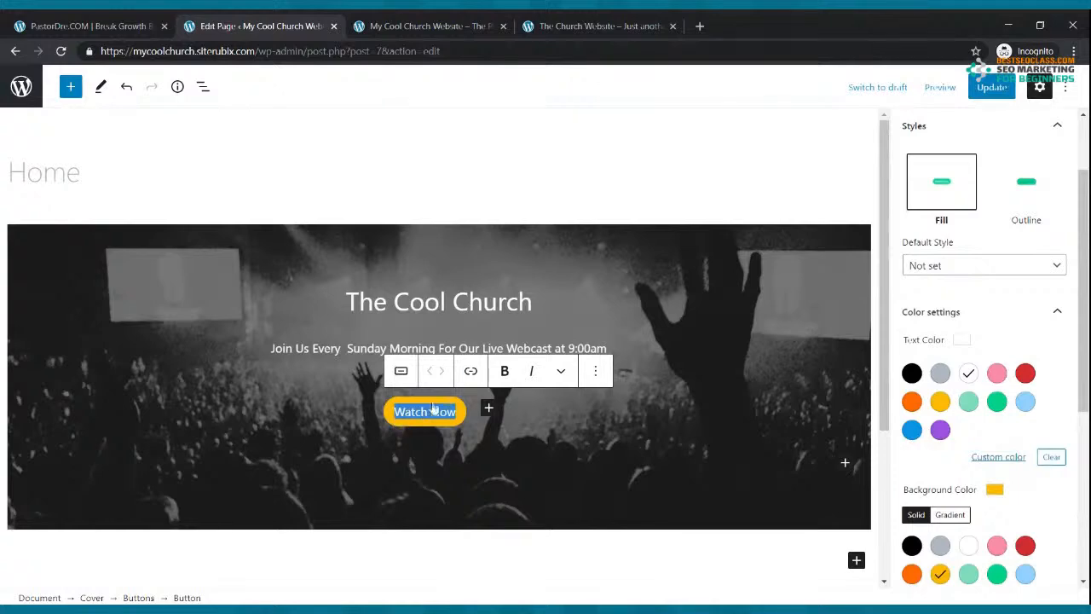
{"action": "left_click", "coordinate": [504, 371]}
{"action": "left_click", "coordinate": [991, 87]}
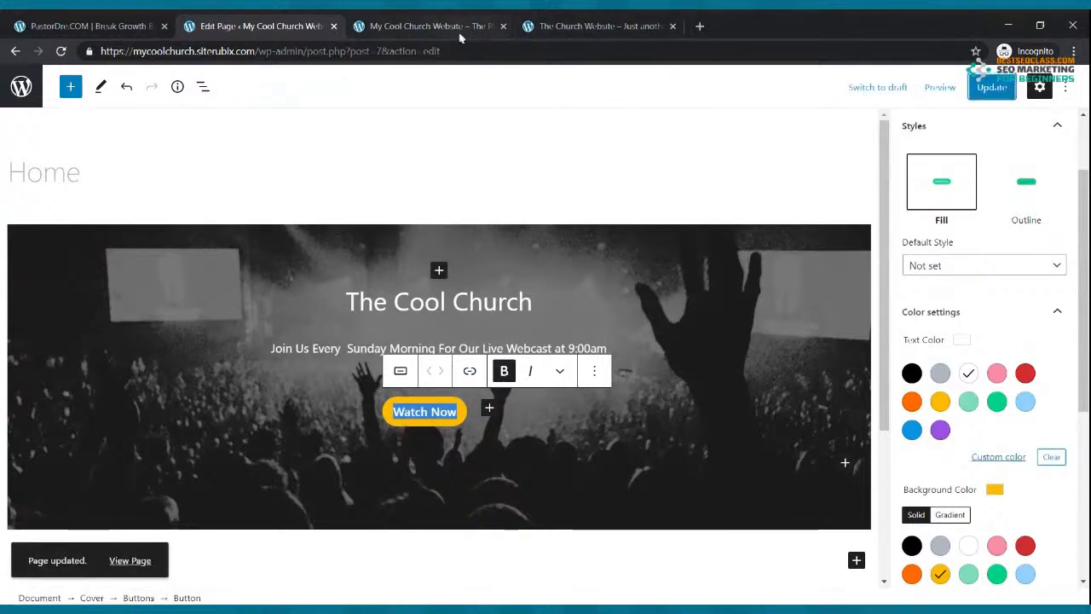
Step: Reload the live Home page and compare its hero and button with the example site's Home page
{"action": "left_click", "coordinate": [447, 29]}
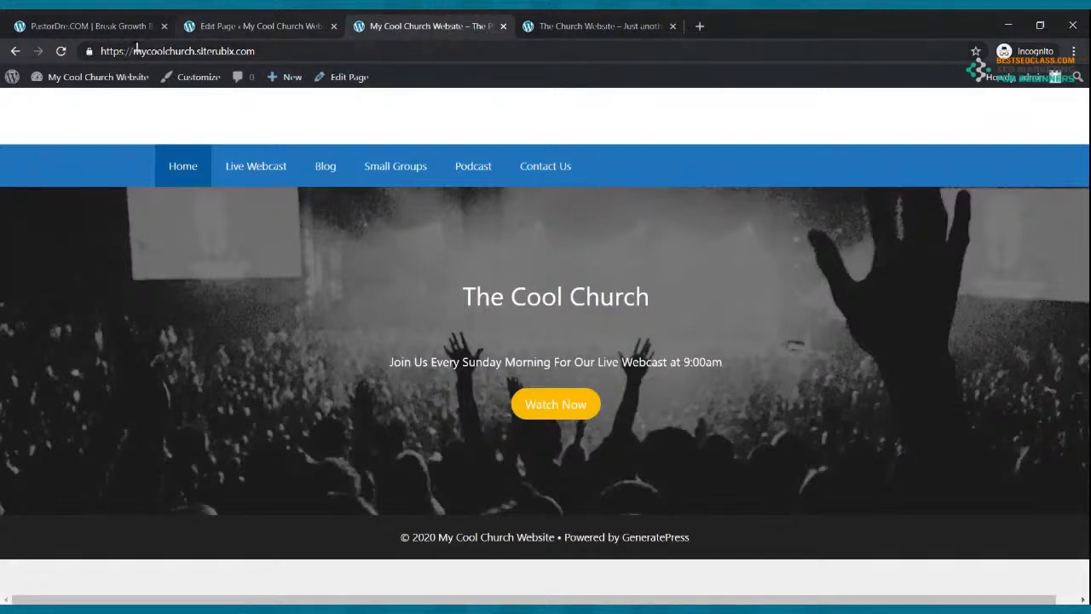
{"action": "left_click", "coordinate": [61, 51]}
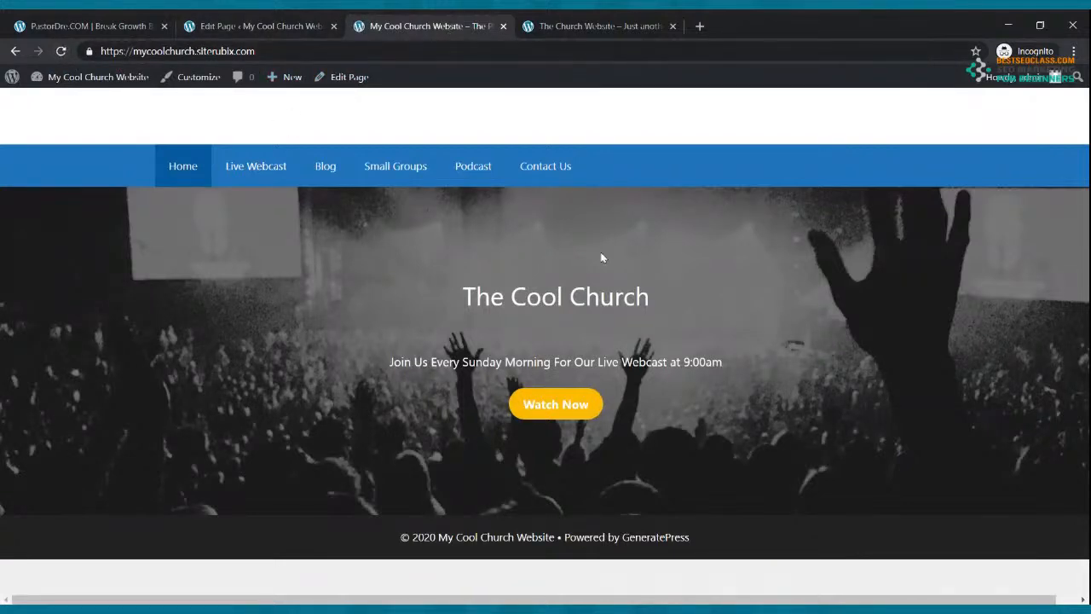
{"action": "left_click", "coordinate": [580, 26]}
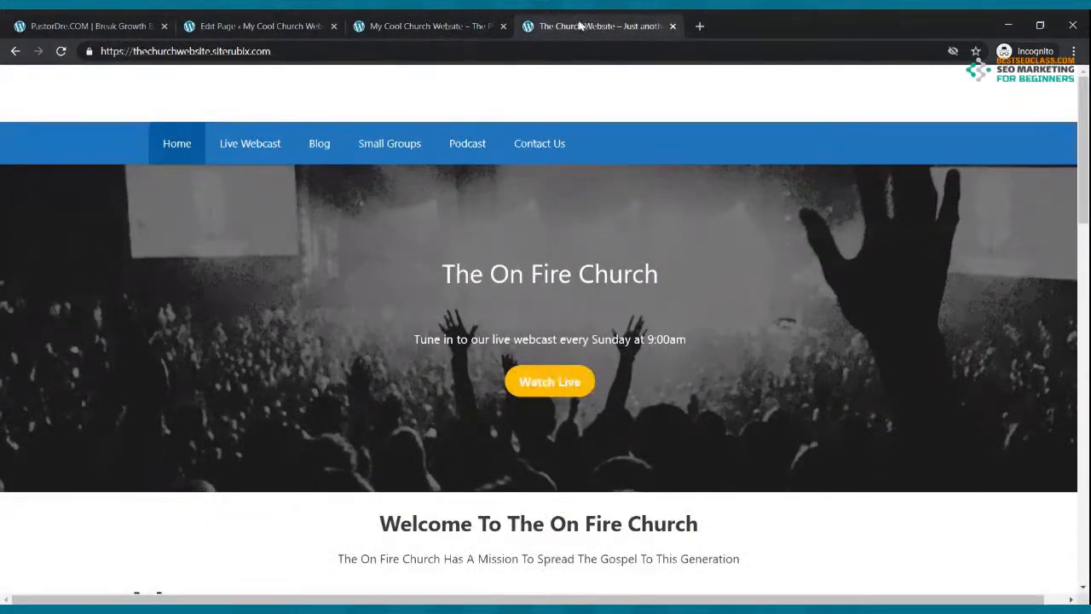
{"action": "left_click", "coordinate": [423, 29]}
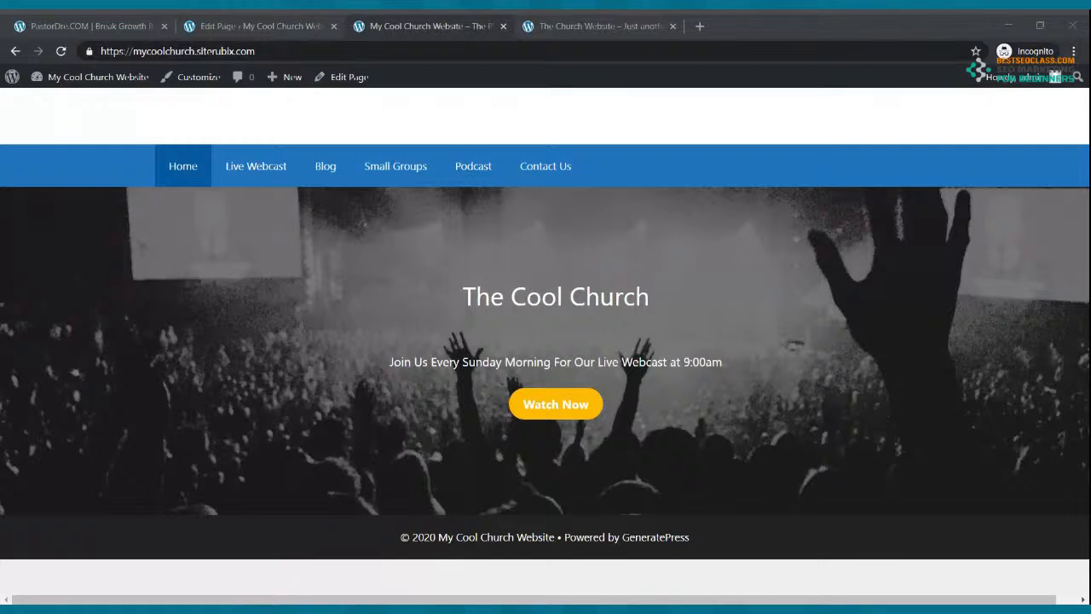
{"action": "left_click", "coordinate": [317, 299]}
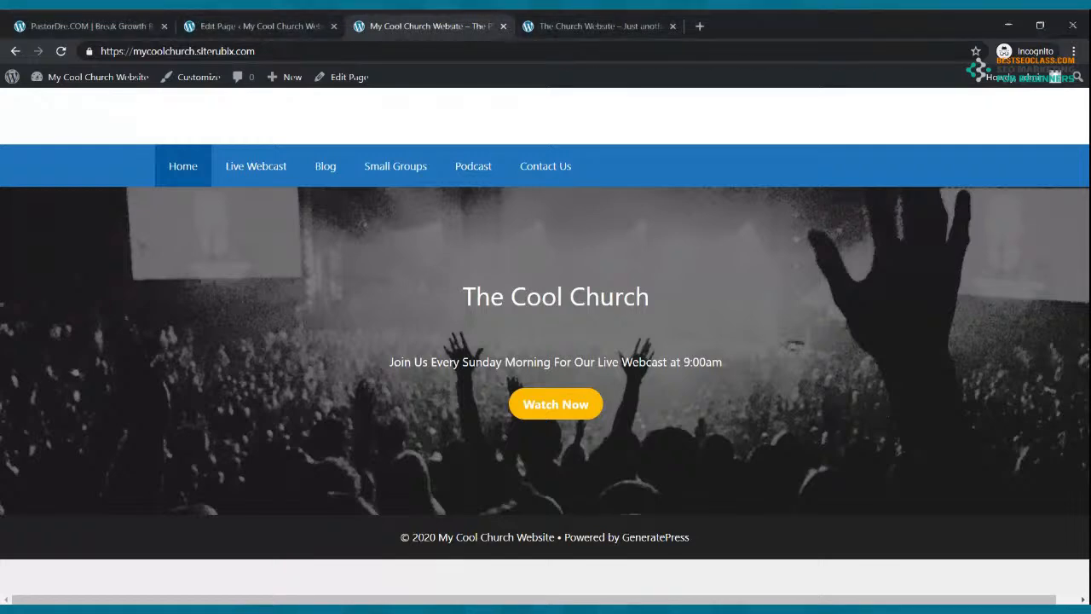
{"action": "left_click", "coordinate": [578, 26]}
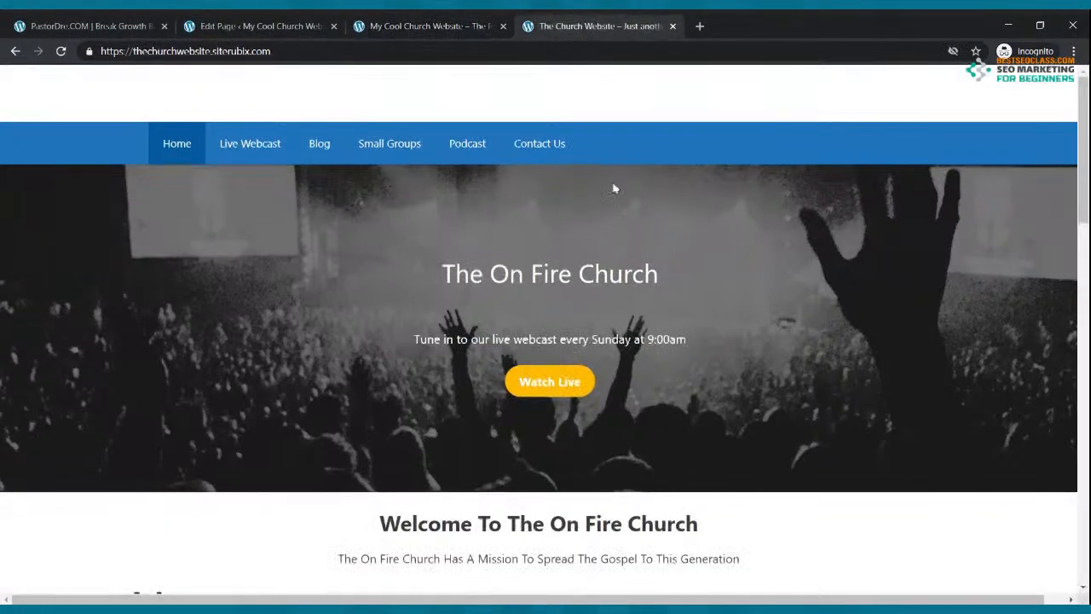
{"action": "scroll", "coordinate": [596, 247], "scroll_direction": "down", "scroll_amount": 3}
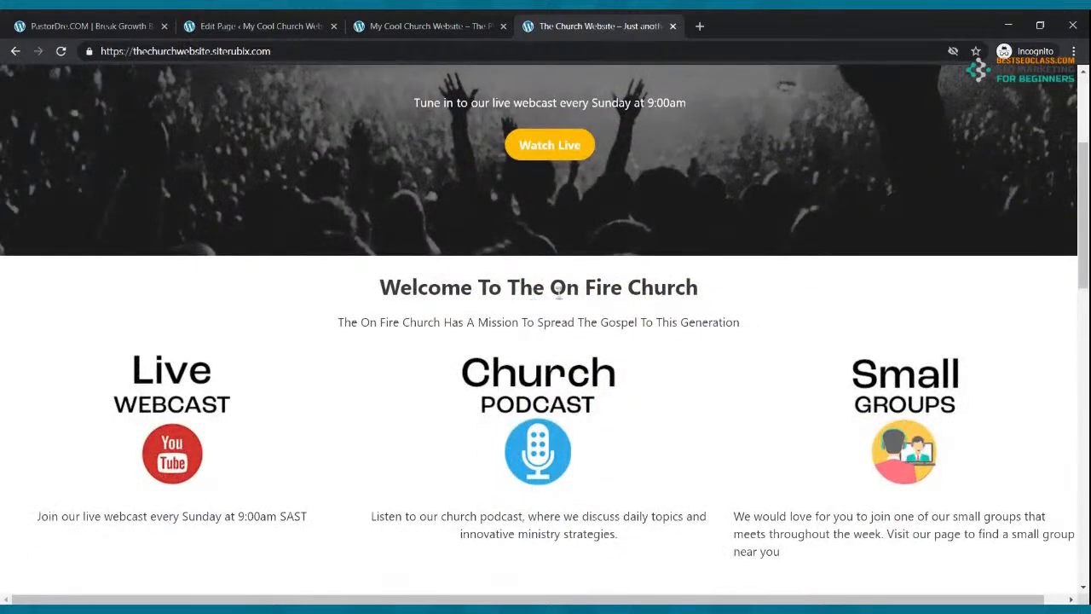
{"action": "scroll", "coordinate": [579, 298], "scroll_direction": "up", "scroll_amount": 3}
{"action": "left_click", "coordinate": [390, 25]}
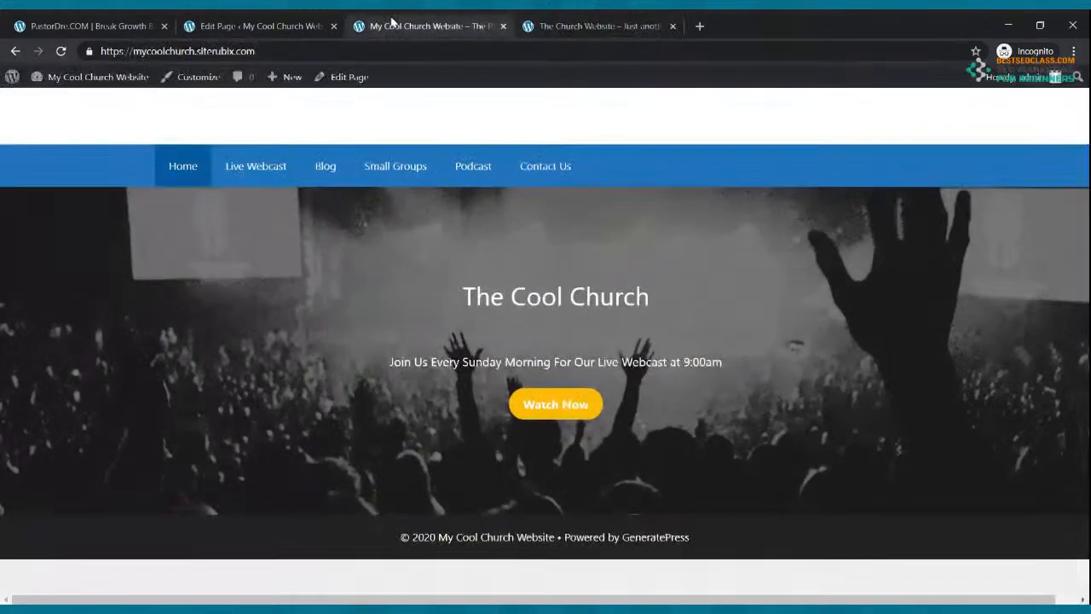
Step: Update the Home page again and reopen it in the block editor from the Pages list
{"action": "left_click", "coordinate": [260, 26]}
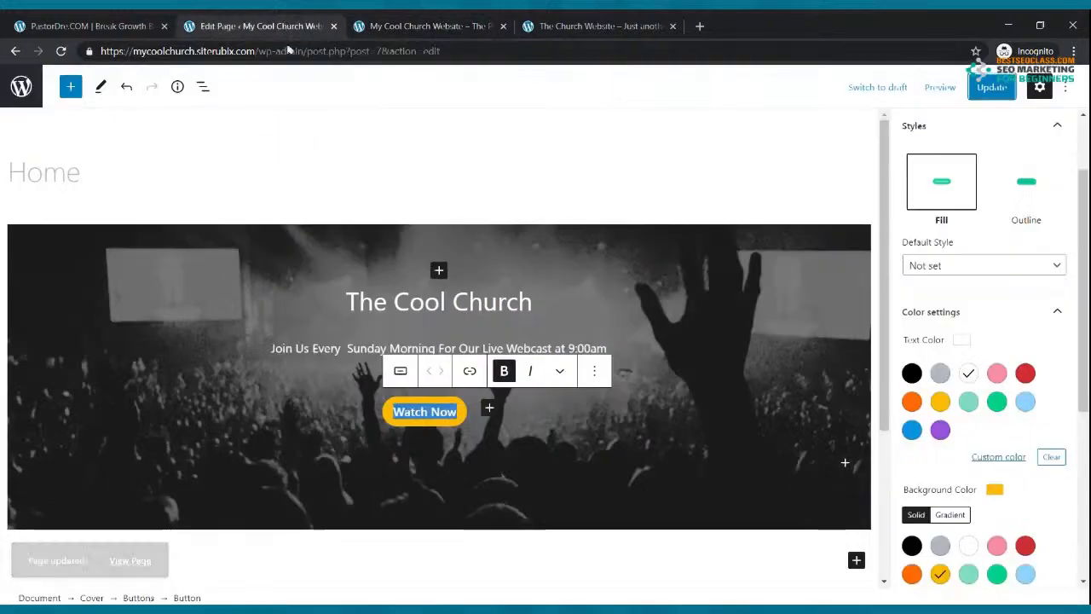
{"action": "left_click", "coordinate": [992, 87]}
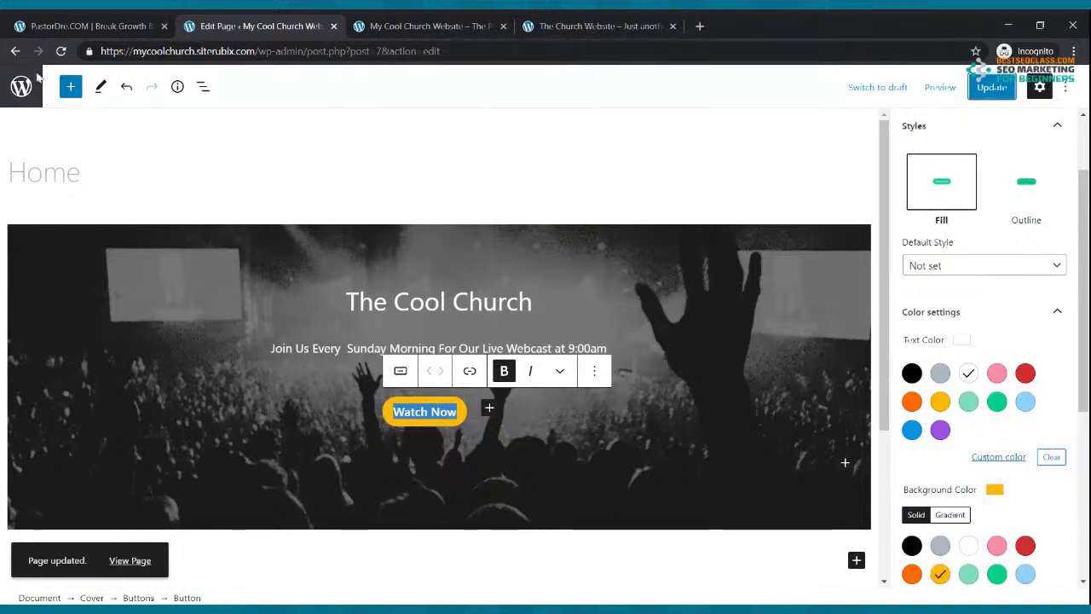
{"action": "left_click", "coordinate": [15, 52]}
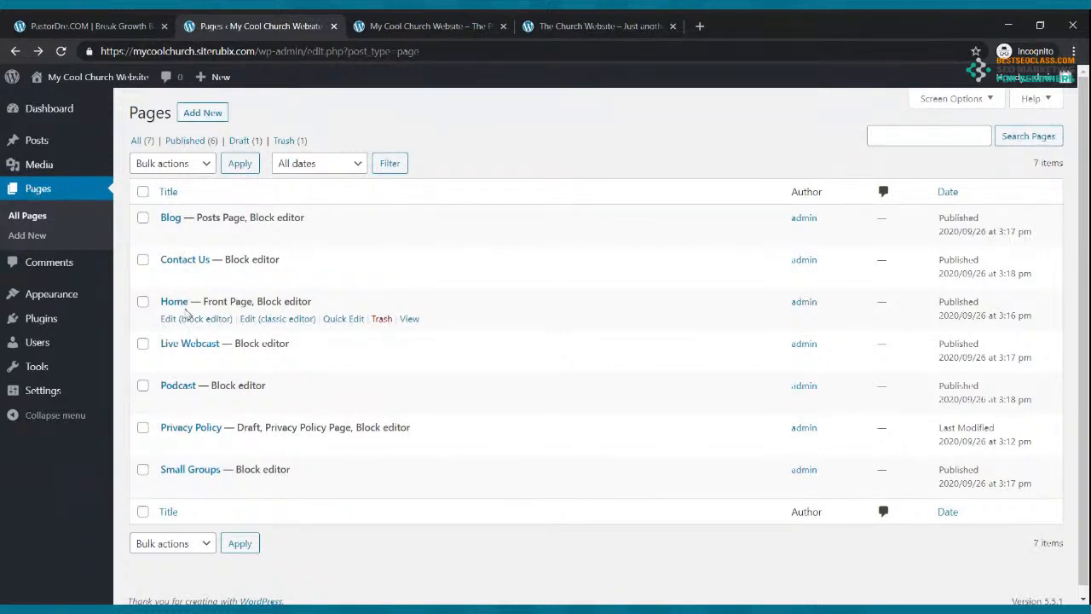
{"action": "left_click", "coordinate": [188, 320]}
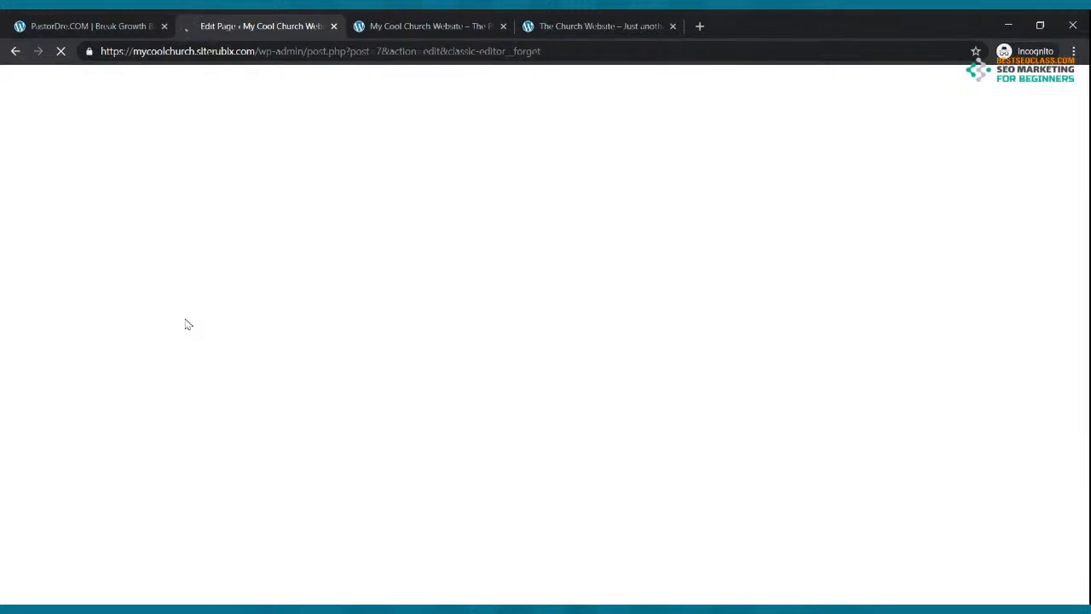
Step: Switch between the example site and the live Home page to compare their hero sections
{"action": "left_click", "coordinate": [582, 26]}
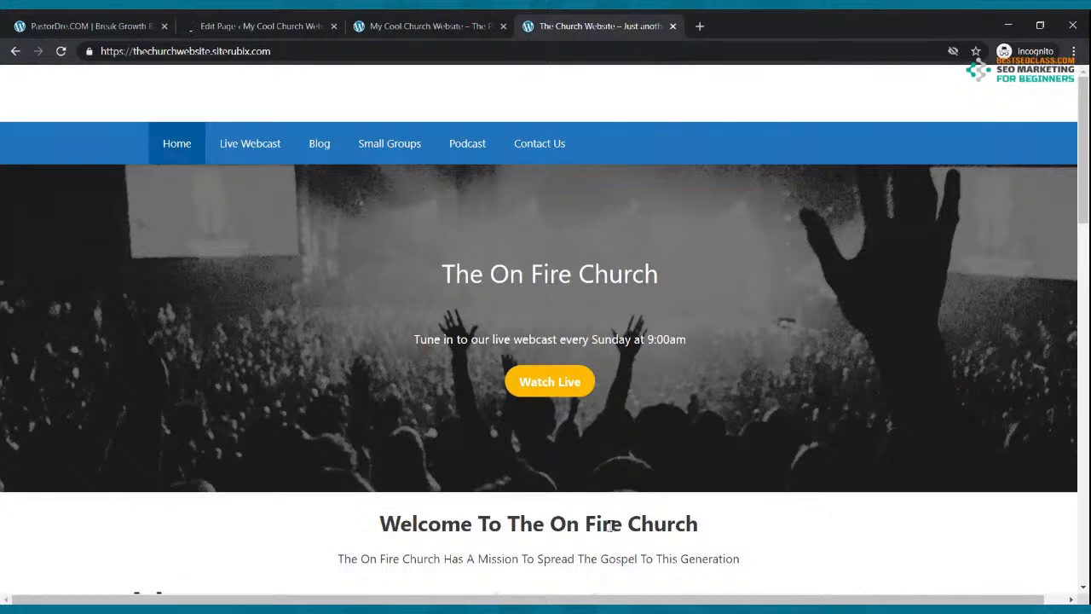
{"action": "left_click", "coordinate": [445, 26]}
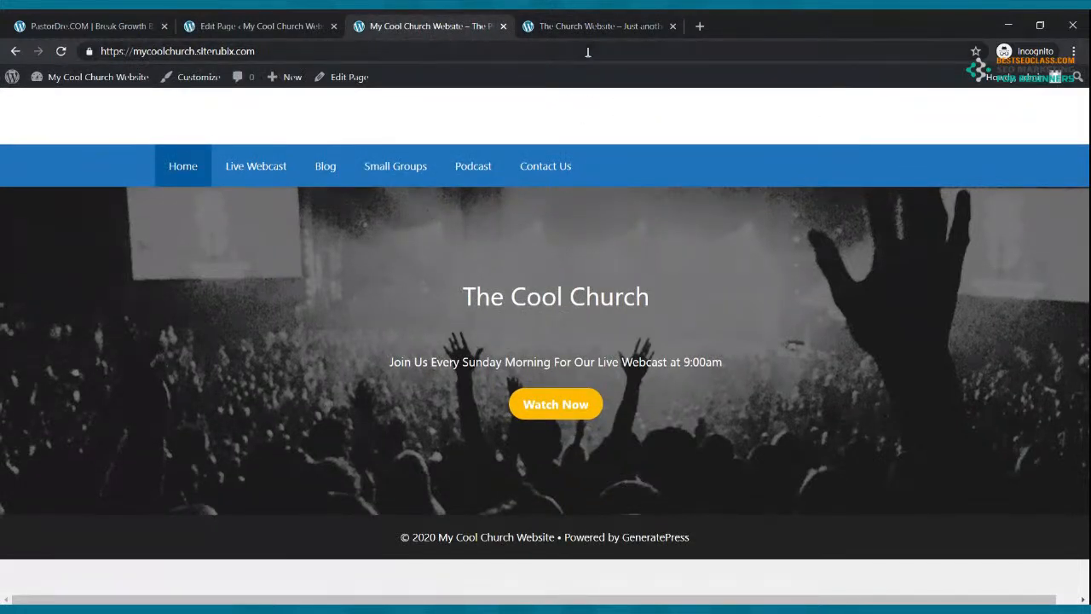
{"action": "left_click", "coordinate": [587, 26]}
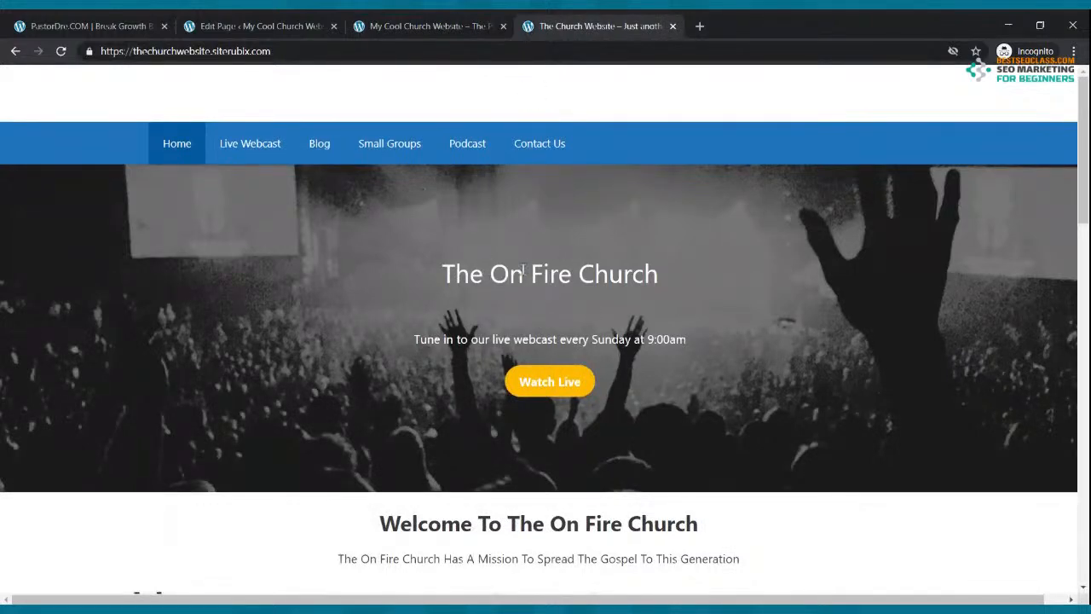
{"action": "left_click", "coordinate": [435, 27]}
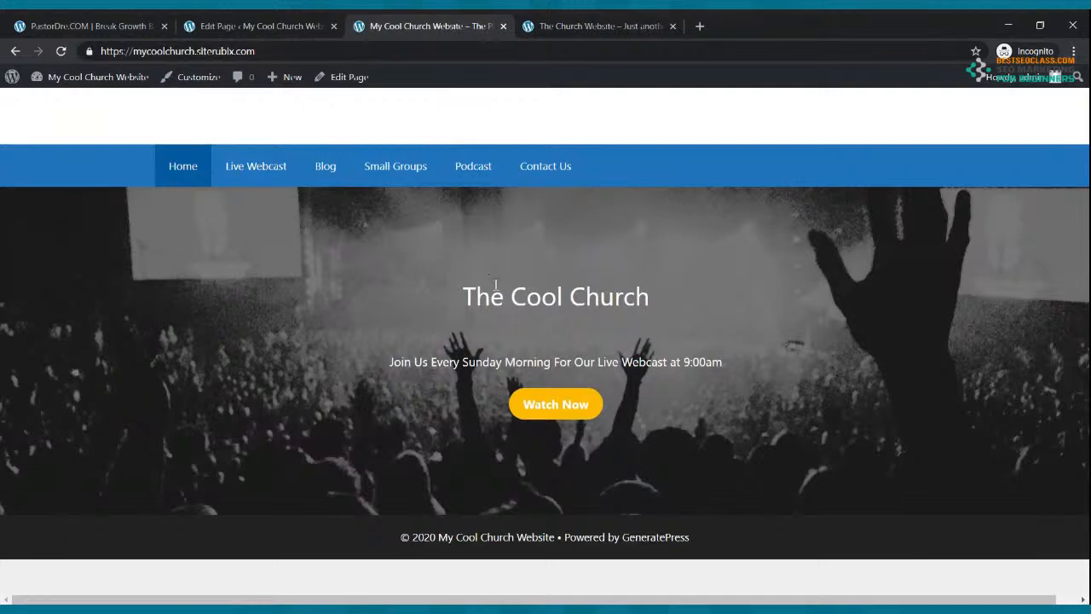
Step: Select the hero title "The Cool Church" in the block editor and make it bold
{"action": "left_click", "coordinate": [288, 24]}
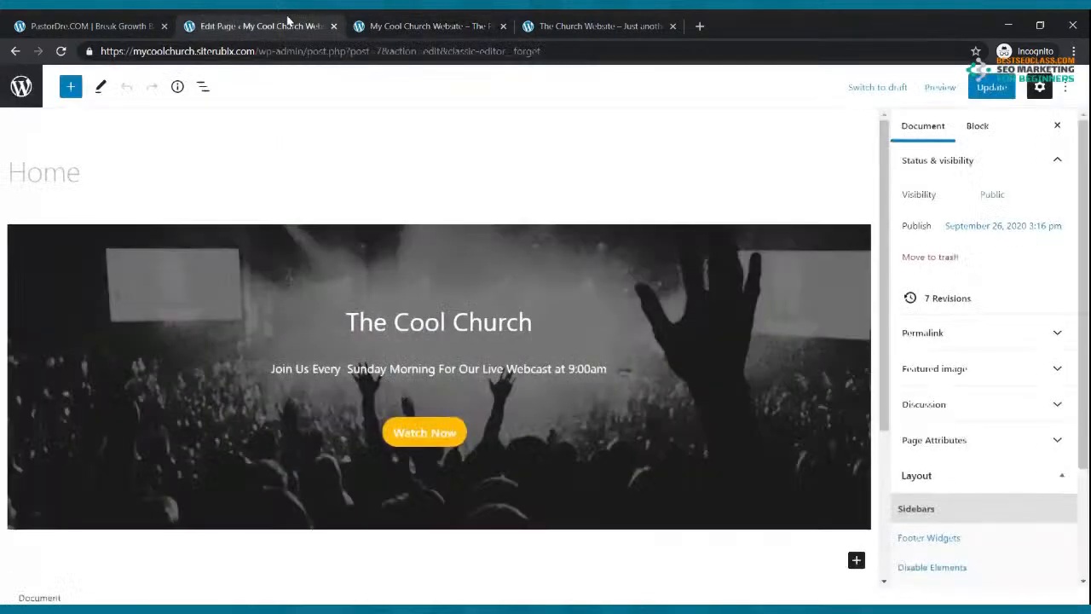
{"action": "left_click_drag", "start_coordinate": [351, 320], "coordinate": [526, 318]}
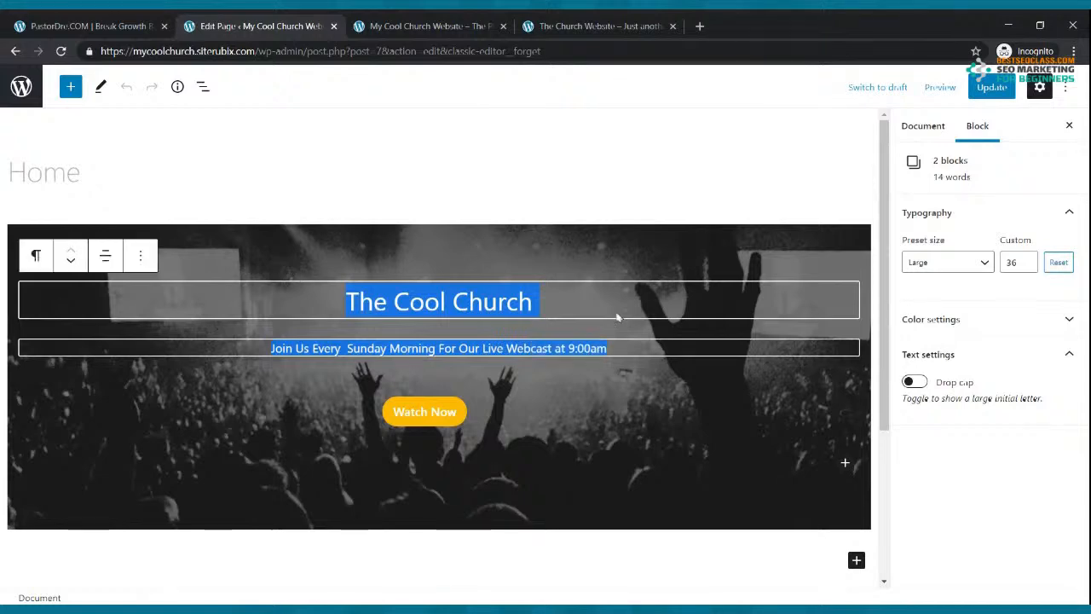
{"action": "left_click", "coordinate": [543, 298]}
{"action": "left_click_drag", "start_coordinate": [543, 297], "coordinate": [365, 300]}
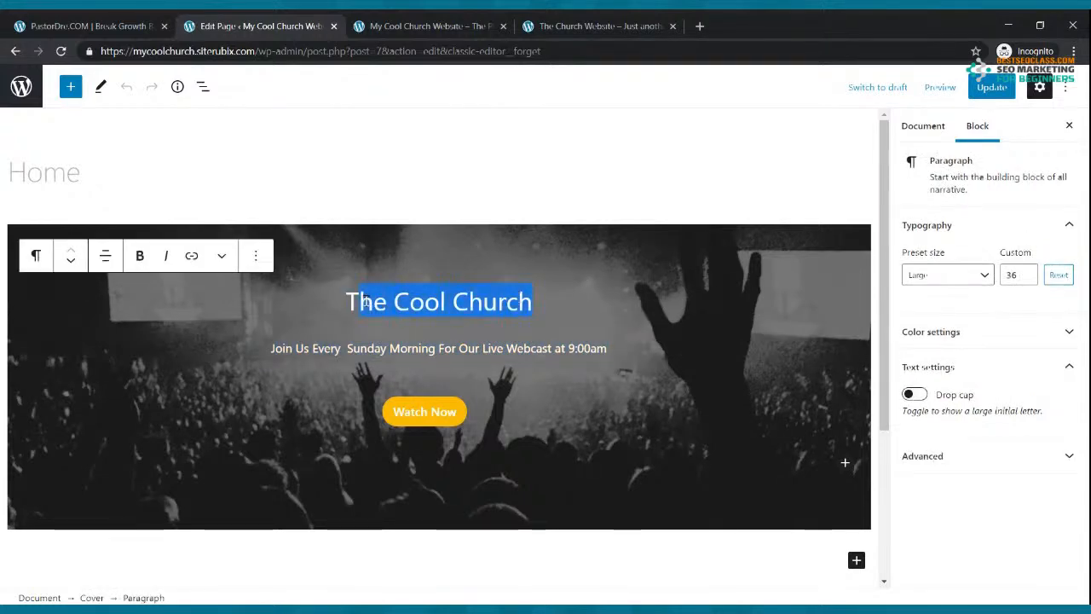
{"action": "left_click", "coordinate": [140, 256]}
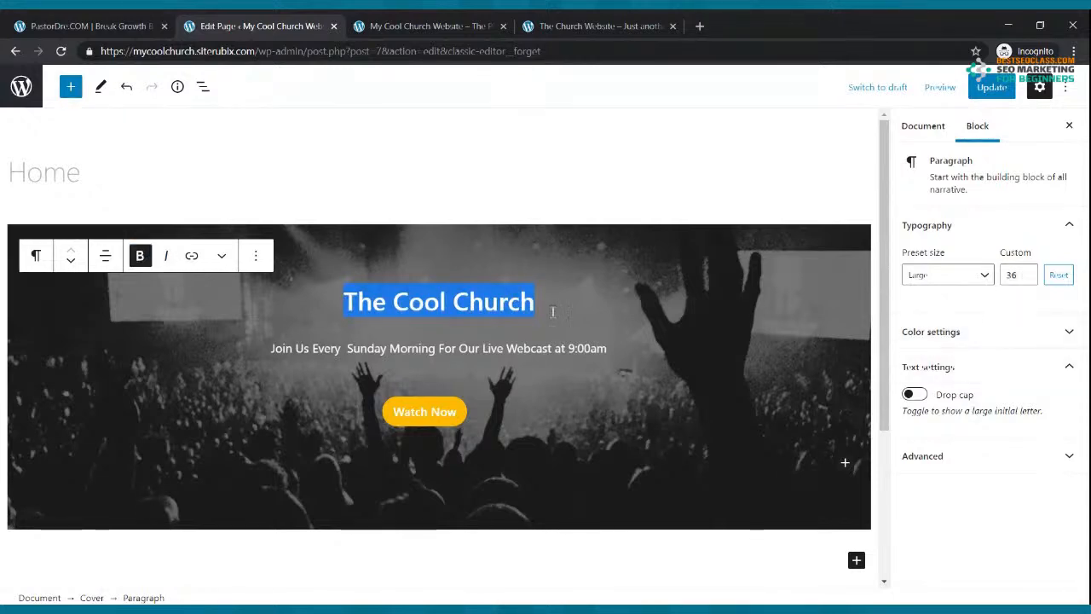
Step: Set the hero title's custom font size to 45 and update the page
{"action": "left_click", "coordinate": [1027, 273]}
{"action": "left_click", "coordinate": [1027, 273]}
{"action": "left_click", "coordinate": [1027, 273]}
{"action": "left_click", "coordinate": [1027, 272]}
{"action": "left_click", "coordinate": [1027, 272]}
{"action": "left_click", "coordinate": [1027, 272]}
{"action": "left_click", "coordinate": [1027, 272]}
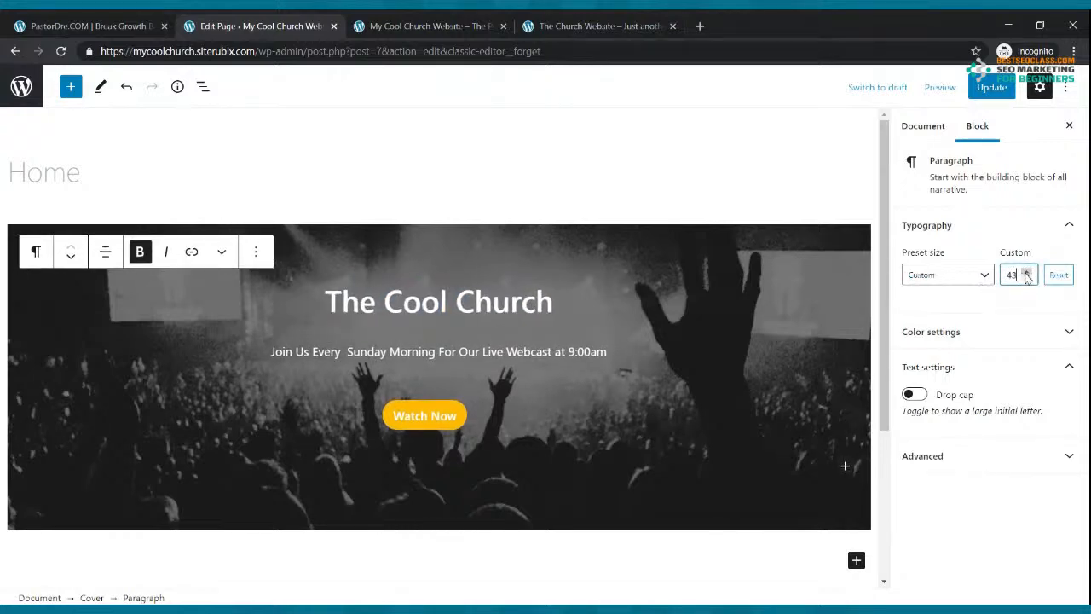
{"action": "left_click", "coordinate": [1027, 273]}
{"action": "left_click", "coordinate": [1027, 273]}
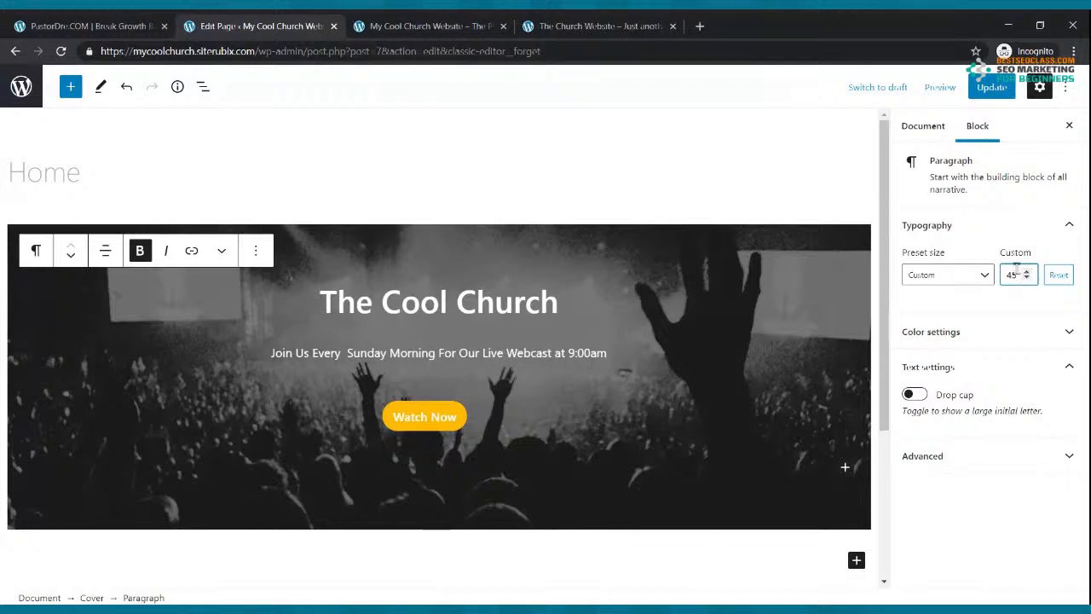
{"action": "left_click", "coordinate": [991, 88]}
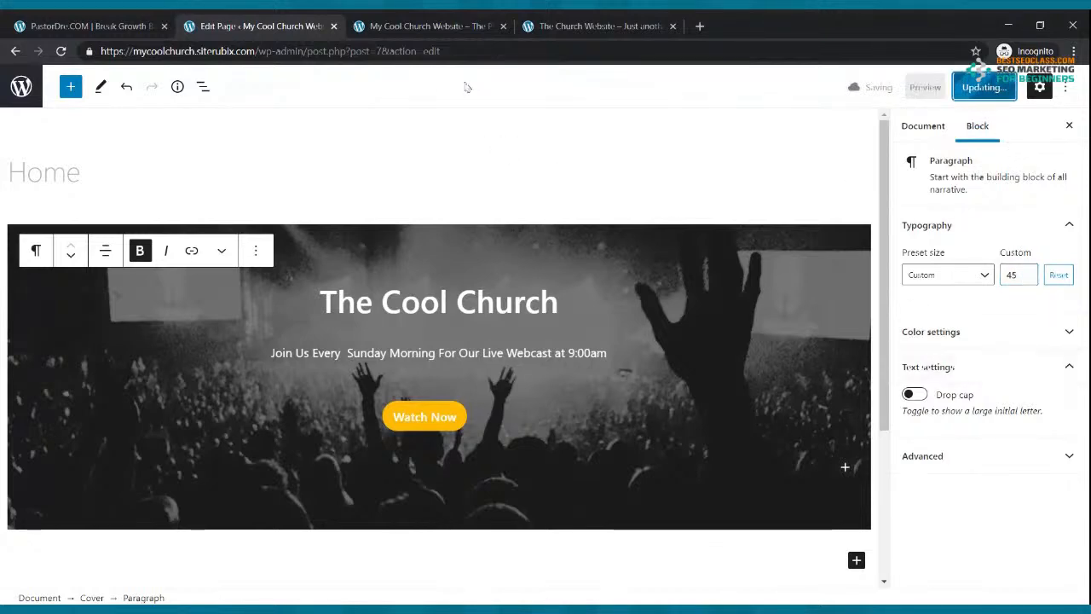
Step: Reload the live Home page and compare its hero title with the example site's Home page
{"action": "left_click", "coordinate": [434, 26]}
{"action": "left_click", "coordinate": [60, 51]}
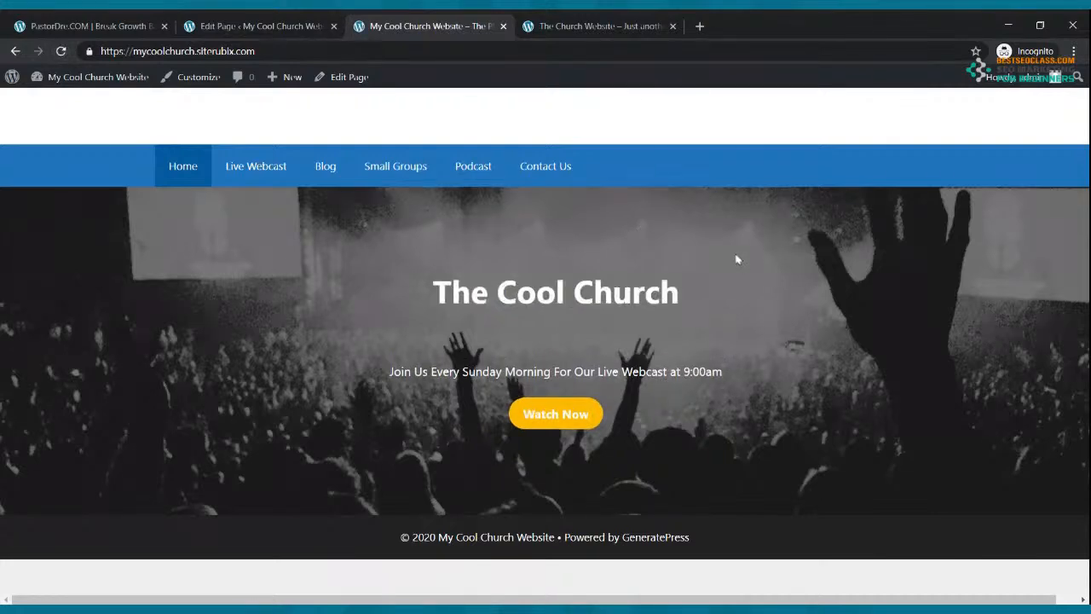
{"action": "left_click", "coordinate": [222, 25]}
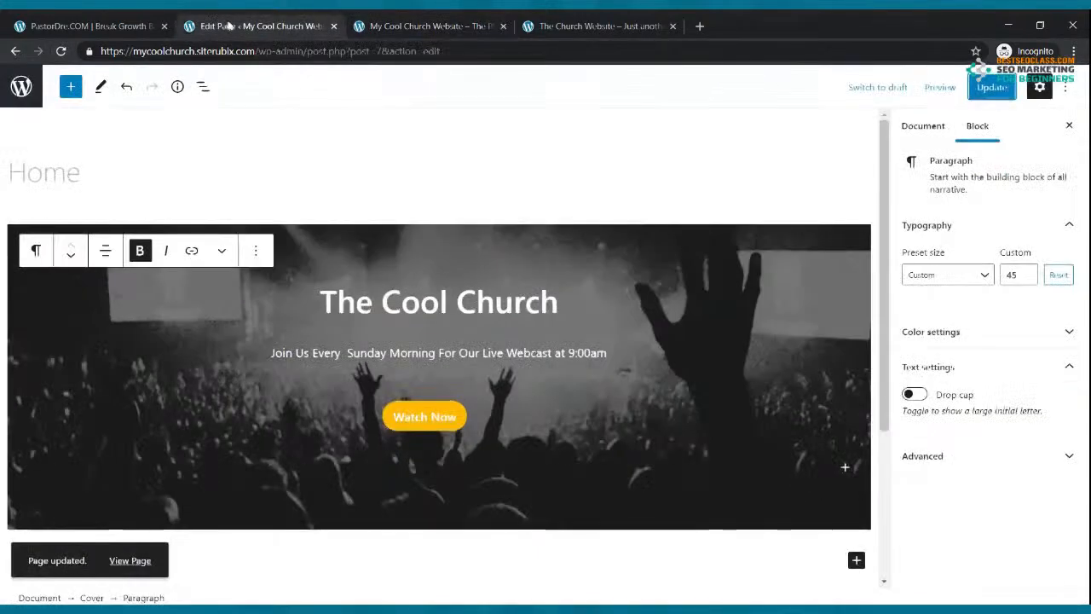
{"action": "left_click", "coordinate": [648, 25]}
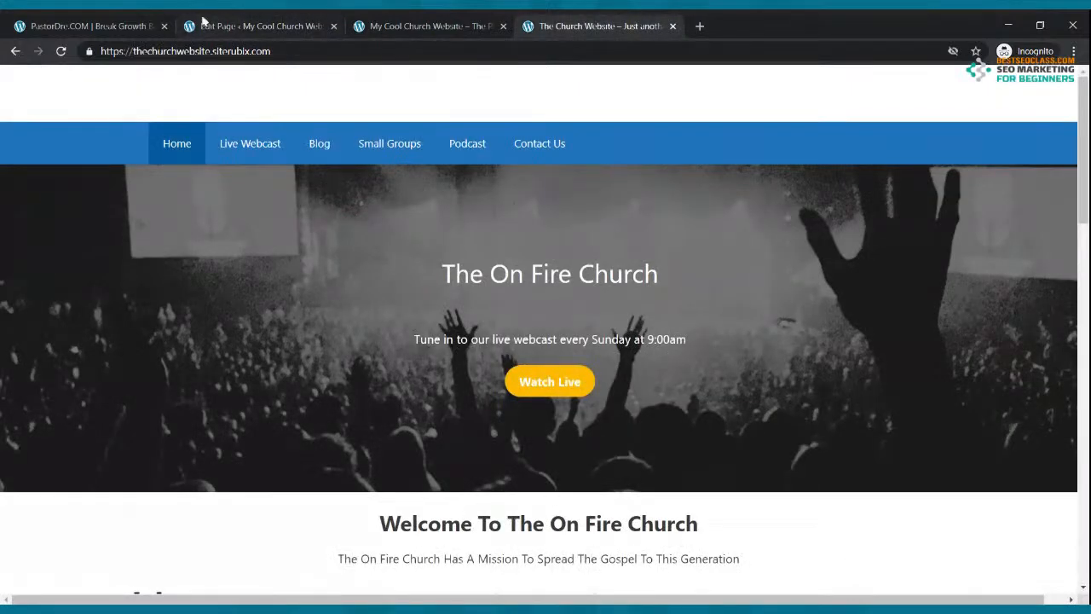
{"action": "left_click", "coordinate": [255, 26]}
Step: Add a paragraph block below the cover reading "Welcome To The Cool Church"
{"action": "scroll", "coordinate": [448, 350], "scroll_direction": "down", "scroll_amount": 3}
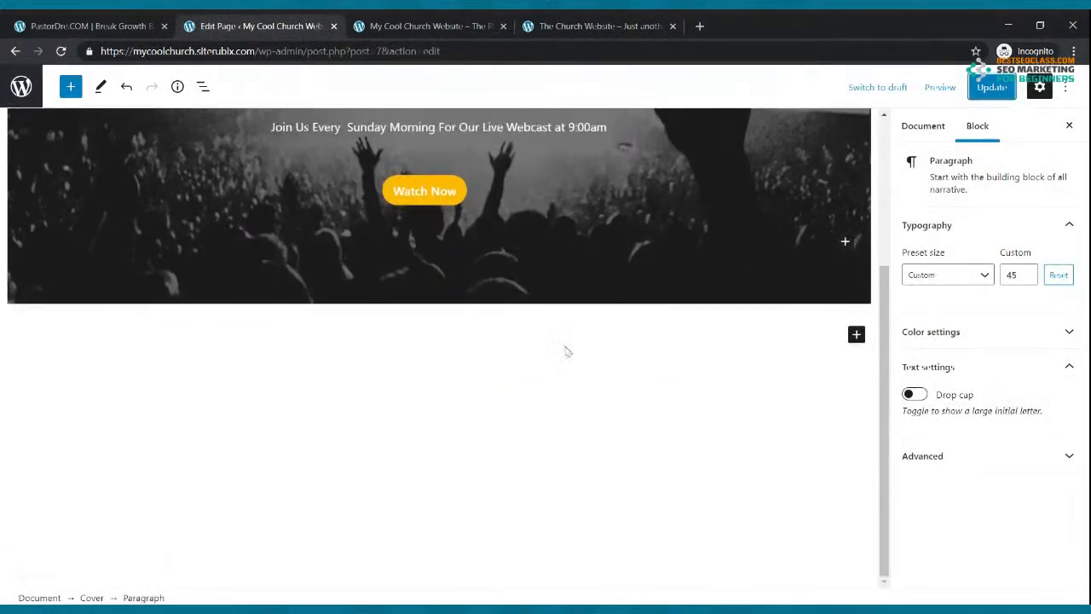
{"action": "left_click", "coordinate": [857, 335]}
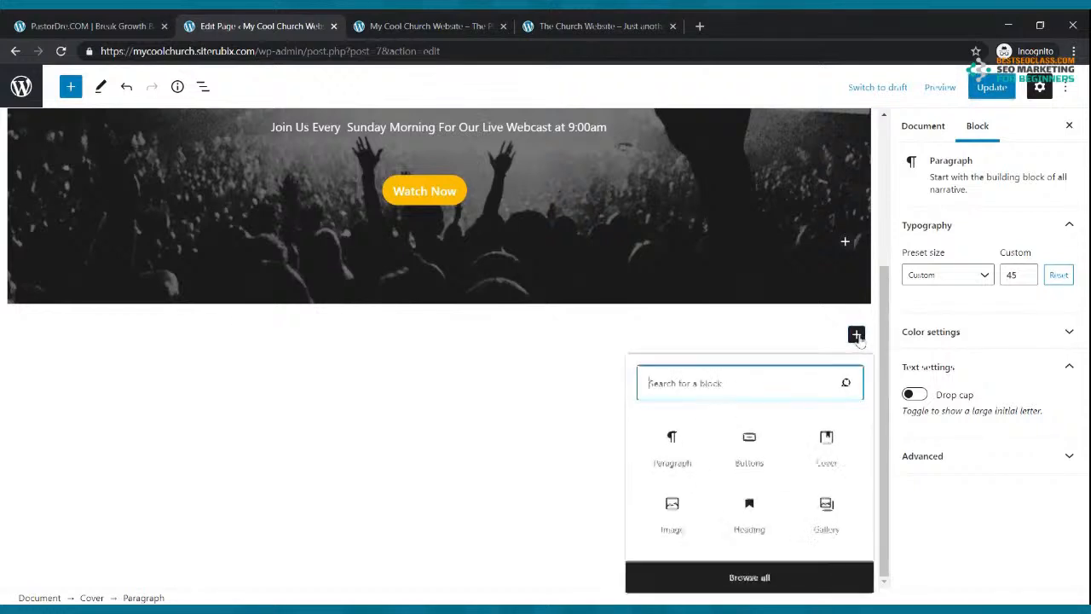
{"action": "left_click", "coordinate": [672, 450]}
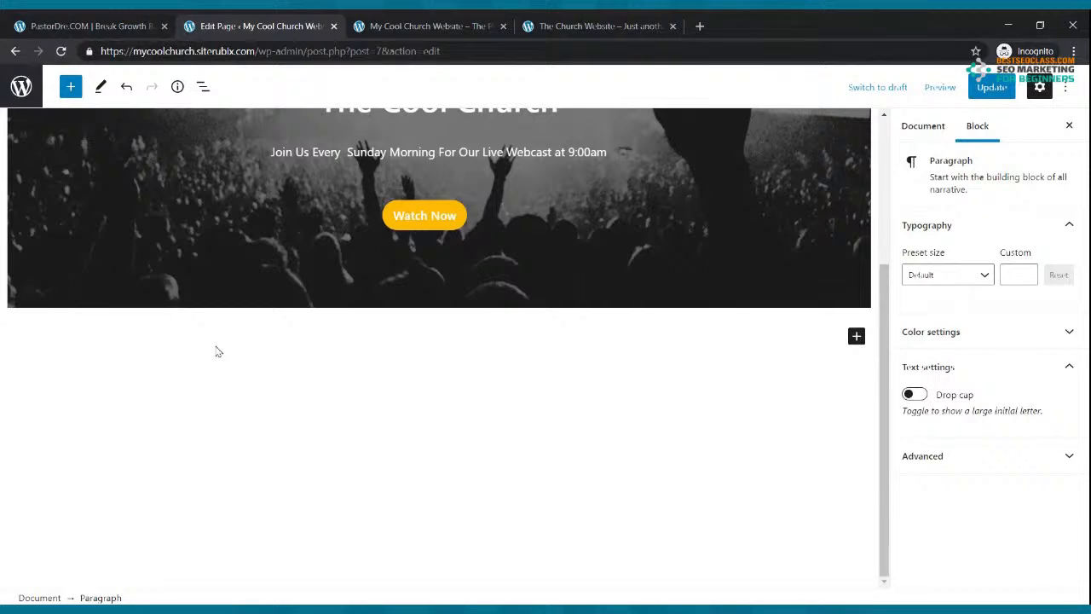
{"action": "type", "text": "We"}
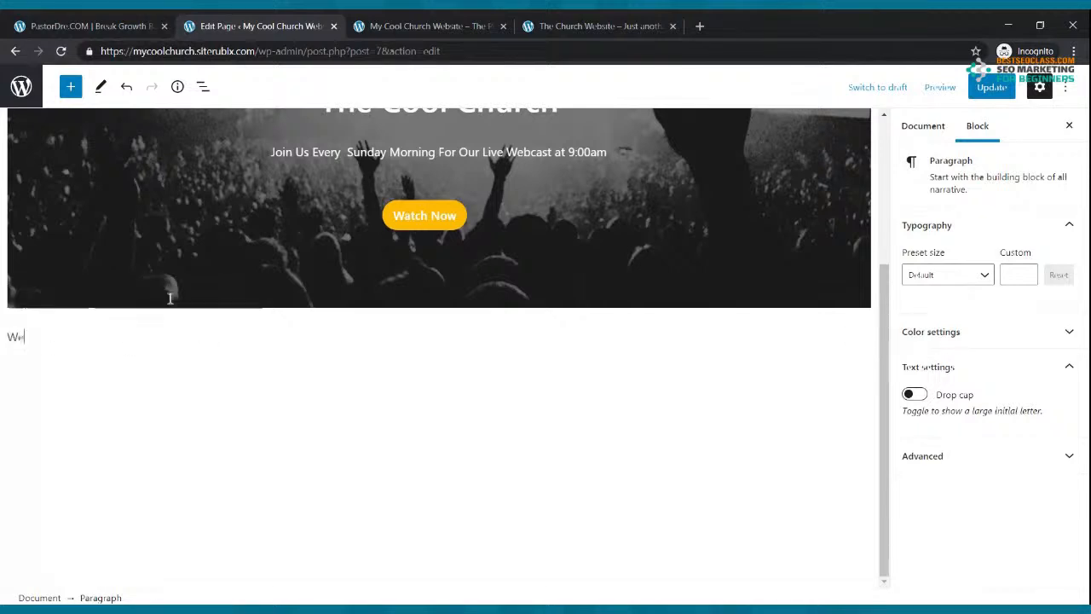
{"action": "type", "text": "lcome To"}
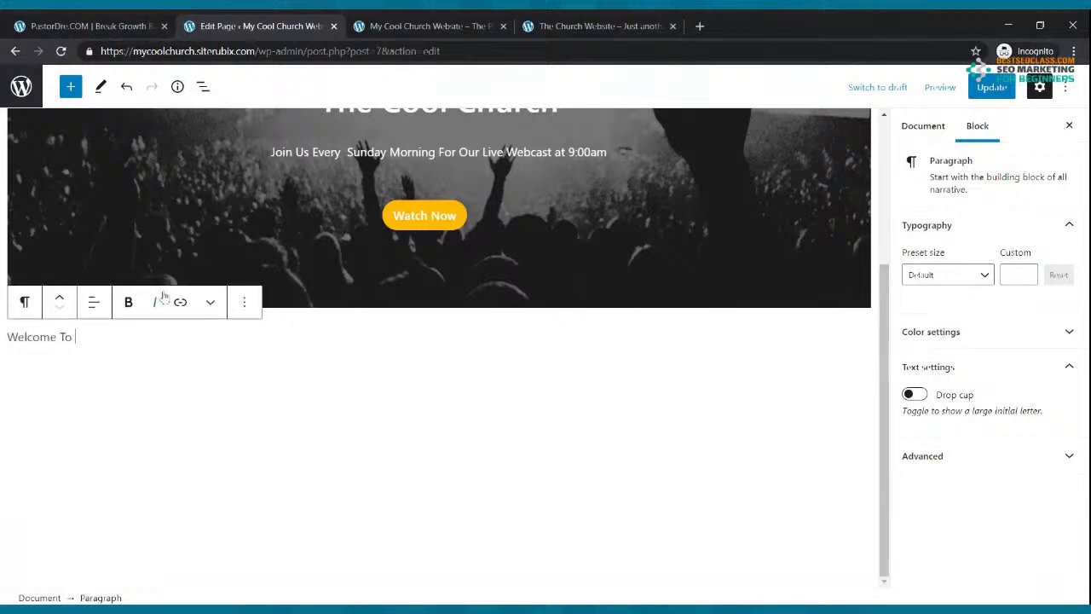
{"action": "scroll", "coordinate": [231, 237], "scroll_direction": "up", "scroll_amount": 2}
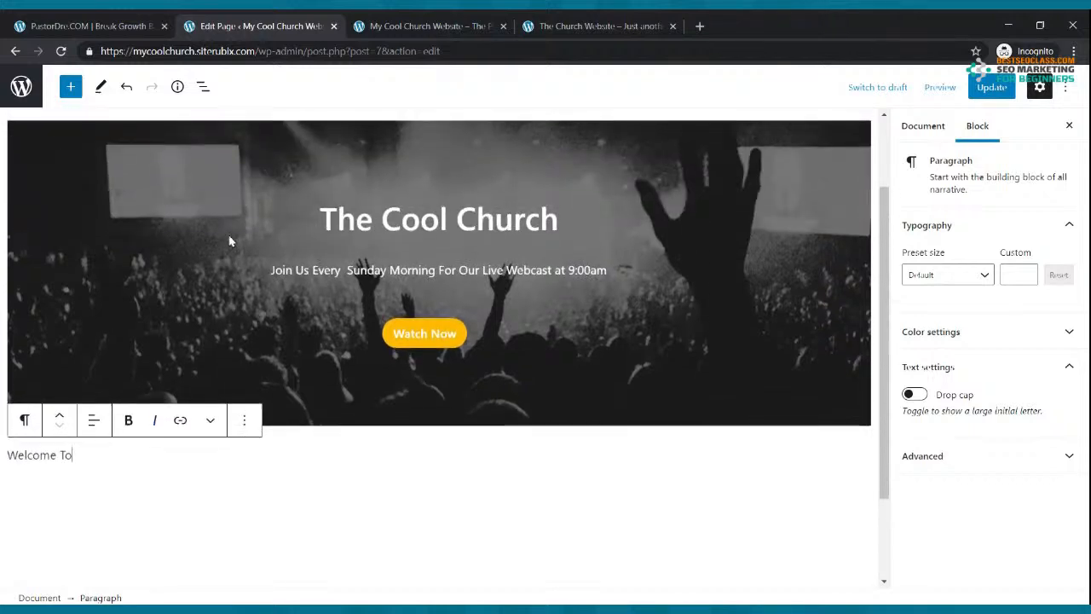
{"action": "scroll", "coordinate": [231, 236], "scroll_direction": "down", "scroll_amount": 2}
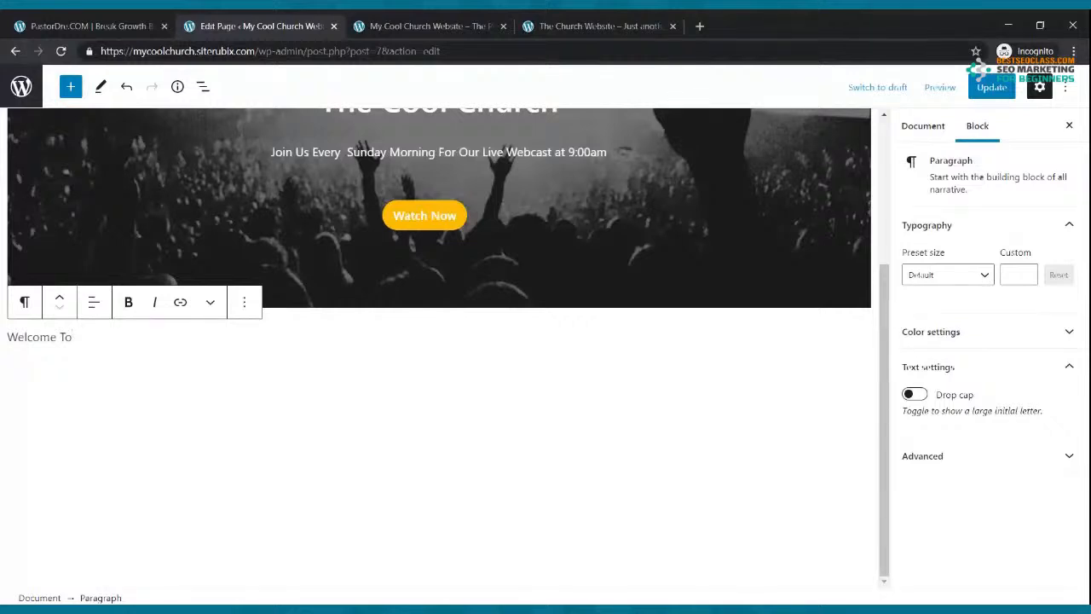
{"action": "type", "text": "Tthe"}
Step: Make the welcome text bold and center it
{"action": "left_click_drag", "start_coordinate": [171, 337], "coordinate": [3, 339]}
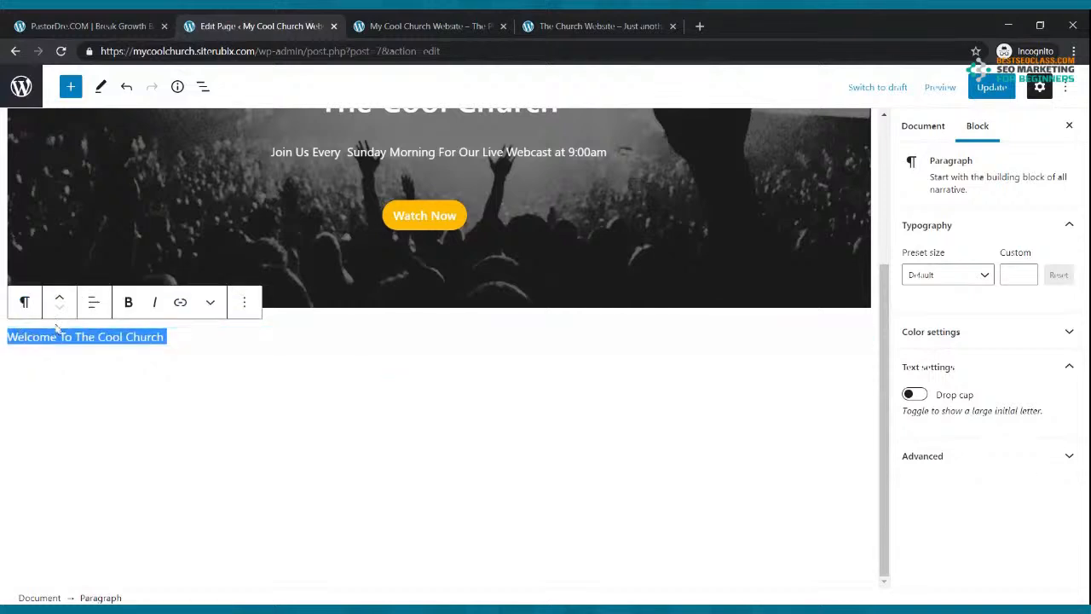
{"action": "left_click", "coordinate": [128, 303]}
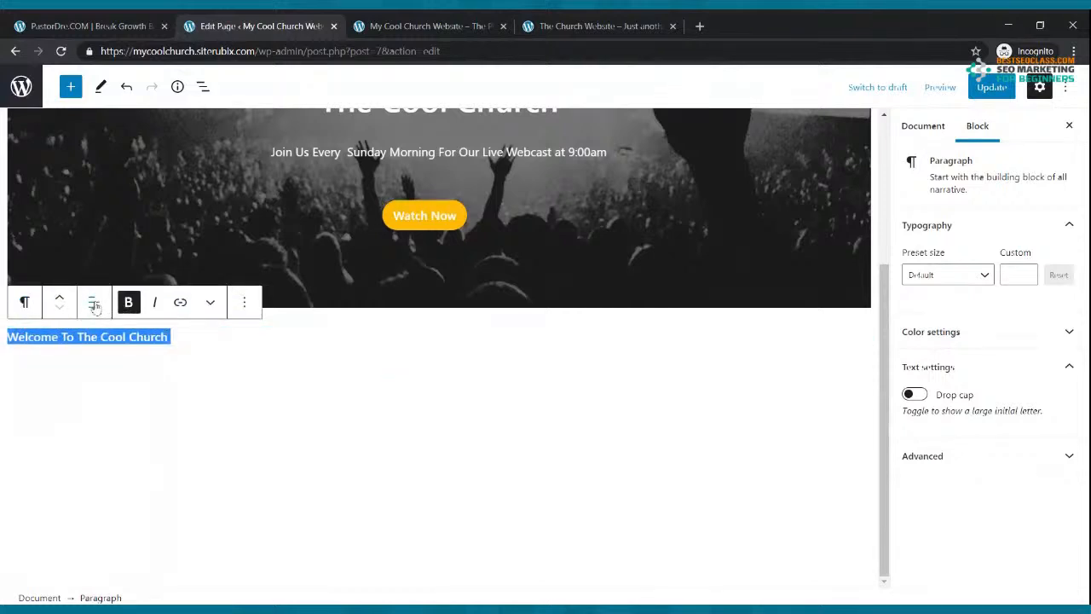
{"action": "left_click", "coordinate": [94, 303]}
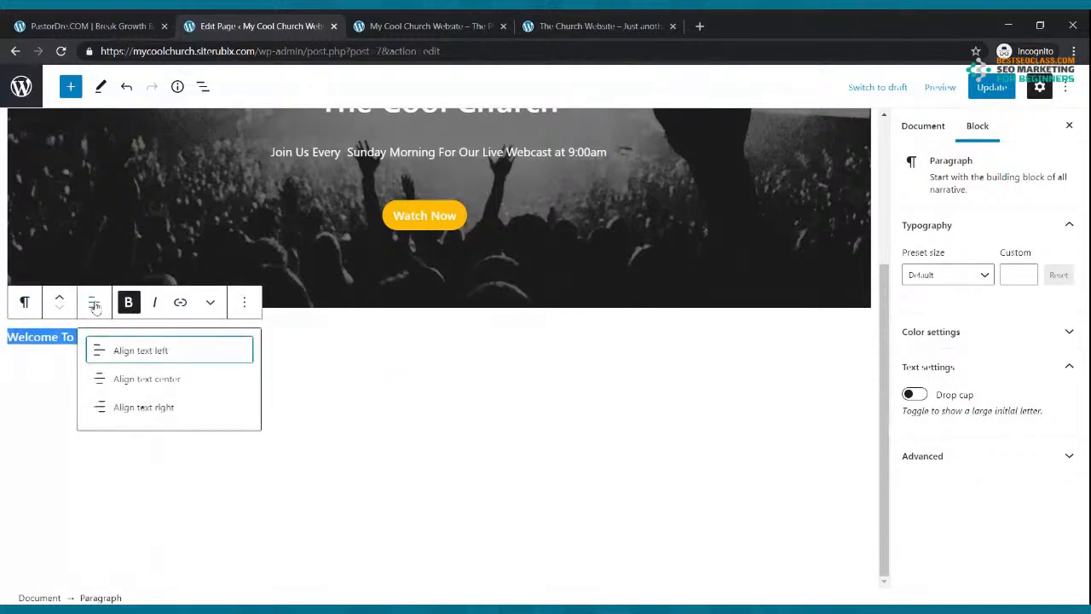
{"action": "left_click", "coordinate": [156, 383]}
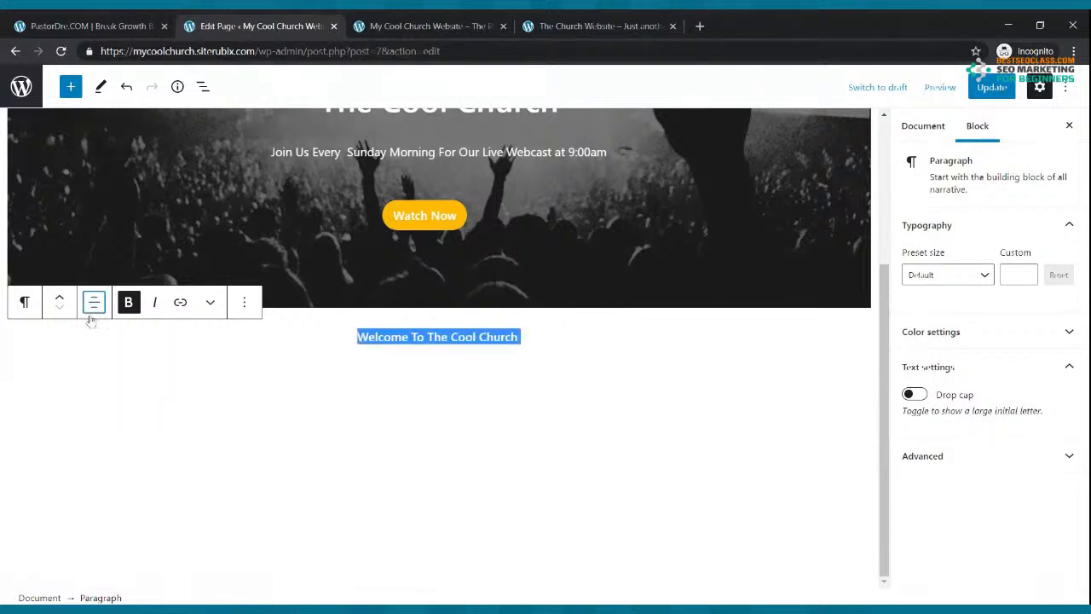
Step: Transform the welcome paragraph into a Heading block and set its level to H1
{"action": "left_click", "coordinate": [26, 304]}
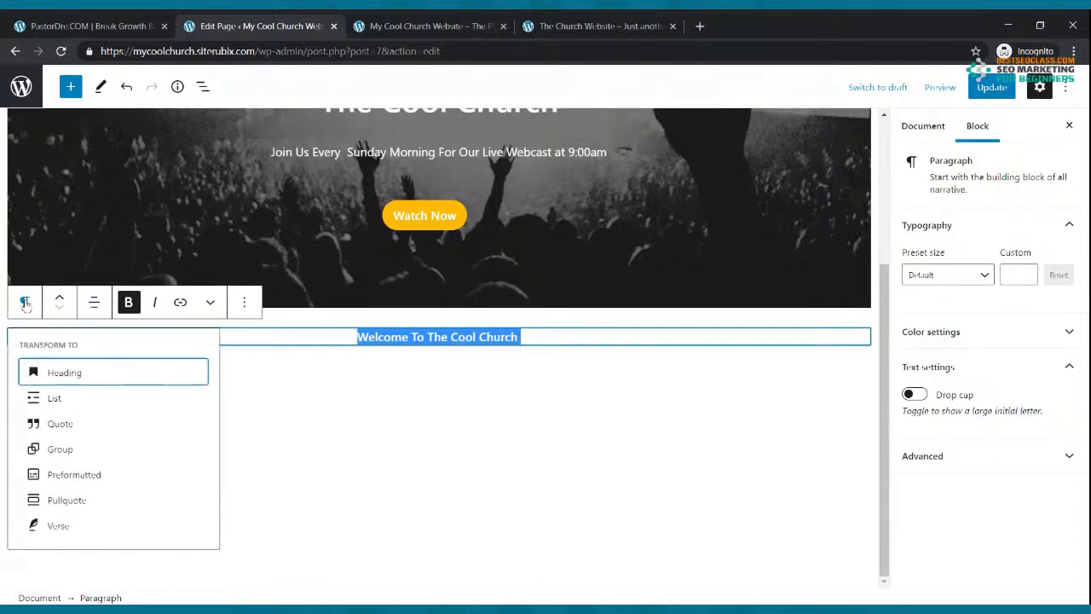
{"action": "left_click", "coordinate": [60, 373]}
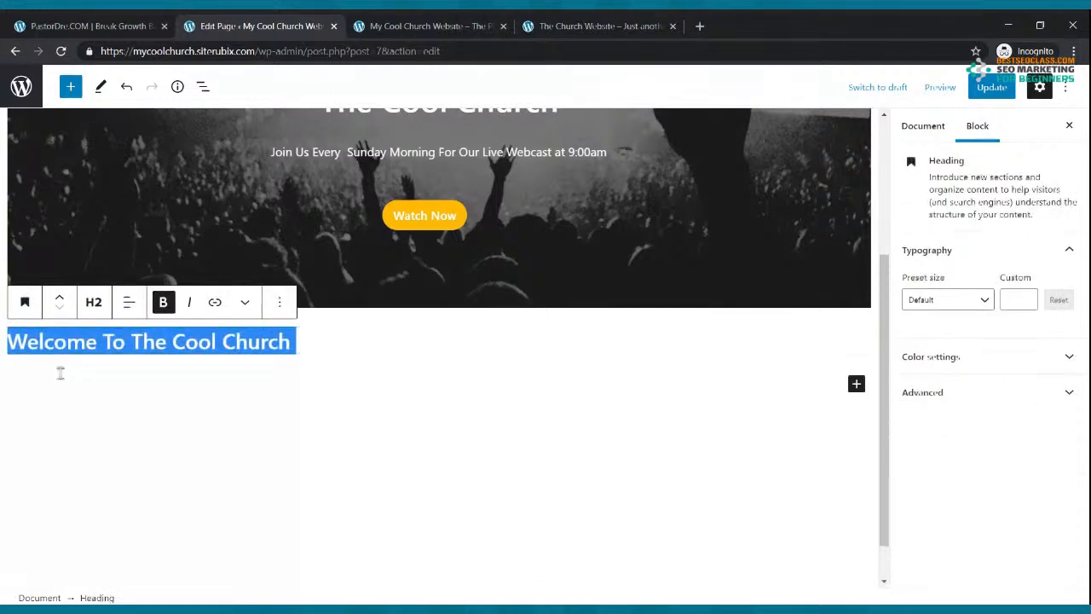
{"action": "left_click", "coordinate": [94, 301]}
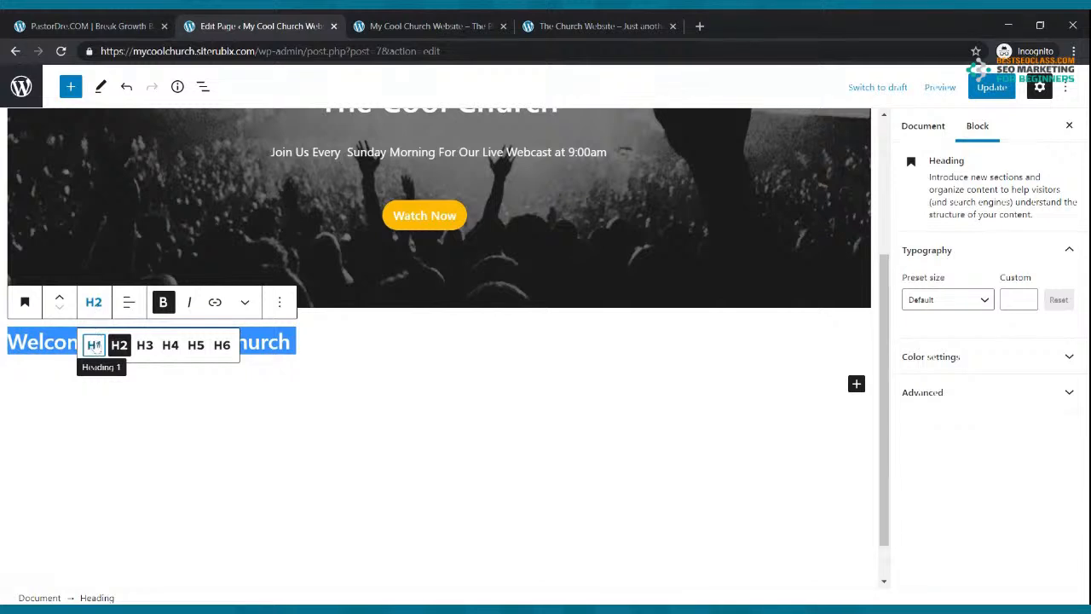
{"action": "left_click", "coordinate": [94, 345]}
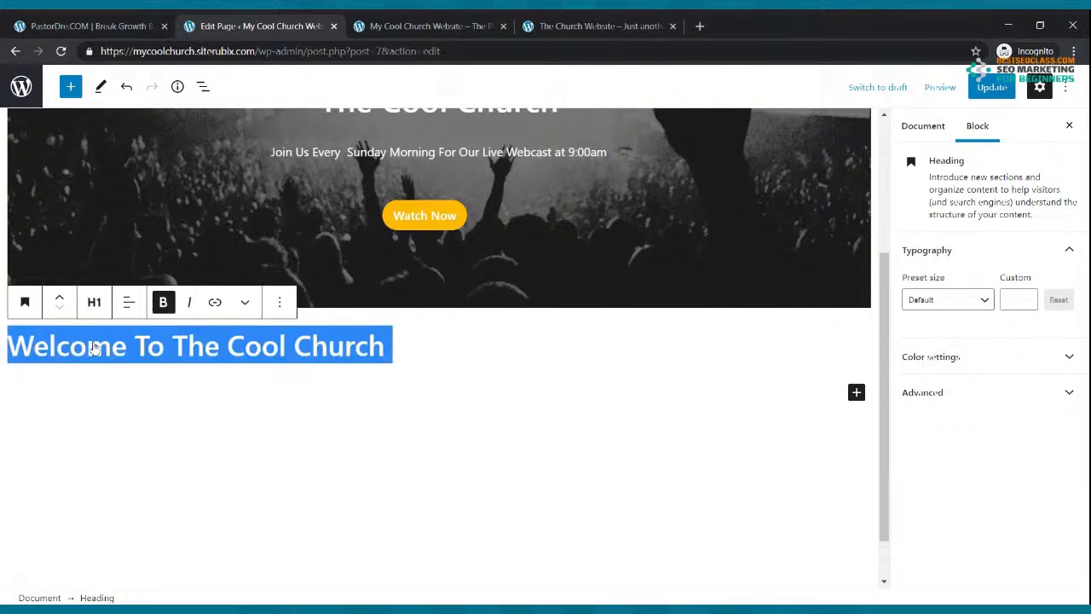
Step: Center the welcome heading and update the page
{"action": "left_click", "coordinate": [128, 309]}
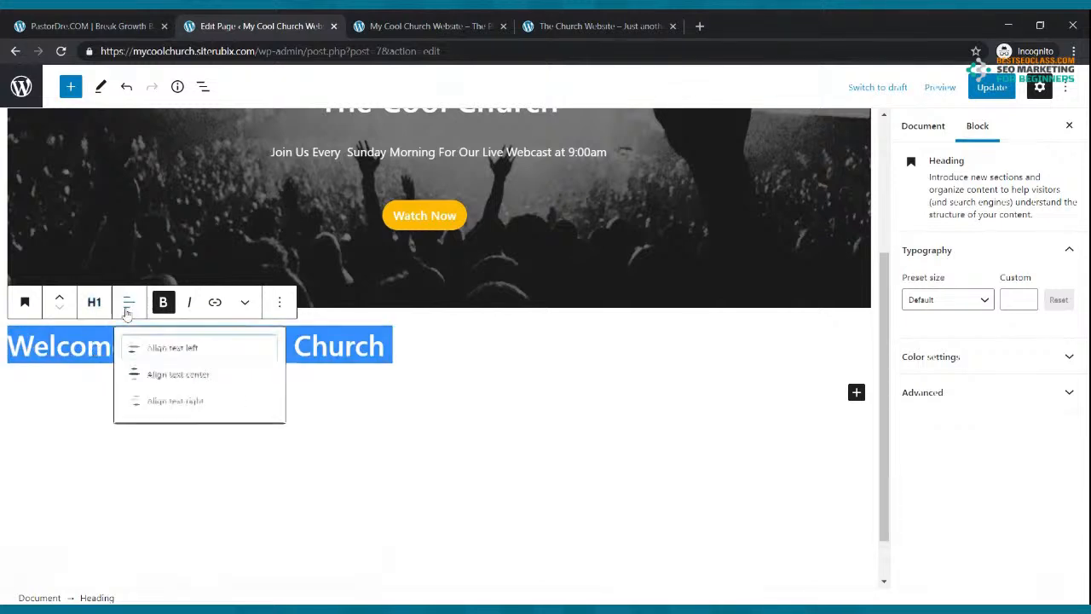
{"action": "left_click", "coordinate": [150, 383]}
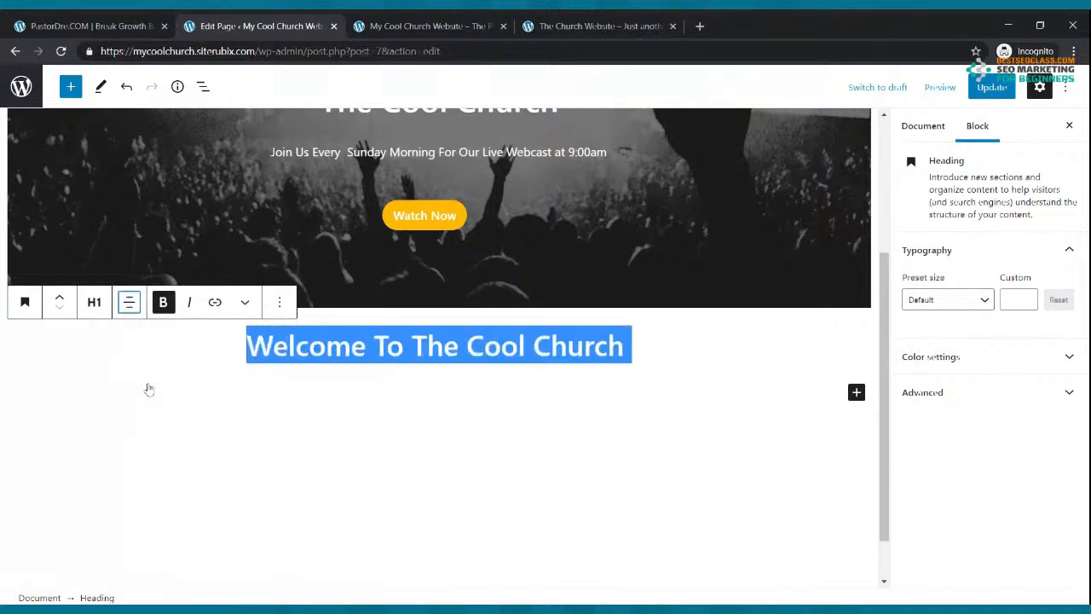
{"action": "left_click", "coordinate": [703, 357]}
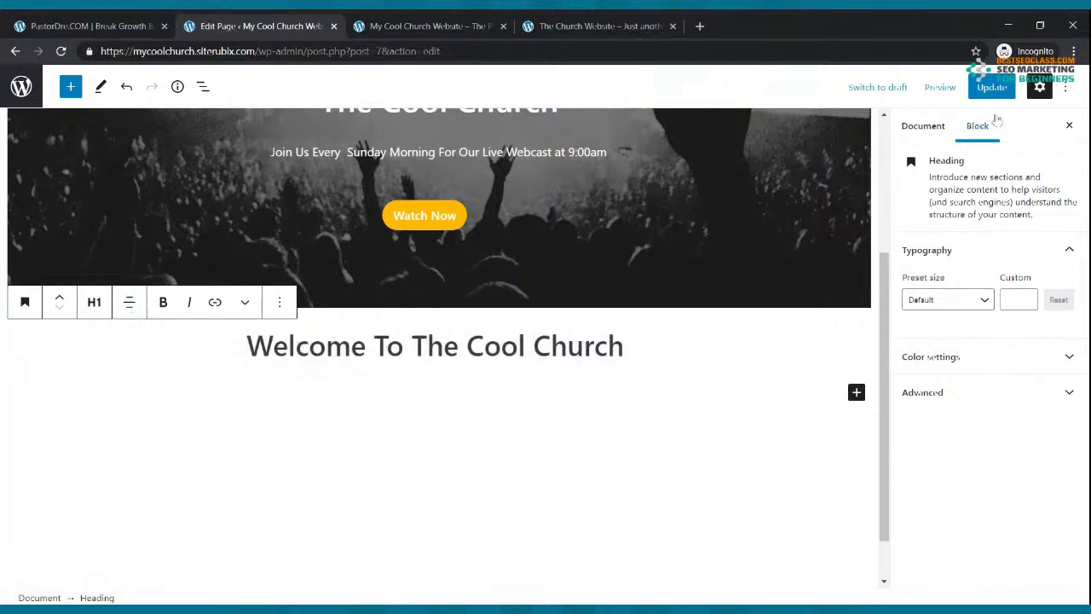
{"action": "left_click", "coordinate": [991, 87]}
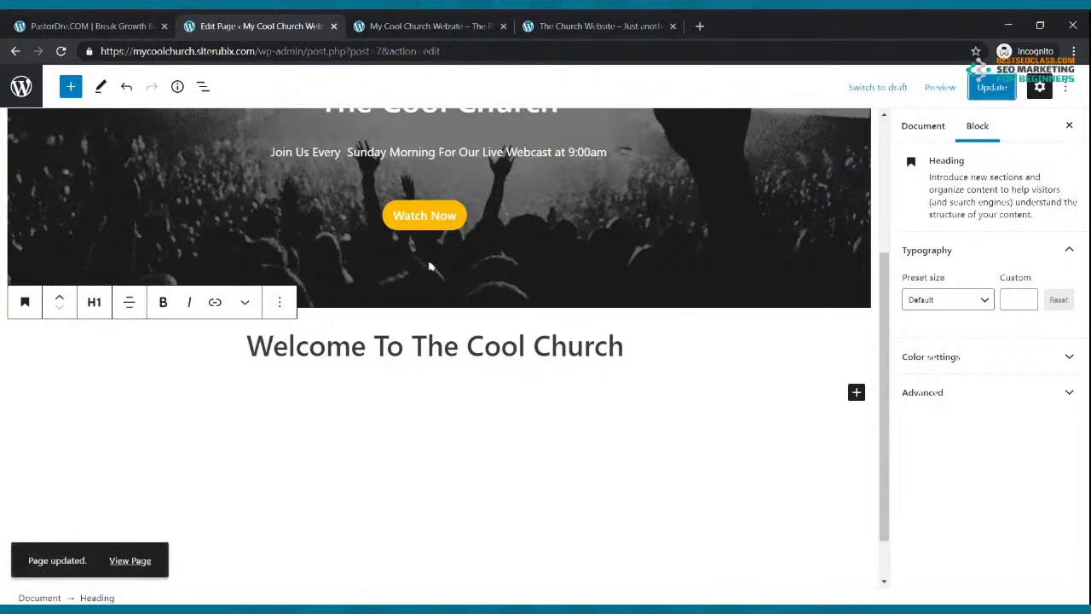
Step: Reload the live Home page and compare the welcome heading with the example site's
{"action": "left_click", "coordinate": [413, 25]}
{"action": "left_click", "coordinate": [61, 51]}
{"action": "scroll", "coordinate": [530, 300], "scroll_direction": "down", "scroll_amount": 1}
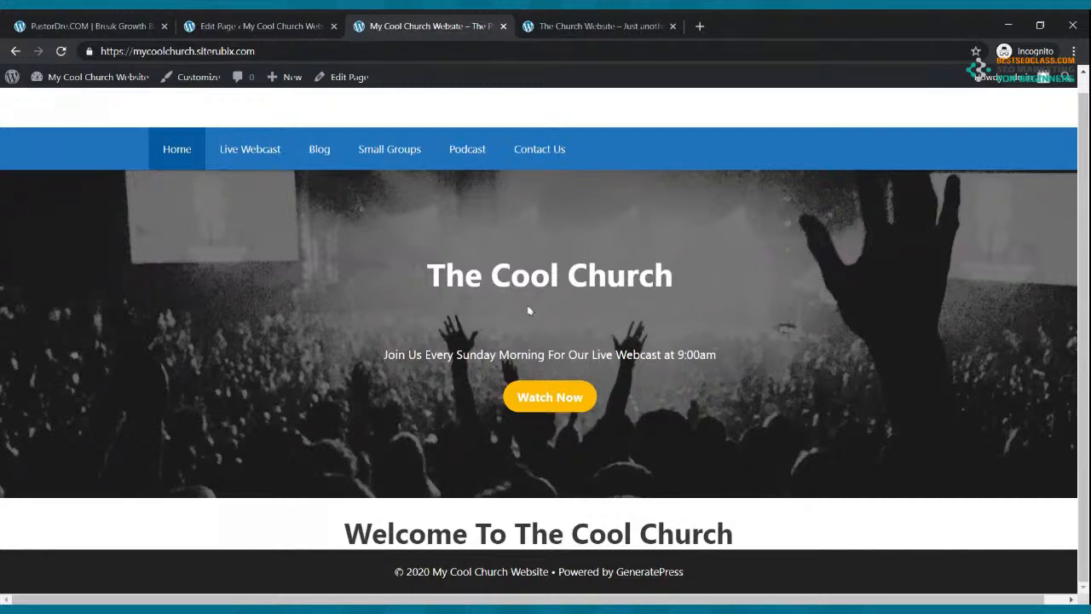
{"action": "left_click", "coordinate": [596, 25]}
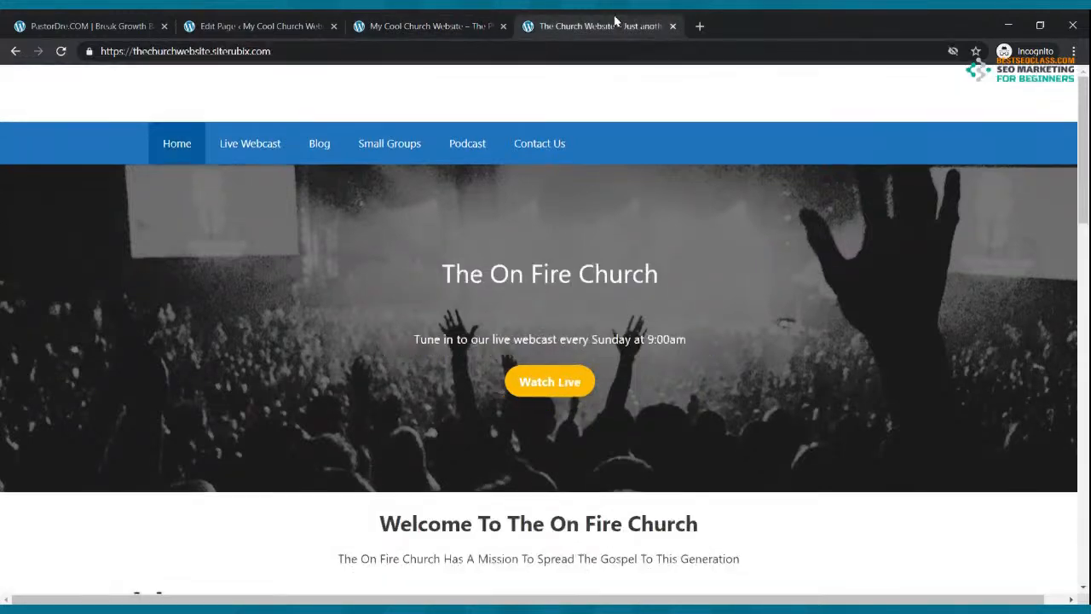
Step: Add a paragraph below the welcome heading reading "The Church That Is On Fire For God"
{"action": "scroll", "coordinate": [490, 367], "scroll_direction": "down", "scroll_amount": 3}
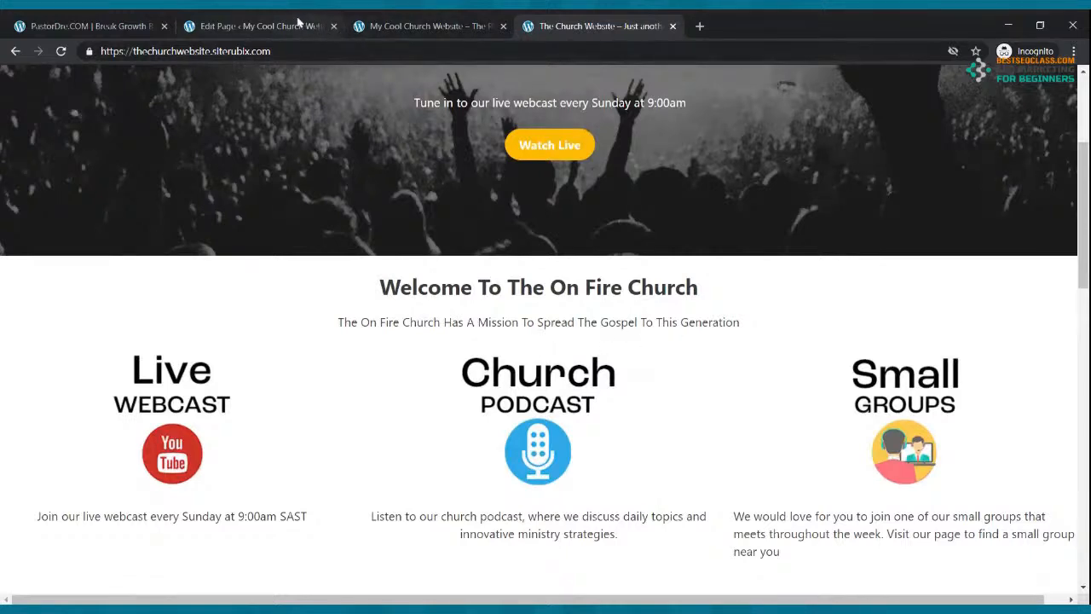
{"action": "left_click", "coordinate": [299, 22]}
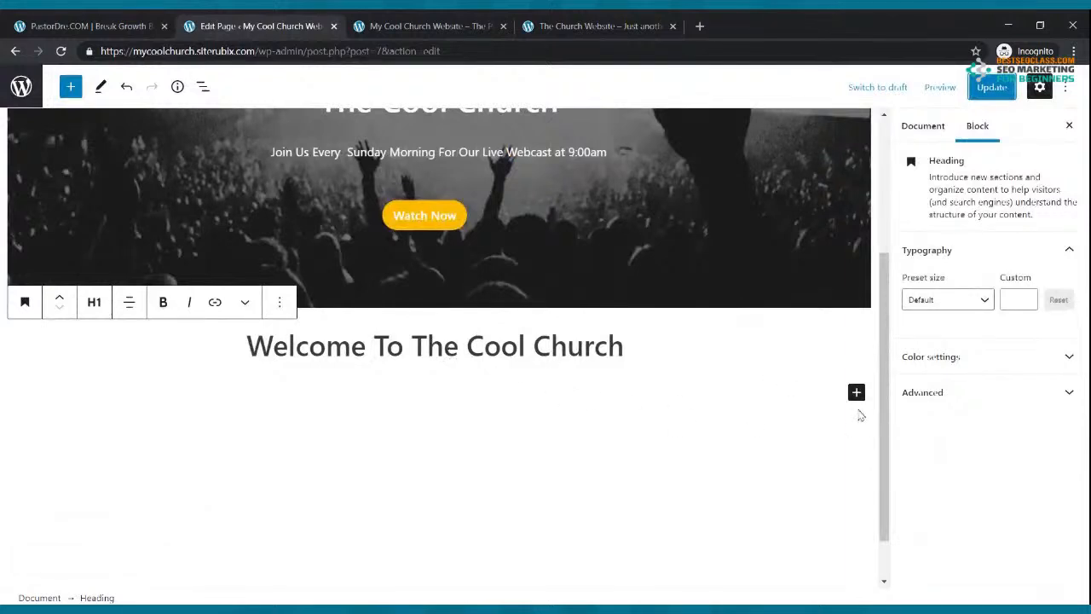
{"action": "left_click", "coordinate": [855, 392]}
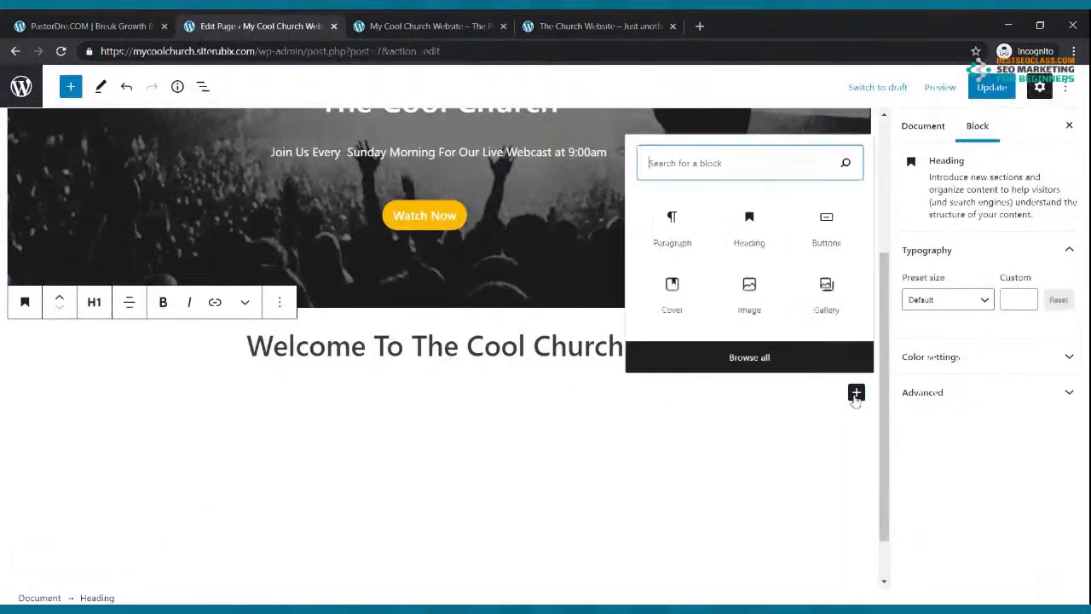
{"action": "left_click", "coordinate": [697, 230]}
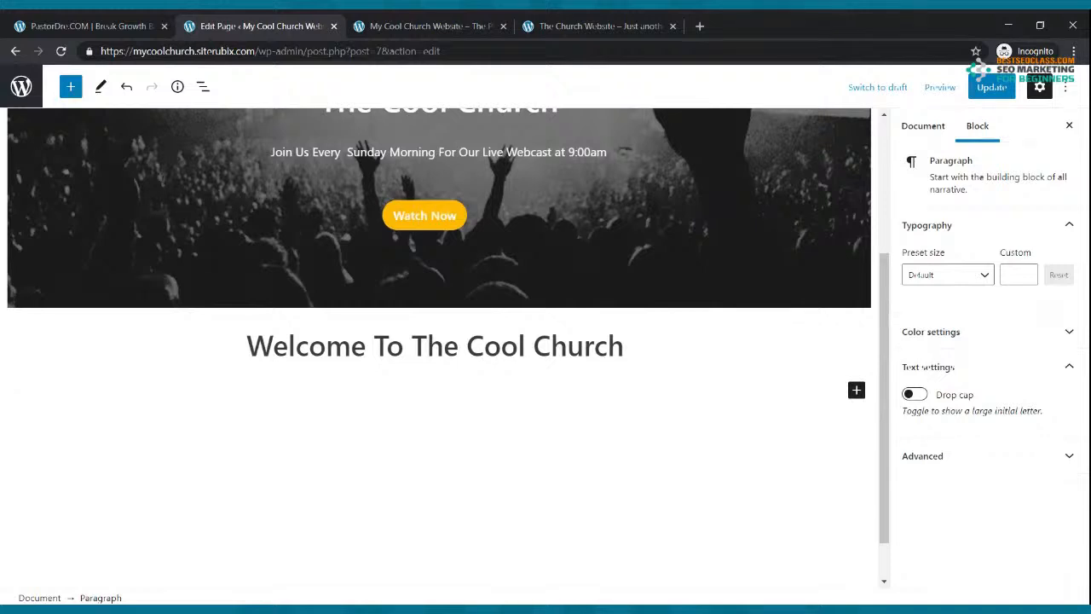
{"action": "type", "text": "The Church"}
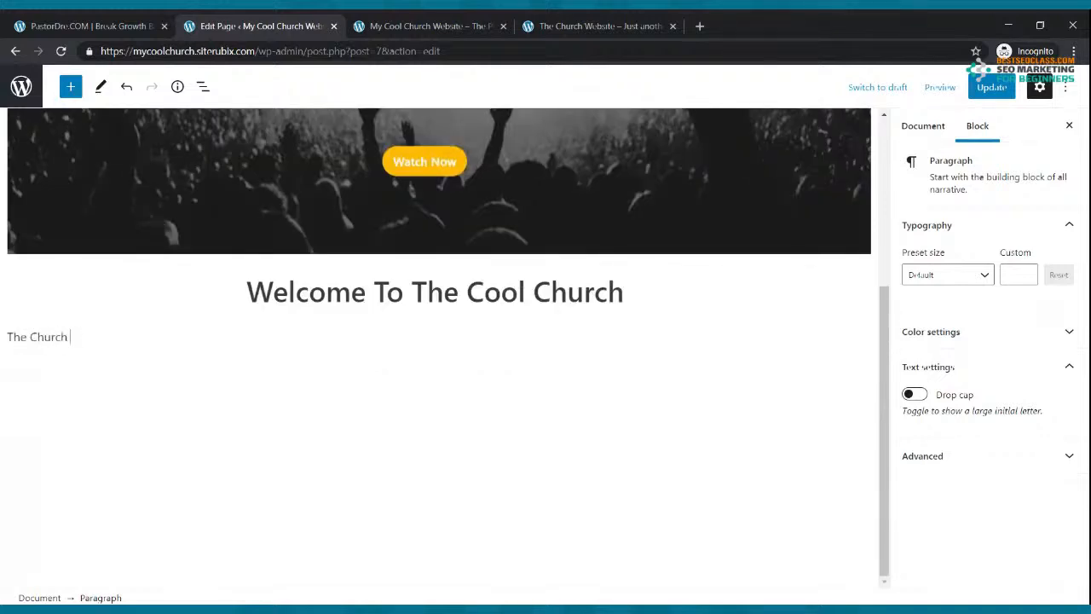
{"action": "type", "text": " That Is On Fire For God"}
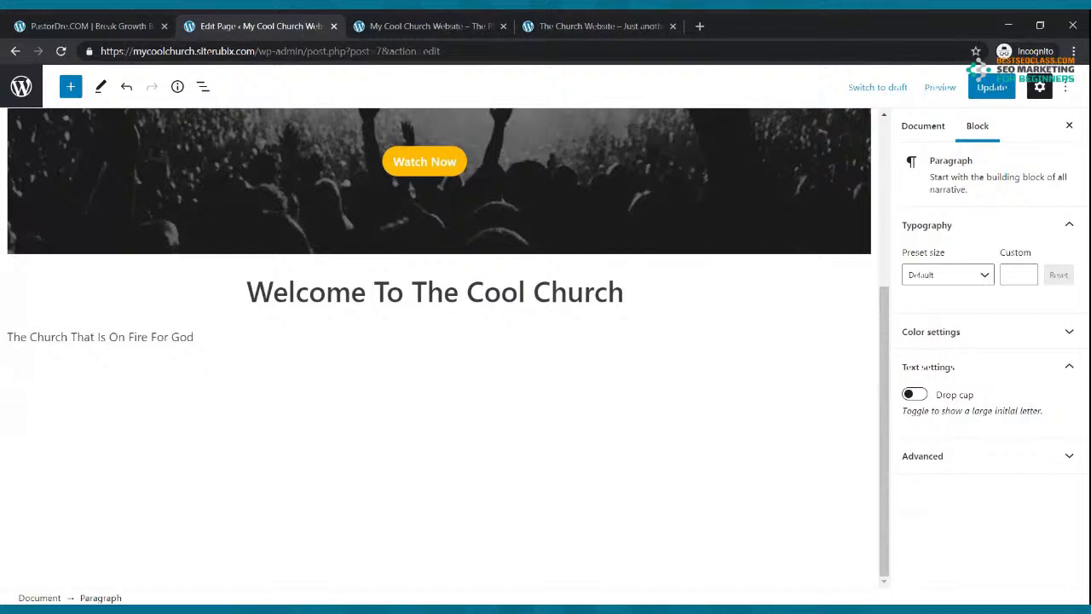
Step: Make the new paragraph's text bold and center it
{"action": "left_click_drag", "start_coordinate": [196, 337], "coordinate": [7, 338]}
{"action": "left_click", "coordinate": [127, 302]}
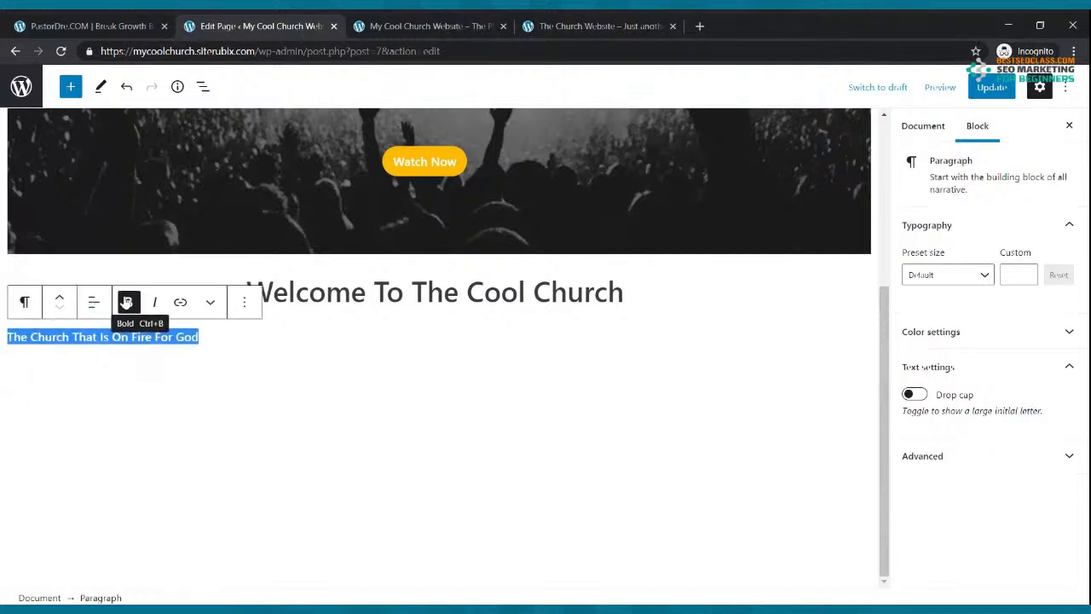
{"action": "left_click", "coordinate": [94, 302]}
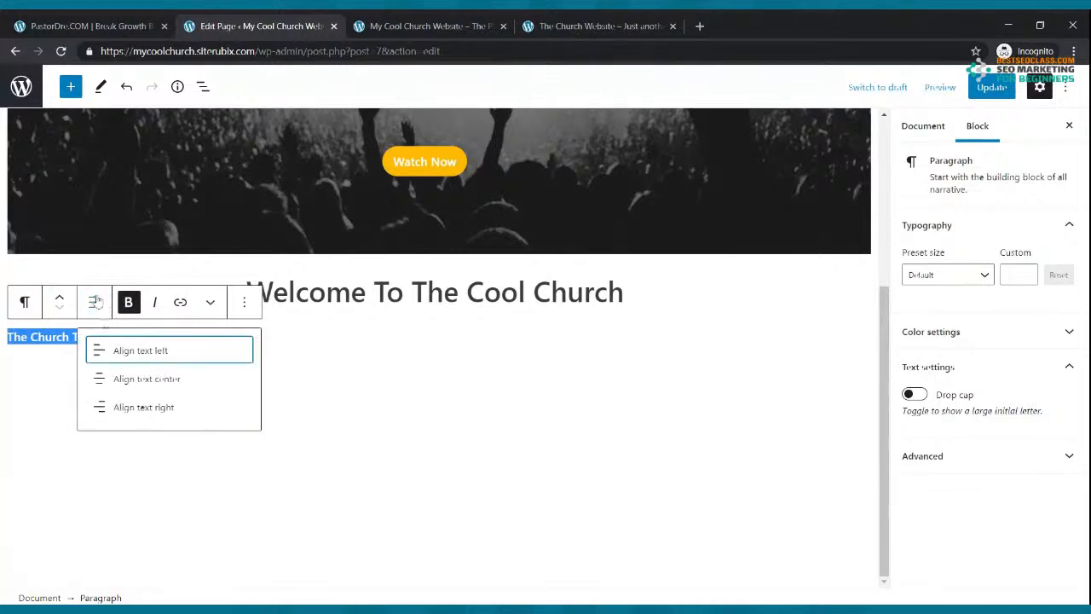
{"action": "left_click", "coordinate": [119, 379]}
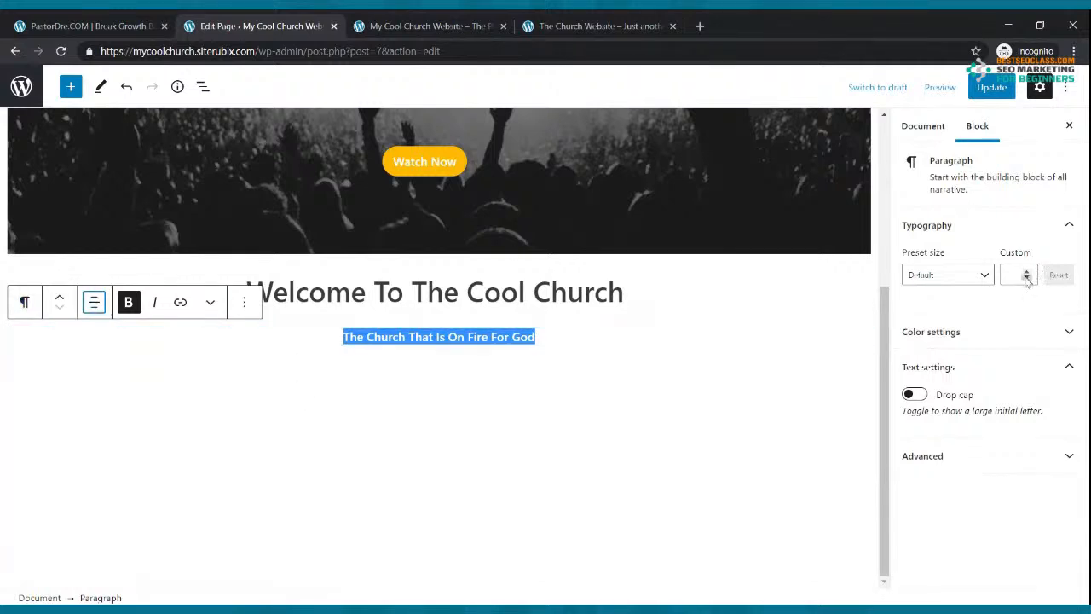
Step: Set the paragraph's font size to a custom 25 and update the page
{"action": "left_click", "coordinate": [987, 276]}
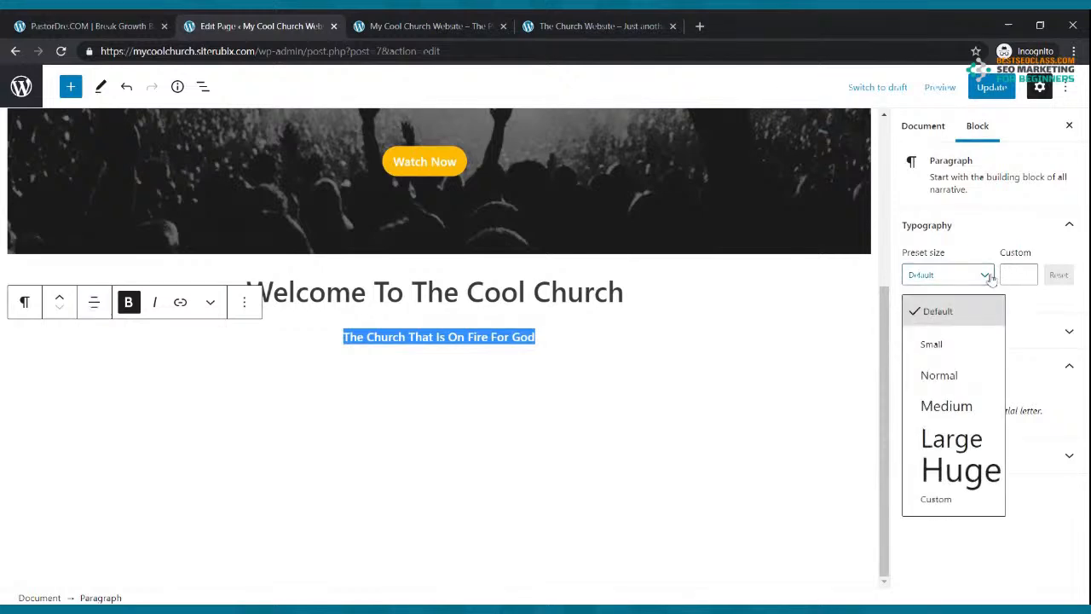
{"action": "left_click", "coordinate": [948, 380]}
{"action": "left_click", "coordinate": [966, 276]}
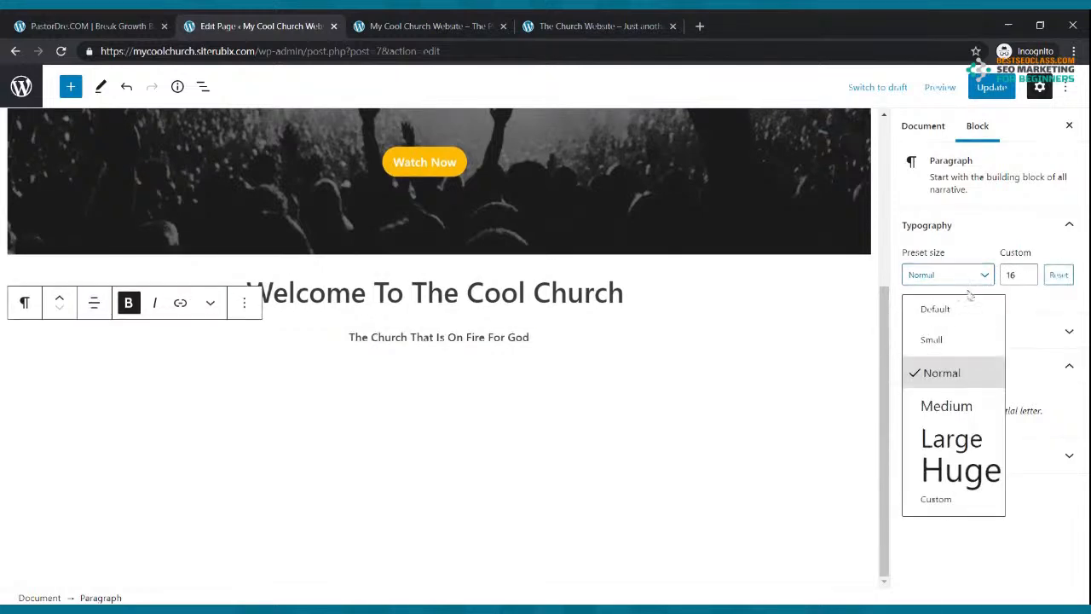
{"action": "left_click", "coordinate": [936, 406]}
{"action": "left_click", "coordinate": [985, 278]}
{"action": "left_click", "coordinate": [951, 439]}
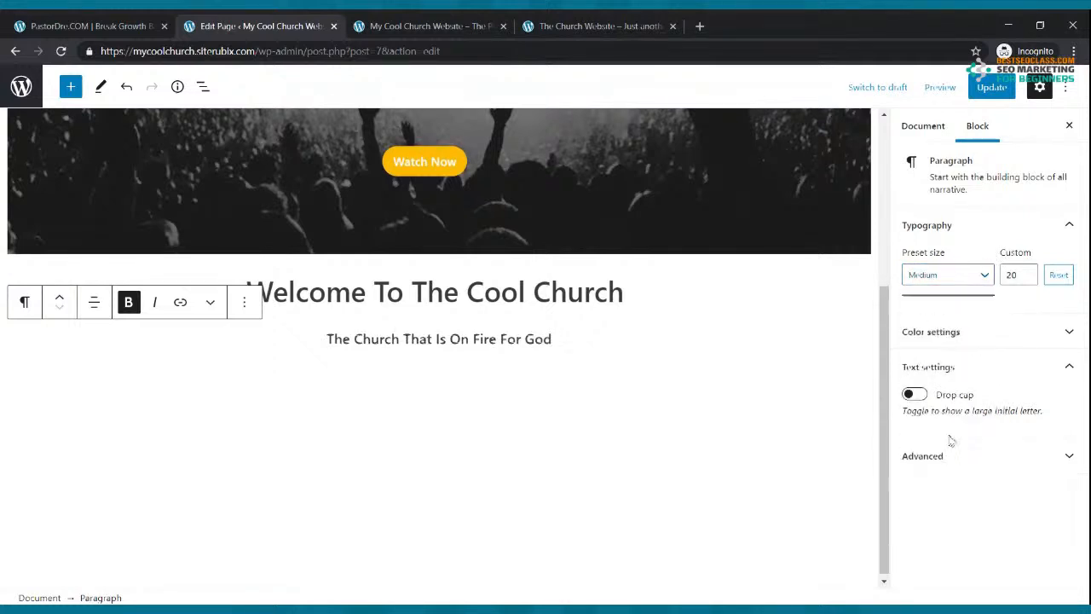
{"action": "left_click", "coordinate": [1027, 279]}
{"action": "left_click", "coordinate": [1027, 278]}
{"action": "left_click", "coordinate": [1028, 279]}
{"action": "left_click", "coordinate": [1027, 278]}
{"action": "left_click", "coordinate": [1028, 278]}
{"action": "left_click", "coordinate": [1028, 278]}
{"action": "left_click", "coordinate": [1027, 279]}
{"action": "left_click", "coordinate": [1027, 279]}
{"action": "left_click", "coordinate": [1027, 279]}
{"action": "left_click", "coordinate": [1027, 279]}
{"action": "left_click", "coordinate": [1027, 279]}
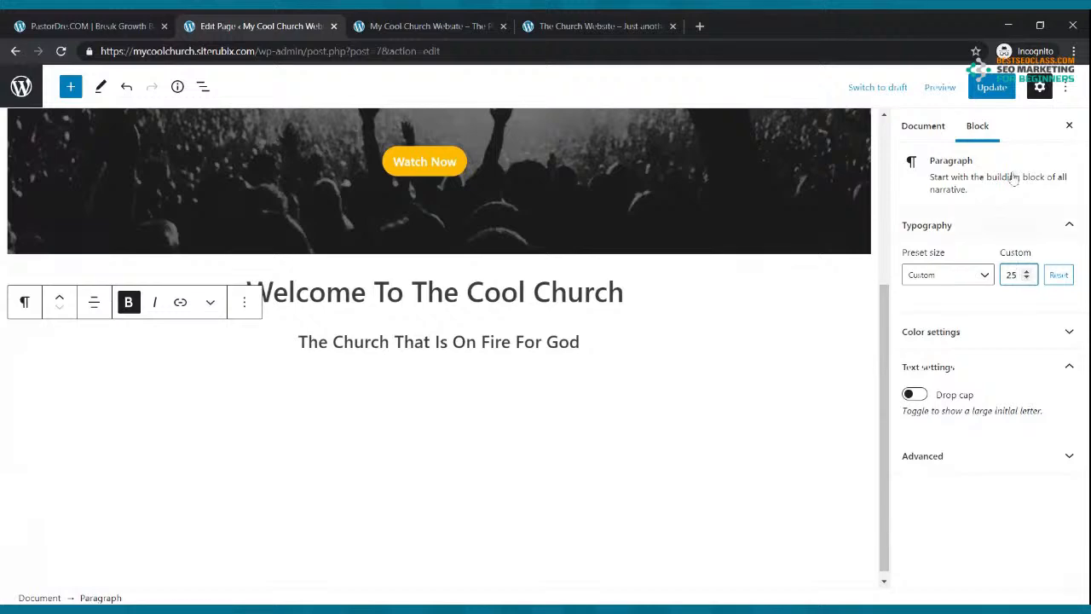
{"action": "left_click", "coordinate": [991, 87]}
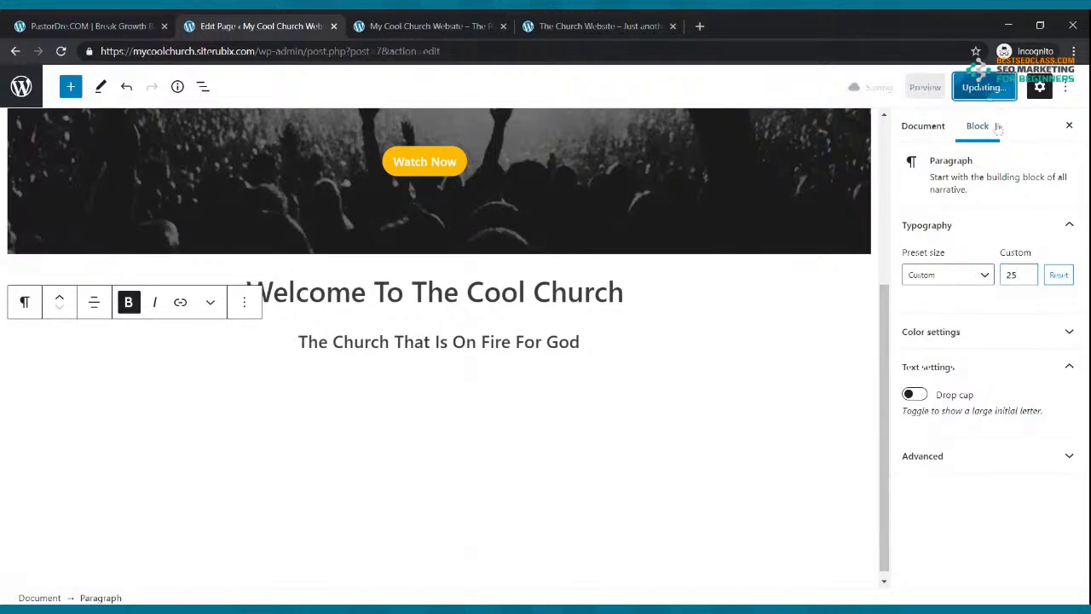
Step: Reload the live Home page and compare the new tagline with the example site's
{"action": "left_click", "coordinate": [482, 23]}
{"action": "left_click", "coordinate": [61, 52]}
{"action": "scroll", "coordinate": [520, 183], "scroll_direction": "down", "scroll_amount": 1}
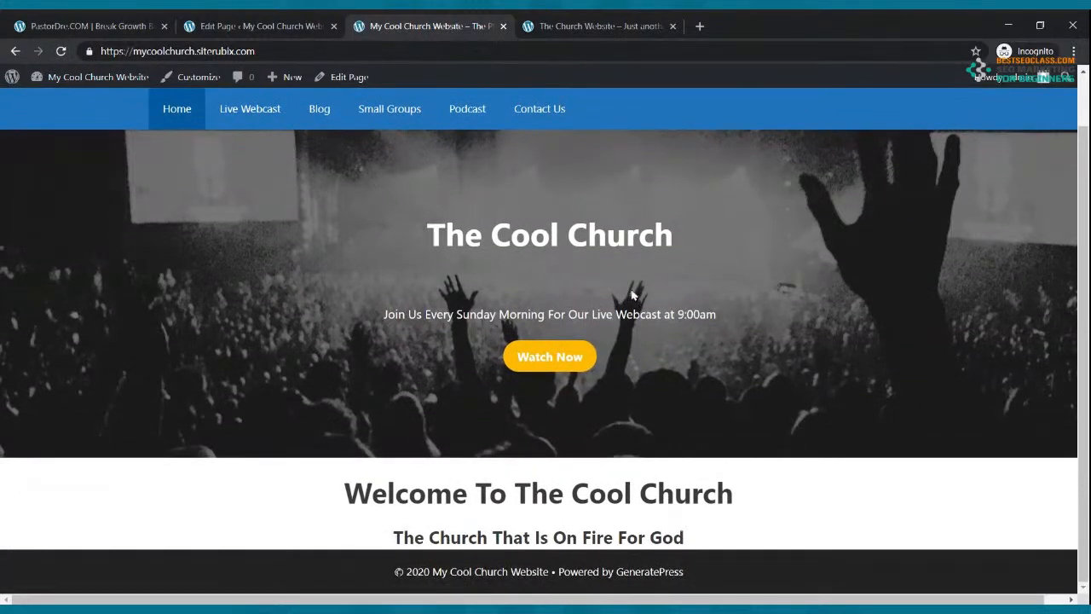
{"action": "left_click", "coordinate": [597, 25]}
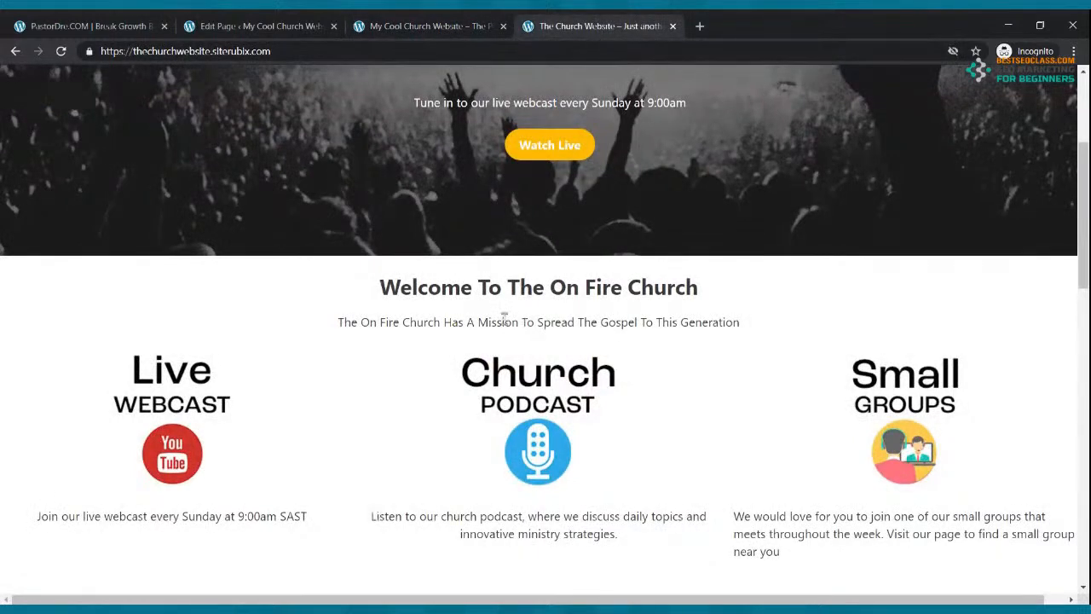
Step: Remove the bold formatting from the tagline paragraph and update the page
{"action": "left_click", "coordinate": [287, 24]}
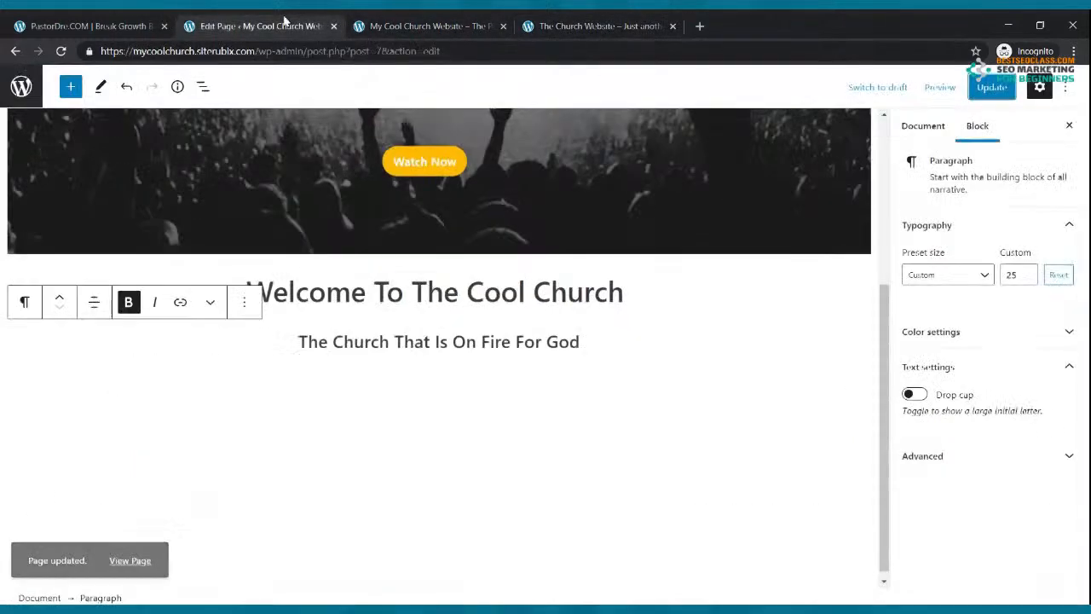
{"action": "left_click_drag", "start_coordinate": [578, 343], "coordinate": [295, 343]}
{"action": "left_click", "coordinate": [128, 301]}
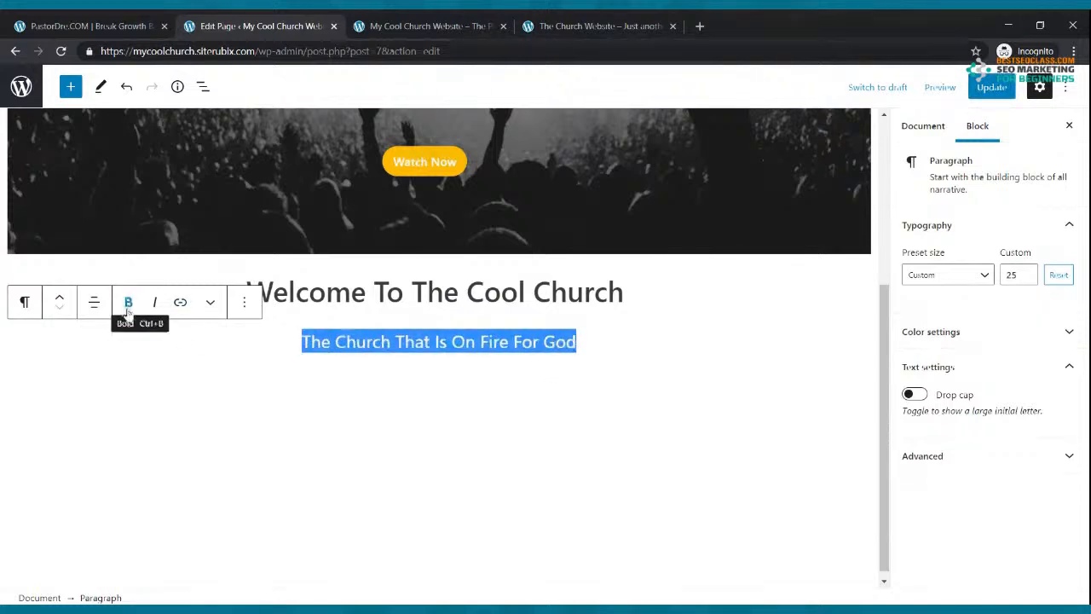
{"action": "left_click", "coordinate": [991, 90]}
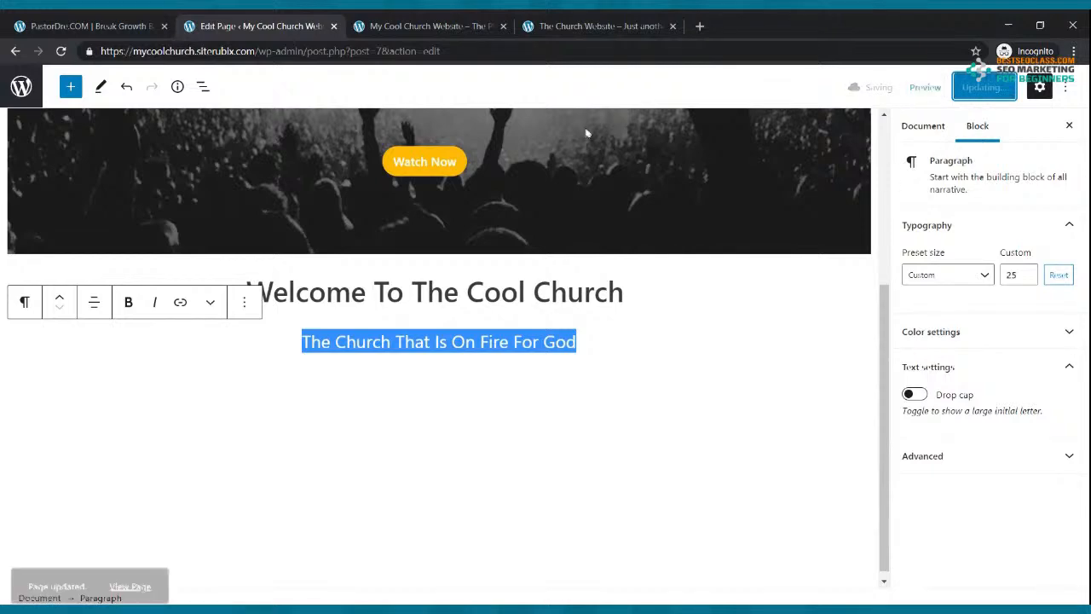
Step: Reload the live Home page and compare the tagline with the example site again
{"action": "left_click", "coordinate": [398, 26]}
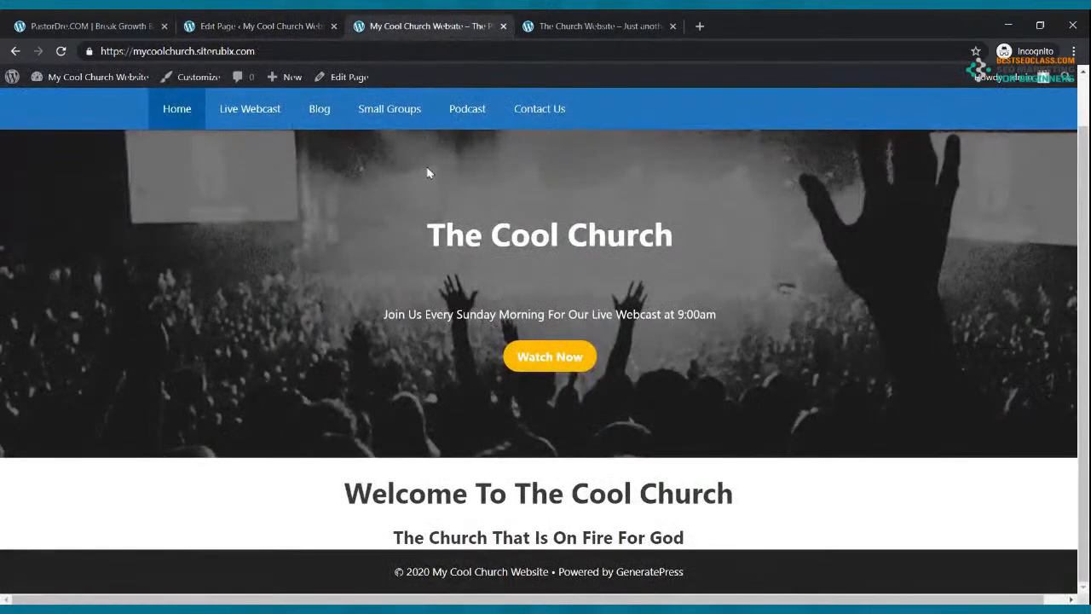
{"action": "left_click", "coordinate": [54, 53]}
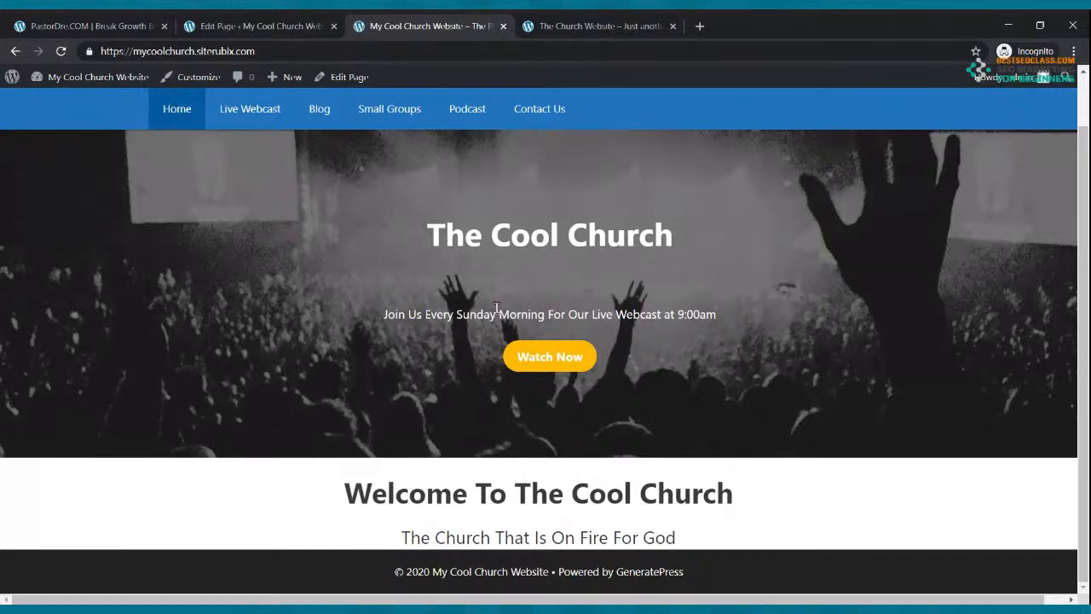
{"action": "left_click", "coordinate": [639, 27]}
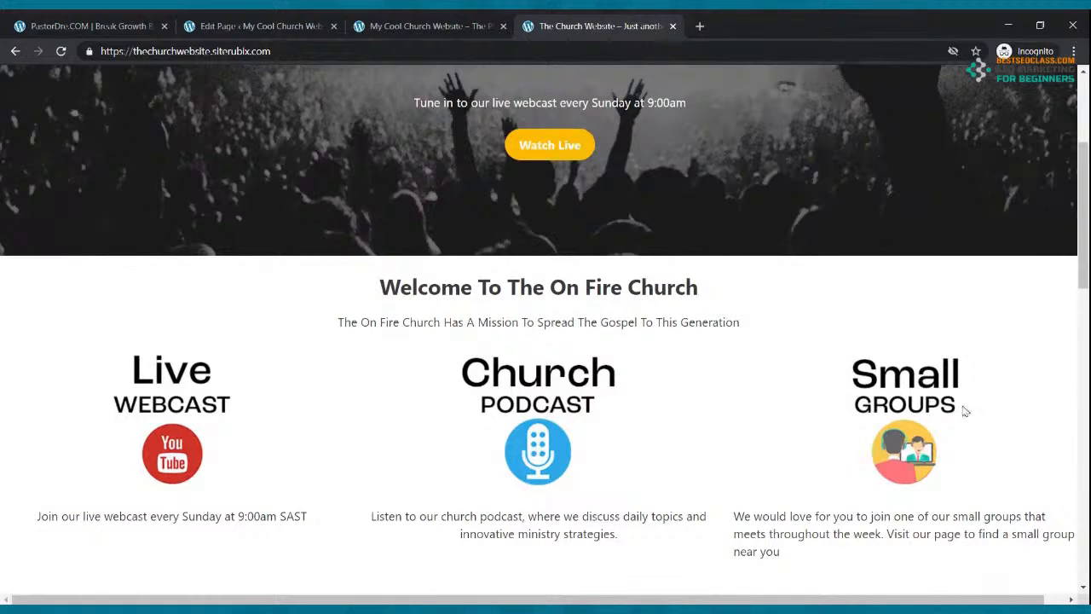
{"action": "left_click", "coordinate": [285, 29]}
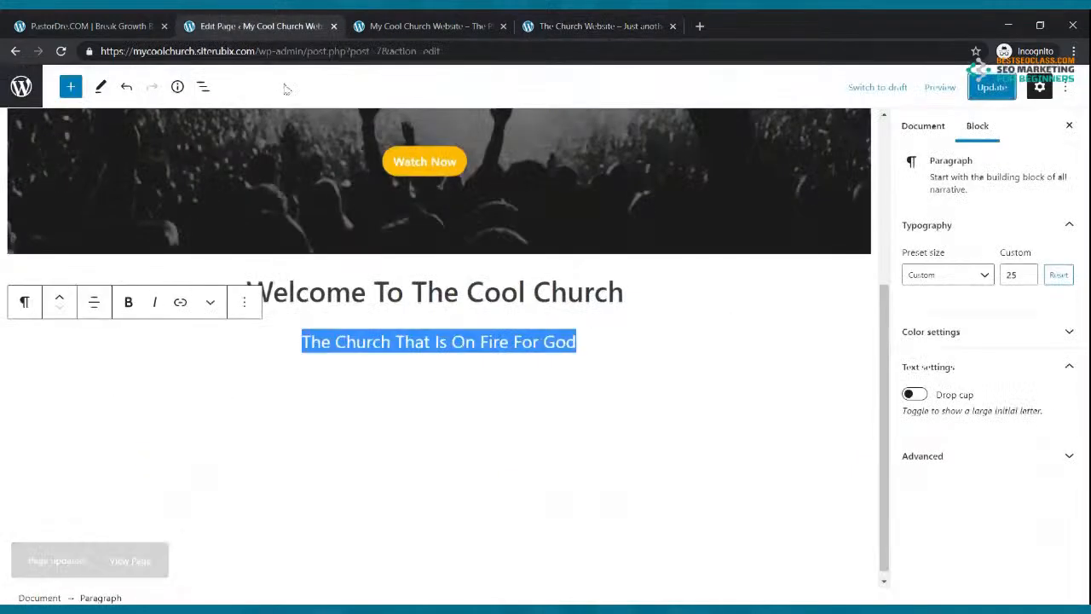
Step: Insert a Columns block with the 33 / 33 / 33 layout below the tagline and update the page
{"action": "left_click", "coordinate": [468, 415]}
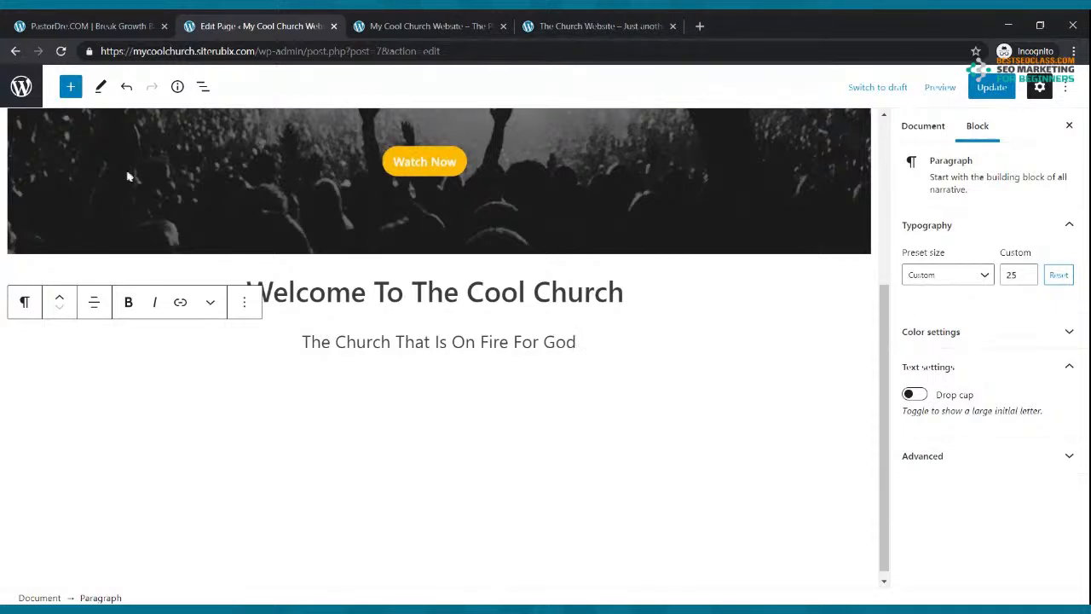
{"action": "left_click", "coordinate": [71, 87]}
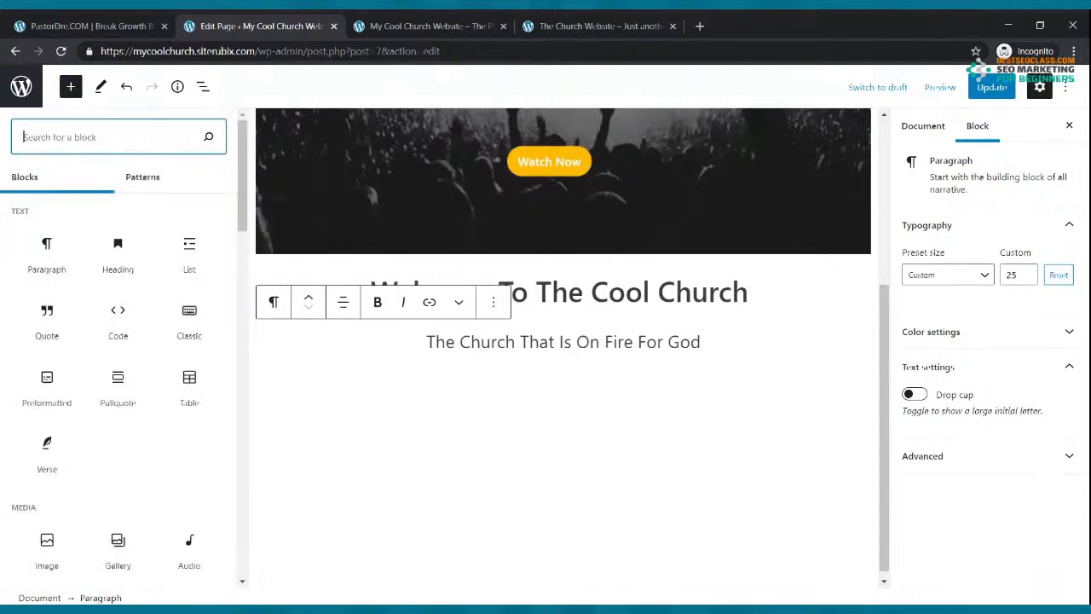
{"action": "type", "text": "columns"}
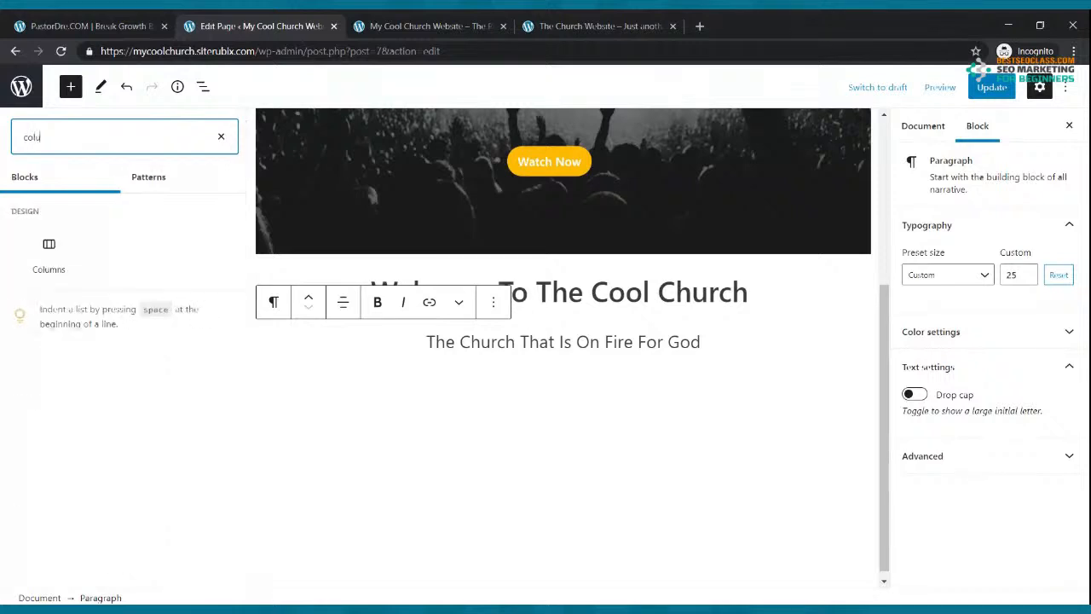
{"action": "left_click", "coordinate": [45, 249]}
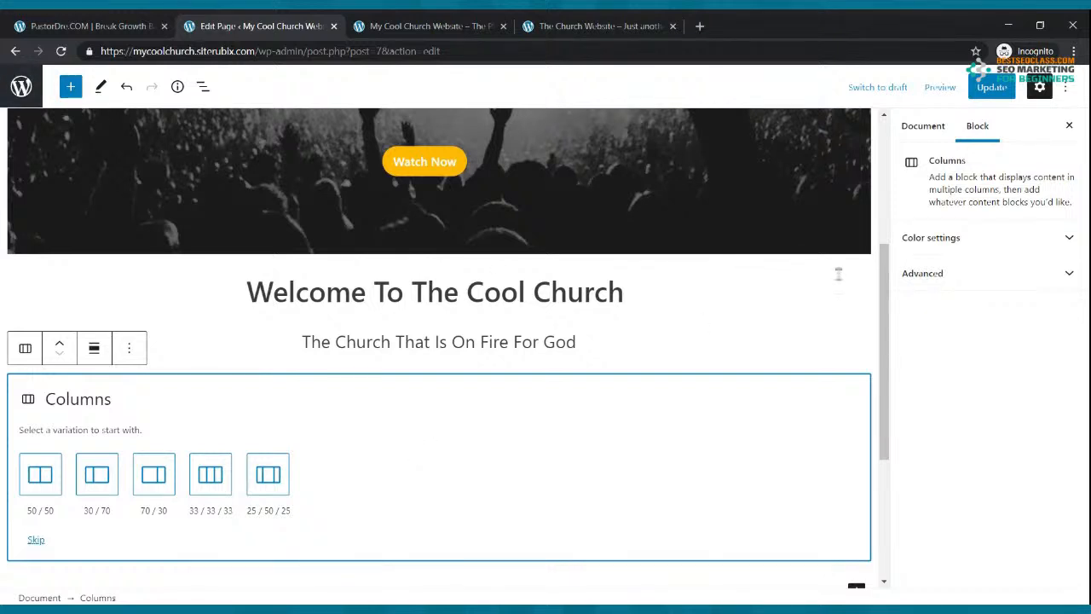
{"action": "scroll", "coordinate": [863, 503], "scroll_direction": "down", "scroll_amount": 1}
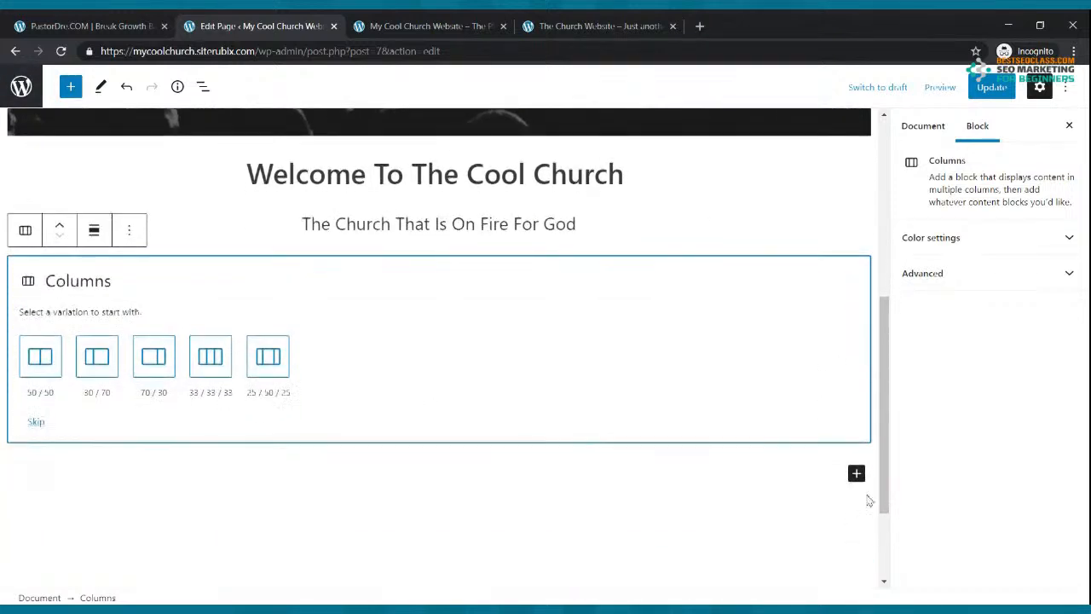
{"action": "scroll", "coordinate": [365, 397], "scroll_direction": "up", "scroll_amount": 1}
{"action": "scroll", "coordinate": [365, 398], "scroll_direction": "up", "scroll_amount": 1}
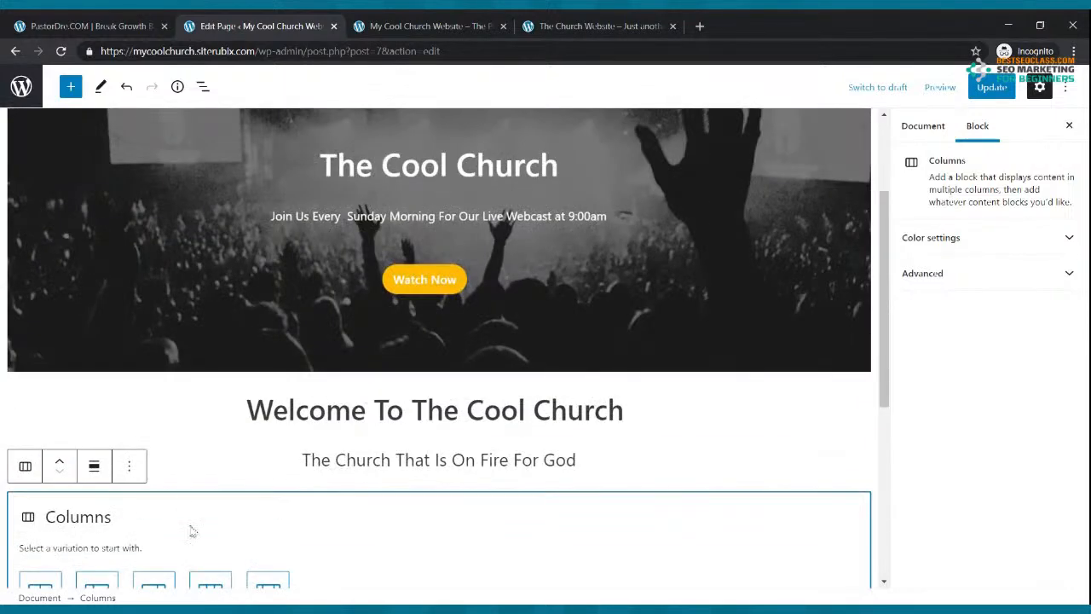
{"action": "scroll", "coordinate": [210, 421], "scroll_direction": "down", "scroll_amount": 1}
{"action": "left_click", "coordinate": [205, 475]}
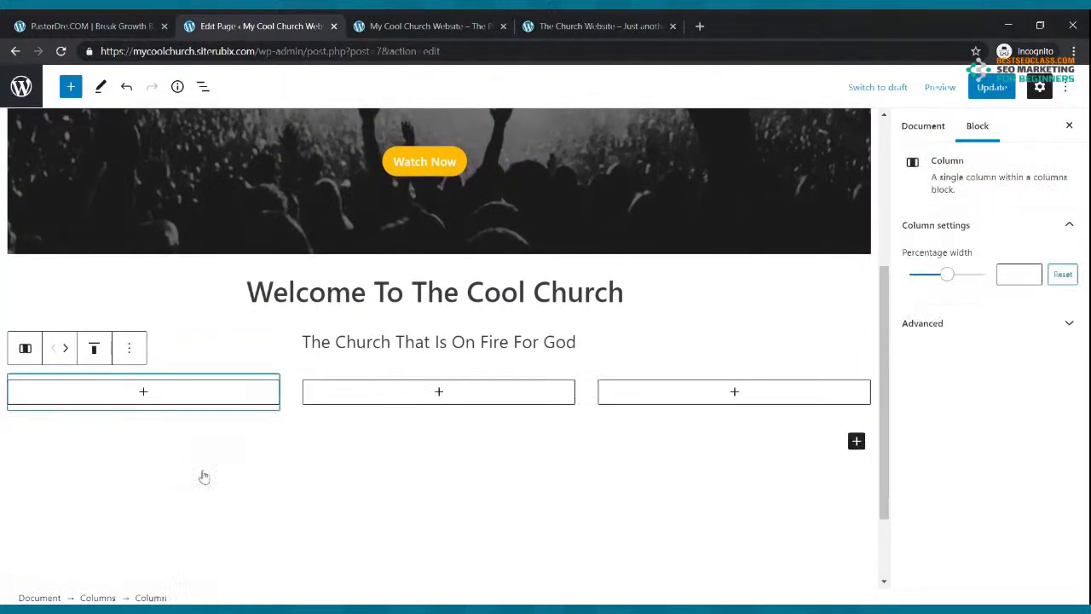
{"action": "left_click", "coordinate": [989, 91]}
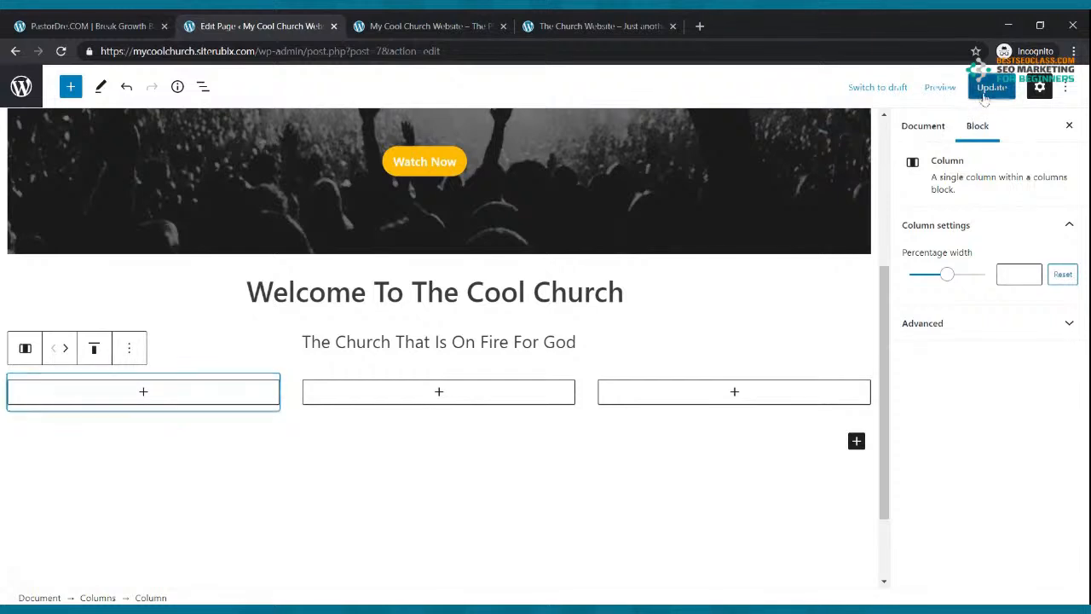
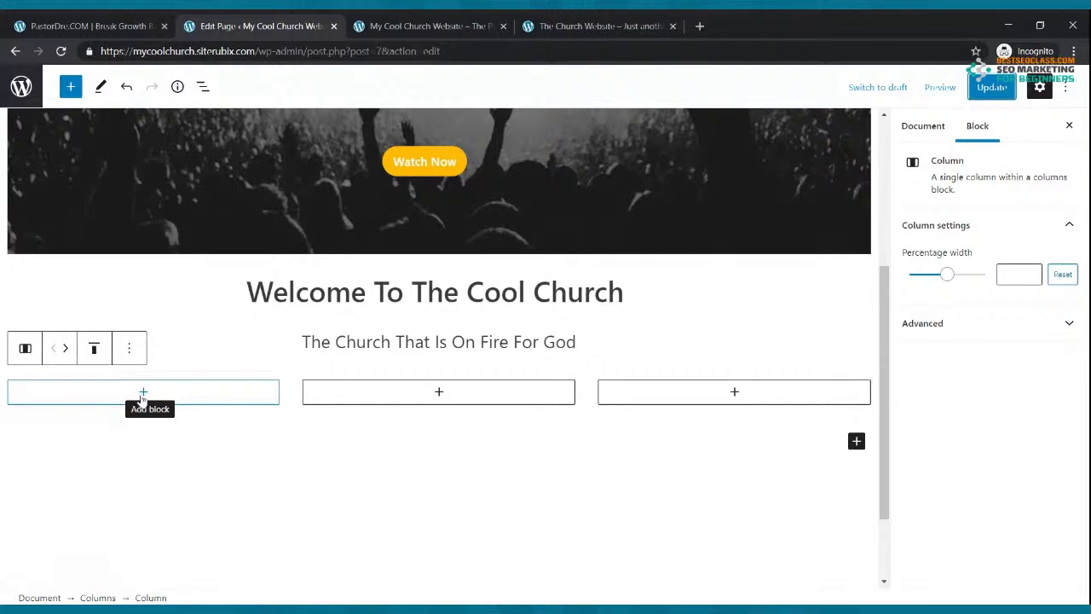
Step: Add an Image block to the first column and upload the Live Webcast graphic into it
{"action": "left_click", "coordinate": [555, 26]}
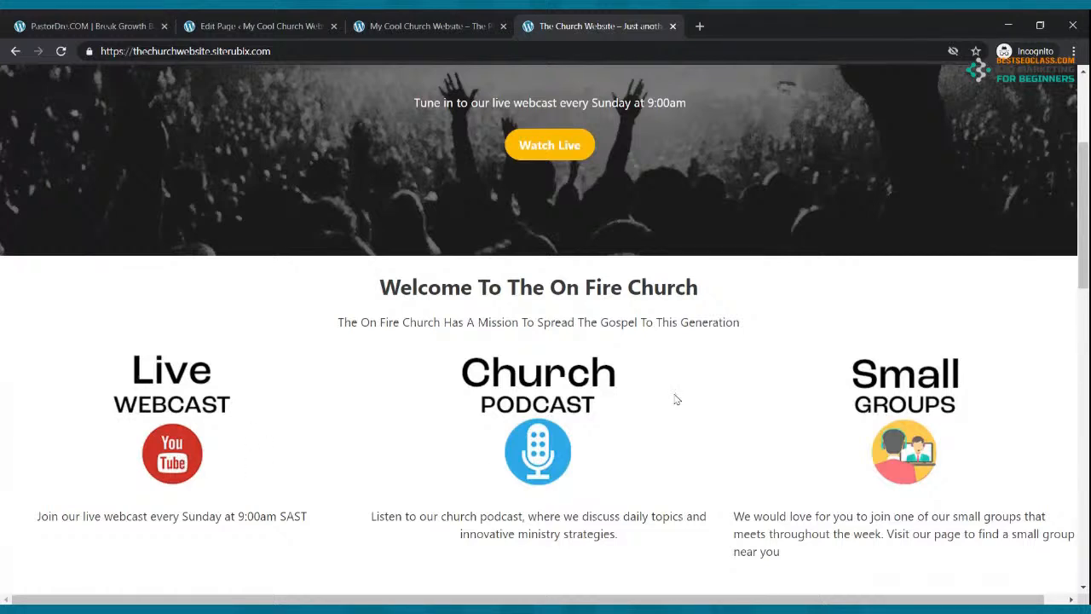
{"action": "left_click", "coordinate": [260, 26]}
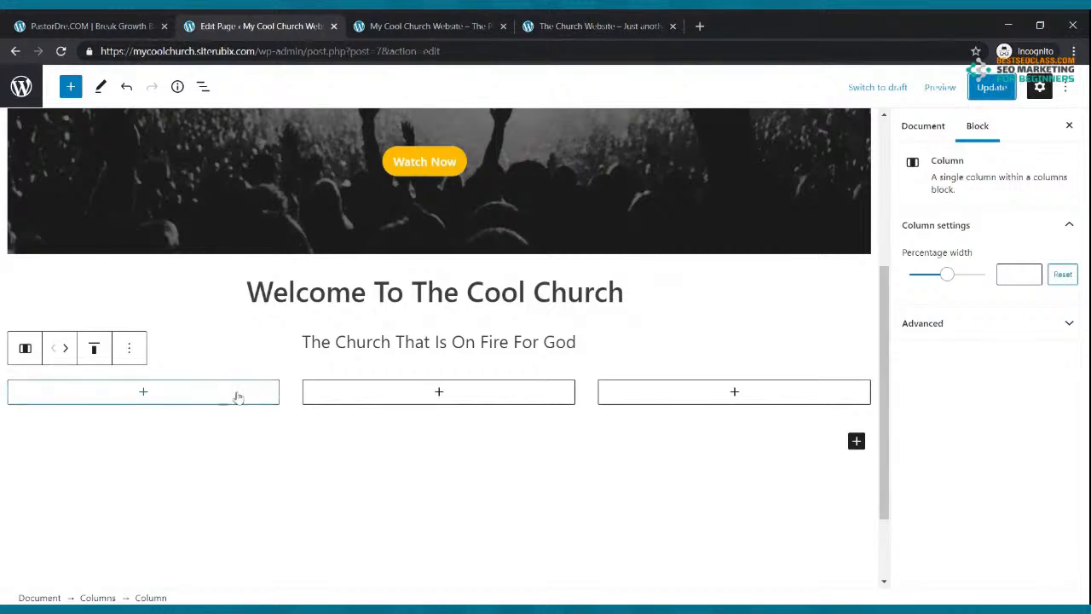
{"action": "left_click", "coordinate": [144, 393]}
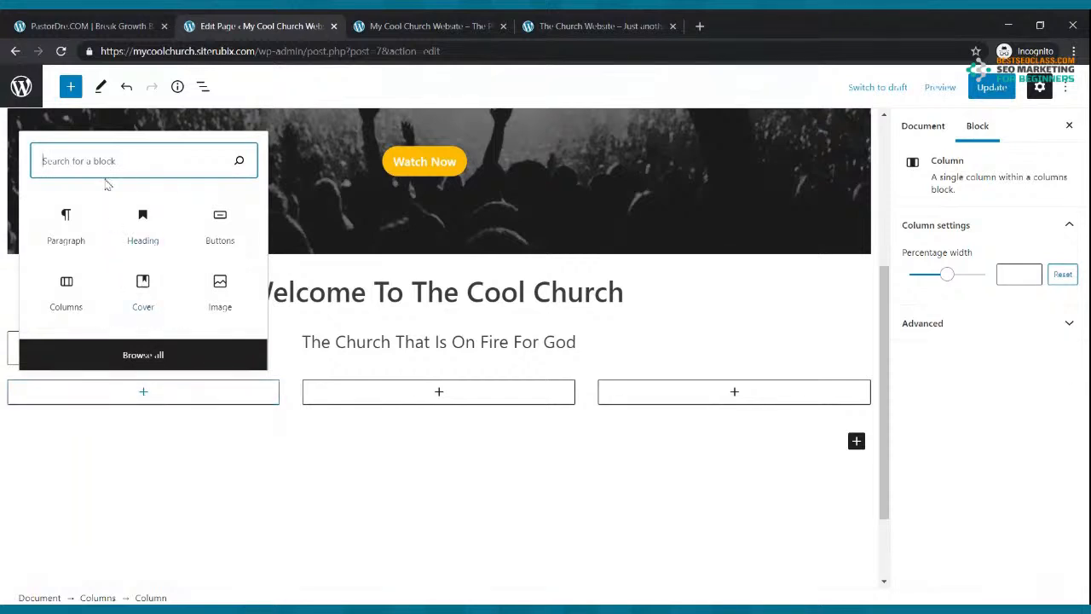
{"action": "type", "text": "imag"}
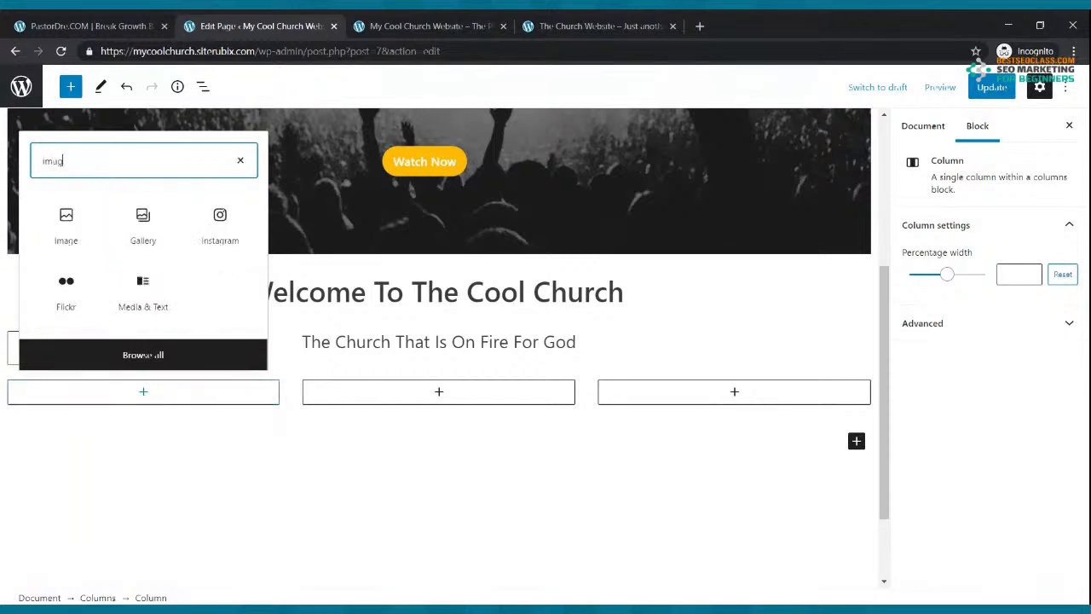
{"action": "type", "text": "e"}
{"action": "left_click", "coordinate": [80, 244]}
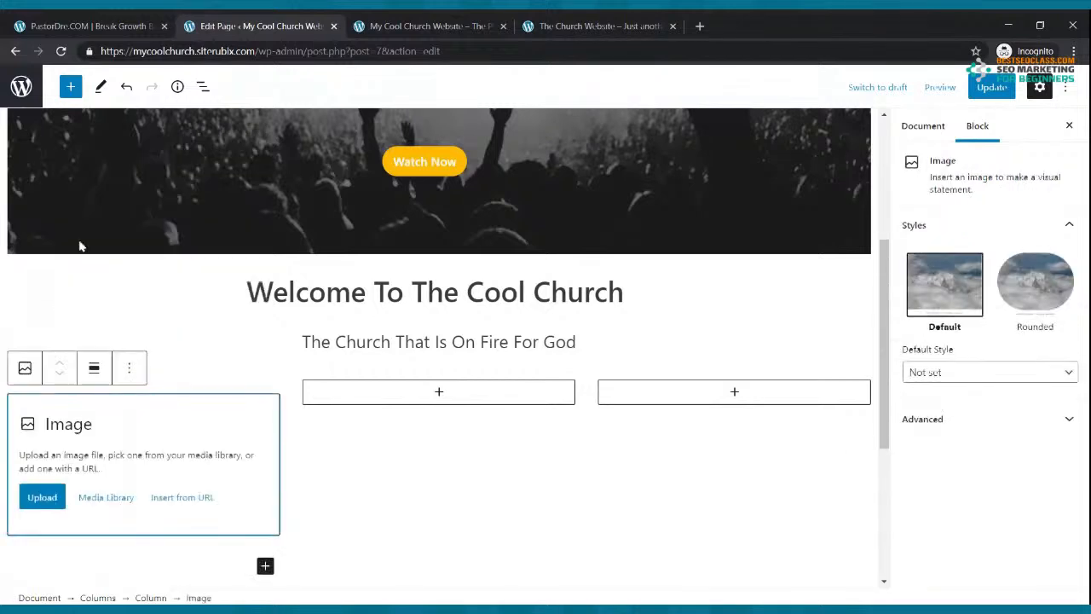
{"action": "left_click", "coordinate": [51, 495]}
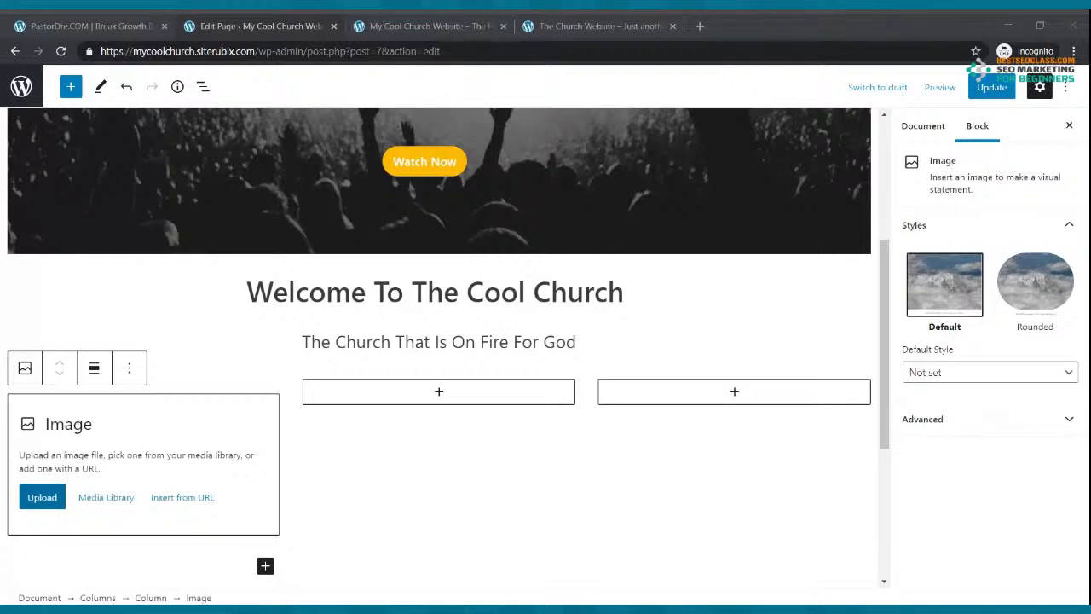
{"action": "scroll", "coordinate": [351, 326], "scroll_direction": "down", "scroll_amount": 2}
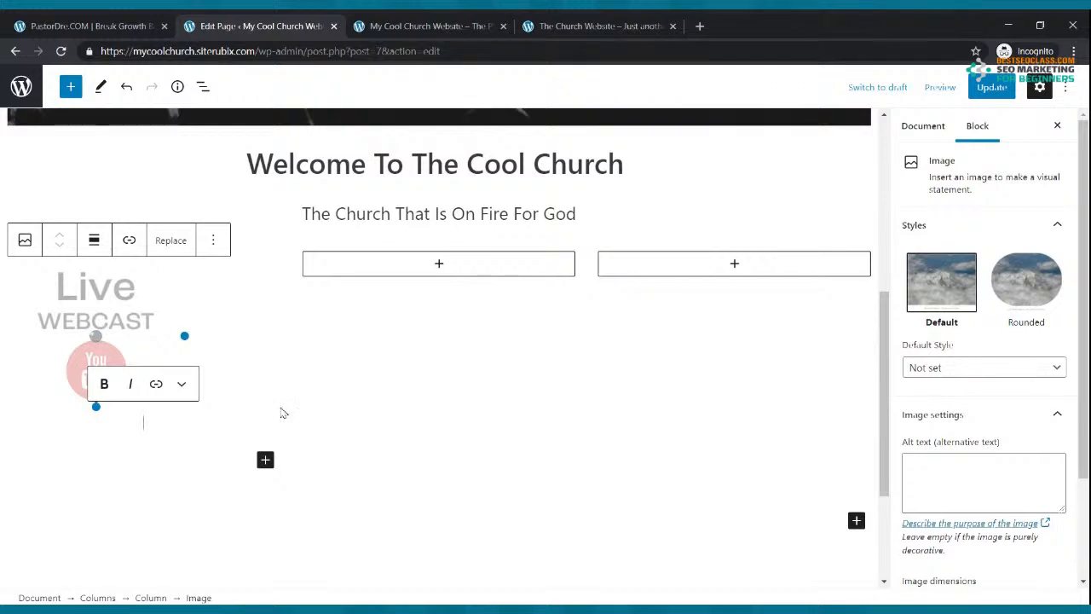
Step: Add an Image block to the second column and upload the Church Podcast graphic
{"action": "left_click", "coordinate": [440, 266]}
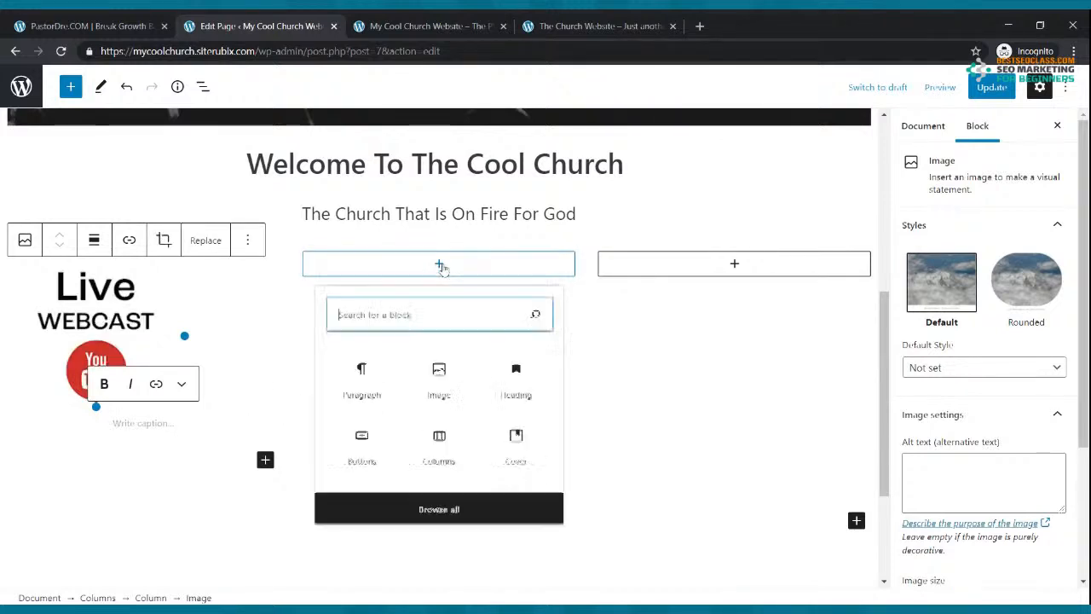
{"action": "left_click", "coordinate": [423, 384]}
{"action": "left_click", "coordinate": [341, 368]}
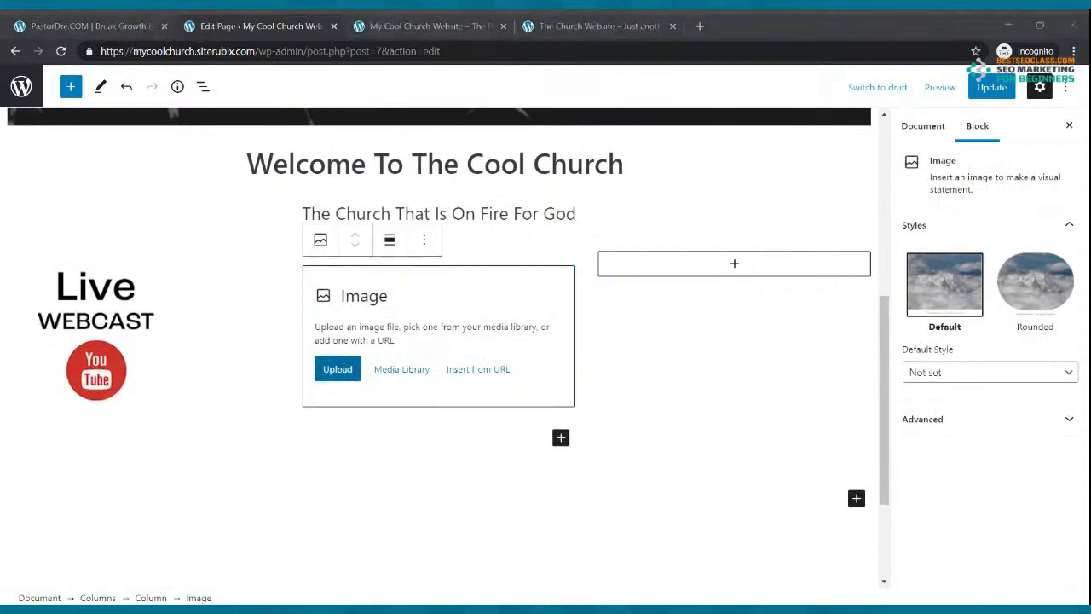
{"action": "key", "text": "Return"}
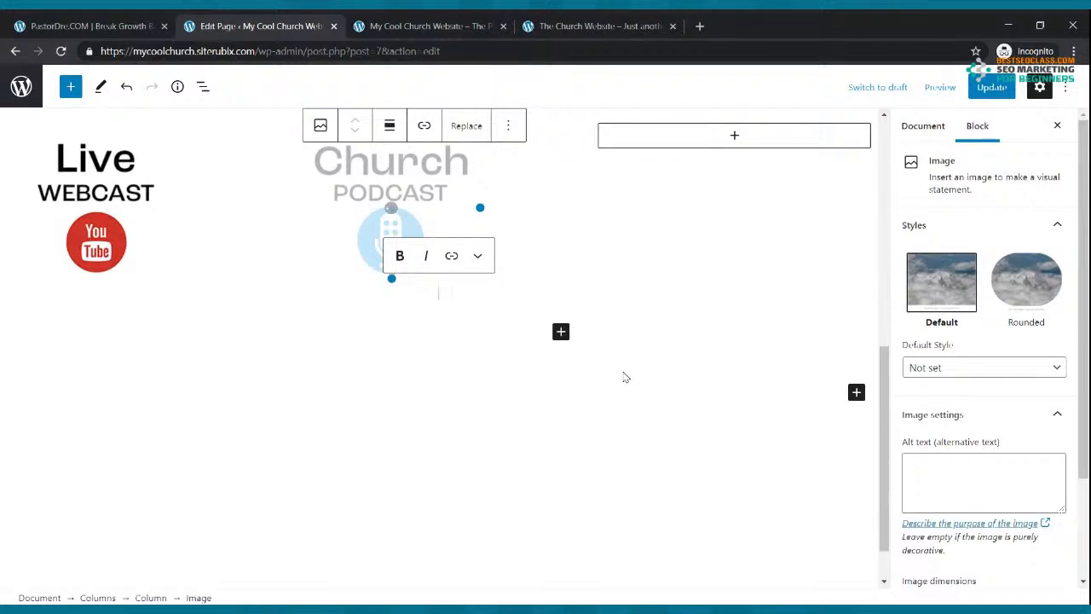
{"action": "scroll", "coordinate": [629, 358], "scroll_direction": "up", "scroll_amount": 3}
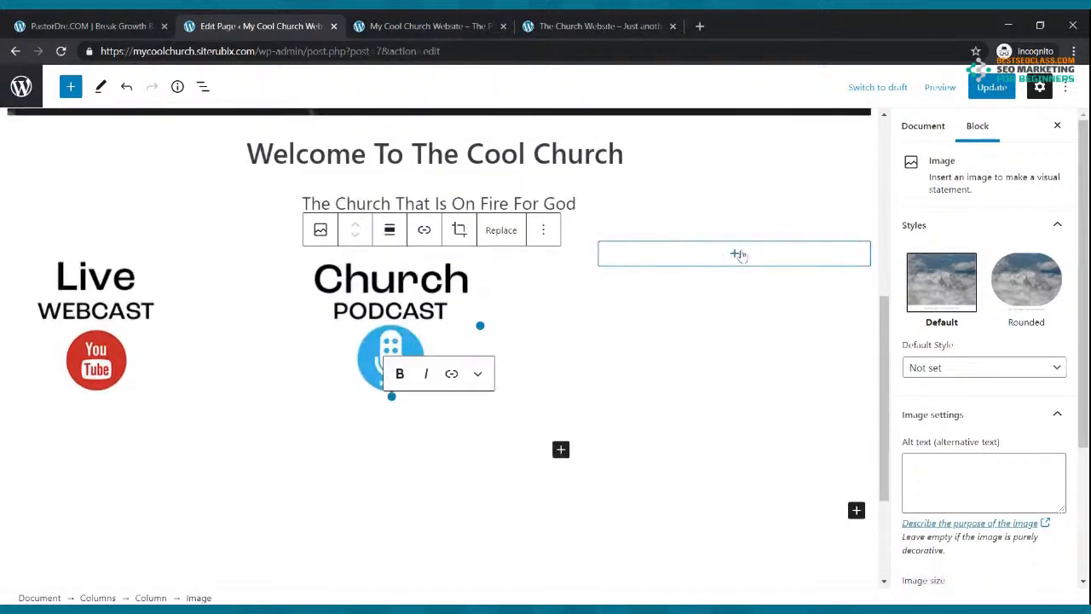
Step: Add an Image block to the third column, upload the Small Groups graphic, and update the page
{"action": "left_click", "coordinate": [737, 254]}
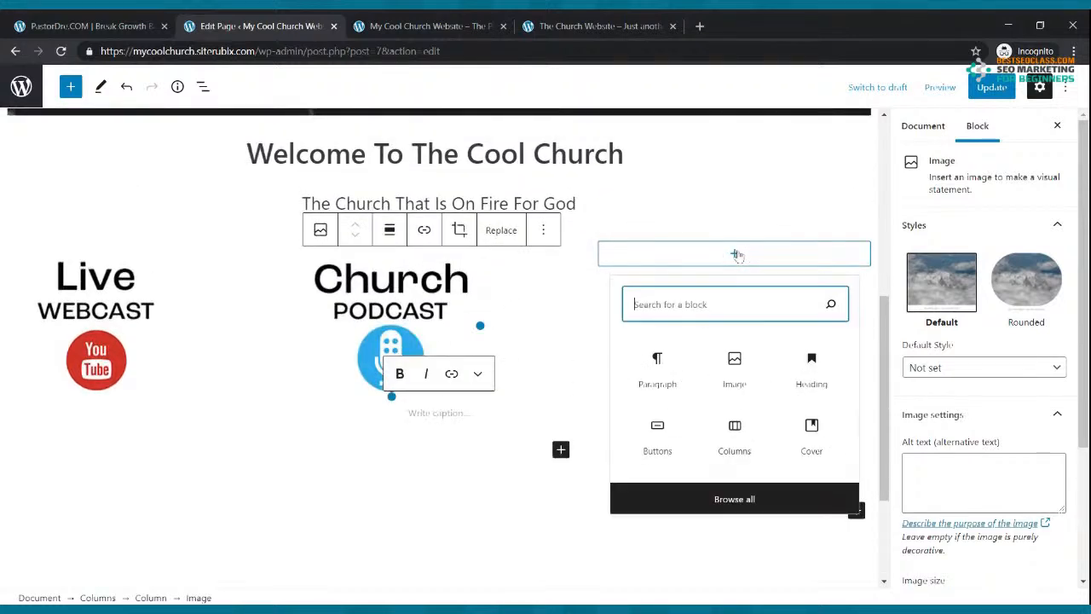
{"action": "left_click", "coordinate": [729, 365]}
{"action": "left_click", "coordinate": [631, 359]}
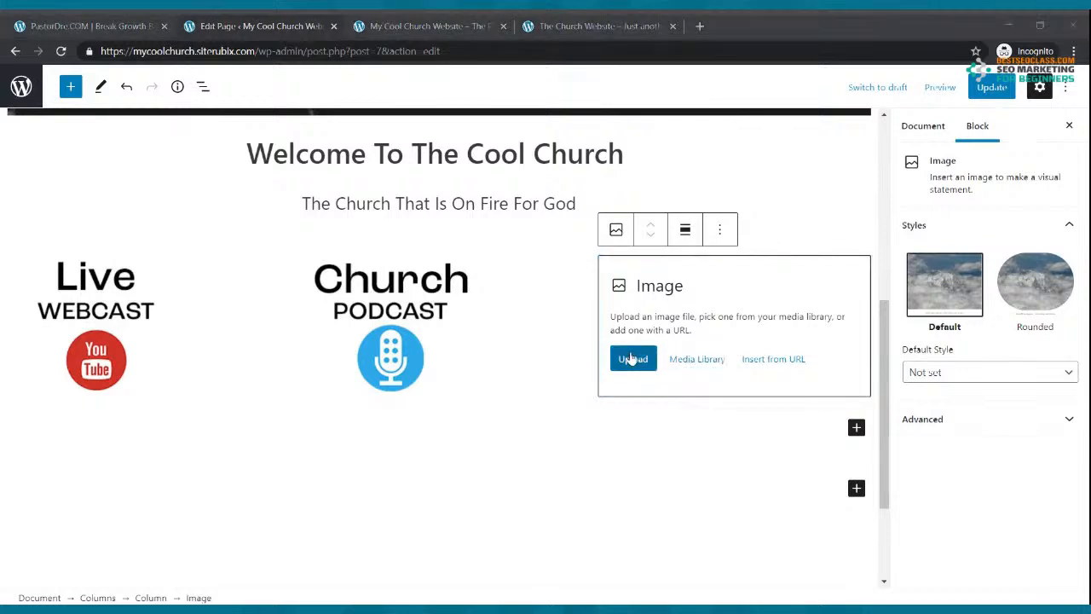
{"action": "double_click", "coordinate": [442, 177]}
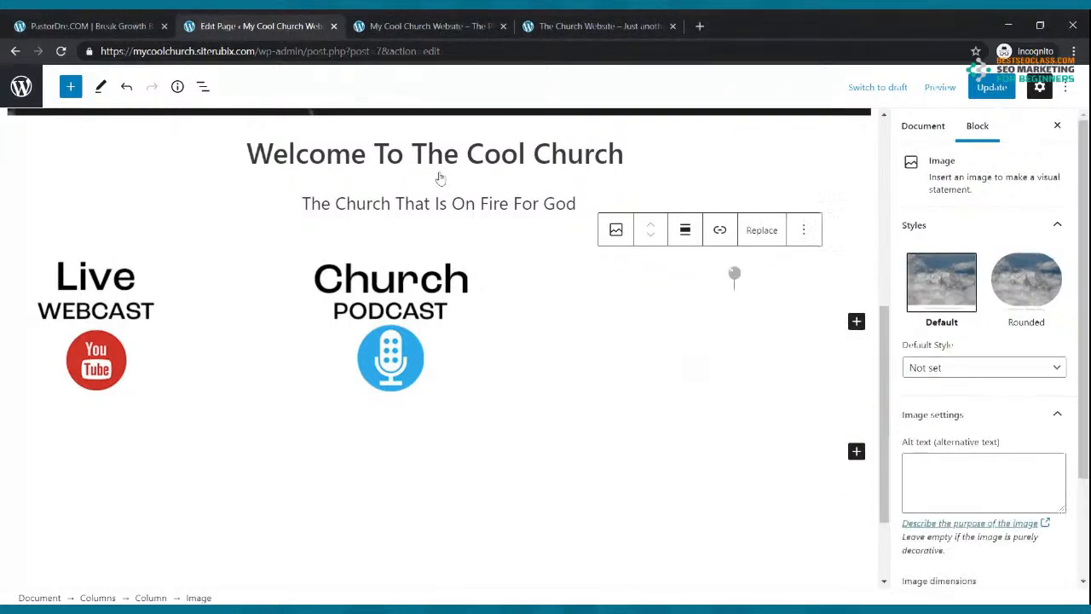
{"action": "left_click", "coordinate": [980, 92]}
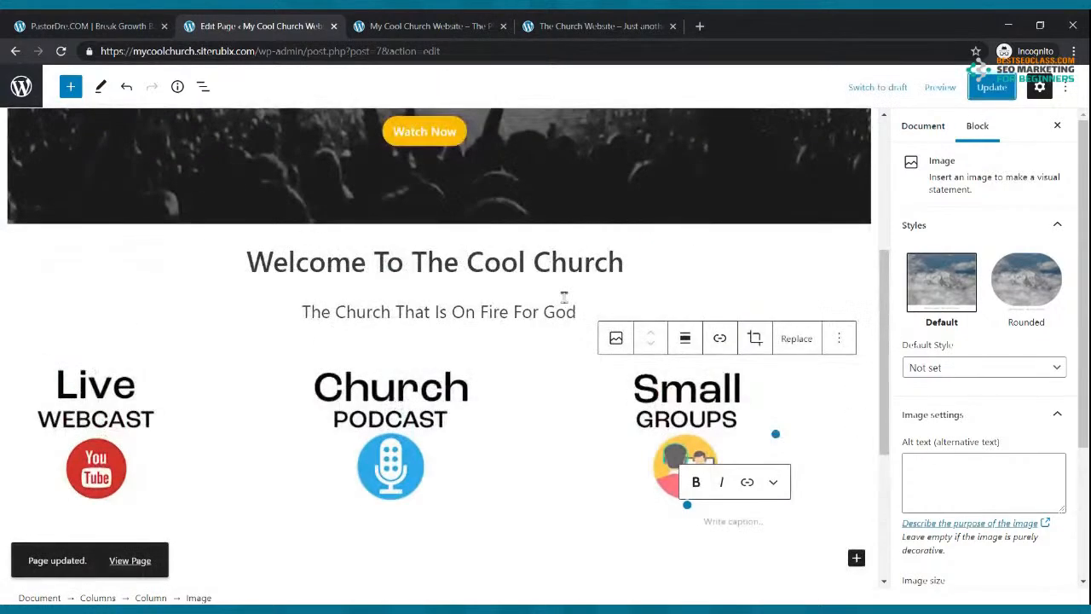
Step: Reload the live Home page to check the three column images
{"action": "left_click", "coordinate": [442, 30]}
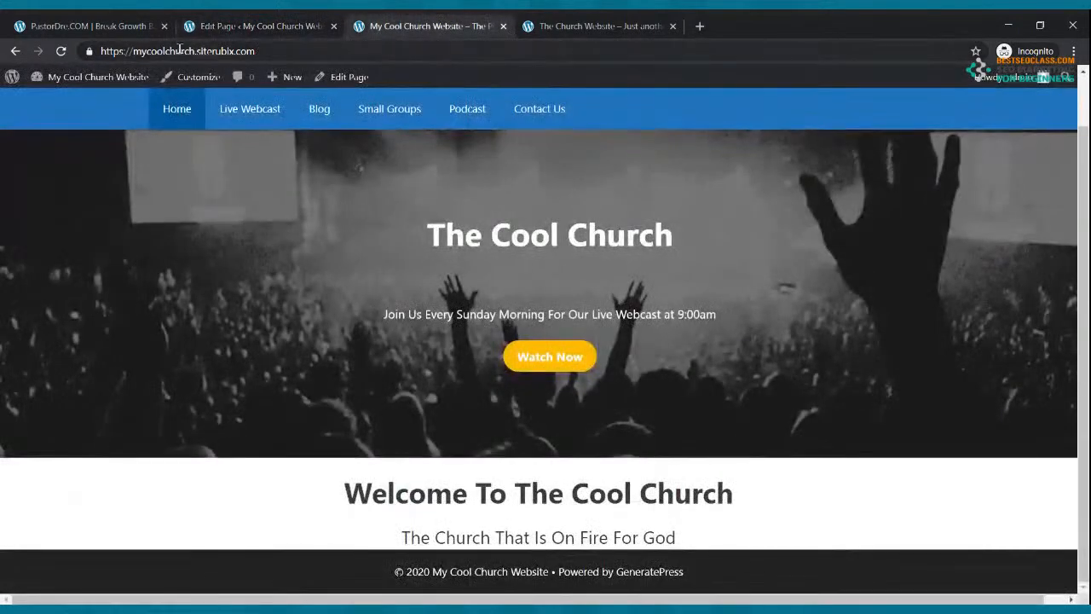
{"action": "left_click", "coordinate": [61, 51]}
{"action": "scroll", "coordinate": [408, 217], "scroll_direction": "down", "scroll_amount": 3}
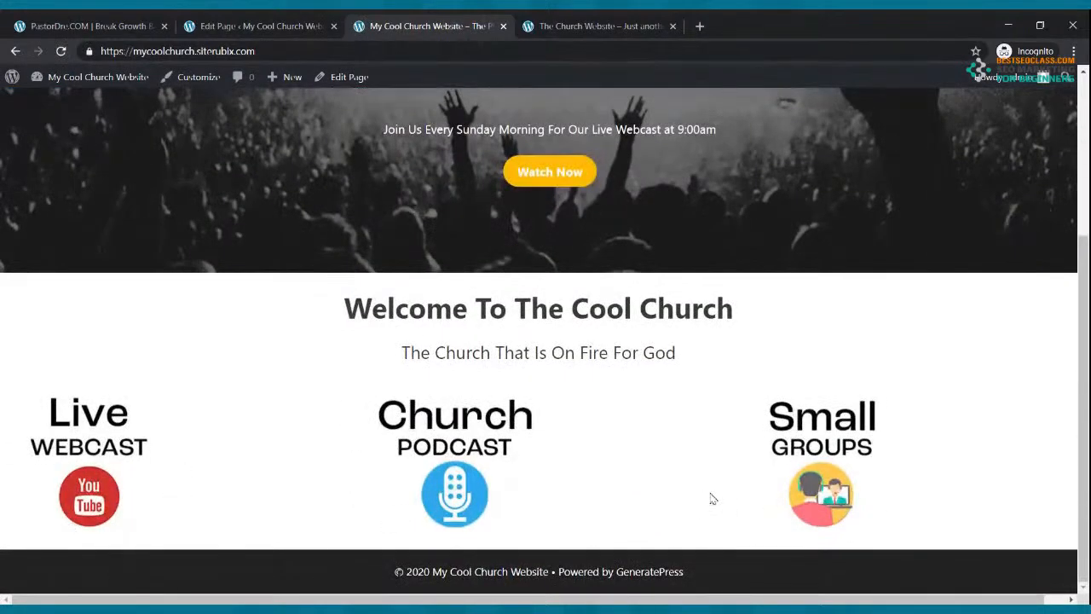
{"action": "left_click", "coordinate": [254, 20]}
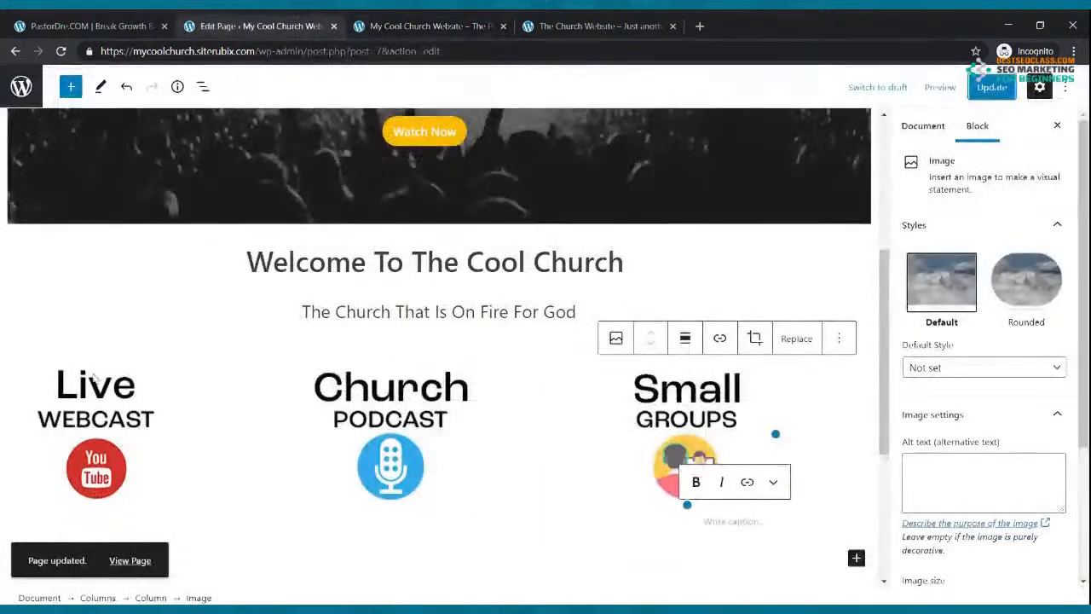
Step: Center-align each of the three column images and update the page
{"action": "left_click", "coordinate": [94, 436]}
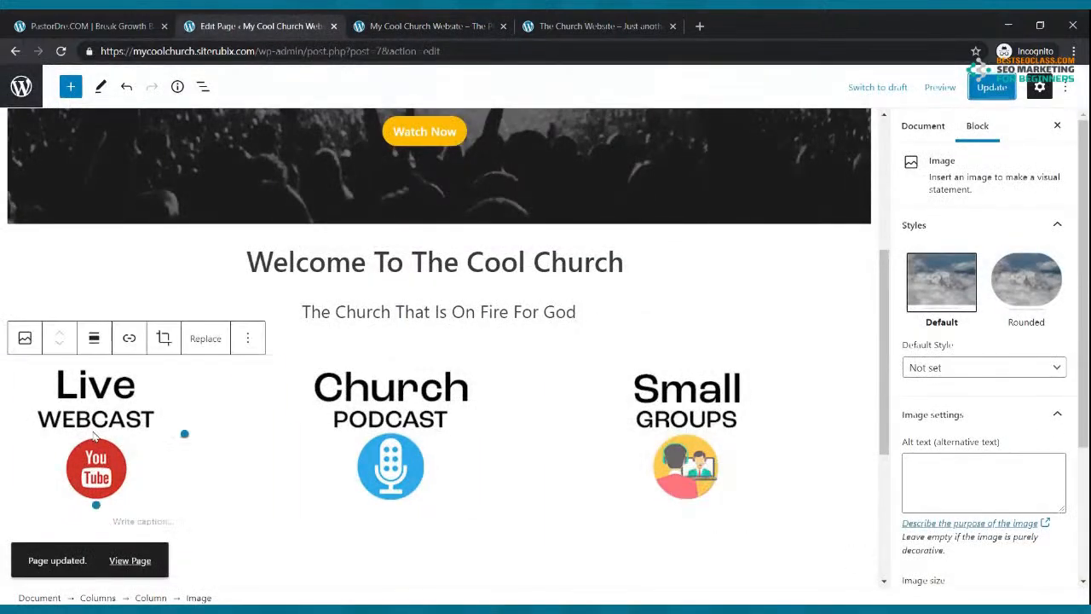
{"action": "left_click", "coordinate": [94, 339]}
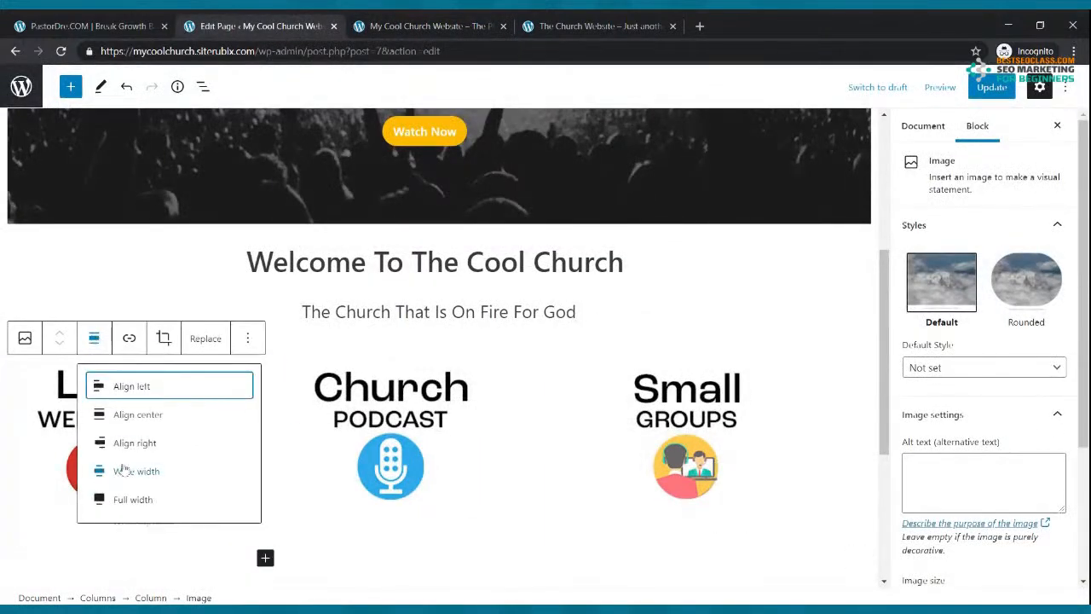
{"action": "left_click", "coordinate": [128, 415]}
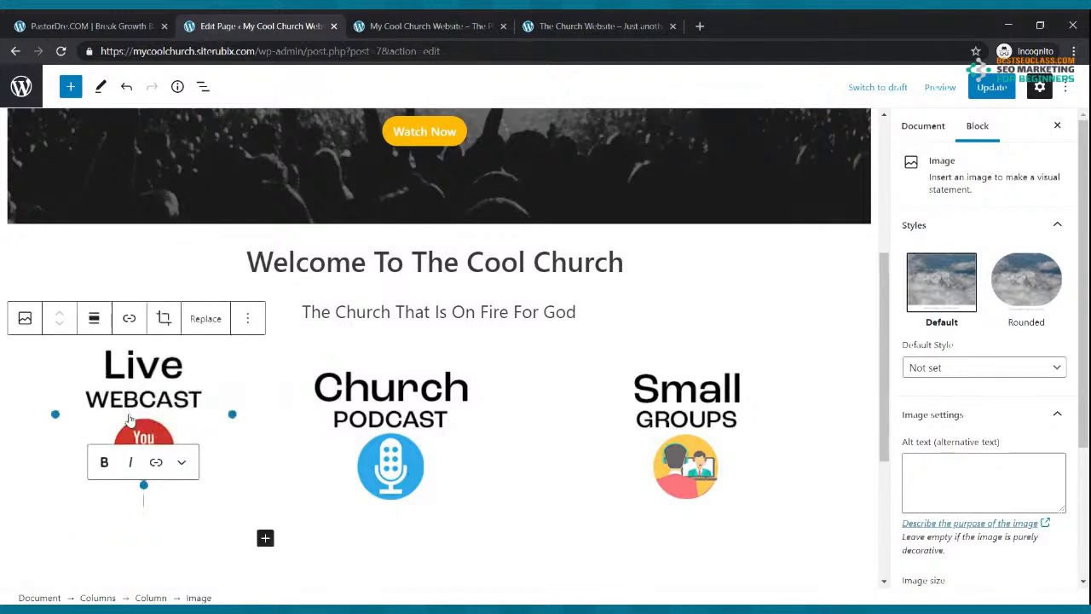
{"action": "left_click", "coordinate": [379, 437]}
{"action": "left_click", "coordinate": [390, 338]}
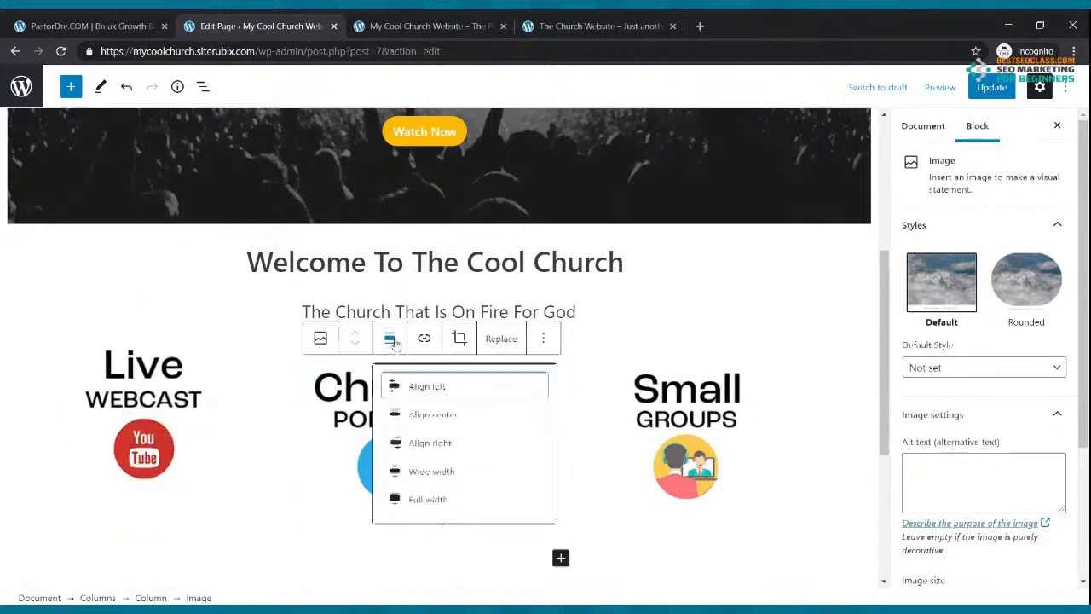
{"action": "left_click", "coordinate": [422, 418]}
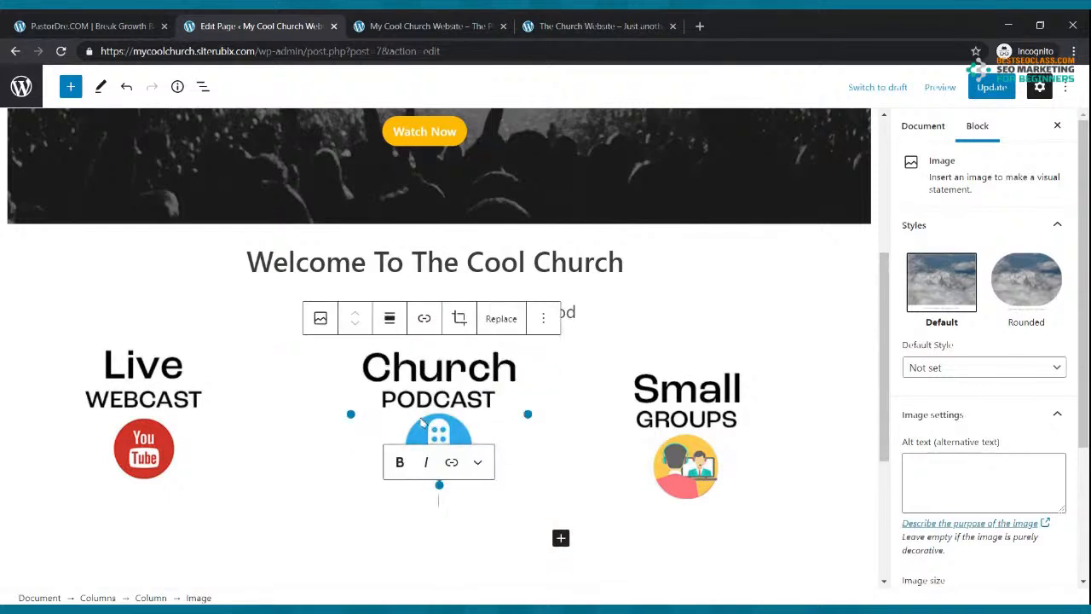
{"action": "left_click", "coordinate": [663, 427]}
{"action": "left_click", "coordinate": [688, 341]}
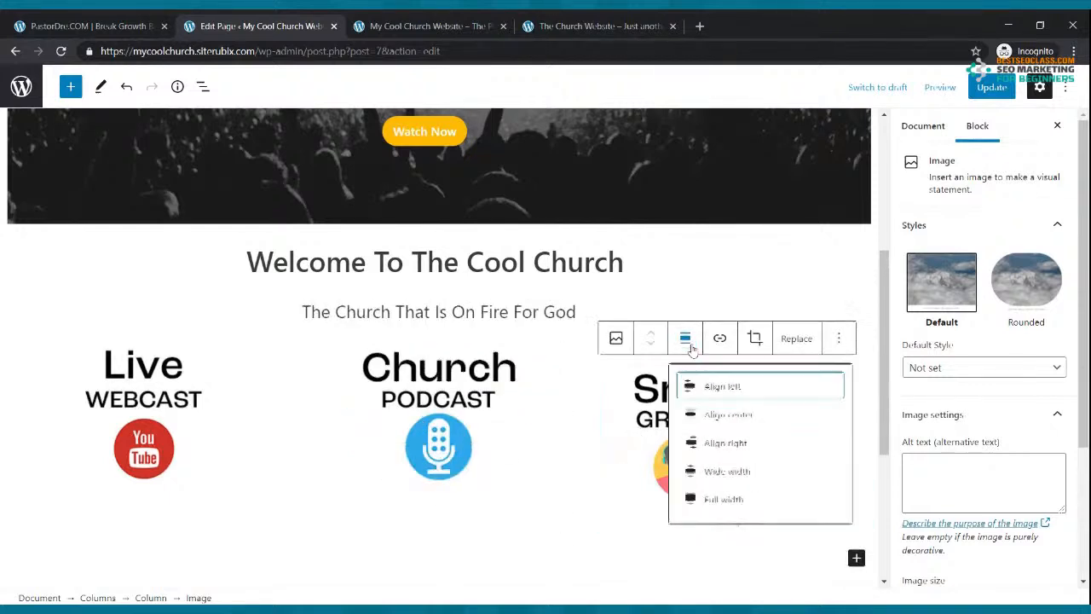
{"action": "left_click", "coordinate": [724, 412]}
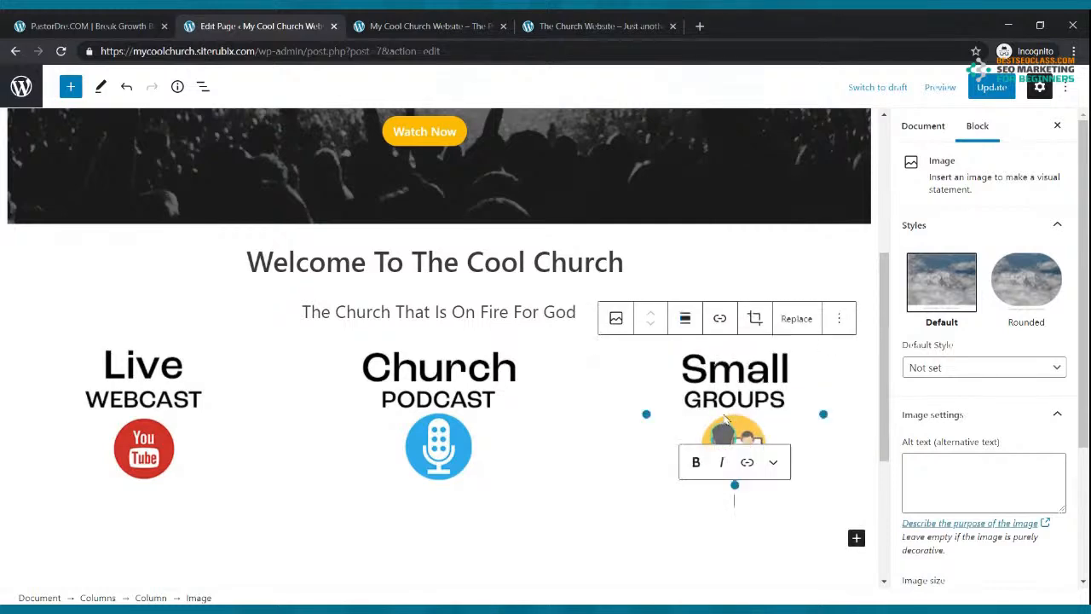
{"action": "left_click", "coordinate": [991, 87]}
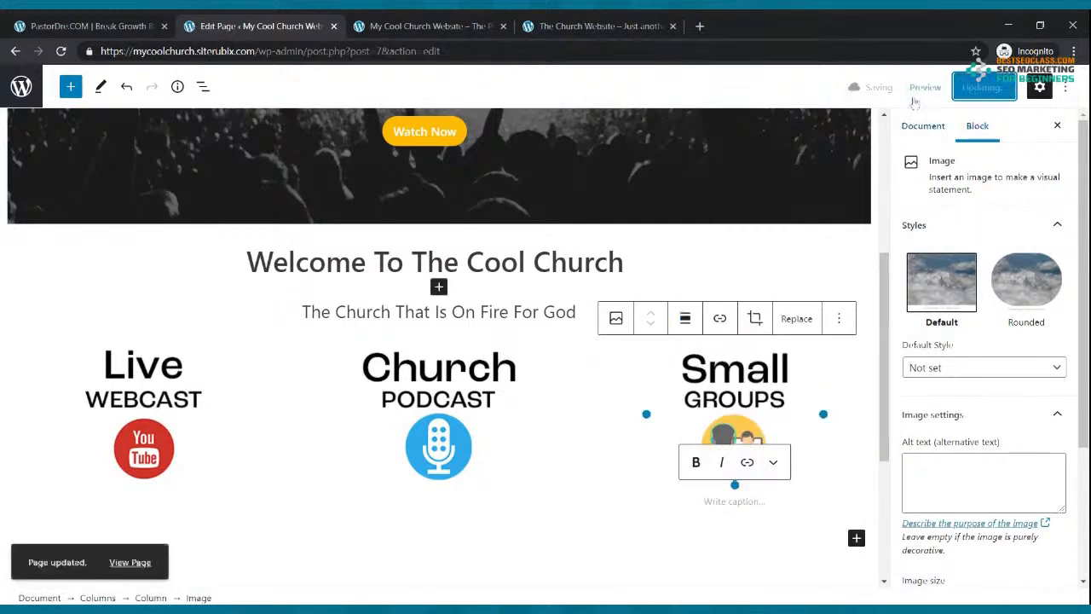
Step: Reload the live Home page and compare its hero and columns section with the example site
{"action": "left_click", "coordinate": [426, 26]}
{"action": "left_click", "coordinate": [61, 51]}
{"action": "scroll", "coordinate": [370, 309], "scroll_direction": "up", "scroll_amount": 3}
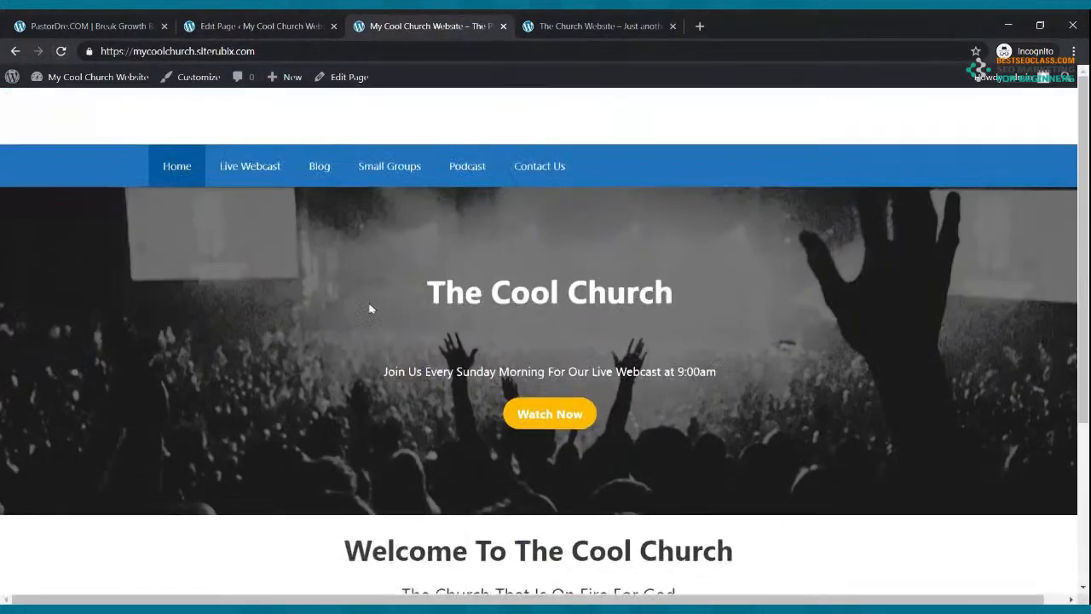
{"action": "left_click", "coordinate": [563, 26]}
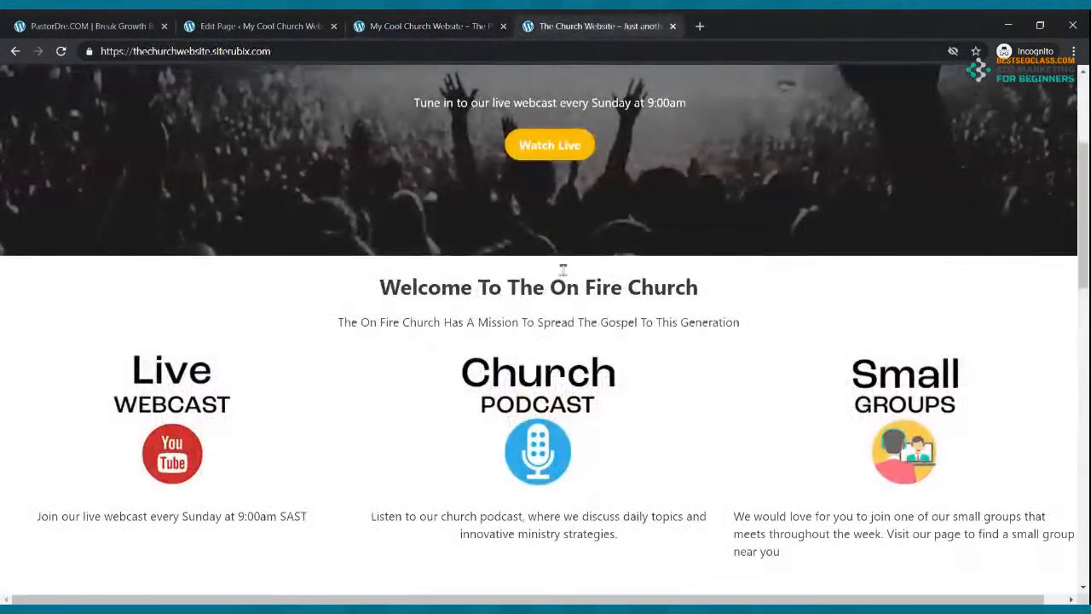
{"action": "scroll", "coordinate": [568, 255], "scroll_direction": "up", "scroll_amount": 3}
{"action": "scroll", "coordinate": [567, 256], "scroll_direction": "down", "scroll_amount": 4}
{"action": "scroll", "coordinate": [568, 256], "scroll_direction": "up", "scroll_amount": 3}
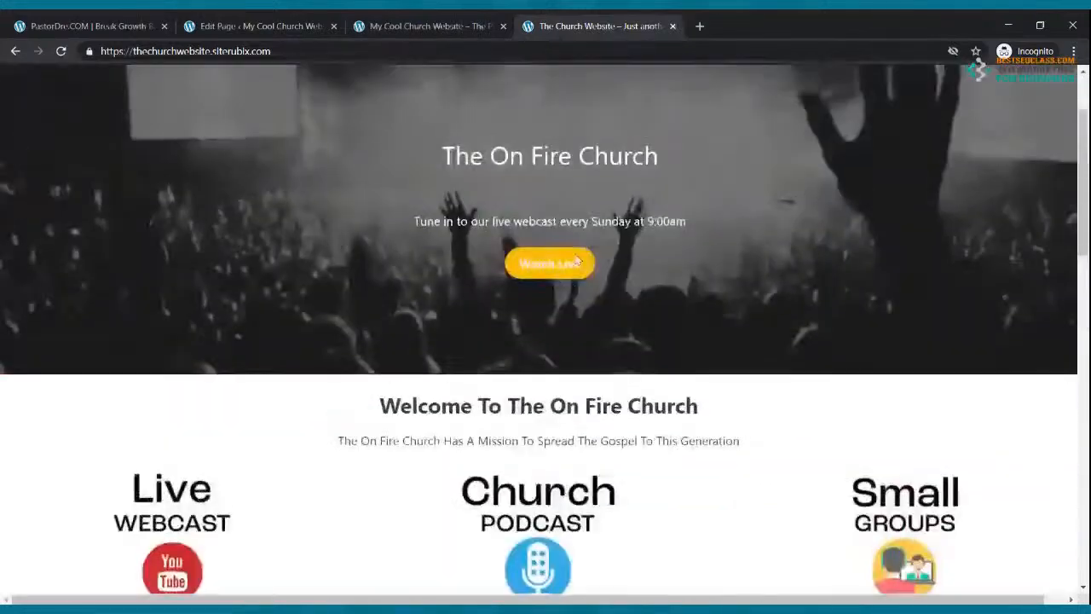
{"action": "left_click", "coordinate": [435, 26]}
{"action": "scroll", "coordinate": [472, 260], "scroll_direction": "down", "scroll_amount": 3}
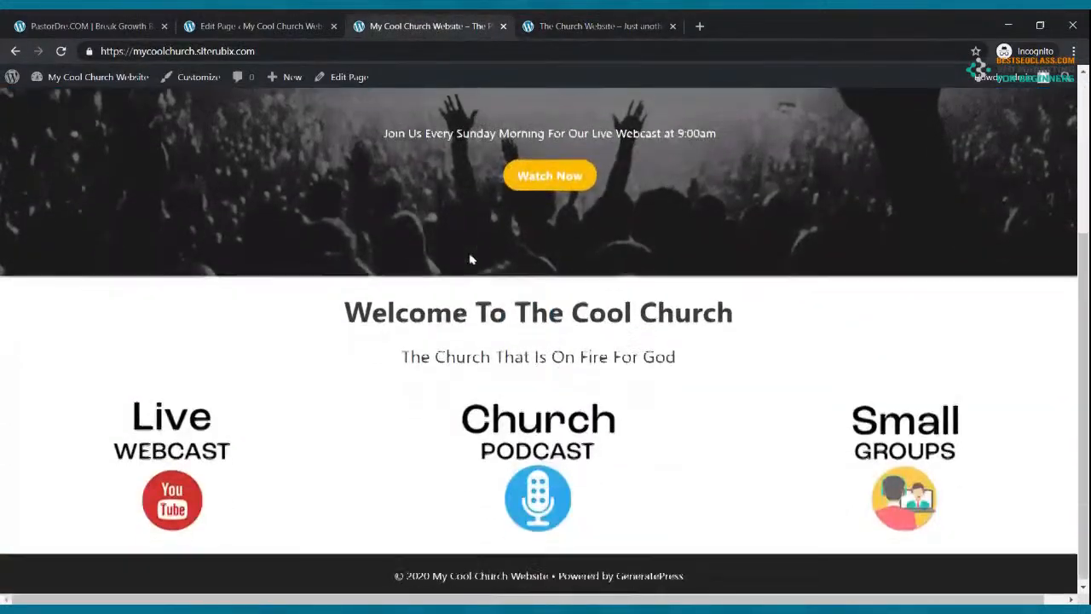
{"action": "scroll", "coordinate": [471, 260], "scroll_direction": "up", "scroll_amount": 5}
{"action": "left_click", "coordinate": [563, 26]}
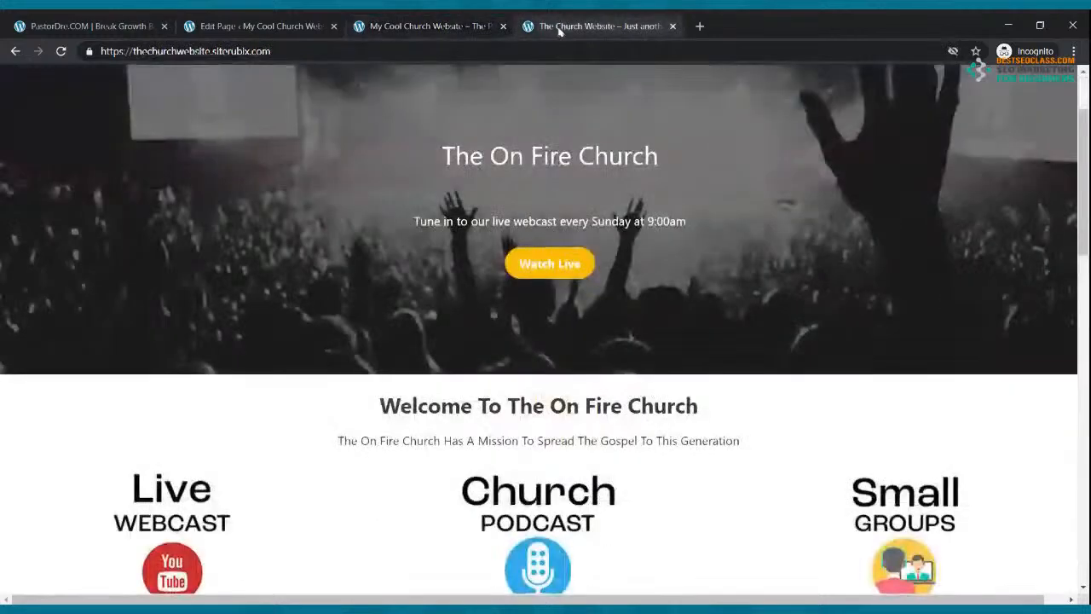
{"action": "left_click", "coordinate": [426, 25]}
{"action": "scroll", "coordinate": [569, 356], "scroll_direction": "down", "scroll_amount": 3}
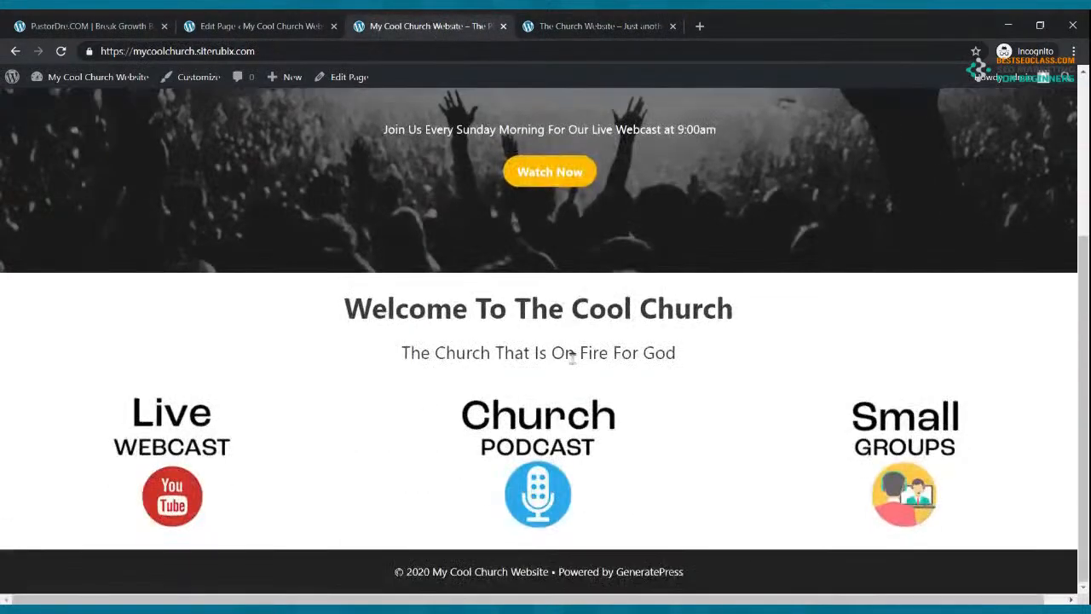
{"action": "scroll", "coordinate": [573, 358], "scroll_direction": "up", "scroll_amount": 5}
{"action": "left_click", "coordinate": [613, 26]}
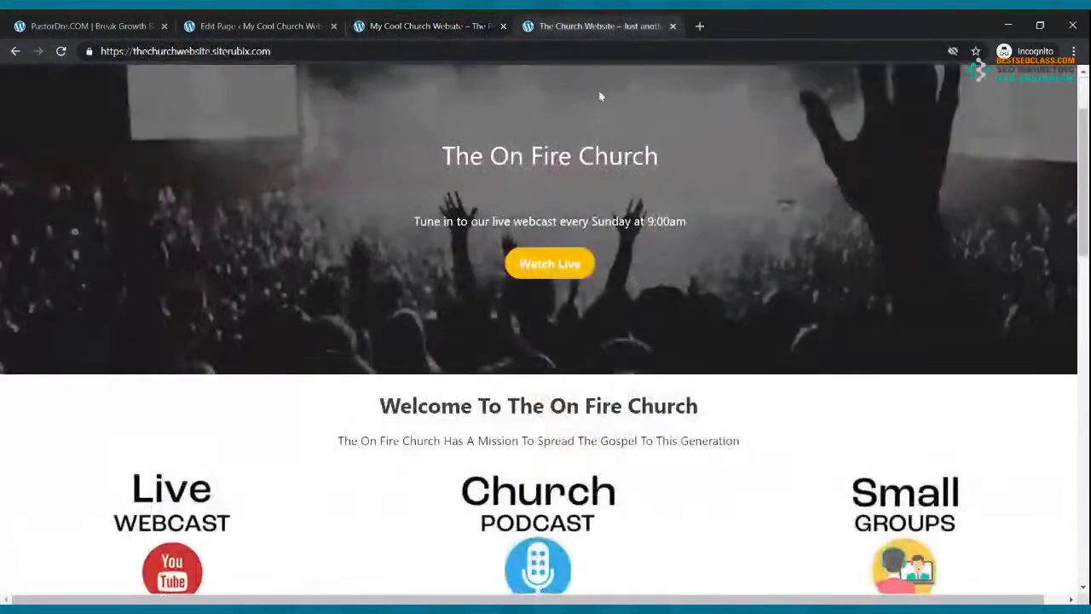
{"action": "scroll", "coordinate": [560, 300], "scroll_direction": "down", "scroll_amount": 3}
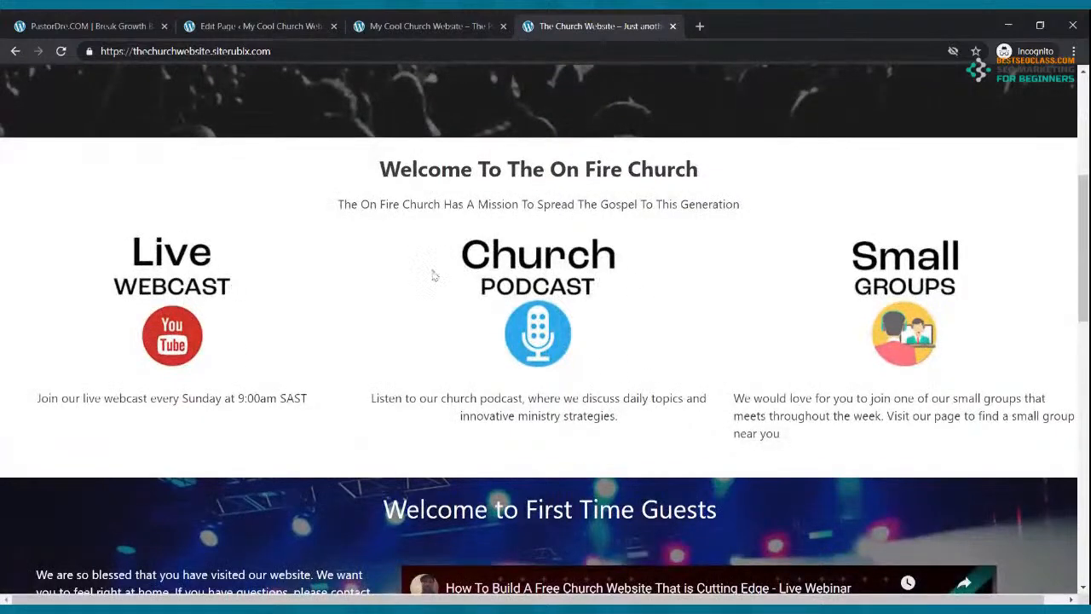
{"action": "scroll", "coordinate": [595, 320], "scroll_direction": "up", "scroll_amount": 4}
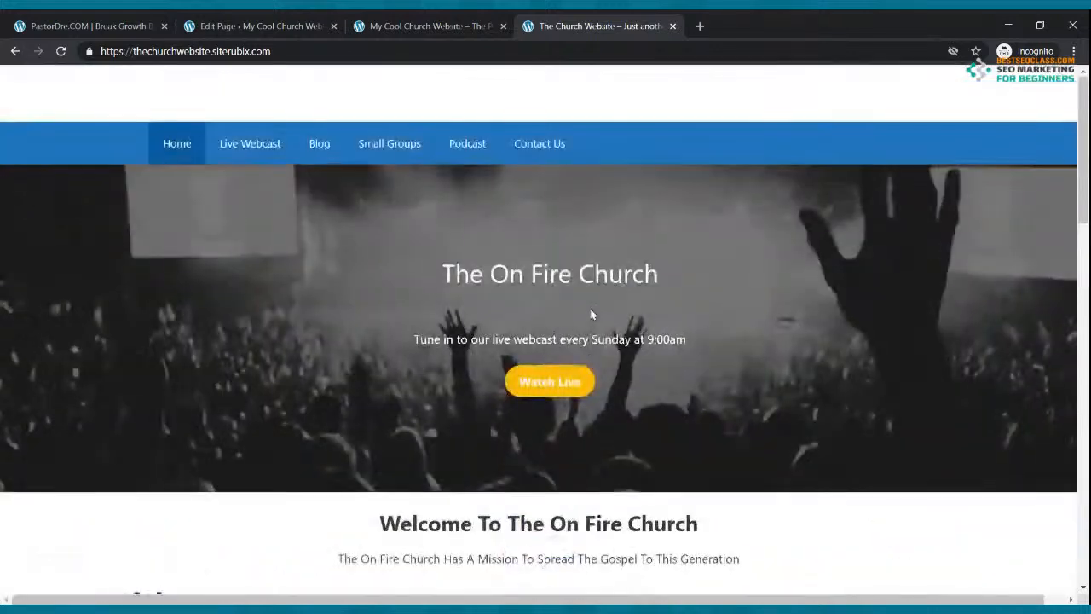
Step: Scroll through the live Home page to review the welcome heading, tagline and three column images
{"action": "left_click", "coordinate": [431, 27]}
{"action": "scroll", "coordinate": [432, 410], "scroll_direction": "down", "scroll_amount": 3}
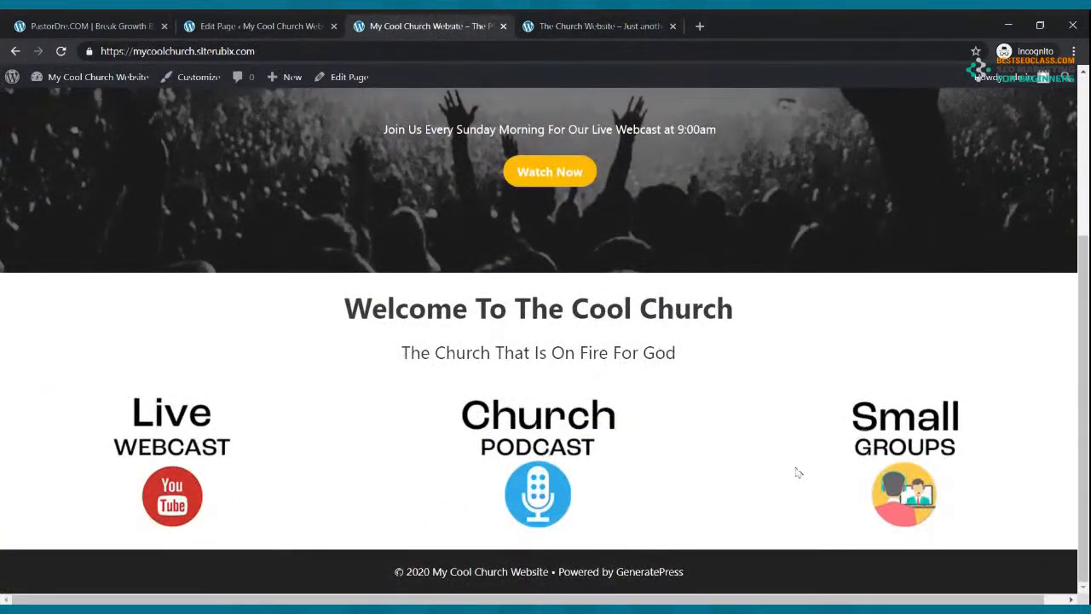
{"action": "scroll", "coordinate": [219, 398], "scroll_direction": "up", "scroll_amount": 3}
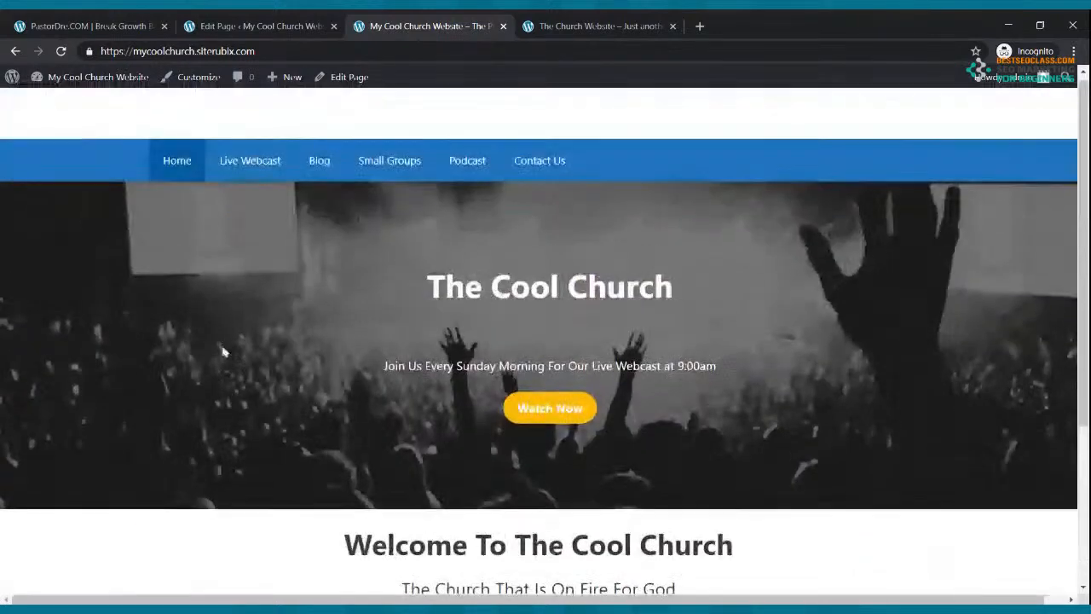
{"action": "scroll", "coordinate": [287, 234], "scroll_direction": "down", "scroll_amount": 3}
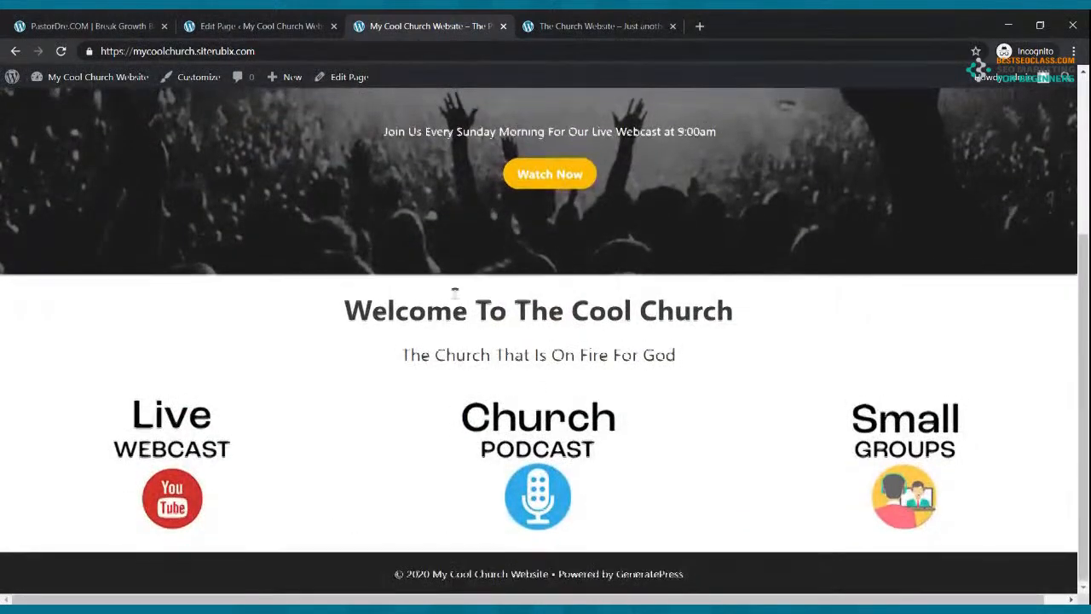
{"action": "scroll", "coordinate": [453, 319], "scroll_direction": "up", "scroll_amount": 3}
{"action": "scroll", "coordinate": [516, 331], "scroll_direction": "down", "scroll_amount": 3}
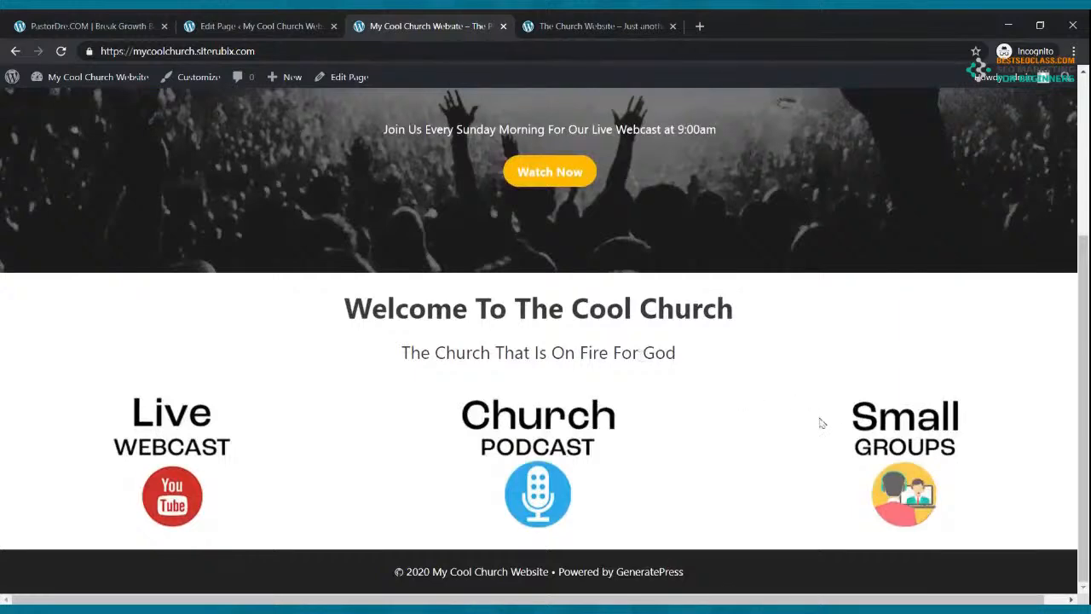
{"action": "scroll", "coordinate": [868, 442], "scroll_direction": "up", "scroll_amount": 3}
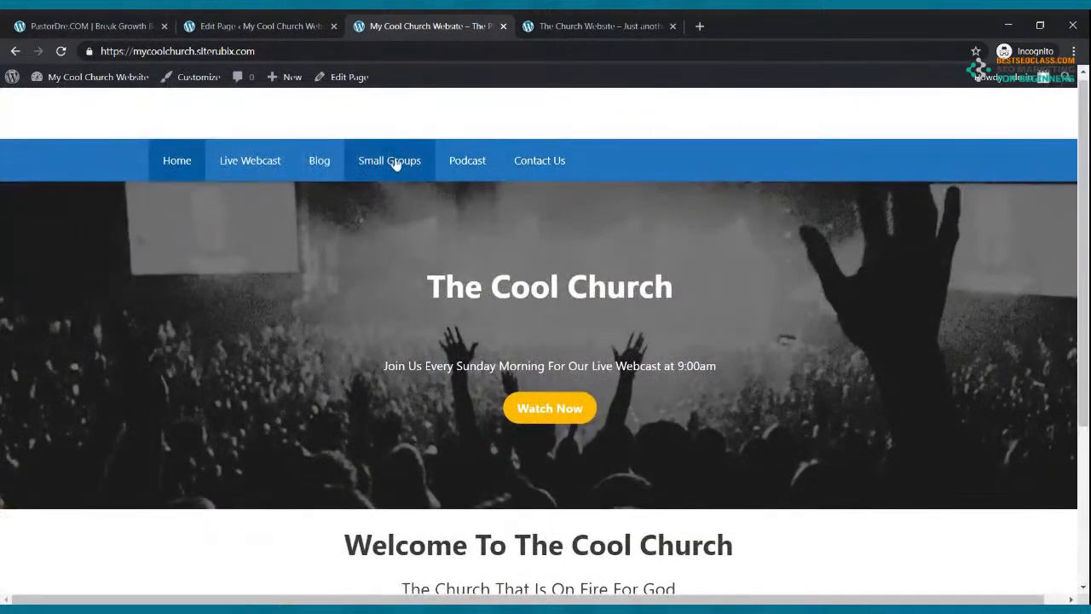
Step: Copy the Live Webcast page's address and link the first column's Live Webcast image to it
{"action": "left_click", "coordinate": [302, 23]}
{"action": "scroll", "coordinate": [230, 382], "scroll_direction": "down", "scroll_amount": 1}
{"action": "left_click", "coordinate": [154, 317]}
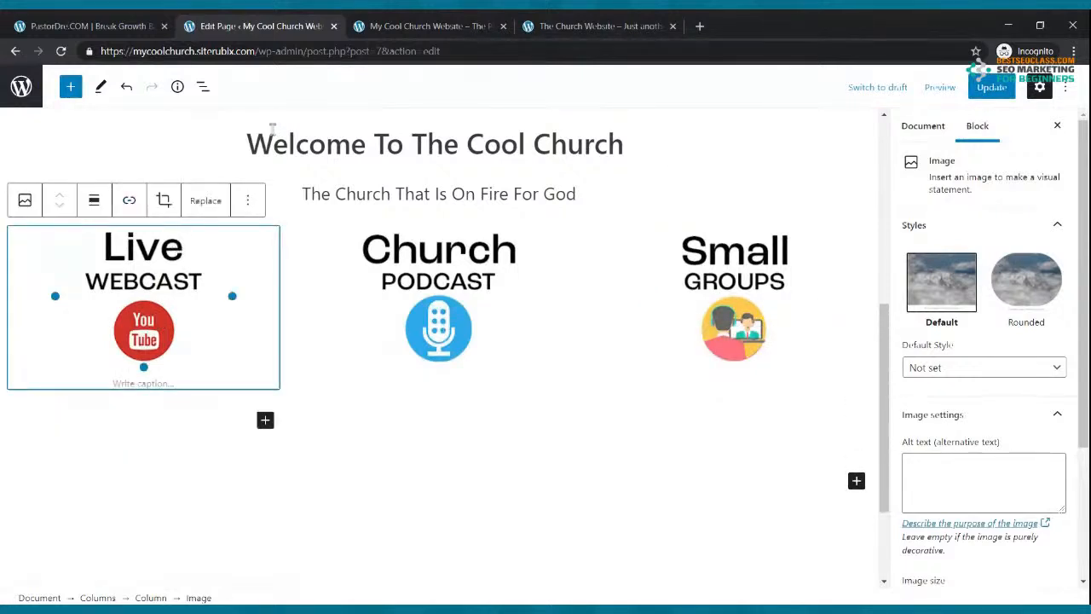
{"action": "left_click", "coordinate": [388, 26]}
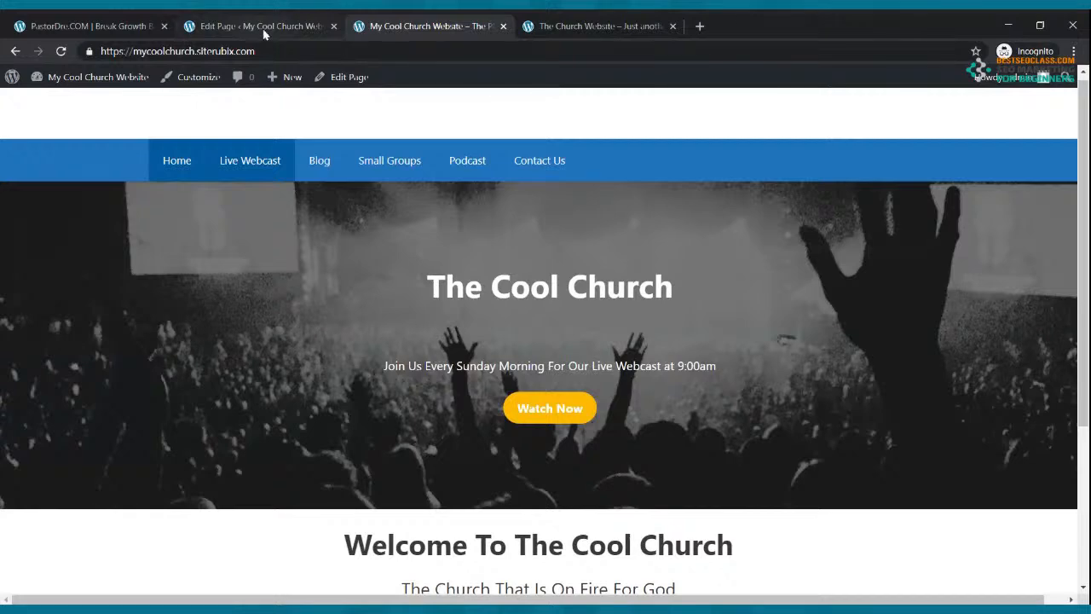
{"action": "left_click", "coordinate": [253, 161]}
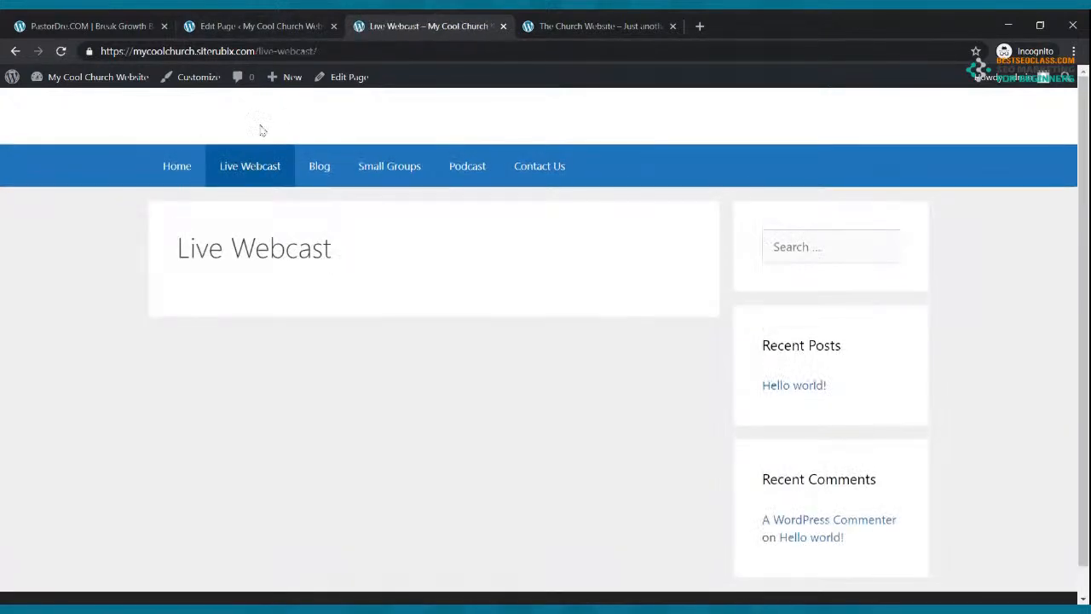
{"action": "left_click", "coordinate": [241, 51]}
{"action": "key", "text": "ctrl+c"}
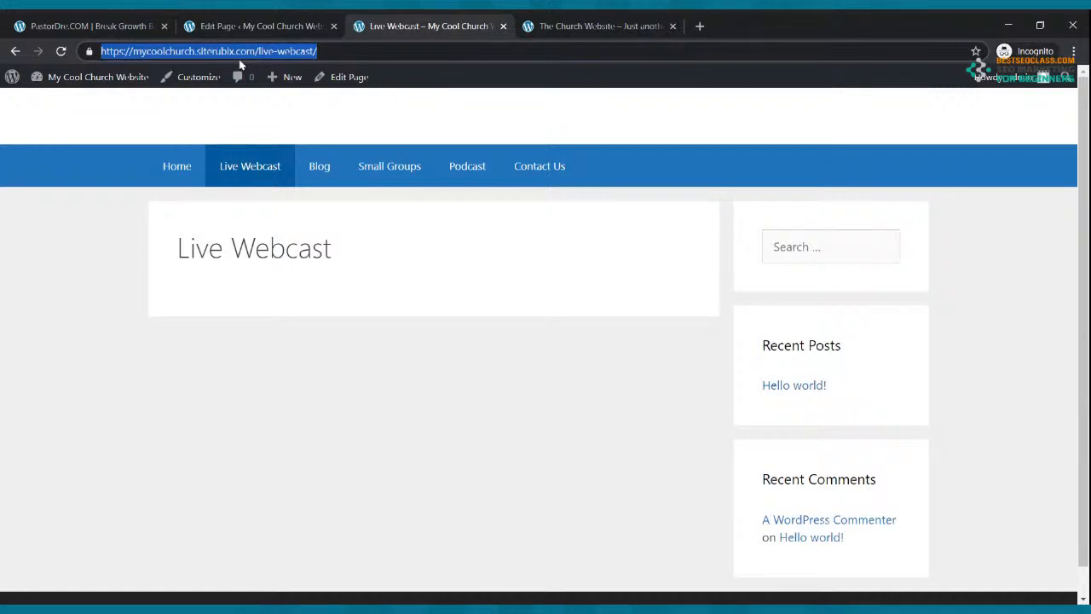
{"action": "left_click", "coordinate": [192, 165]}
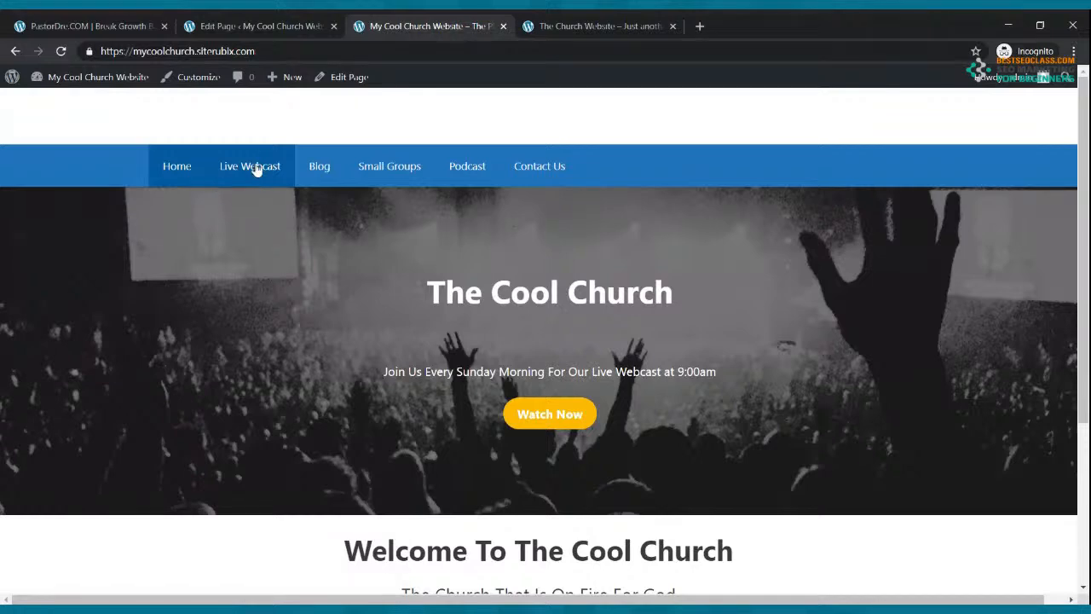
{"action": "left_click", "coordinate": [250, 27]}
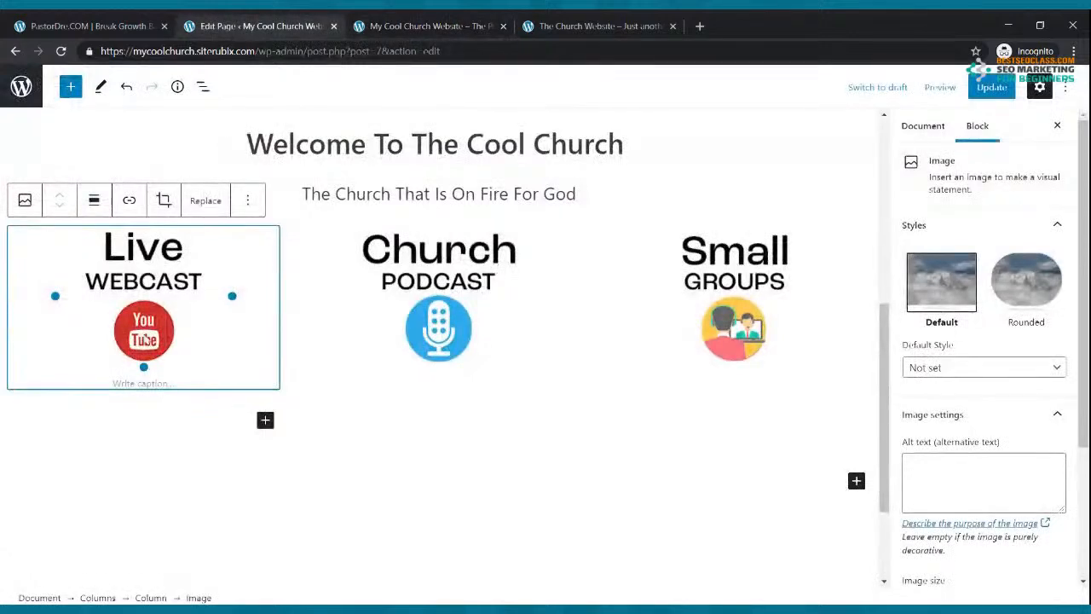
{"action": "left_click", "coordinate": [128, 200]}
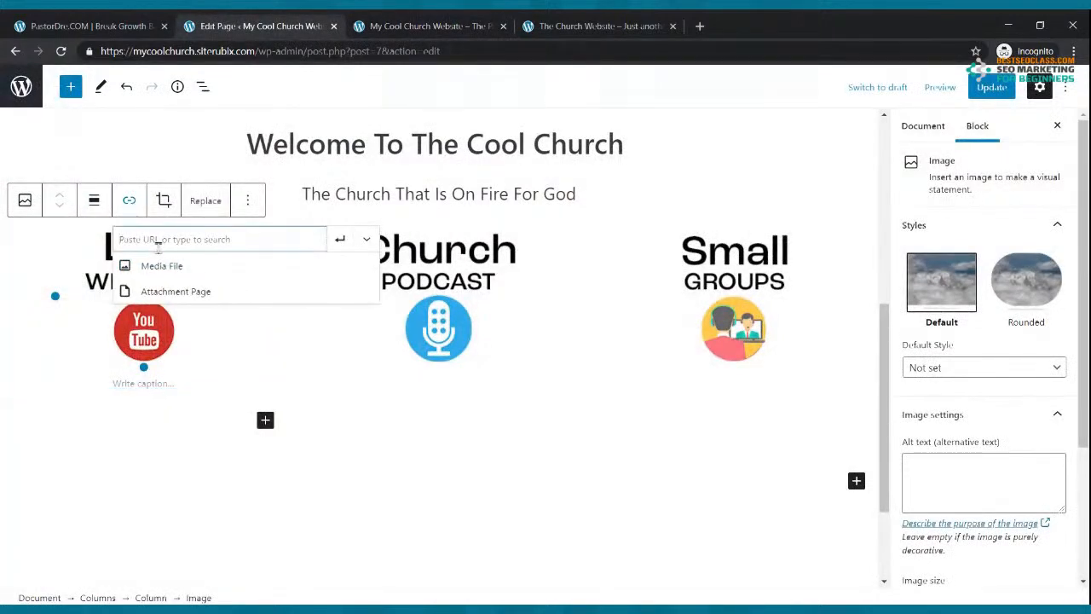
{"action": "key", "text": "ctrl+v"}
{"action": "left_click", "coordinate": [339, 240]}
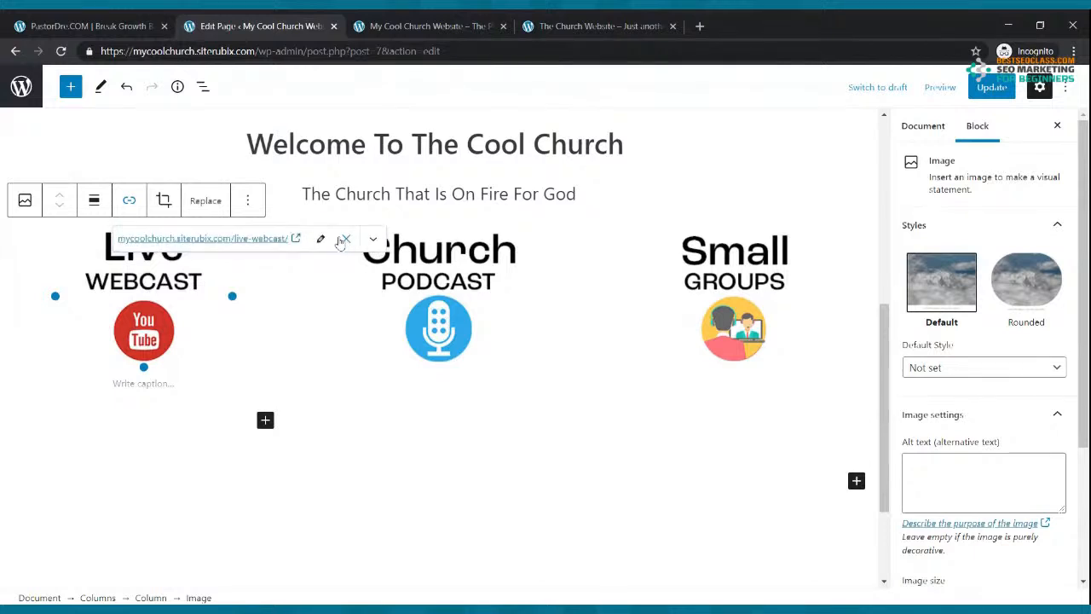
Step: Link the Church Podcast image in the second column to the Podcast page's address
{"action": "left_click", "coordinate": [386, 331]}
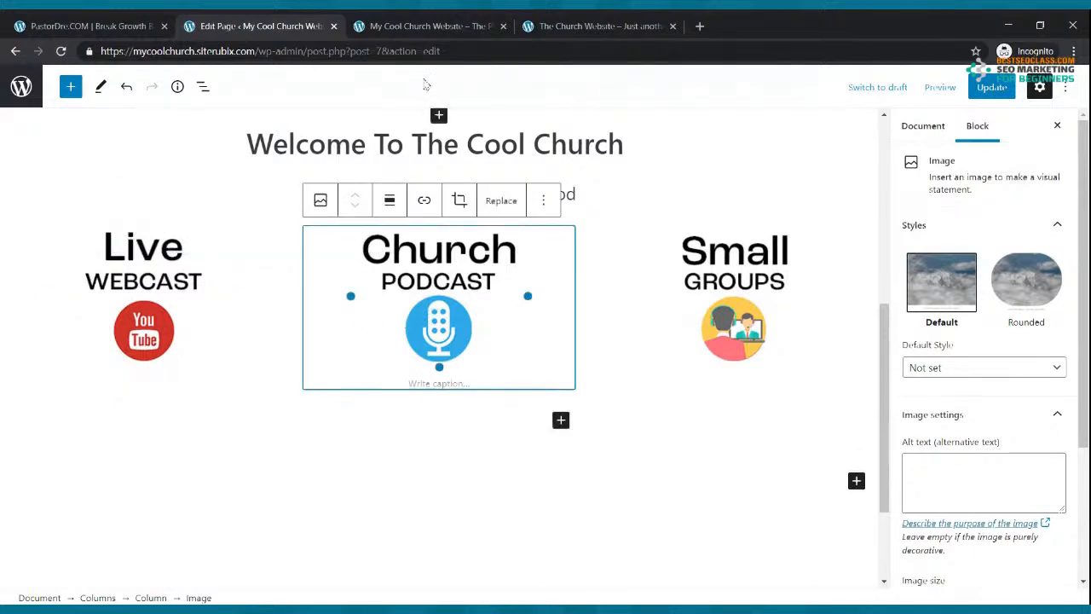
{"action": "left_click", "coordinate": [401, 26]}
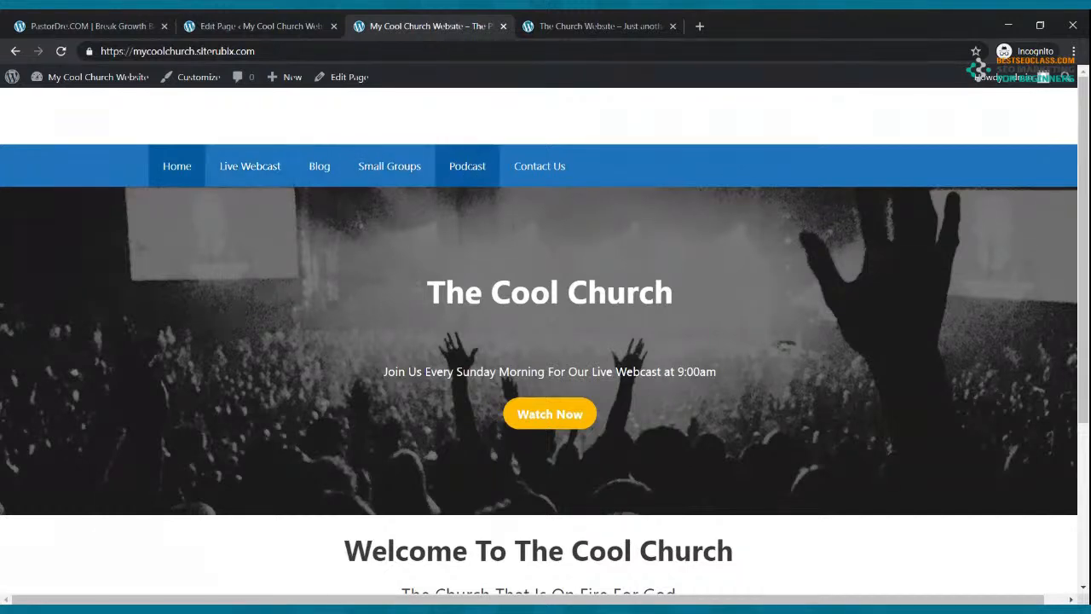
{"action": "left_click", "coordinate": [294, 24]}
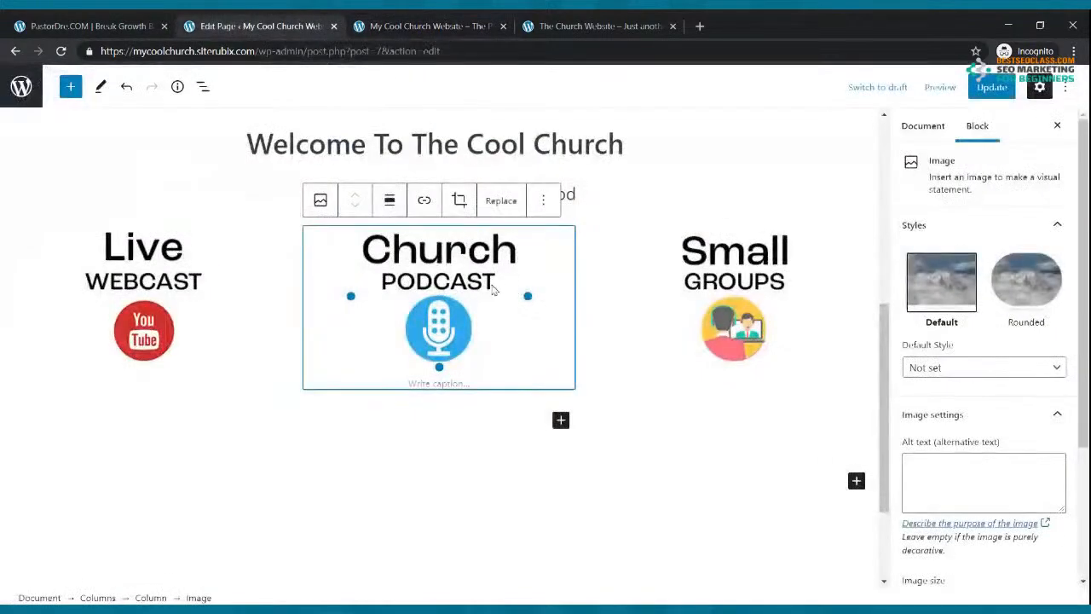
{"action": "left_click", "coordinate": [424, 200]}
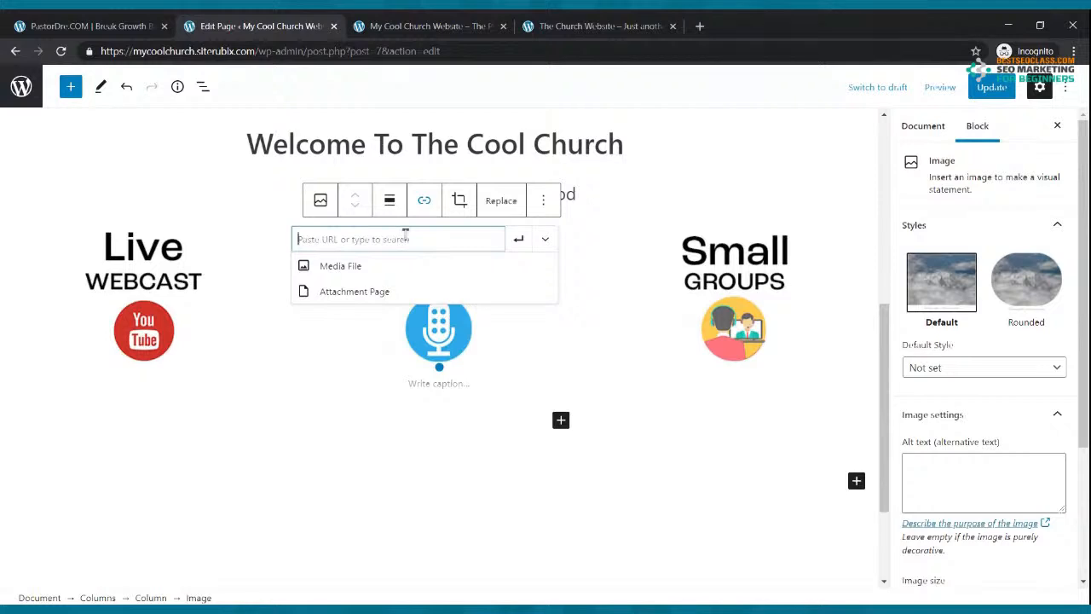
{"action": "type", "text": "https://mycoolchurch.siterubix.com/podcast/"}
{"action": "left_click", "coordinate": [518, 240]}
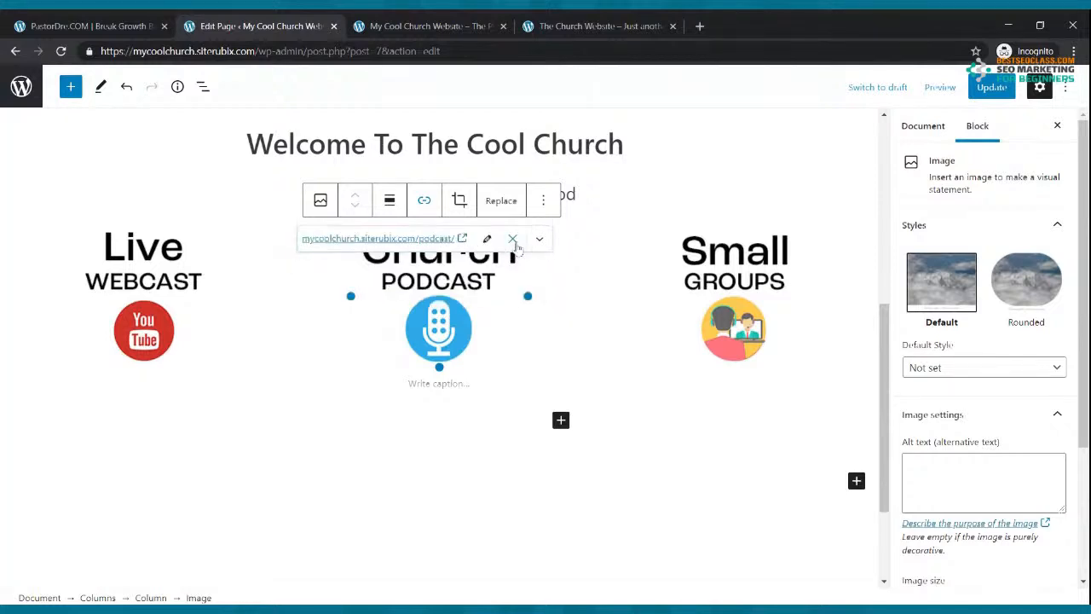
Step: Link the Small Groups image to mycoolchurch.siterubix.com/small-groups/ and update the page
{"action": "left_click", "coordinate": [426, 26]}
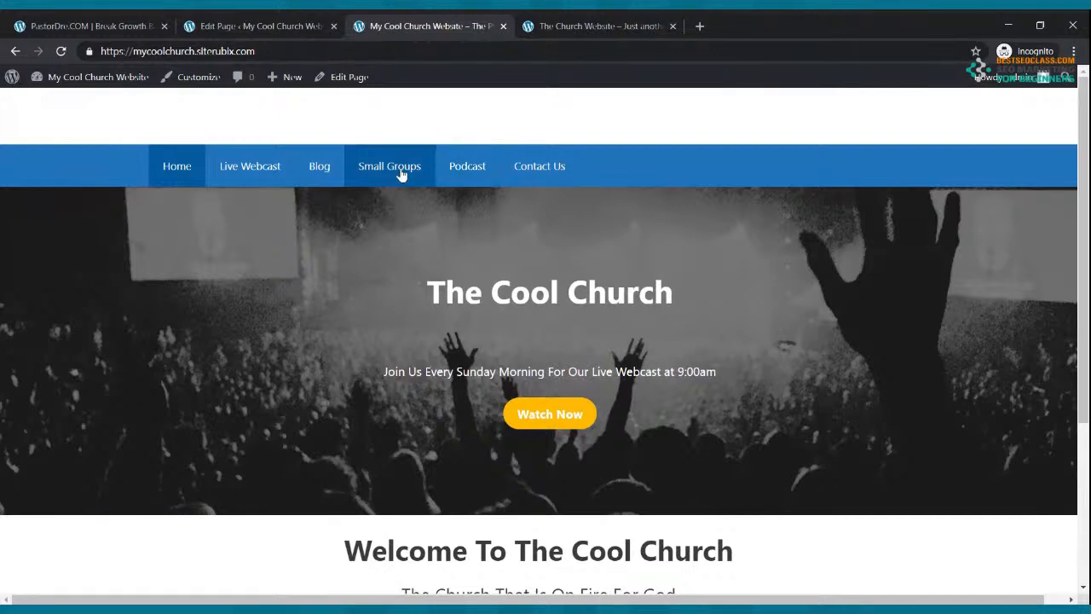
{"action": "left_click", "coordinate": [285, 30]}
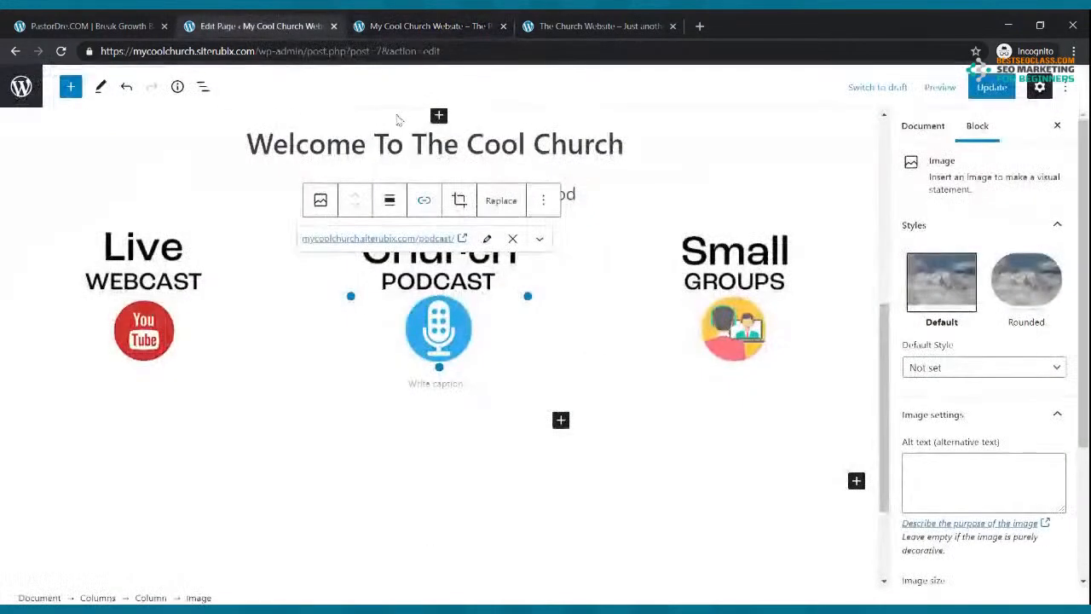
{"action": "left_click", "coordinate": [738, 311]}
{"action": "left_click", "coordinate": [720, 200]}
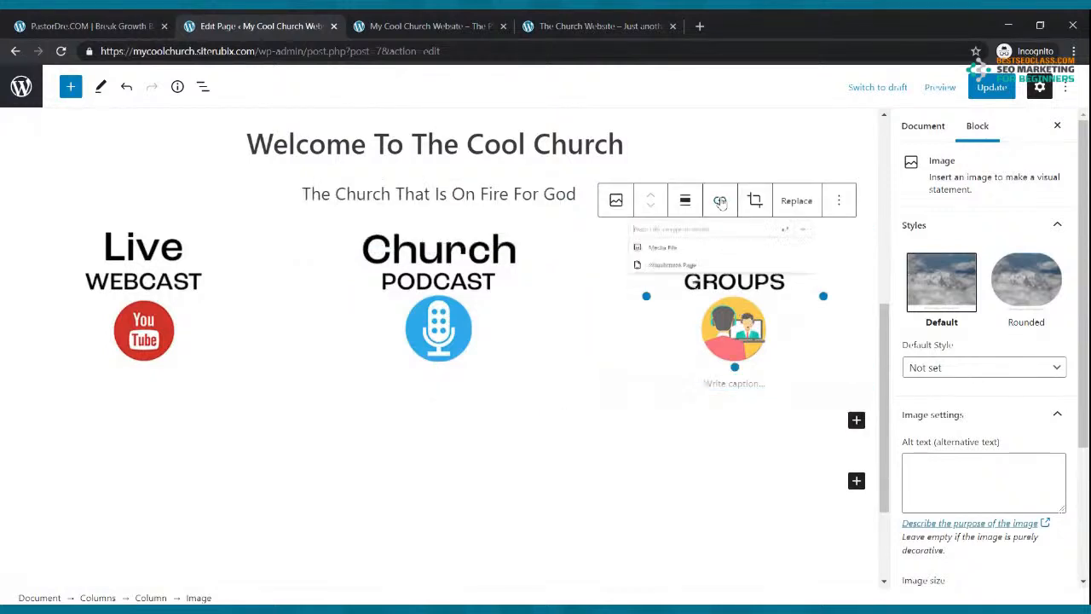
{"action": "type", "text": "https://mycoolchurch.siterubix.com/small-groups/"}
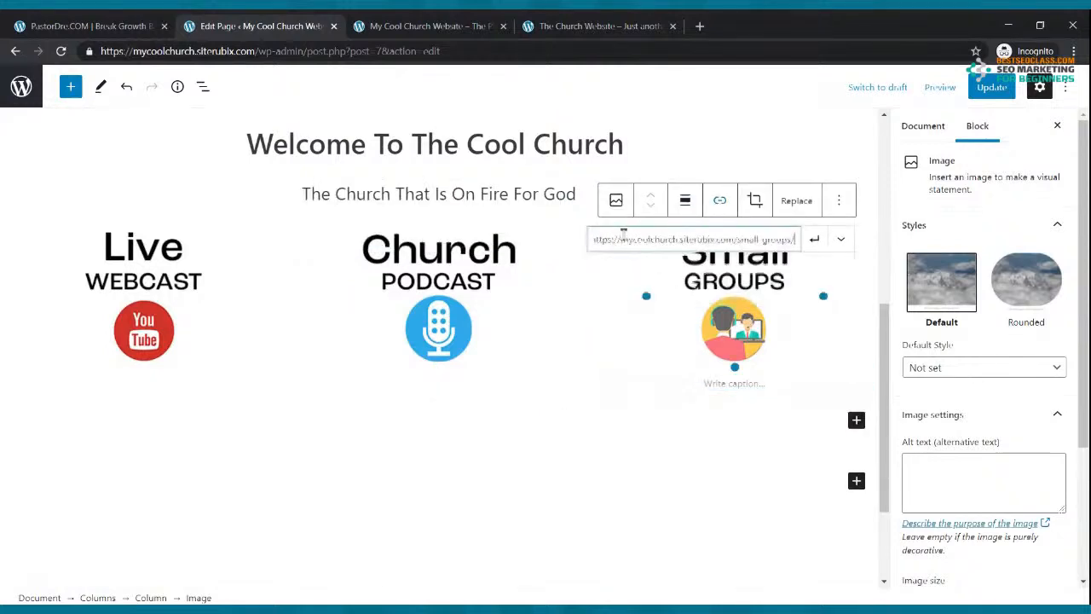
{"action": "left_click", "coordinate": [814, 239]}
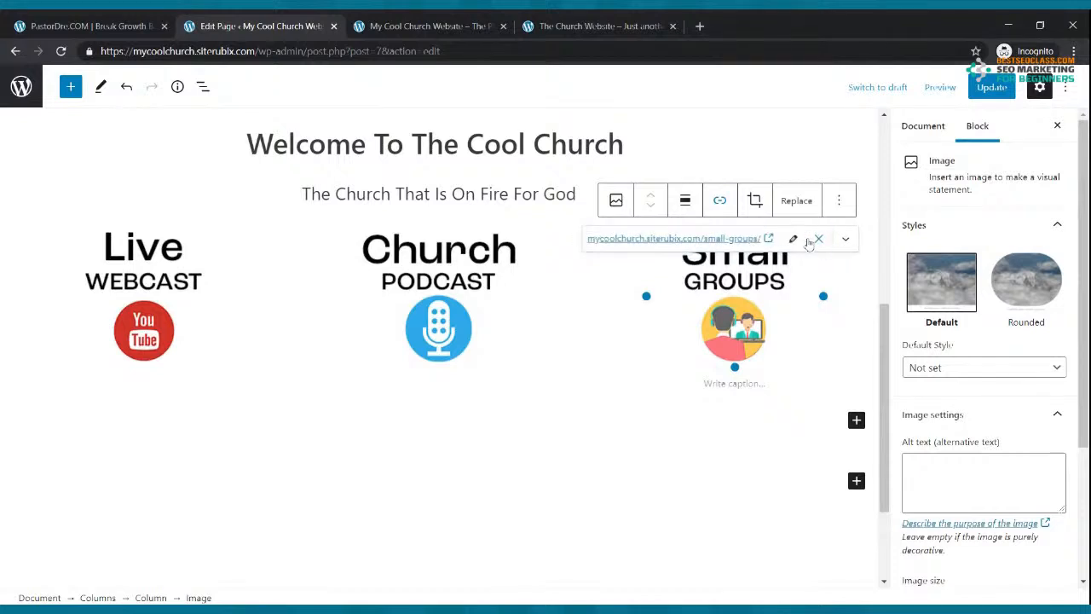
{"action": "left_click", "coordinate": [991, 87]}
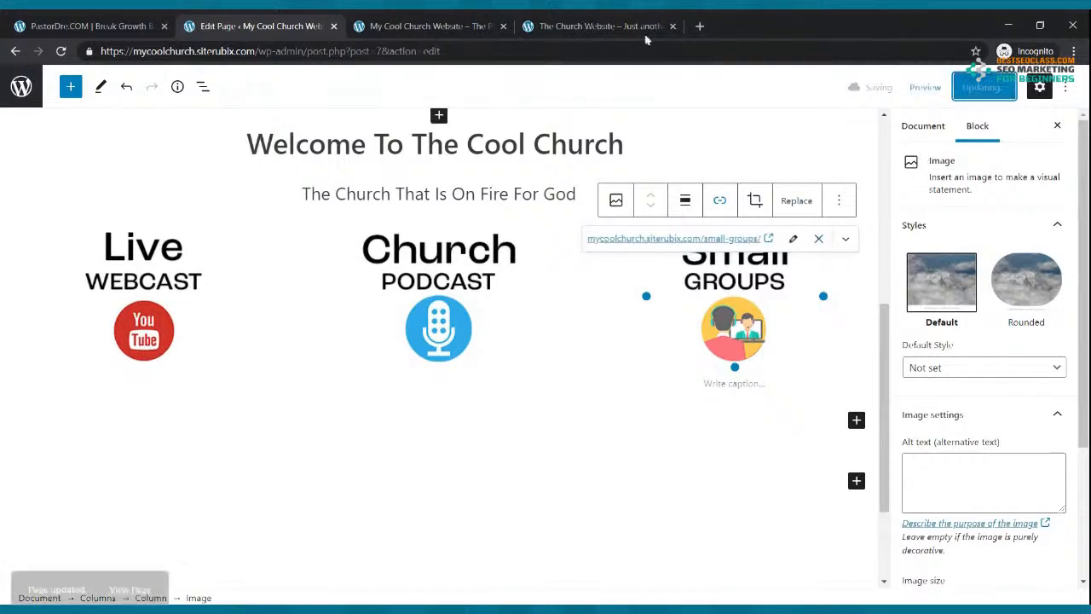
Step: Reload the live Home page and test each column image link, returning to Home after each one
{"action": "left_click", "coordinate": [426, 25]}
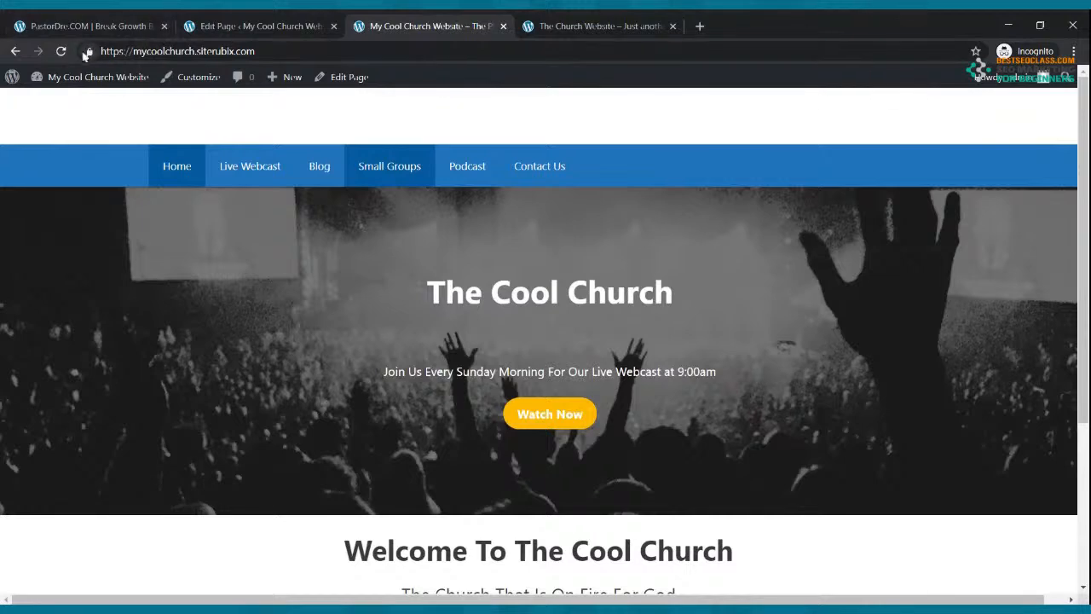
{"action": "left_click", "coordinate": [61, 51]}
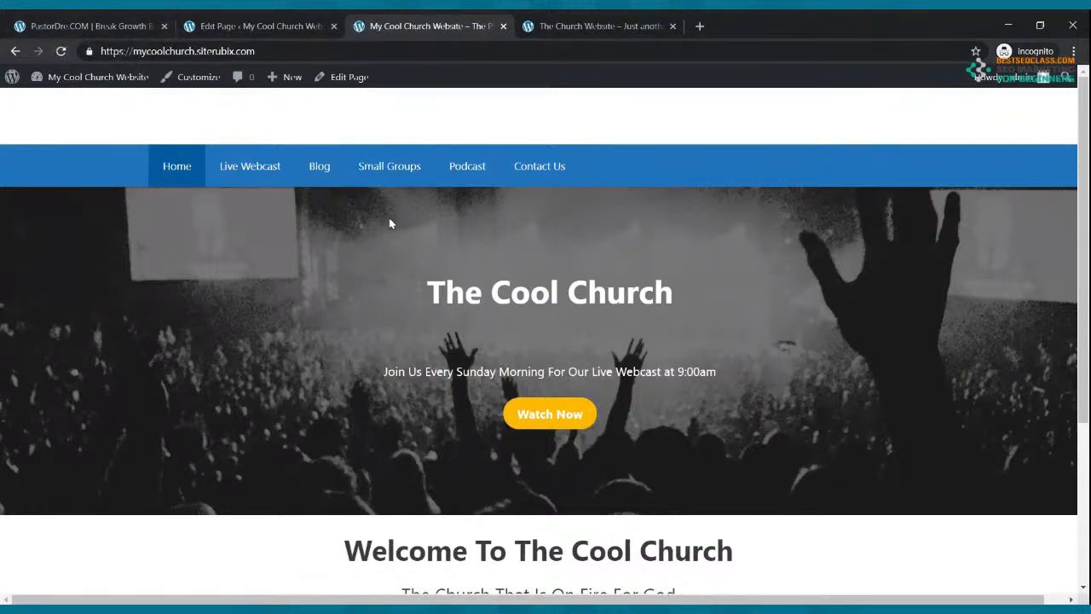
{"action": "scroll", "coordinate": [389, 223], "scroll_direction": "down", "scroll_amount": 3}
{"action": "left_click", "coordinate": [209, 452]}
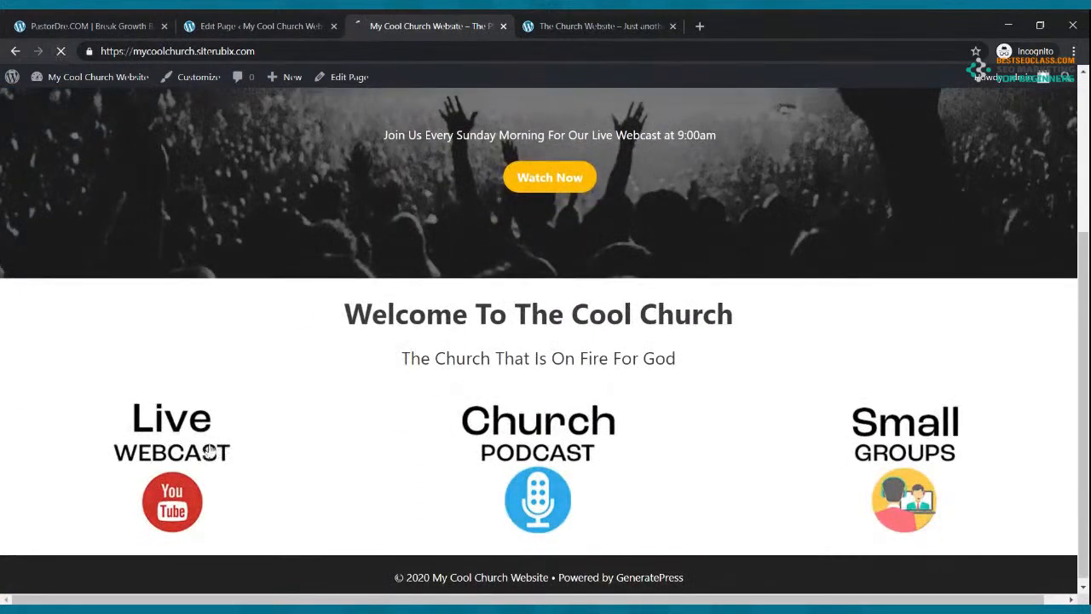
{"action": "left_click", "coordinate": [195, 168]}
{"action": "scroll", "coordinate": [541, 433], "scroll_direction": "down", "scroll_amount": 3}
{"action": "left_click", "coordinate": [542, 434]}
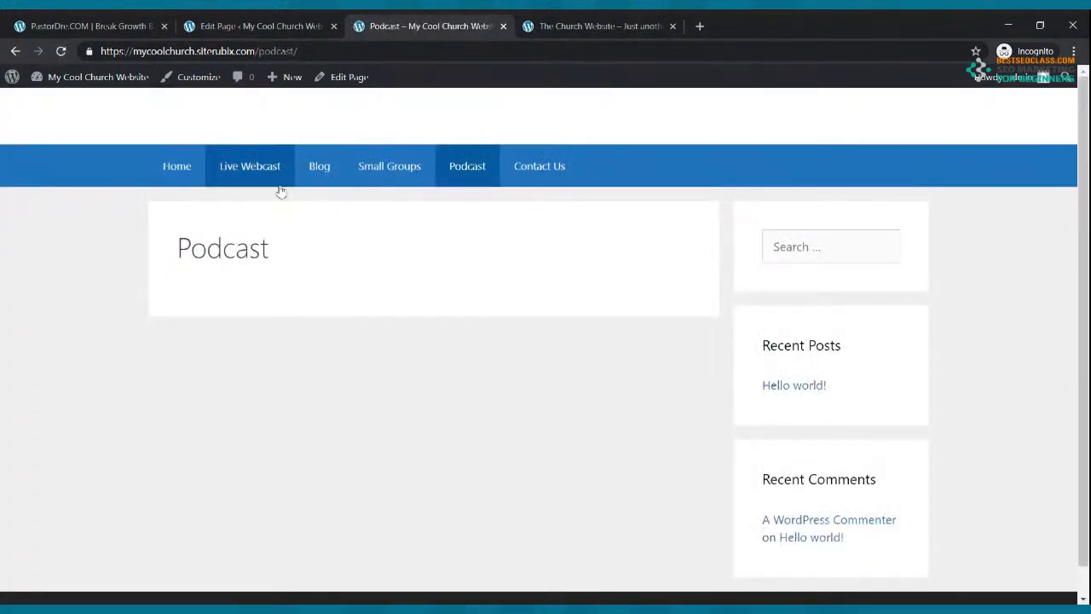
{"action": "left_click", "coordinate": [168, 171]}
{"action": "scroll", "coordinate": [479, 290], "scroll_direction": "down", "scroll_amount": 3}
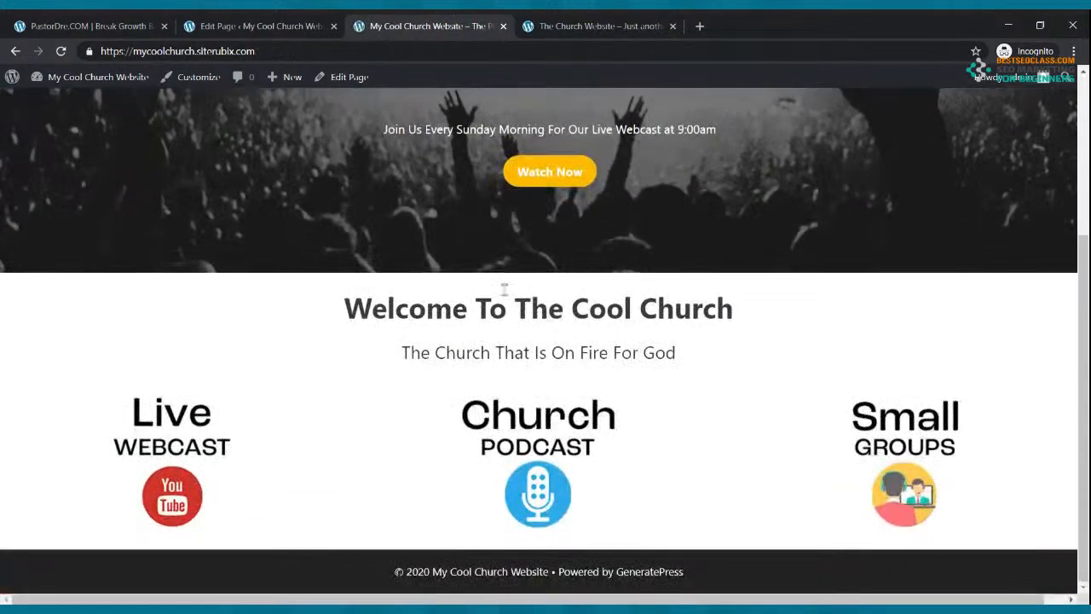
{"action": "left_click", "coordinate": [883, 431]}
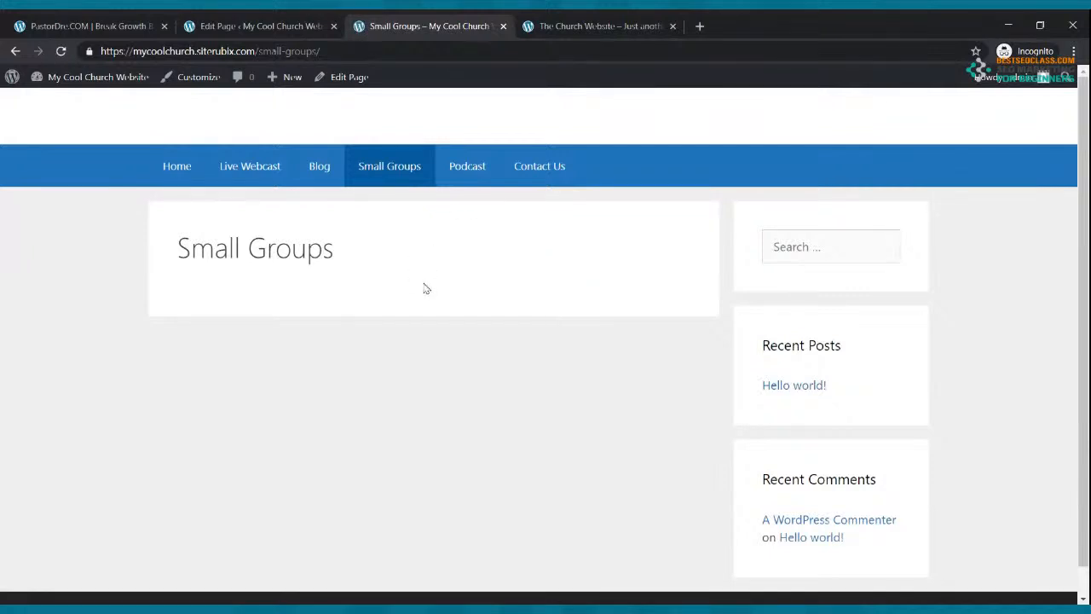
{"action": "left_click", "coordinate": [179, 176]}
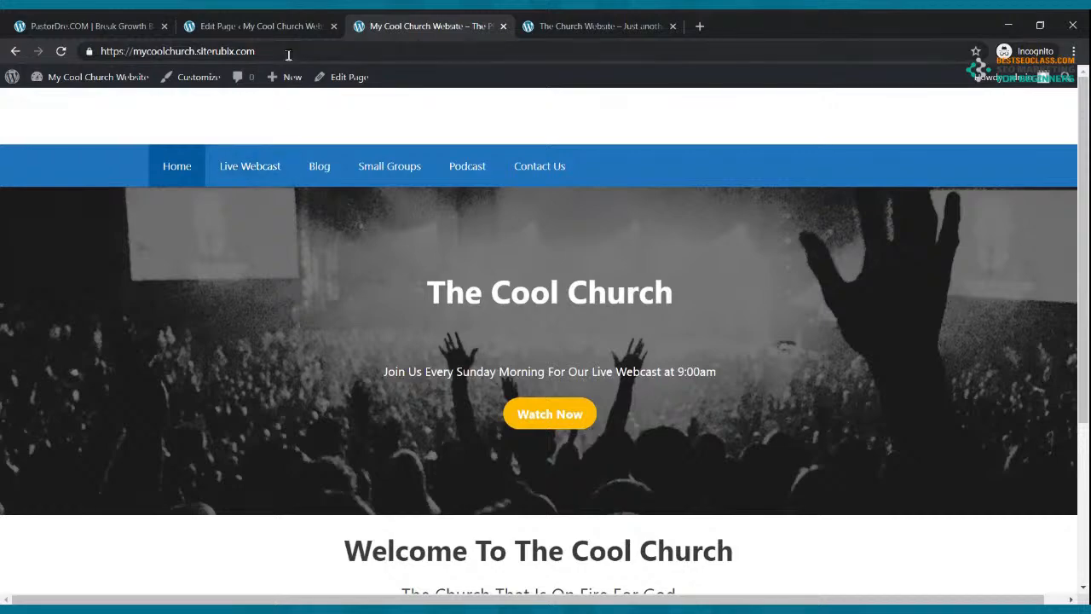
Step: Compare with the example site, then add a paragraph under the Live Webcast image reading "Tune in to our Live Webcast every Sunday Morning at 9:00am"
{"action": "left_click", "coordinate": [652, 27]}
{"action": "scroll", "coordinate": [195, 412], "scroll_direction": "down", "scroll_amount": 4}
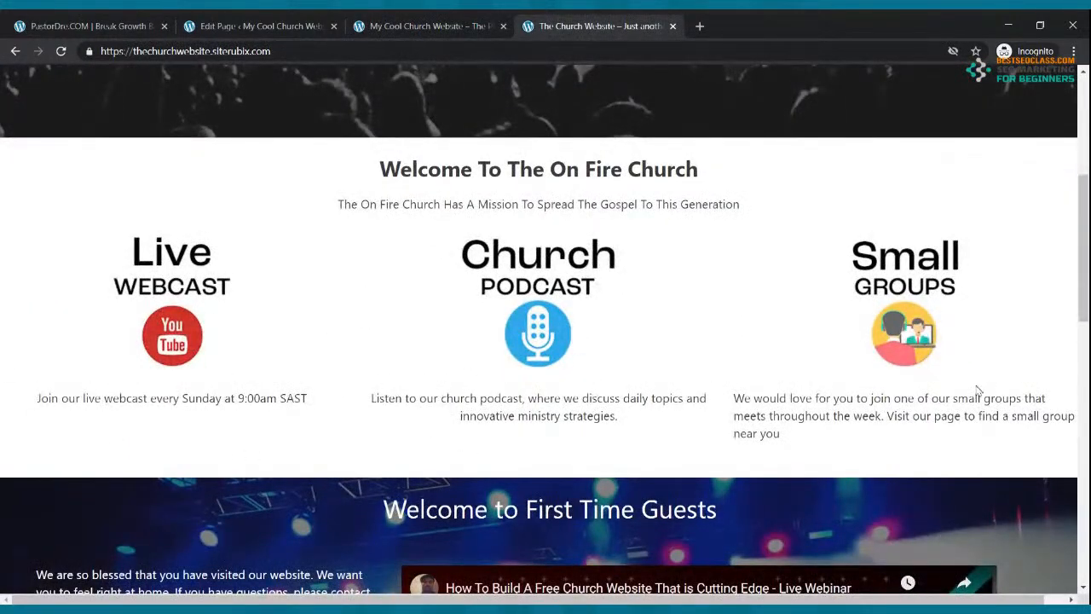
{"action": "left_click", "coordinate": [272, 25]}
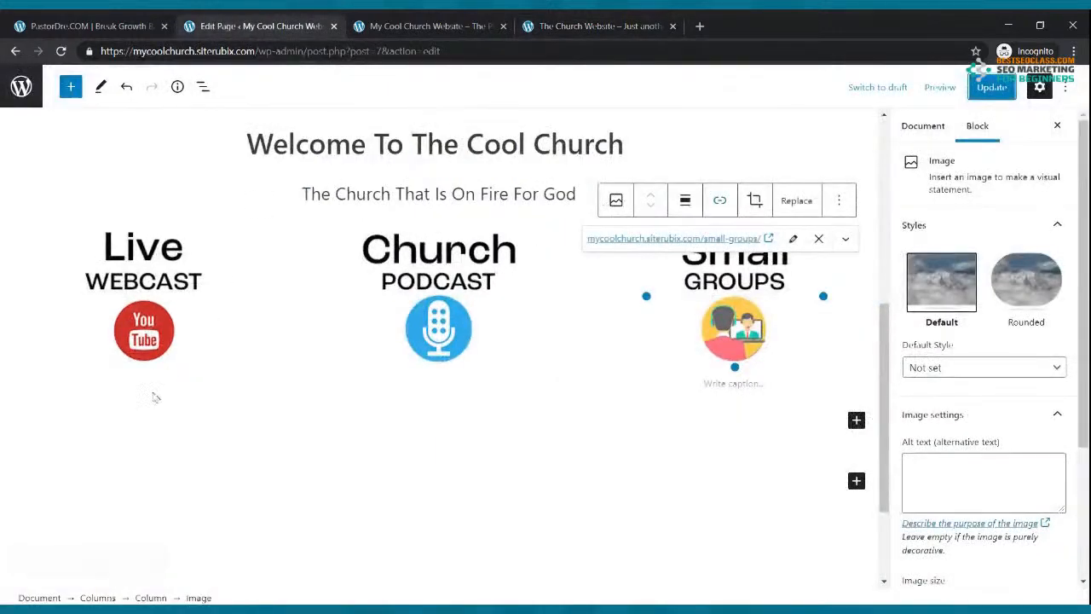
{"action": "left_click", "coordinate": [158, 339]}
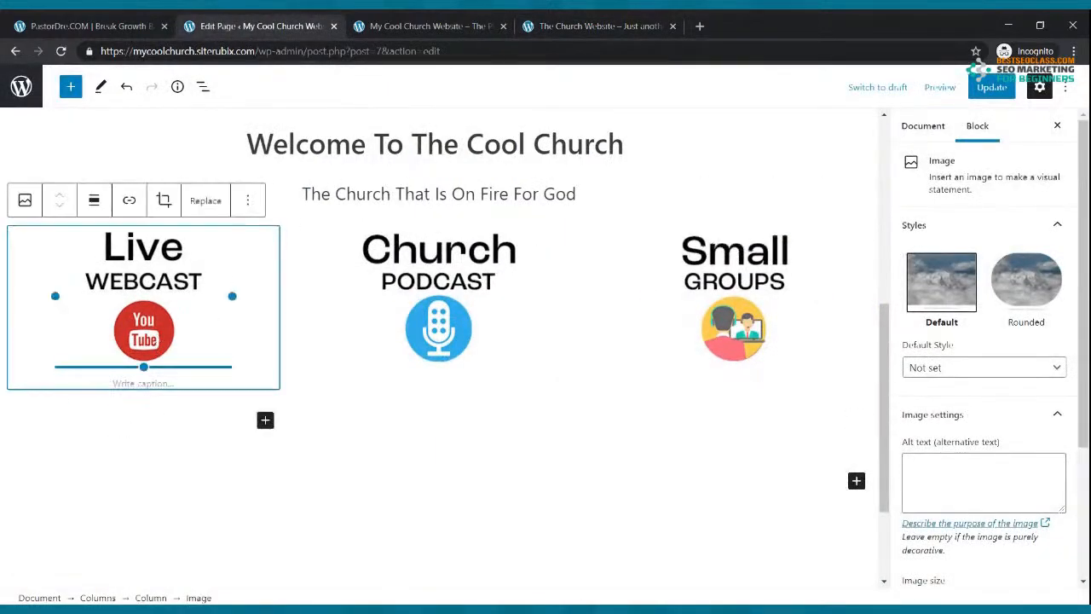
{"action": "left_click", "coordinate": [265, 421]}
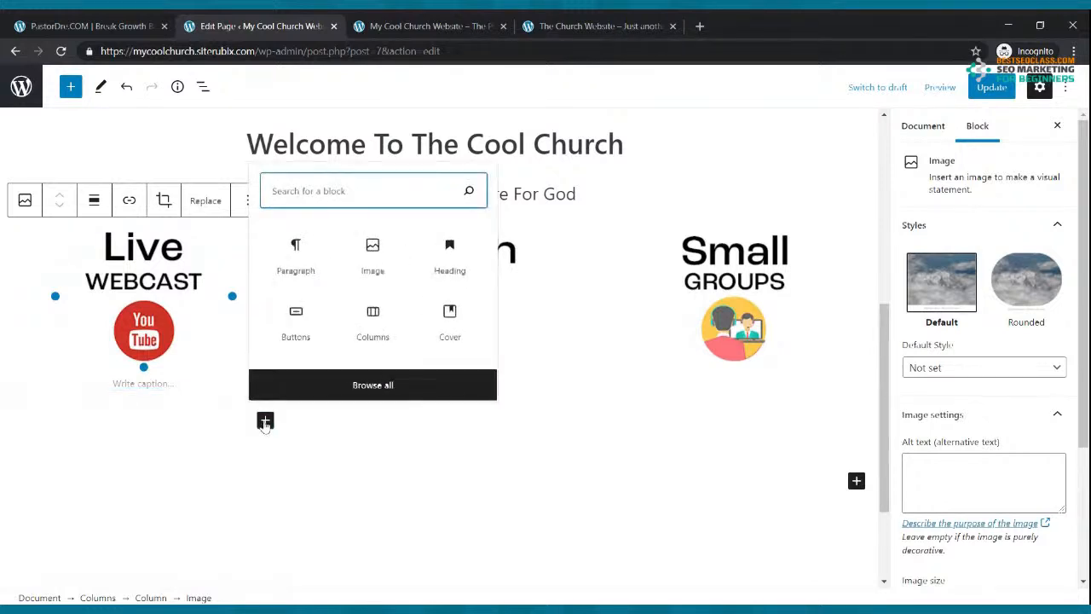
{"action": "left_click", "coordinate": [296, 270]}
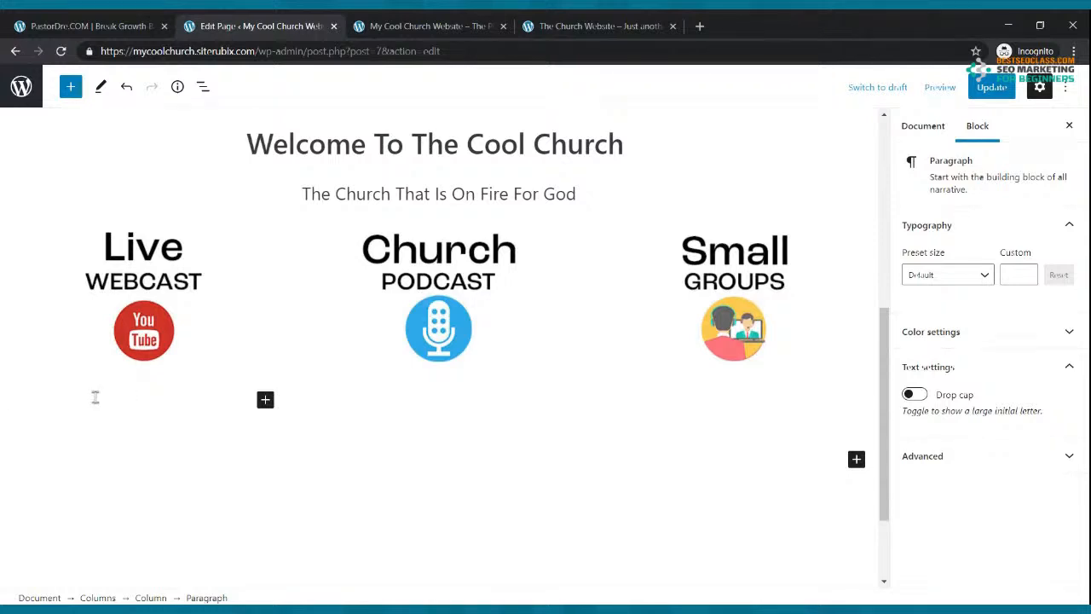
{"action": "scroll", "coordinate": [94, 397], "scroll_direction": "up", "scroll_amount": 1}
{"action": "key", "text": "BackSpace"}
{"action": "type", "text": "Tuen i"}
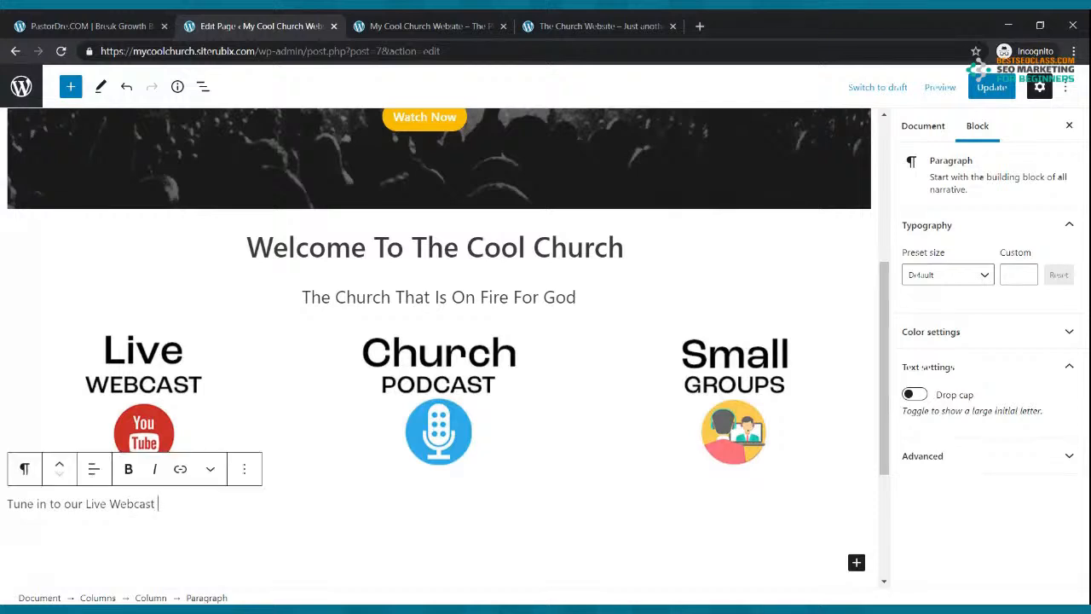
{"action": "left_click", "coordinate": [3, 588]}
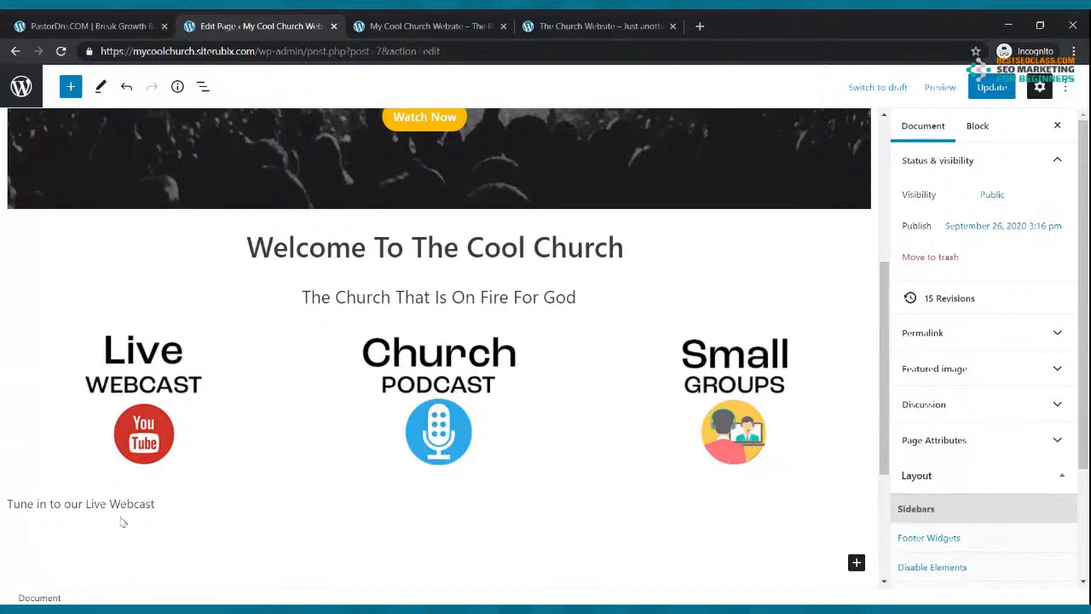
{"action": "left_click", "coordinate": [157, 503]}
{"action": "type", "text": "eve"}
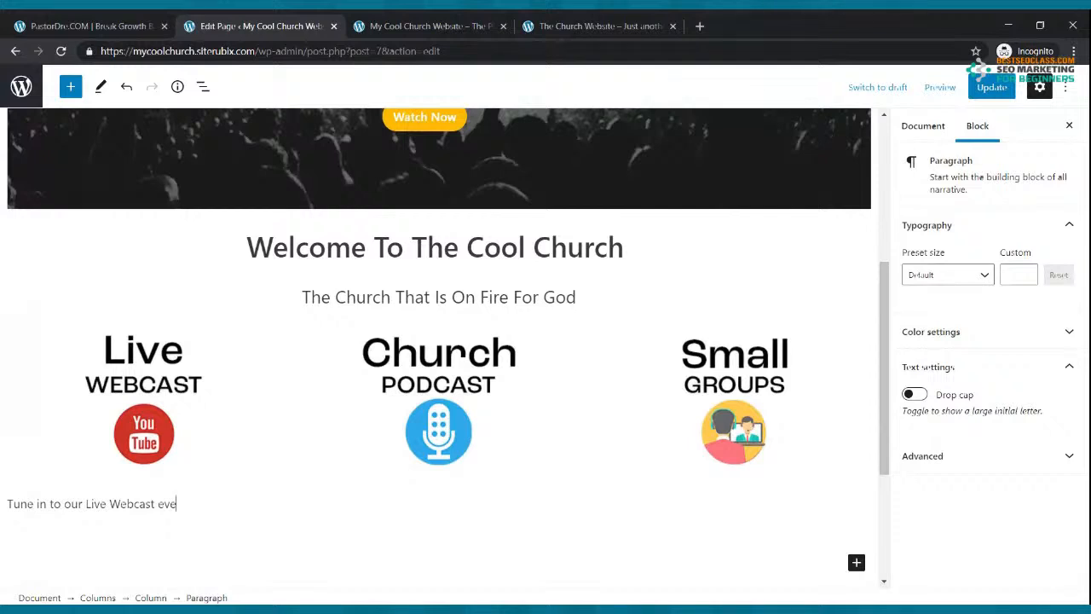
{"action": "type", "text": "r DuSunday Morning at"}
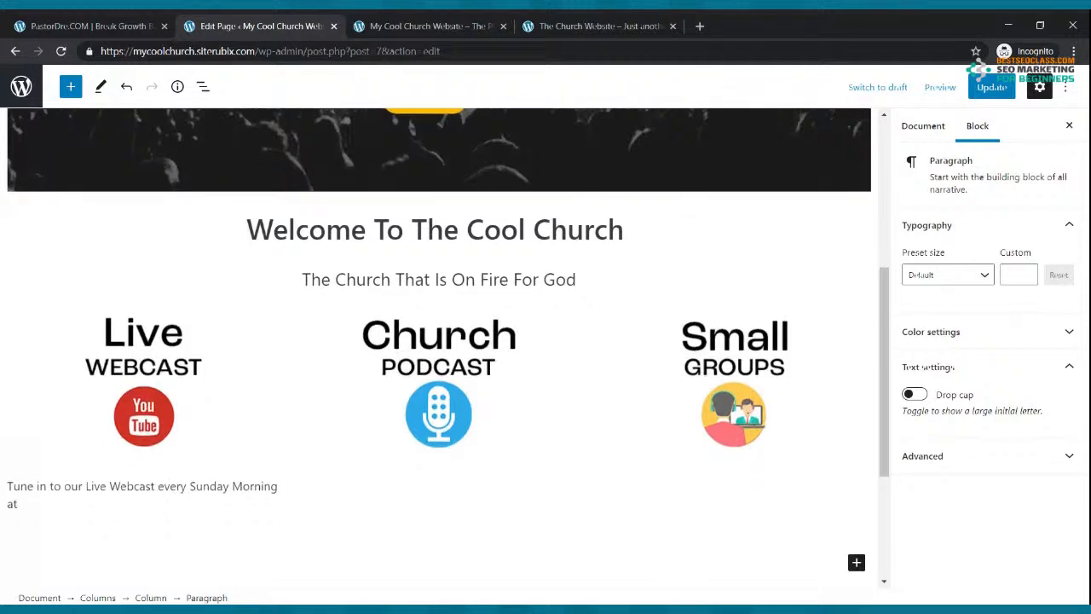
{"action": "type", "text": " 9:00am"}
Step: Center-align the Live Webcast paragraph text
{"action": "left_click_drag", "start_coordinate": [67, 505], "coordinate": [9, 488]}
{"action": "left_click", "coordinate": [67, 505]}
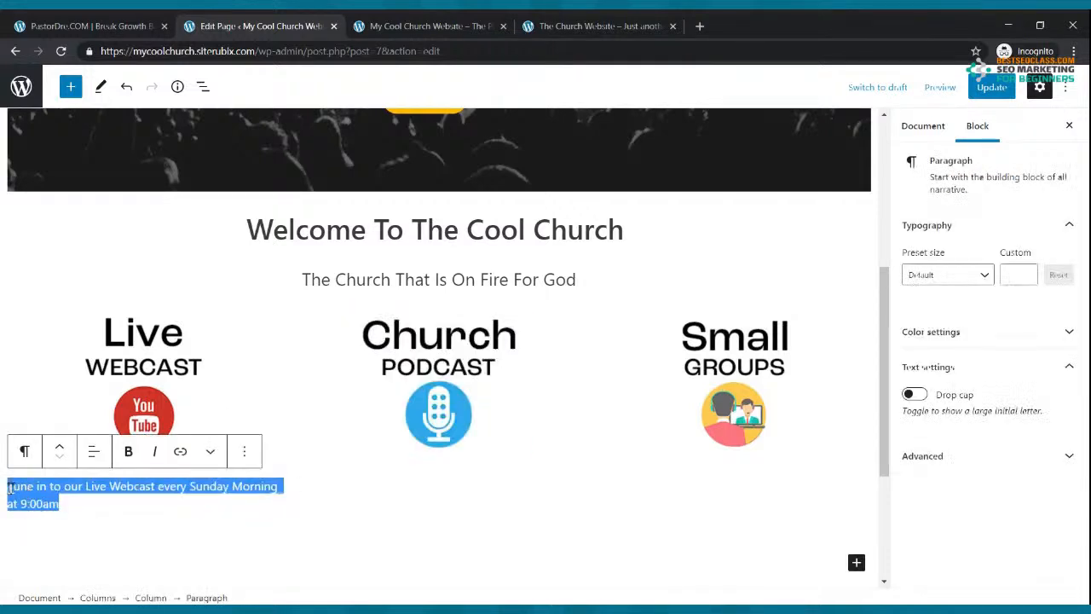
{"action": "left_click", "coordinate": [94, 451]}
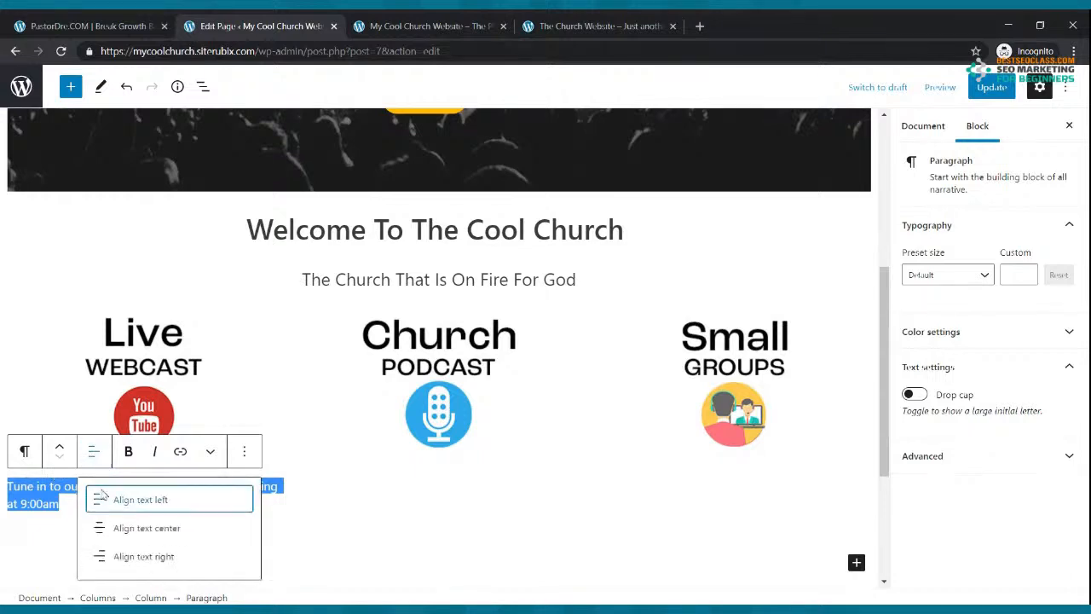
{"action": "left_click", "coordinate": [148, 529]}
Step: Add a paragraph under the Church Podcast image reading "Check out our Church Podcast where we discuss hot topics of today."
{"action": "left_click", "coordinate": [421, 481]}
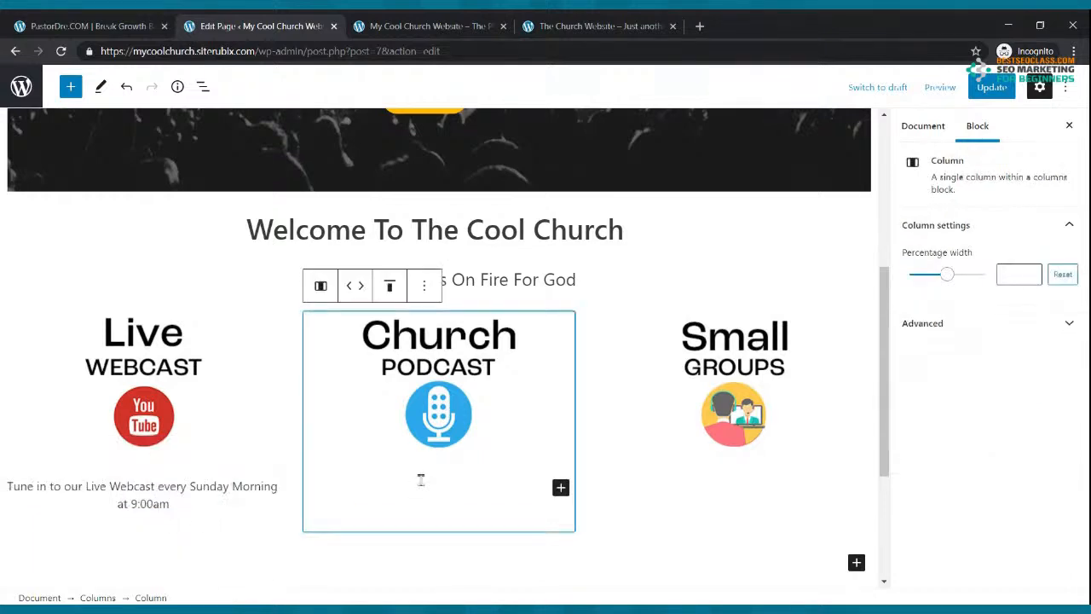
{"action": "left_click", "coordinate": [560, 487]}
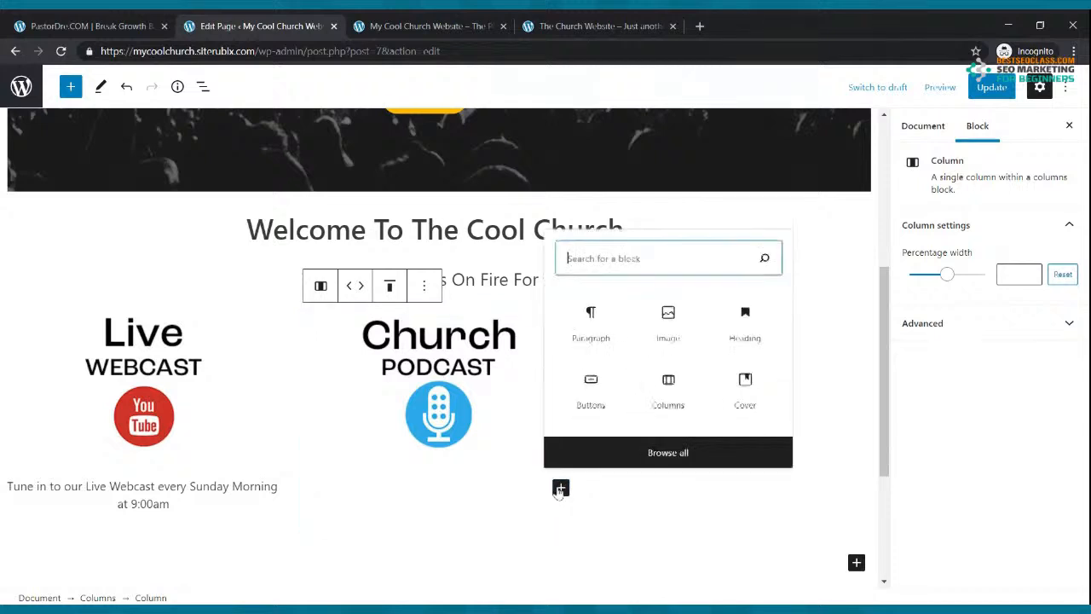
{"action": "left_click", "coordinate": [591, 330]}
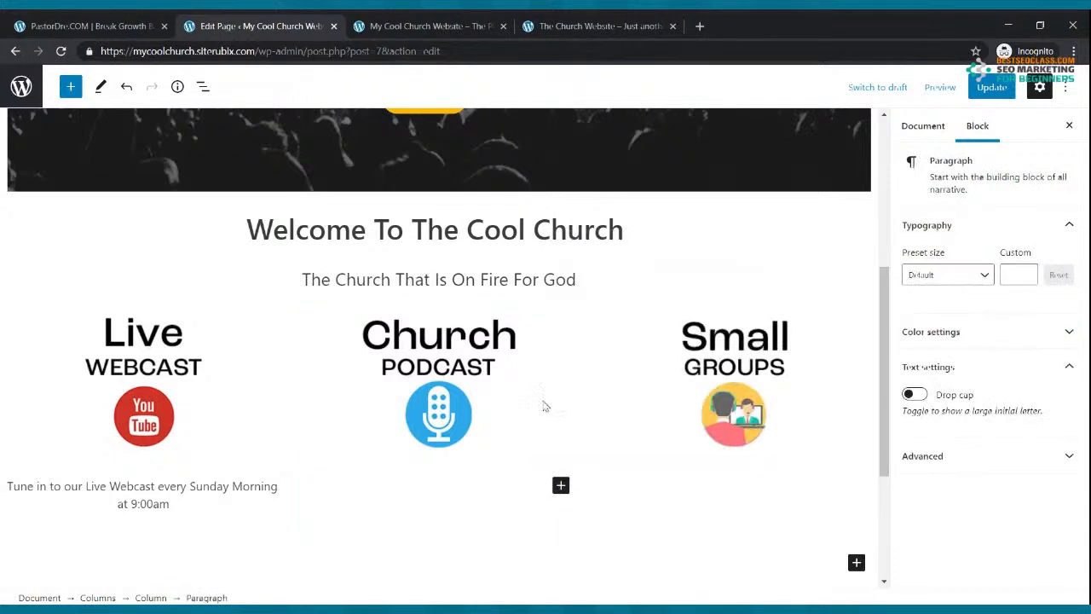
{"action": "type", "text": "Check"}
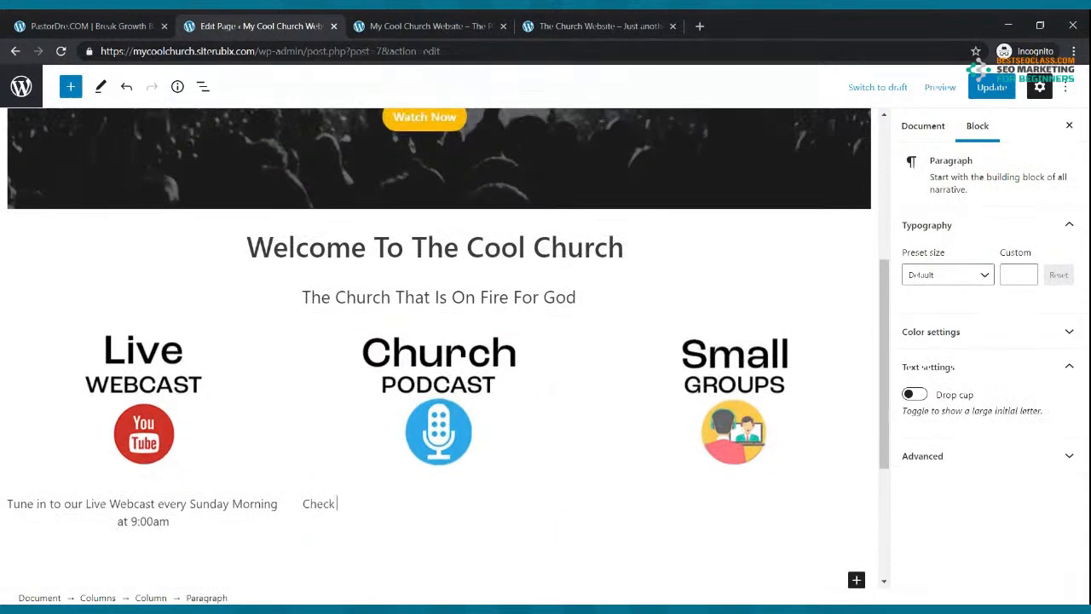
{"action": "type", "text": " out our Church Podcast whre"}
{"action": "key", "text": "BackSpace"}
{"action": "key", "text": "BackSpace"}
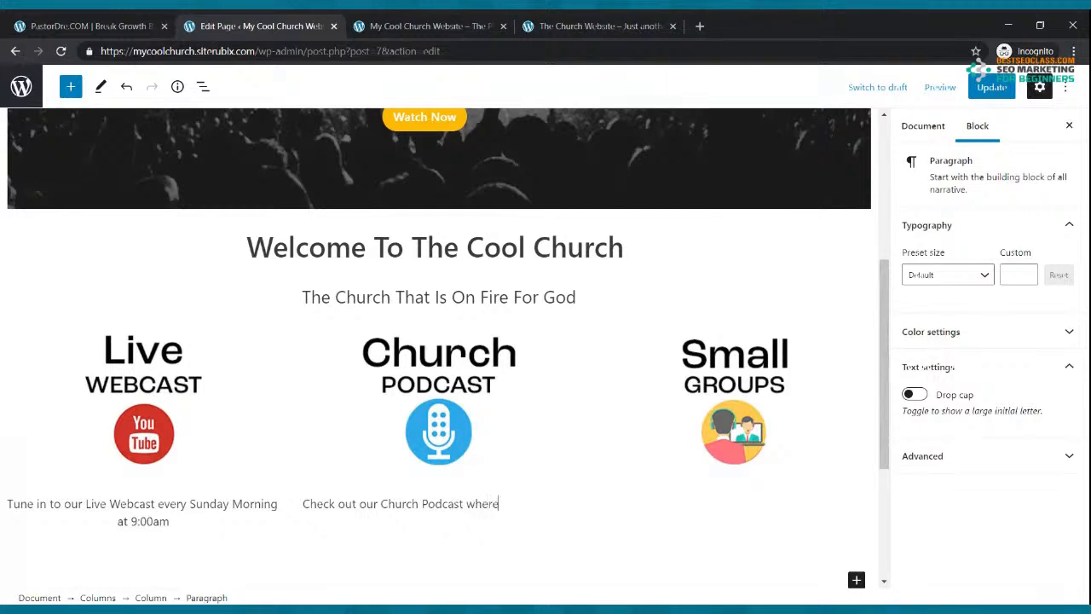
{"action": "type", "text": "ere we discuss hot"}
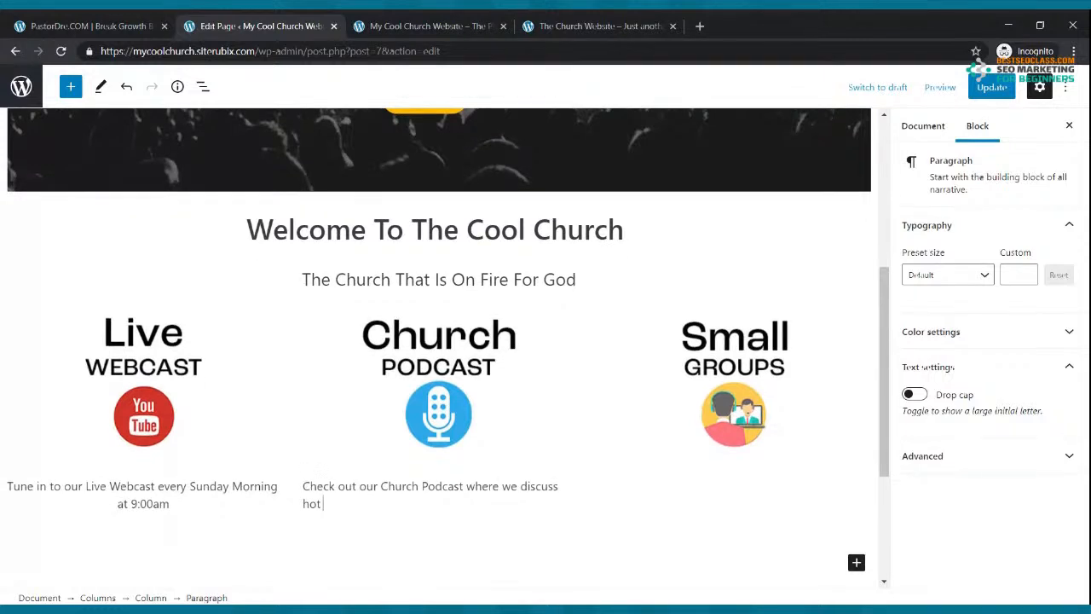
{"action": "type", "text": " topics of today."}
Step: Center-align the Church Podcast paragraph text
{"action": "left_click_drag", "start_coordinate": [421, 504], "coordinate": [306, 486]}
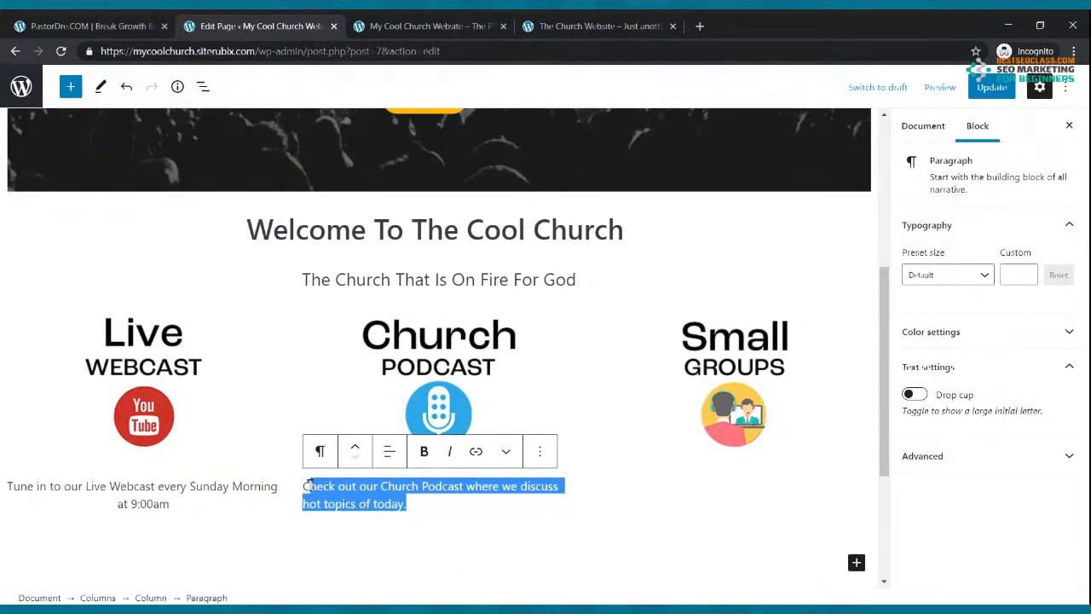
{"action": "left_click", "coordinate": [401, 486]}
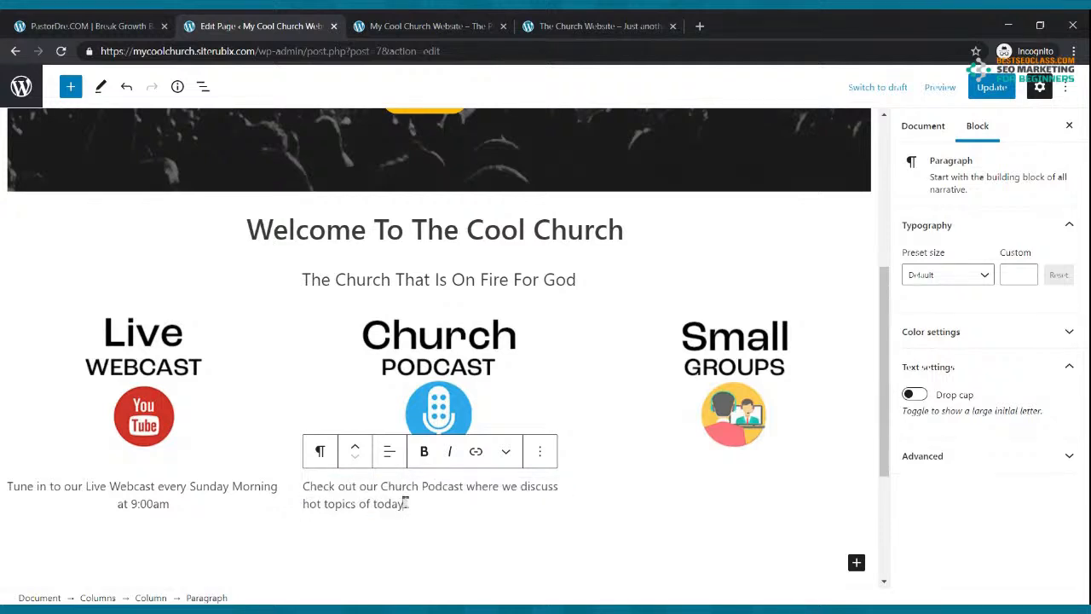
{"action": "left_click", "coordinate": [389, 453]}
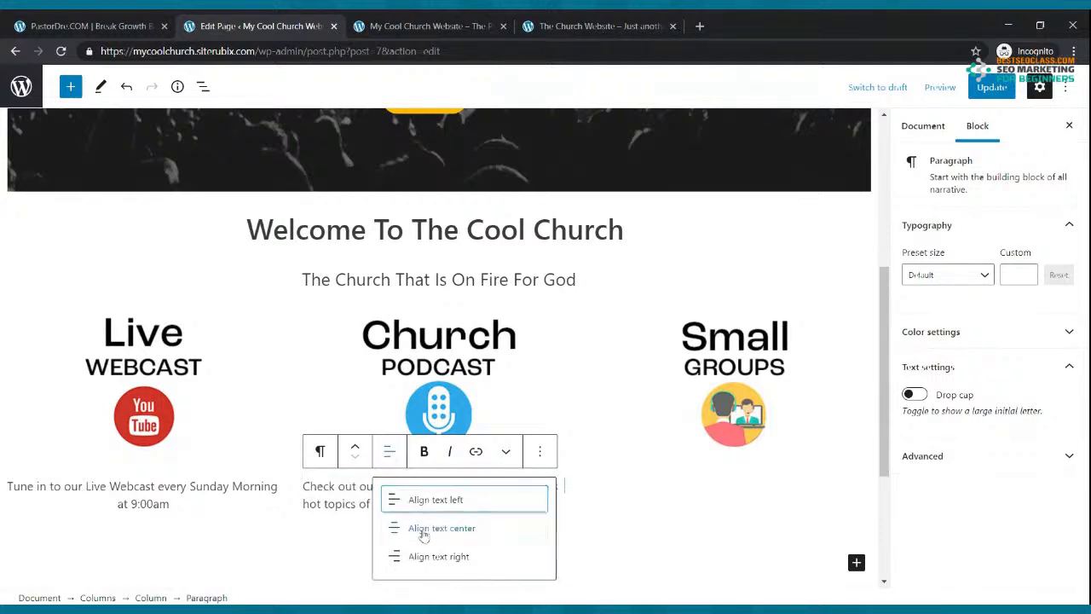
{"action": "left_click", "coordinate": [424, 529]}
Step: Add a paragraph under the Small Groups image reading "We Invite you to join us for one of our weekly small groups in an area near you."
{"action": "left_click", "coordinate": [734, 479]}
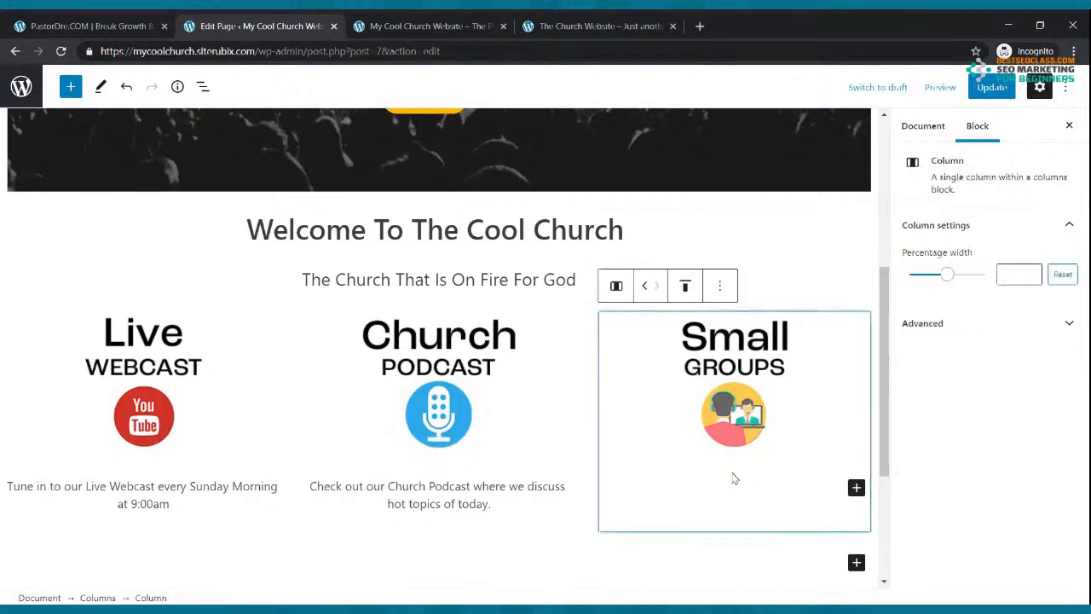
{"action": "left_click", "coordinate": [856, 487]}
{"action": "left_click", "coordinate": [685, 319]}
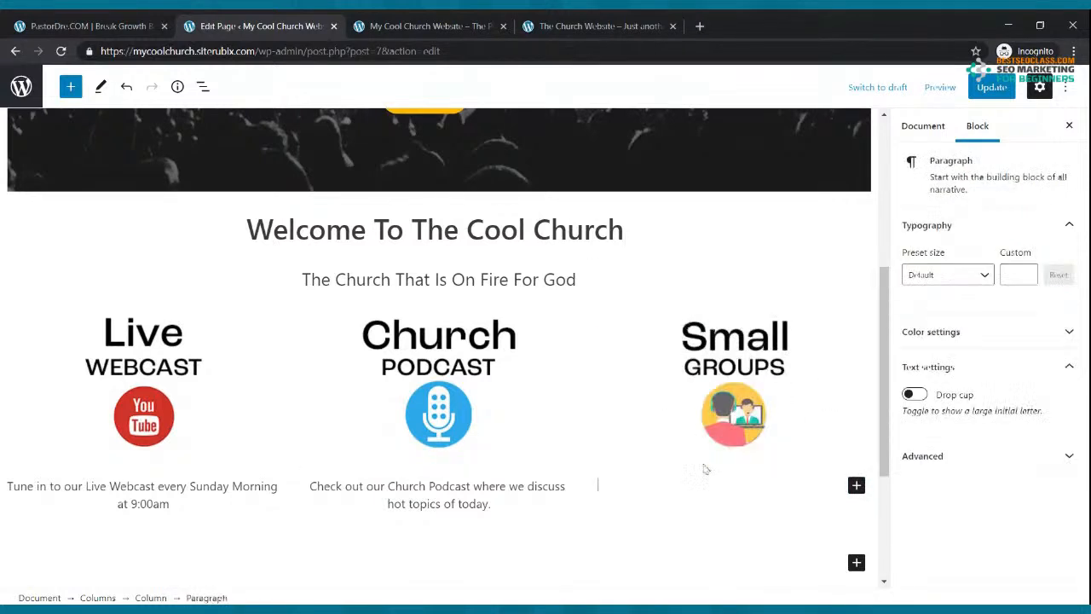
{"action": "type", "text": "We In"}
{"action": "type", "text": "vite you to"}
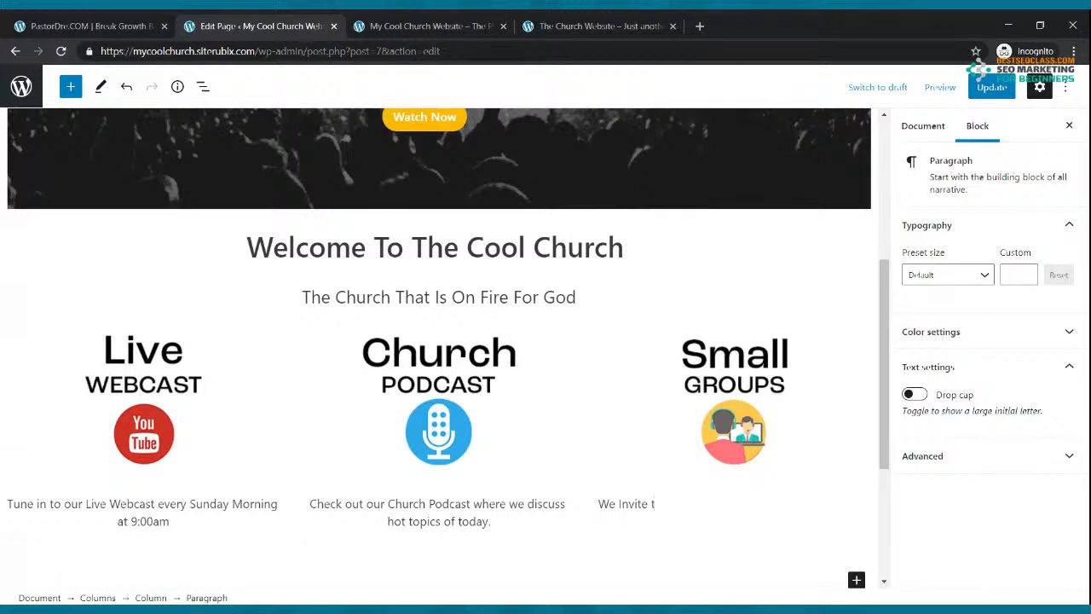
{"action": "type", "text": " join us for one of our we"}
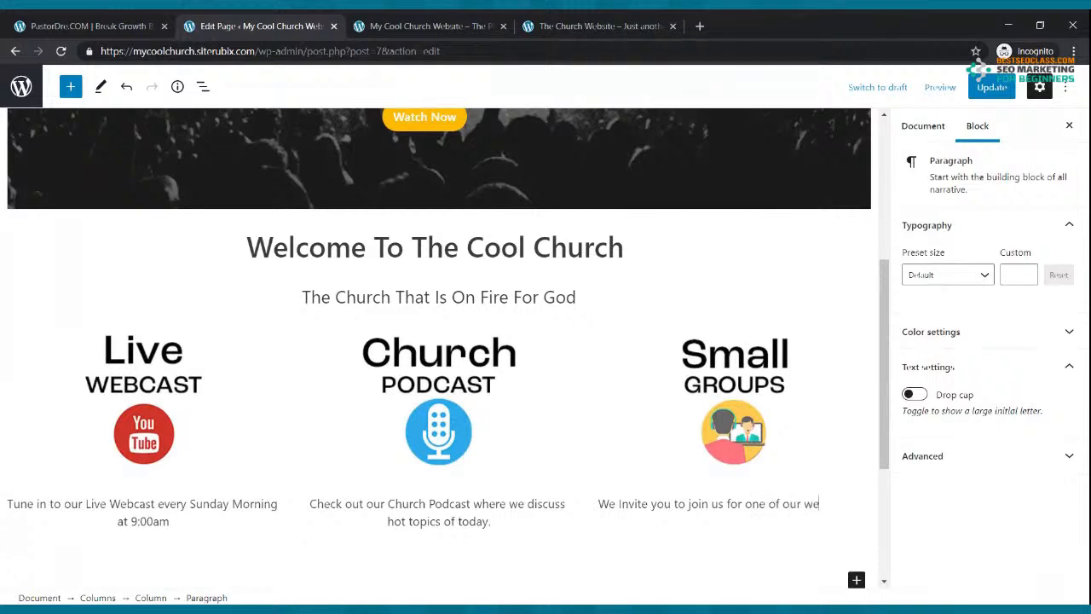
{"action": "type", "text": "ekly small"}
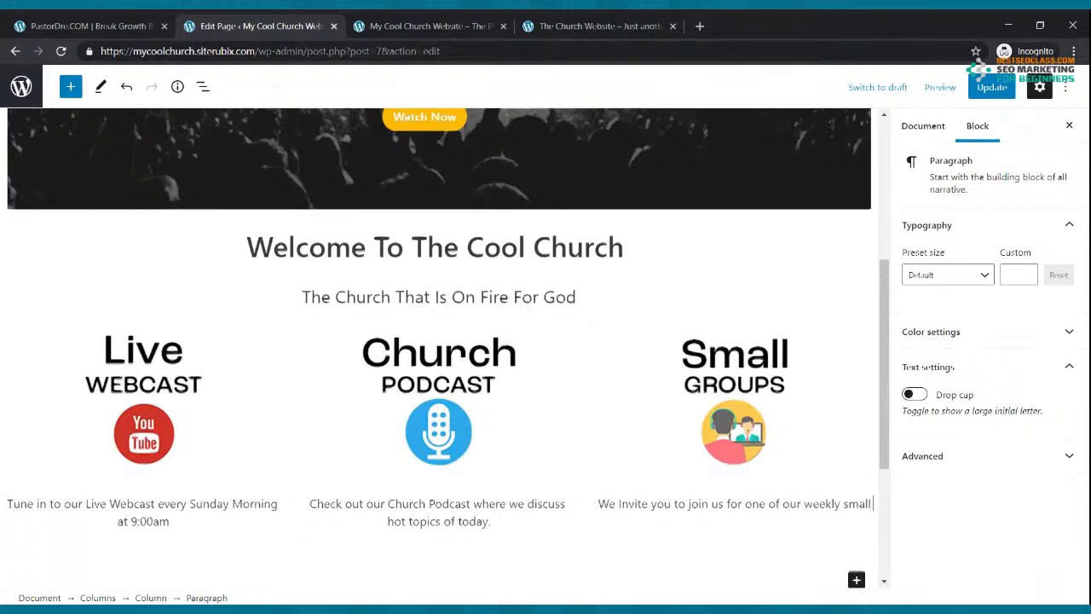
{"action": "type", "text": " groups in an area near you."}
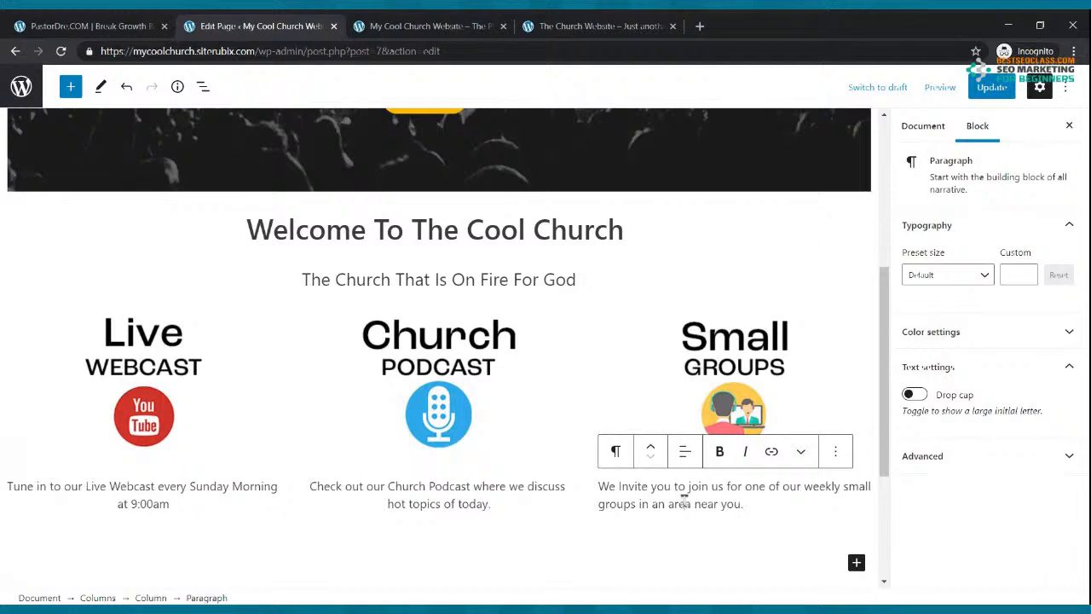
Step: Center-align the Small Groups paragraph and update the page
{"action": "left_click", "coordinate": [685, 451]}
{"action": "left_click", "coordinate": [695, 529]}
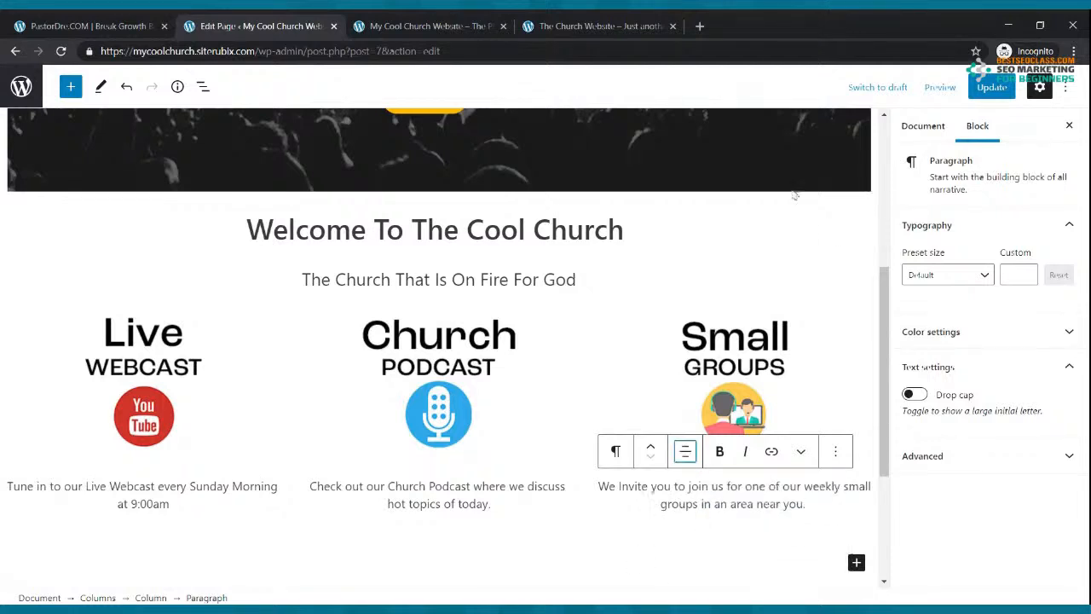
{"action": "left_click", "coordinate": [991, 87]}
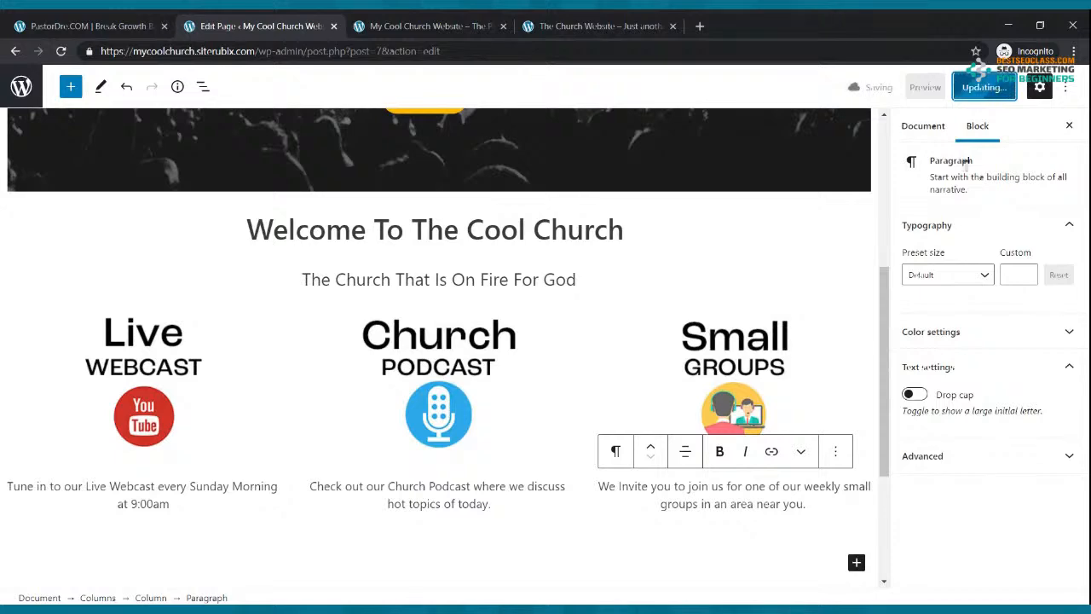
Step: Compare the live Home page's three-column section with the example site's version
{"action": "left_click", "coordinate": [430, 26]}
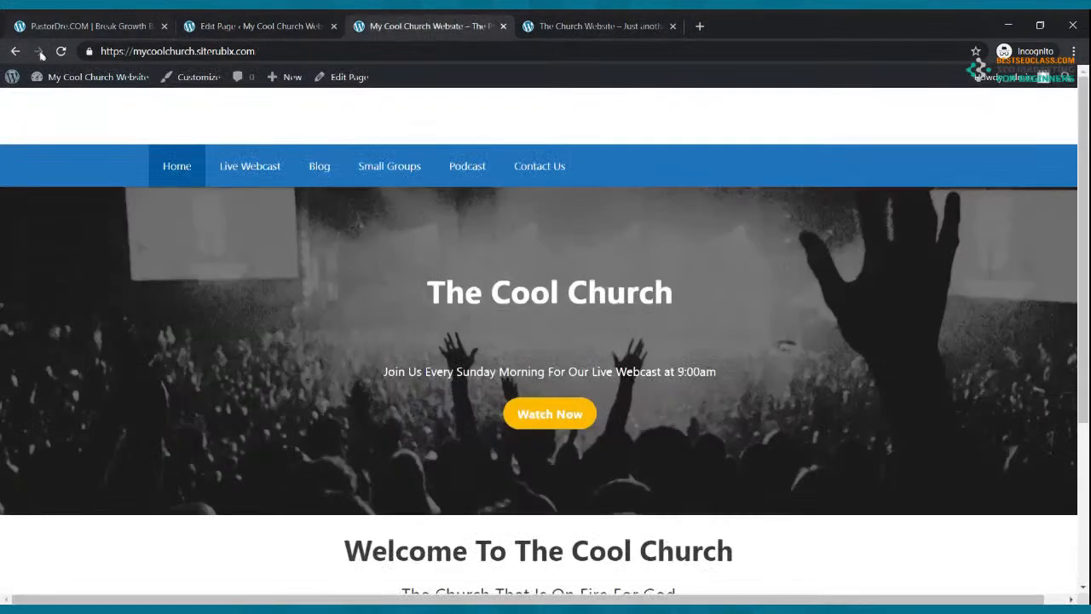
{"action": "scroll", "coordinate": [456, 240], "scroll_direction": "down", "scroll_amount": 2}
{"action": "scroll", "coordinate": [456, 240], "scroll_direction": "down", "scroll_amount": 3}
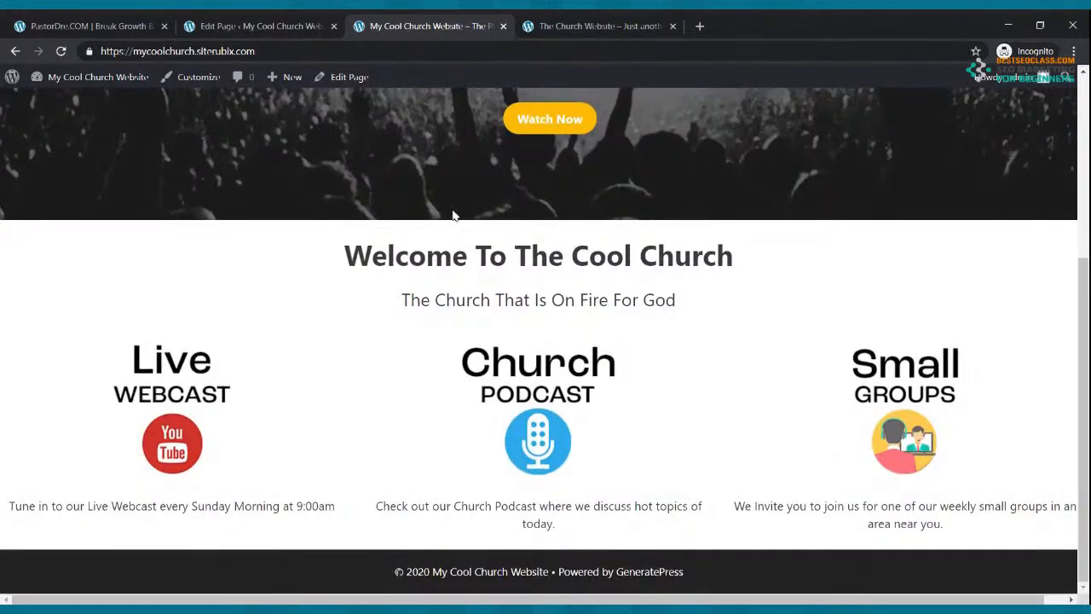
{"action": "left_click", "coordinate": [595, 26]}
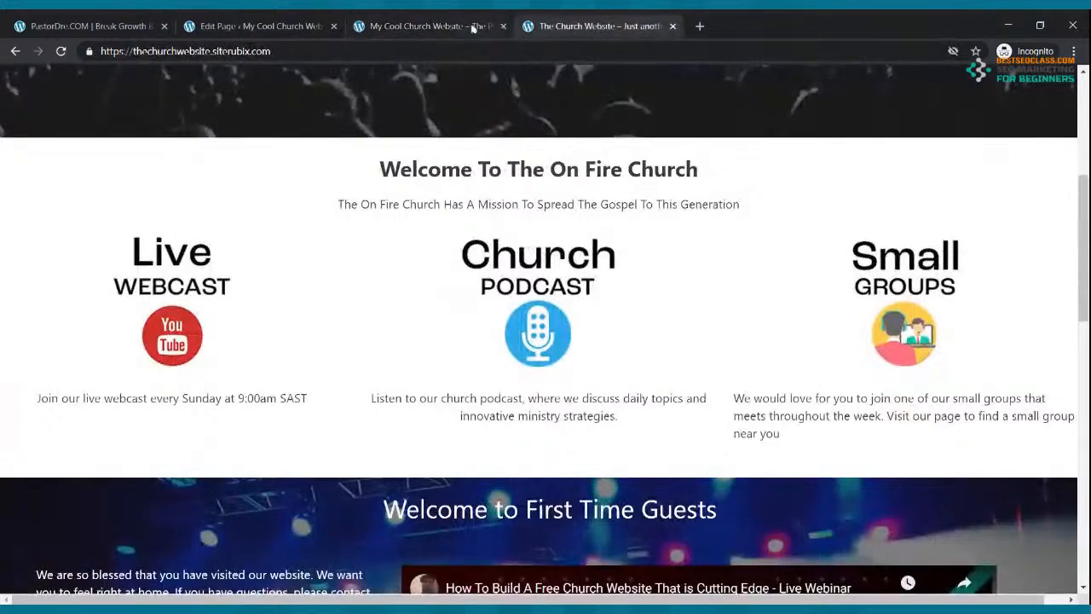
{"action": "left_click", "coordinate": [413, 27]}
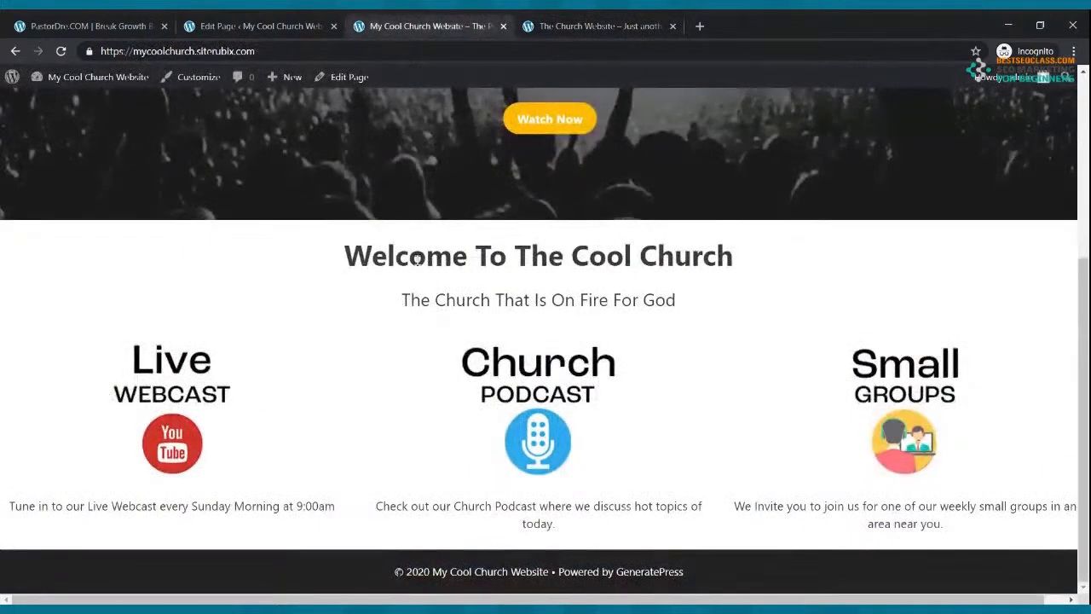
{"action": "left_click", "coordinate": [260, 26]}
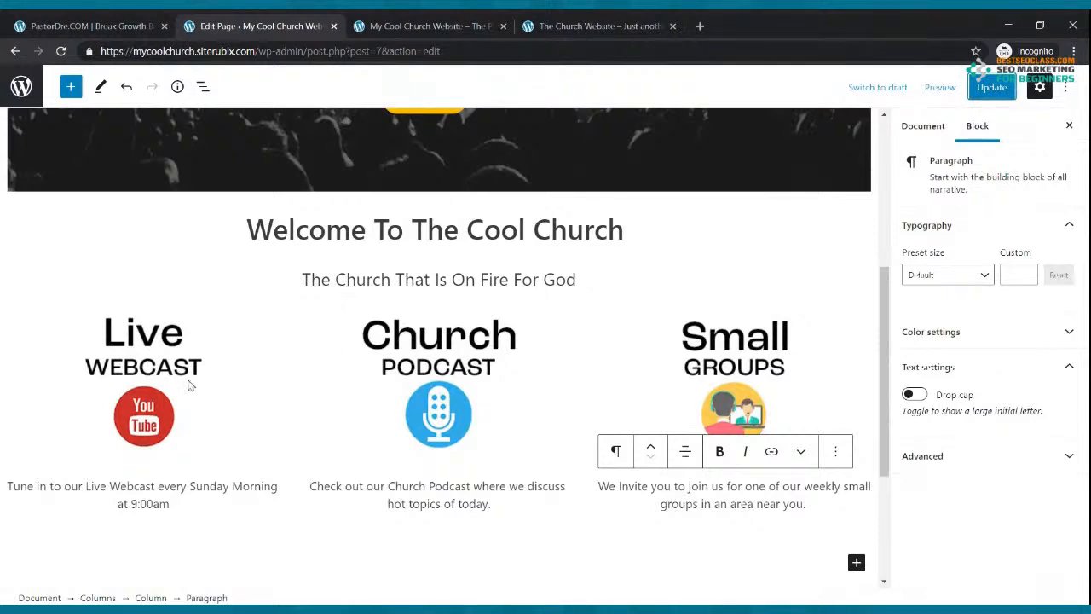
{"action": "left_click", "coordinate": [464, 22]}
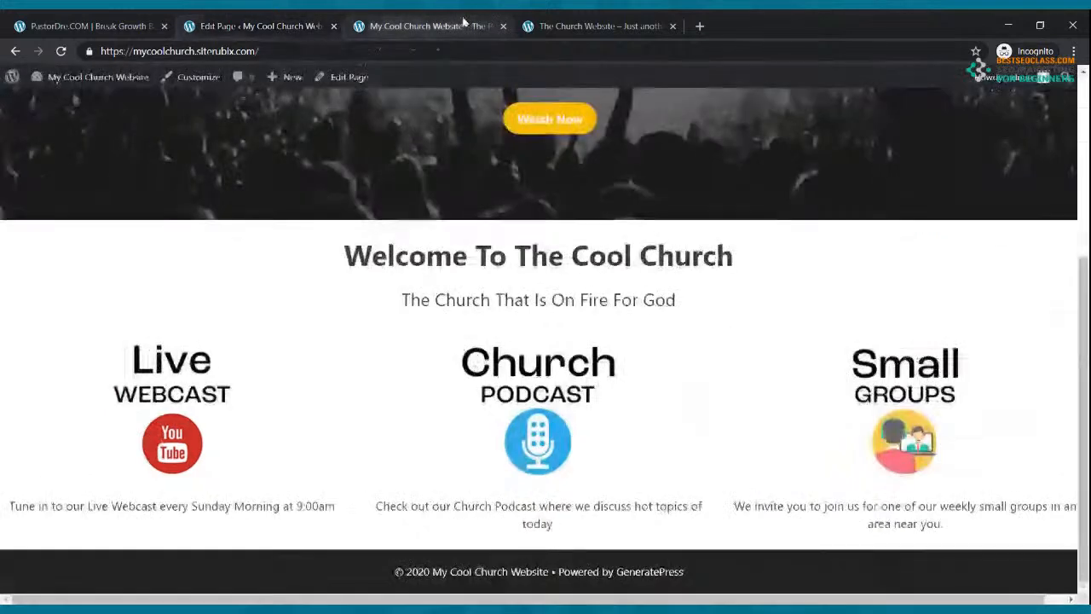
{"action": "left_click", "coordinate": [576, 33]}
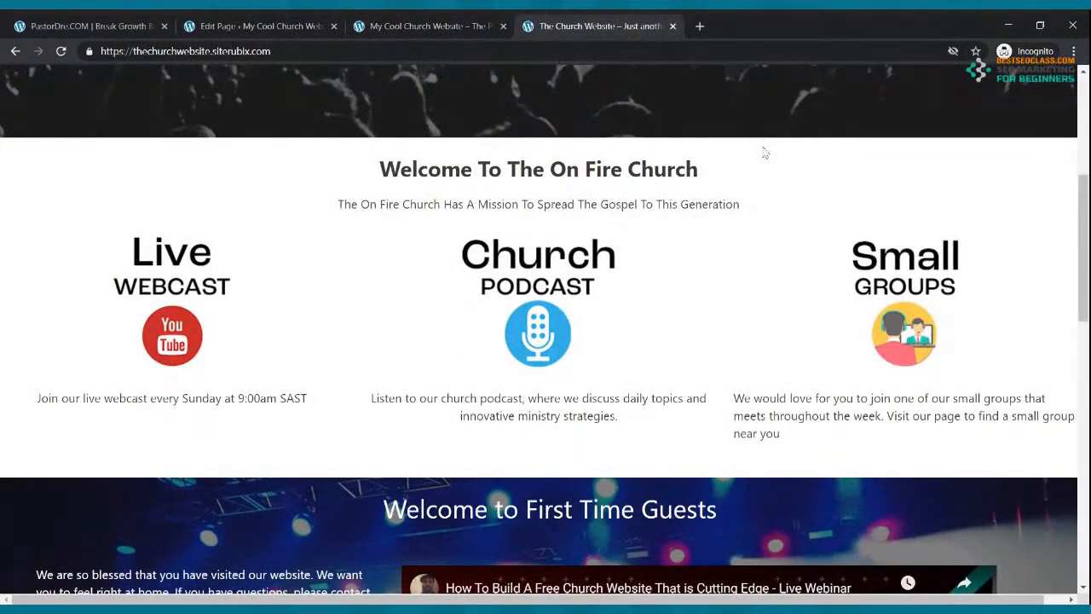
Step: Compare the live Home page with the example site's section below its three columns, First Time Guests
{"action": "left_click", "coordinate": [452, 25]}
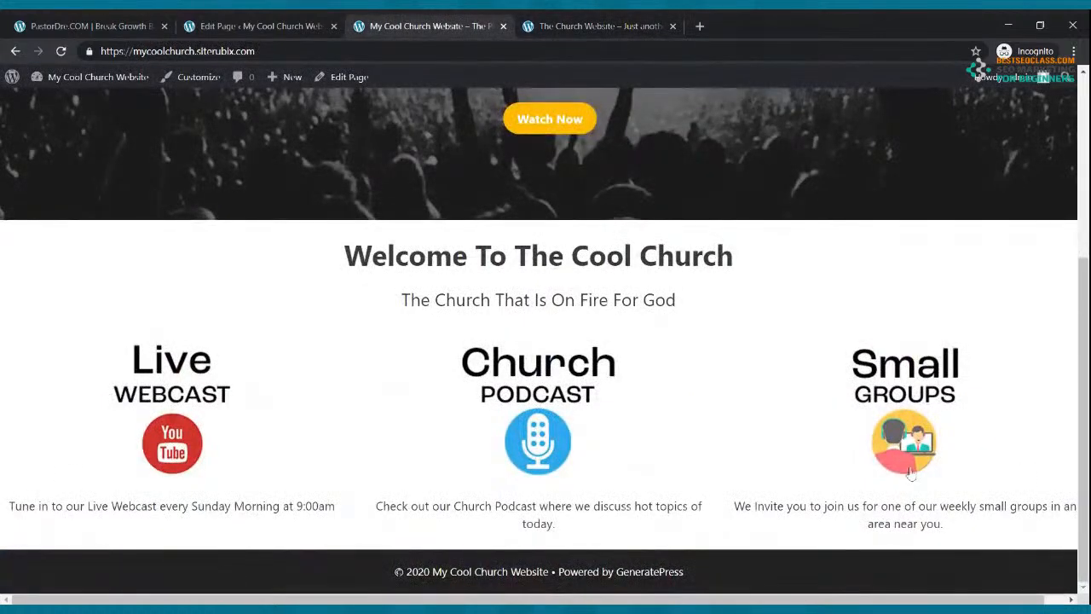
{"action": "left_click", "coordinate": [289, 25]}
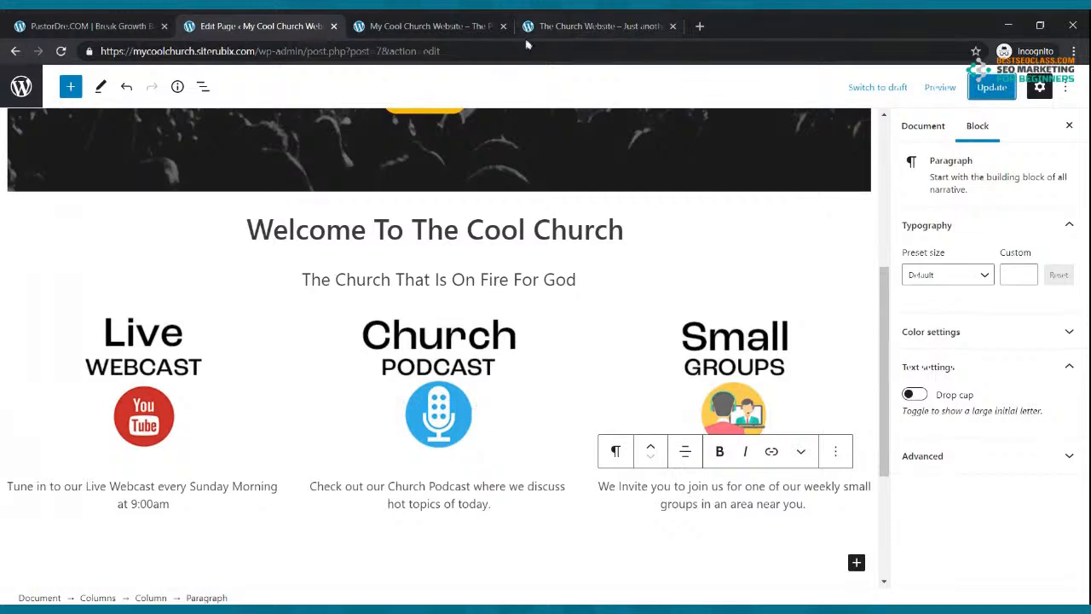
{"action": "left_click", "coordinate": [460, 26]}
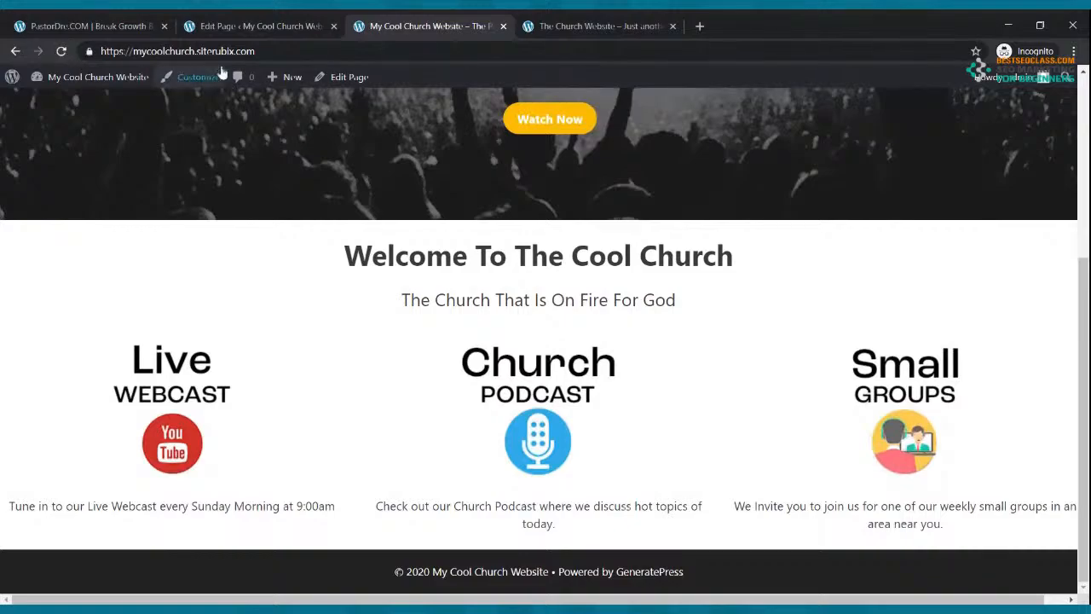
{"action": "left_click", "coordinate": [589, 26]}
{"action": "scroll", "coordinate": [546, 341], "scroll_direction": "down", "scroll_amount": 3}
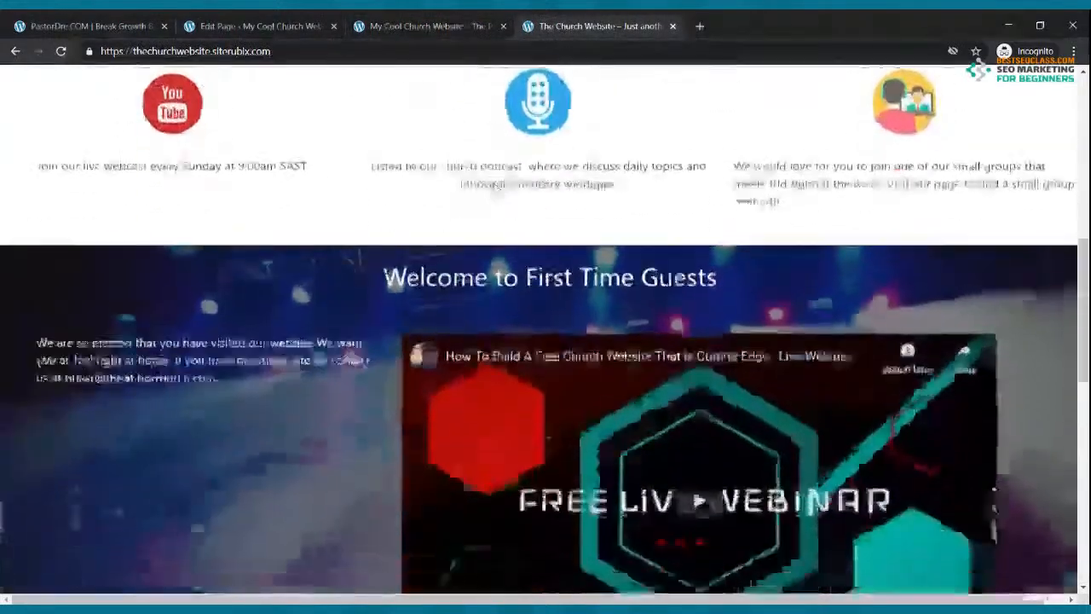
{"action": "scroll", "coordinate": [553, 343], "scroll_direction": "down", "scroll_amount": 2}
{"action": "scroll", "coordinate": [552, 343], "scroll_direction": "up", "scroll_amount": 2}
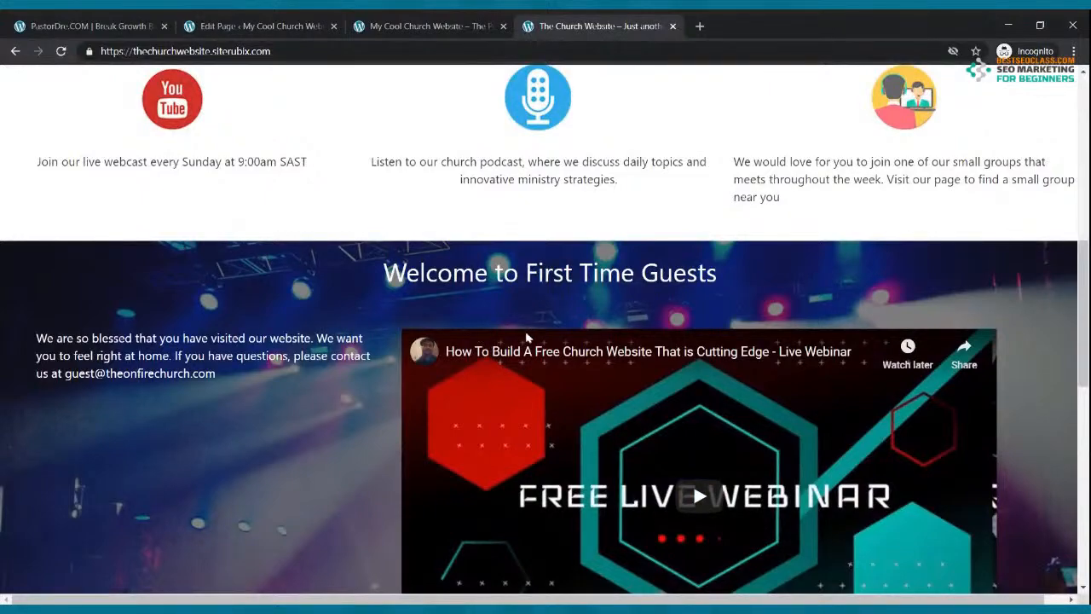
{"action": "scroll", "coordinate": [525, 339], "scroll_direction": "down", "scroll_amount": 3}
{"action": "scroll", "coordinate": [525, 337], "scroll_direction": "up", "scroll_amount": 5}
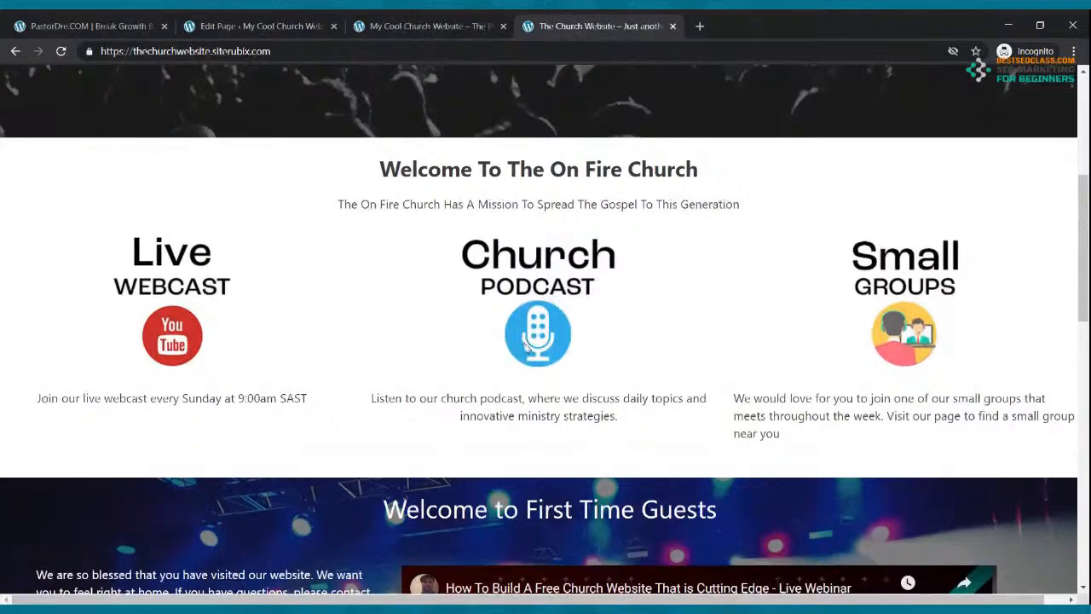
{"action": "scroll", "coordinate": [526, 338], "scroll_direction": "down", "scroll_amount": 3}
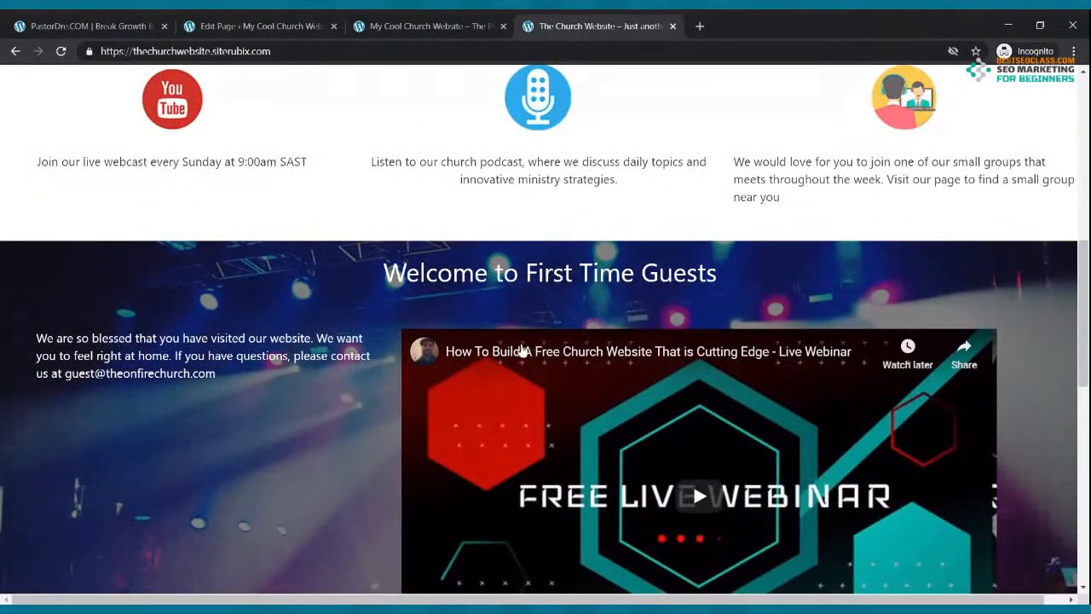
{"action": "scroll", "coordinate": [520, 348], "scroll_direction": "down", "scroll_amount": 1}
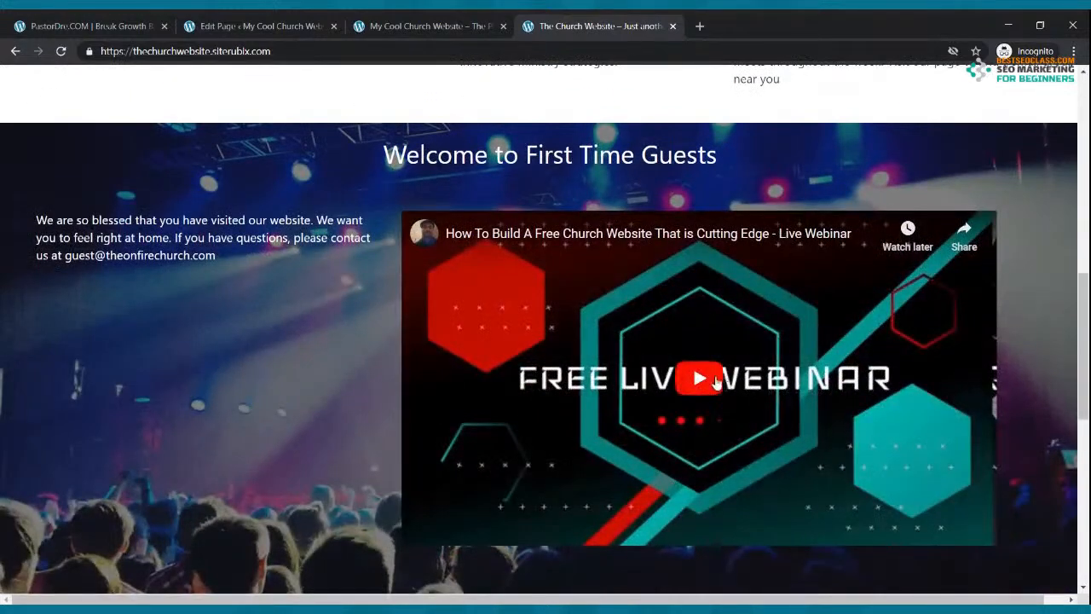
Step: Play and pause the example site's embedded webinar video, then return to the live Home page
{"action": "left_click", "coordinate": [704, 389]}
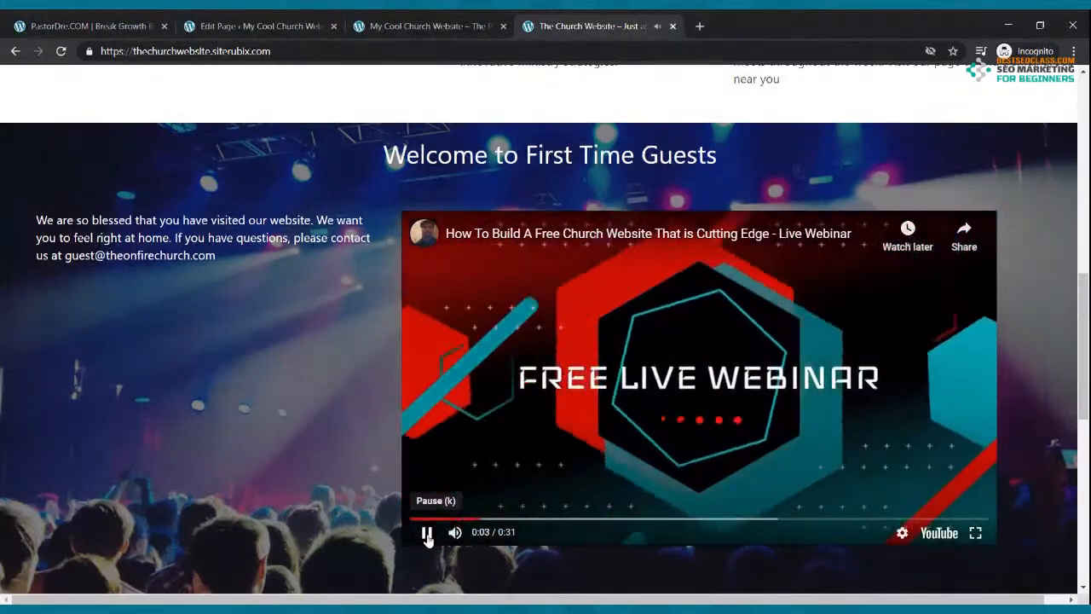
{"action": "left_click", "coordinate": [427, 533]}
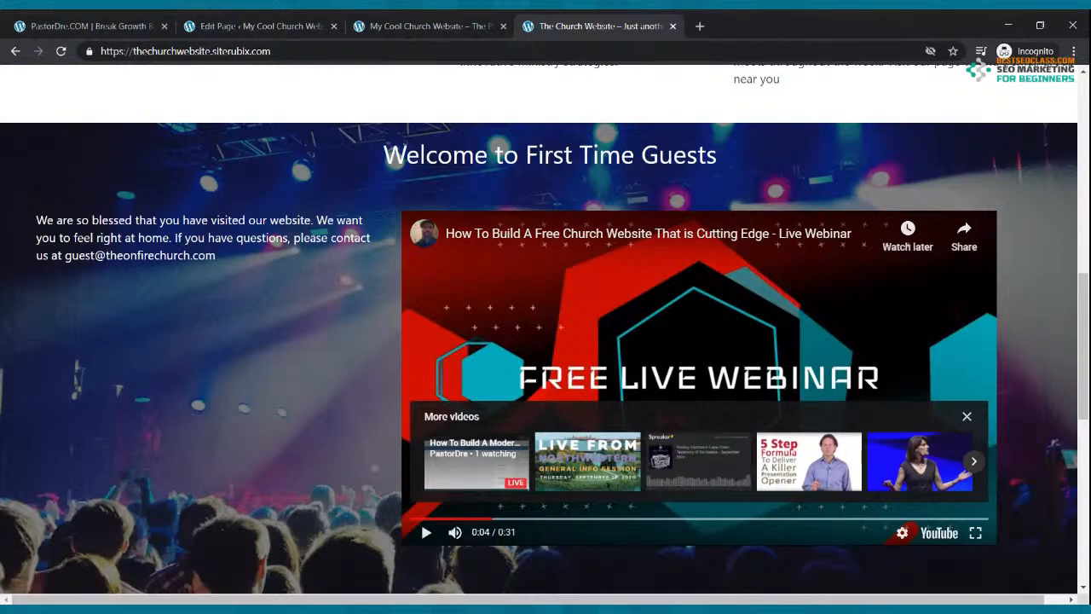
{"action": "scroll", "coordinate": [514, 182], "scroll_direction": "up", "scroll_amount": 2}
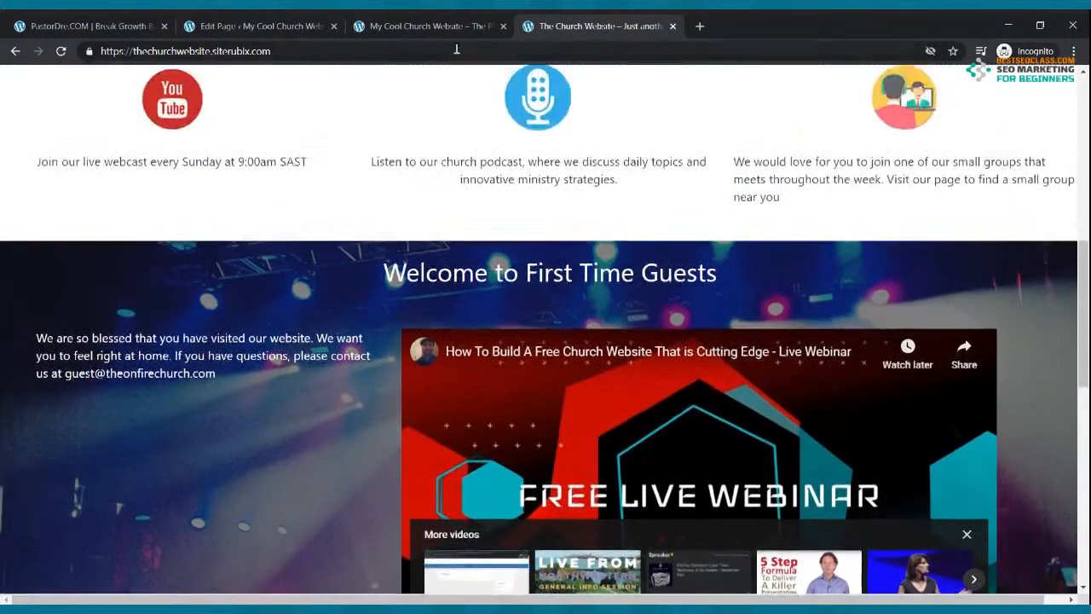
{"action": "left_click", "coordinate": [450, 28]}
{"action": "scroll", "coordinate": [447, 210], "scroll_direction": "up", "scroll_amount": 5}
{"action": "scroll", "coordinate": [447, 211], "scroll_direction": "down", "scroll_amount": 5}
Step: Add a Cover block with a yellow overlay below the three-column section and update the page
{"action": "left_click", "coordinate": [260, 26]}
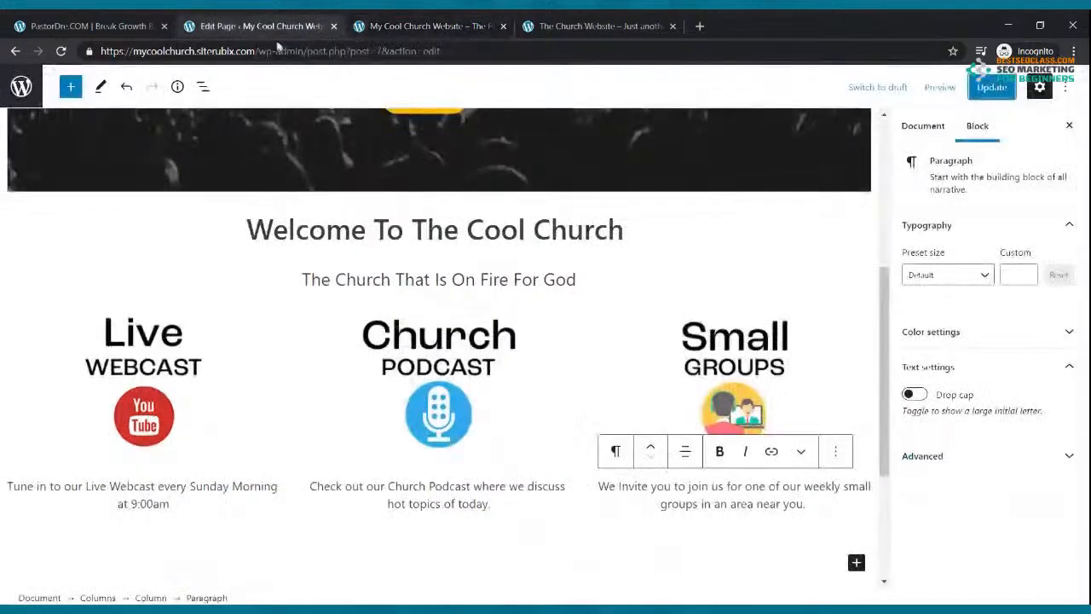
{"action": "scroll", "coordinate": [460, 256], "scroll_direction": "down", "scroll_amount": 3}
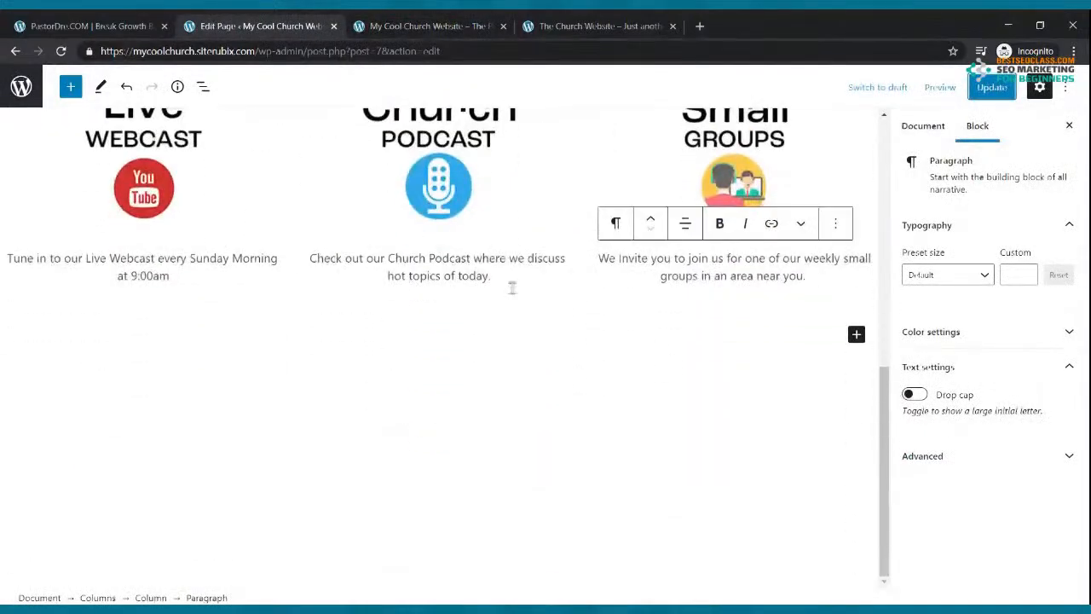
{"action": "left_click", "coordinate": [856, 336]}
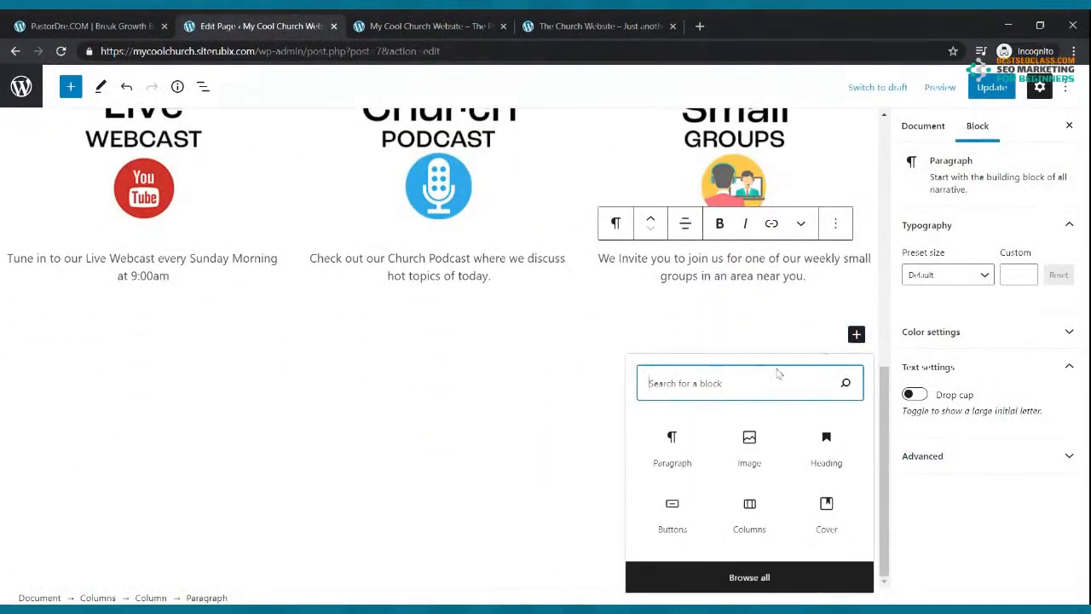
{"action": "type", "text": "co"}
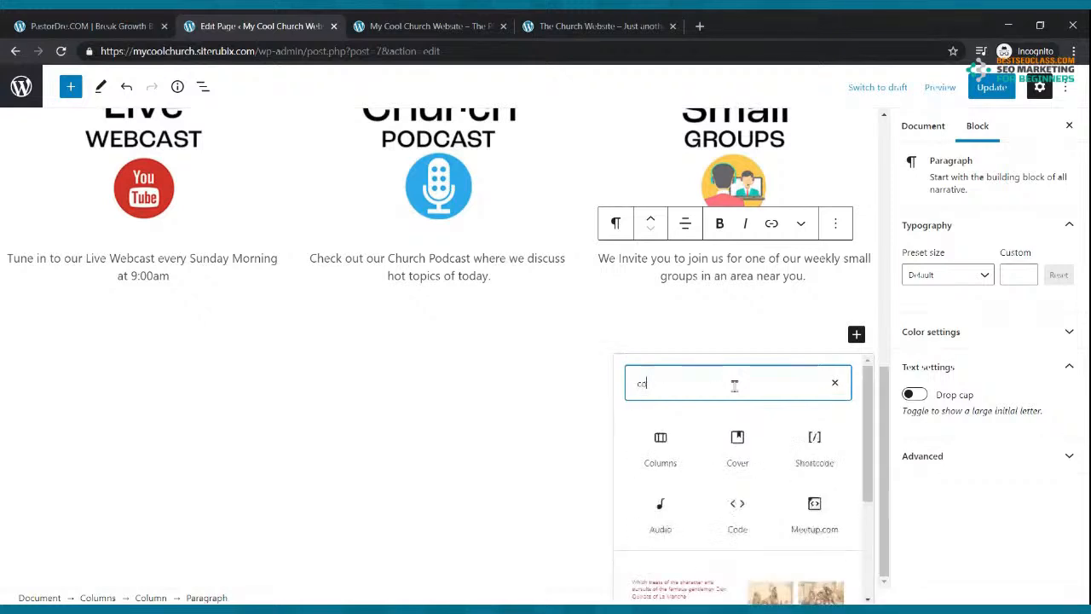
{"action": "type", "text": "ver"}
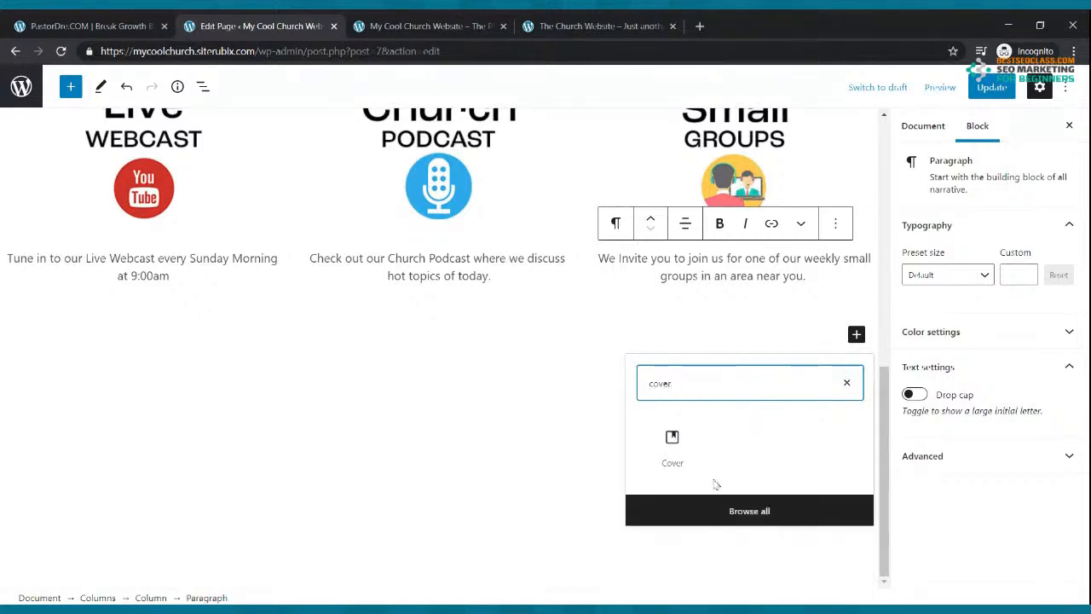
{"action": "left_click", "coordinate": [679, 450]}
{"action": "left_click", "coordinate": [46, 409]}
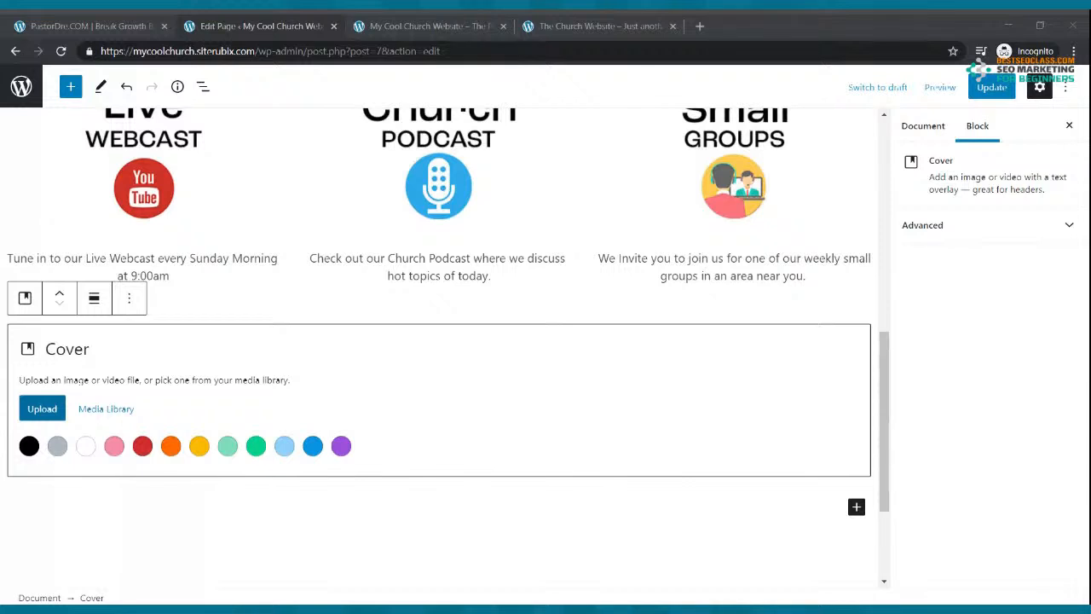
{"action": "left_click", "coordinate": [42, 409]}
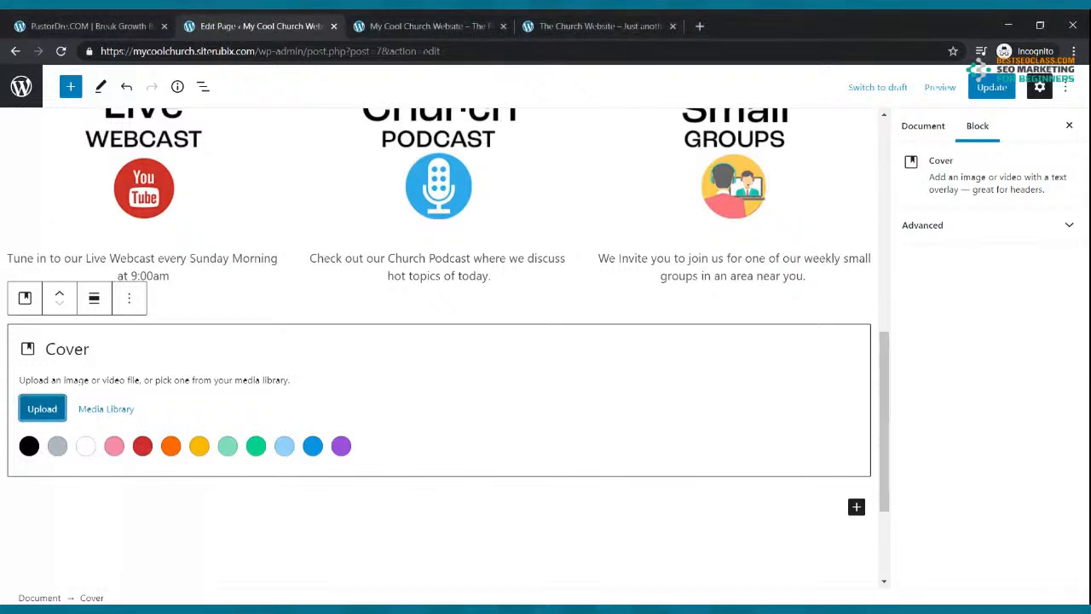
{"action": "left_click", "coordinate": [198, 446]}
{"action": "scroll", "coordinate": [427, 403], "scroll_direction": "down", "scroll_amount": 2}
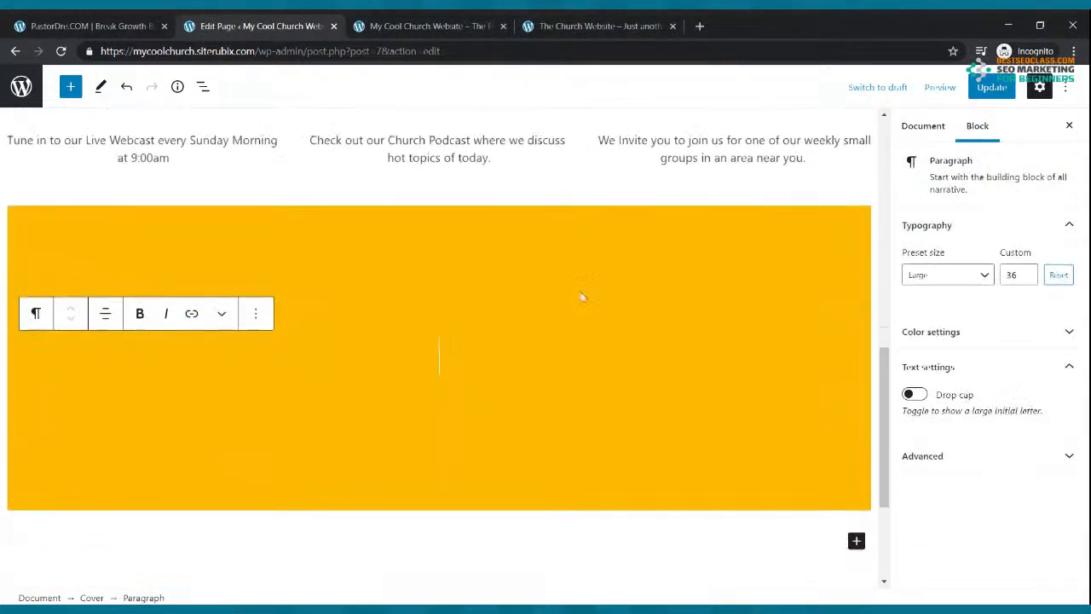
{"action": "left_click", "coordinate": [985, 89]}
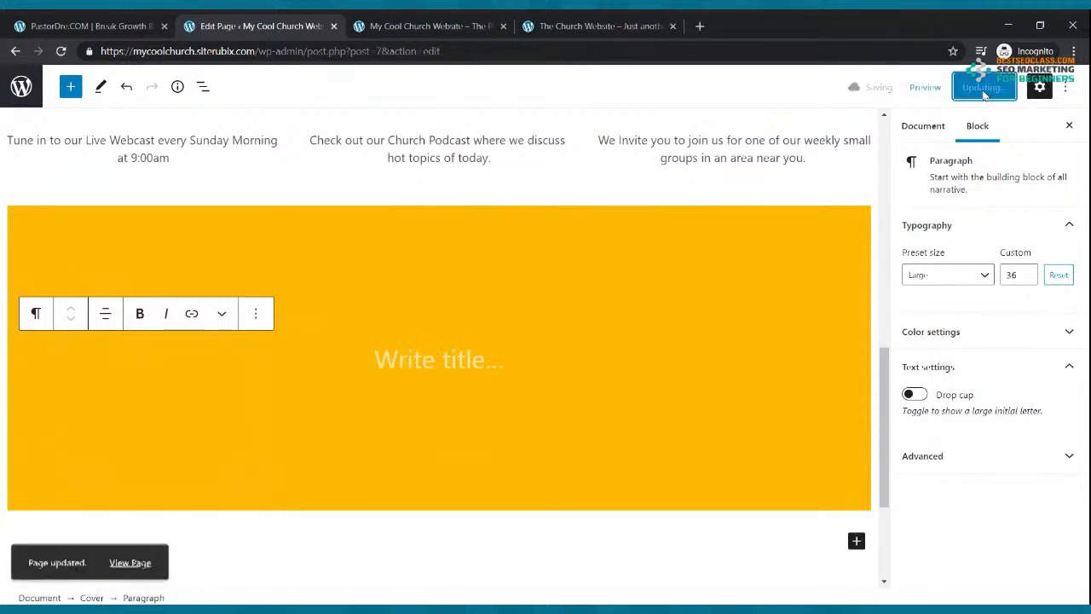
Step: View the live Home page to check the new yellow cover section
{"action": "left_click", "coordinate": [498, 24]}
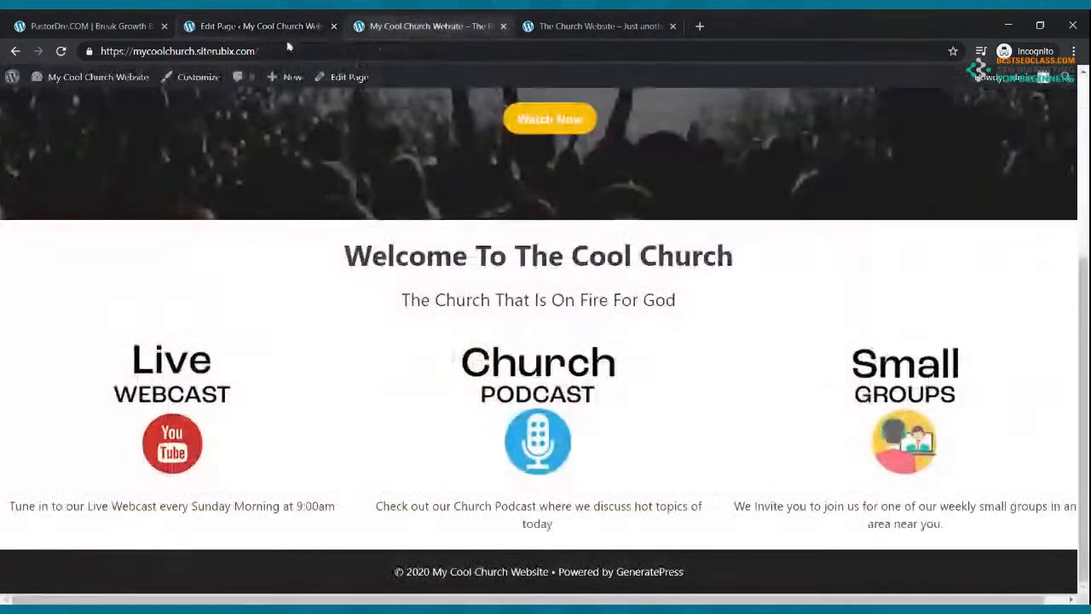
{"action": "left_click", "coordinate": [94, 77]}
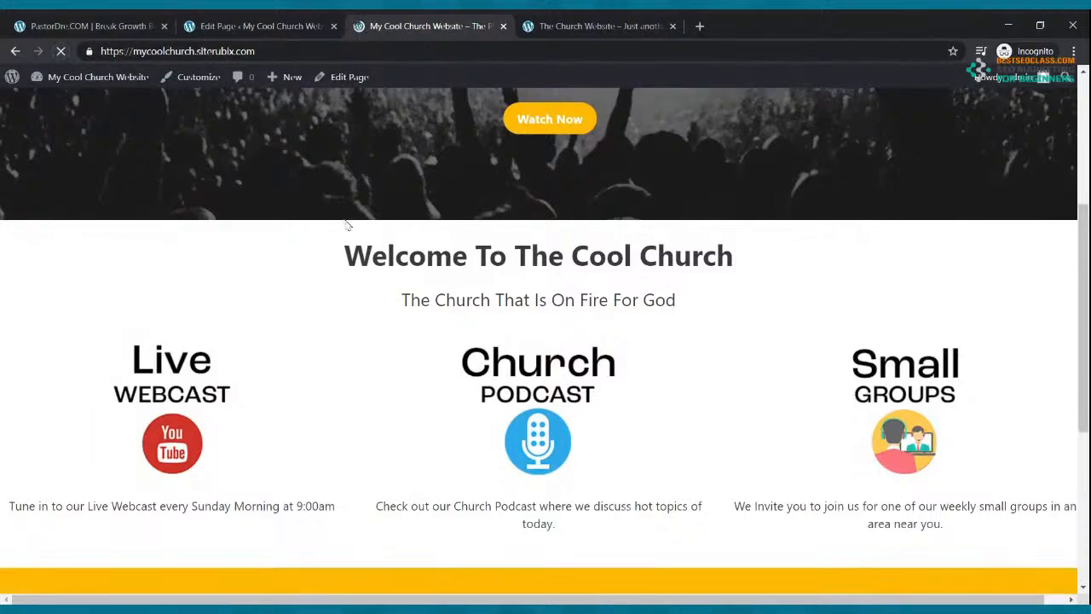
{"action": "scroll", "coordinate": [346, 225], "scroll_direction": "down", "scroll_amount": 6}
{"action": "scroll", "coordinate": [349, 227], "scroll_direction": "up", "scroll_amount": 4}
{"action": "scroll", "coordinate": [334, 234], "scroll_direction": "up", "scroll_amount": 5}
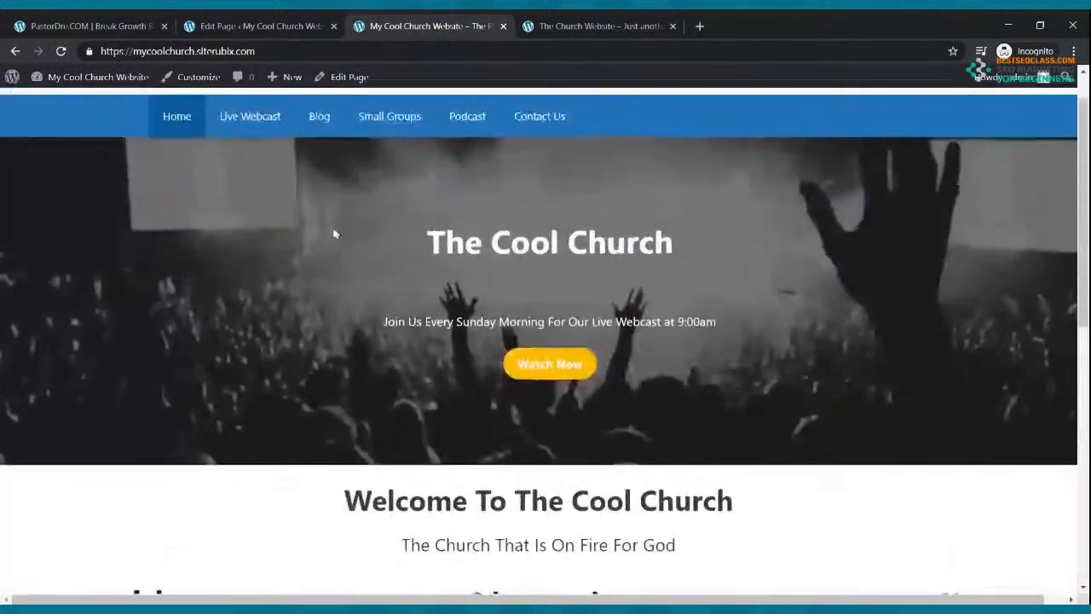
{"action": "scroll", "coordinate": [358, 262], "scroll_direction": "down", "scroll_amount": 5}
{"action": "scroll", "coordinate": [371, 260], "scroll_direction": "up", "scroll_amount": 5}
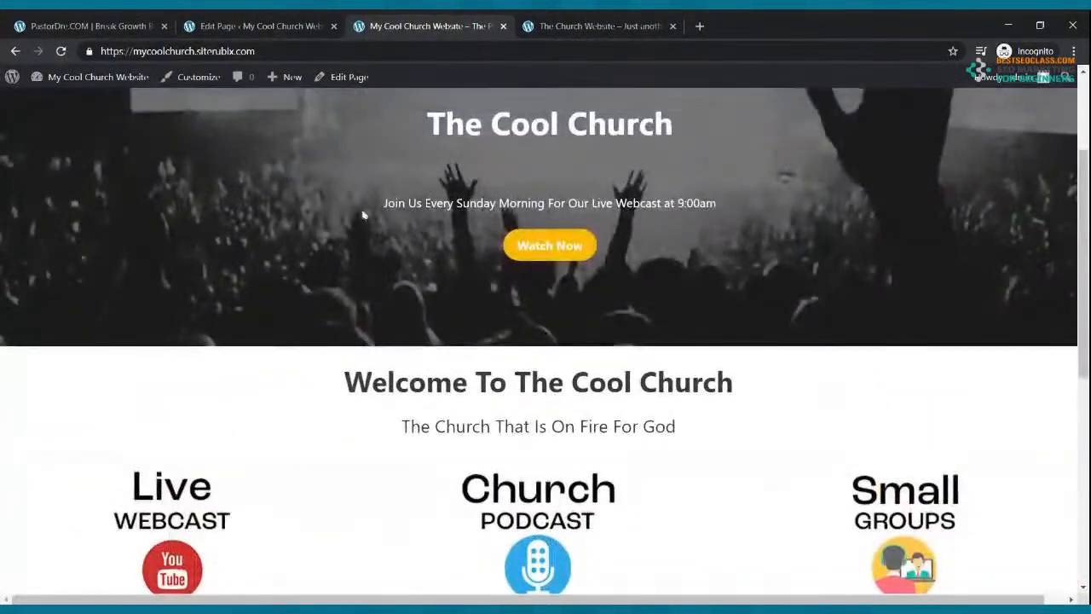
Step: Delete the yellow Cover block together with its title paragraph
{"action": "left_click", "coordinate": [243, 25]}
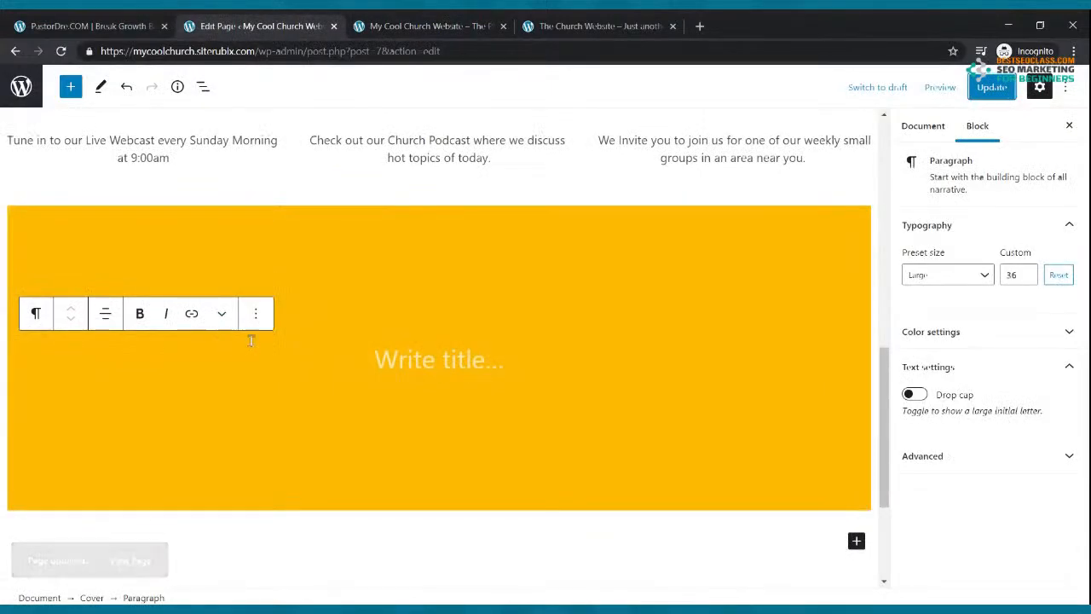
{"action": "left_click", "coordinate": [345, 345]}
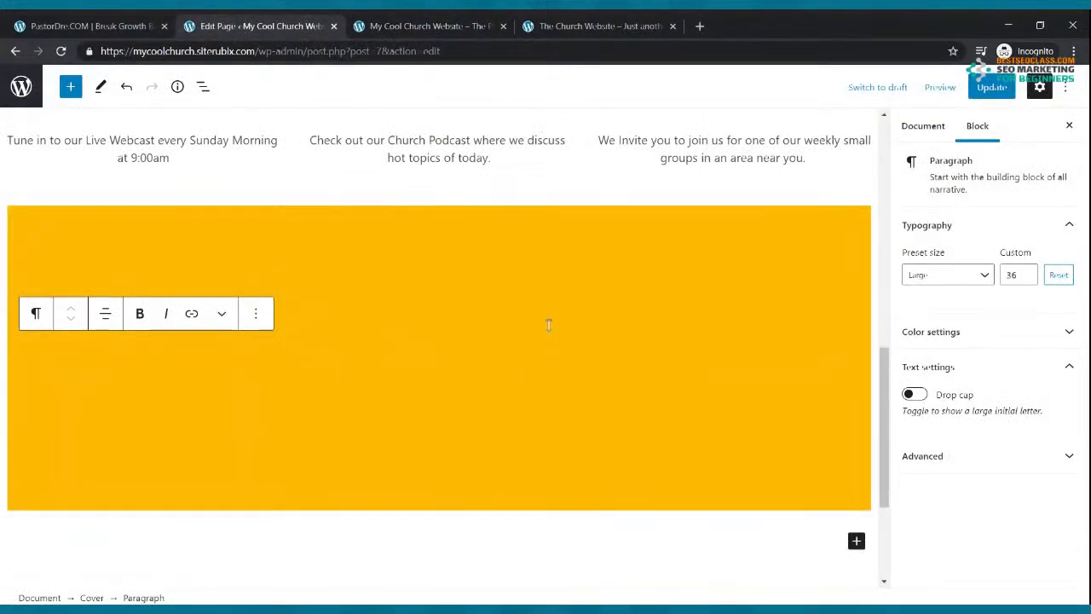
{"action": "left_click", "coordinate": [256, 313]}
{"action": "scroll", "coordinate": [297, 440], "scroll_direction": "down", "scroll_amount": 1}
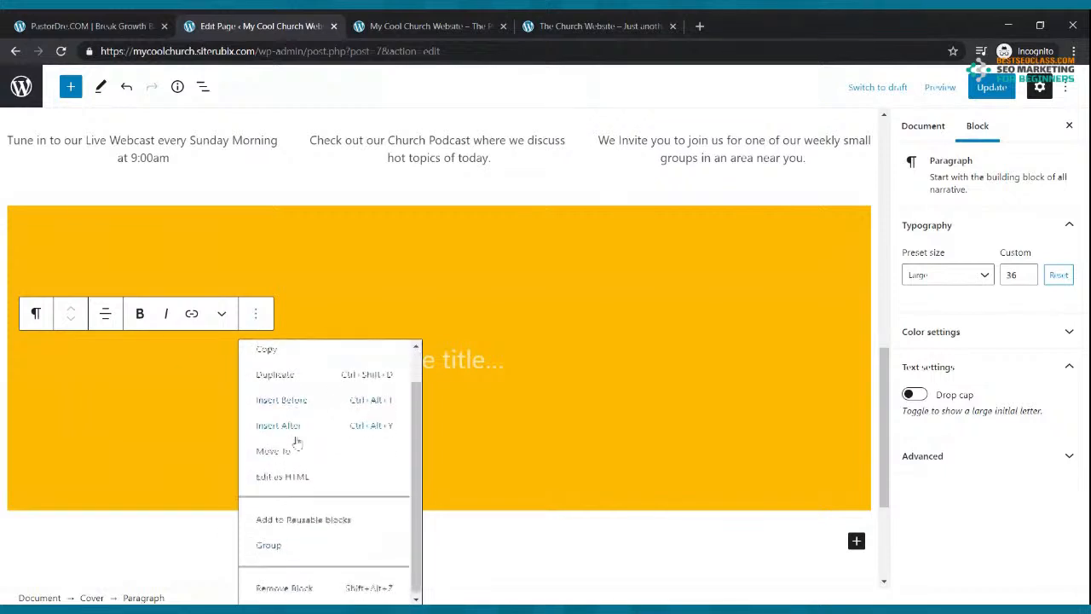
{"action": "left_click", "coordinate": [291, 586]}
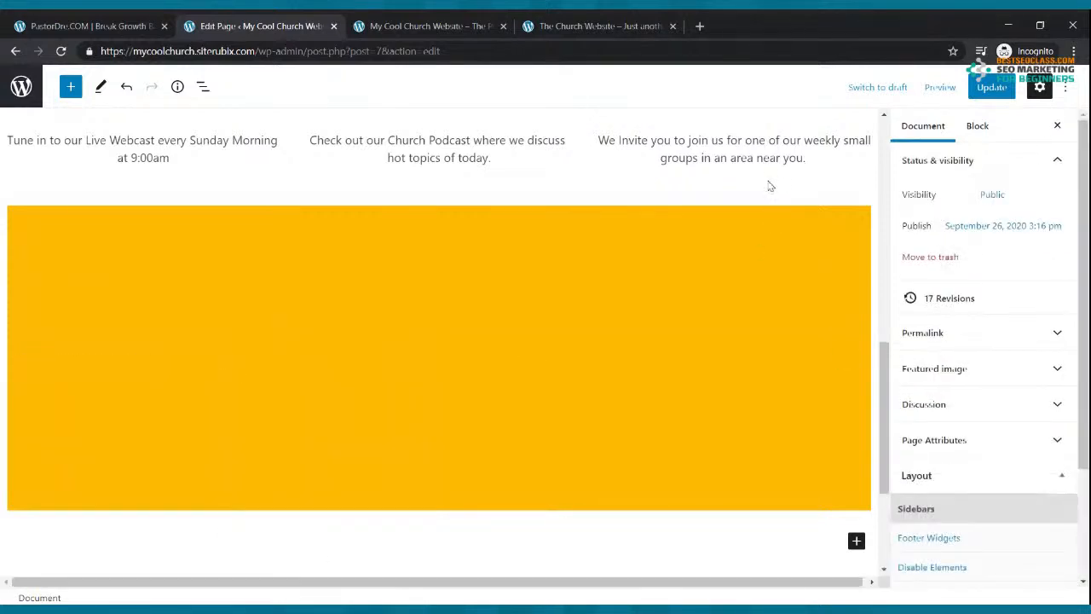
{"action": "left_click", "coordinate": [469, 283]}
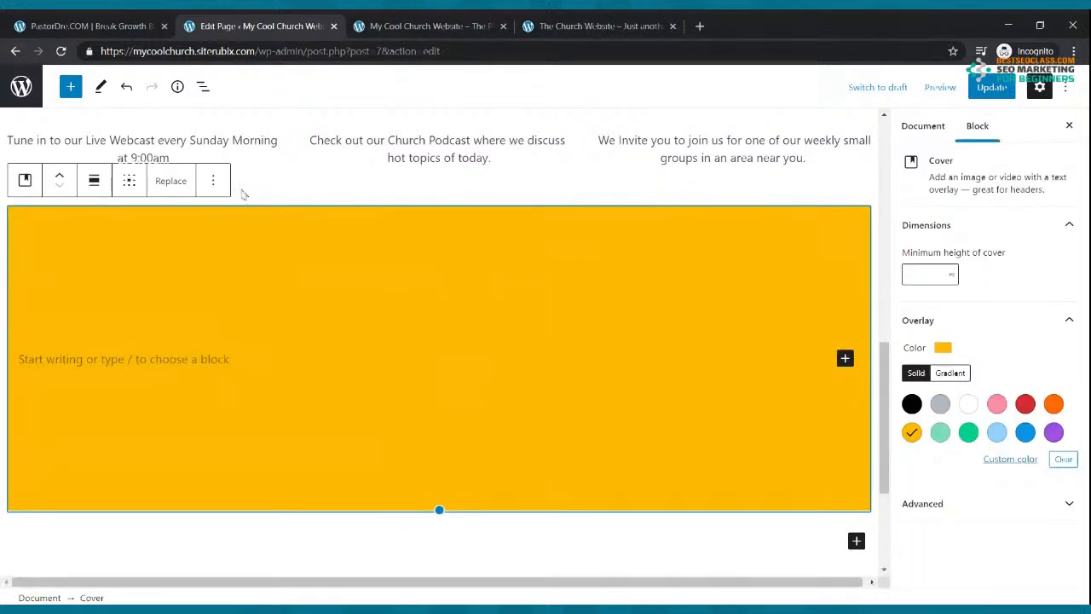
{"action": "left_click", "coordinate": [214, 180]}
{"action": "left_click", "coordinate": [234, 466]}
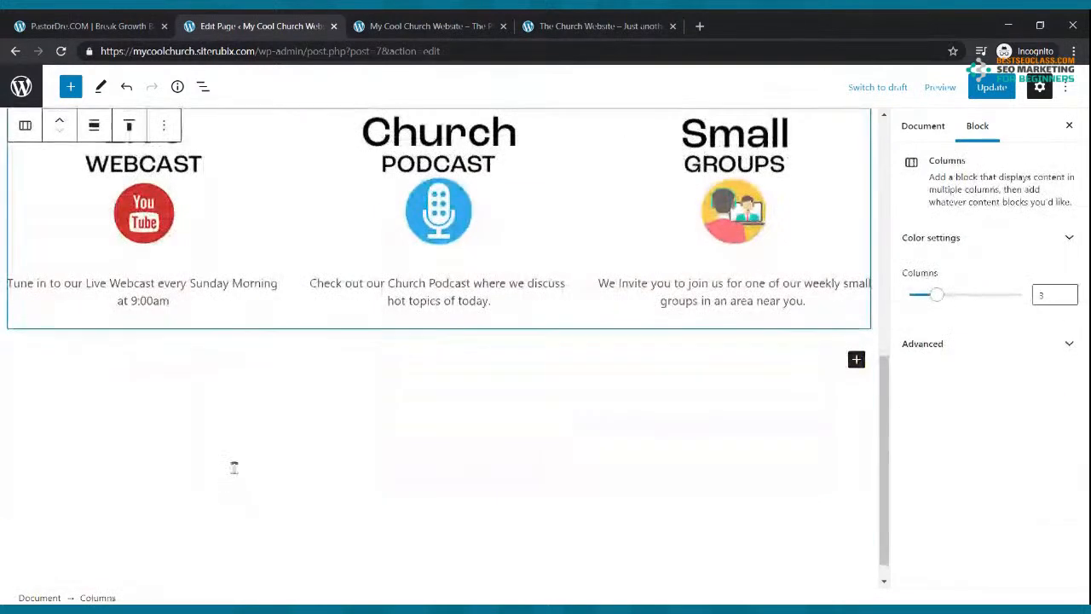
Step: Add a Cover block below the three-column section using an uploaded concert image as background, and update the page
{"action": "left_click", "coordinate": [856, 359]}
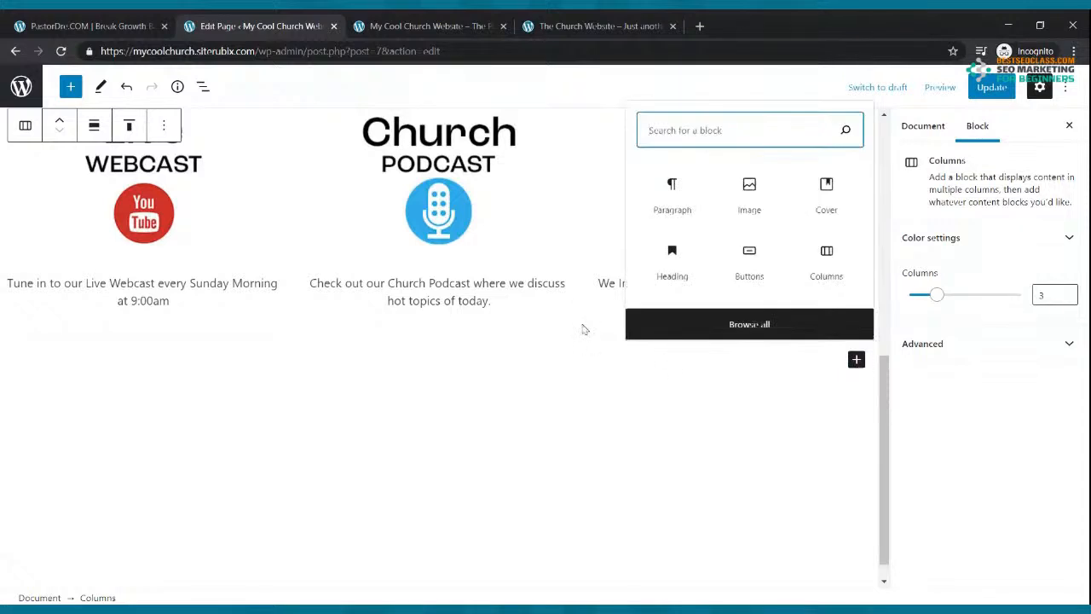
{"action": "type", "text": "c"}
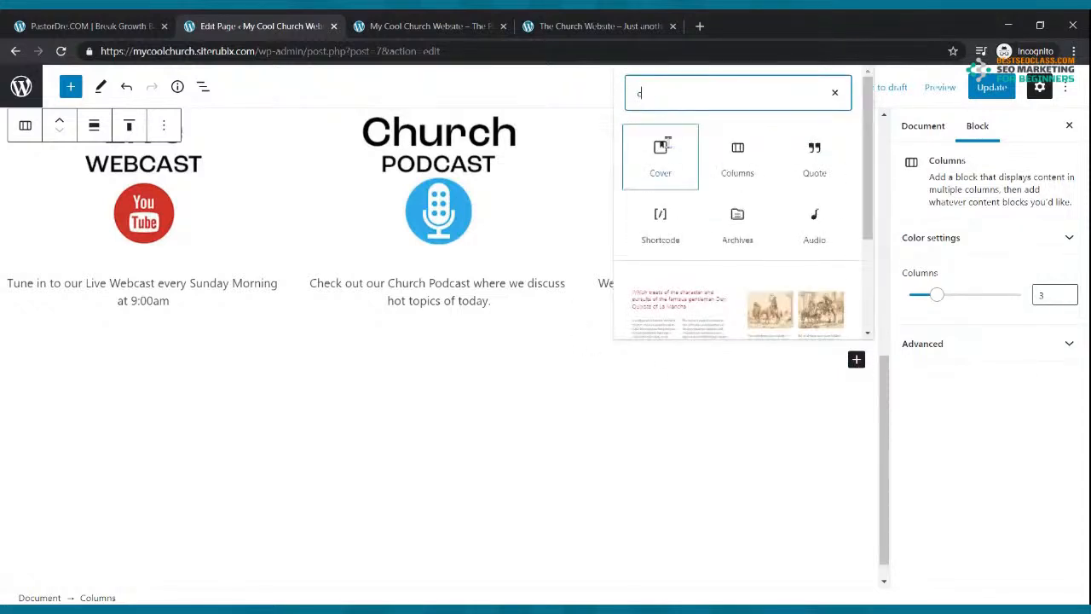
{"action": "type", "text": "ov"}
{"action": "left_click", "coordinate": [679, 471]}
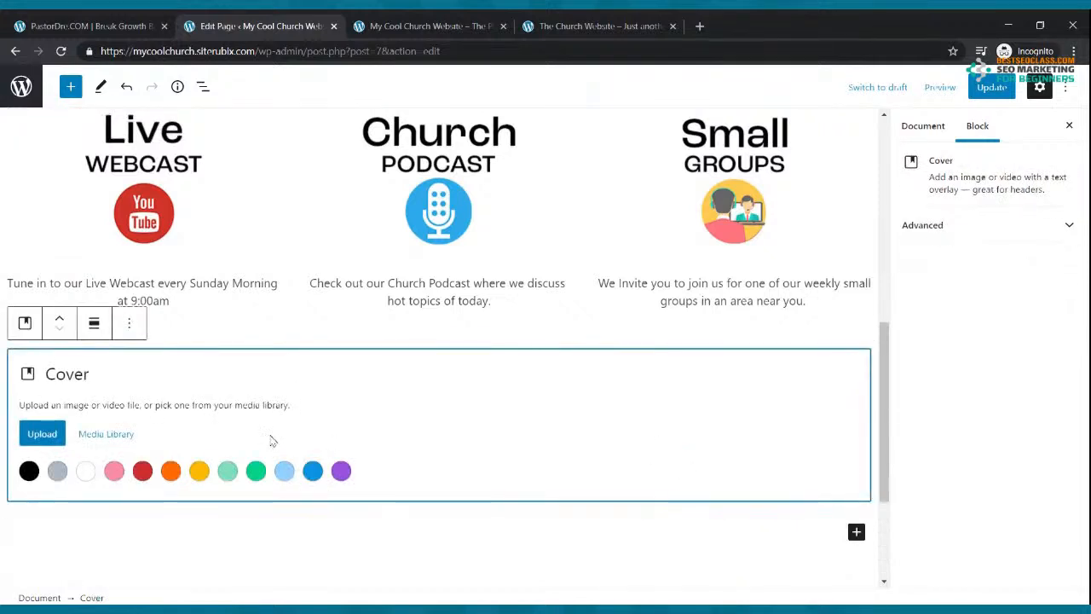
{"action": "left_click", "coordinate": [41, 434]}
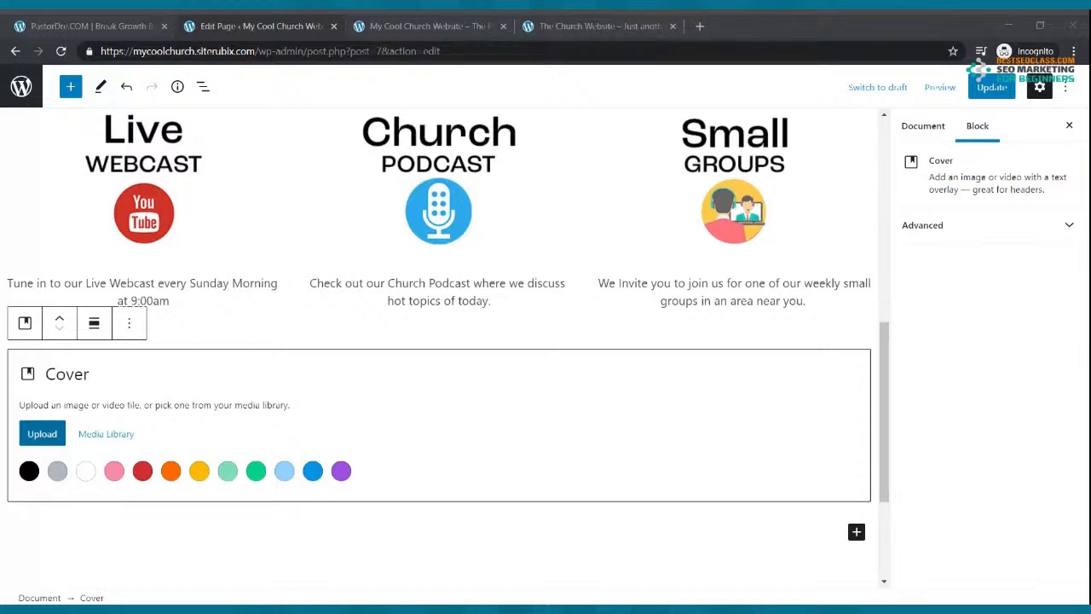
{"action": "double_click", "coordinate": [393, 278]}
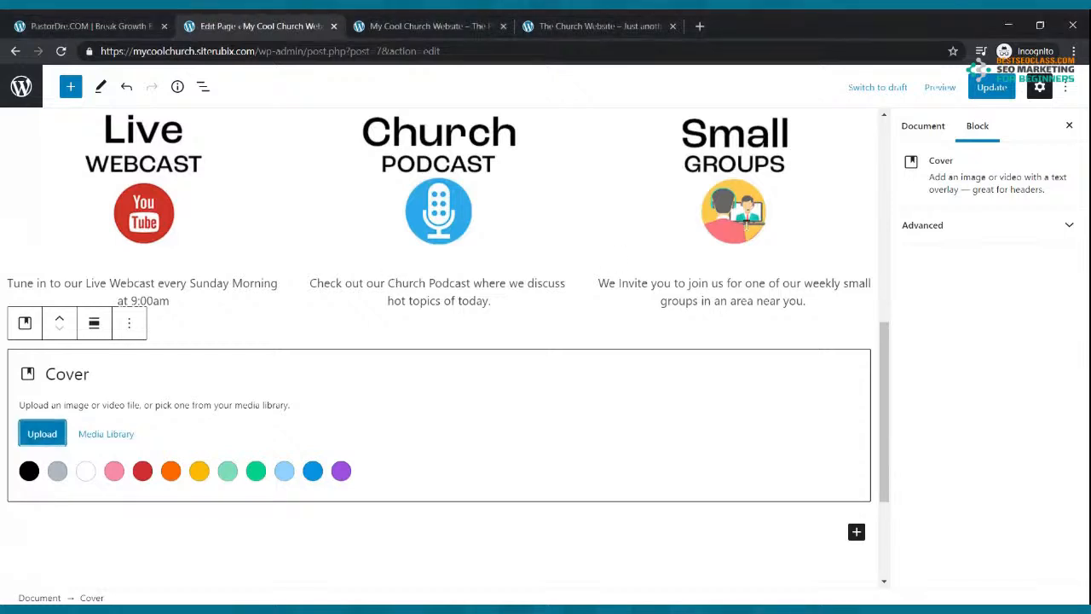
{"action": "left_click", "coordinate": [1002, 90]}
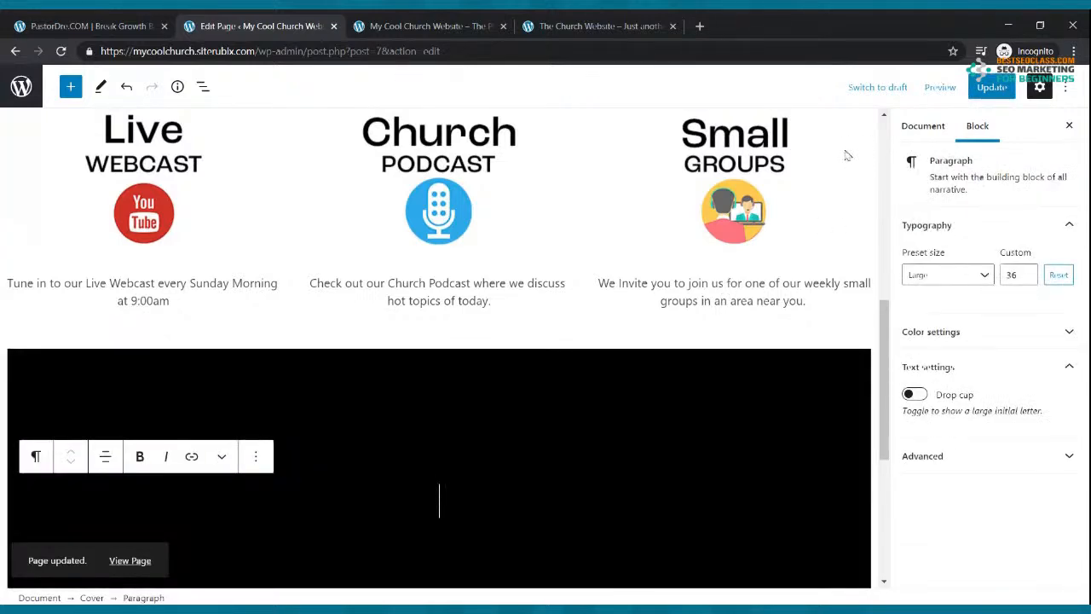
Step: Compare with the example site's First Time Guests section, then insert a 50/50 Columns block inside the new cover
{"action": "left_click", "coordinate": [605, 25]}
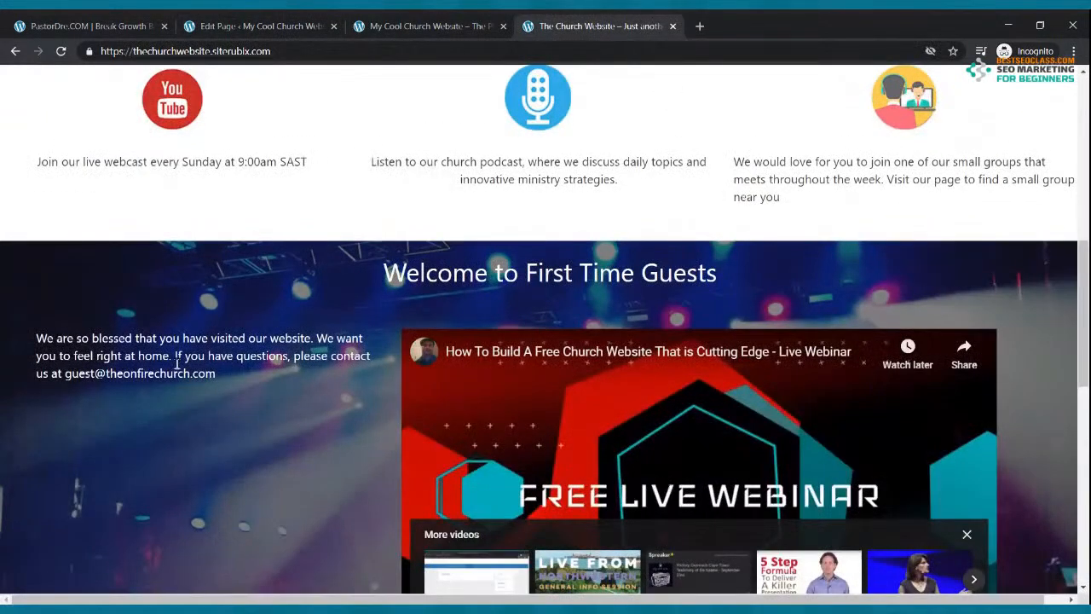
{"action": "left_click", "coordinate": [256, 28]}
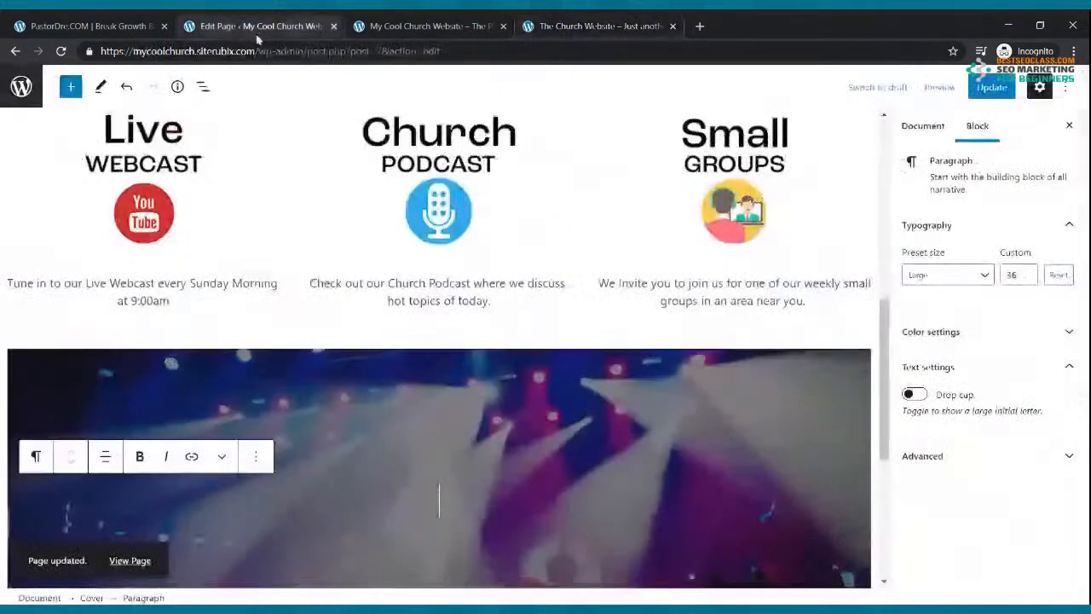
{"action": "scroll", "coordinate": [455, 390], "scroll_direction": "down", "scroll_amount": 1}
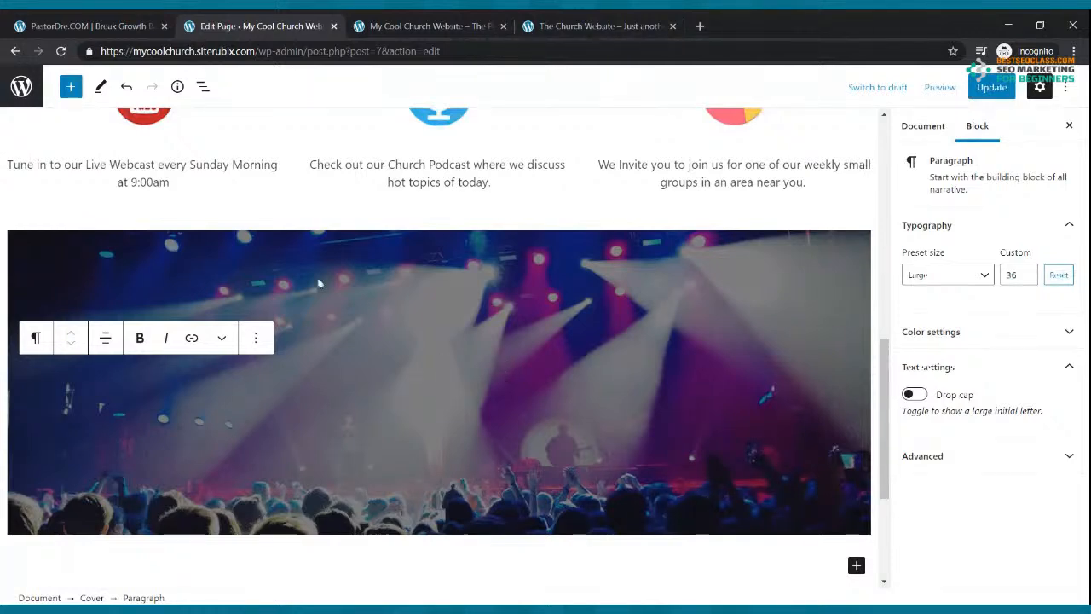
{"action": "left_click", "coordinate": [71, 87]}
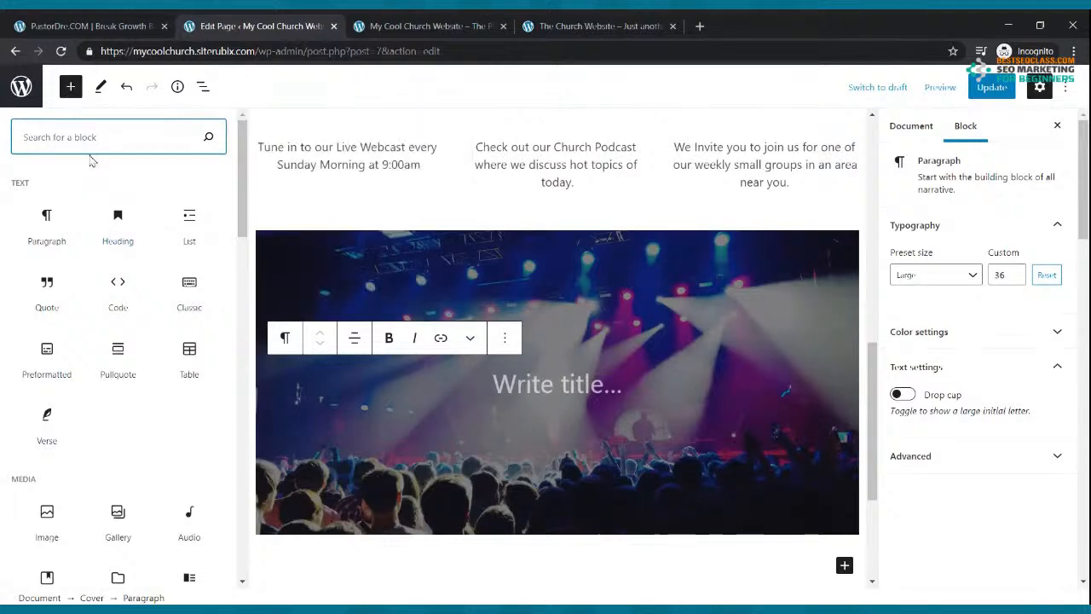
{"action": "type", "text": "colum"}
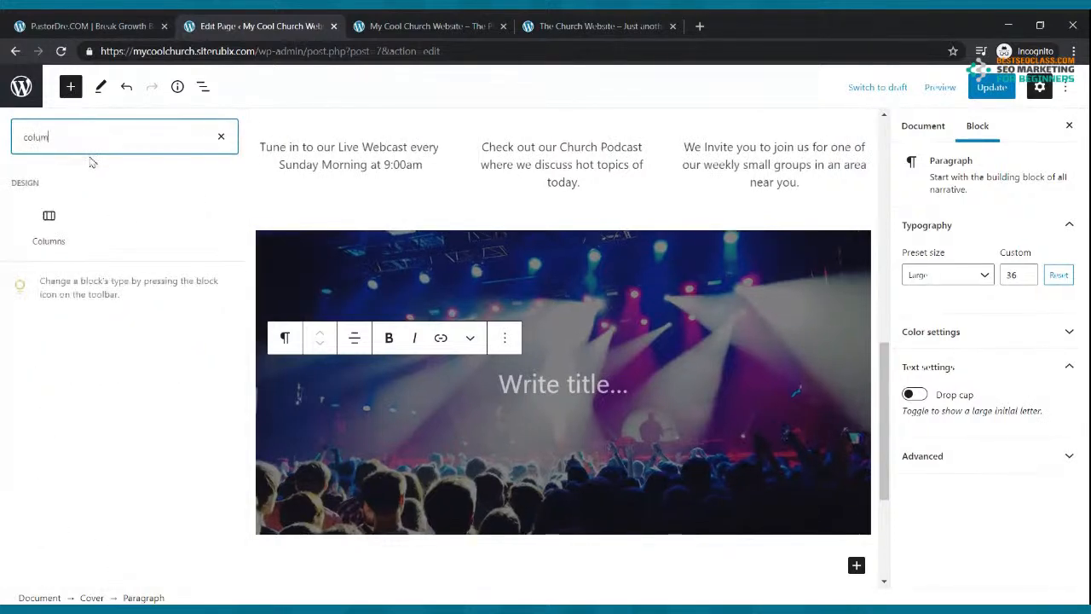
{"action": "left_click", "coordinate": [48, 222]}
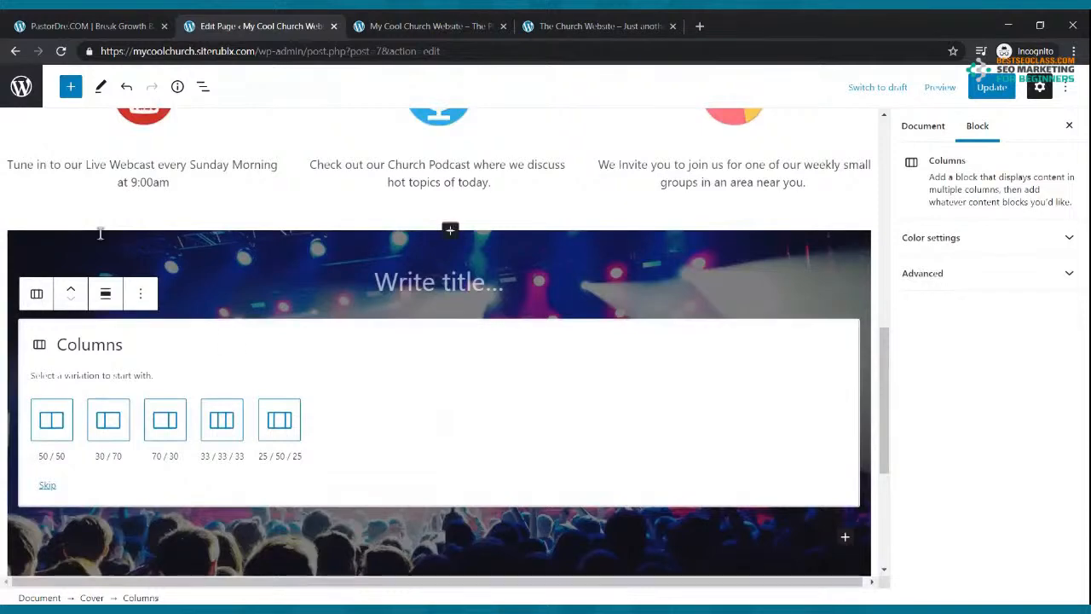
{"action": "left_click", "coordinate": [53, 421]}
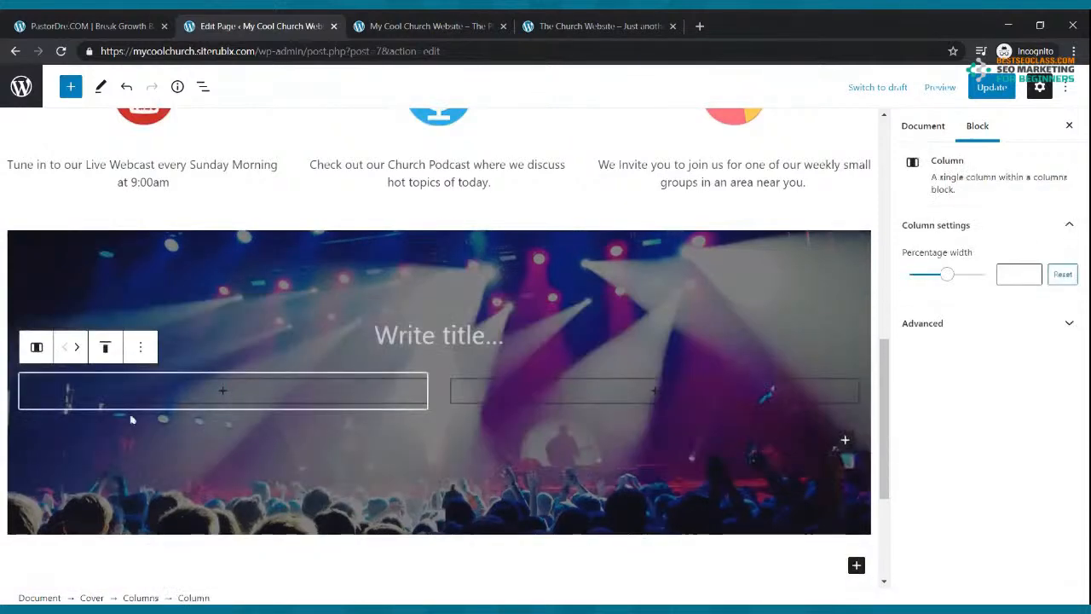
Step: Add a left-column paragraph introducing the newcomers team's welcome video and inviting questions by e-mail to the contact address, then update the page
{"action": "left_click", "coordinate": [226, 394]}
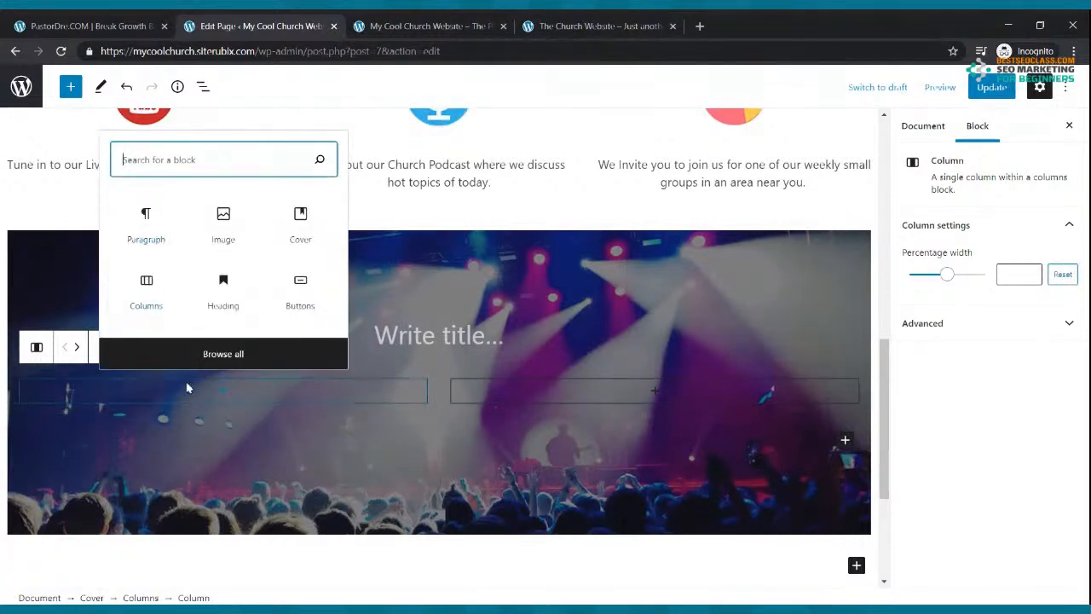
{"action": "left_click", "coordinate": [154, 236]}
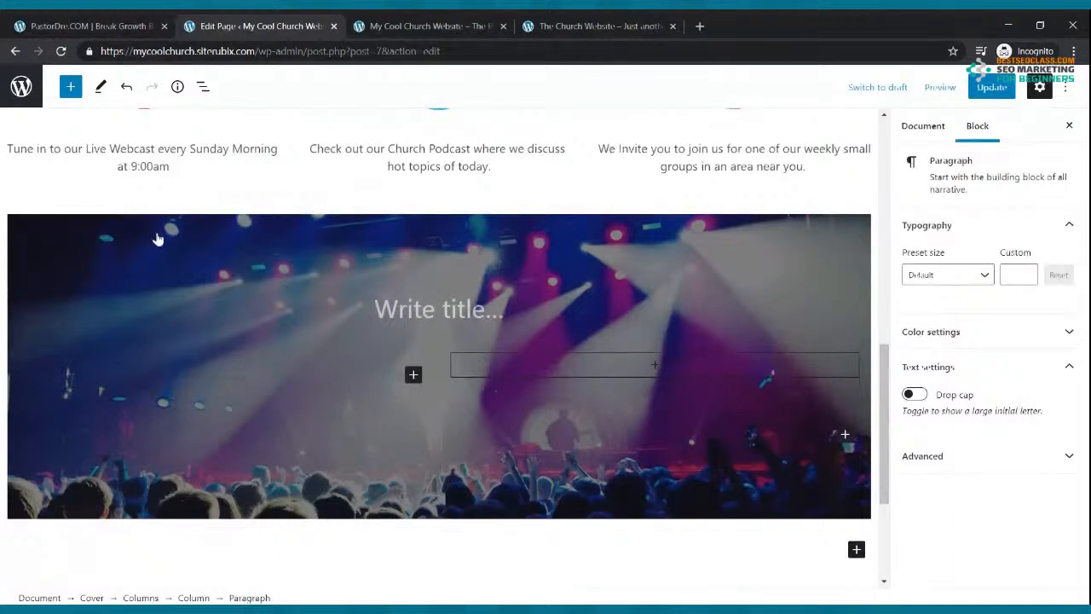
{"action": "type", "text": "Here is a welcome vie"}
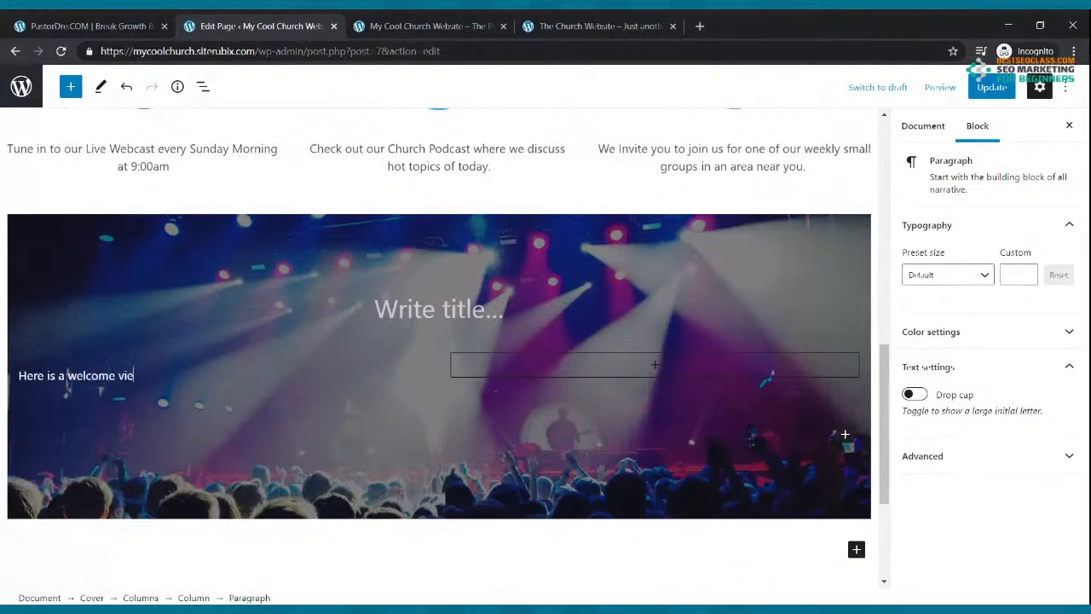
{"action": "key", "text": "BackSpace"}
{"action": "type", "text": "deo from our new comers team."}
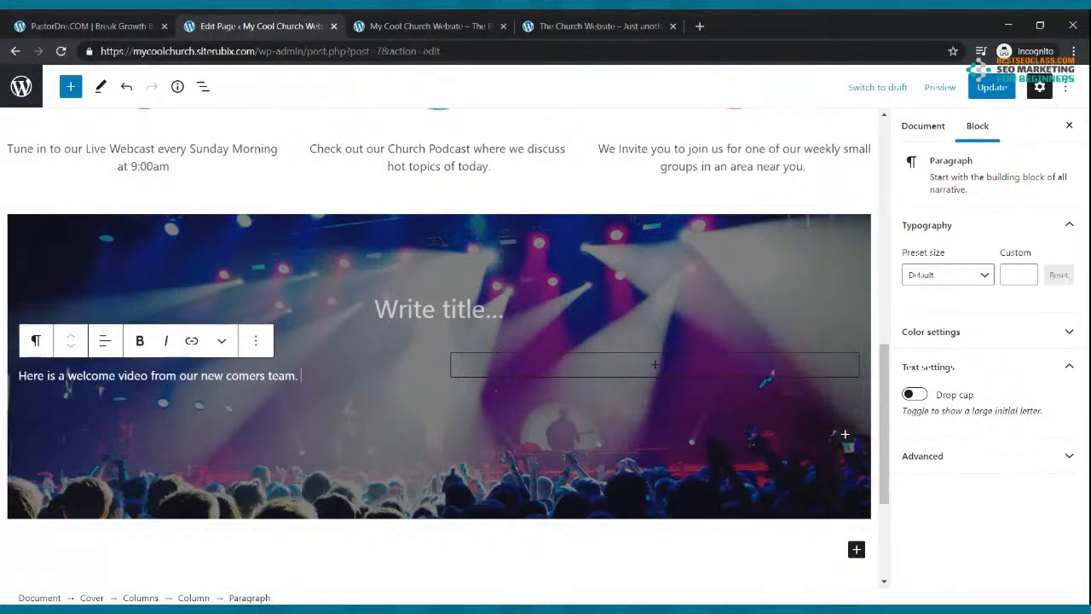
{"action": "type", "text": "We ar"}
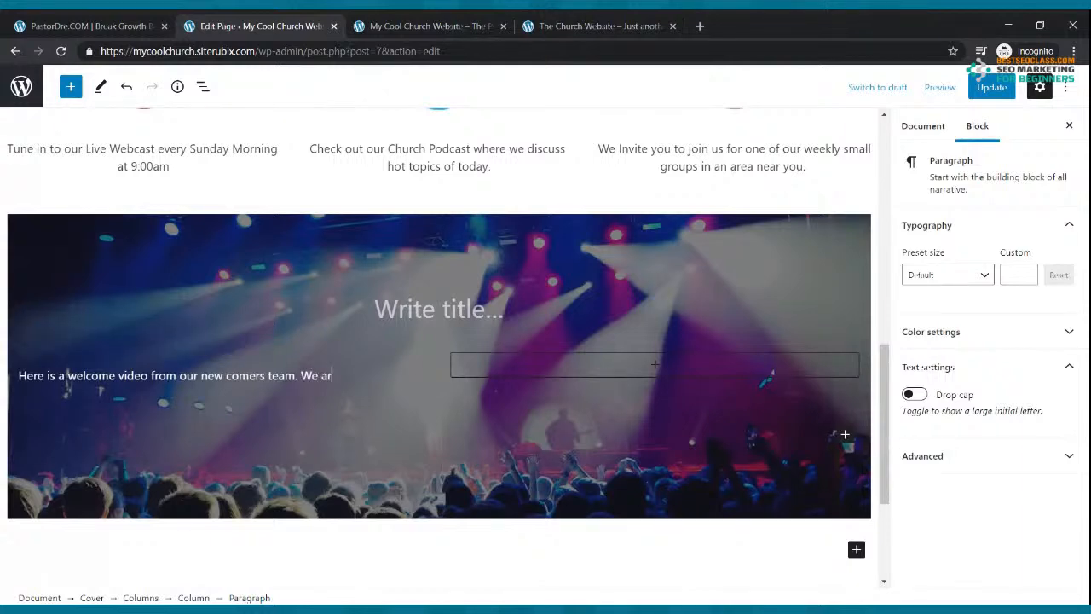
{"action": "type", "text": "e glad that you have stopped by "}
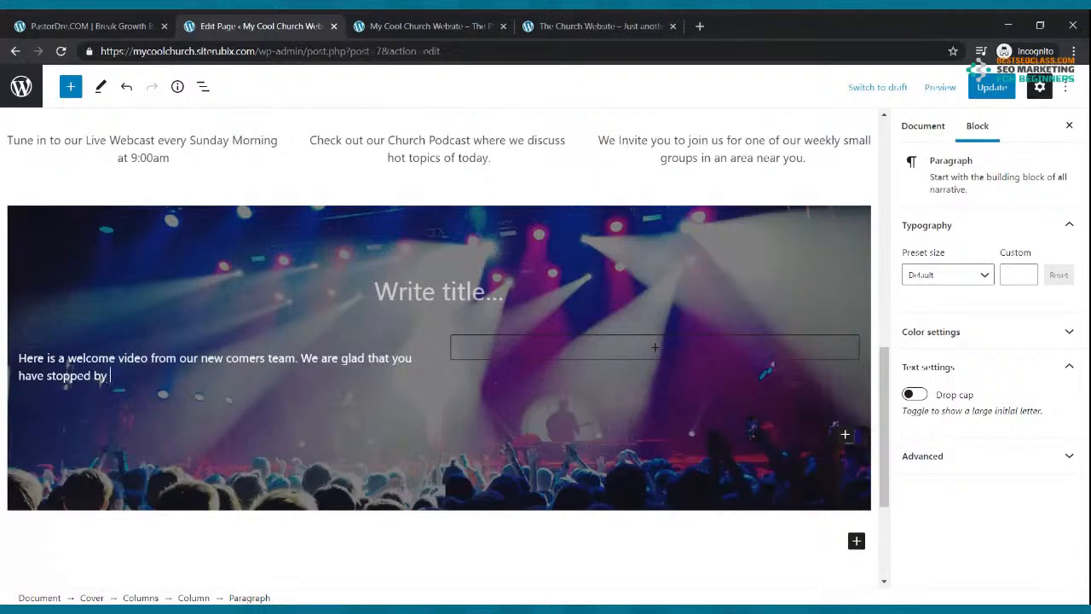
{"action": "type", "text": "our website. If you have any questions"}
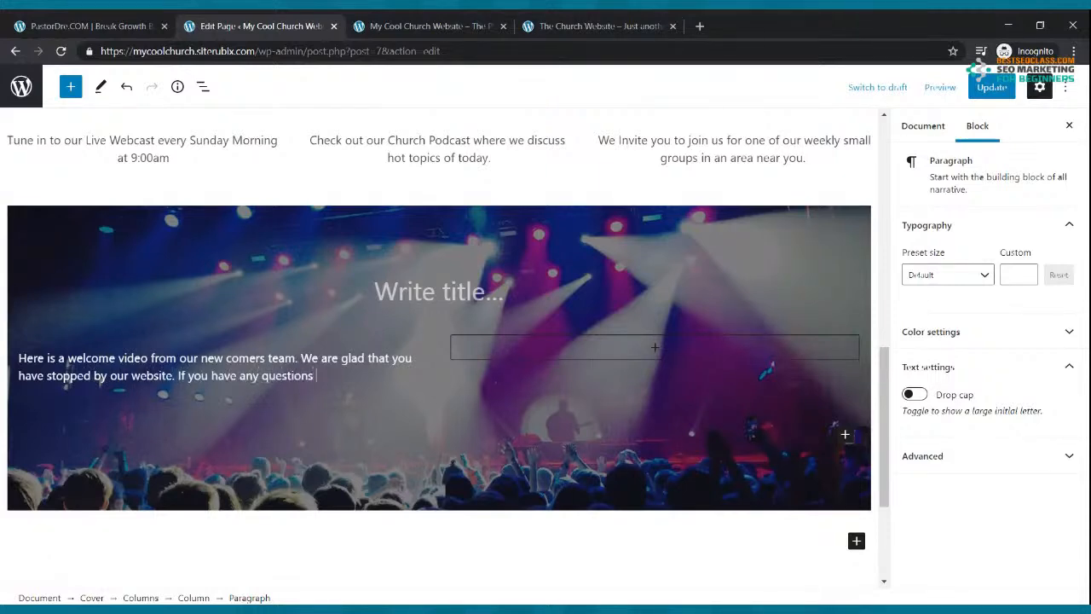
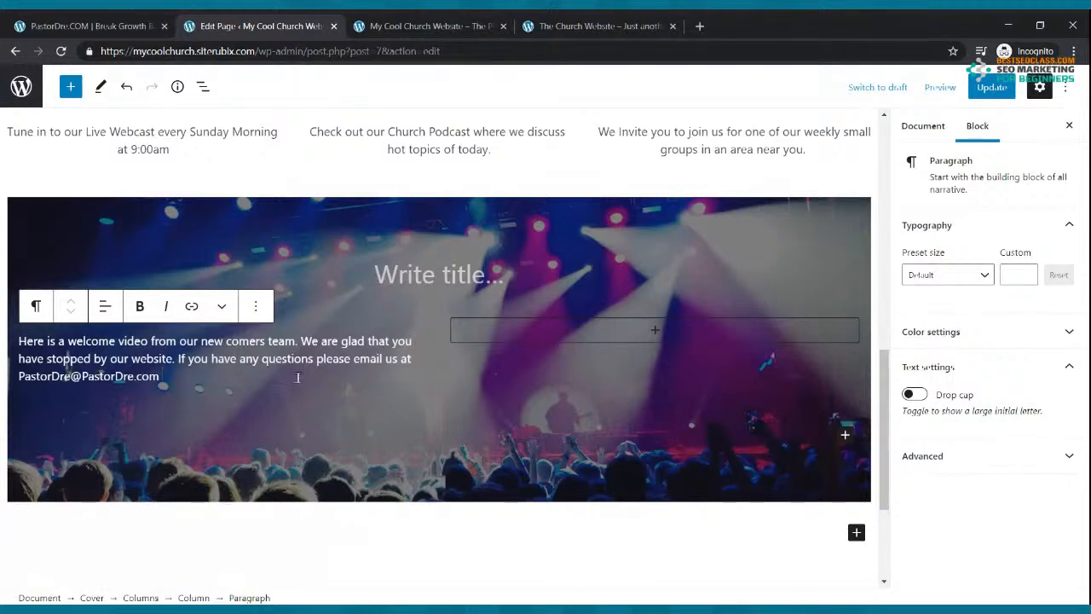
{"action": "left_click", "coordinate": [986, 90]}
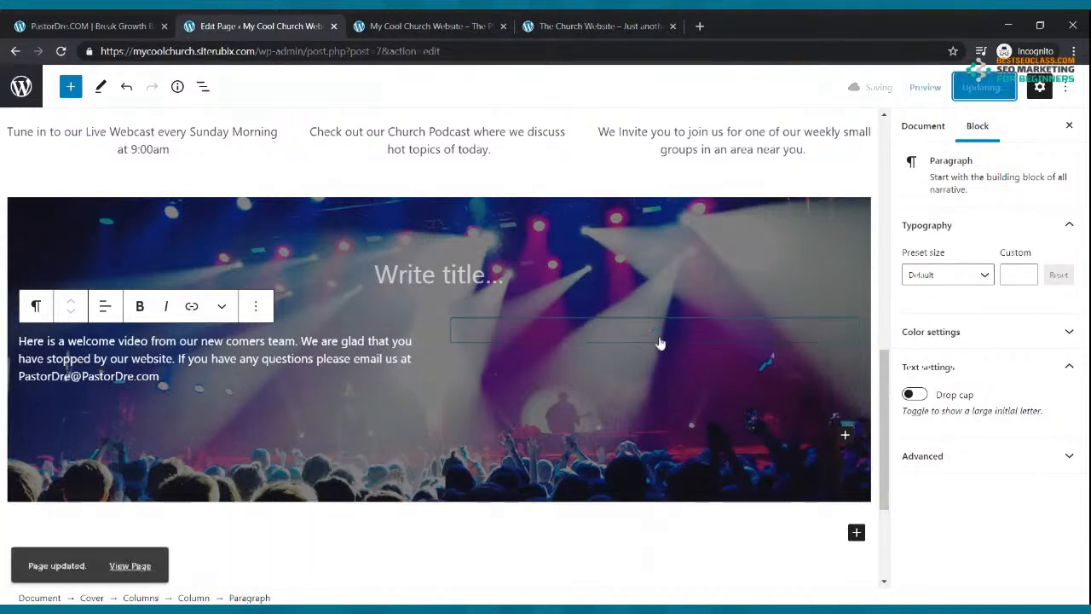
Step: Add a YouTube embed block in the cover's right column
{"action": "left_click", "coordinate": [658, 338]}
{"action": "type", "text": "vi"}
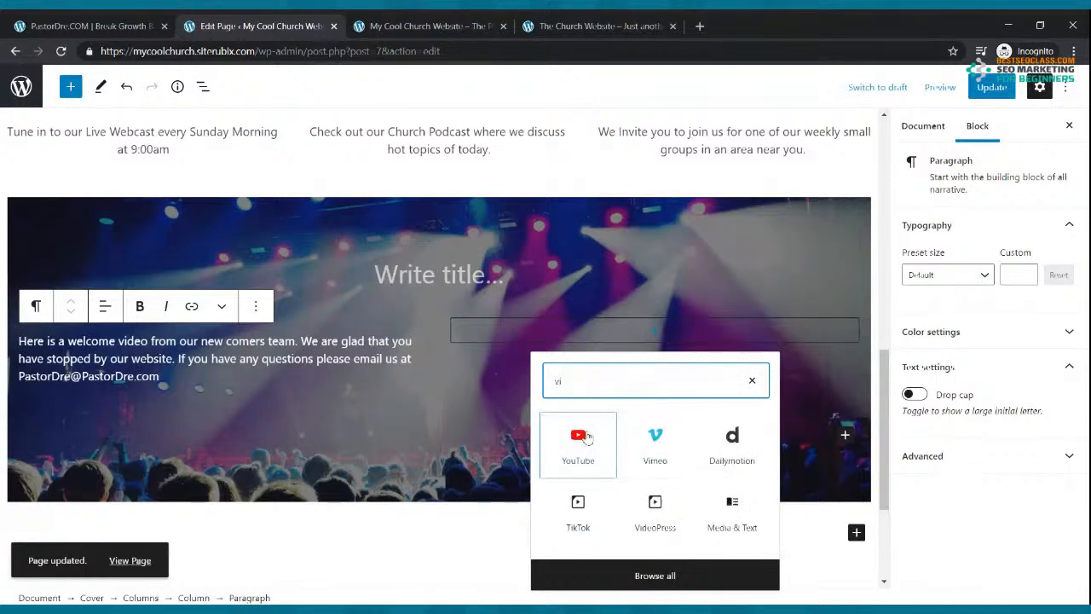
{"action": "left_click", "coordinate": [579, 439]}
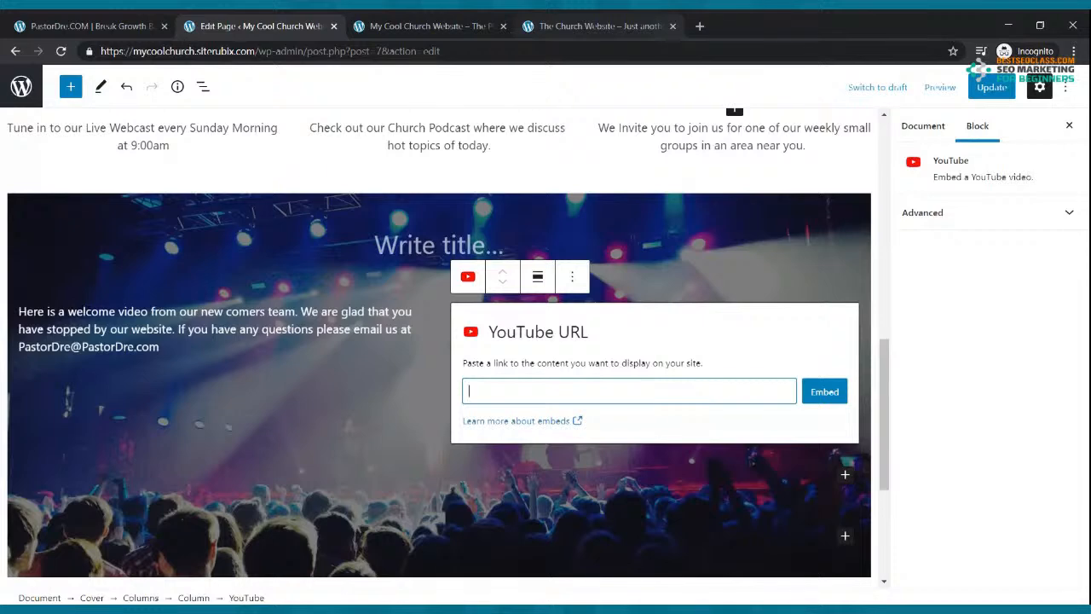
Step: Open YouTube in a new tab, search for pastordre, and open the PastorDre channel
{"action": "left_click", "coordinate": [700, 26]}
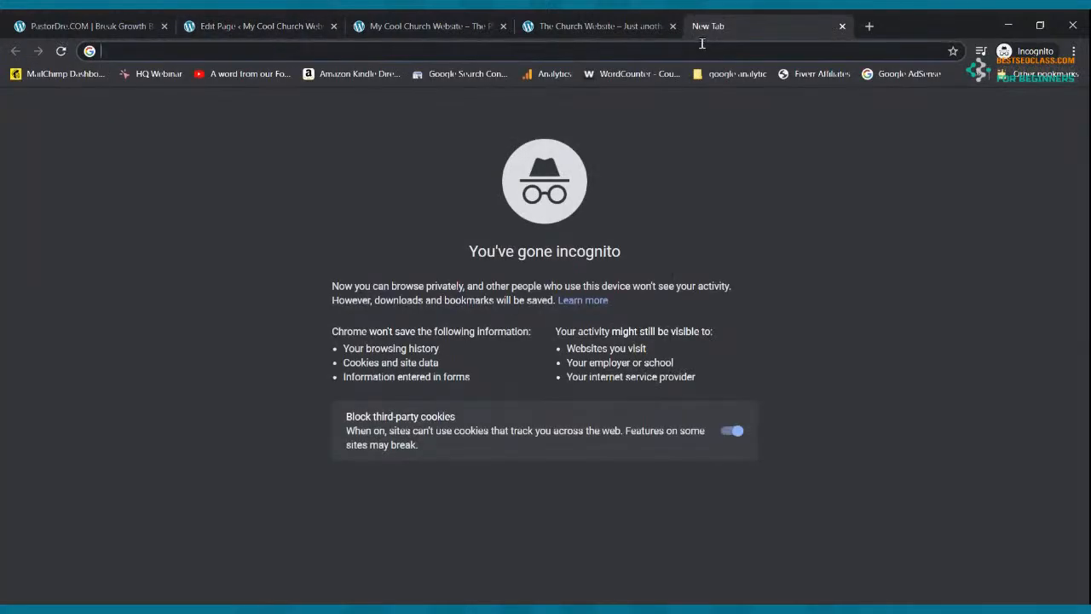
{"action": "type", "text": "youtube.com"}
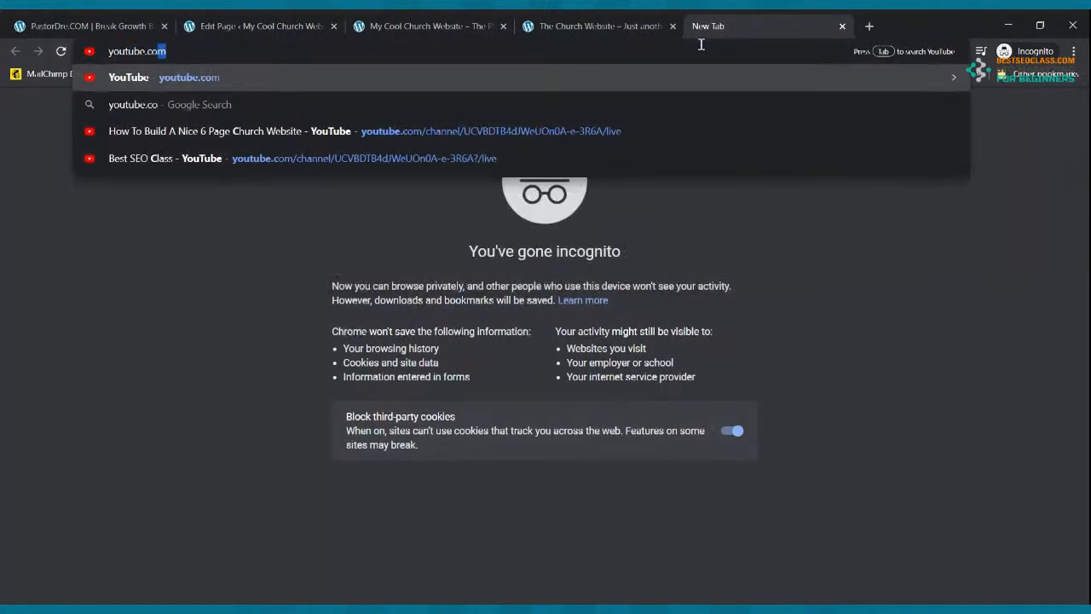
{"action": "key", "text": "Return"}
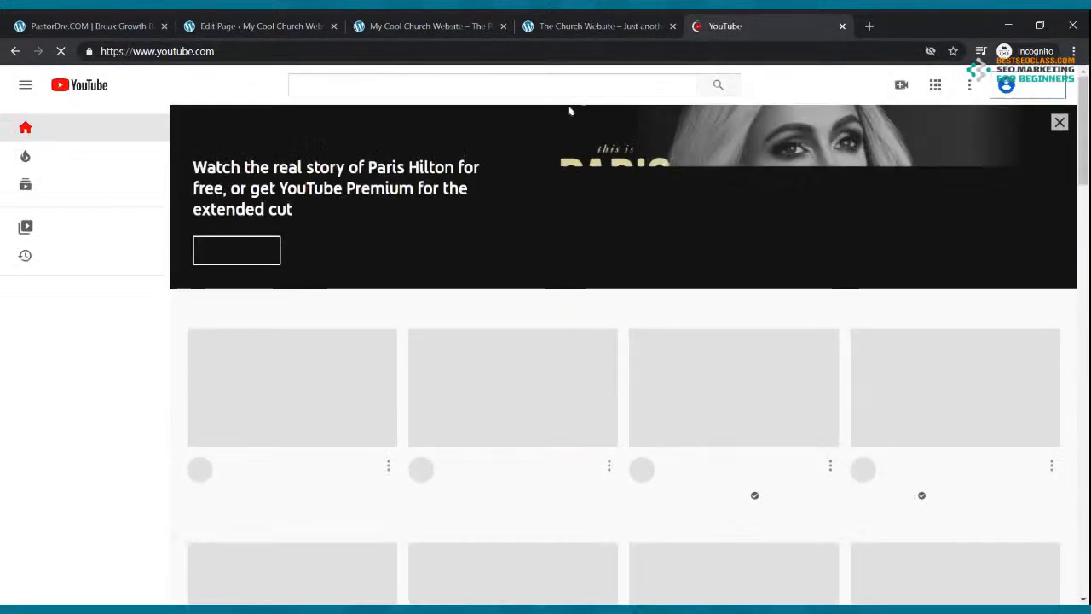
{"action": "left_click", "coordinate": [533, 85]}
{"action": "type", "text": "pastordre"}
{"action": "key", "text": "Return"}
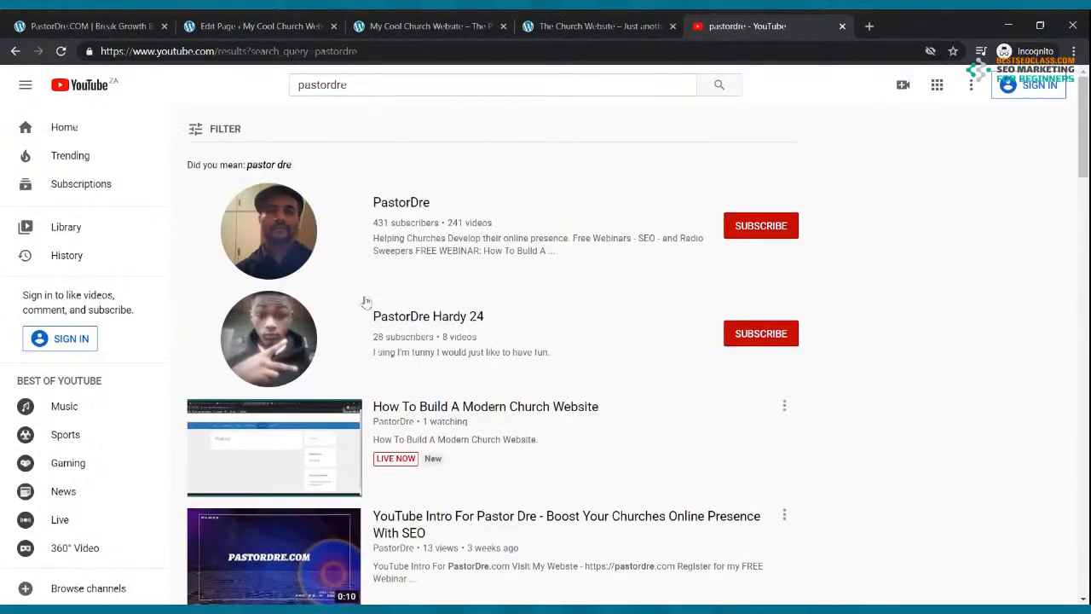
{"action": "left_click", "coordinate": [374, 219]}
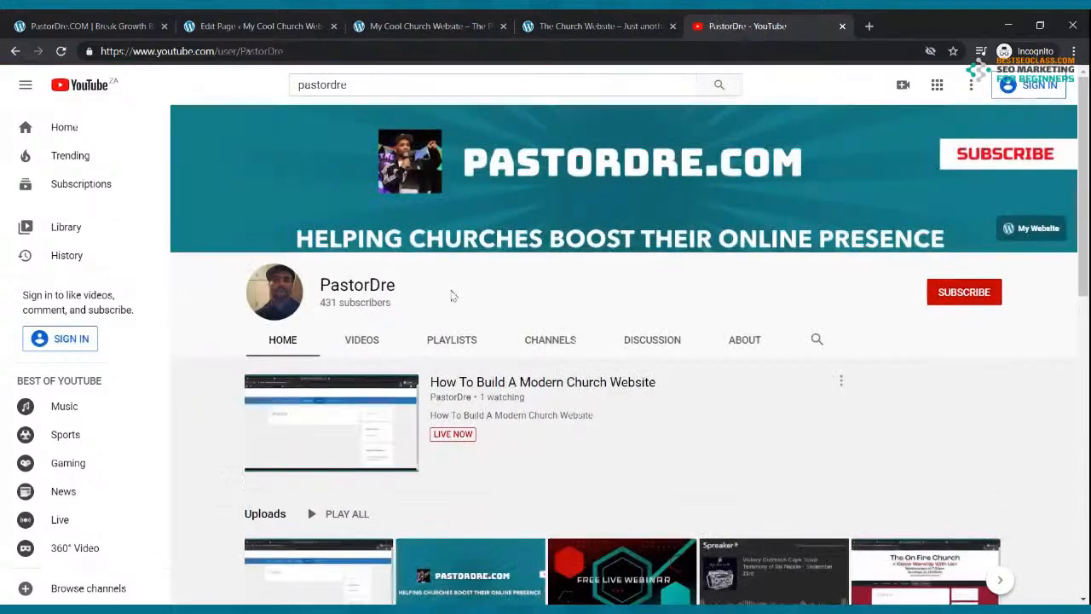
Step: Open the channel's video "How To Build A Free Church Website That is Cutting Edge" and copy its share link
{"action": "scroll", "coordinate": [486, 281], "scroll_direction": "down", "scroll_amount": 3}
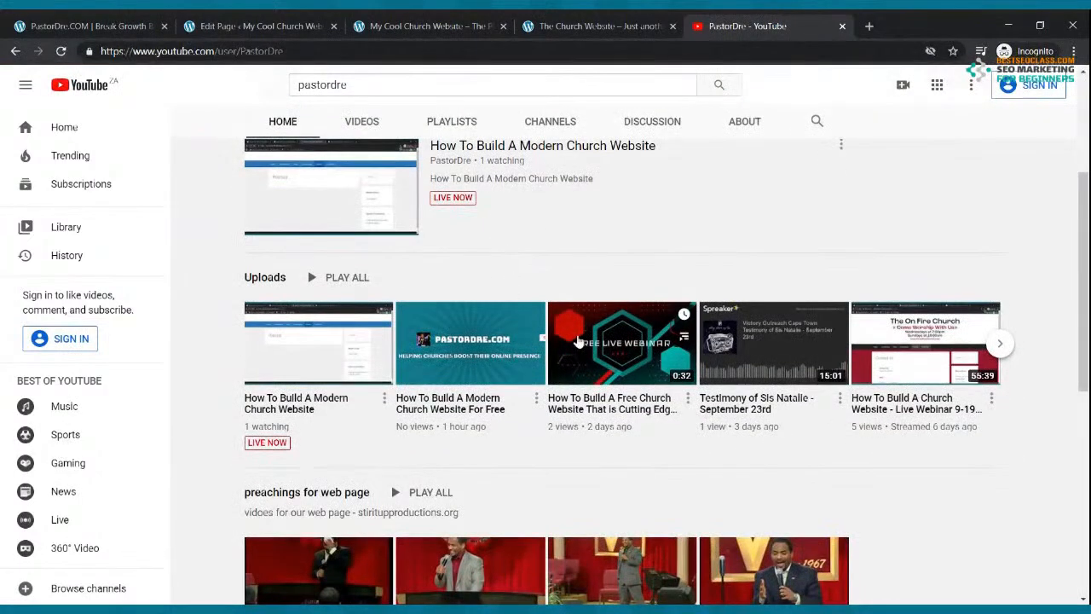
{"action": "left_click", "coordinate": [605, 349]}
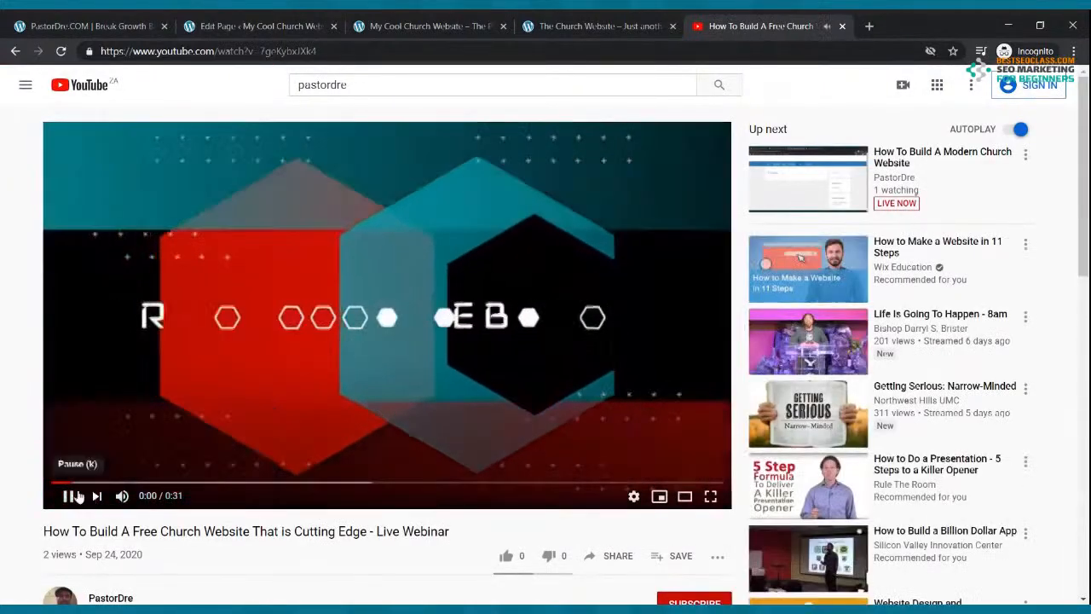
{"action": "left_click", "coordinate": [69, 496]}
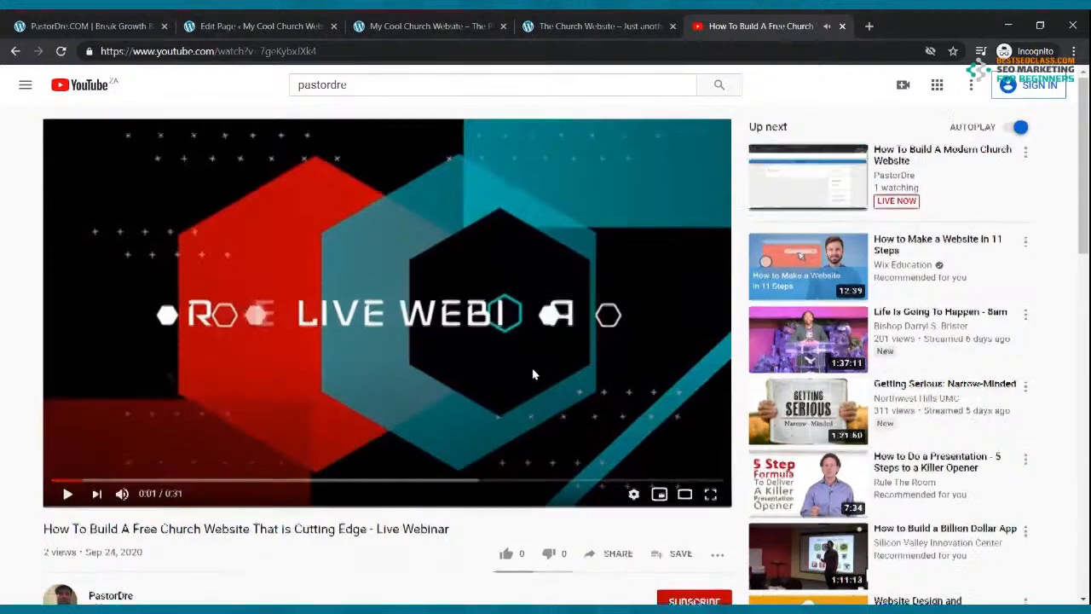
{"action": "scroll", "coordinate": [536, 244], "scroll_direction": "down", "scroll_amount": 1}
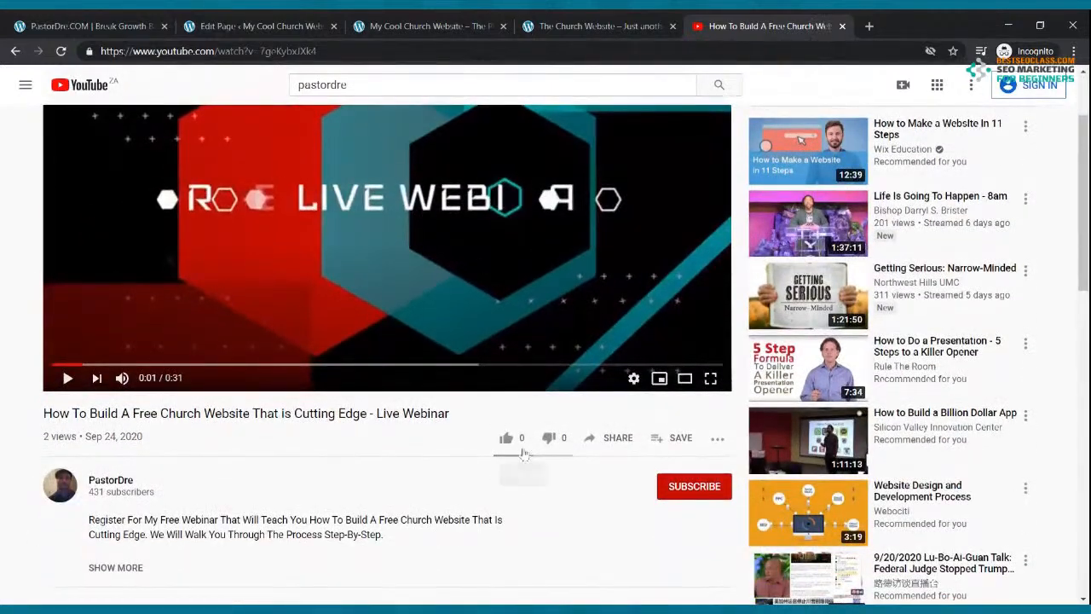
{"action": "left_click", "coordinate": [620, 440]}
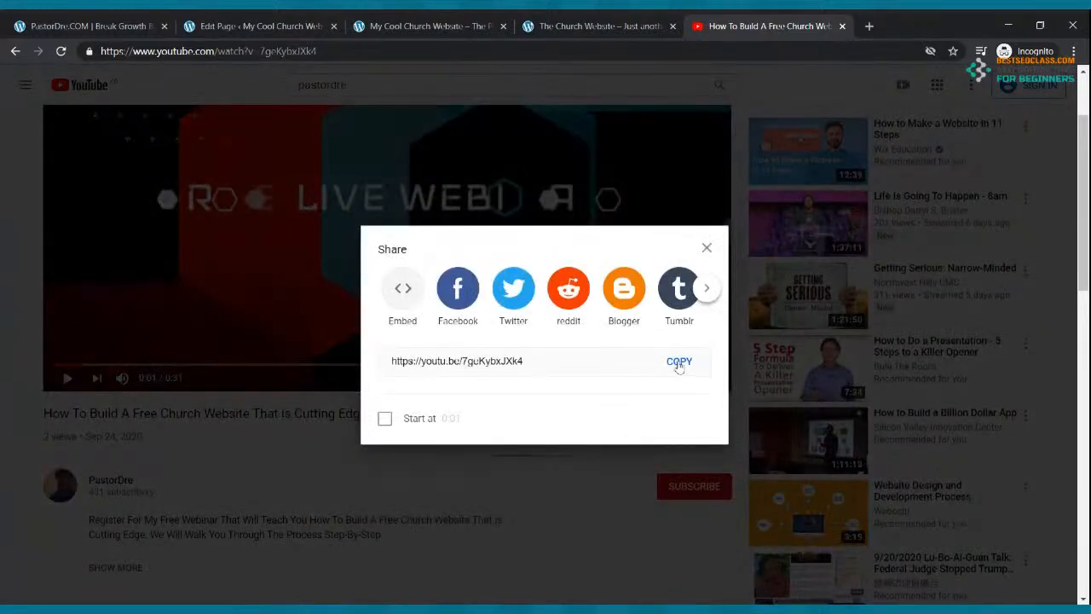
{"action": "left_click", "coordinate": [679, 363]}
Step: Paste the video's share link into the cover's YouTube embed block, embed it, and update the page
{"action": "left_click", "coordinate": [328, 20]}
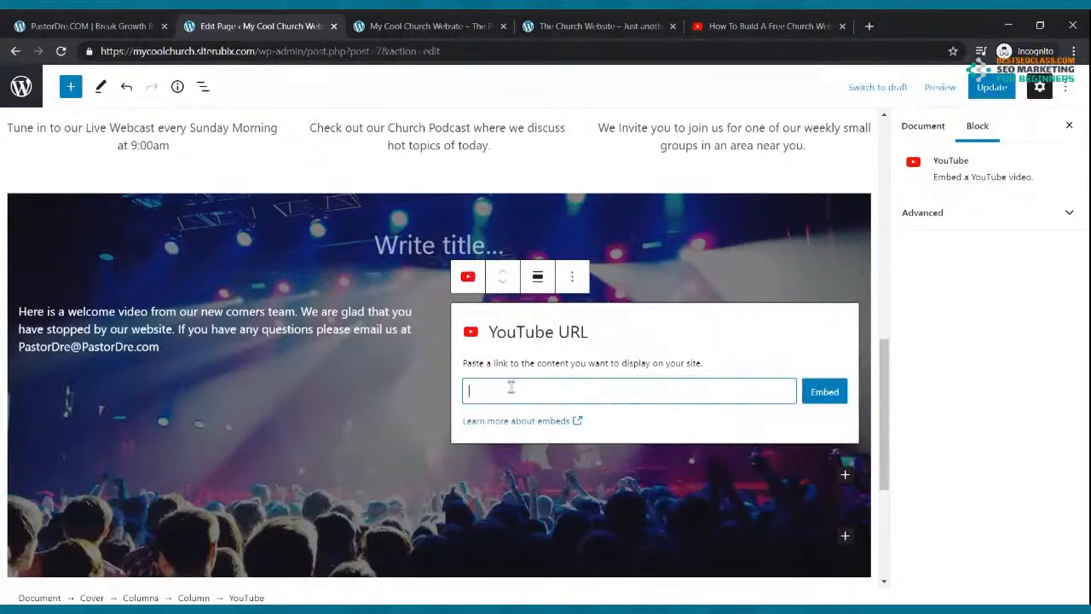
{"action": "key", "text": "ctrl+v"}
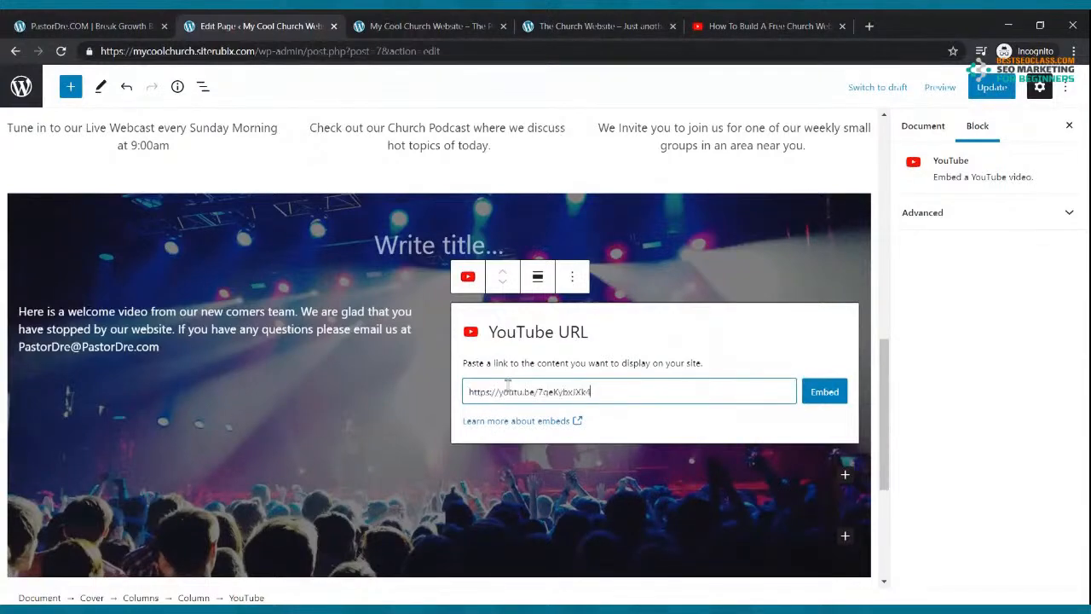
{"action": "left_click", "coordinate": [770, 21]}
{"action": "left_click", "coordinate": [707, 246]}
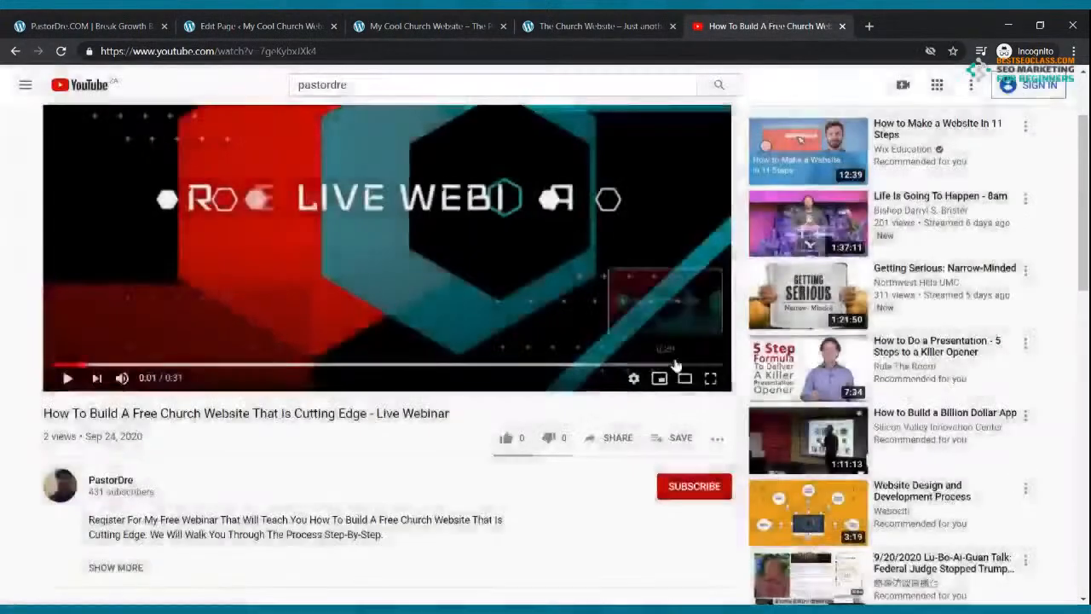
{"action": "left_click", "coordinate": [614, 437]}
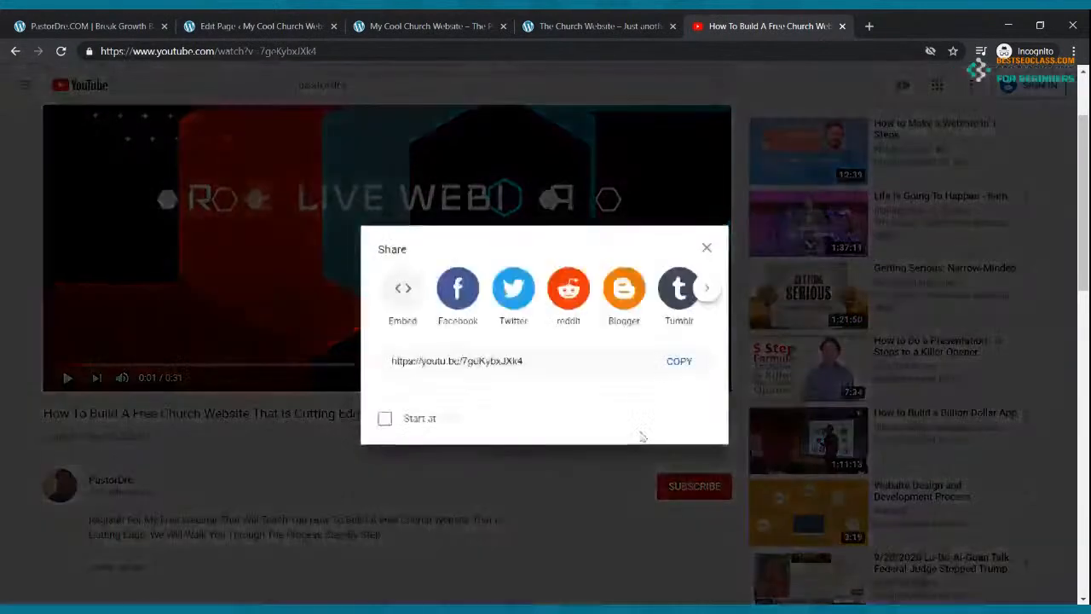
{"action": "left_click", "coordinate": [679, 364]}
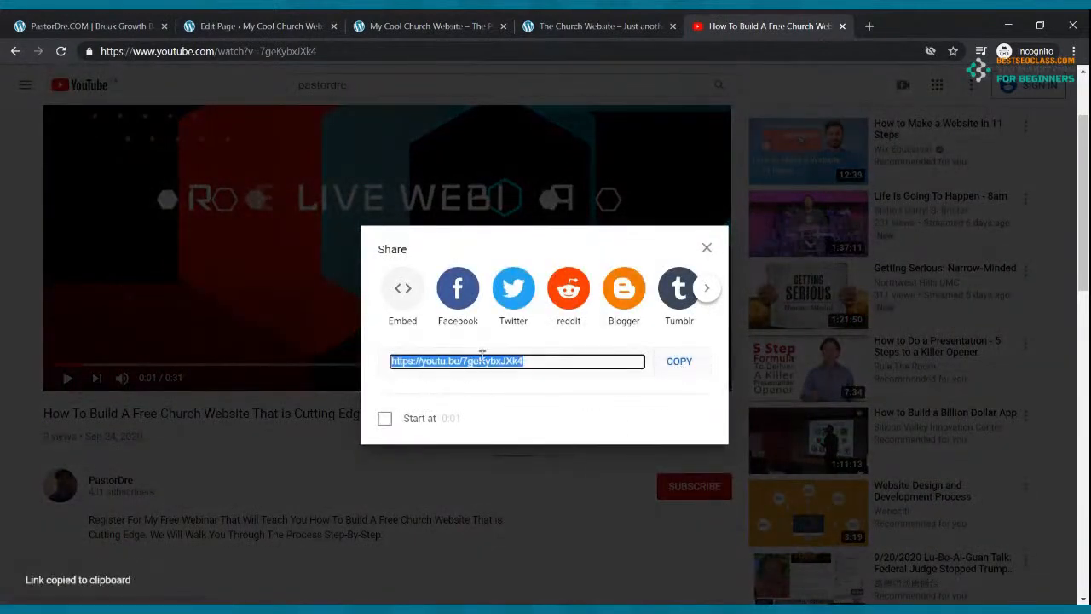
{"action": "left_click", "coordinate": [281, 26]}
{"action": "key", "text": "ctrl+v"}
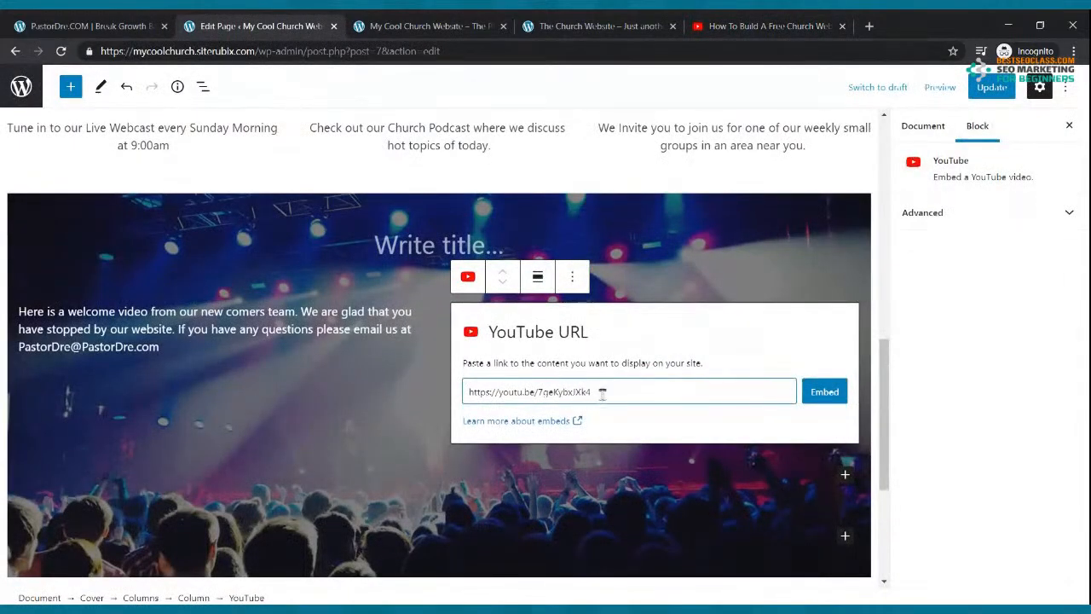
{"action": "left_click", "coordinate": [827, 395]}
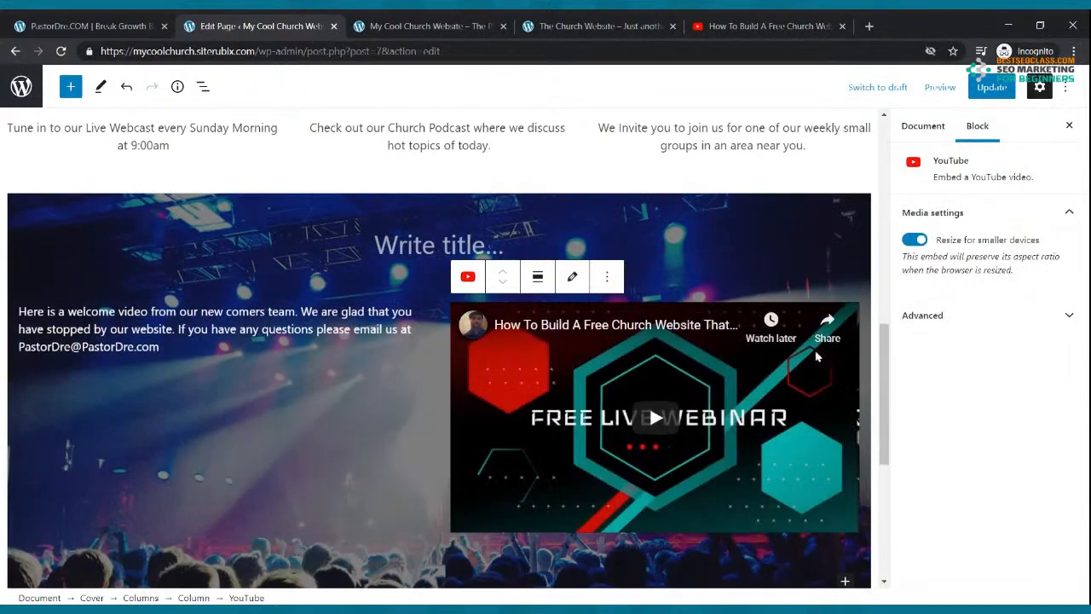
{"action": "left_click", "coordinate": [987, 84]}
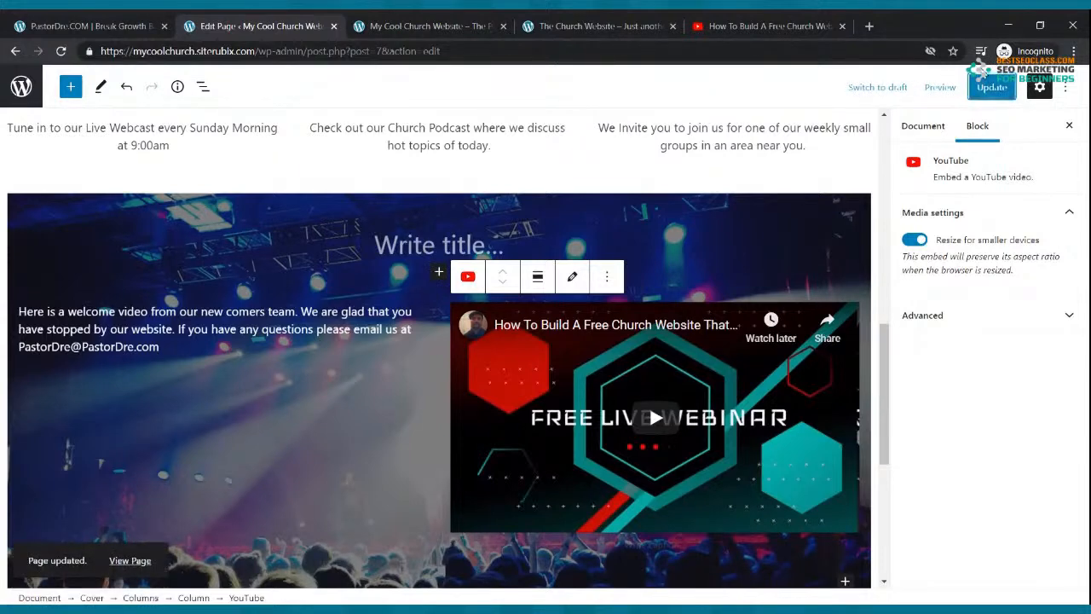
Step: Compare the published Home page's video section with the example site's First Time Guests section, closing the YouTube tab
{"action": "left_click", "coordinate": [560, 24]}
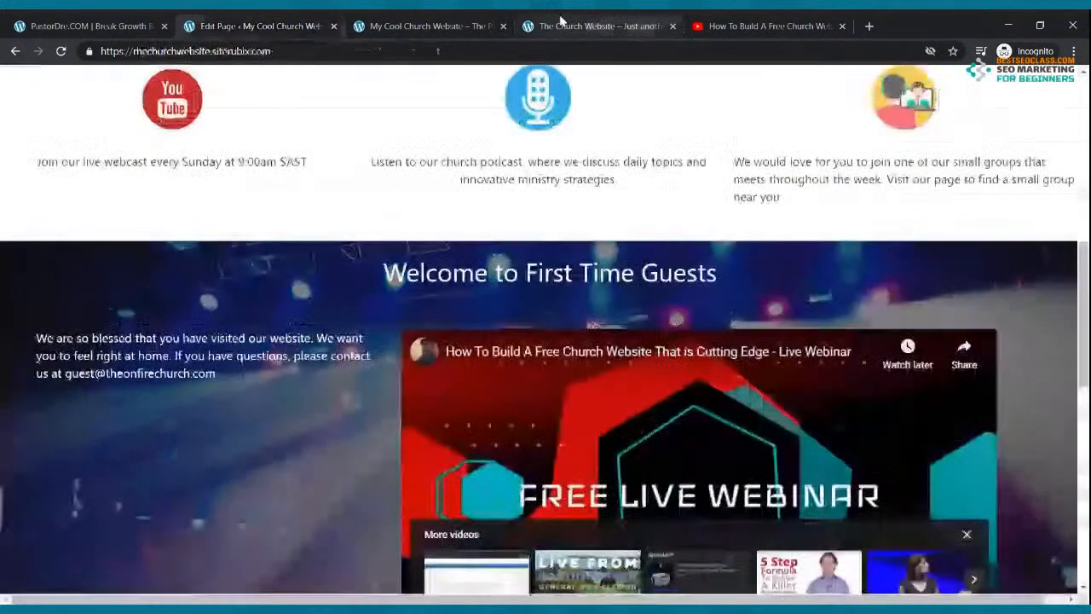
{"action": "left_click", "coordinate": [429, 24]}
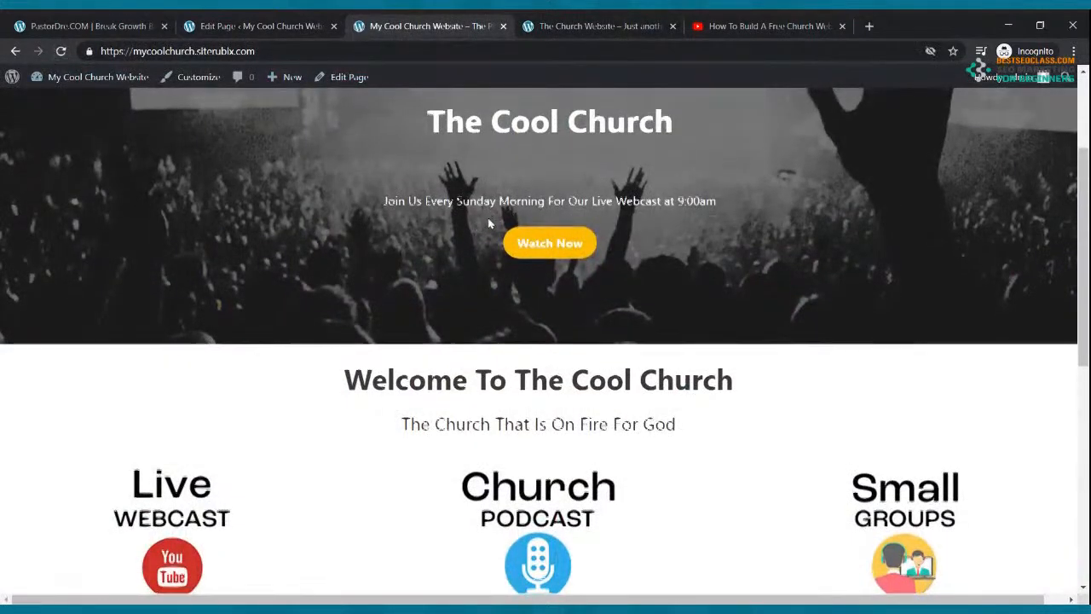
{"action": "scroll", "coordinate": [486, 224], "scroll_direction": "down", "scroll_amount": 6}
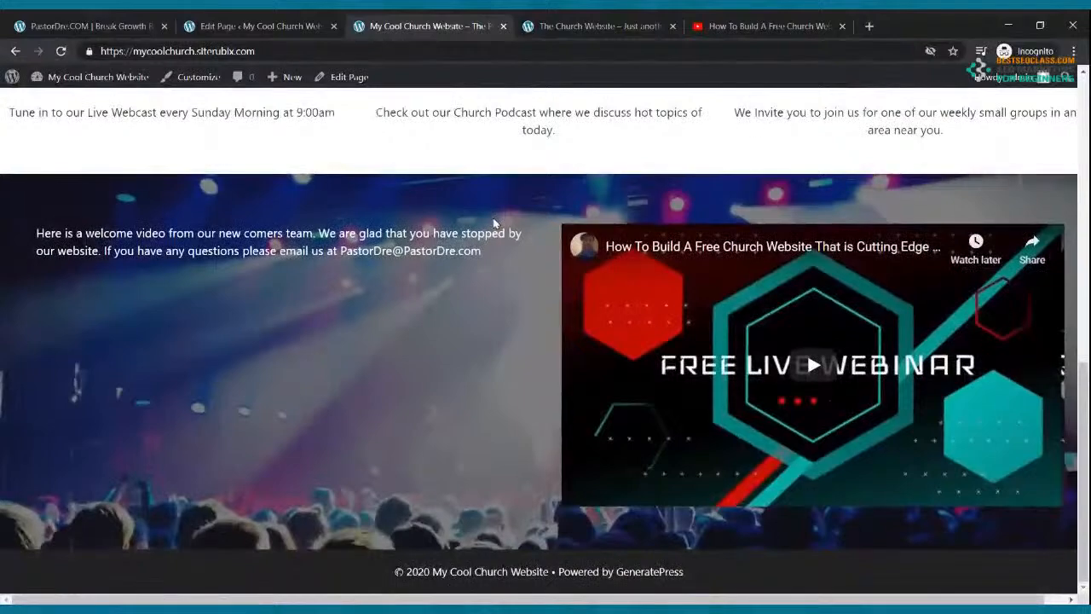
{"action": "scroll", "coordinate": [493, 220], "scroll_direction": "up", "scroll_amount": 4}
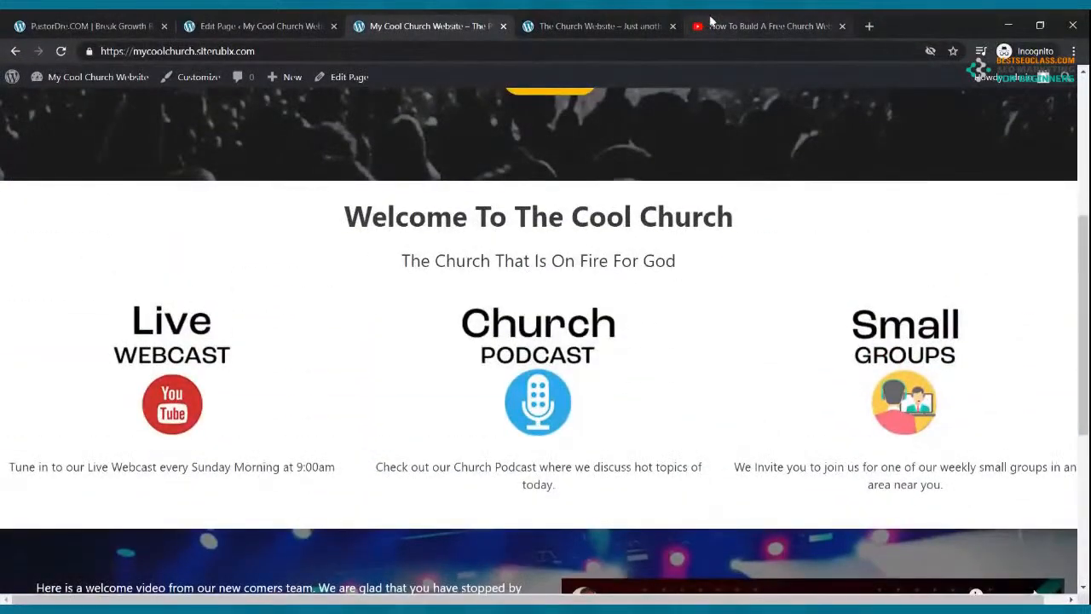
{"action": "left_click", "coordinate": [706, 24]}
{"action": "left_click", "coordinate": [841, 27]}
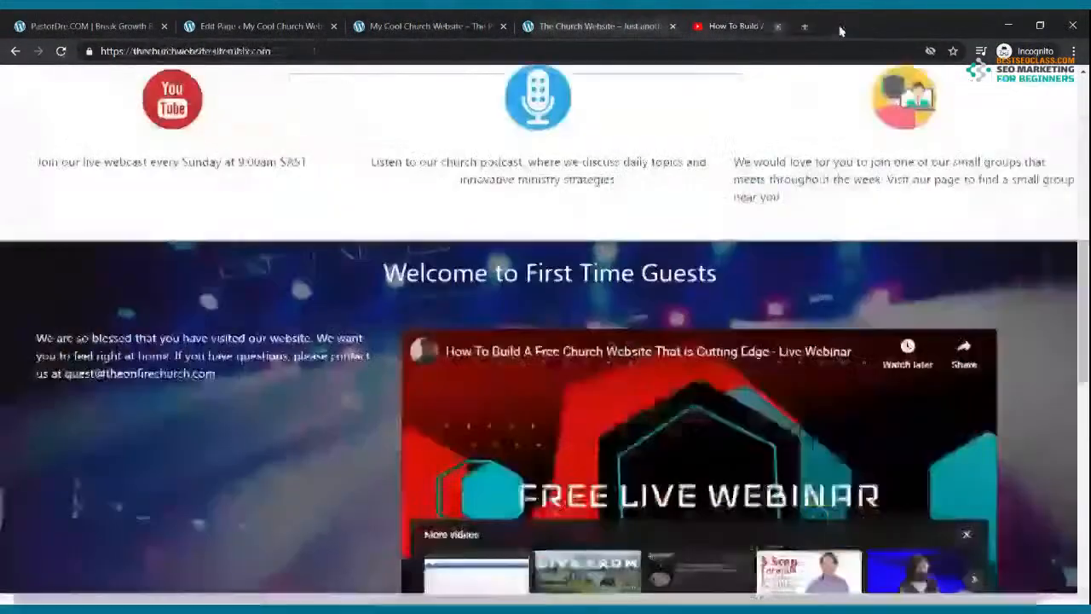
{"action": "left_click", "coordinate": [426, 26]}
{"action": "scroll", "coordinate": [465, 247], "scroll_direction": "up", "scroll_amount": 4}
{"action": "scroll", "coordinate": [464, 247], "scroll_direction": "down", "scroll_amount": 8}
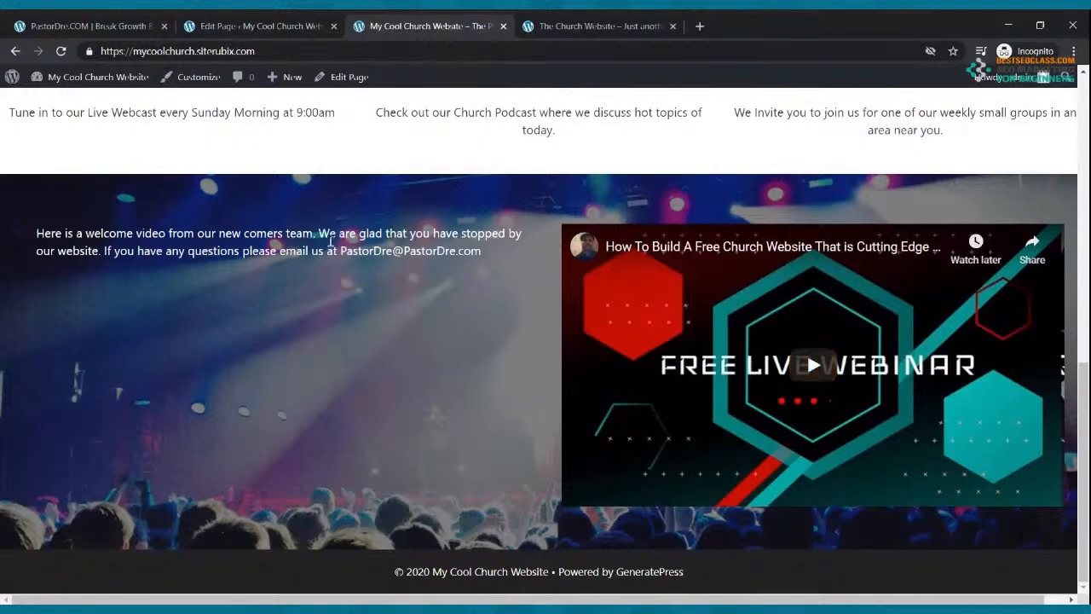
Step: Convert the left-column welcome paragraph into a bold H2 heading
{"action": "left_click", "coordinate": [271, 28]}
{"action": "left_click_drag", "start_coordinate": [160, 346], "coordinate": [23, 309]}
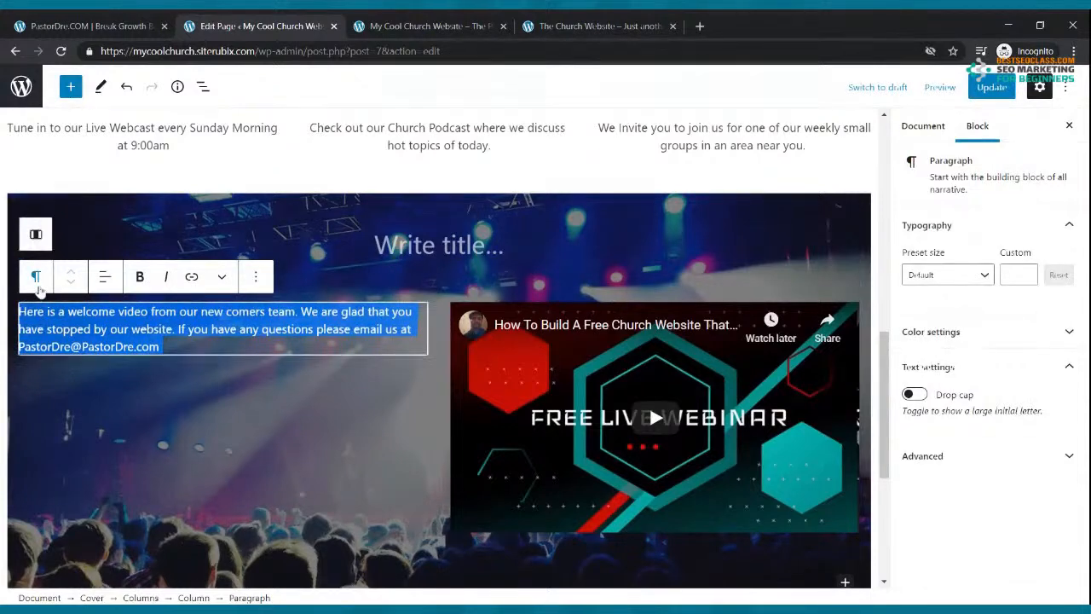
{"action": "left_click", "coordinate": [36, 278]}
{"action": "left_click", "coordinate": [64, 349]}
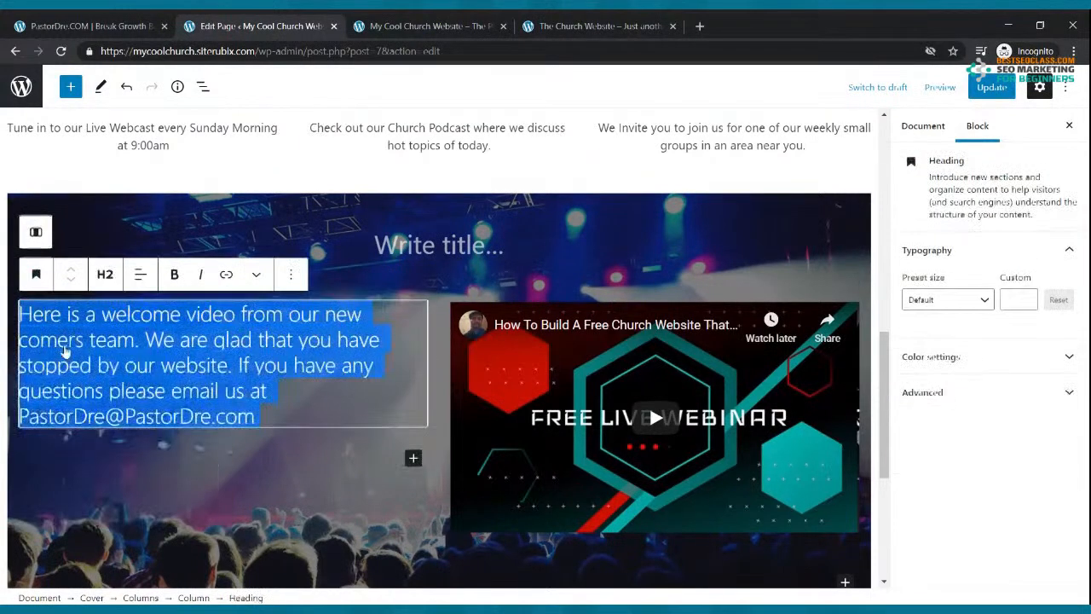
{"action": "left_click", "coordinate": [174, 275]}
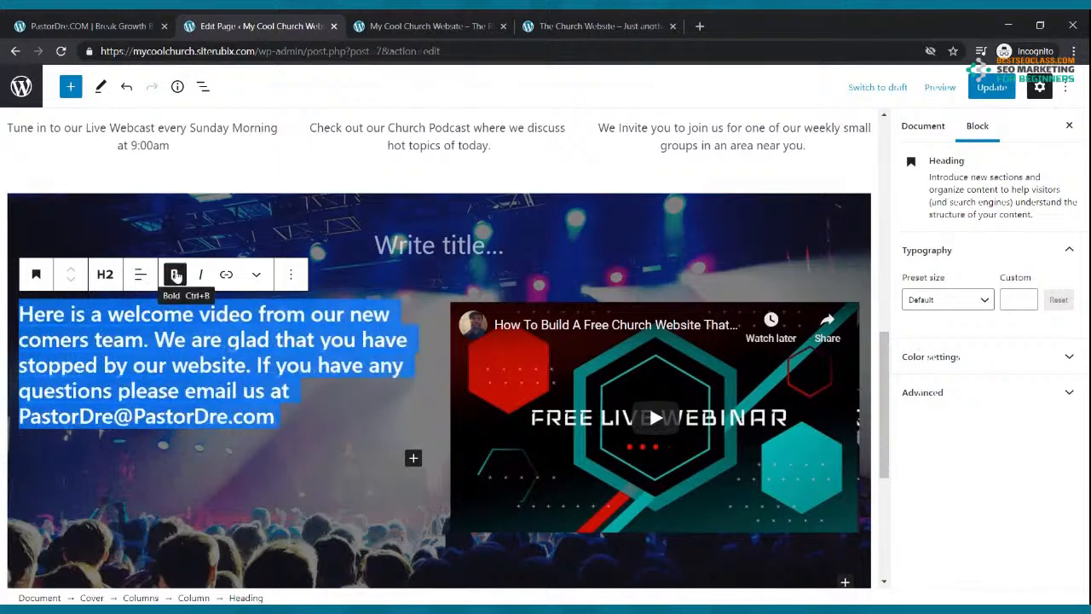
{"action": "left_click", "coordinate": [306, 458]}
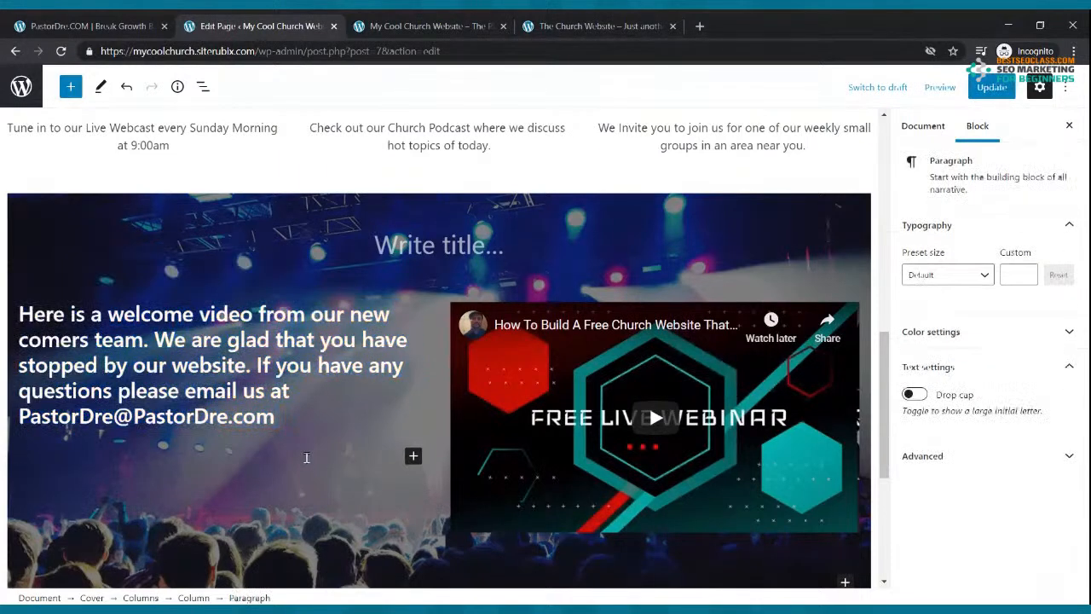
Step: Center-align the welcome heading's text
{"action": "left_click_drag", "start_coordinate": [289, 413], "coordinate": [19, 313]}
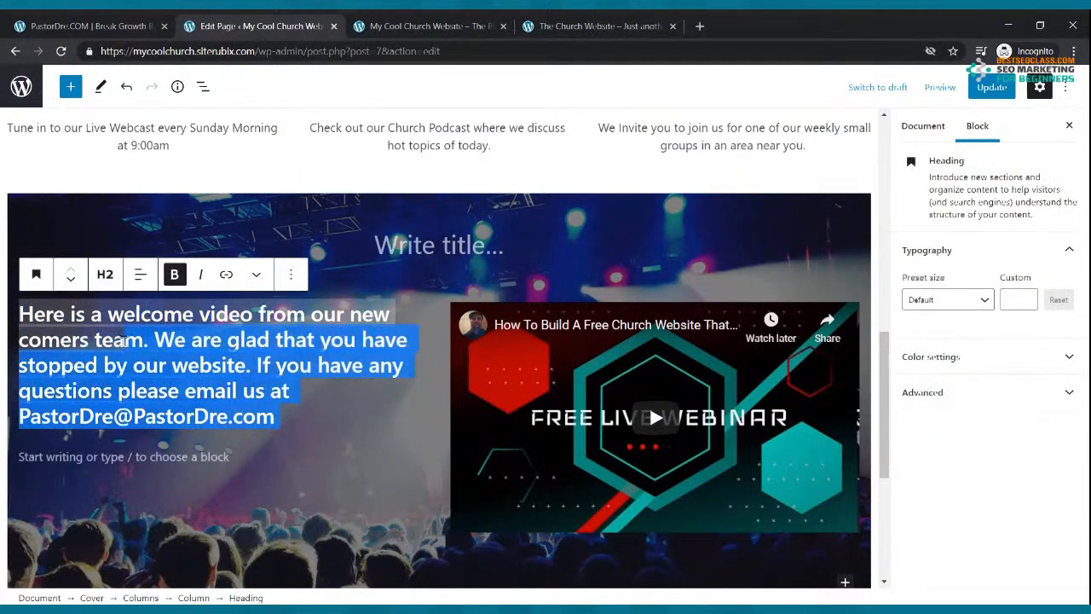
{"action": "left_click", "coordinate": [125, 341]}
{"action": "left_click", "coordinate": [139, 278]}
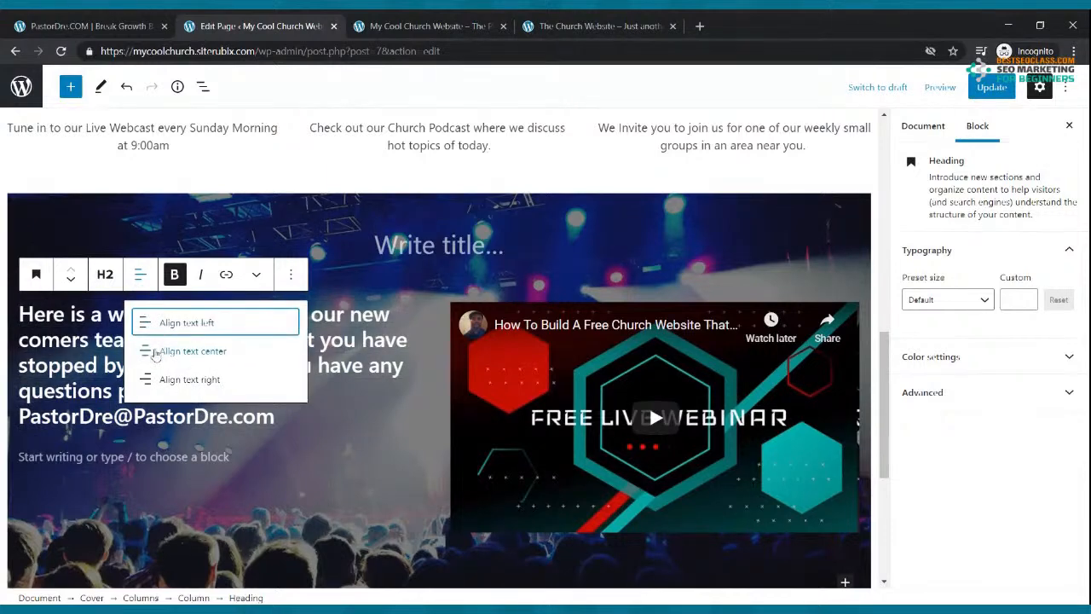
{"action": "left_click", "coordinate": [155, 352]}
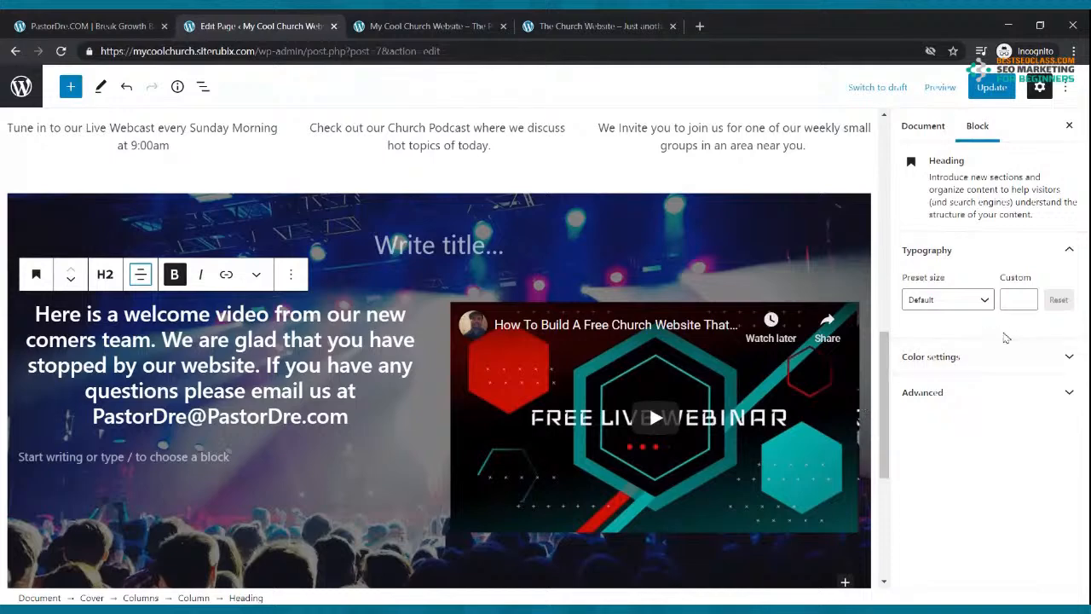
Step: Try a custom heading font size of 2, then undo the change
{"action": "left_click", "coordinate": [1017, 299]}
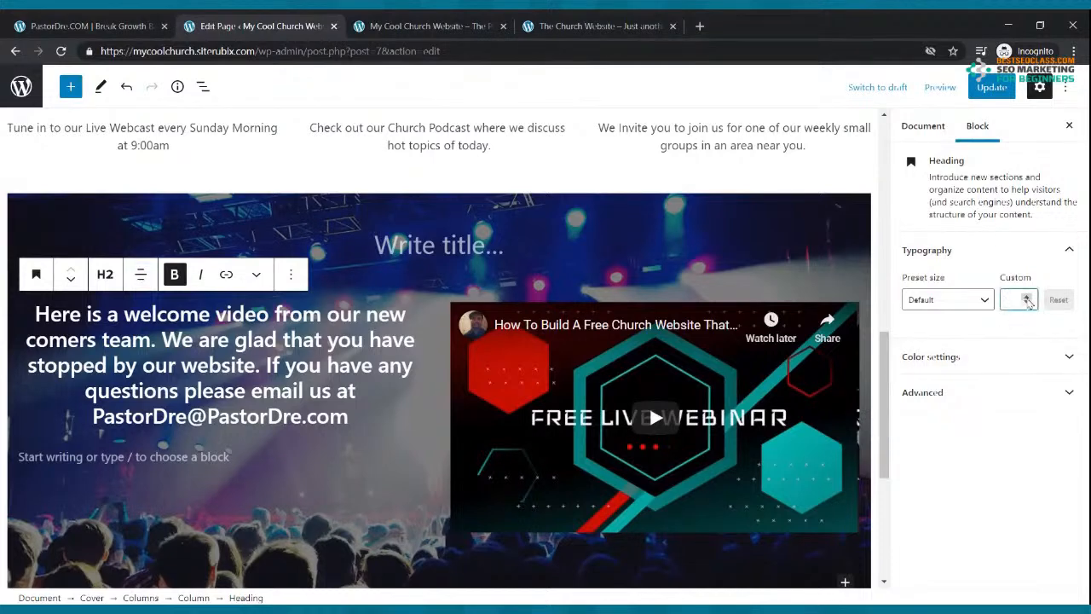
{"action": "left_click", "coordinate": [1028, 297]}
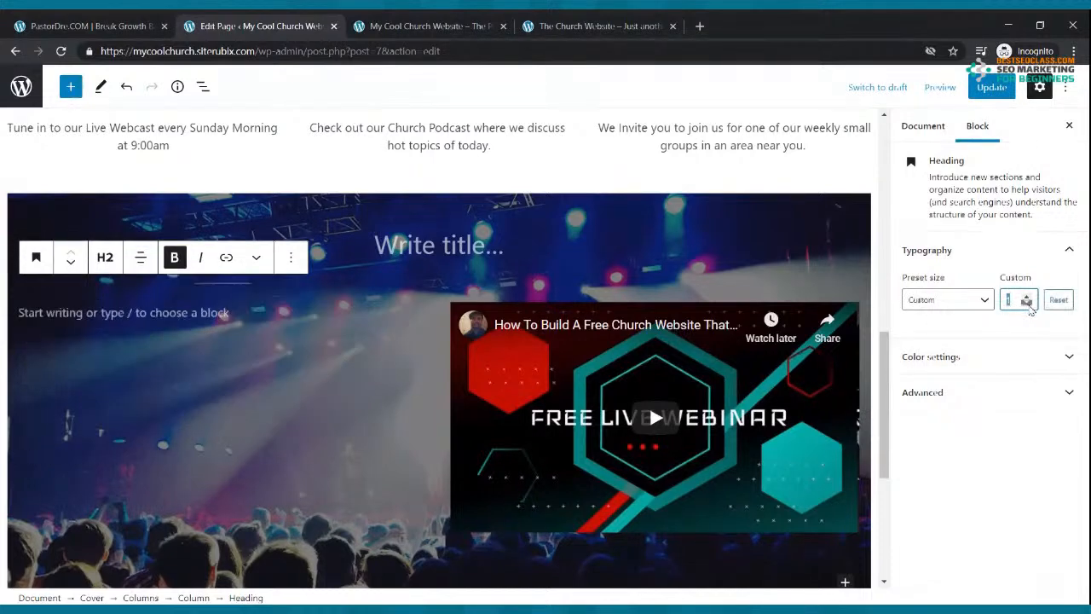
{"action": "left_click", "coordinate": [1028, 298]}
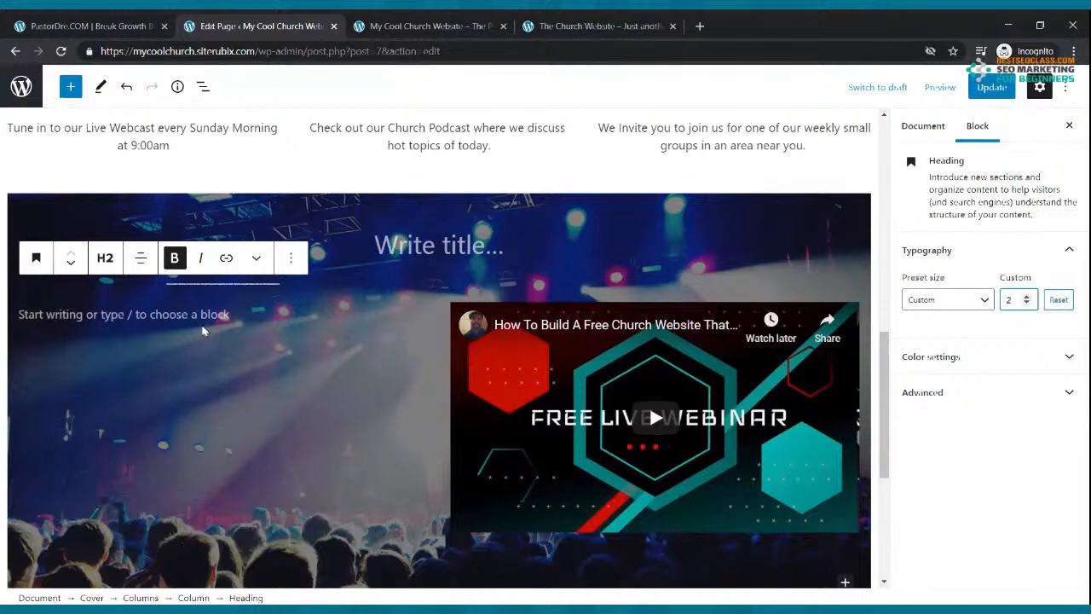
{"action": "key", "text": "ctrl+z"}
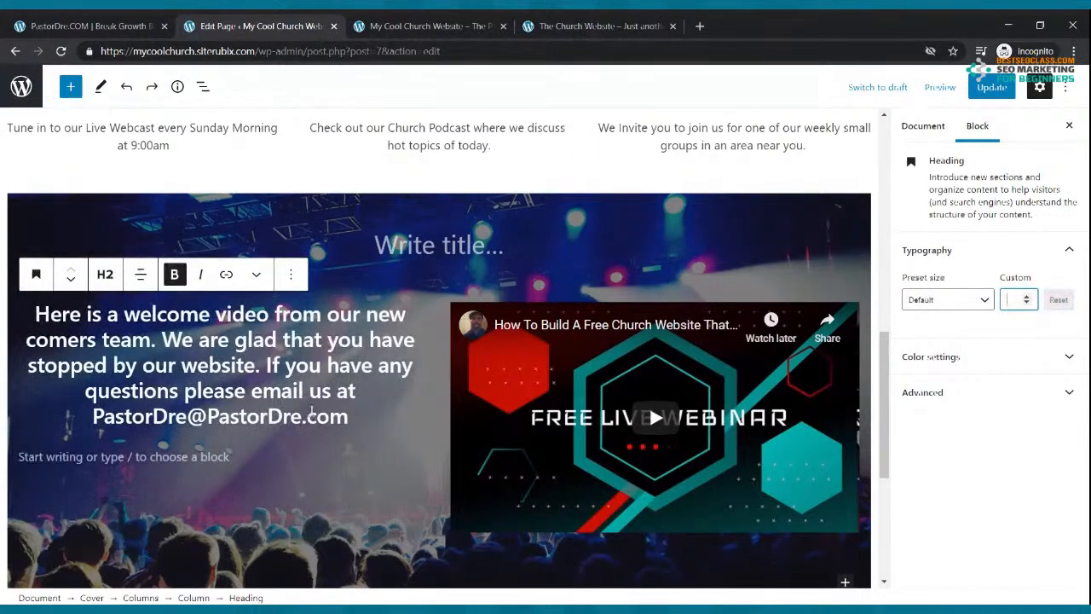
Step: Set the welcome heading's font size to a custom 32 and update the page
{"action": "left_click", "coordinate": [993, 92]}
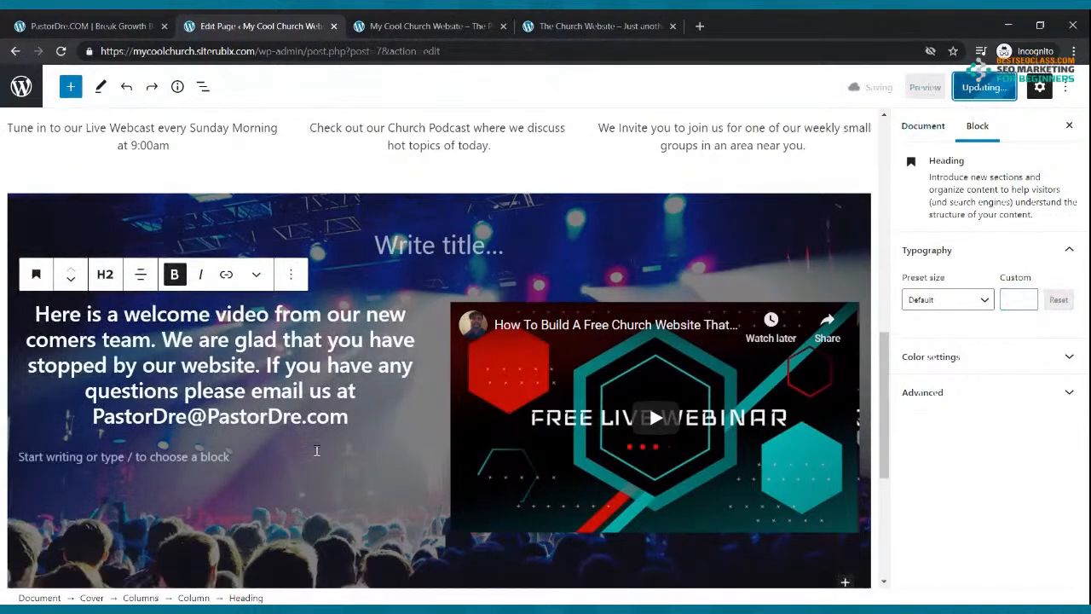
{"action": "triple_click", "coordinate": [152, 379]}
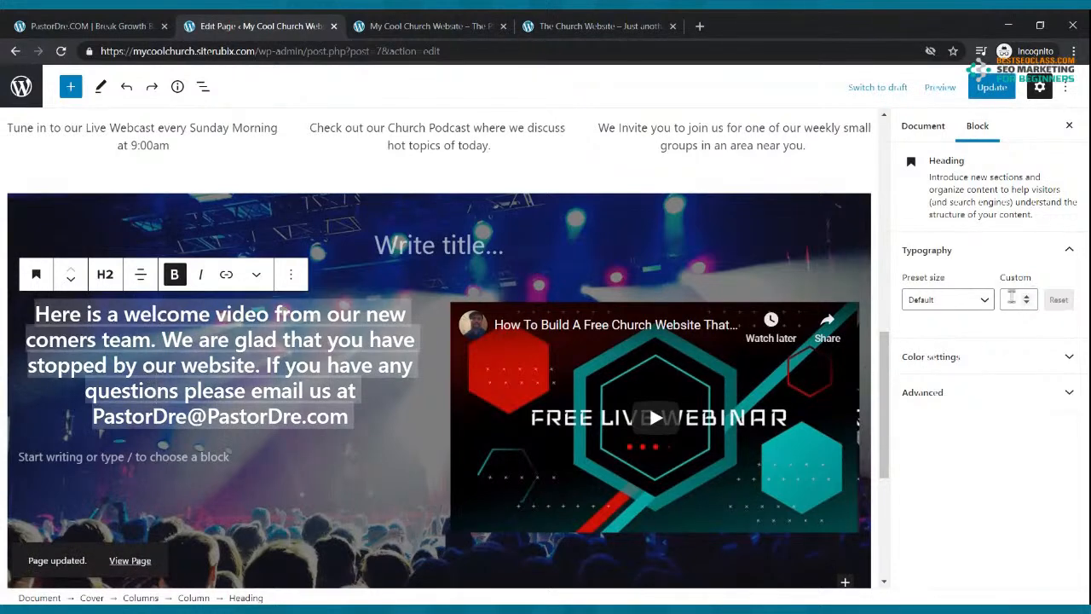
{"action": "left_click", "coordinate": [985, 299]}
{"action": "left_click", "coordinate": [953, 436]}
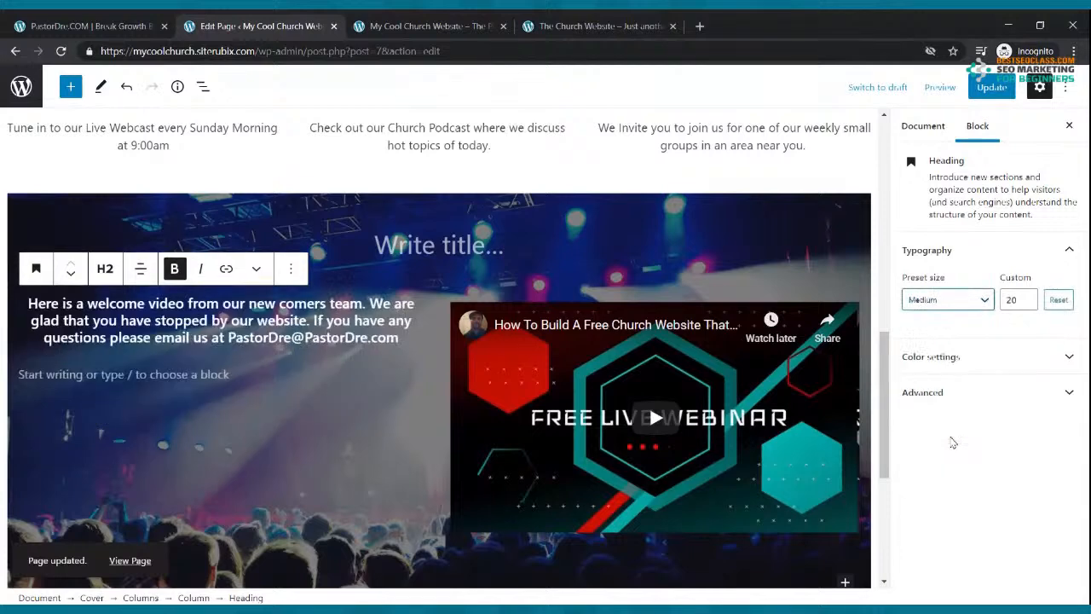
{"action": "left_click", "coordinate": [972, 300]}
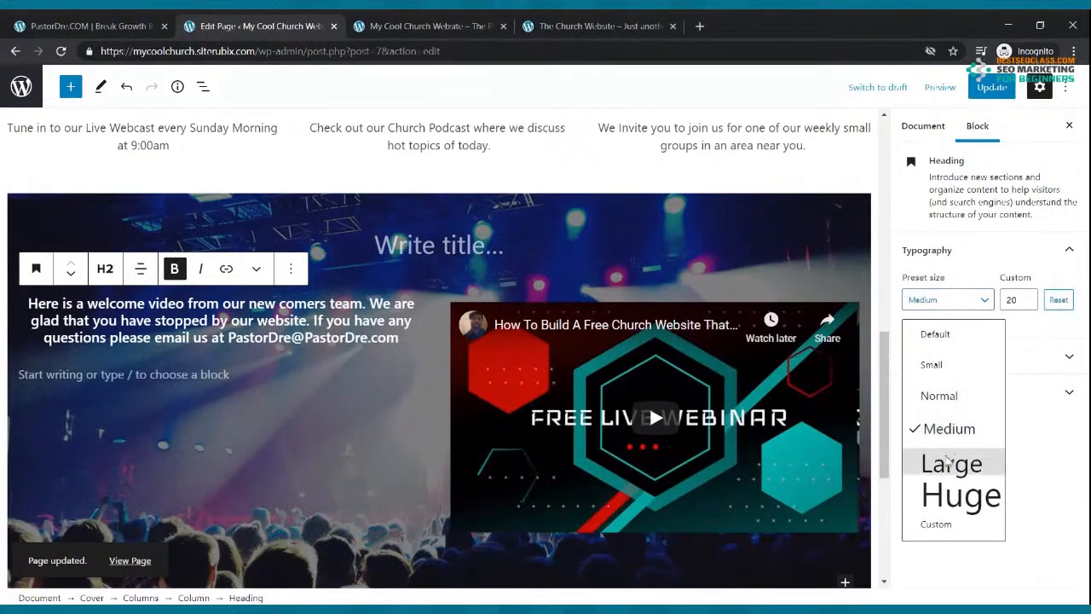
{"action": "left_click", "coordinate": [948, 463]}
{"action": "left_click", "coordinate": [1027, 304]}
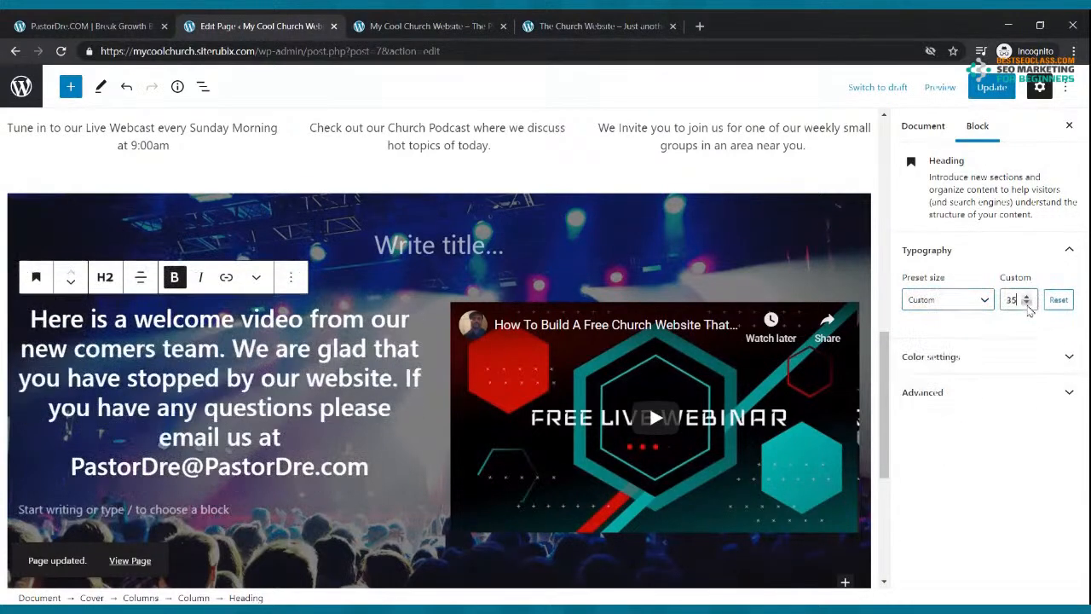
{"action": "left_click", "coordinate": [1027, 303]}
{"action": "left_click", "coordinate": [1027, 304]}
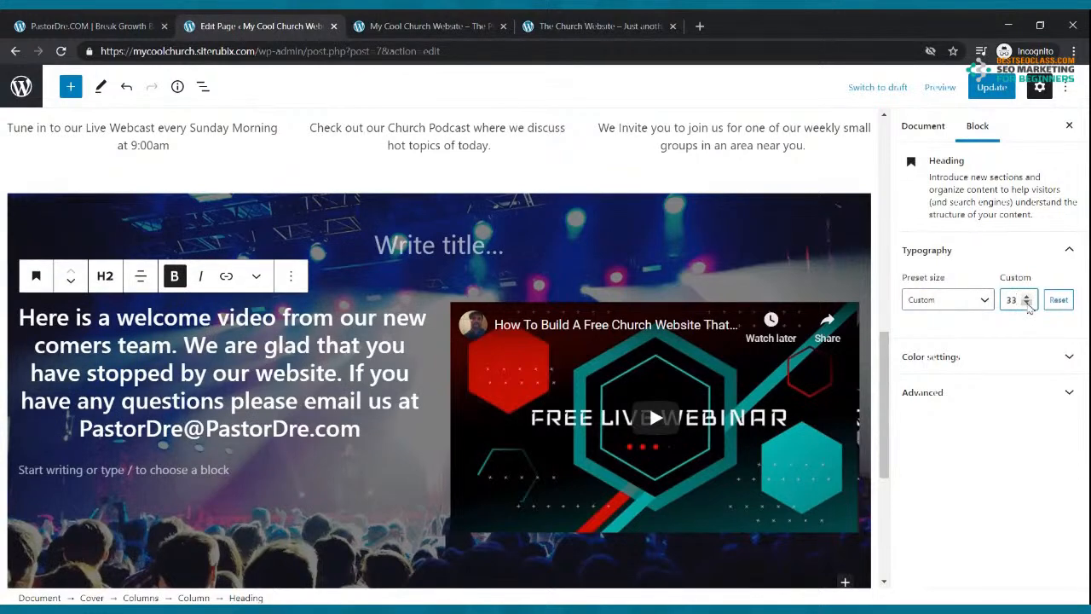
{"action": "left_click", "coordinate": [1027, 303]}
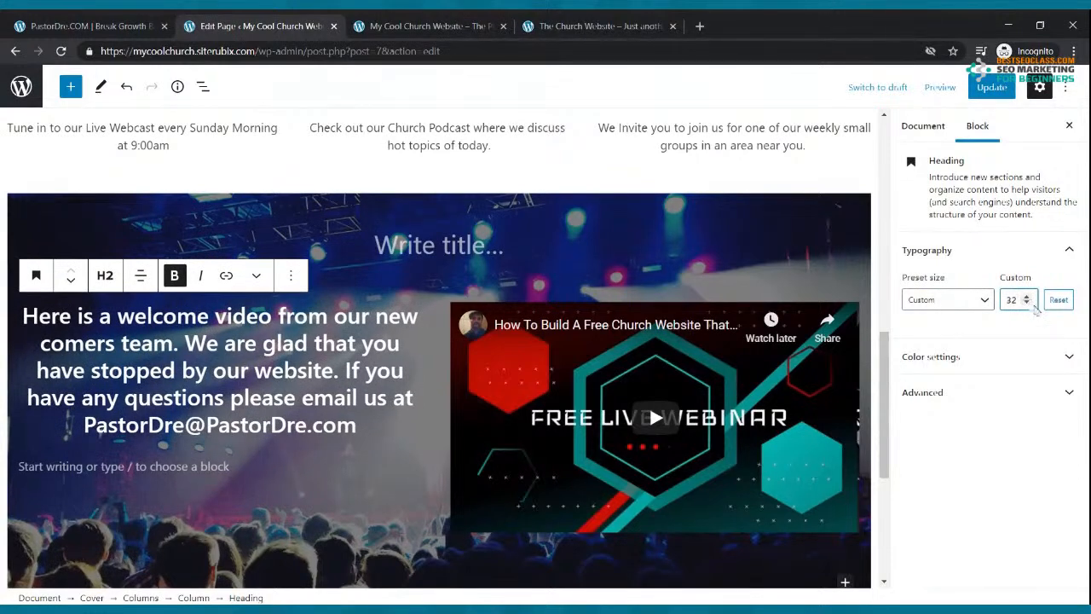
{"action": "left_click", "coordinate": [991, 87]}
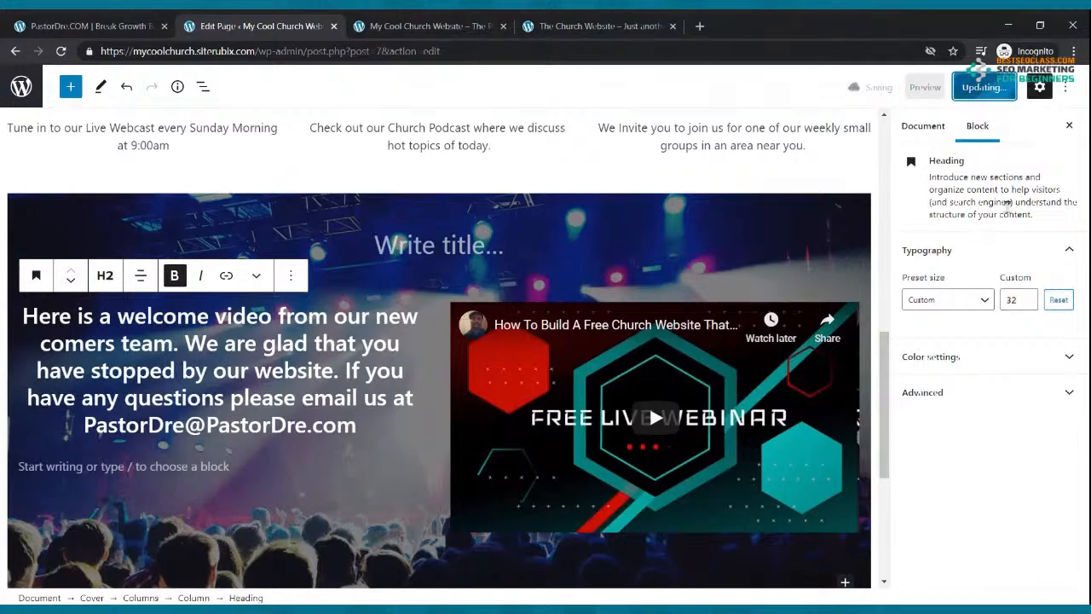
Step: Reload the published Home page and review the restyled welcome heading
{"action": "left_click", "coordinate": [449, 19]}
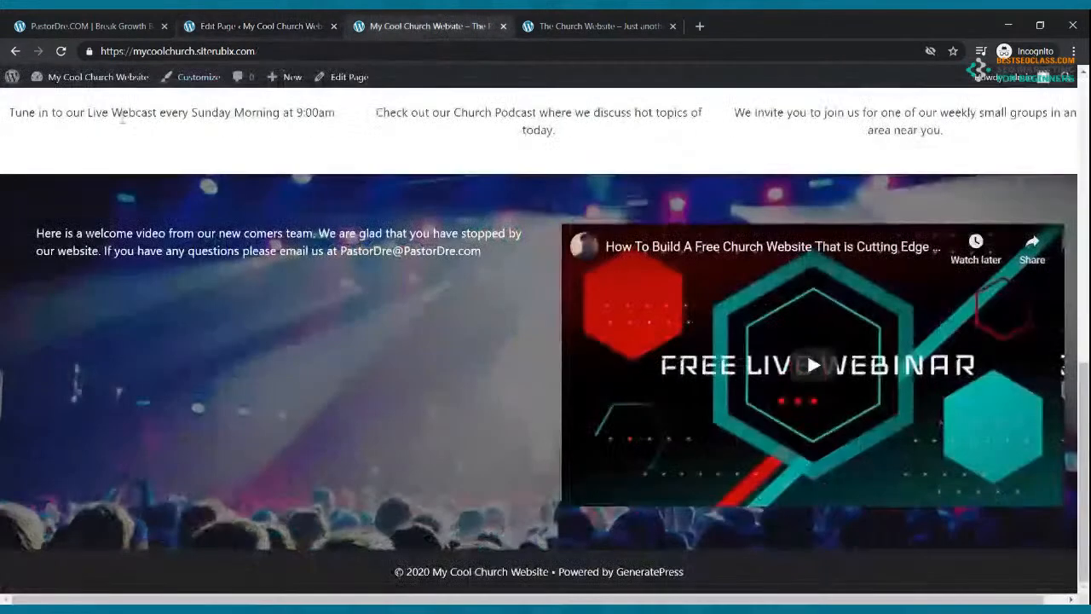
{"action": "left_click", "coordinate": [60, 51]}
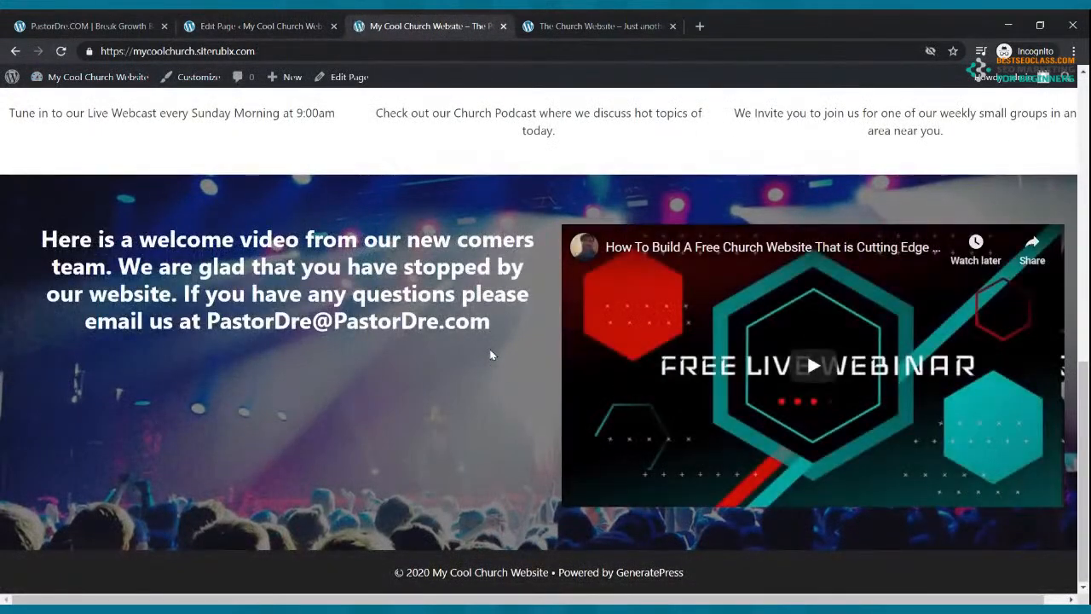
{"action": "scroll", "coordinate": [495, 358], "scroll_direction": "up", "scroll_amount": 4}
{"action": "scroll", "coordinate": [460, 392], "scroll_direction": "down", "scroll_amount": 4}
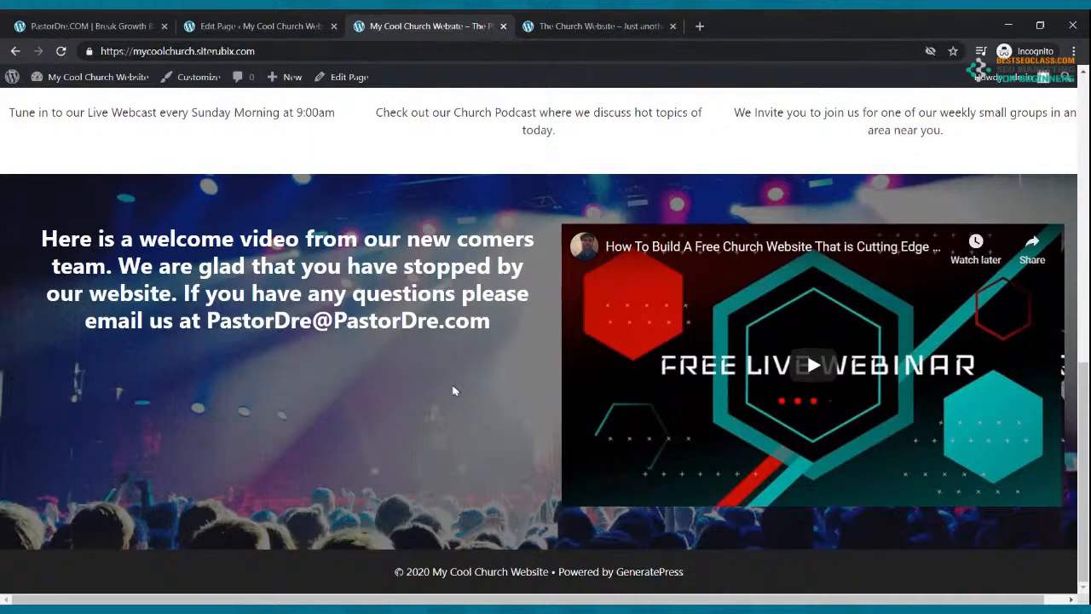
{"action": "scroll", "coordinate": [456, 401], "scroll_direction": "up", "scroll_amount": 7}
{"action": "scroll", "coordinate": [457, 396], "scroll_direction": "down", "scroll_amount": 6}
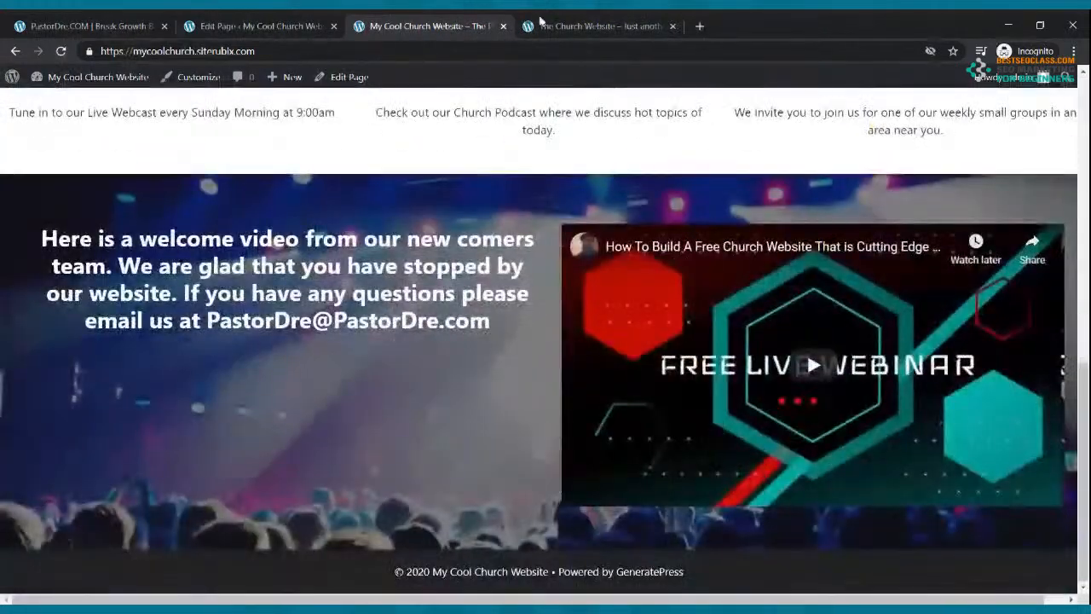
Step: Browse the example site's Home page sections, including the First Time Guests and Upcoming Events areas
{"action": "left_click", "coordinate": [589, 26]}
{"action": "scroll", "coordinate": [523, 307], "scroll_direction": "up", "scroll_amount": 4}
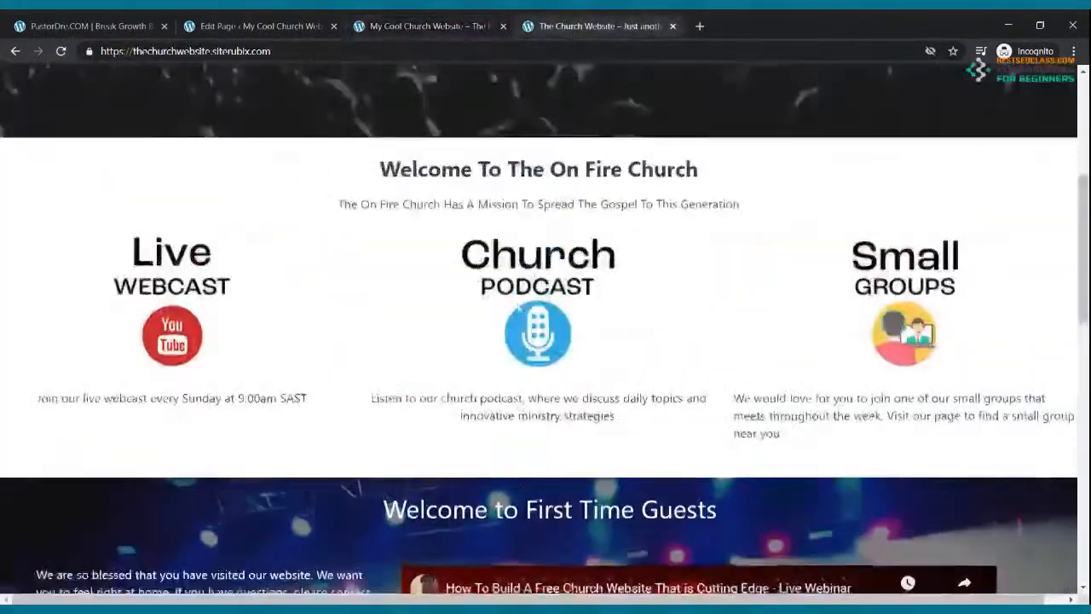
{"action": "scroll", "coordinate": [523, 307], "scroll_direction": "down", "scroll_amount": 5}
{"action": "scroll", "coordinate": [523, 307], "scroll_direction": "down", "scroll_amount": 4}
{"action": "scroll", "coordinate": [522, 302], "scroll_direction": "down", "scroll_amount": 3}
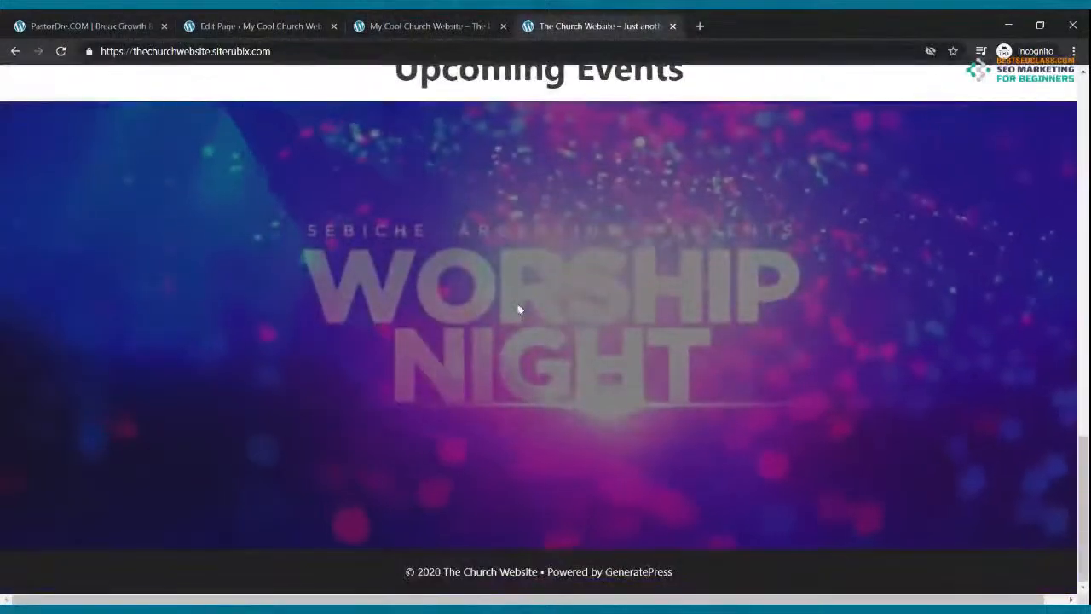
{"action": "scroll", "coordinate": [523, 297], "scroll_direction": "up", "scroll_amount": 2}
{"action": "scroll", "coordinate": [526, 299], "scroll_direction": "down", "scroll_amount": 2}
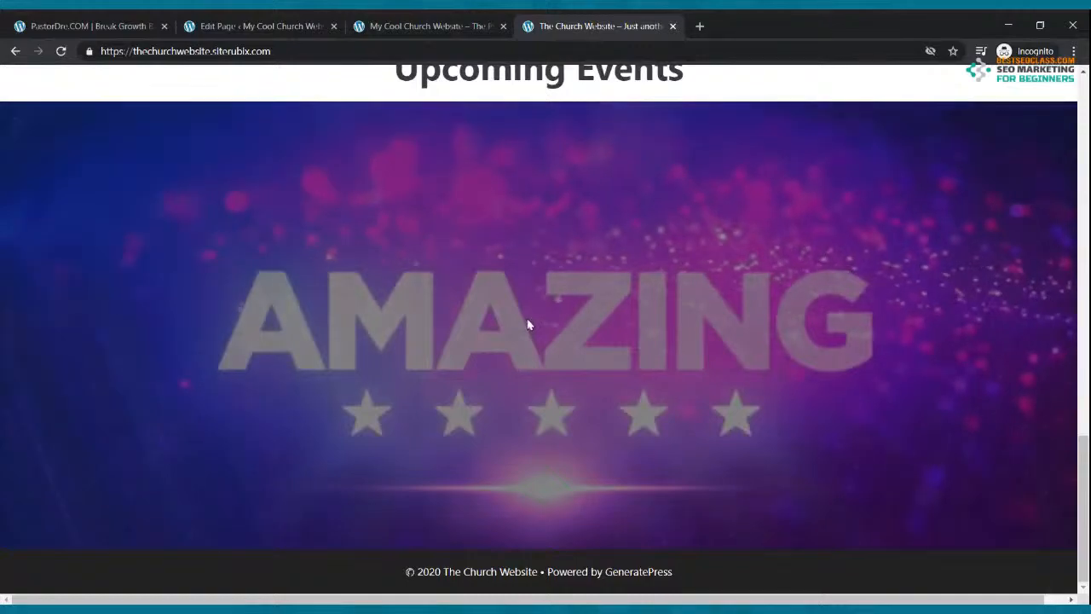
{"action": "scroll", "coordinate": [543, 314], "scroll_direction": "up", "scroll_amount": 5}
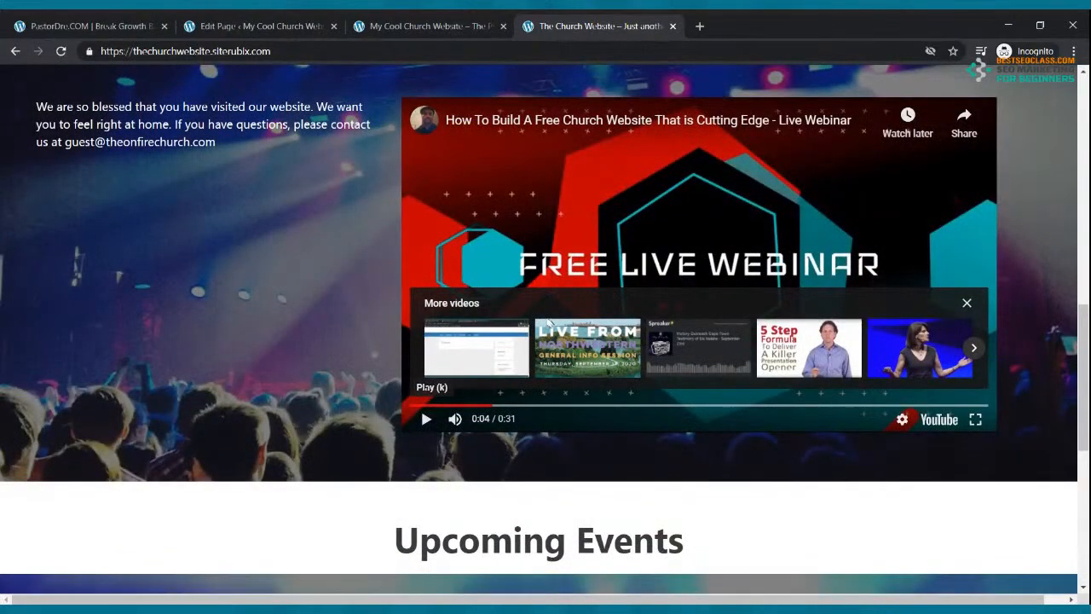
{"action": "scroll", "coordinate": [549, 319], "scroll_direction": "up", "scroll_amount": 10}
{"action": "scroll", "coordinate": [559, 293], "scroll_direction": "down", "scroll_amount": 8}
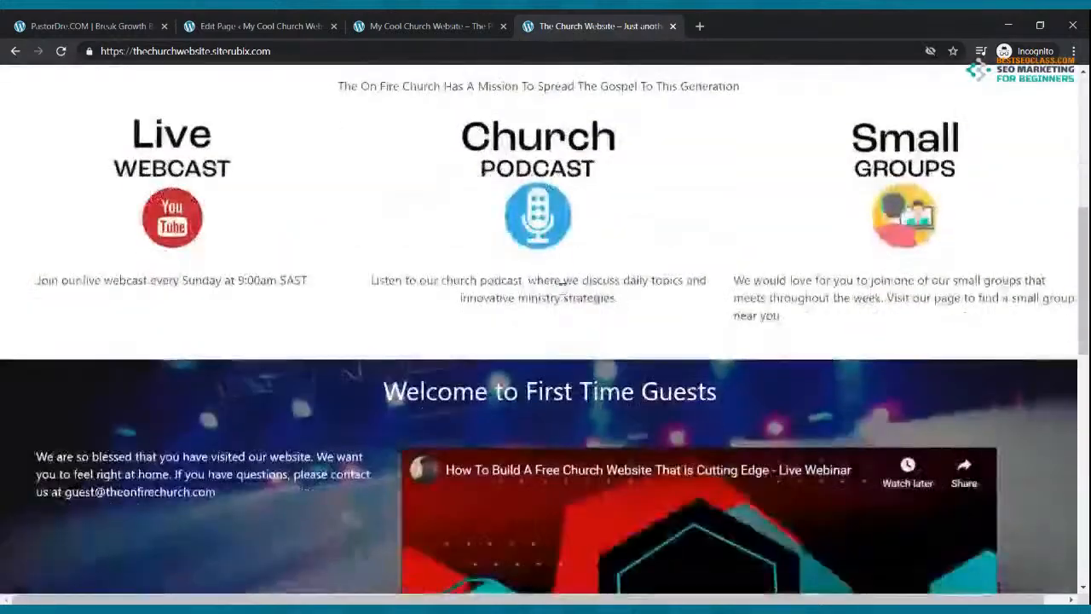
{"action": "scroll", "coordinate": [567, 284], "scroll_direction": "up", "scroll_amount": 7}
{"action": "scroll", "coordinate": [567, 284], "scroll_direction": "up", "scroll_amount": 3}
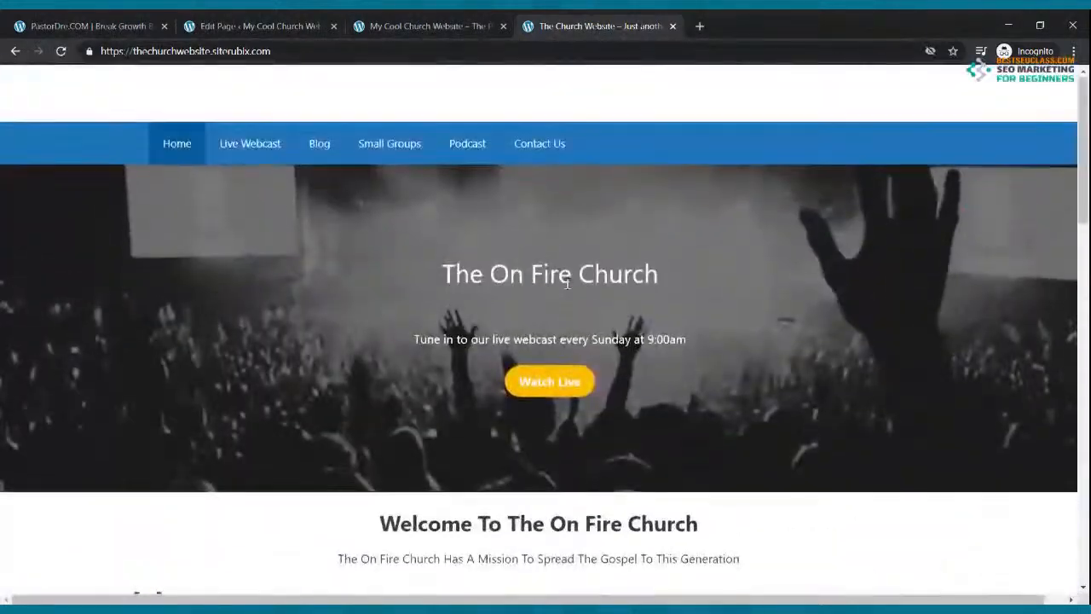
{"action": "scroll", "coordinate": [567, 284], "scroll_direction": "down", "scroll_amount": 15}
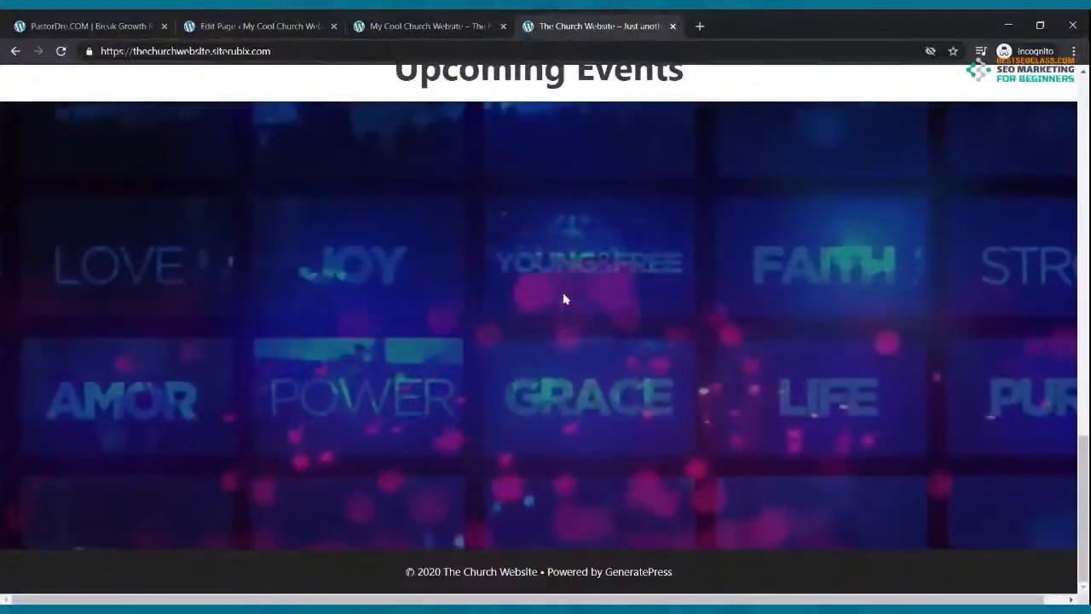
{"action": "scroll", "coordinate": [563, 364], "scroll_direction": "up", "scroll_amount": 5}
{"action": "scroll", "coordinate": [565, 334], "scroll_direction": "down", "scroll_amount": 5}
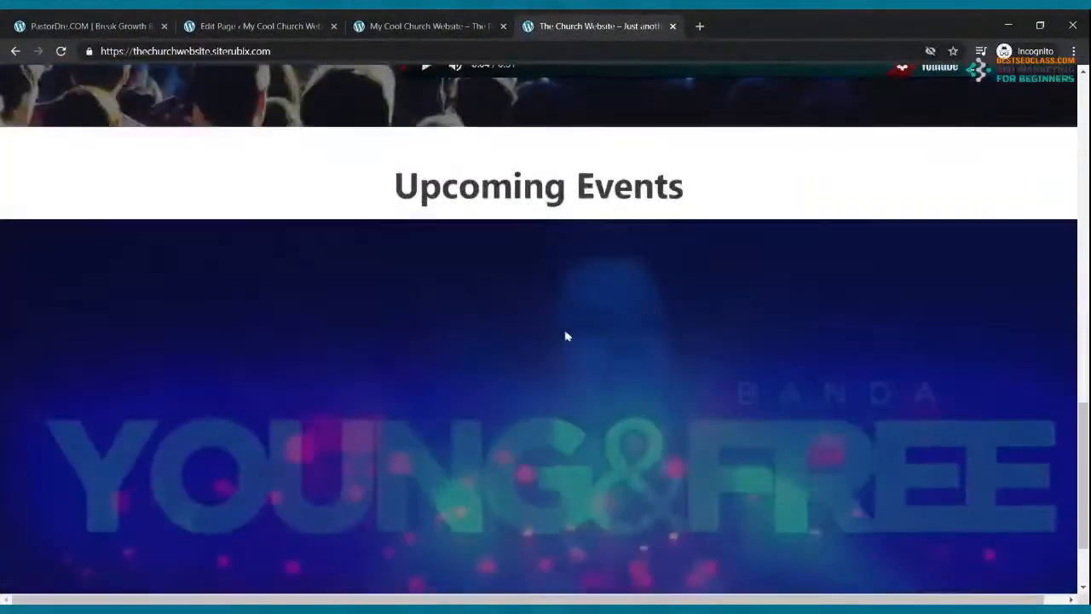
{"action": "scroll", "coordinate": [571, 434], "scroll_direction": "up", "scroll_amount": 1}
{"action": "scroll", "coordinate": [571, 434], "scroll_direction": "up", "scroll_amount": 4}
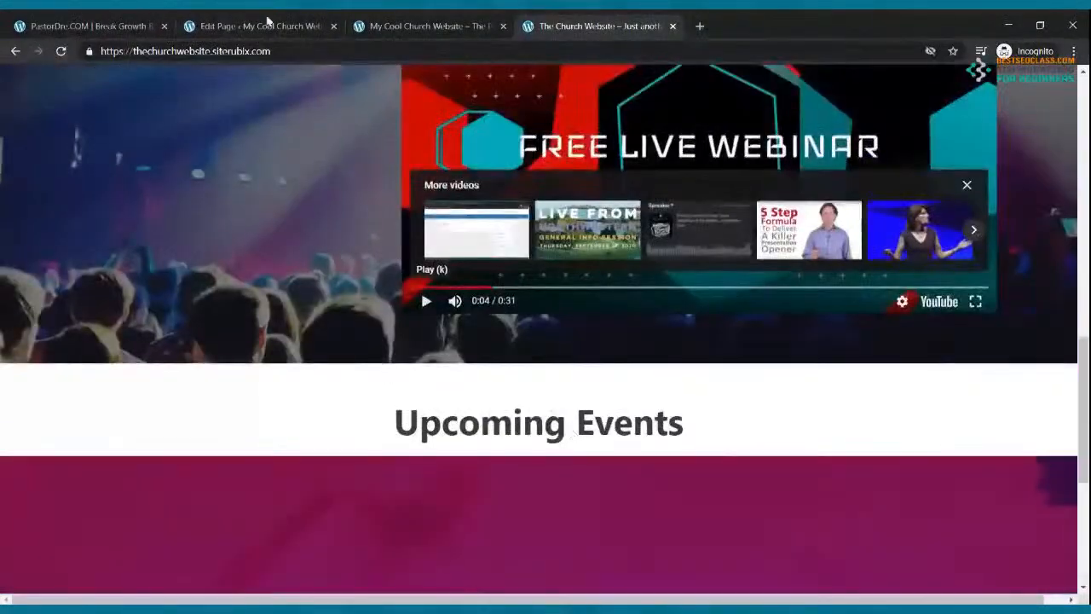
Step: Add a paragraph block below the cover section with the text Upcoming Events
{"action": "left_click", "coordinate": [248, 27]}
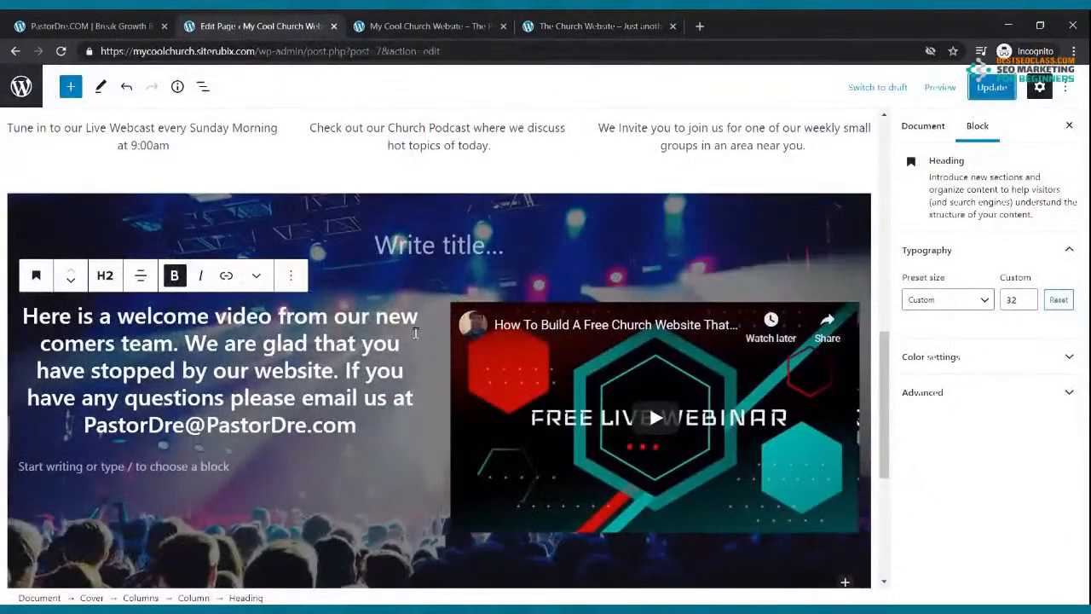
{"action": "scroll", "coordinate": [415, 333], "scroll_direction": "down", "scroll_amount": 5}
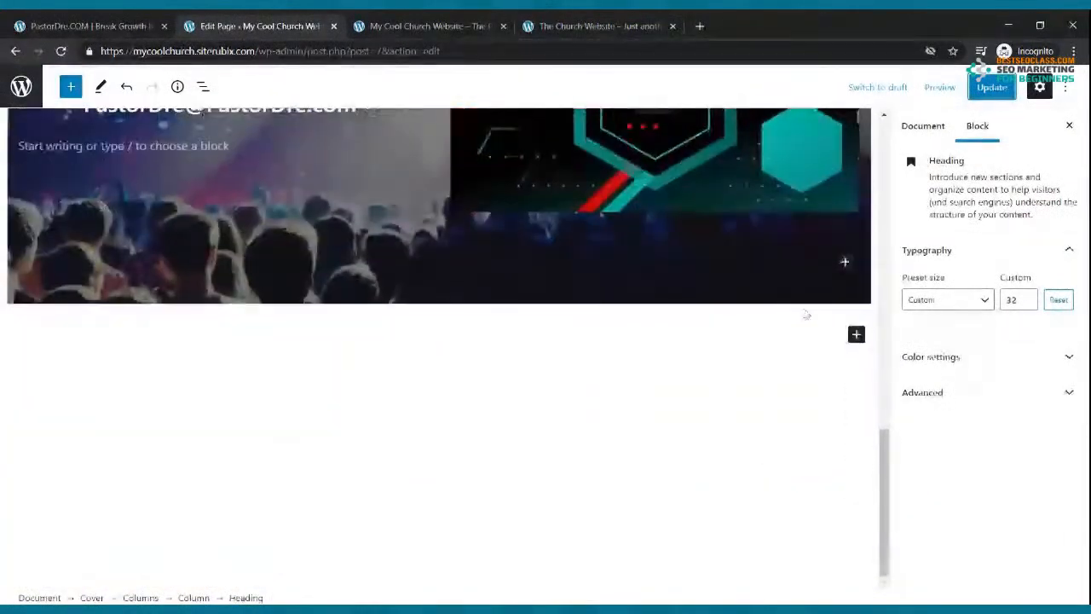
{"action": "left_click", "coordinate": [856, 334]}
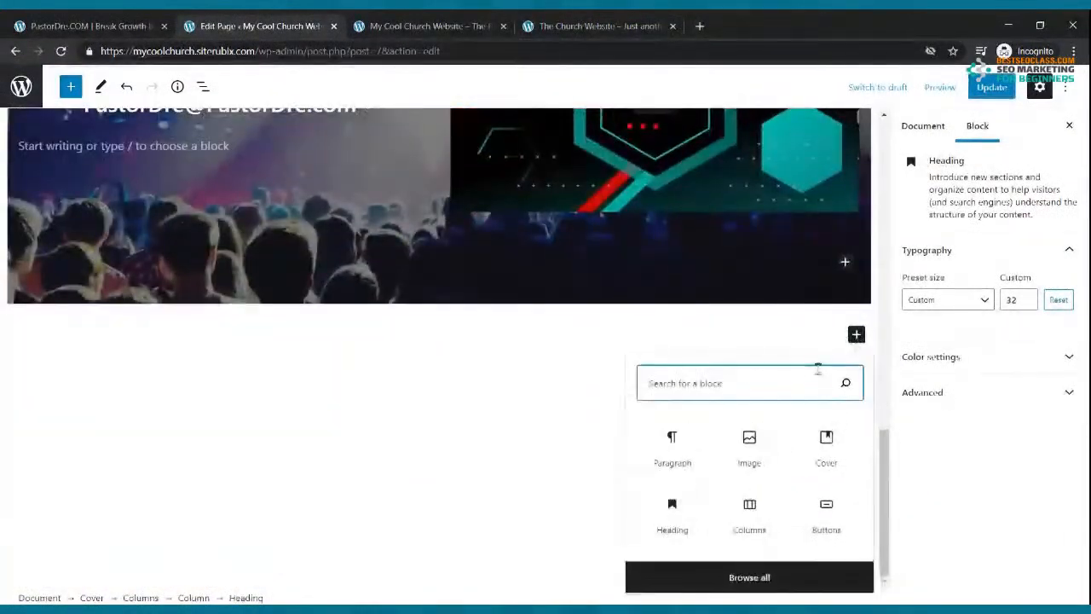
{"action": "left_click", "coordinate": [690, 440]}
{"action": "type", "text": "Upcoming Events"}
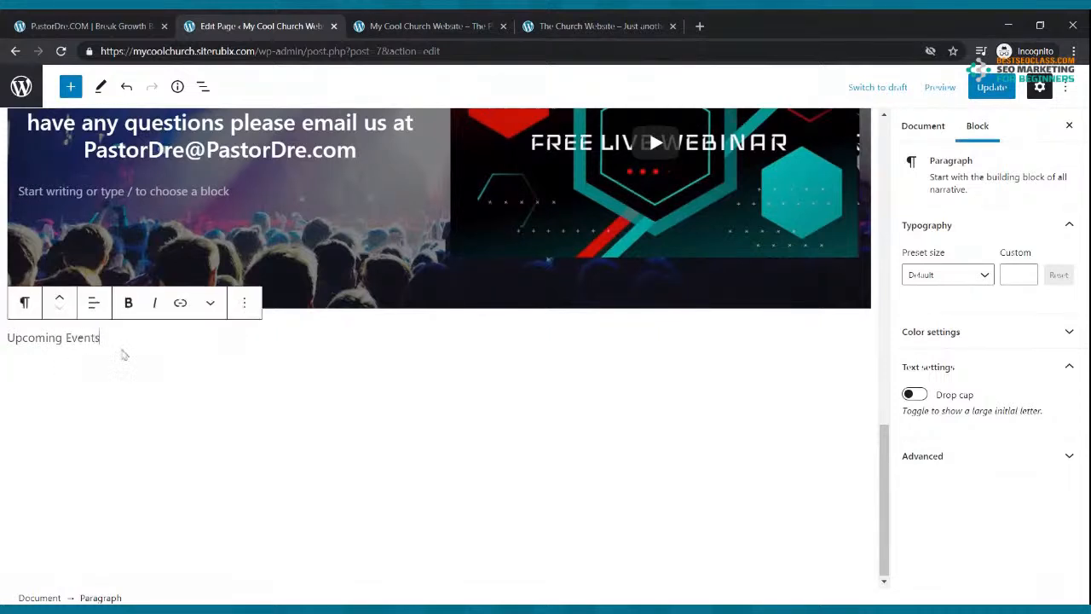
Step: Bold and center-align the Upcoming Events text
{"action": "left_click_drag", "start_coordinate": [116, 337], "coordinate": [7, 341]}
{"action": "left_click", "coordinate": [128, 302]}
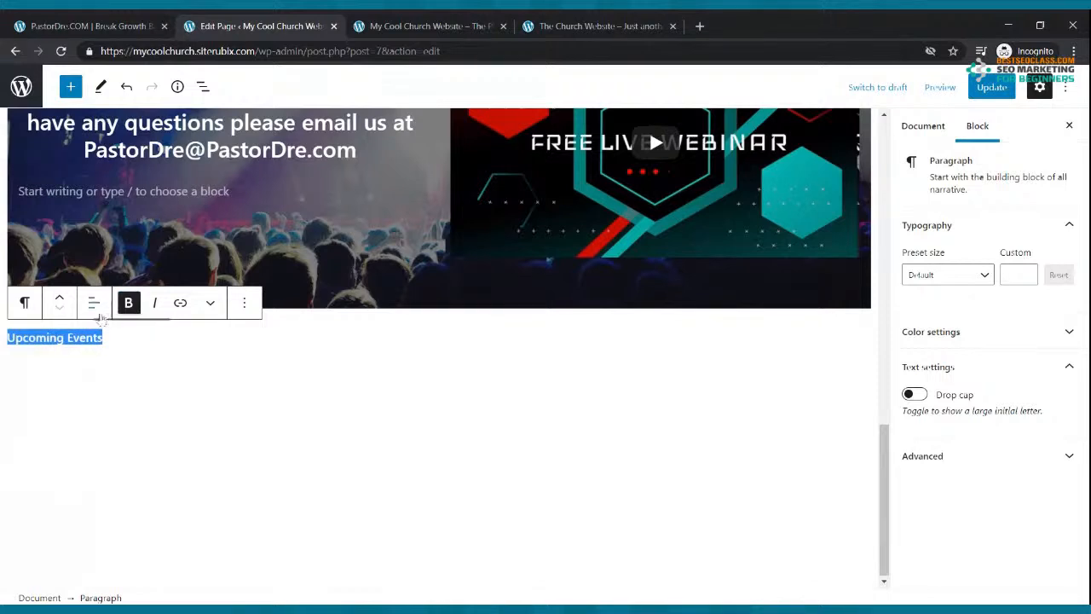
{"action": "left_click", "coordinate": [94, 305]}
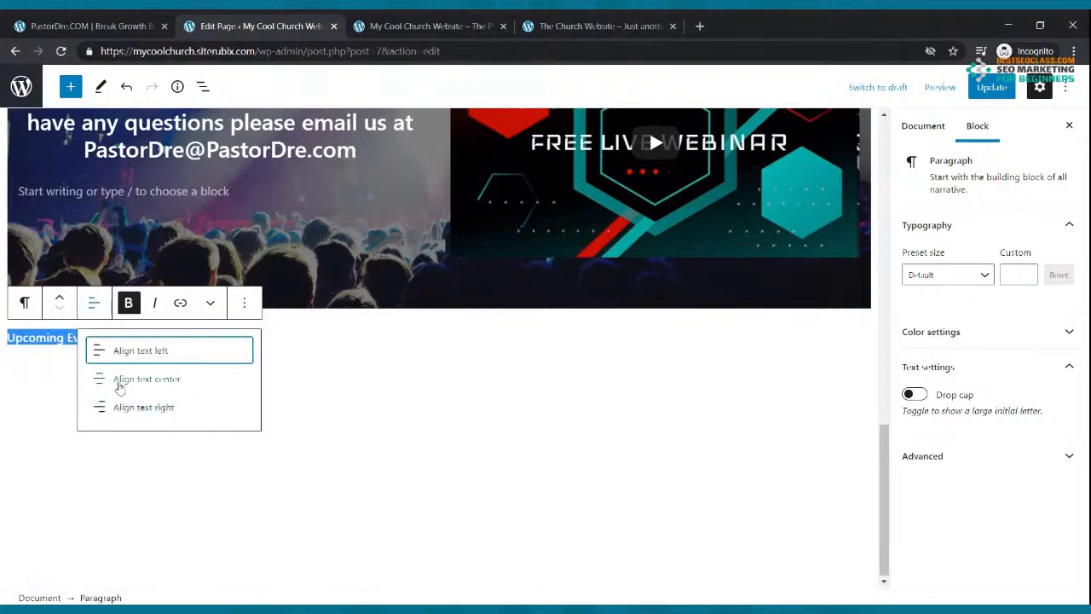
{"action": "left_click", "coordinate": [120, 381]}
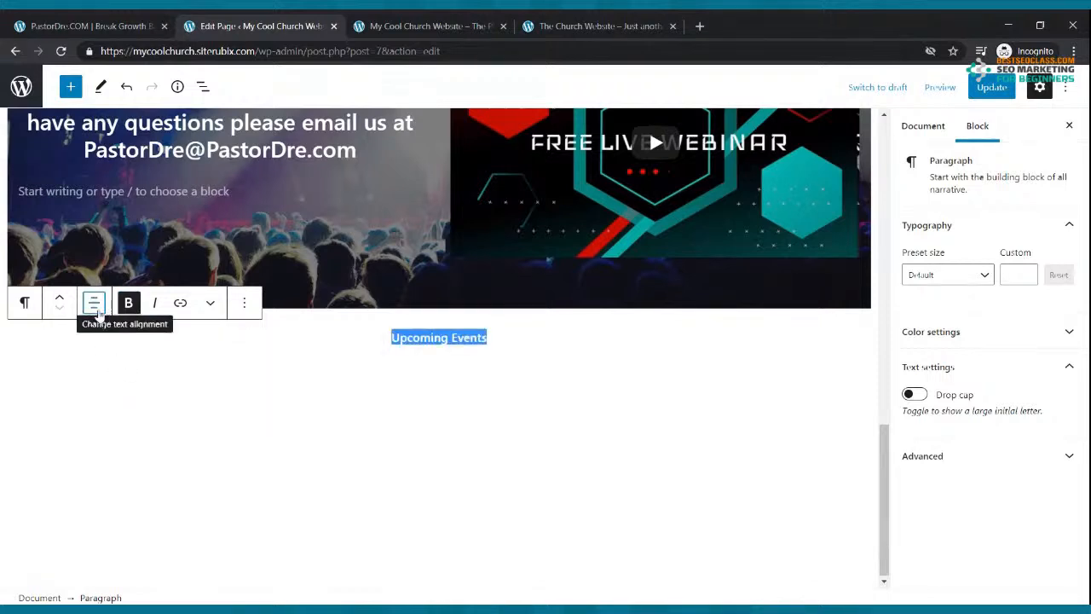
Step: Convert the Upcoming Events text into a centered heading and update the page
{"action": "left_click", "coordinate": [27, 303]}
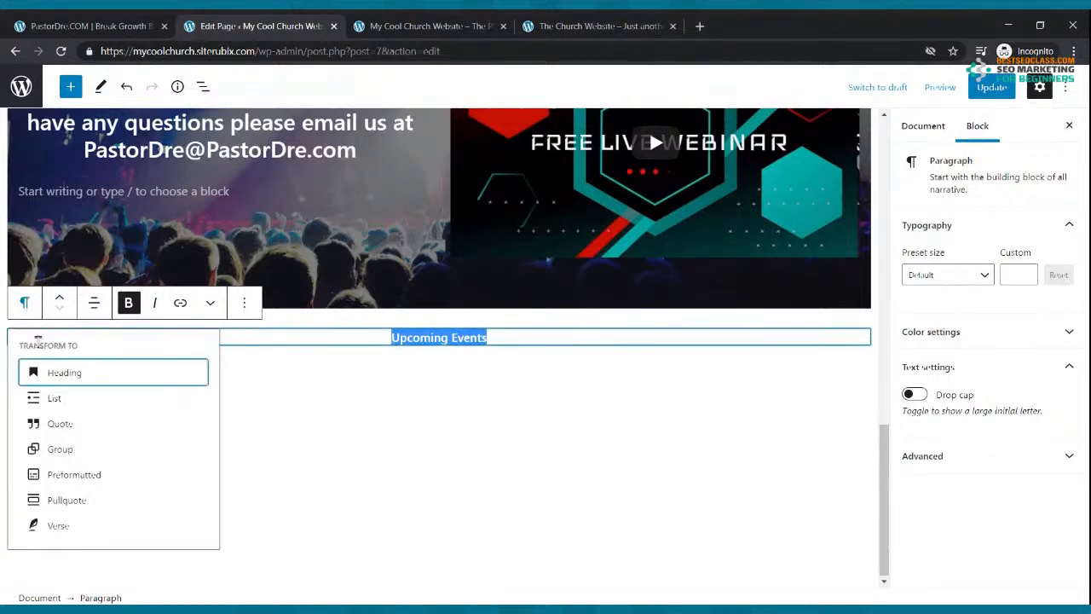
{"action": "left_click", "coordinate": [46, 373]}
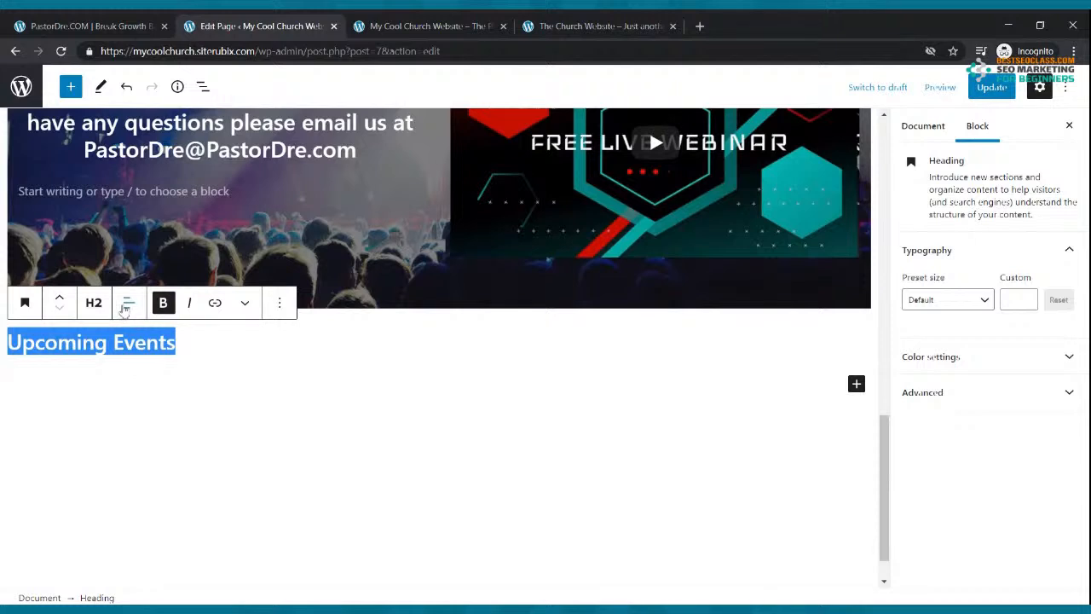
{"action": "left_click", "coordinate": [126, 305]}
{"action": "left_click", "coordinate": [140, 380]}
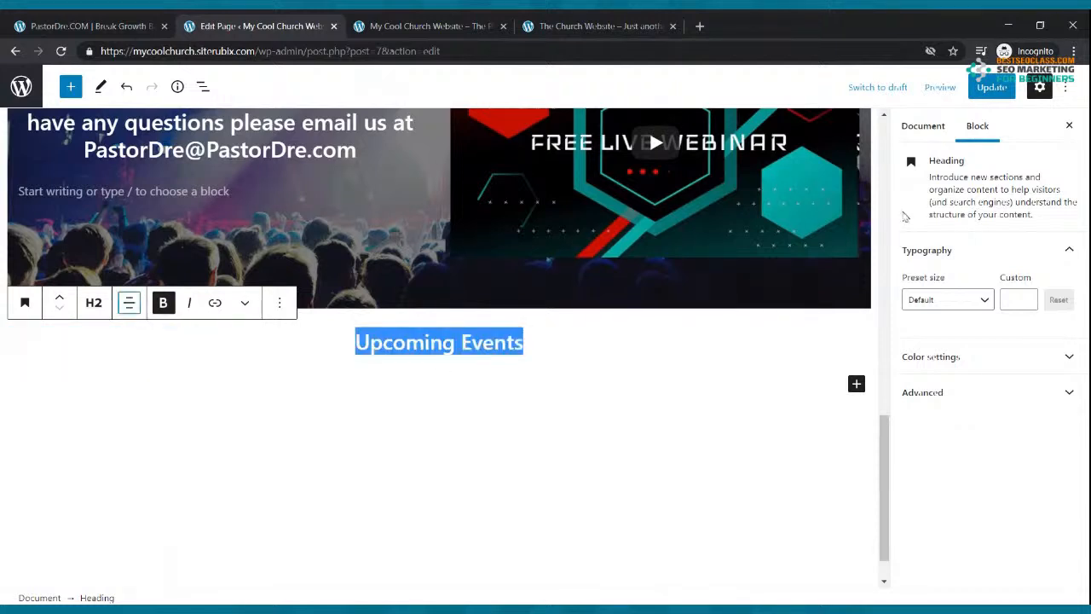
{"action": "left_click", "coordinate": [991, 87]}
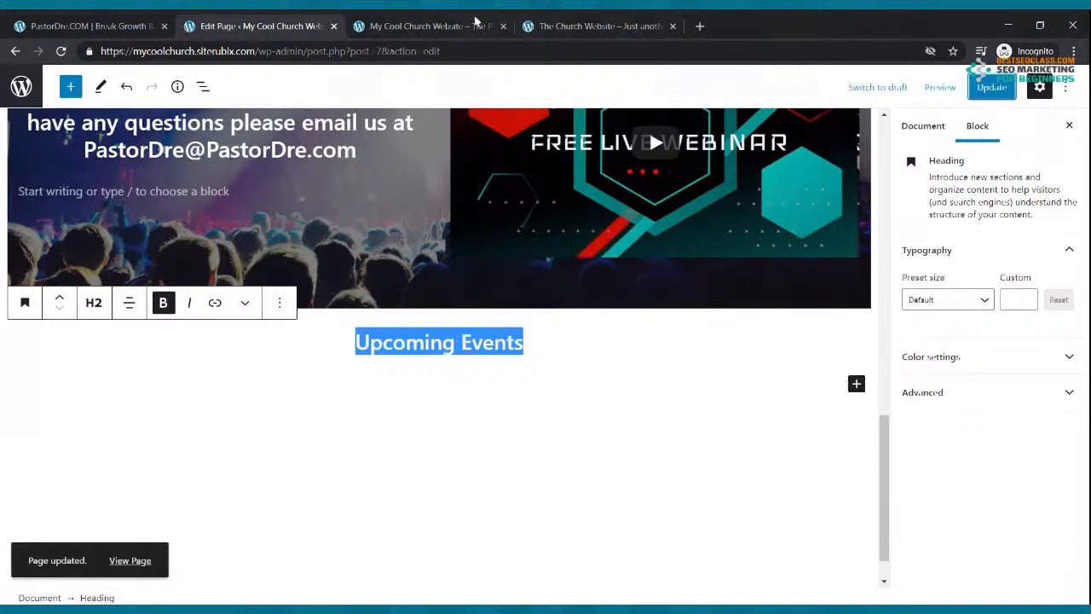
Step: Review the example site's Upcoming Events section
{"action": "left_click", "coordinate": [433, 25]}
{"action": "left_click", "coordinate": [560, 28]}
{"action": "scroll", "coordinate": [540, 324], "scroll_direction": "down", "scroll_amount": 2}
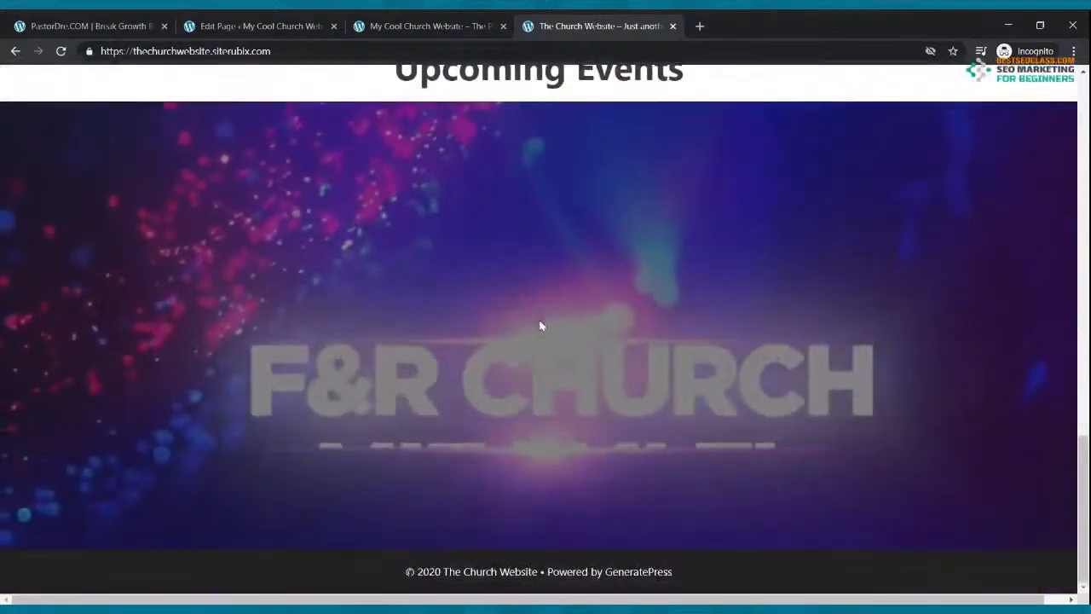
{"action": "scroll", "coordinate": [541, 324], "scroll_direction": "up", "scroll_amount": 5}
Step: Add a cover block with an uploaded image below the Upcoming Events heading and update the page
{"action": "left_click", "coordinate": [277, 24]}
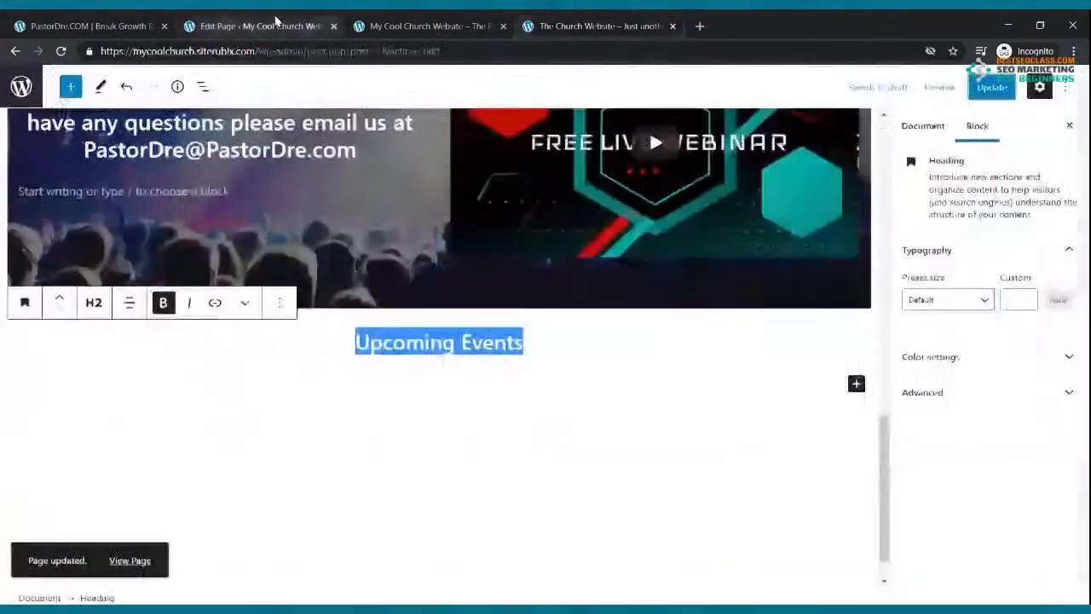
{"action": "left_click", "coordinate": [856, 384]}
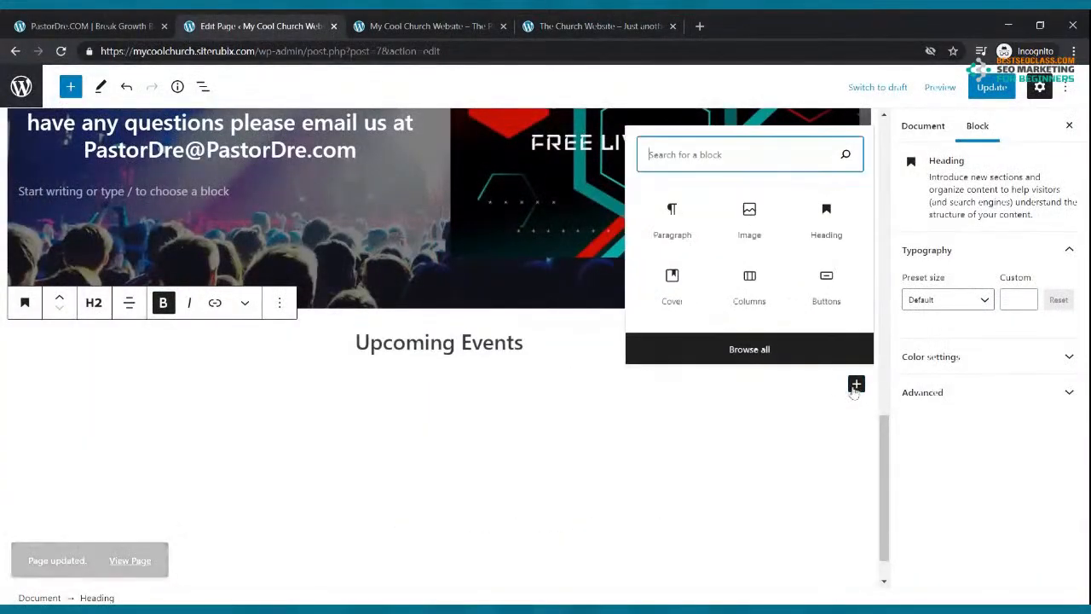
{"action": "left_click", "coordinate": [663, 294]}
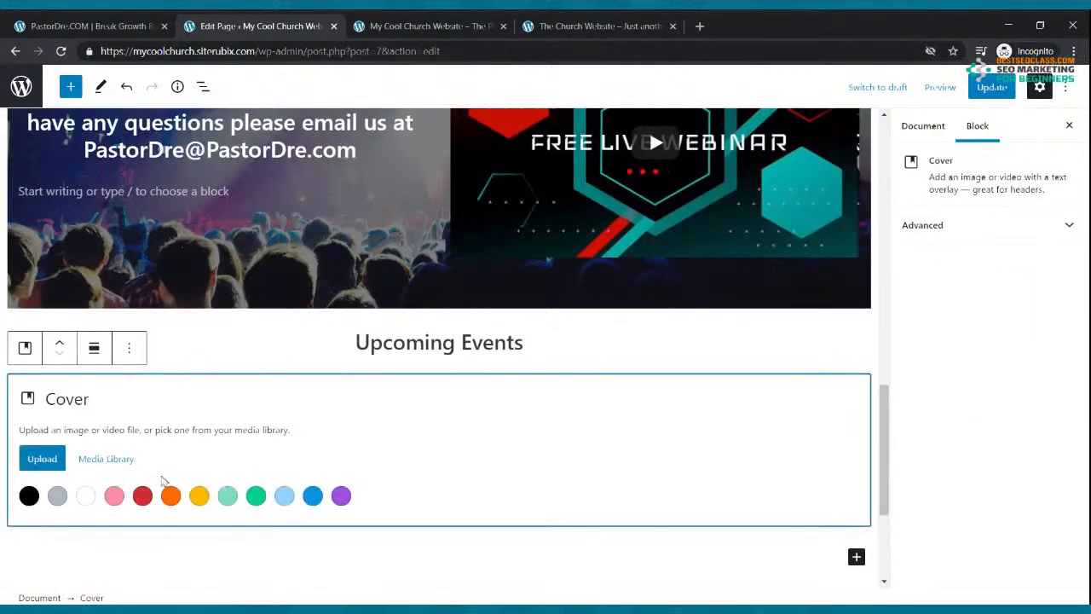
{"action": "left_click", "coordinate": [55, 460]}
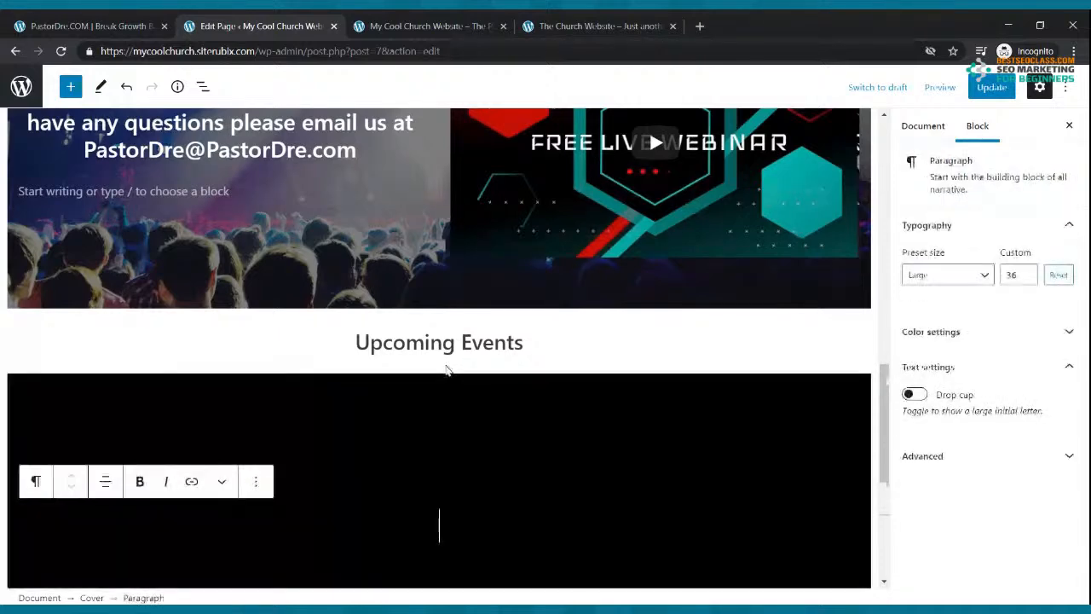
{"action": "scroll", "coordinate": [450, 380], "scroll_direction": "down", "scroll_amount": 3}
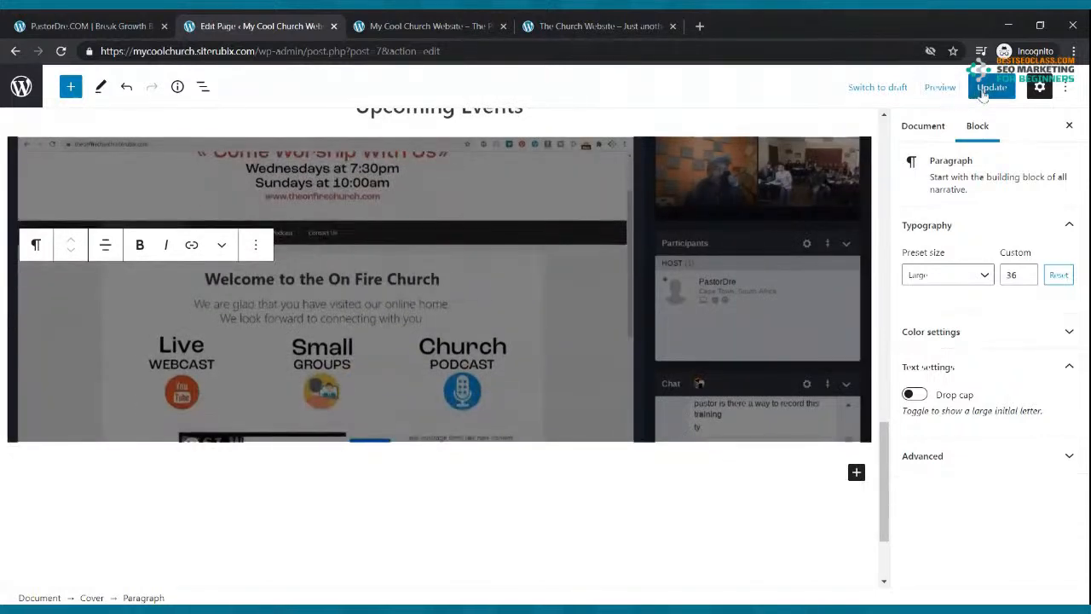
{"action": "left_click", "coordinate": [985, 90]}
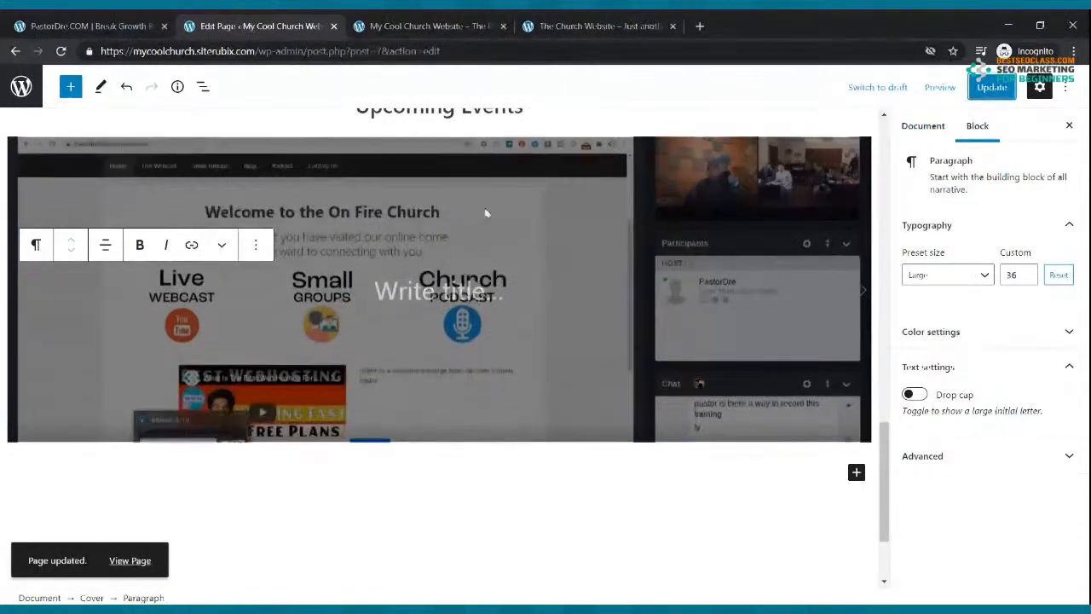
Step: Reload the live site and review the new cover section under Upcoming Events
{"action": "left_click", "coordinate": [426, 27]}
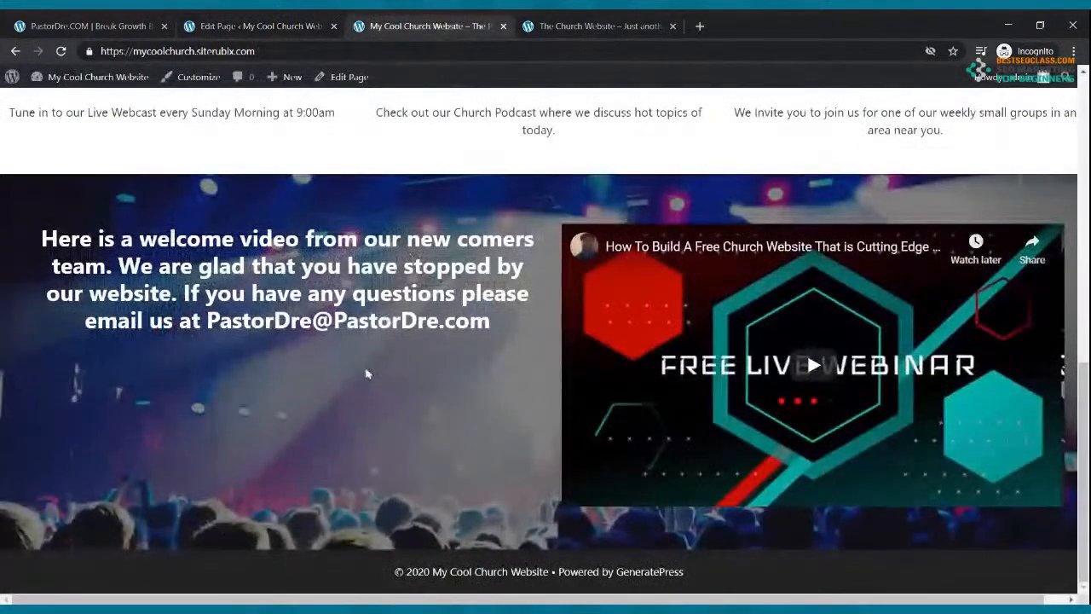
{"action": "left_click", "coordinate": [66, 54]}
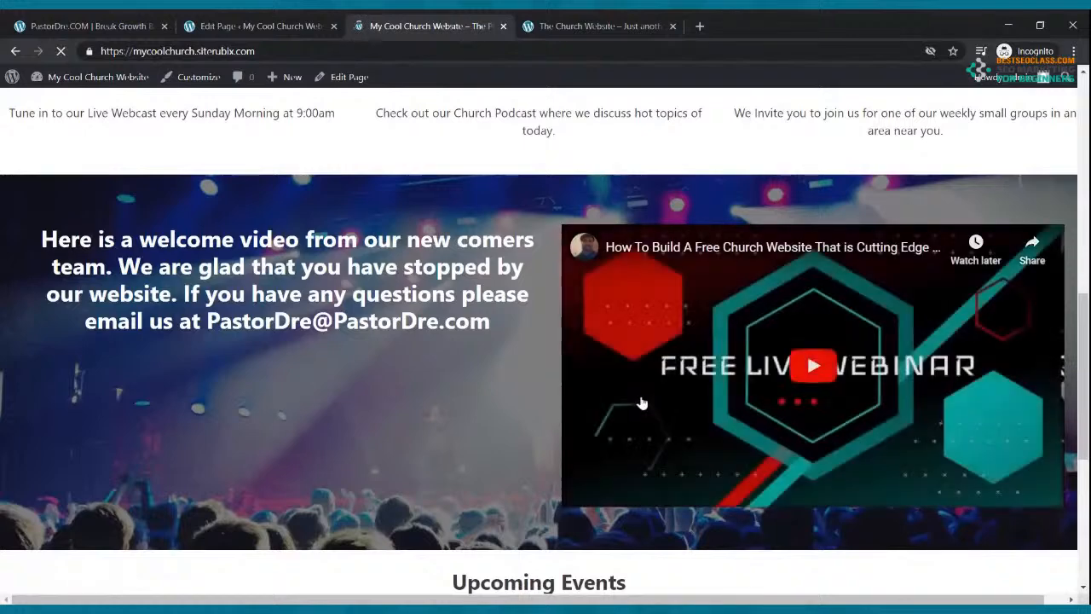
{"action": "scroll", "coordinate": [640, 401], "scroll_direction": "down", "scroll_amount": 2}
{"action": "scroll", "coordinate": [644, 402], "scroll_direction": "down", "scroll_amount": 2}
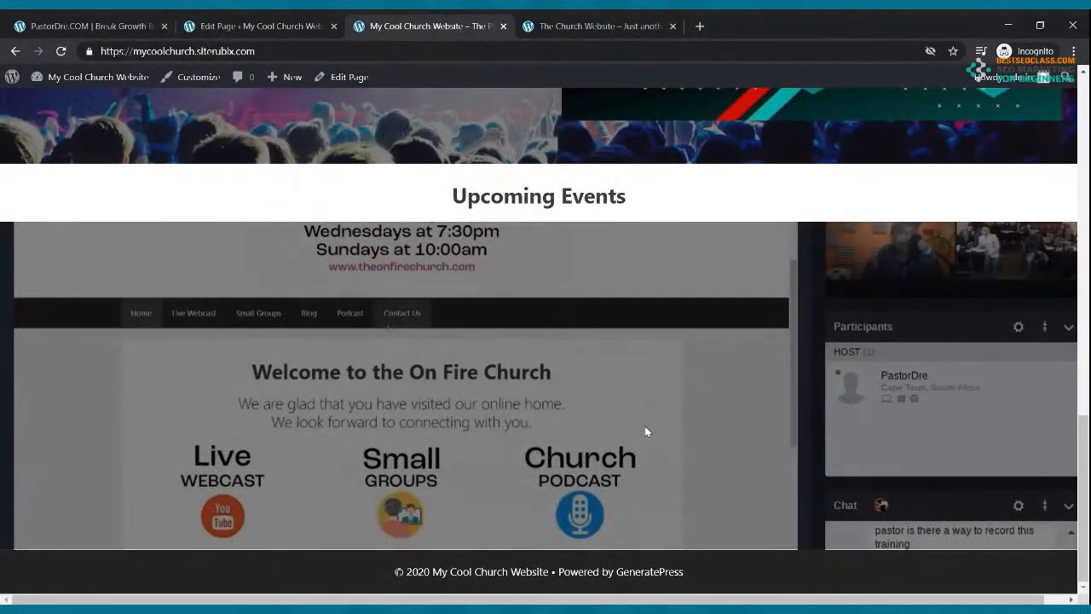
{"action": "scroll", "coordinate": [631, 446], "scroll_direction": "up", "scroll_amount": 1}
{"action": "scroll", "coordinate": [626, 444], "scroll_direction": "down", "scroll_amount": 1}
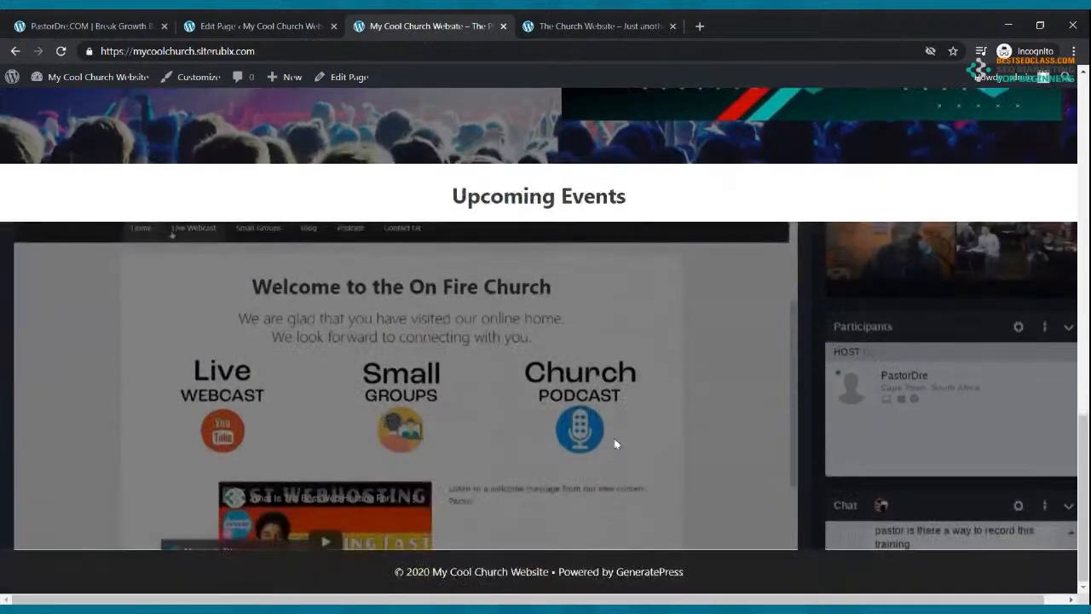
Step: Remove the cover block below the Upcoming Events heading
{"action": "left_click", "coordinate": [223, 25]}
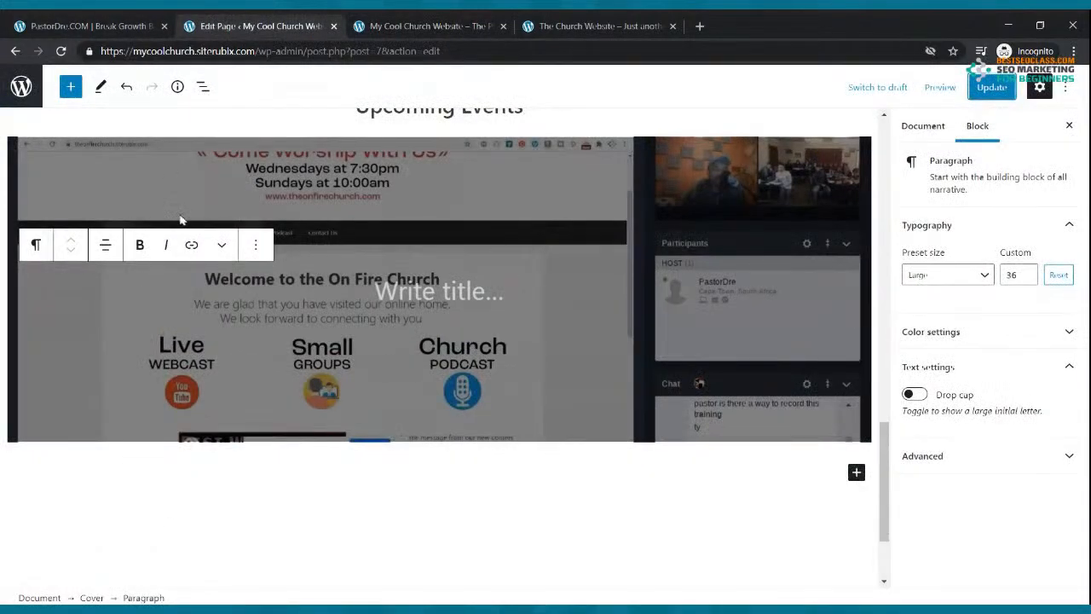
{"action": "scroll", "coordinate": [197, 230], "scroll_direction": "up", "scroll_amount": 2}
{"action": "scroll", "coordinate": [197, 230], "scroll_direction": "up", "scroll_amount": 1}
{"action": "left_click", "coordinate": [448, 477]}
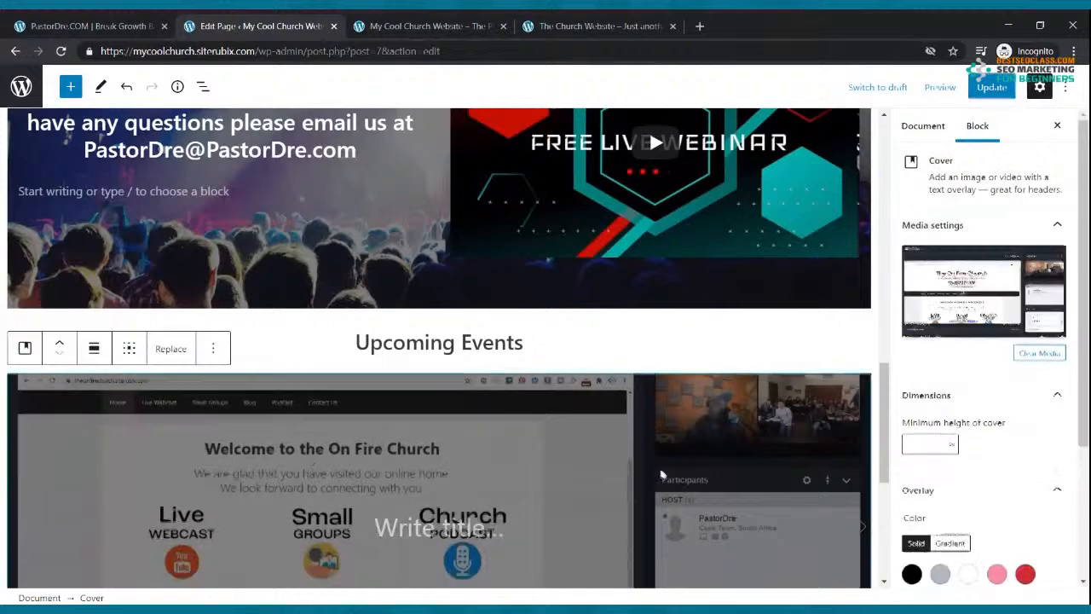
{"action": "left_click", "coordinate": [213, 348]}
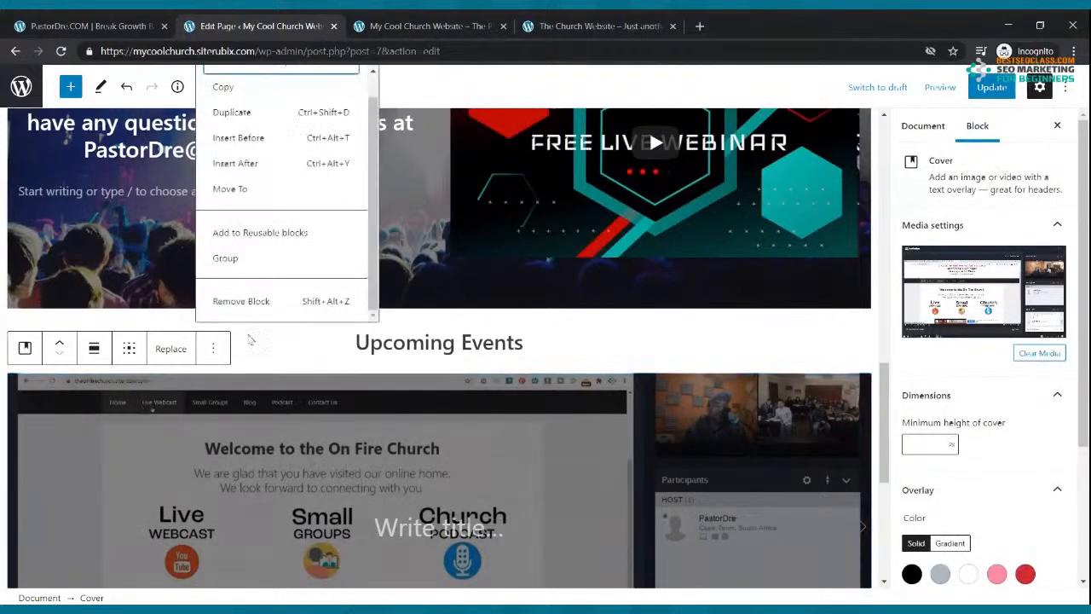
{"action": "left_click", "coordinate": [241, 301]}
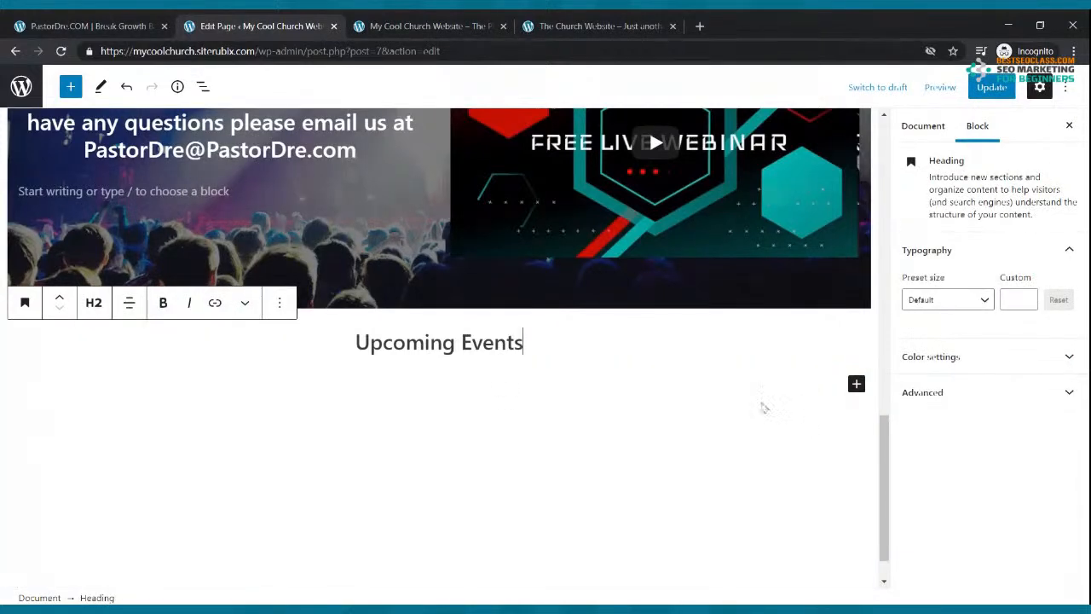
Step: Insert a new cover block below the Upcoming Events heading and start uploading its image
{"action": "left_click", "coordinate": [857, 384]}
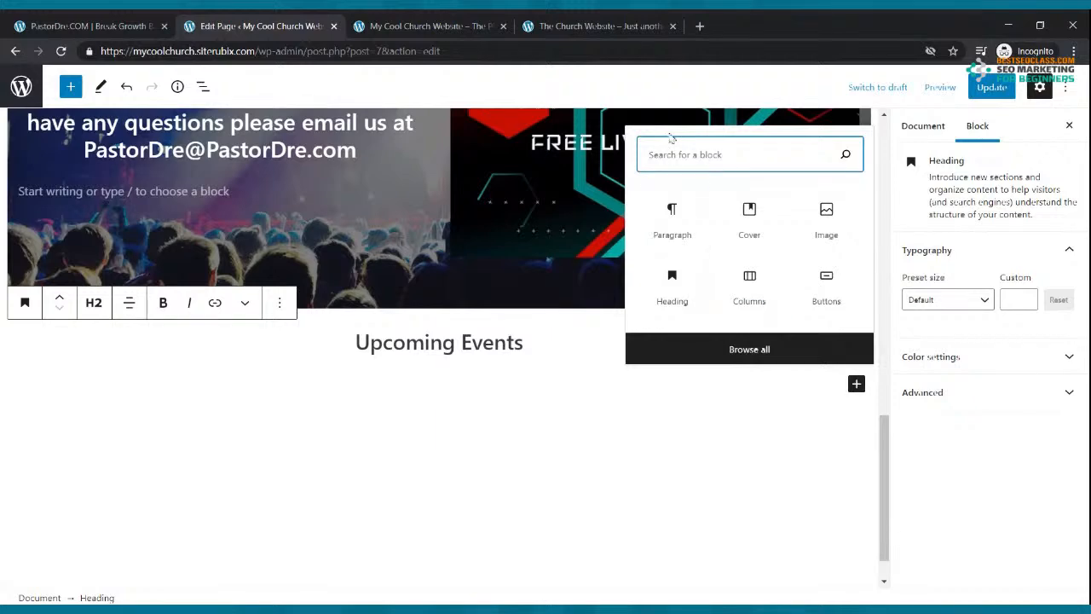
{"action": "type", "text": "cov"}
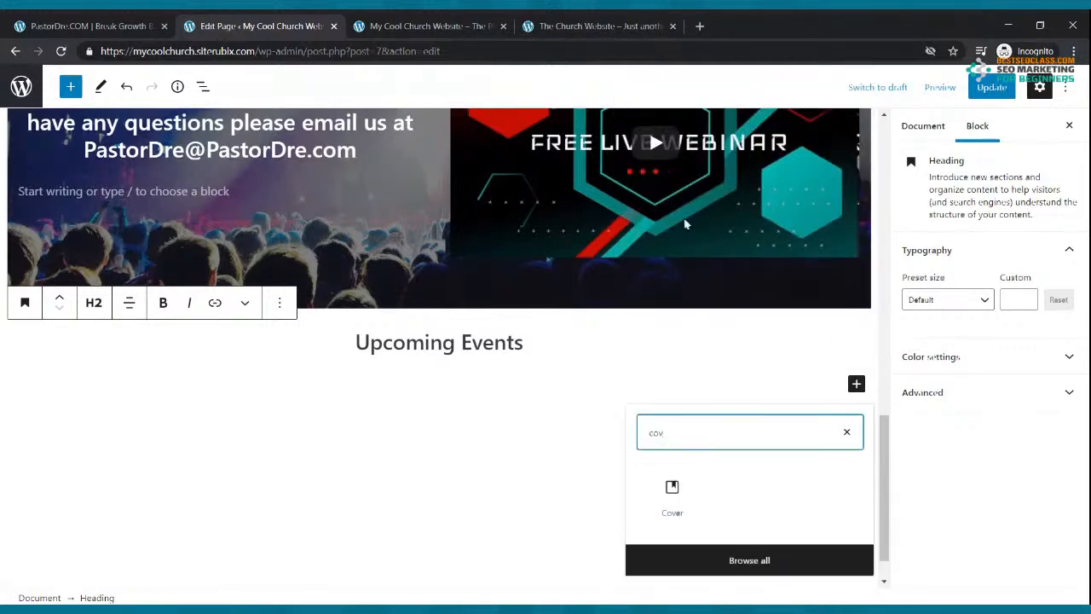
{"action": "left_click", "coordinate": [683, 501]}
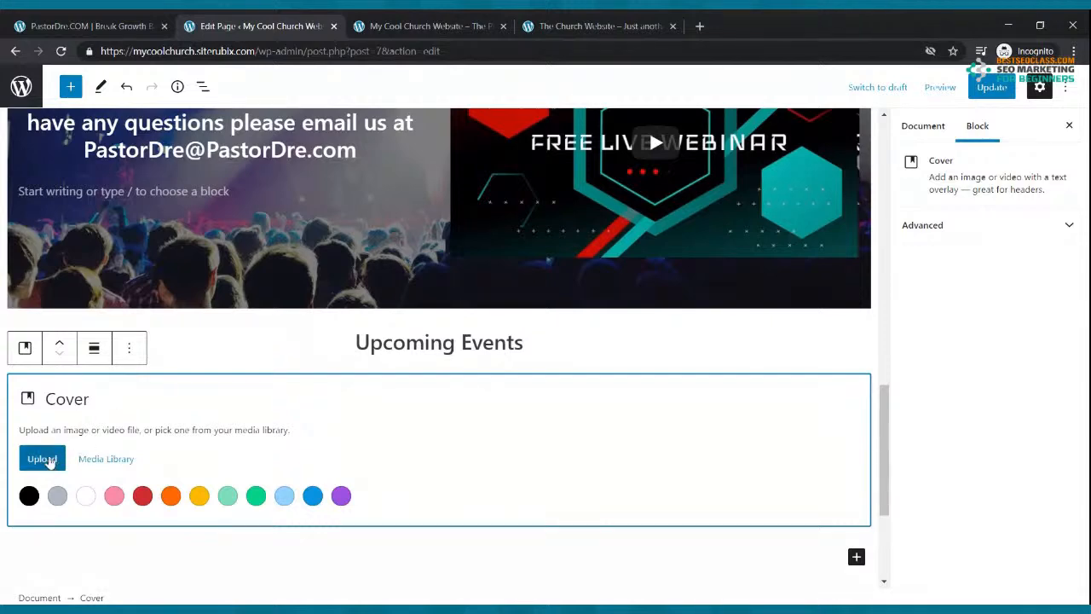
{"action": "left_click", "coordinate": [47, 460]}
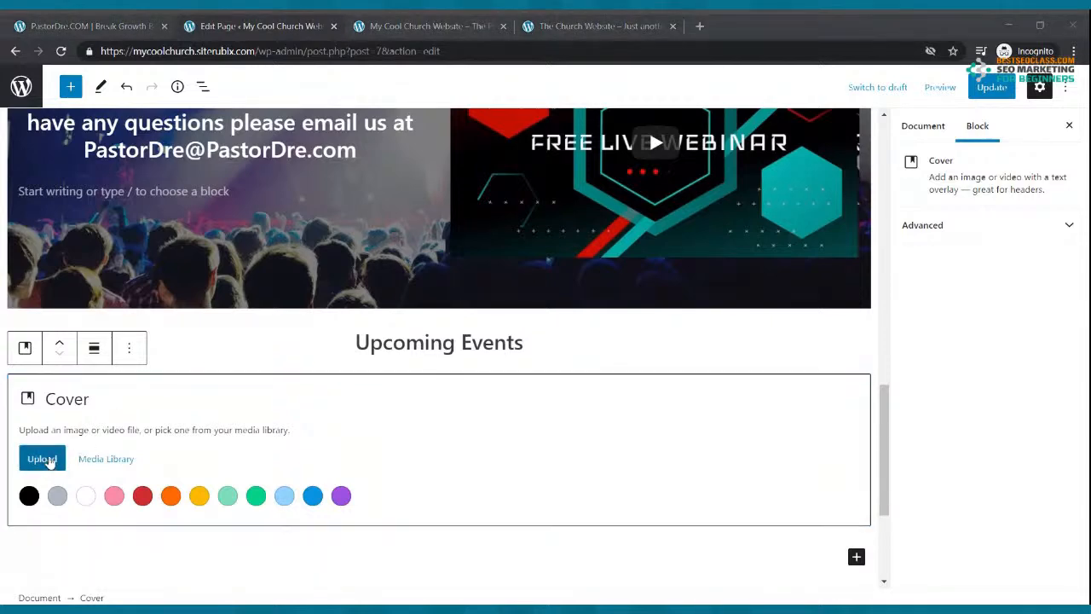
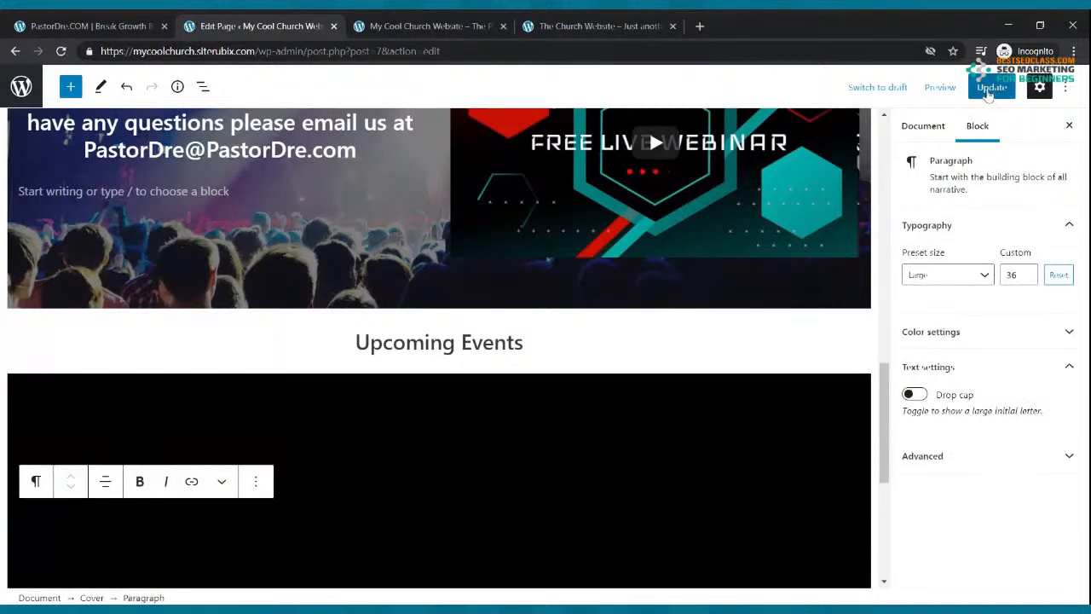
Step: Update the page to save the new cover block under the Upcoming Events heading
{"action": "left_click", "coordinate": [989, 92]}
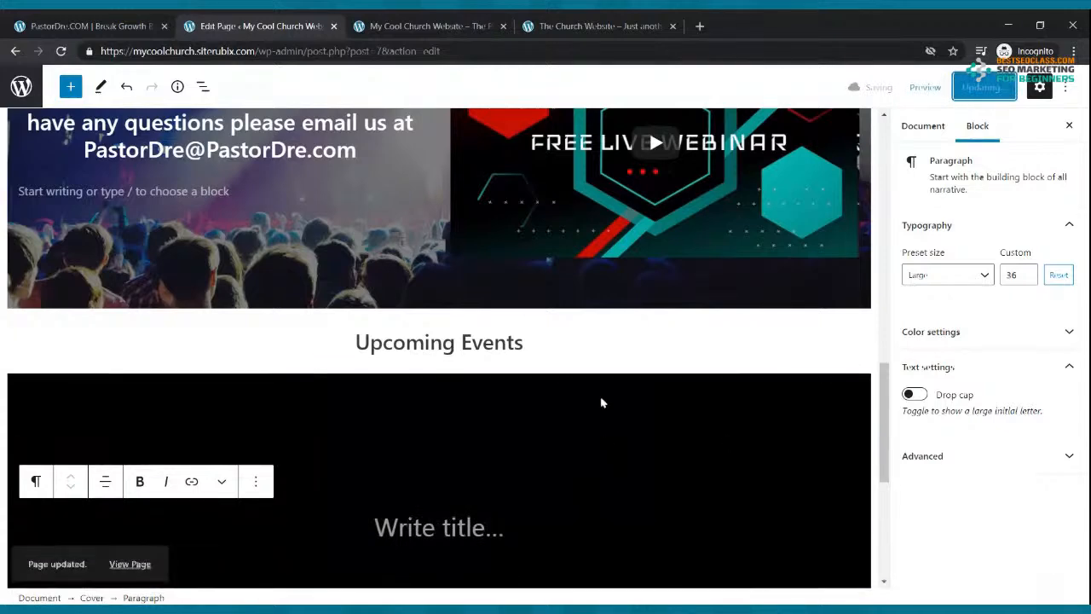
{"action": "scroll", "coordinate": [601, 403], "scroll_direction": "down", "scroll_amount": 1}
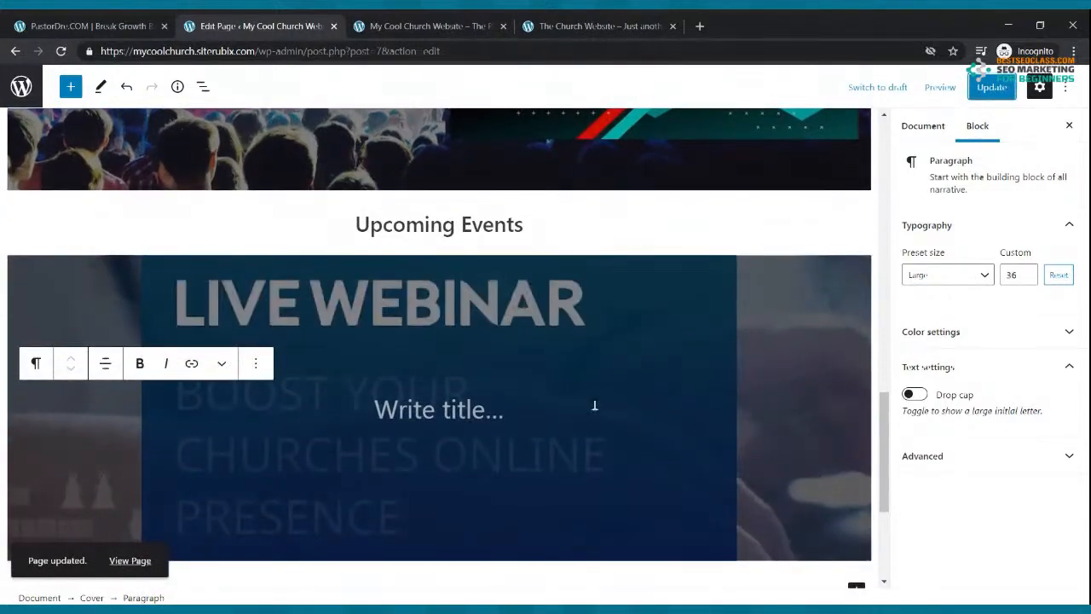
{"action": "scroll", "coordinate": [599, 403], "scroll_direction": "down", "scroll_amount": 1}
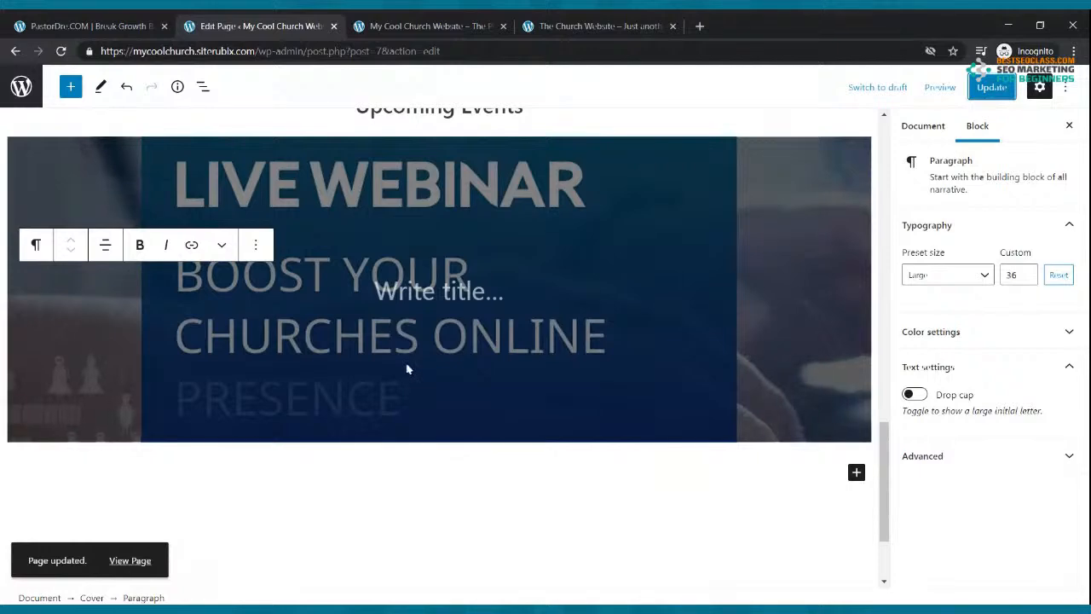
Step: Review the new Upcoming Events cover section on the live site
{"action": "left_click", "coordinate": [352, 28]}
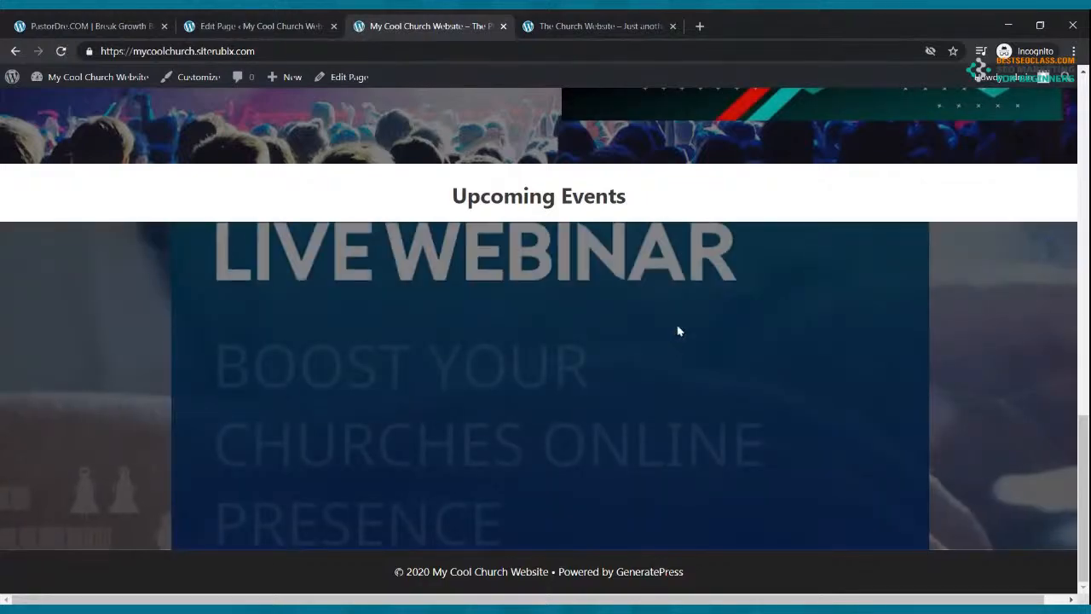
{"action": "scroll", "coordinate": [726, 381], "scroll_direction": "up", "scroll_amount": 4}
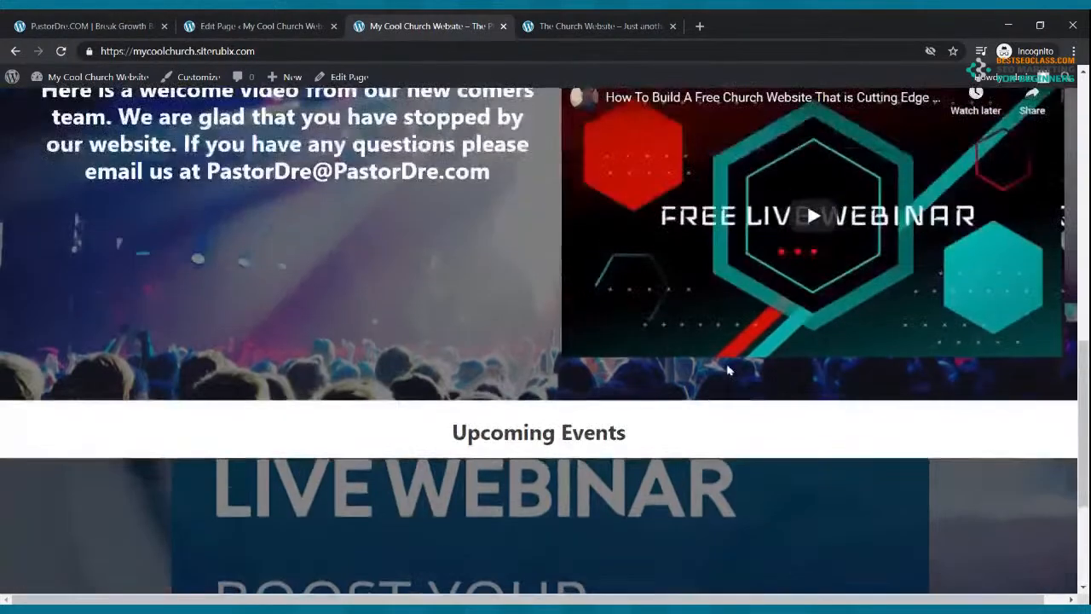
{"action": "scroll", "coordinate": [728, 371], "scroll_direction": "down", "scroll_amount": 4}
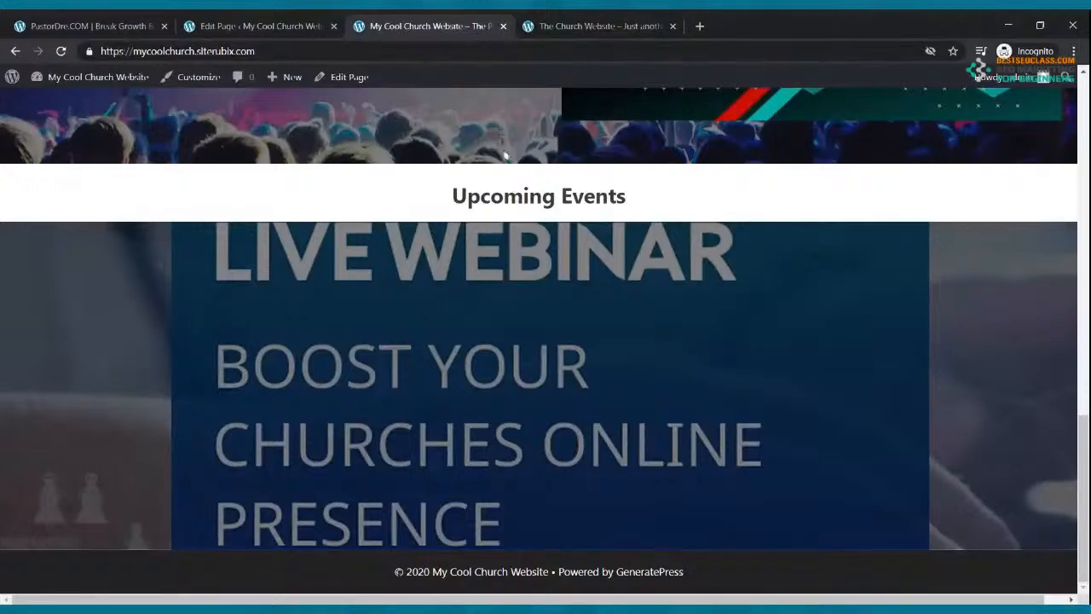
Step: Replace the Upcoming Events cover block's image with a newly uploaded image
{"action": "left_click", "coordinate": [198, 26]}
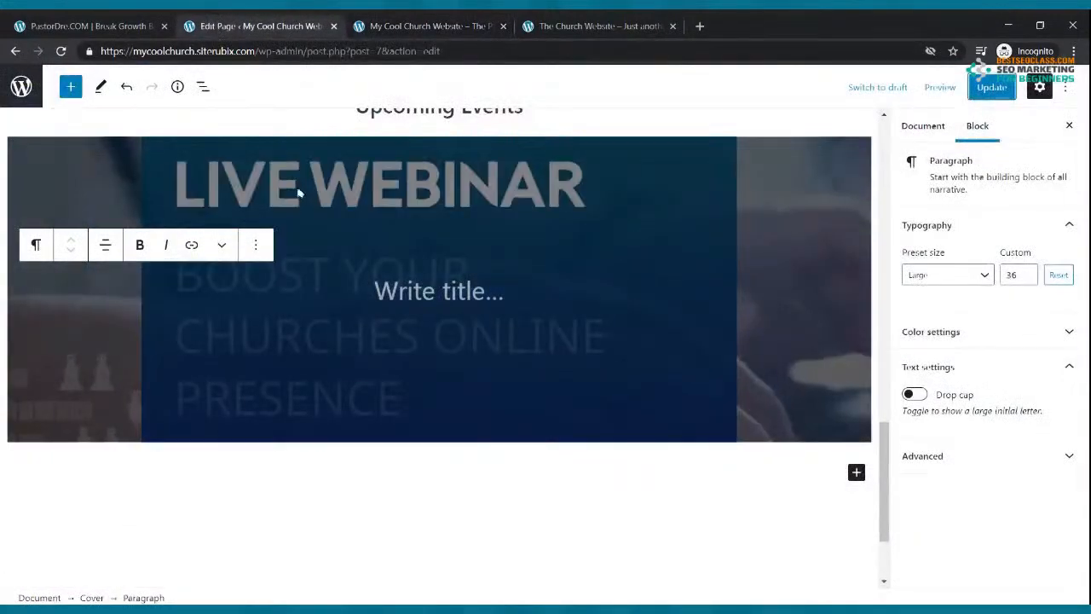
{"action": "left_click", "coordinate": [300, 193]}
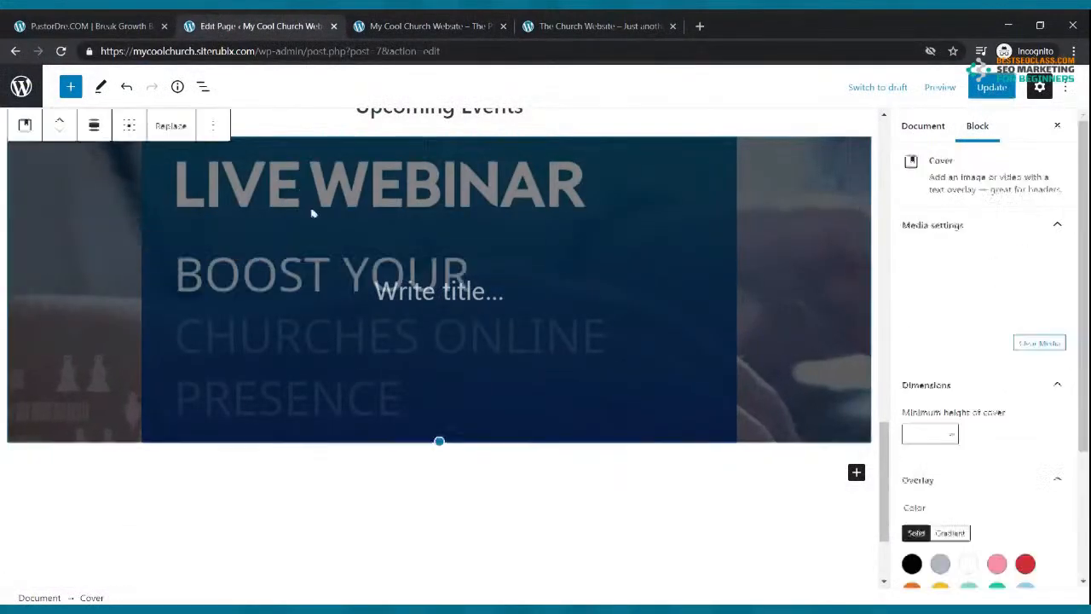
{"action": "left_click", "coordinate": [170, 125]}
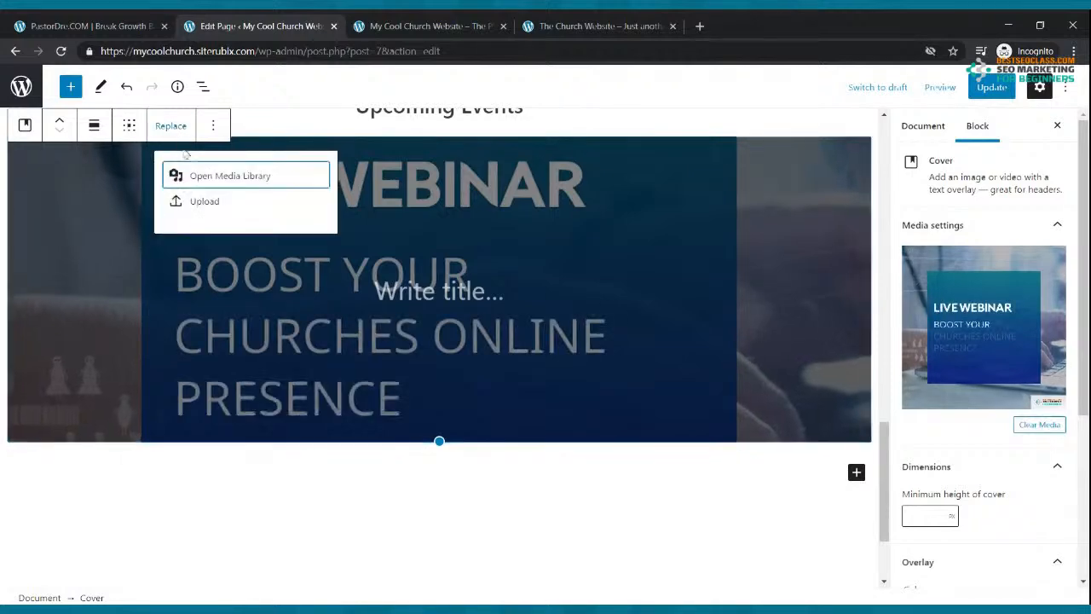
{"action": "left_click", "coordinate": [196, 203]}
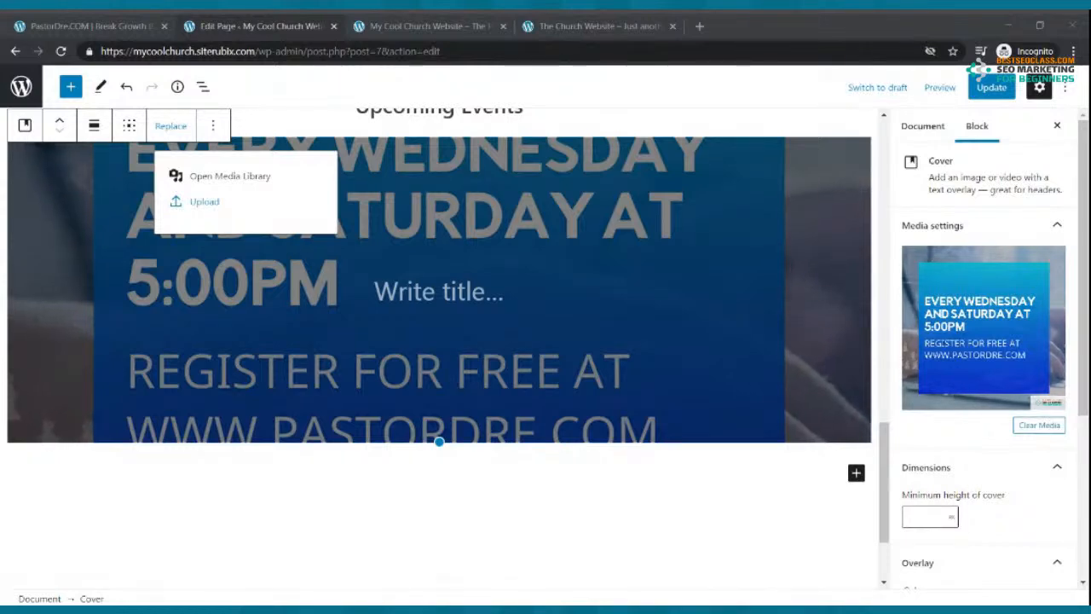
{"action": "left_click", "coordinate": [522, 280]}
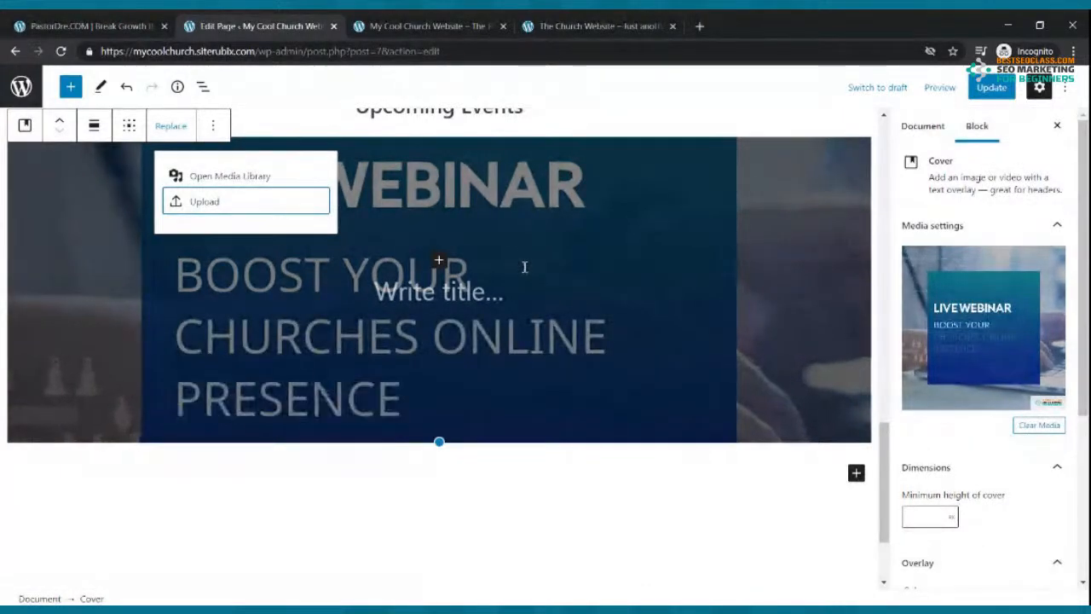
Step: Examine the example site's Upcoming Events section for comparison
{"action": "left_click", "coordinate": [580, 28]}
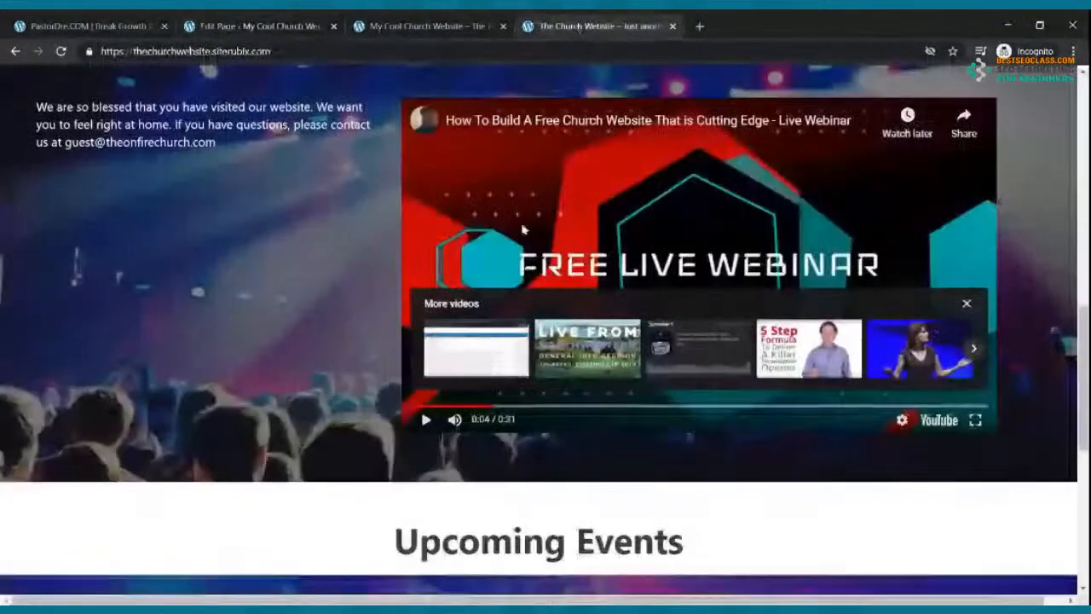
{"action": "scroll", "coordinate": [526, 231], "scroll_direction": "down", "scroll_amount": 5}
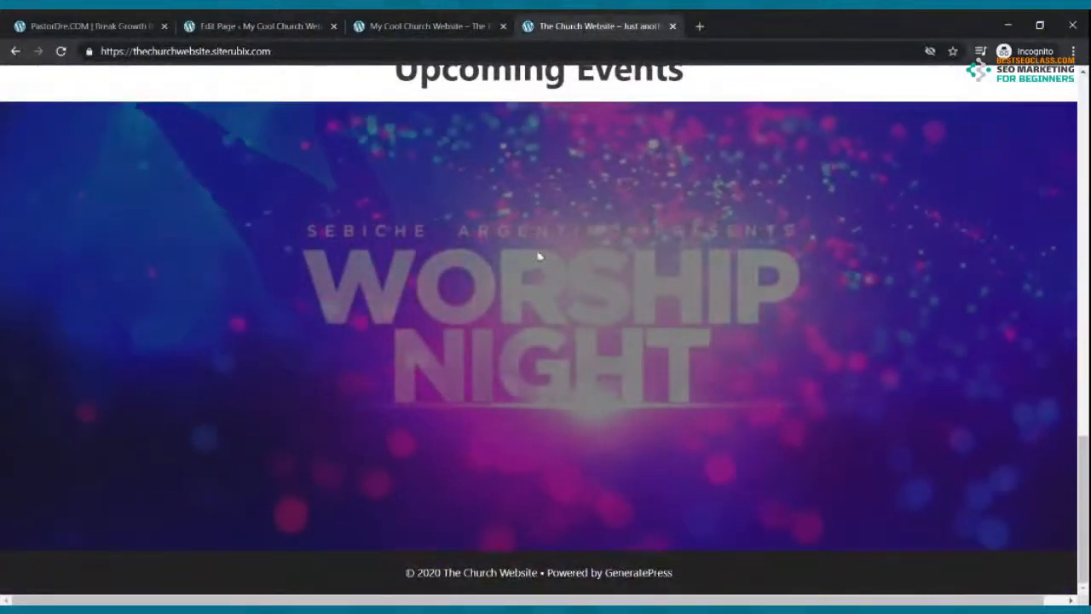
{"action": "scroll", "coordinate": [535, 241], "scroll_direction": "up", "scroll_amount": 10}
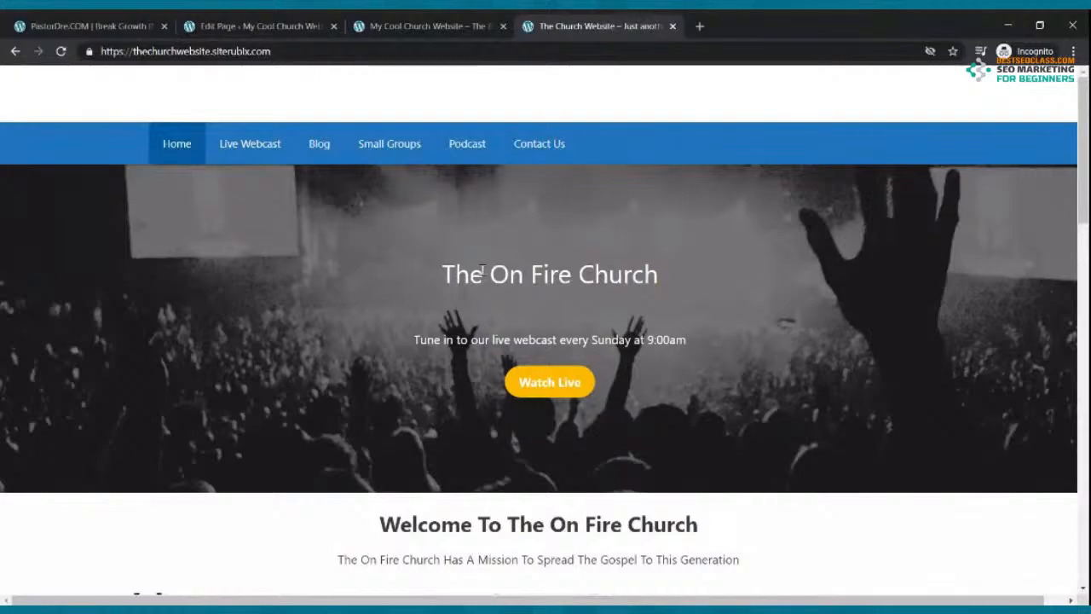
{"action": "scroll", "coordinate": [483, 273], "scroll_direction": "down", "scroll_amount": 8}
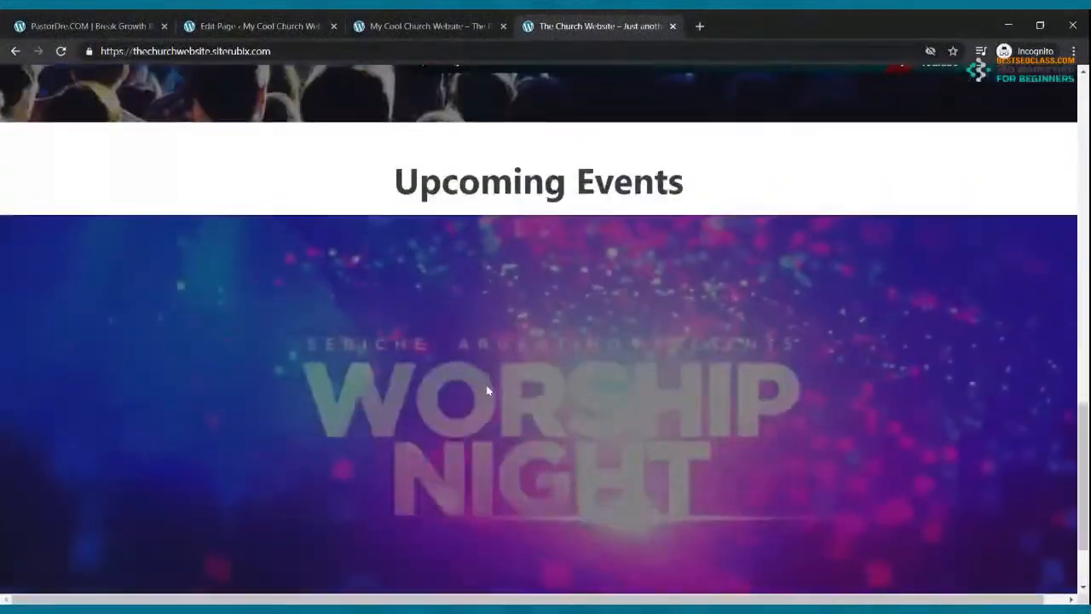
{"action": "scroll", "coordinate": [487, 390], "scroll_direction": "up", "scroll_amount": 4}
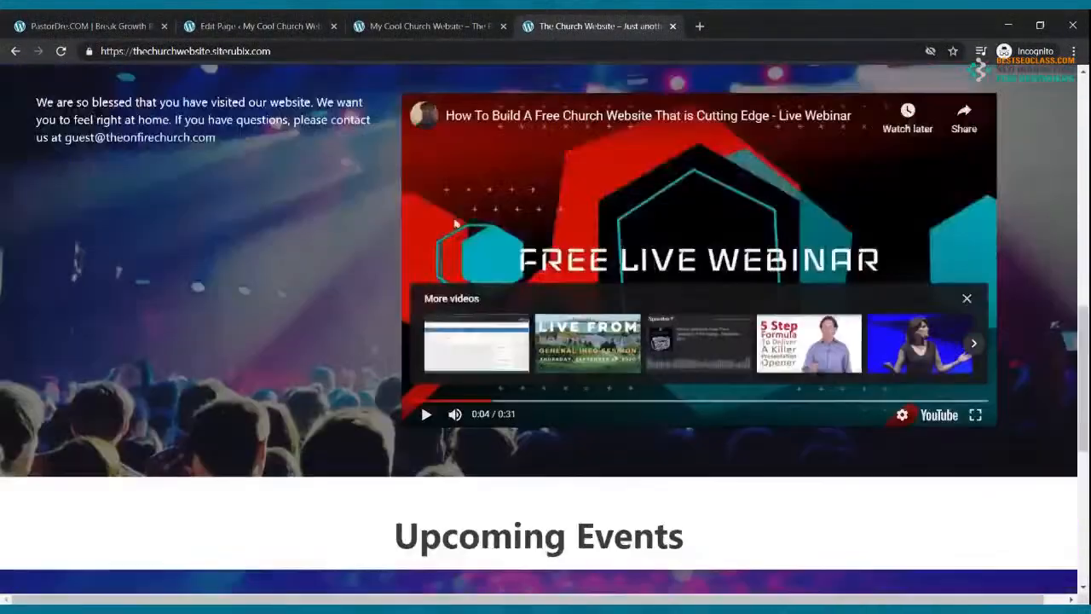
Step: Update the page to save the replaced cover image
{"action": "left_click", "coordinate": [304, 20]}
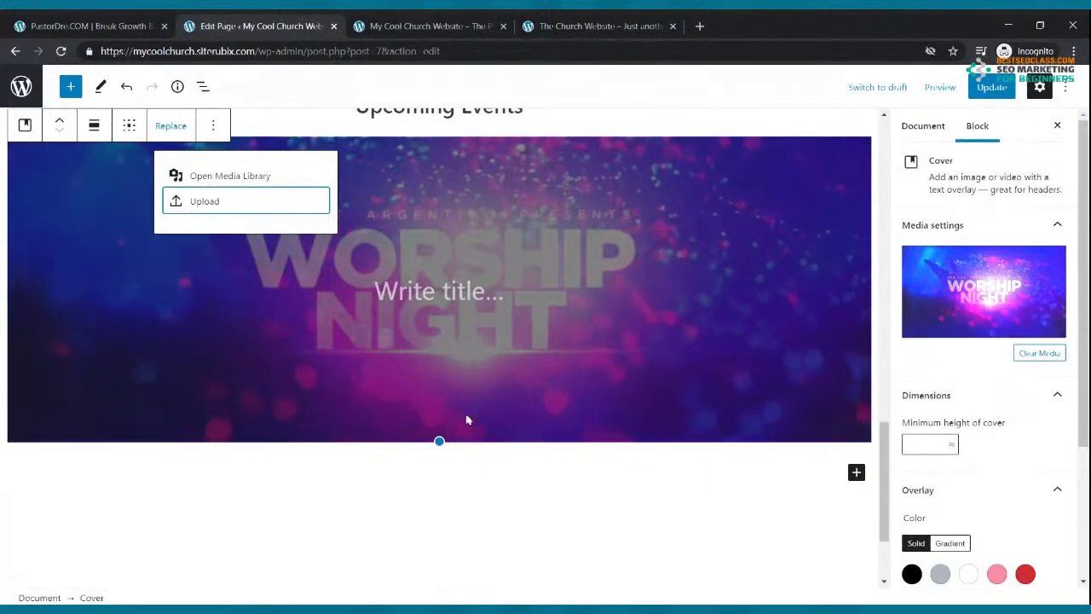
{"action": "scroll", "coordinate": [467, 420], "scroll_direction": "up", "scroll_amount": 3}
{"action": "scroll", "coordinate": [465, 415], "scroll_direction": "down", "scroll_amount": 3}
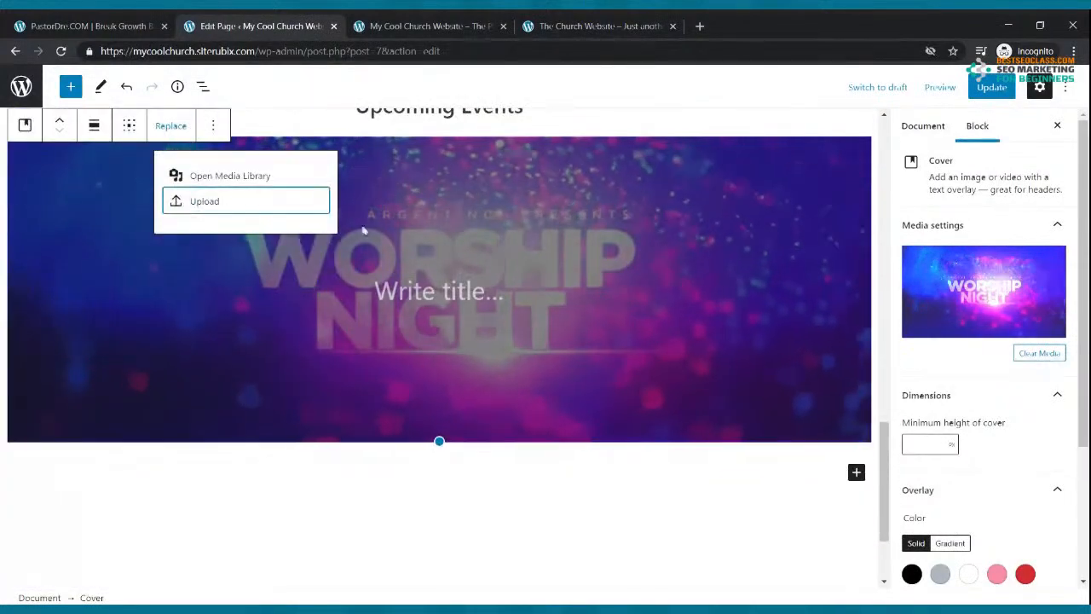
{"action": "left_click", "coordinate": [990, 88]}
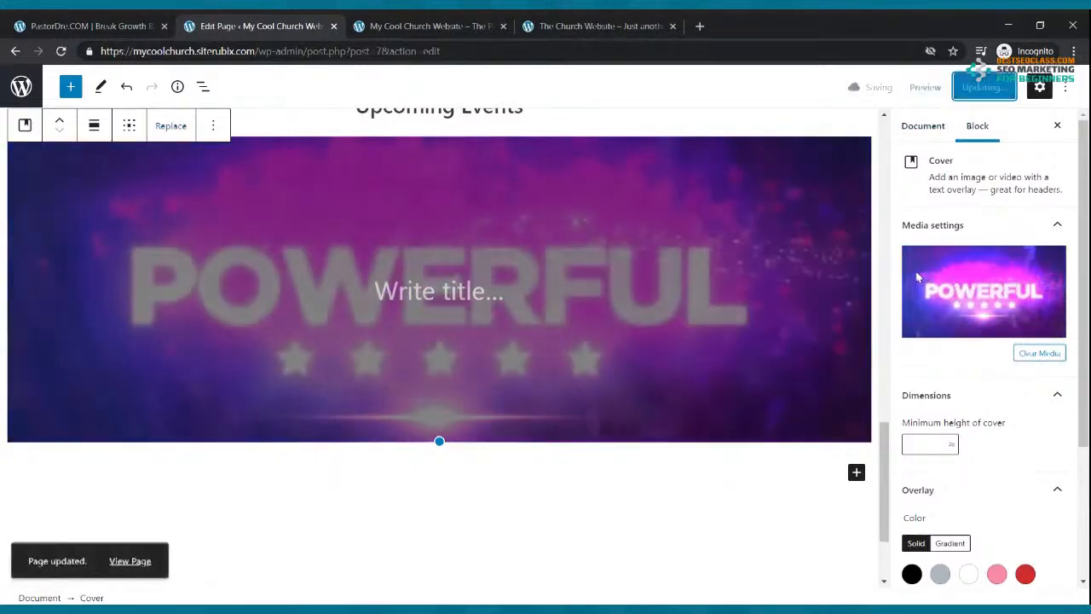
Step: Reload the live site and review the Upcoming Events cover section
{"action": "left_click", "coordinate": [366, 26]}
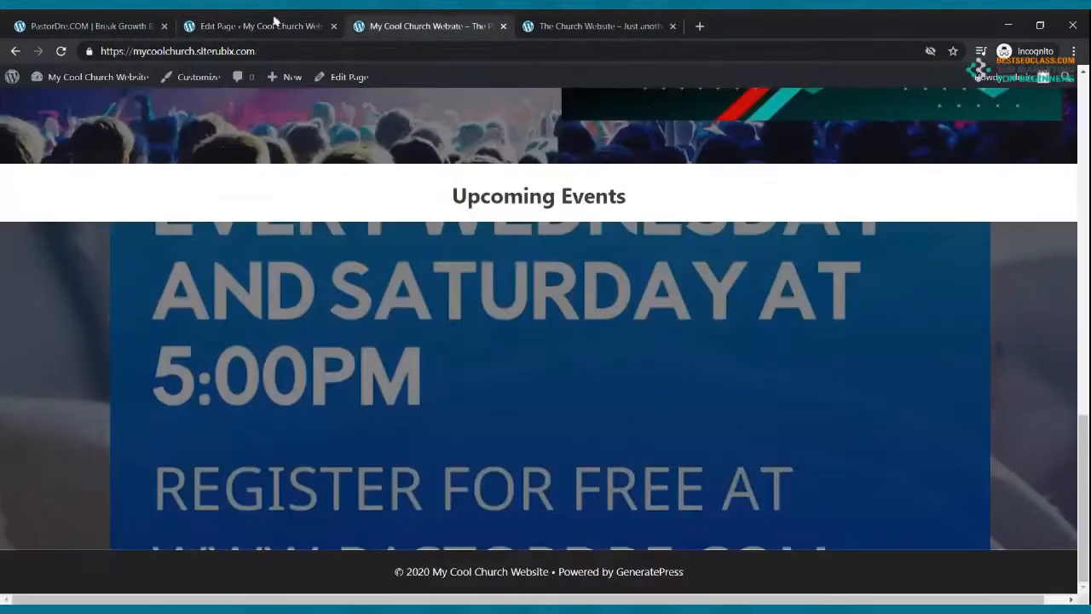
{"action": "left_click", "coordinate": [64, 52]}
{"action": "scroll", "coordinate": [277, 258], "scroll_direction": "up", "scroll_amount": 3}
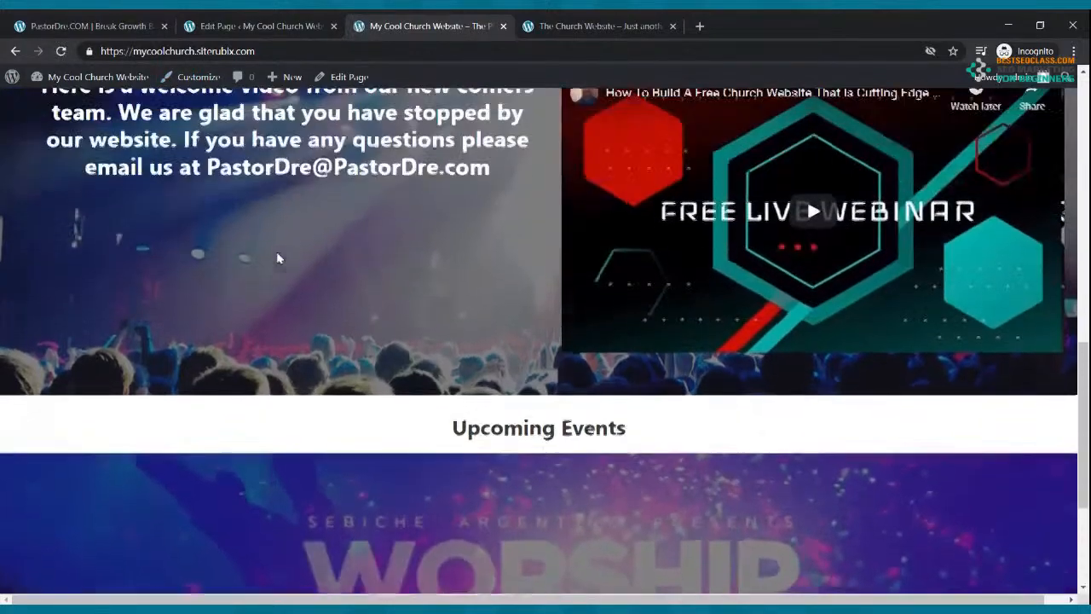
{"action": "scroll", "coordinate": [278, 259], "scroll_direction": "up", "scroll_amount": 3}
{"action": "scroll", "coordinate": [282, 254], "scroll_direction": "down", "scroll_amount": 4}
{"action": "scroll", "coordinate": [539, 423], "scroll_direction": "down", "scroll_amount": 2}
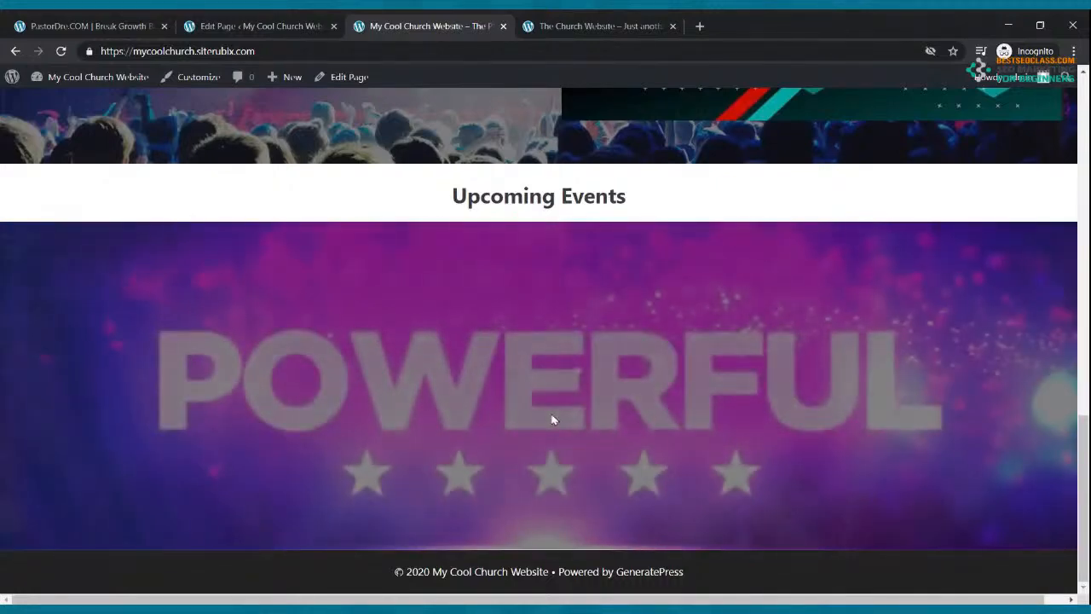
{"action": "scroll", "coordinate": [582, 428], "scroll_direction": "up", "scroll_amount": 3}
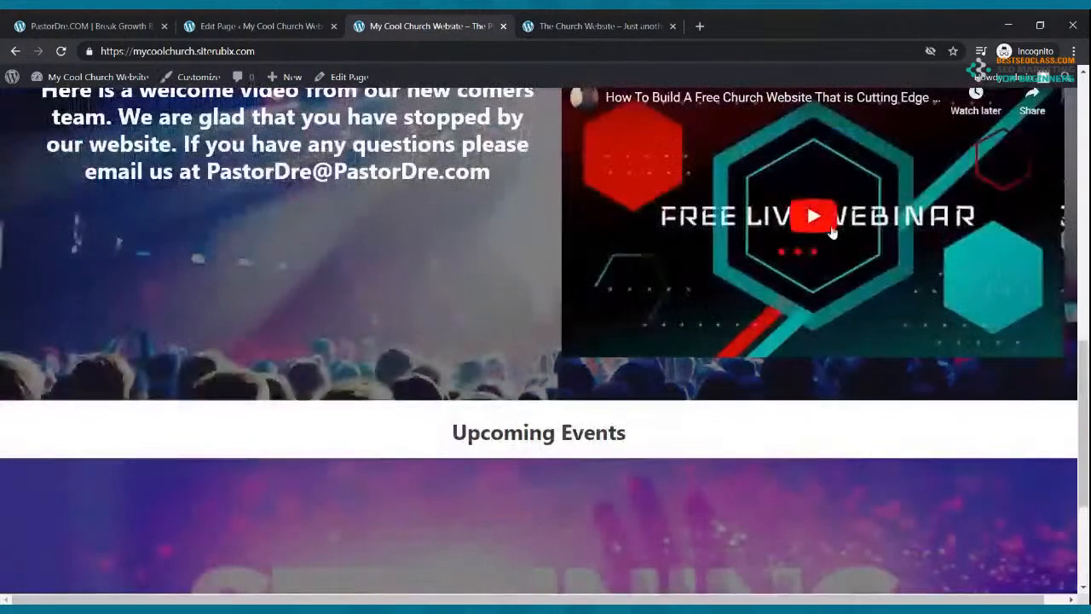
{"action": "scroll", "coordinate": [682, 431], "scroll_direction": "down", "scroll_amount": 3}
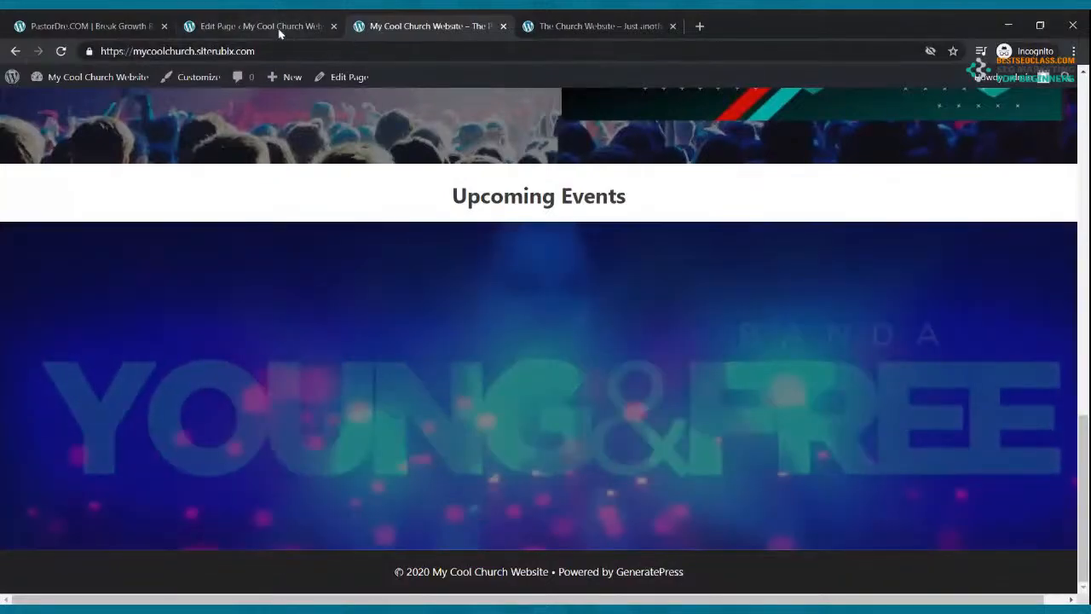
Step: Move the events cover block up to the top of the Home page, above The Cool Church cover
{"action": "left_click", "coordinate": [278, 28]}
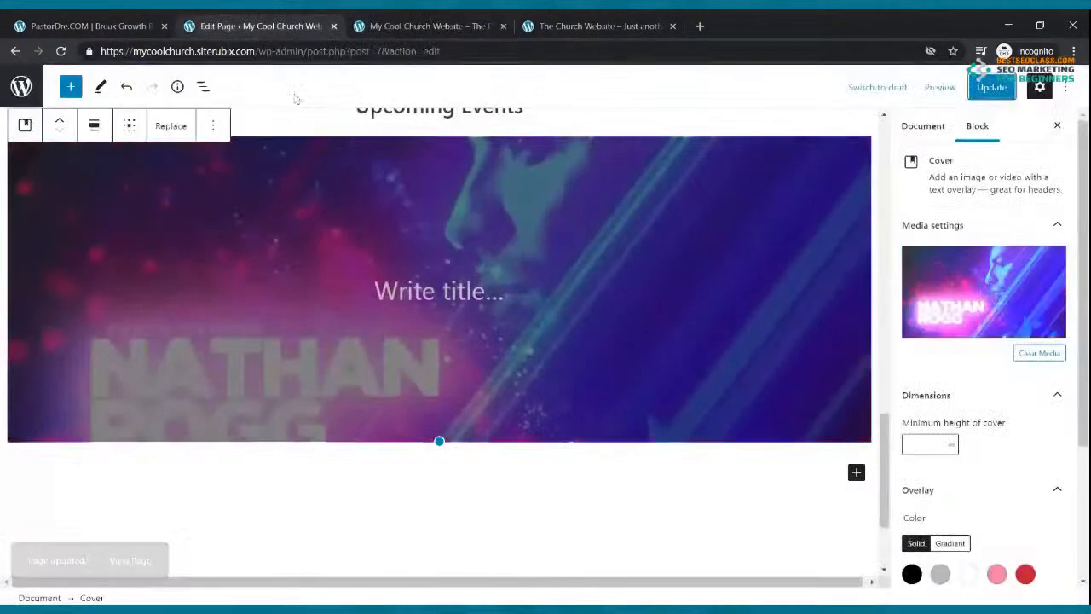
{"action": "scroll", "coordinate": [435, 314], "scroll_direction": "up", "scroll_amount": 2}
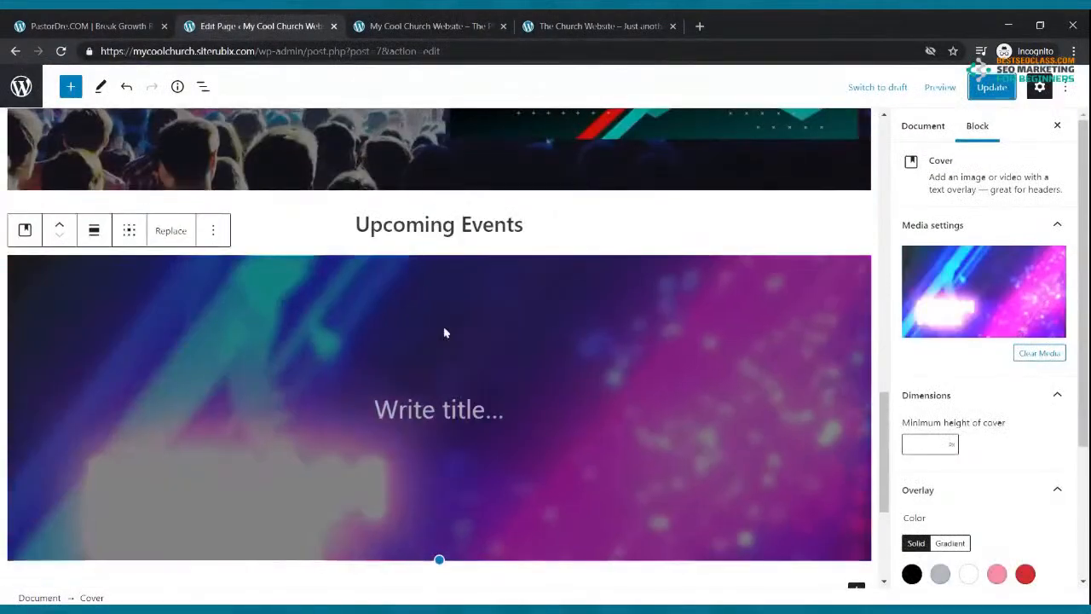
{"action": "scroll", "coordinate": [441, 329], "scroll_direction": "up", "scroll_amount": 2}
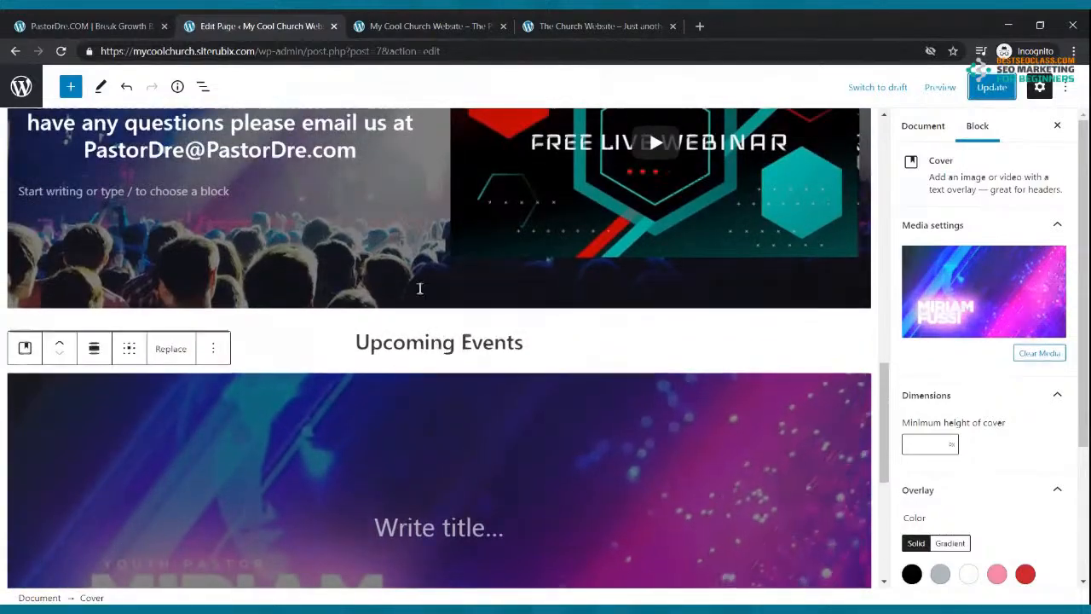
{"action": "scroll", "coordinate": [420, 288], "scroll_direction": "up", "scroll_amount": 15}
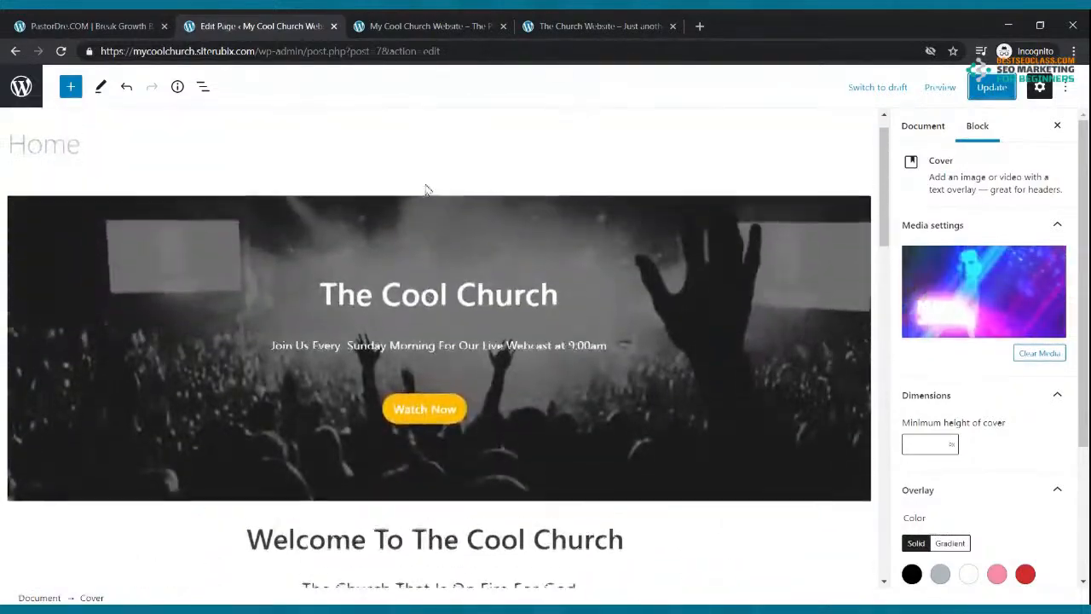
{"action": "scroll", "coordinate": [427, 189], "scroll_direction": "down", "scroll_amount": 17}
{"action": "scroll", "coordinate": [182, 247], "scroll_direction": "up", "scroll_amount": 4}
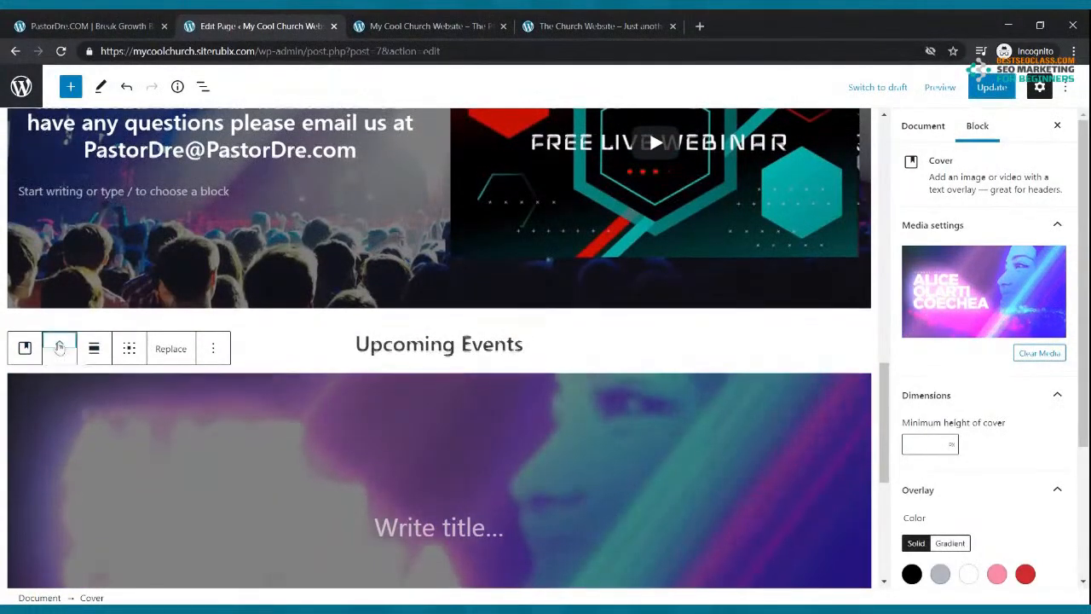
{"action": "left_click", "coordinate": [59, 344]}
{"action": "left_click", "coordinate": [60, 346]}
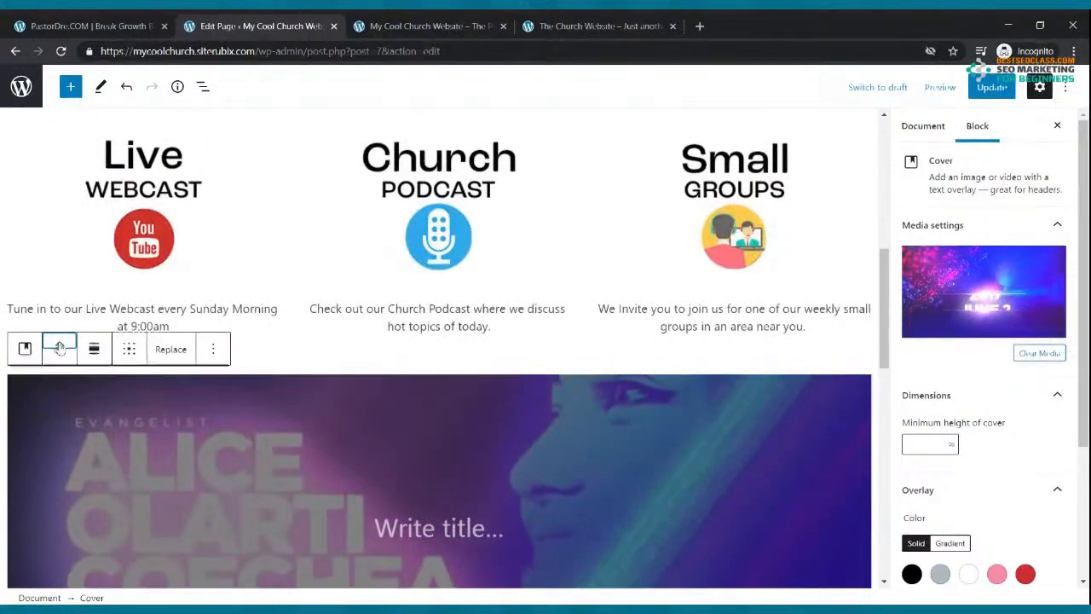
{"action": "left_click", "coordinate": [59, 347]}
{"action": "left_click", "coordinate": [59, 347]}
{"action": "left_click", "coordinate": [60, 347]}
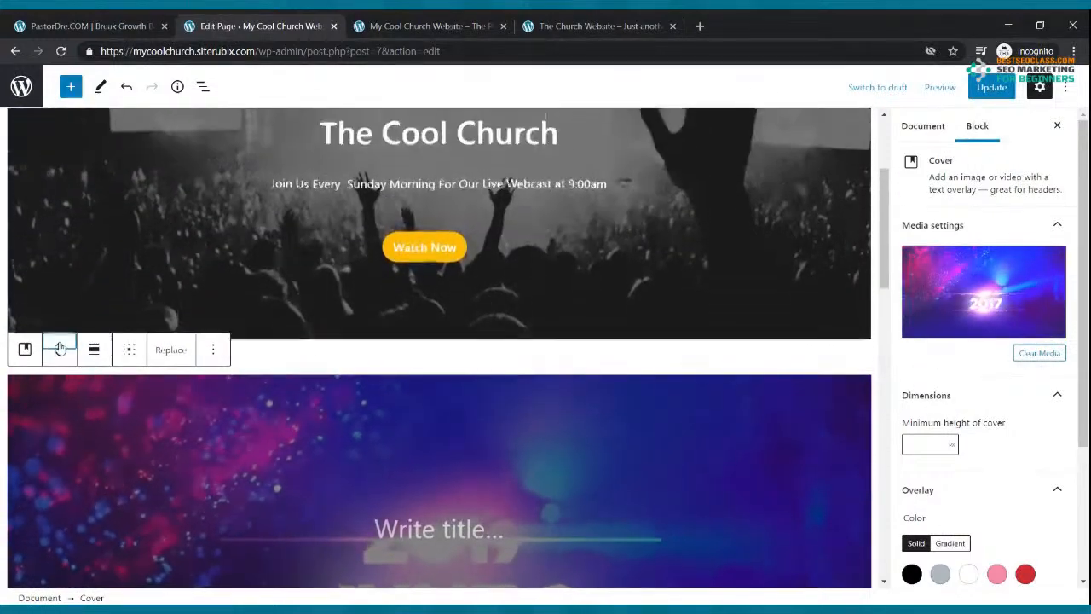
{"action": "left_click", "coordinate": [60, 347]}
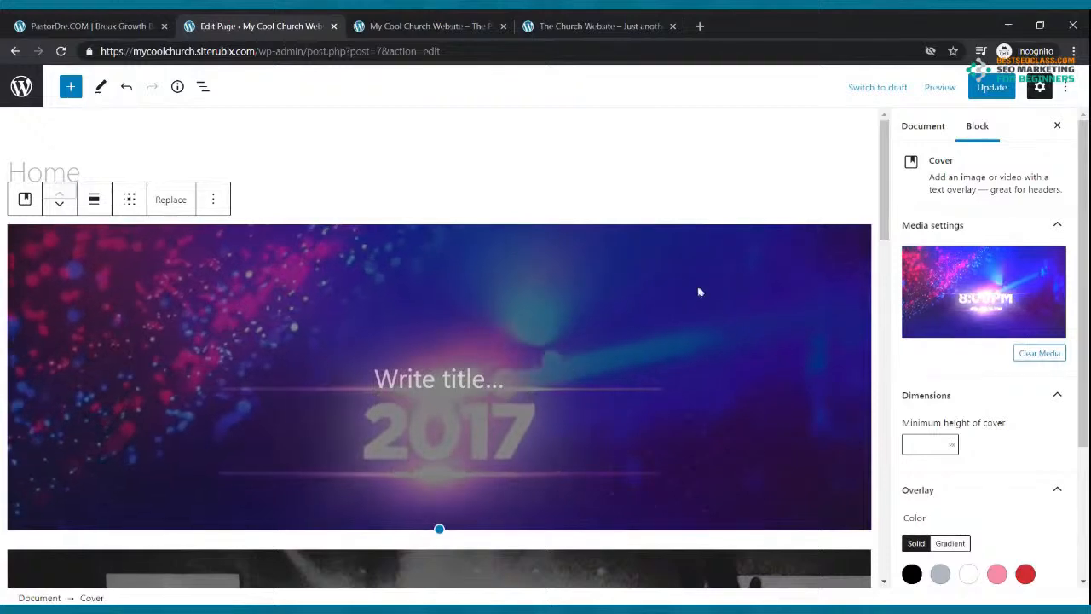
Step: Update the page and reload the live site to check the cover at the top
{"action": "left_click", "coordinate": [991, 87]}
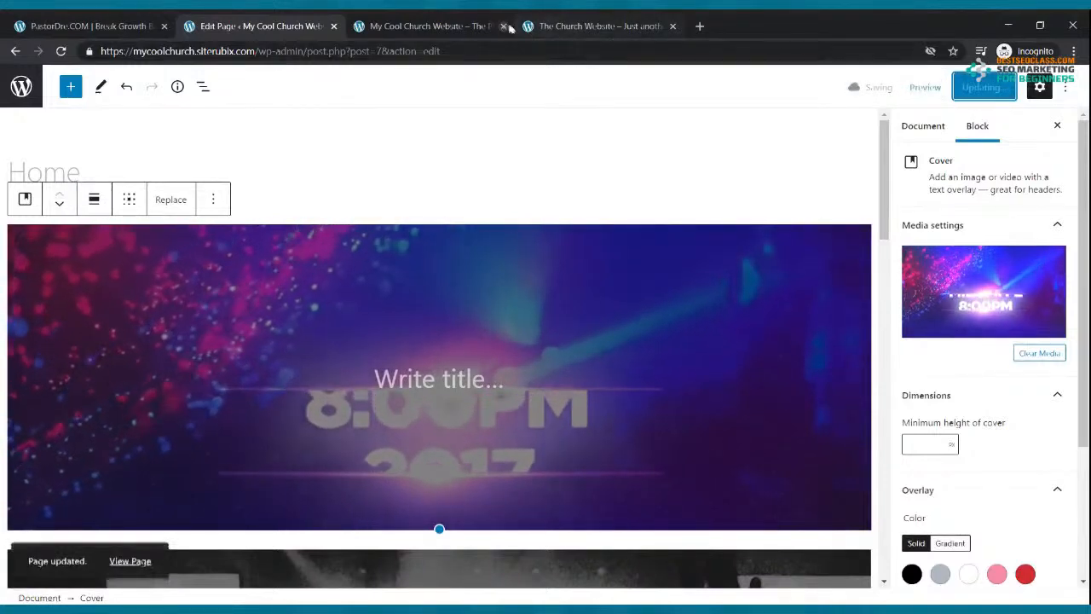
{"action": "left_click", "coordinate": [426, 26]}
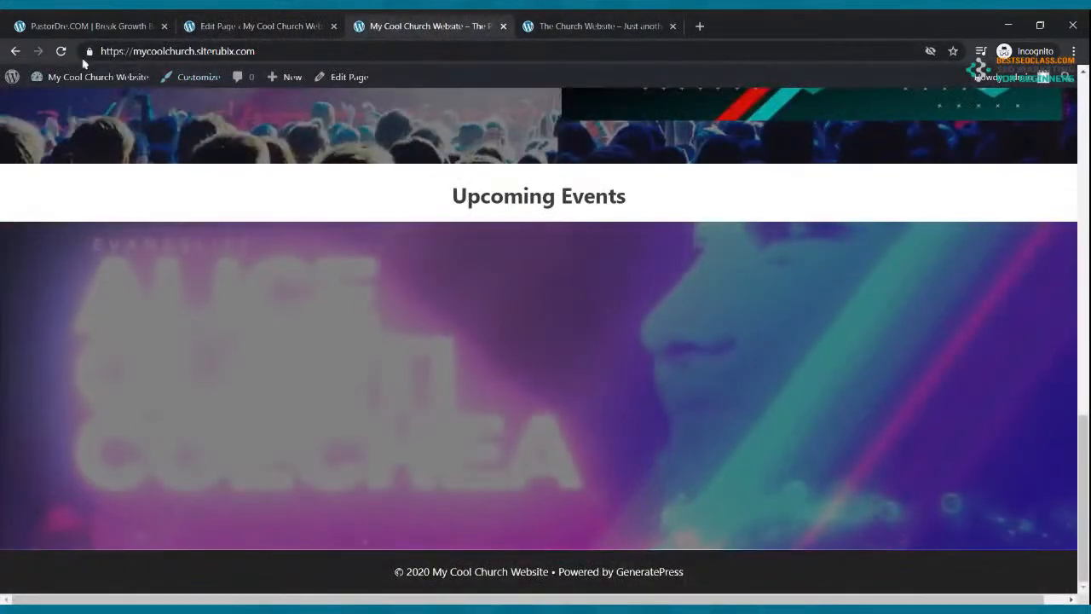
{"action": "left_click", "coordinate": [61, 51]}
{"action": "scroll", "coordinate": [362, 362], "scroll_direction": "up", "scroll_amount": 3}
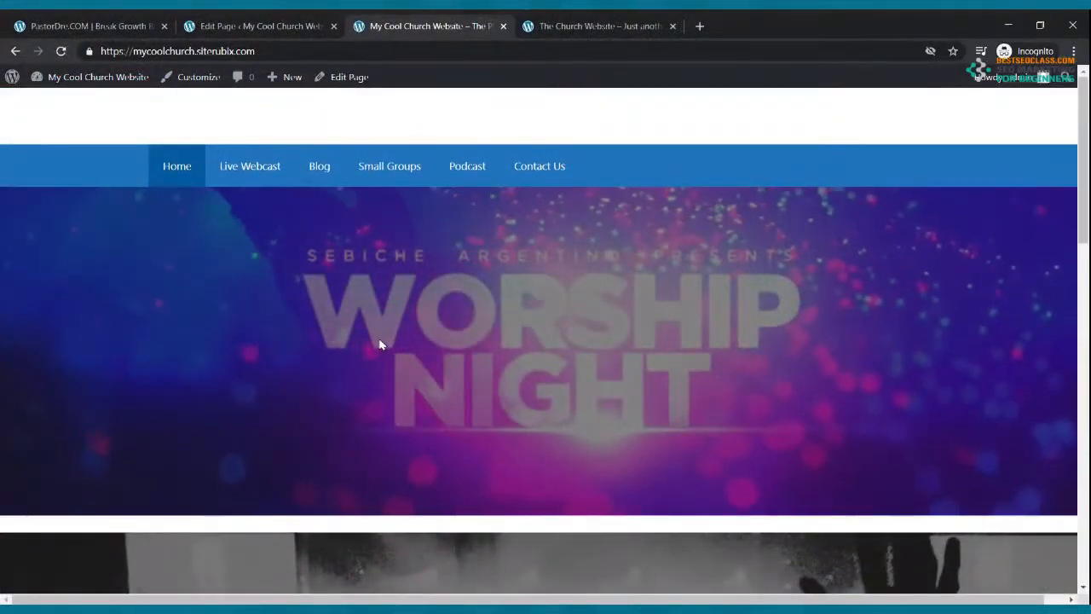
Step: Move the events cover block back down below The Cool Church cover and update the page
{"action": "scroll", "coordinate": [381, 344], "scroll_direction": "down", "scroll_amount": 8}
{"action": "scroll", "coordinate": [381, 345], "scroll_direction": "up", "scroll_amount": 8}
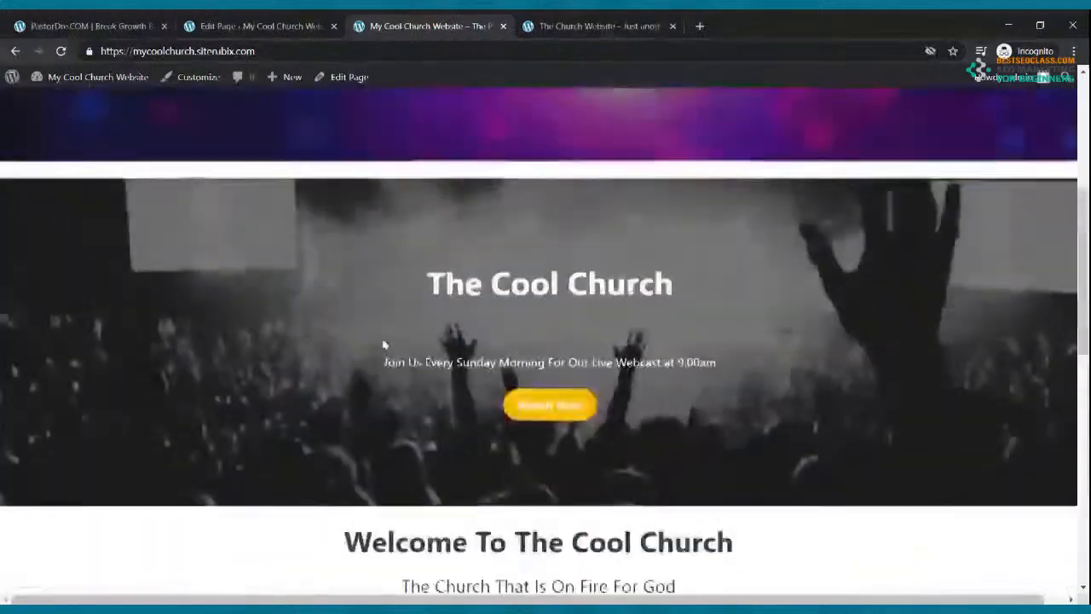
{"action": "left_click", "coordinate": [274, 25]}
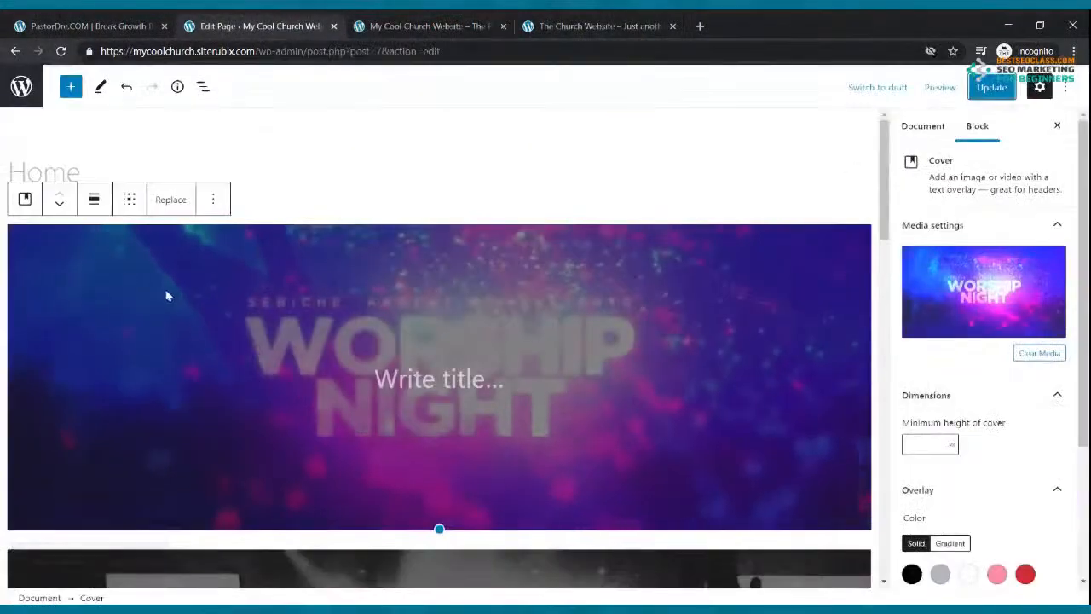
{"action": "left_click", "coordinate": [64, 210]}
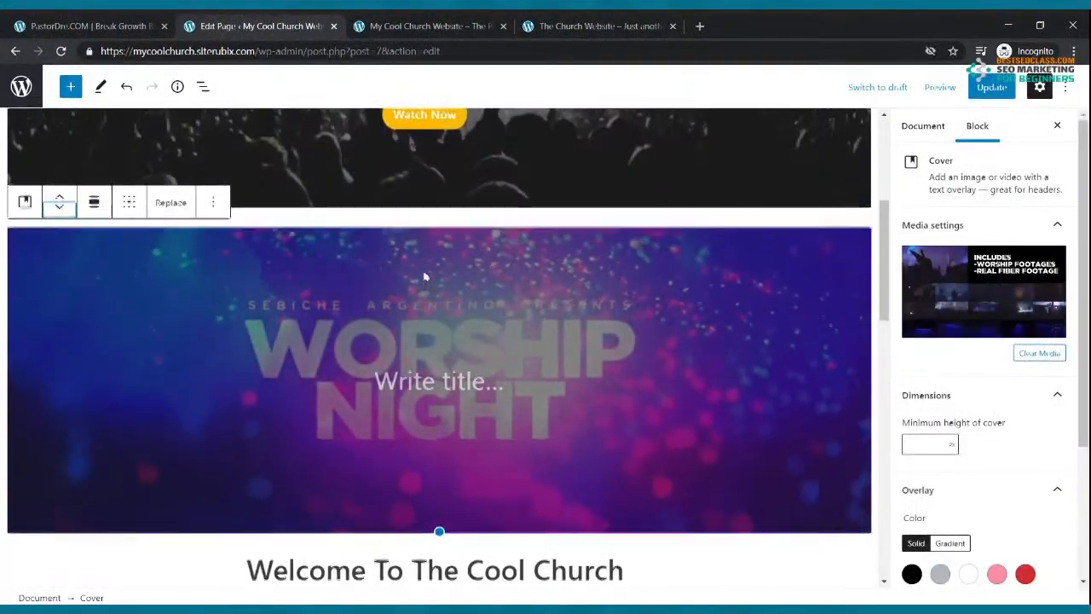
{"action": "scroll", "coordinate": [421, 247], "scroll_direction": "up", "scroll_amount": 4}
{"action": "left_click", "coordinate": [992, 87]}
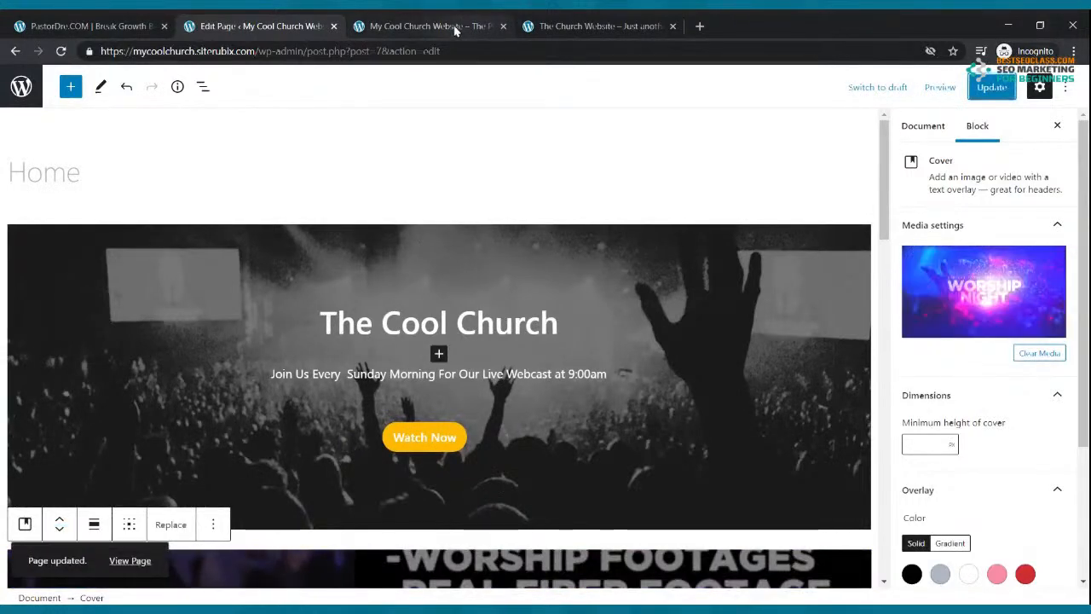
Step: Reload the live site and check the order of the top Home page sections
{"action": "left_click", "coordinate": [456, 26]}
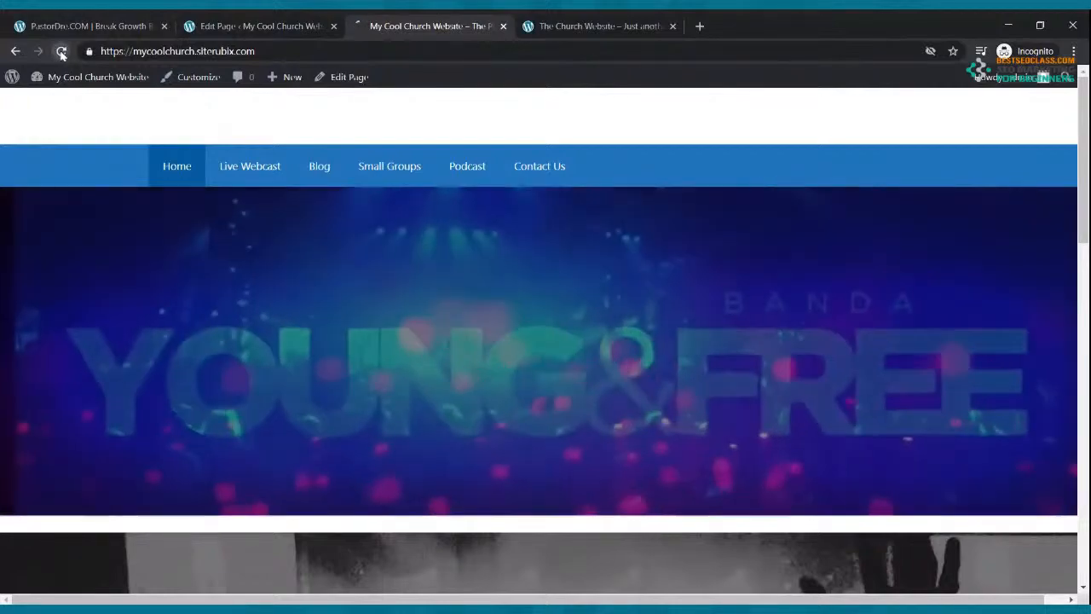
{"action": "left_click", "coordinate": [62, 51]}
{"action": "scroll", "coordinate": [240, 288], "scroll_direction": "down", "scroll_amount": 5}
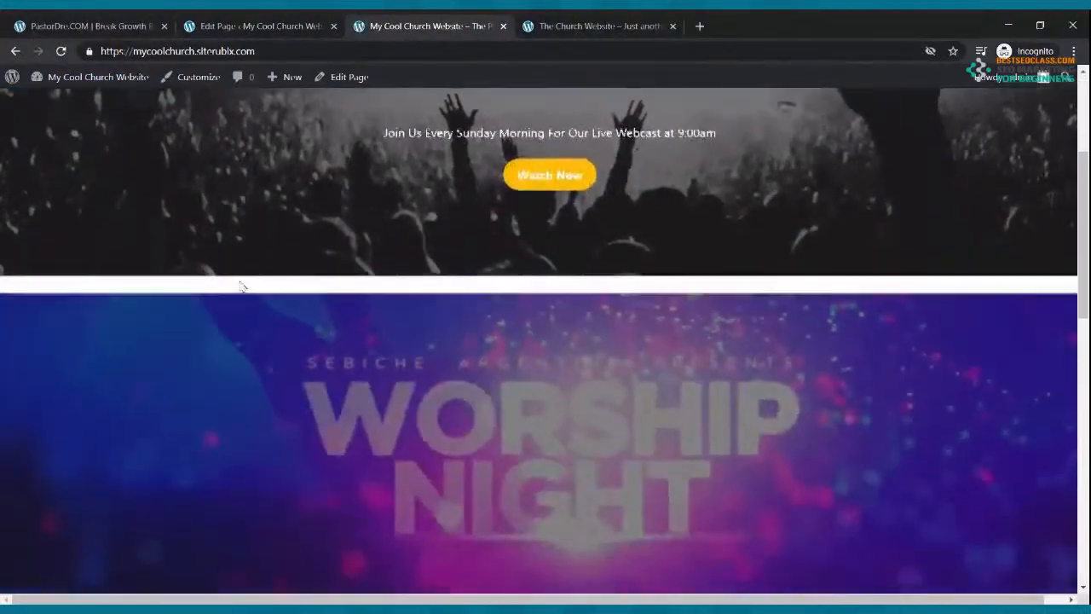
{"action": "scroll", "coordinate": [241, 285], "scroll_direction": "up", "scroll_amount": 1}
{"action": "scroll", "coordinate": [241, 284], "scroll_direction": "up", "scroll_amount": 4}
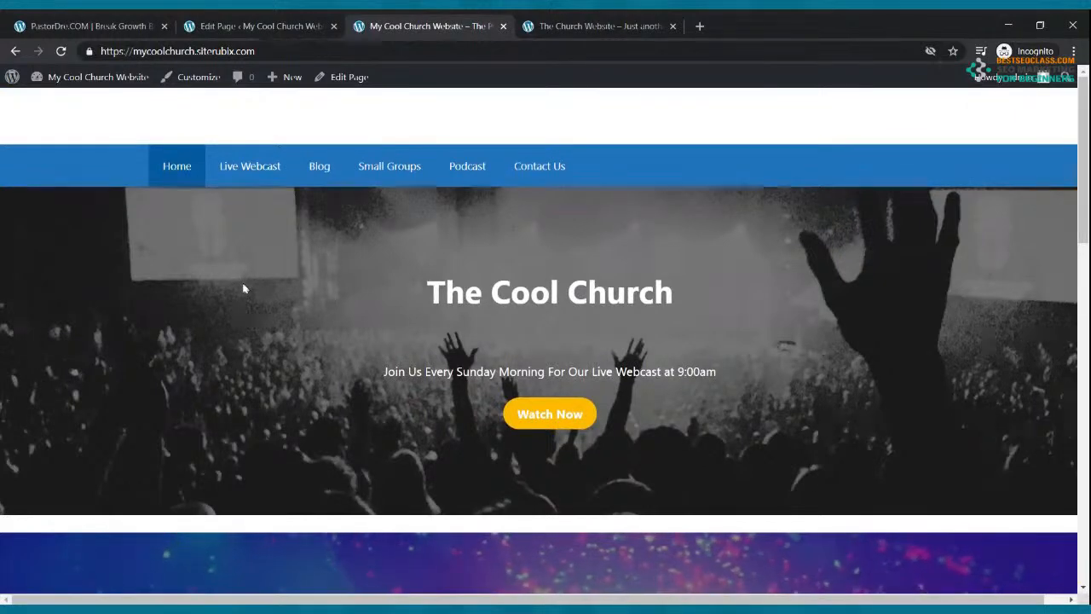
Step: Move the events cover block down past the welcome and video sections, then update the page
{"action": "left_click", "coordinate": [242, 26]}
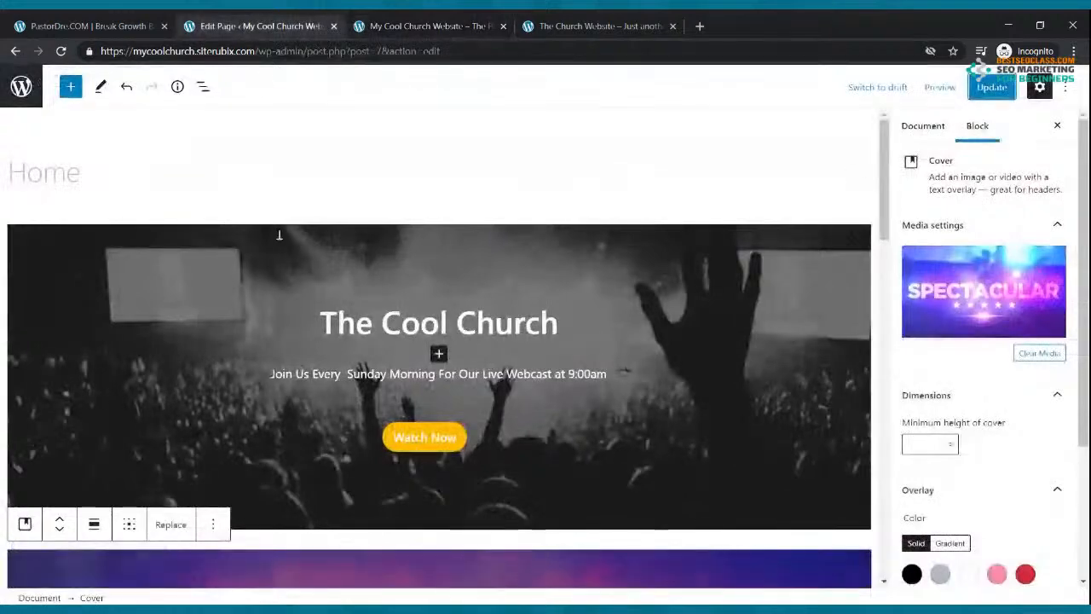
{"action": "scroll", "coordinate": [298, 282], "scroll_direction": "down", "scroll_amount": 3}
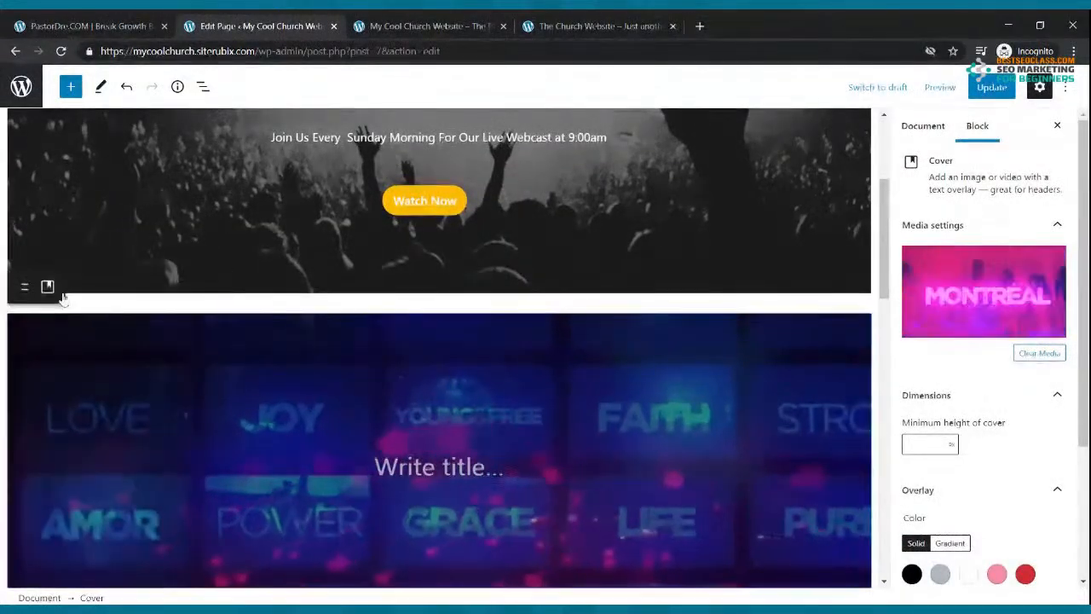
{"action": "left_click", "coordinate": [59, 294]}
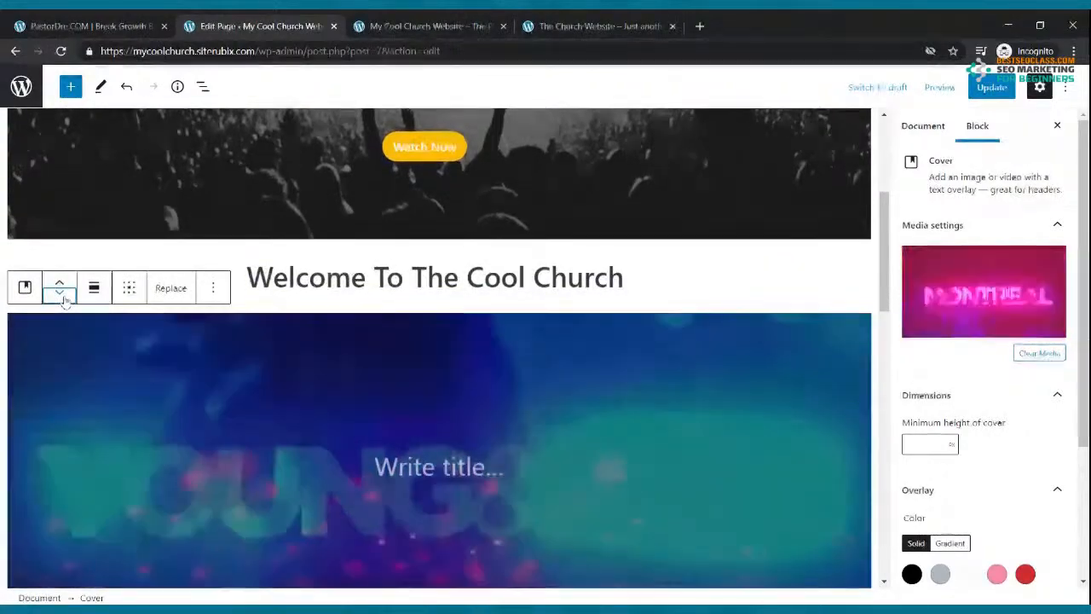
{"action": "left_click", "coordinate": [59, 294]}
{"action": "left_click", "coordinate": [60, 294]}
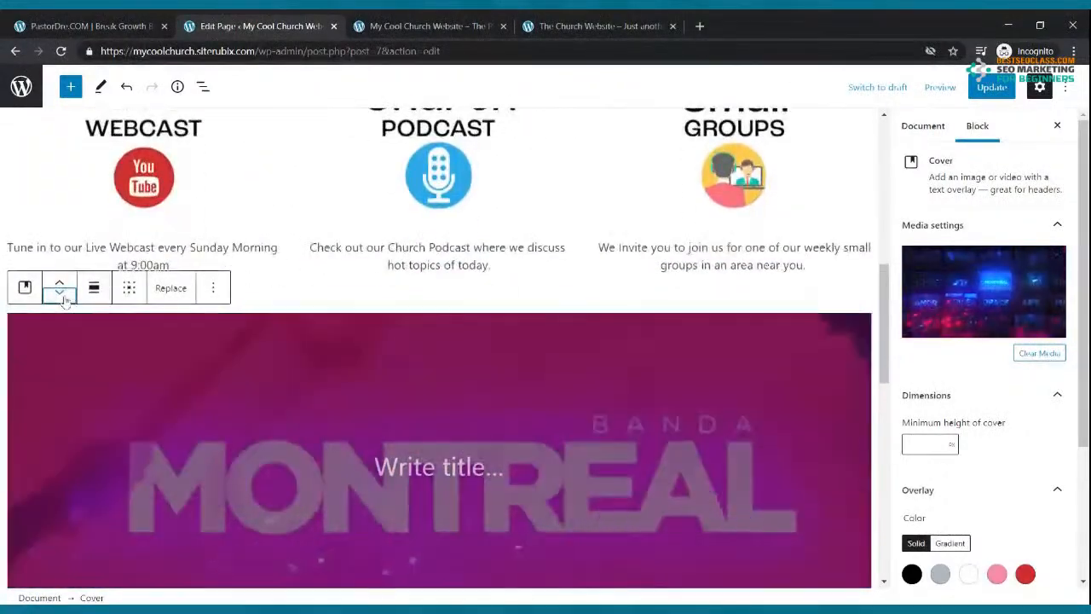
{"action": "left_click", "coordinate": [59, 294]}
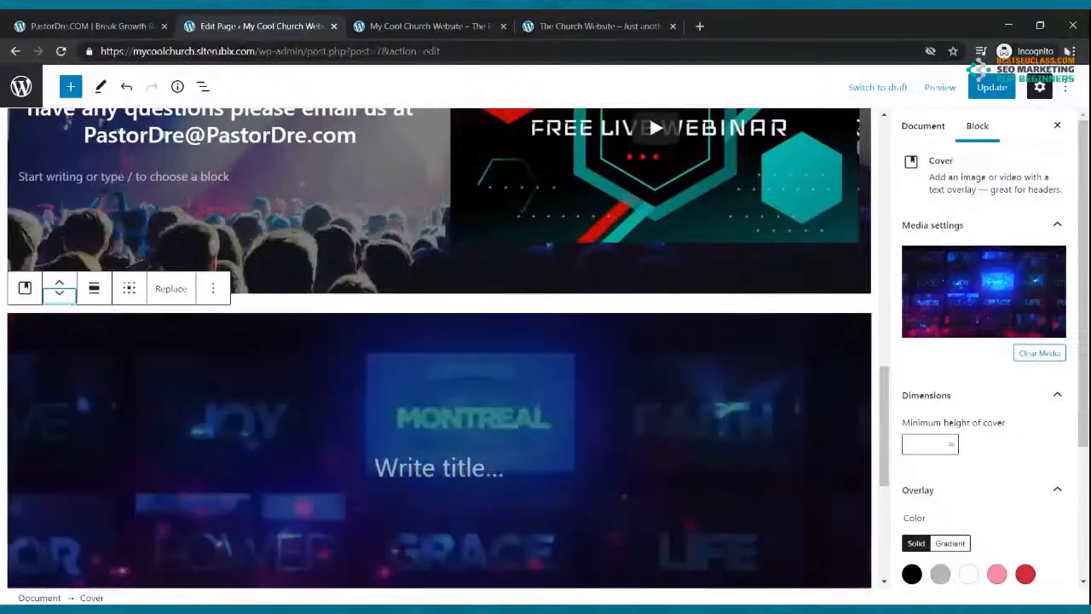
{"action": "left_click", "coordinate": [992, 87]}
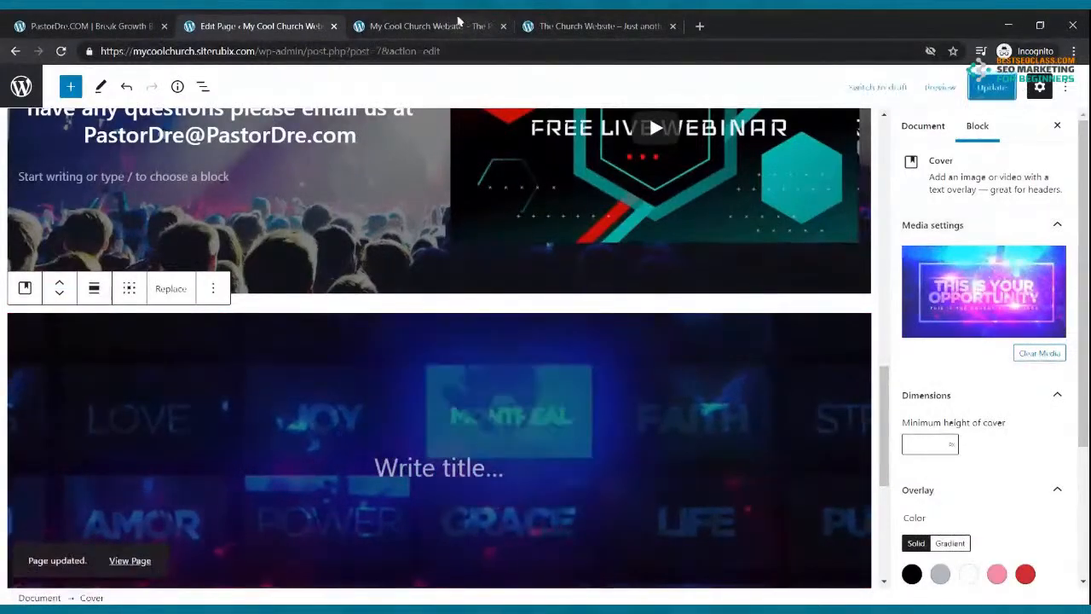
Step: Reload the live site and review where the events cover sits near Upcoming Events
{"action": "left_click", "coordinate": [461, 23]}
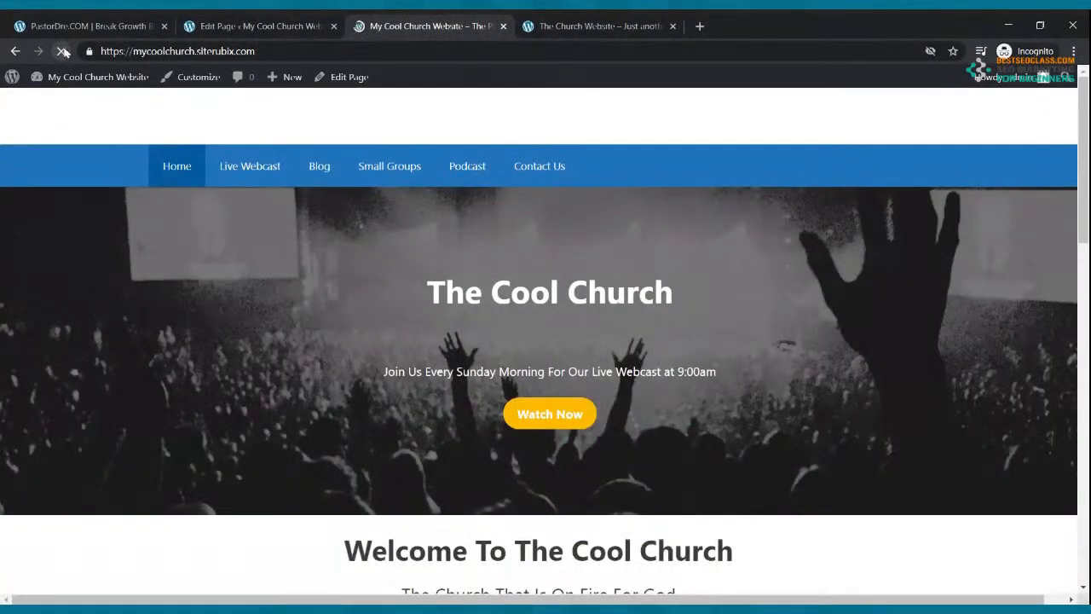
{"action": "scroll", "coordinate": [245, 138], "scroll_direction": "down", "scroll_amount": 1}
{"action": "scroll", "coordinate": [247, 139], "scroll_direction": "down", "scroll_amount": 12}
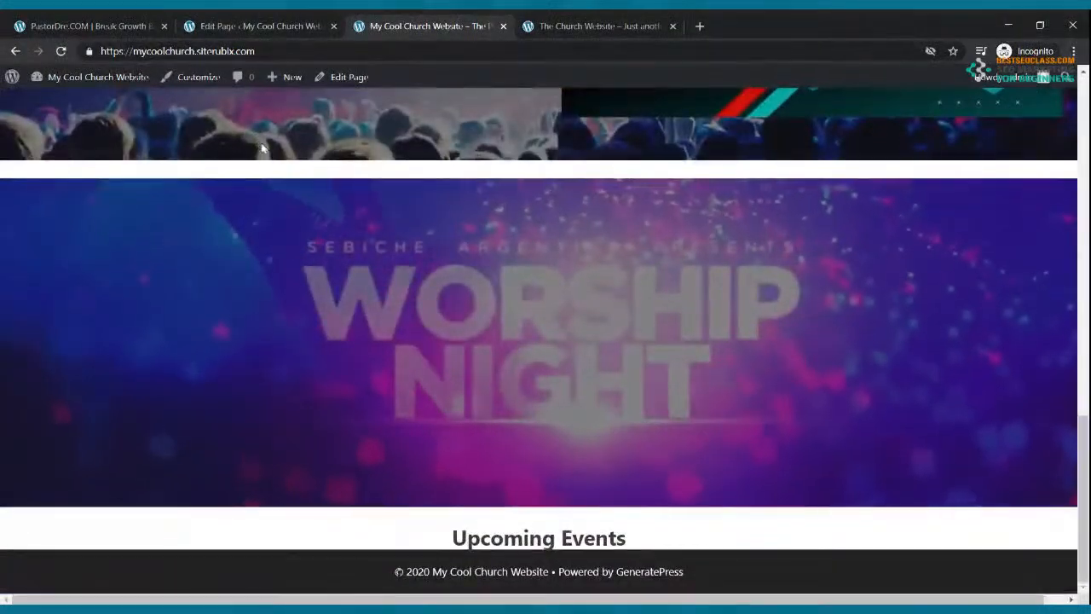
{"action": "scroll", "coordinate": [261, 146], "scroll_direction": "up", "scroll_amount": 1}
{"action": "scroll", "coordinate": [458, 451], "scroll_direction": "down", "scroll_amount": 1}
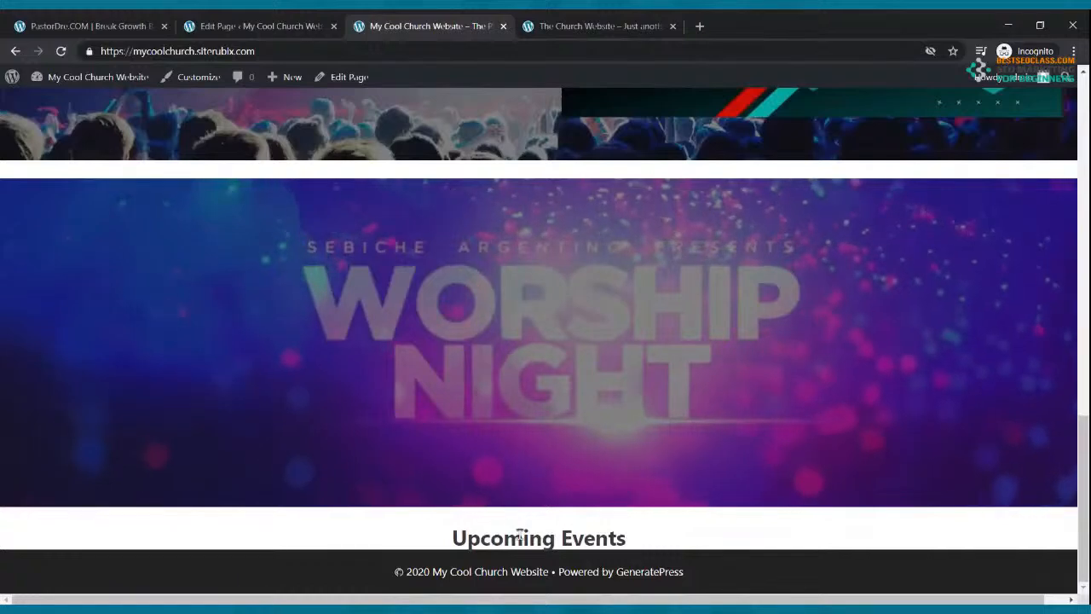
Step: Move the events cover block below the Upcoming Events heading and update the page
{"action": "left_click", "coordinate": [236, 24]}
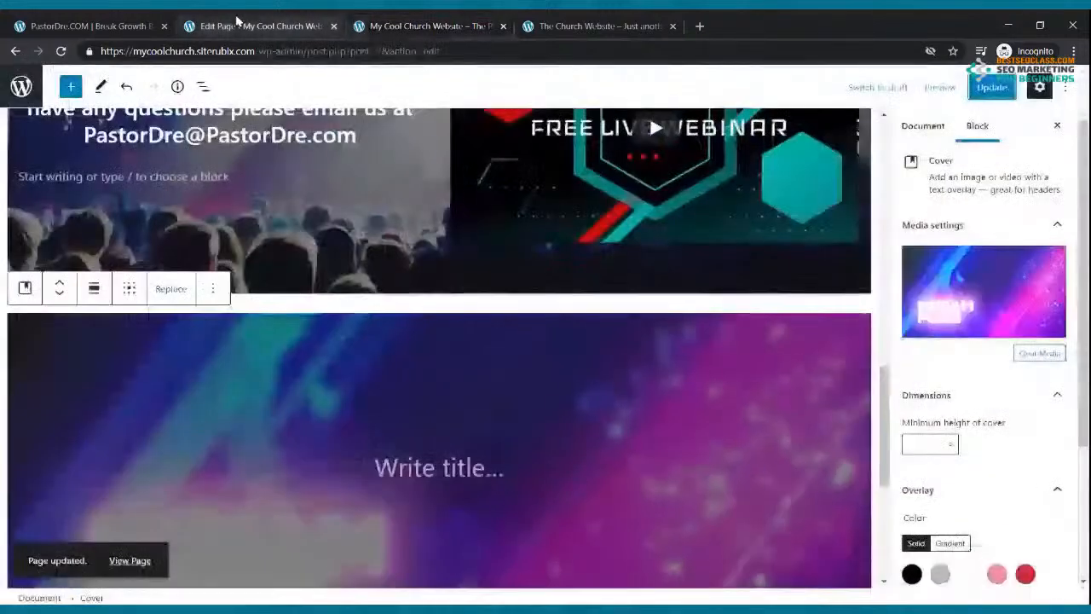
{"action": "left_click", "coordinate": [65, 295]}
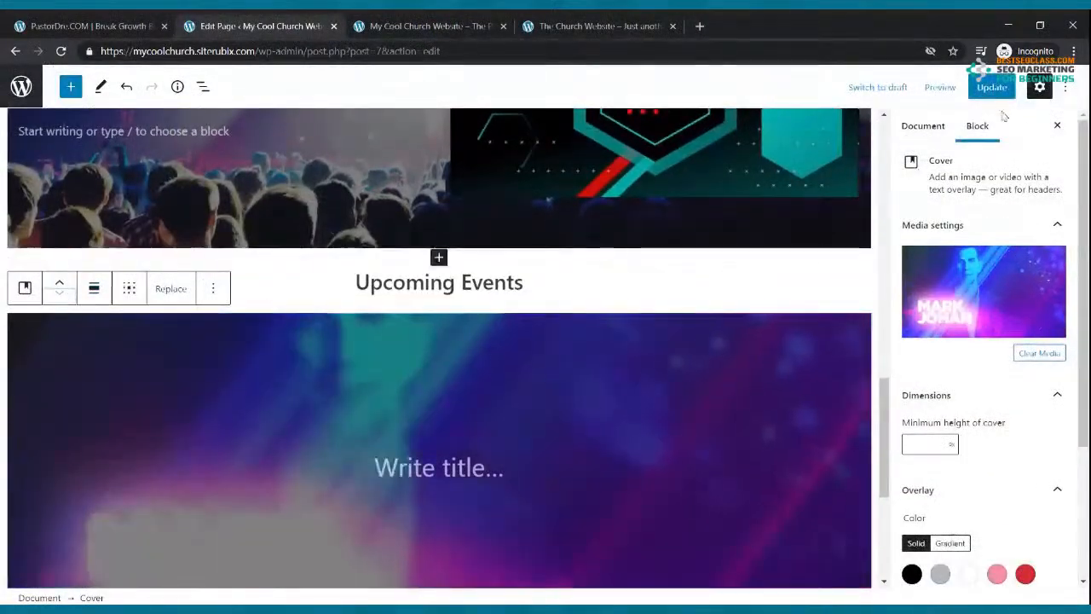
{"action": "left_click", "coordinate": [991, 87]}
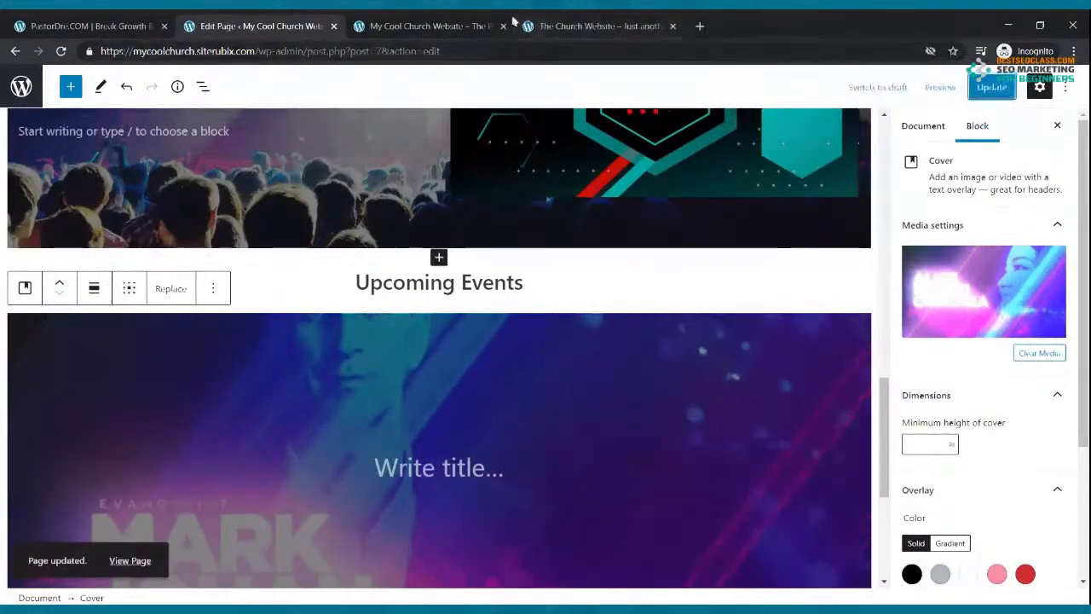
Step: Reload the live site and scroll through the Home page to review the section order
{"action": "left_click", "coordinate": [478, 26]}
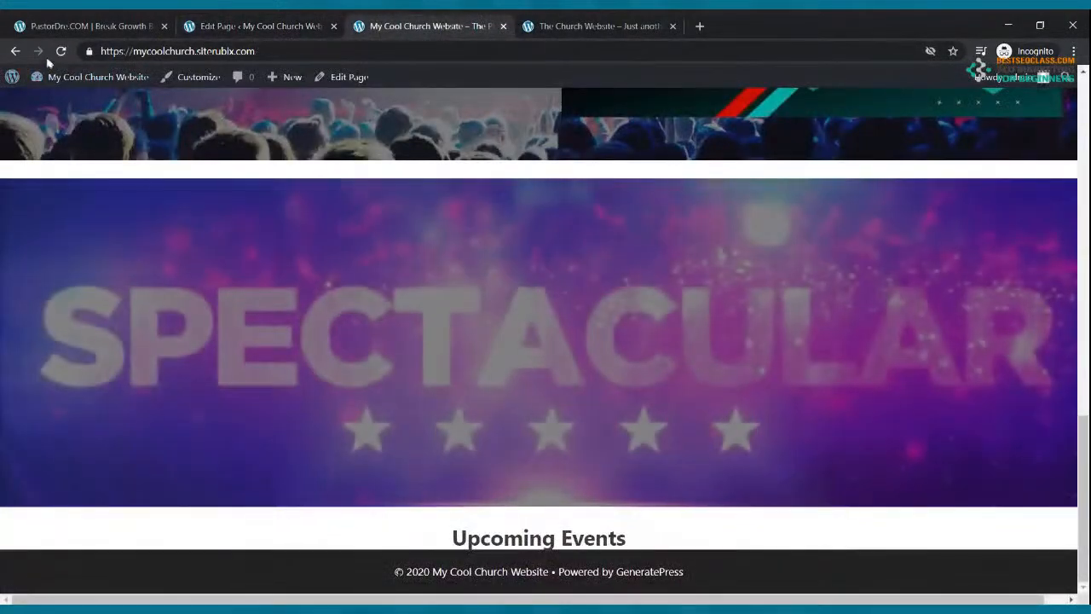
{"action": "left_click", "coordinate": [60, 51]}
{"action": "scroll", "coordinate": [256, 188], "scroll_direction": "up", "scroll_amount": 15}
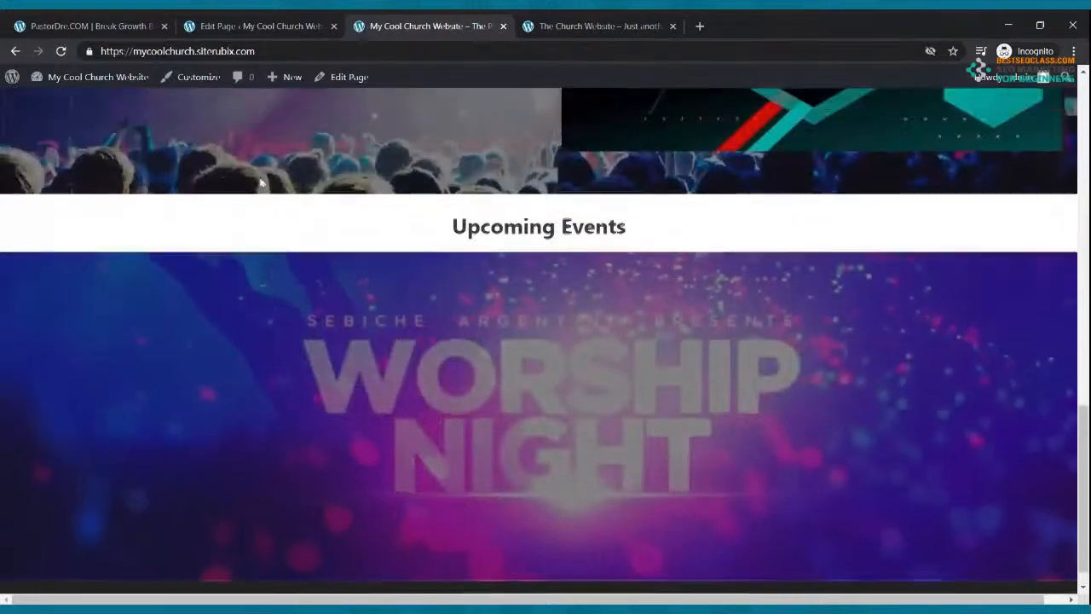
{"action": "scroll", "coordinate": [265, 164], "scroll_direction": "down", "scroll_amount": 5}
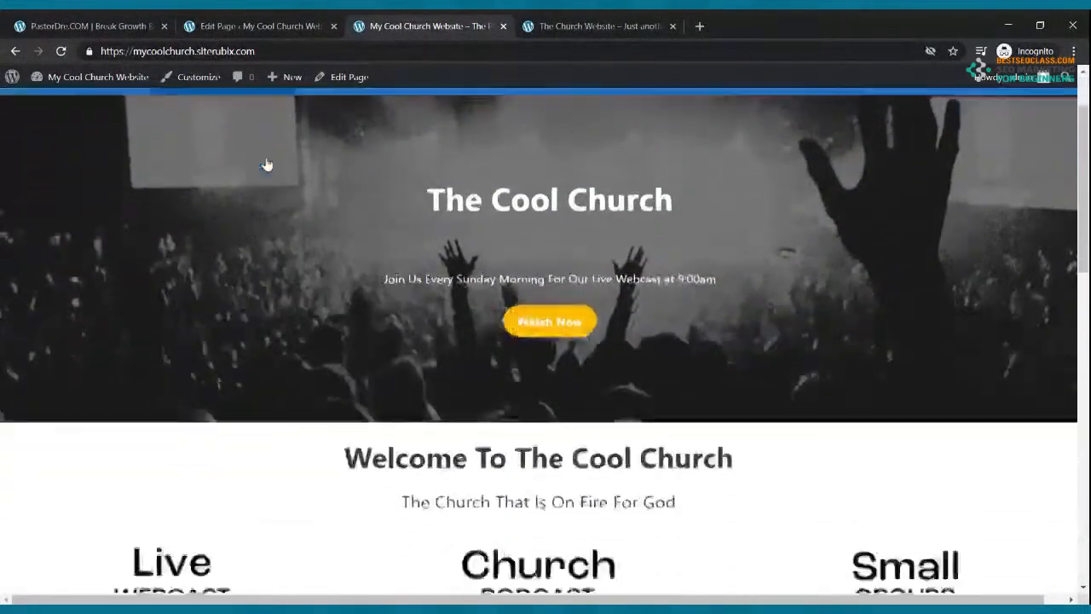
{"action": "scroll", "coordinate": [271, 158], "scroll_direction": "down", "scroll_amount": 4}
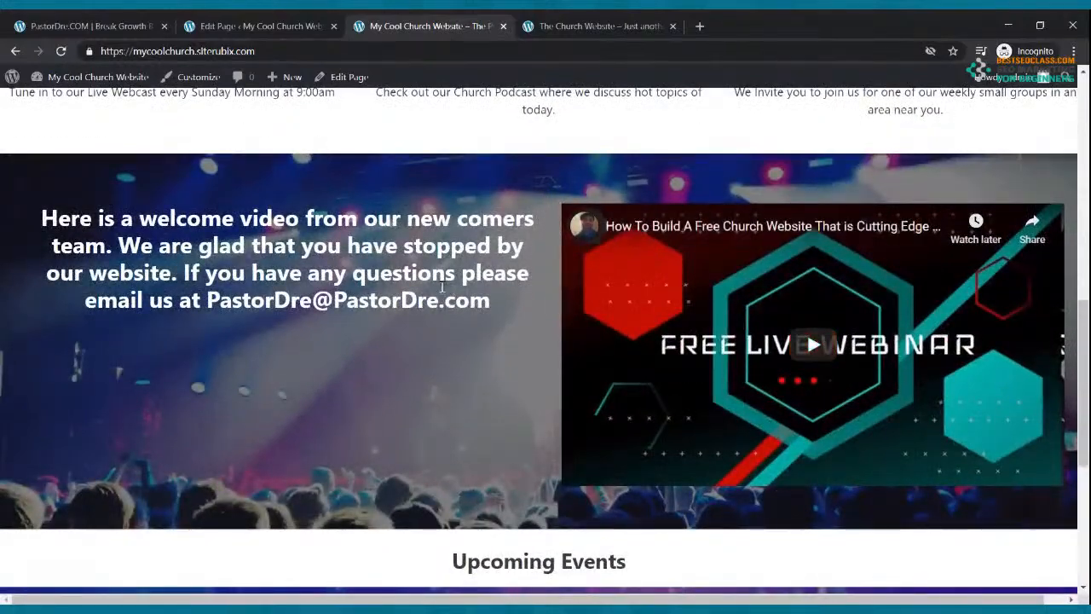
{"action": "scroll", "coordinate": [443, 295], "scroll_direction": "down", "scroll_amount": 4}
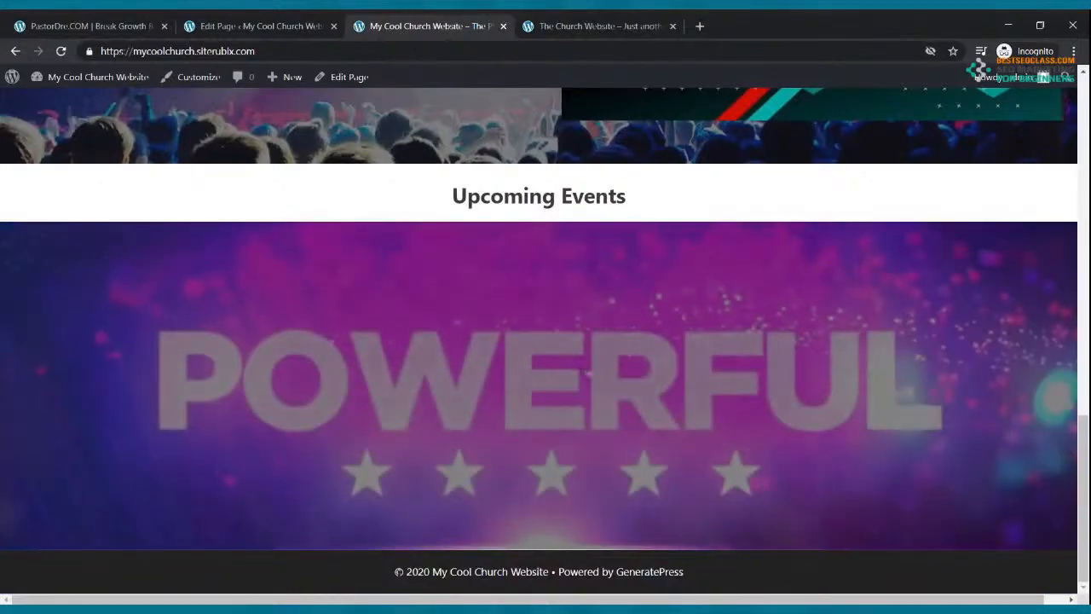
{"action": "scroll", "coordinate": [587, 234], "scroll_direction": "up", "scroll_amount": 15}
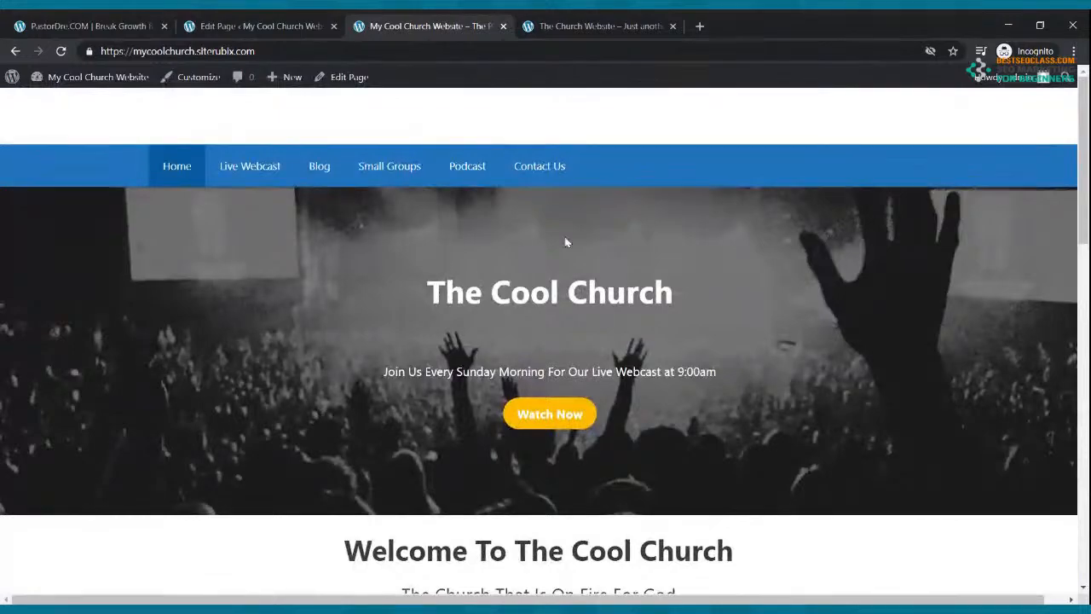
{"action": "scroll", "coordinate": [574, 232], "scroll_direction": "down", "scroll_amount": 15}
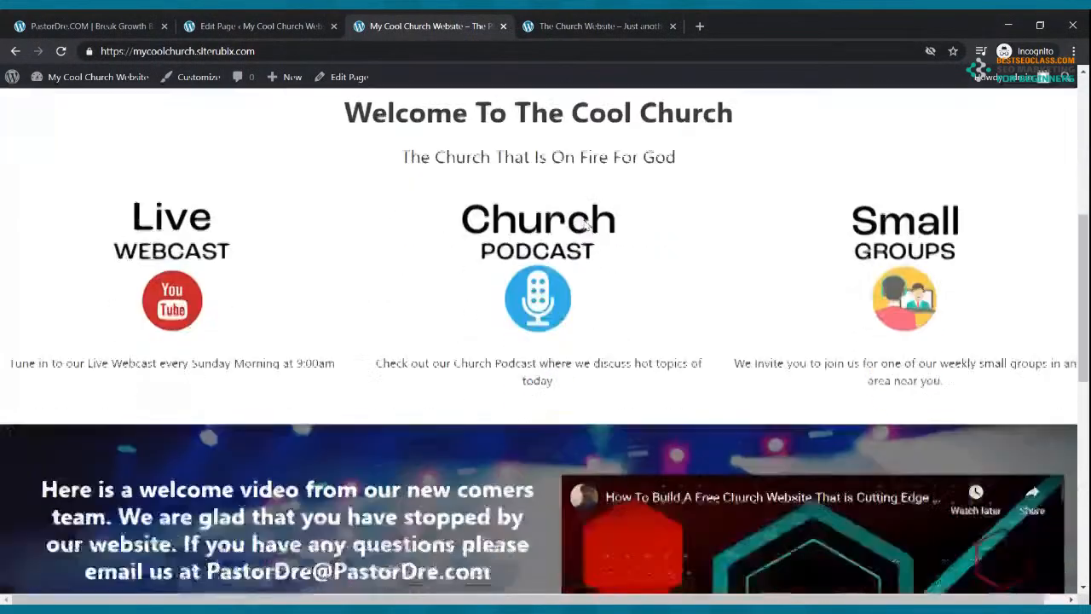
{"action": "scroll", "coordinate": [585, 223], "scroll_direction": "up", "scroll_amount": 4}
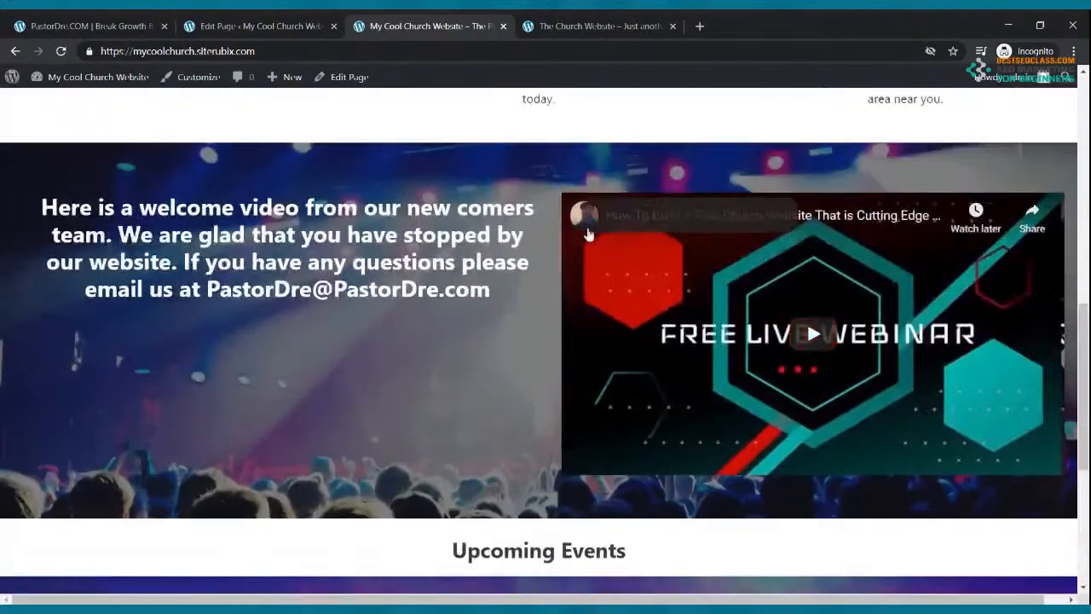
Step: Compare against the example site's Upcoming Events section and top cover
{"action": "left_click", "coordinate": [588, 26]}
{"action": "scroll", "coordinate": [558, 324], "scroll_direction": "up", "scroll_amount": 2}
{"action": "scroll", "coordinate": [536, 293], "scroll_direction": "down", "scroll_amount": 6}
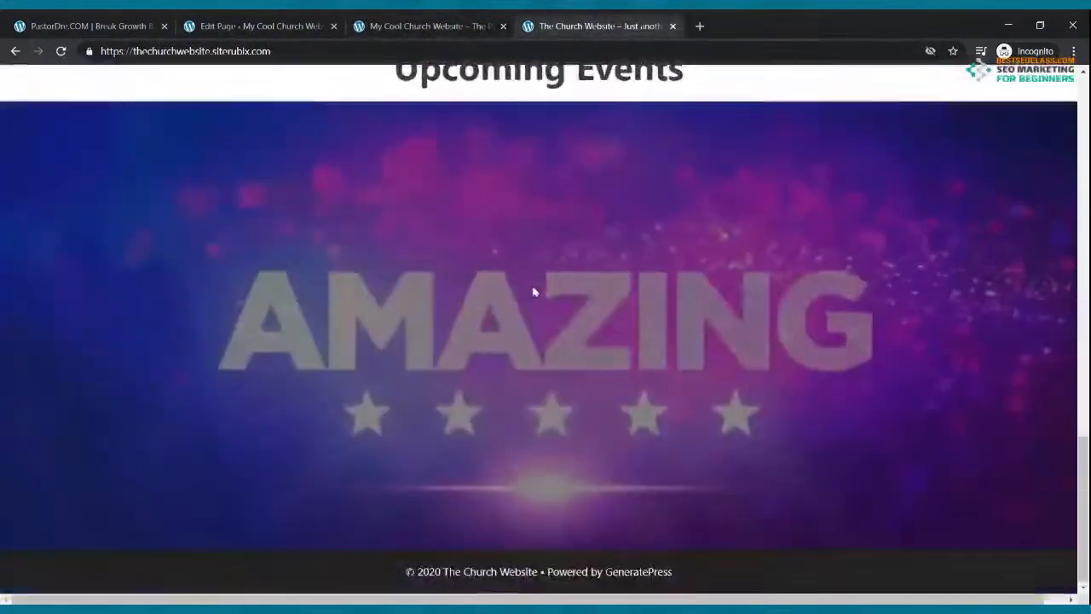
{"action": "scroll", "coordinate": [523, 297], "scroll_direction": "up", "scroll_amount": 10}
{"action": "scroll", "coordinate": [253, 142], "scroll_direction": "up", "scroll_amount": 5}
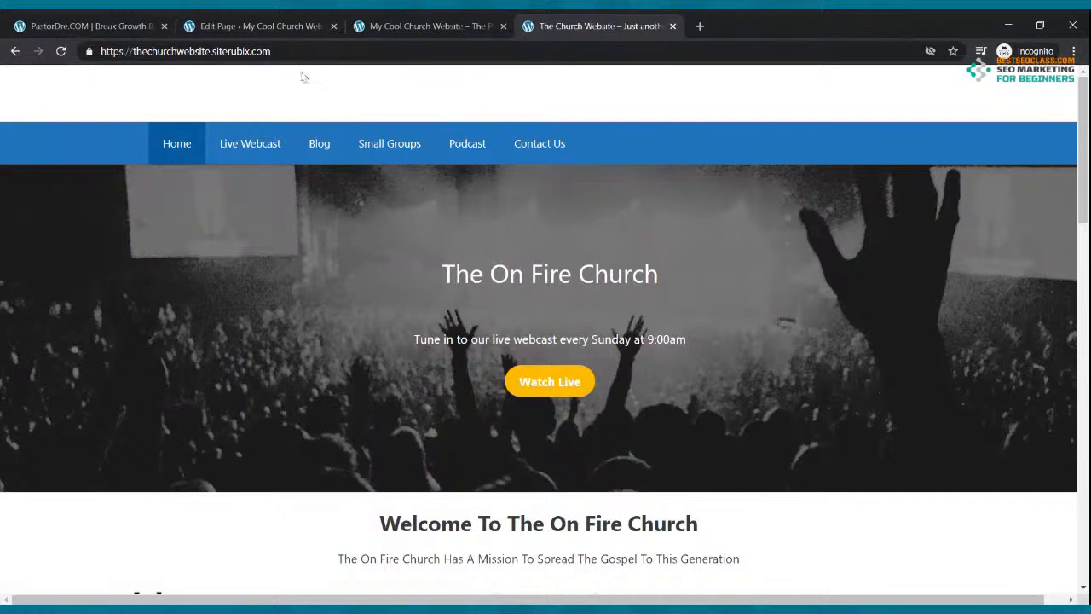
Step: Open the Live Webcast page in the editor and write the paragraph 'Tune in every Sunday Morning to our live webcast'
{"action": "left_click", "coordinate": [263, 26]}
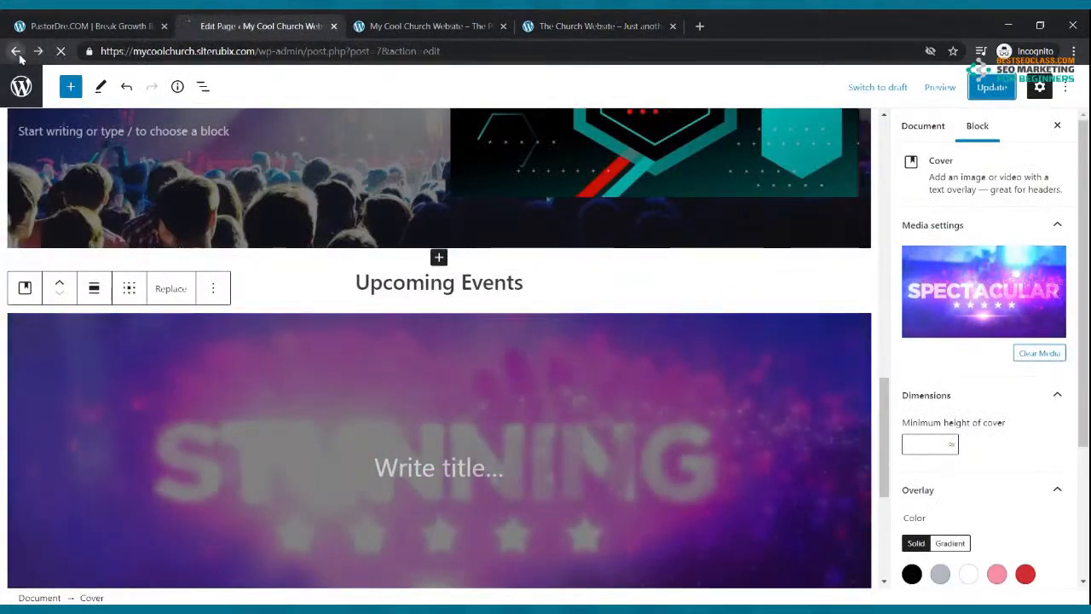
{"action": "left_click", "coordinate": [15, 51]}
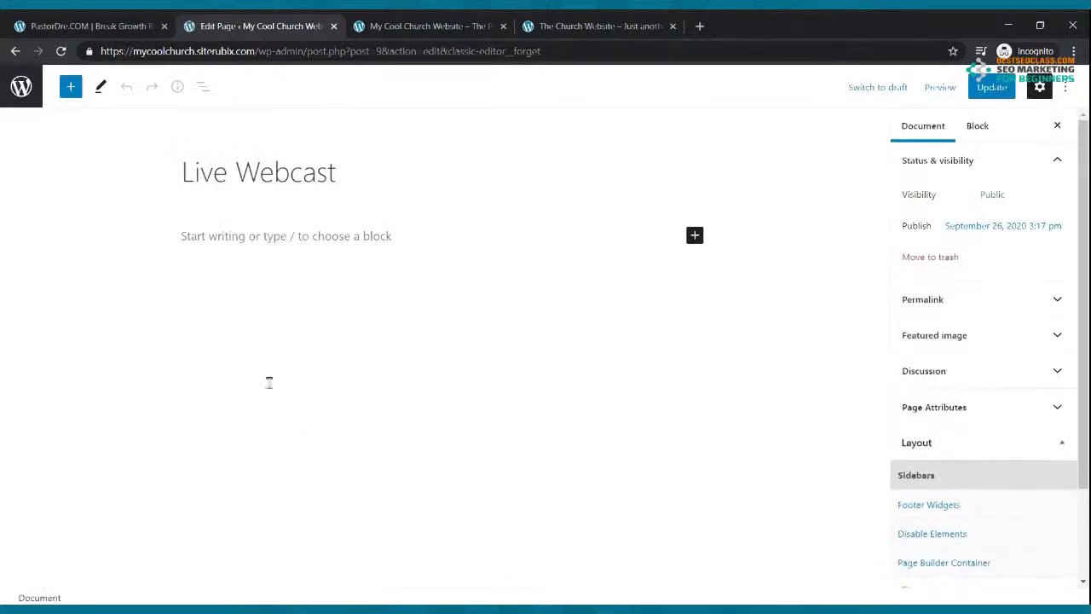
{"action": "left_click", "coordinate": [299, 236]}
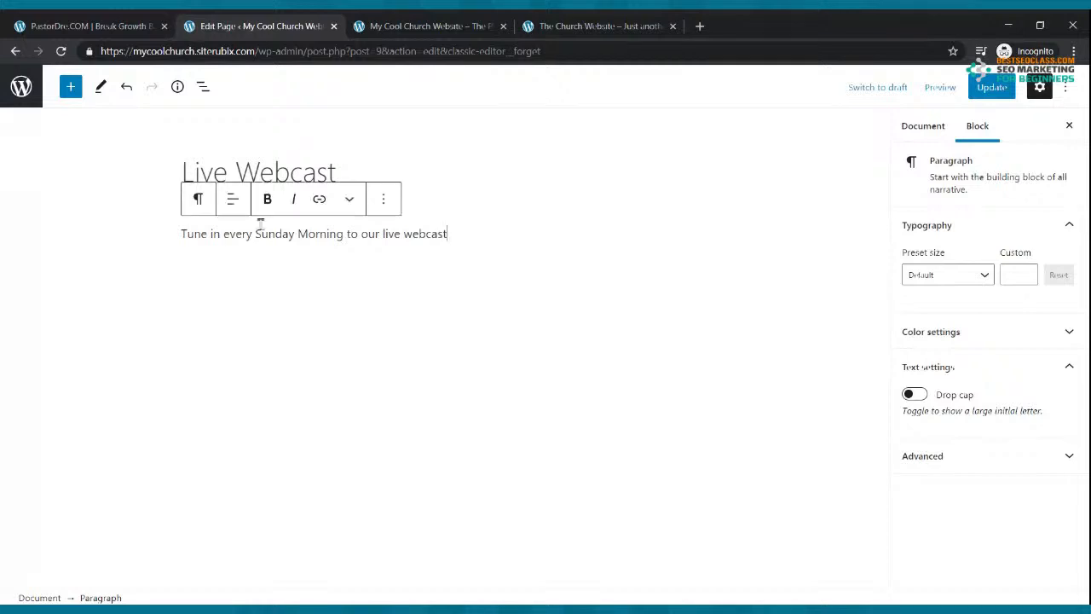
Step: Insert 'at 9:00am' after 'Sunday' in the Live Webcast paragraph
{"action": "left_click", "coordinate": [297, 232]}
{"action": "type", "text": "at"}
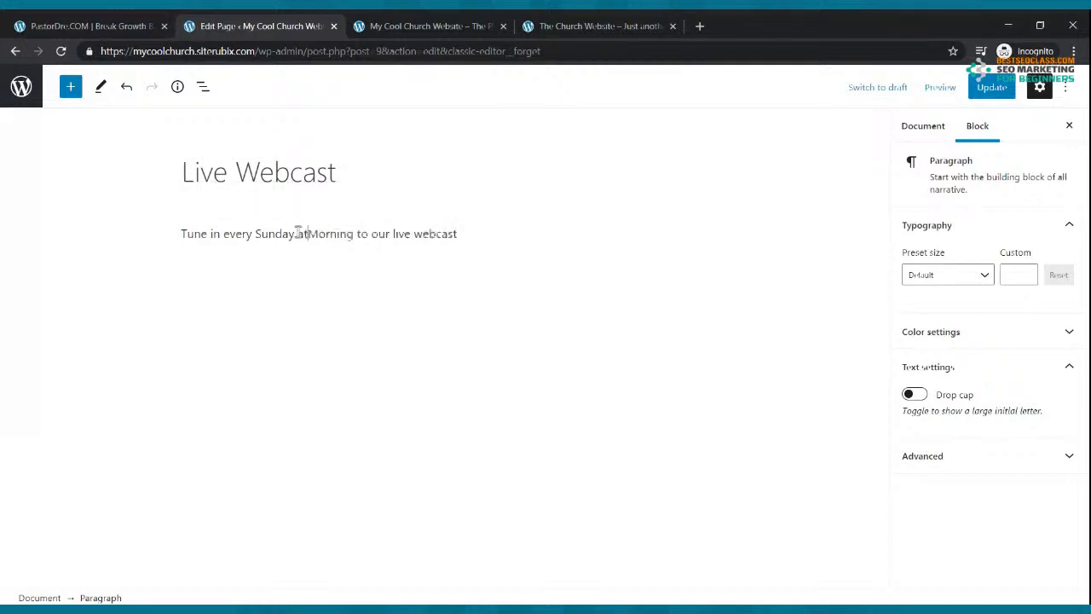
{"action": "type", "text": " 9:00am"}
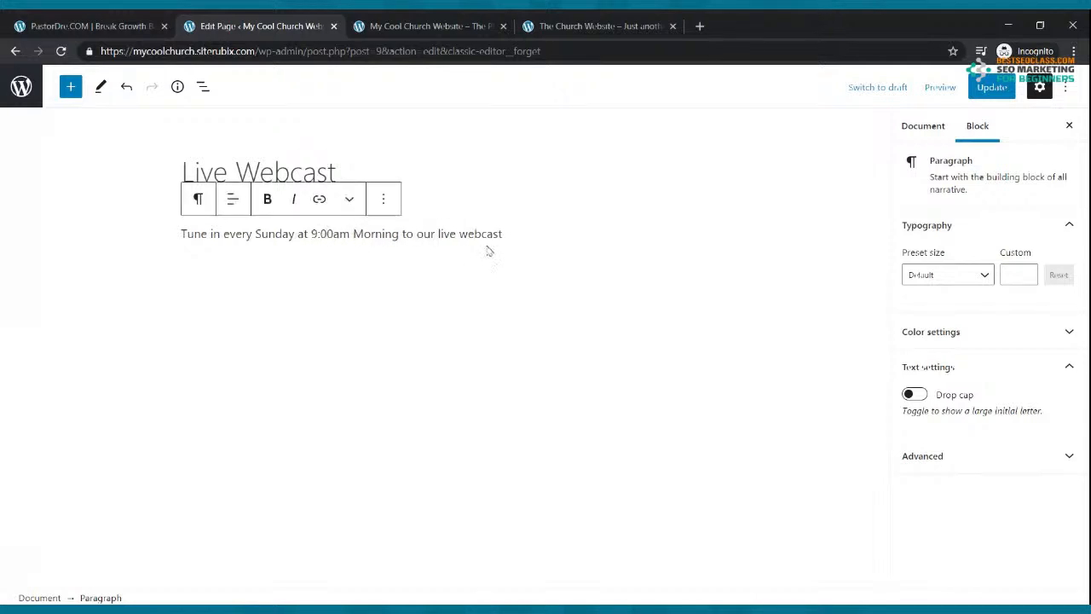
Step: Make the Live Webcast paragraph bold, convert it into a heading, and update the page
{"action": "left_click_drag", "start_coordinate": [509, 236], "coordinate": [168, 253]}
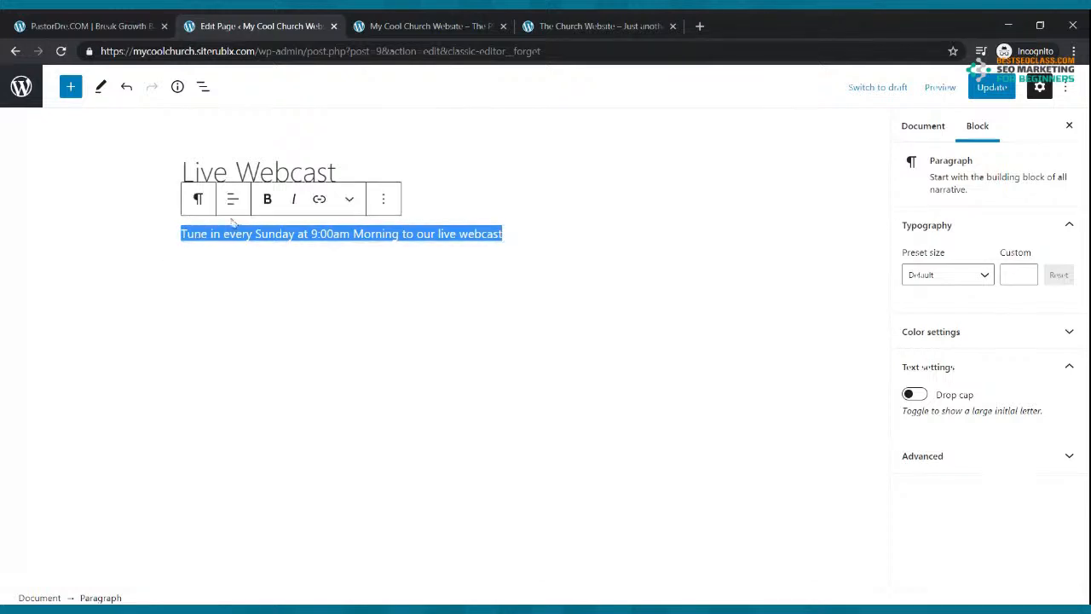
{"action": "left_click", "coordinate": [267, 207]}
{"action": "left_click", "coordinate": [198, 200]}
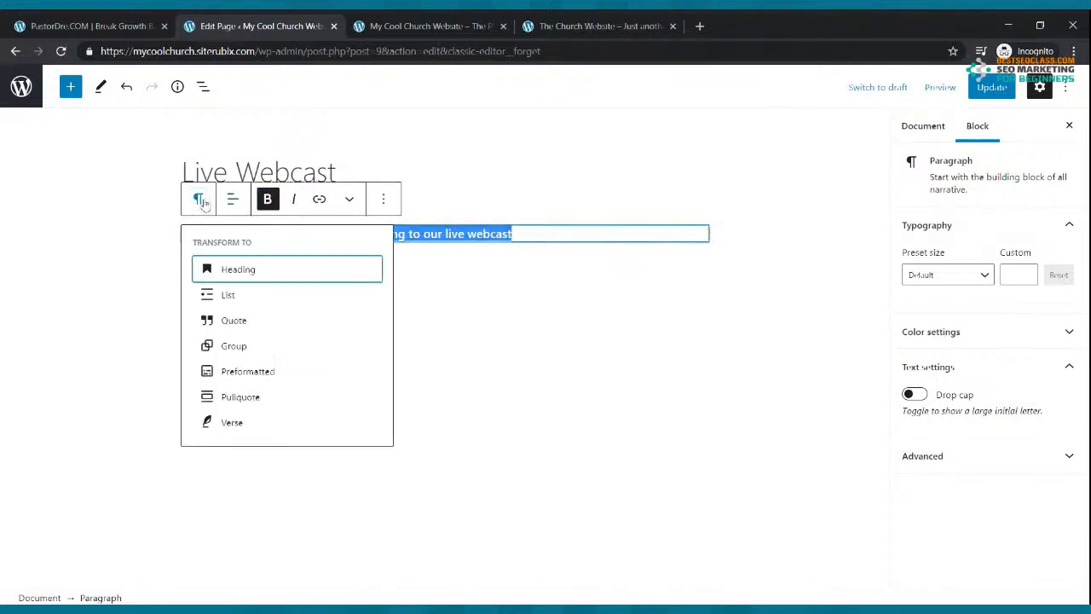
{"action": "left_click", "coordinate": [213, 269]}
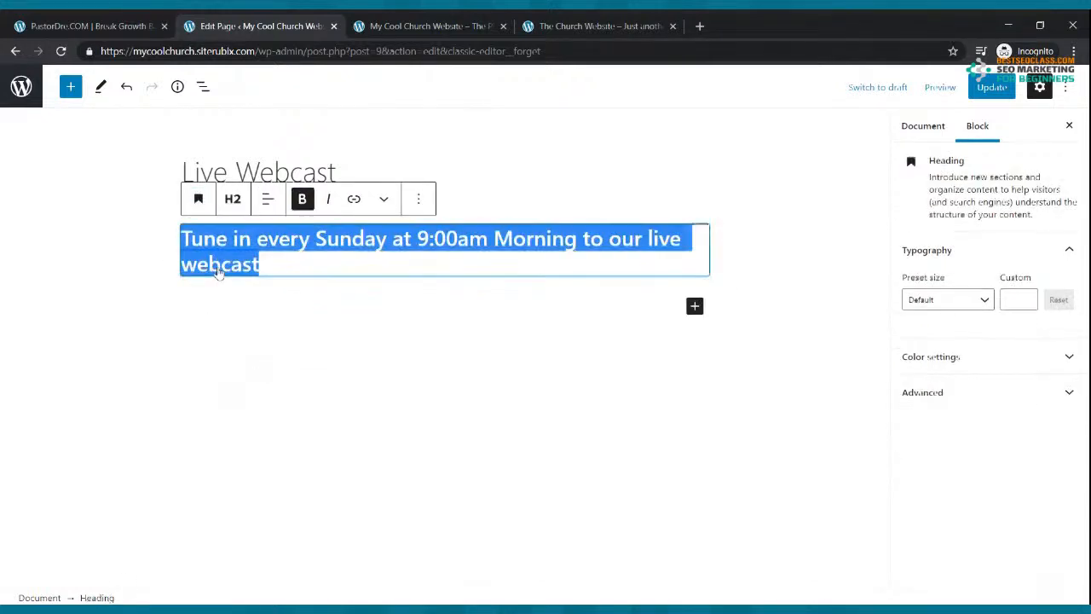
{"action": "left_click", "coordinate": [519, 287]}
{"action": "left_click", "coordinate": [972, 91]}
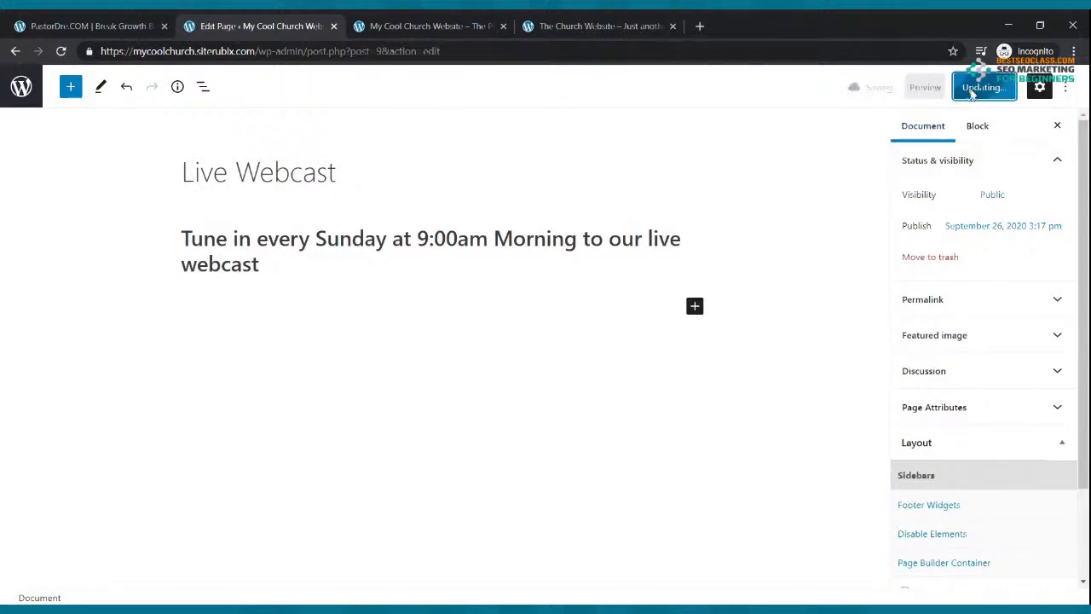
Step: Open a new browser tab and go to youtube.com
{"action": "left_click", "coordinate": [699, 26]}
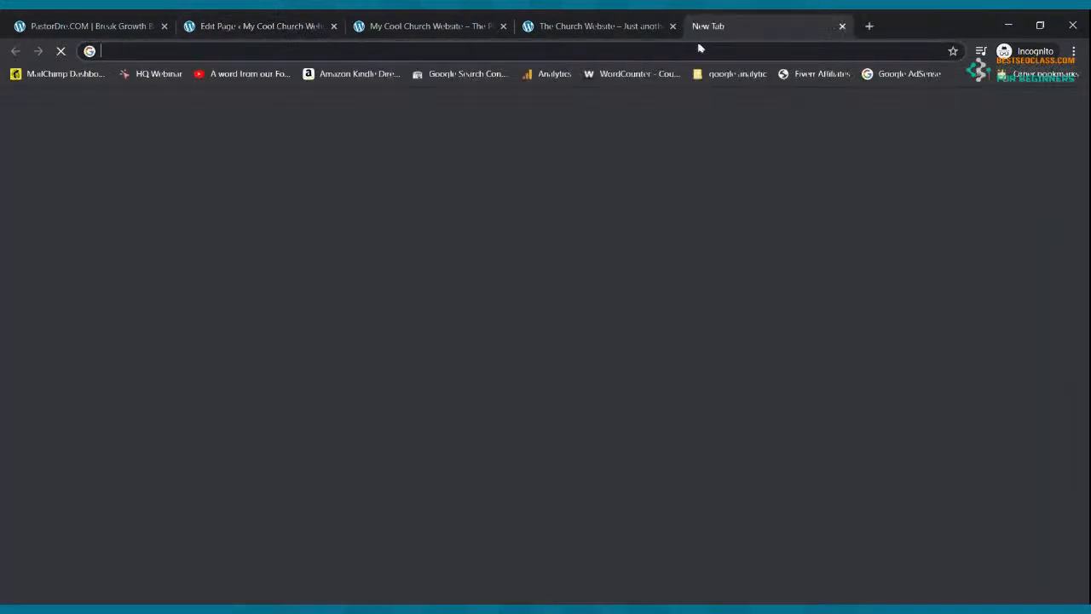
{"action": "type", "text": "youtube.com"}
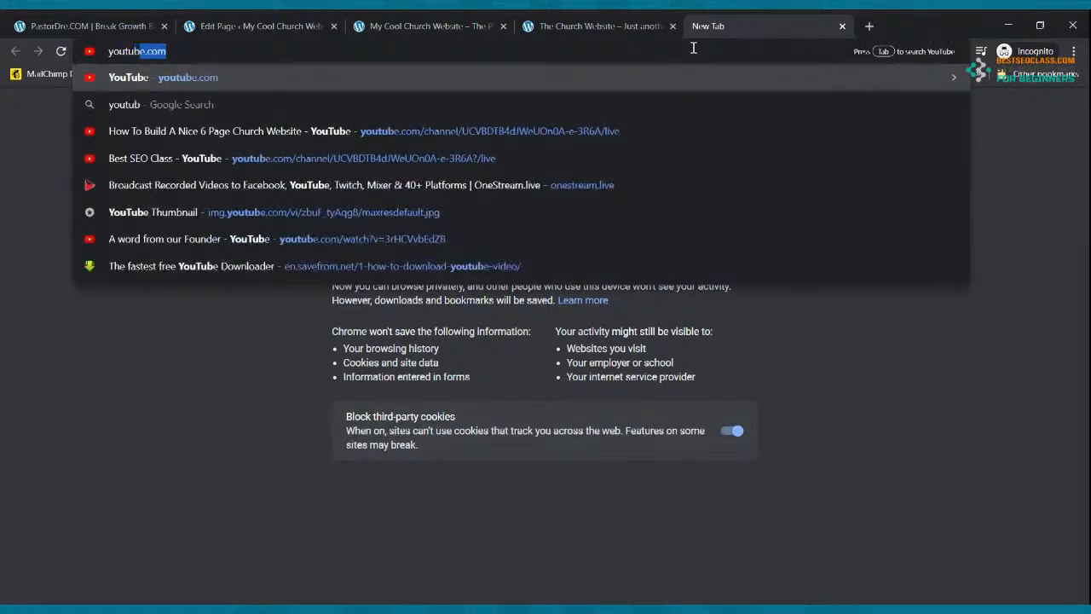
{"action": "key", "text": "Return"}
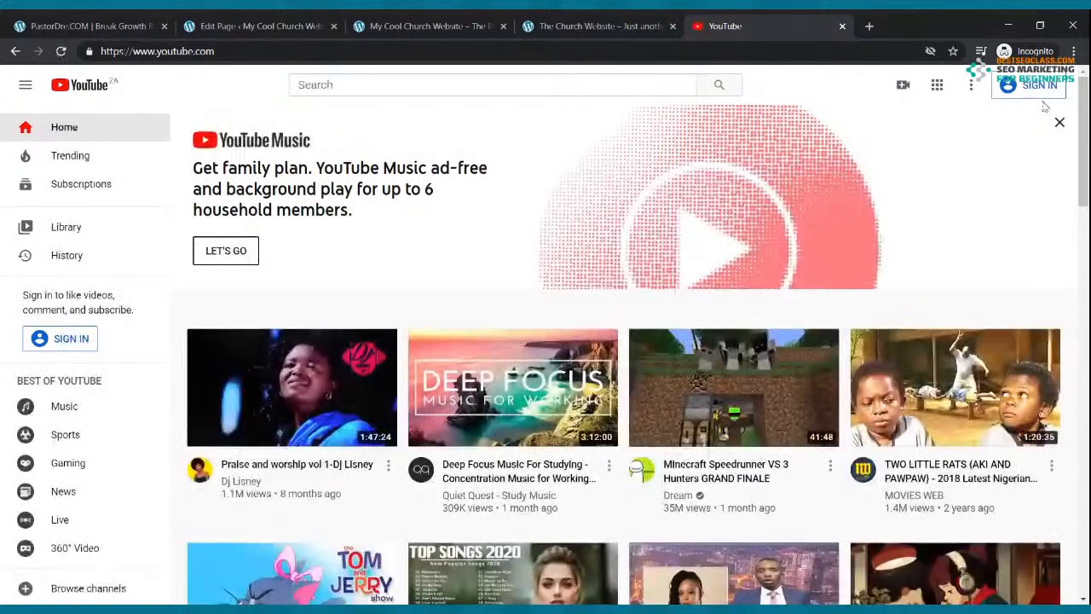
Step: Start signing in to YouTube with the Google account e-mail and password, then choose another verification method
{"action": "left_click", "coordinate": [1038, 98]}
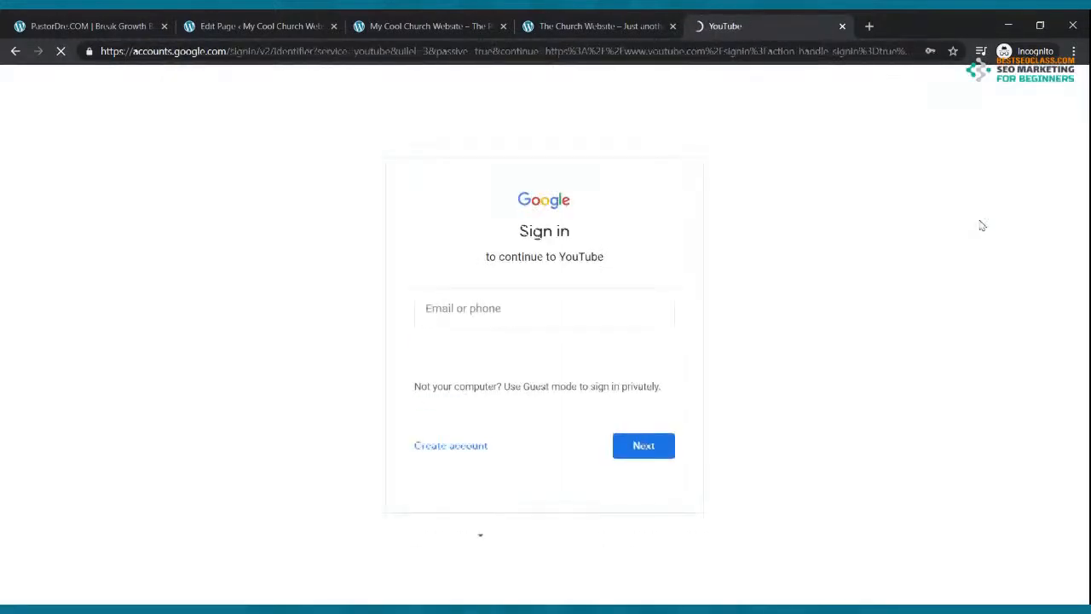
{"action": "left_click", "coordinate": [565, 307]}
{"action": "left_click", "coordinate": [642, 450]}
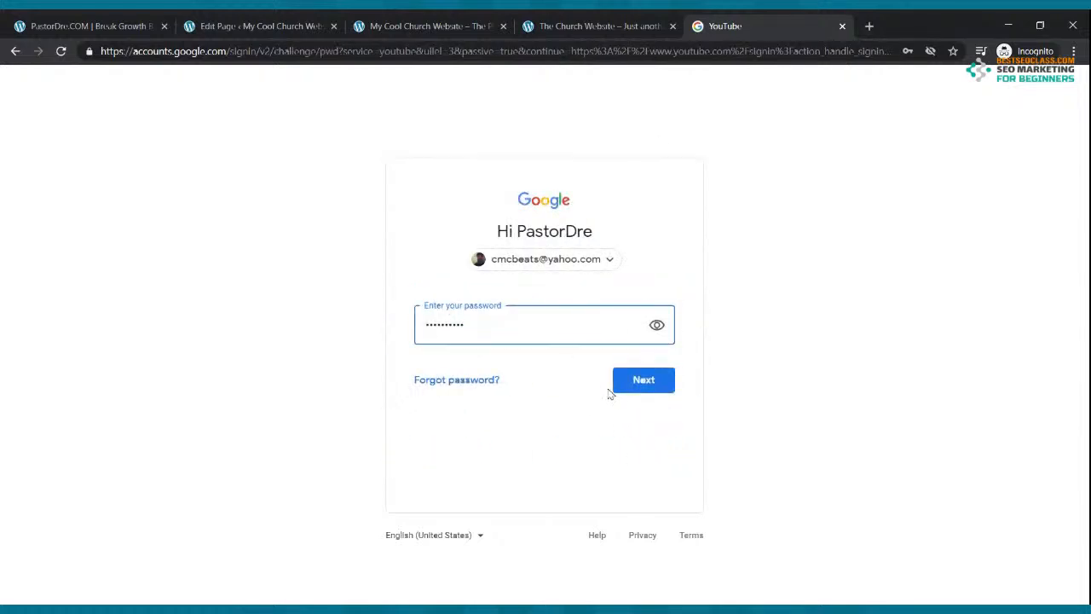
{"action": "left_click", "coordinate": [629, 385]}
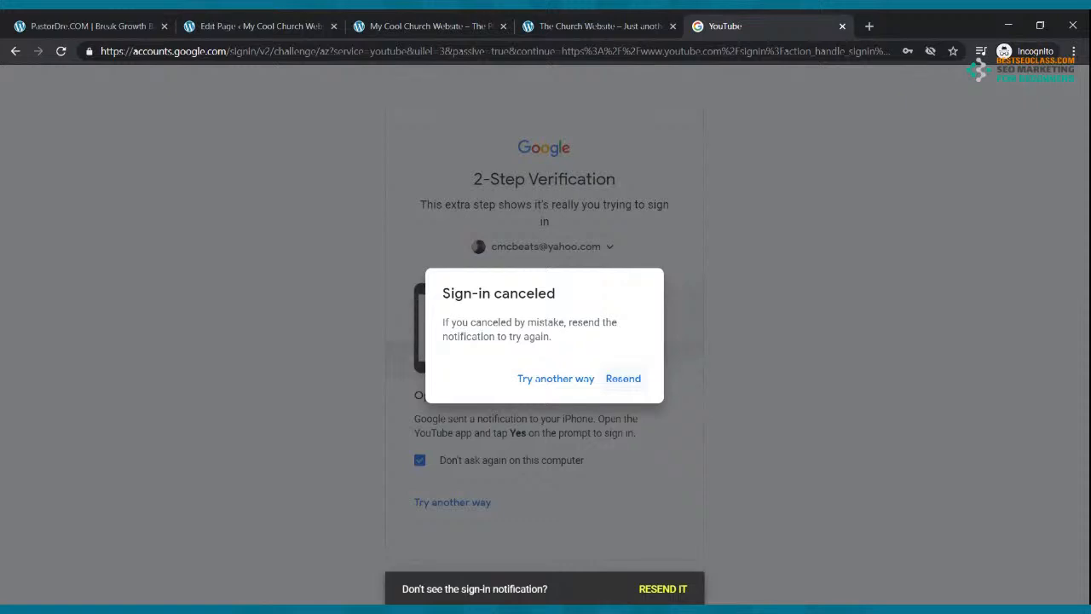
{"action": "left_click", "coordinate": [585, 381]}
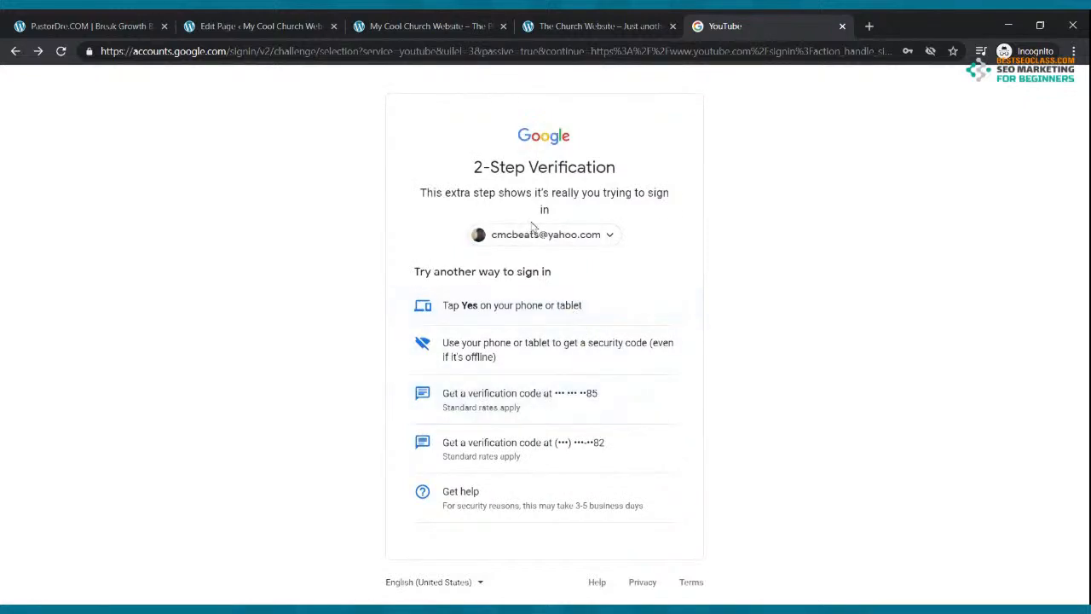
Step: Go back and re-enter the account password to restart the sign-in
{"action": "left_click", "coordinate": [15, 51]}
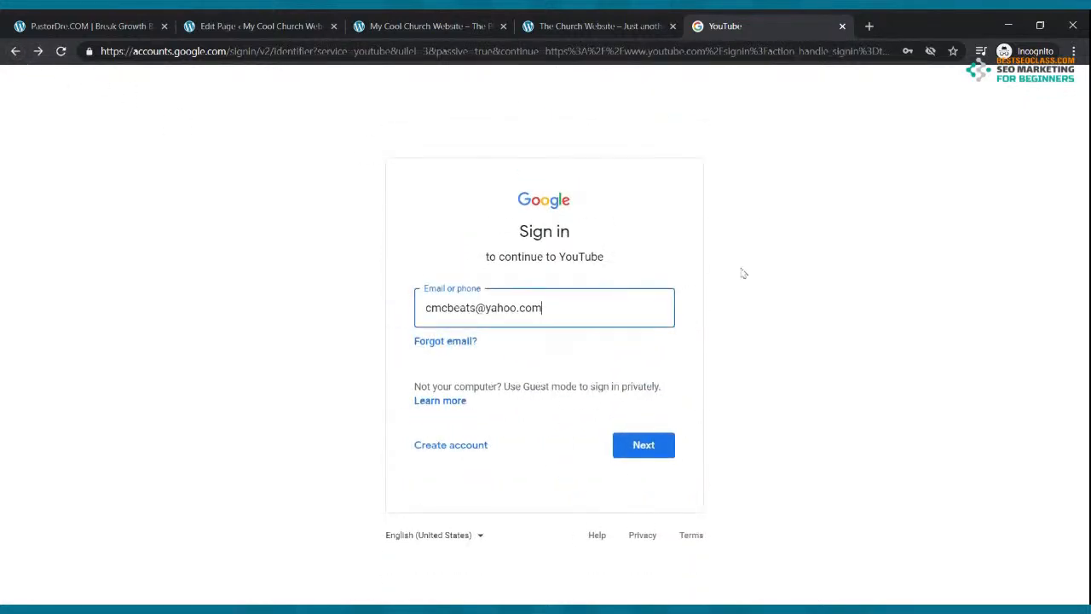
{"action": "left_click", "coordinate": [627, 443]}
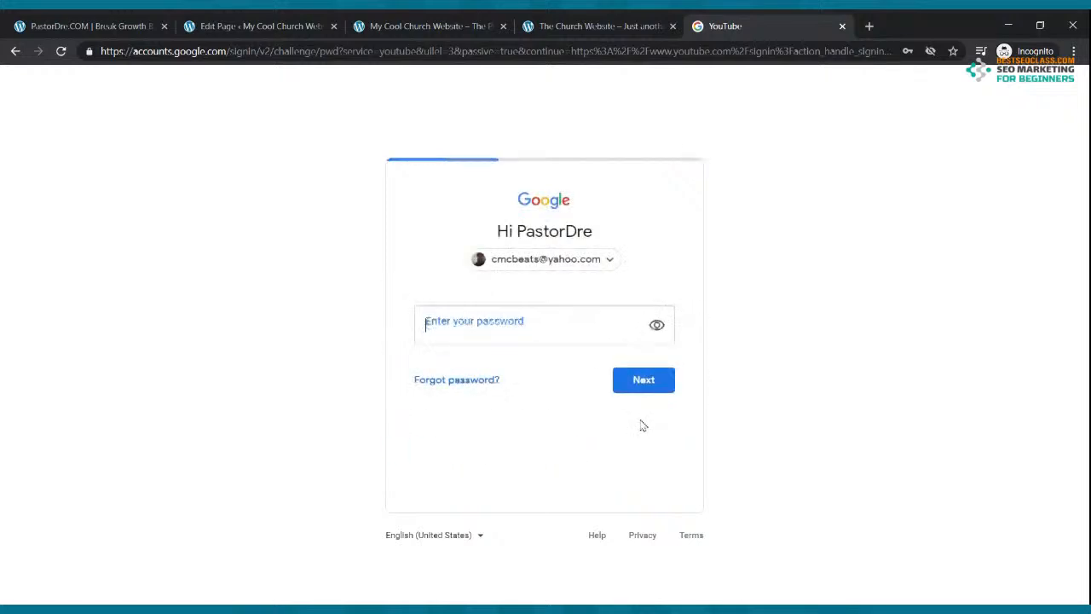
{"action": "left_click", "coordinate": [594, 322]}
{"action": "left_click", "coordinate": [579, 364]}
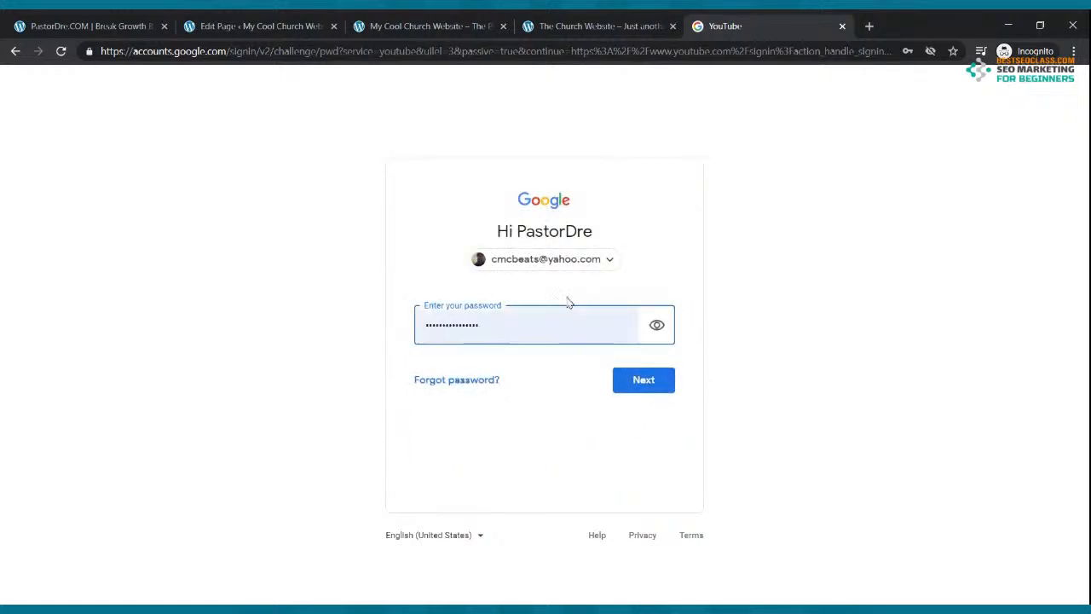
{"action": "left_click", "coordinate": [639, 382]}
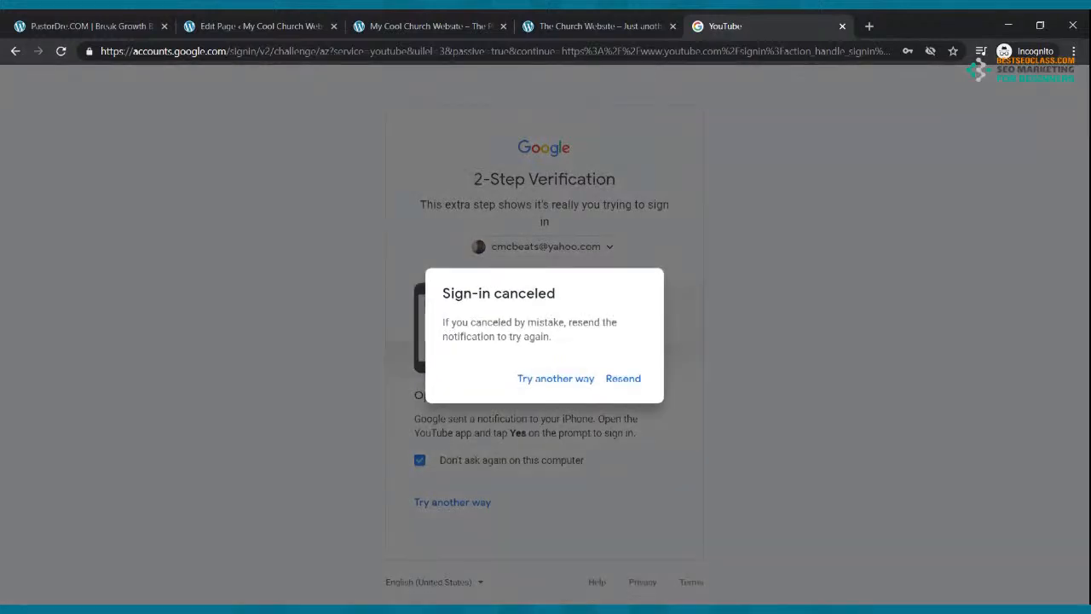
Step: Complete 2-Step Verification by requesting a text-message code and entering the verification code
{"action": "left_click", "coordinate": [558, 379]}
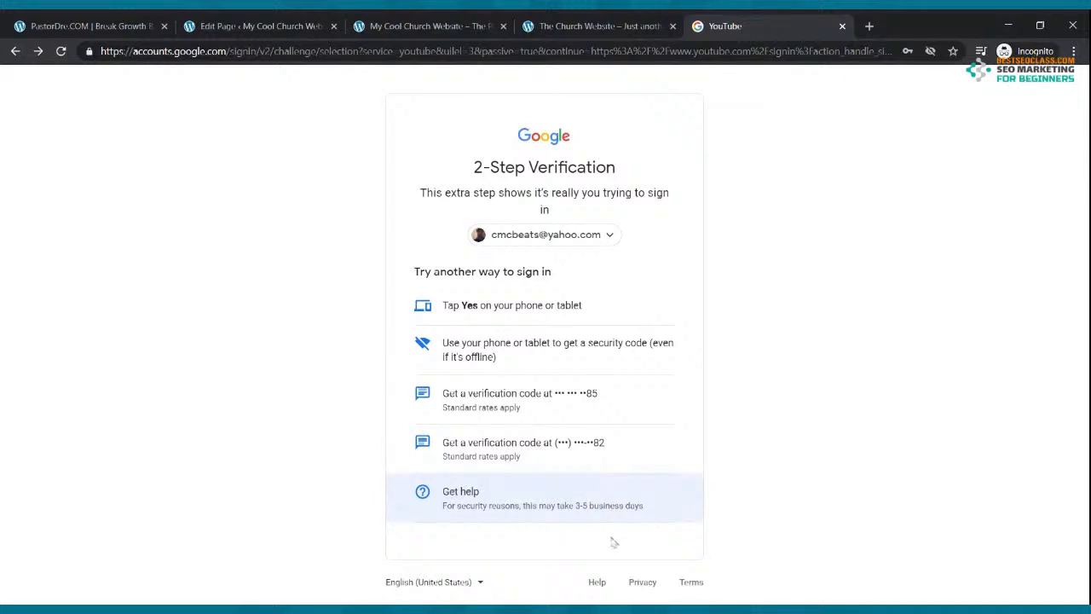
{"action": "left_click", "coordinate": [488, 404]}
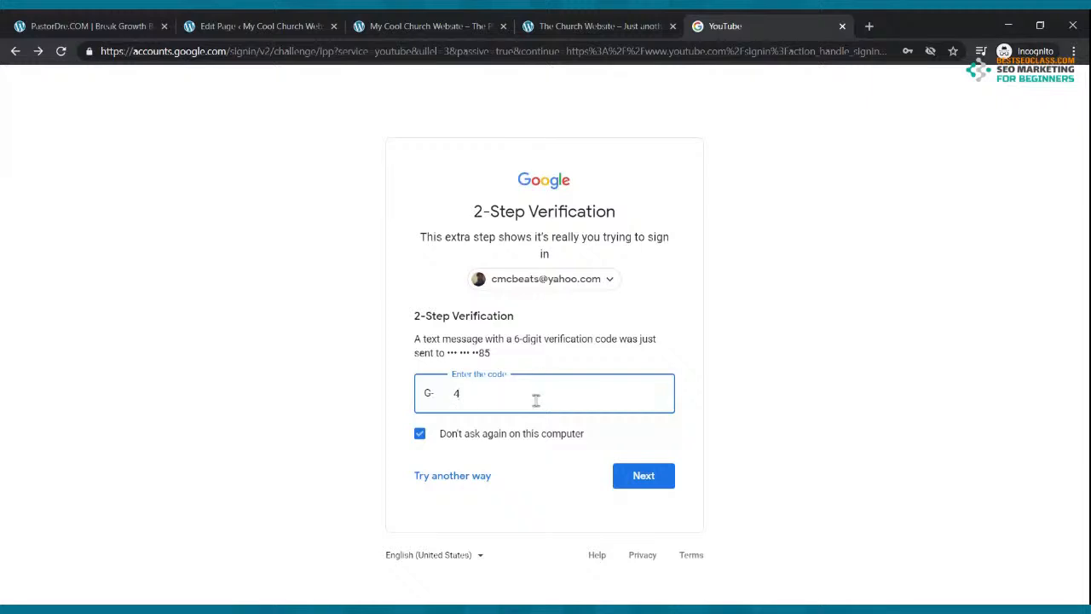
{"action": "left_click", "coordinate": [626, 476]}
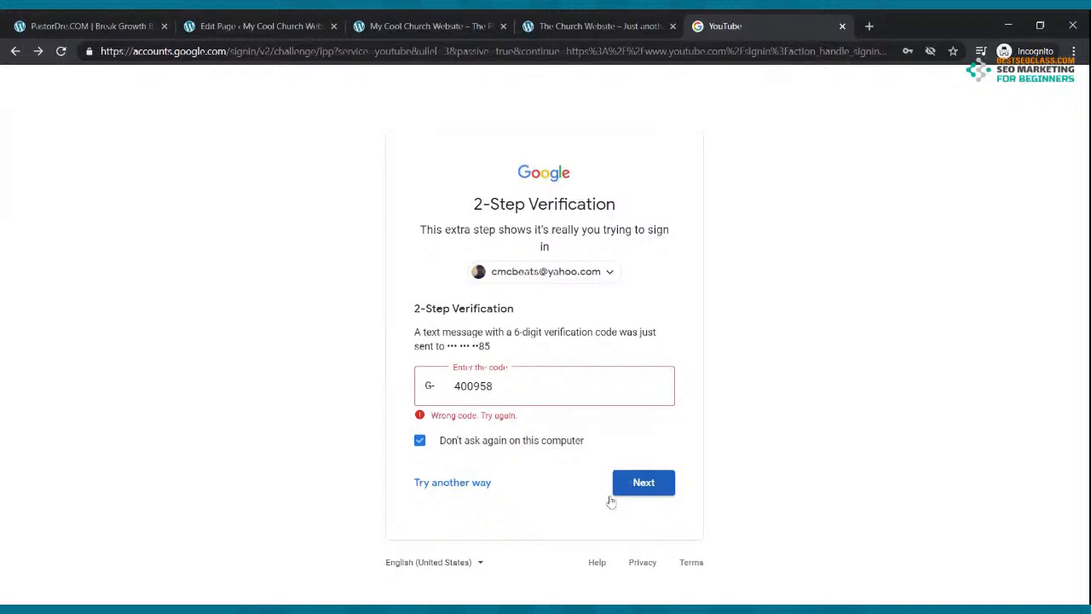
{"action": "left_click", "coordinate": [518, 388]}
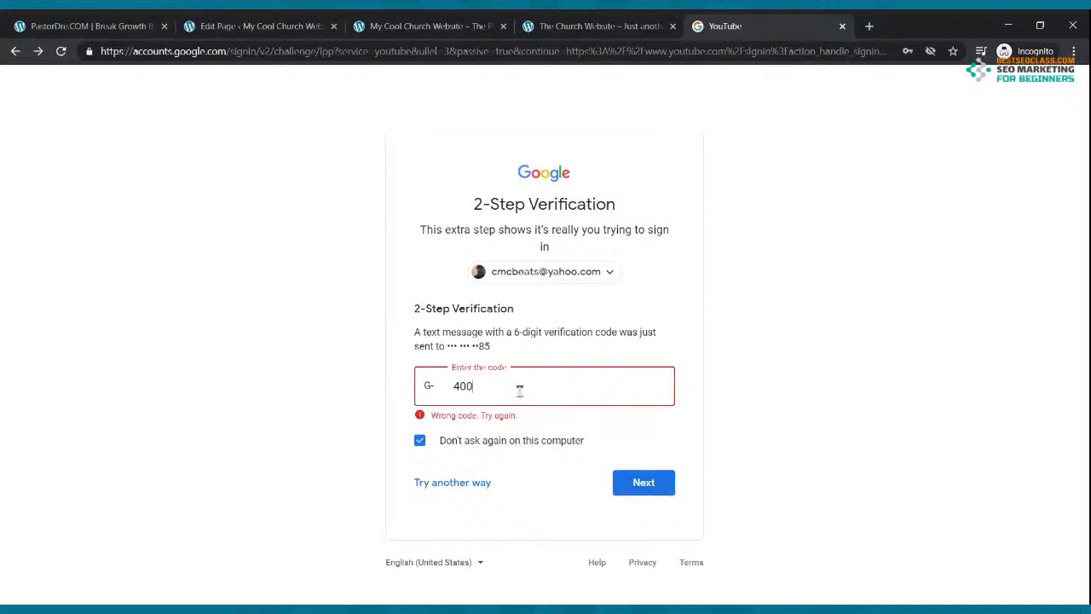
{"action": "left_click", "coordinate": [636, 483]}
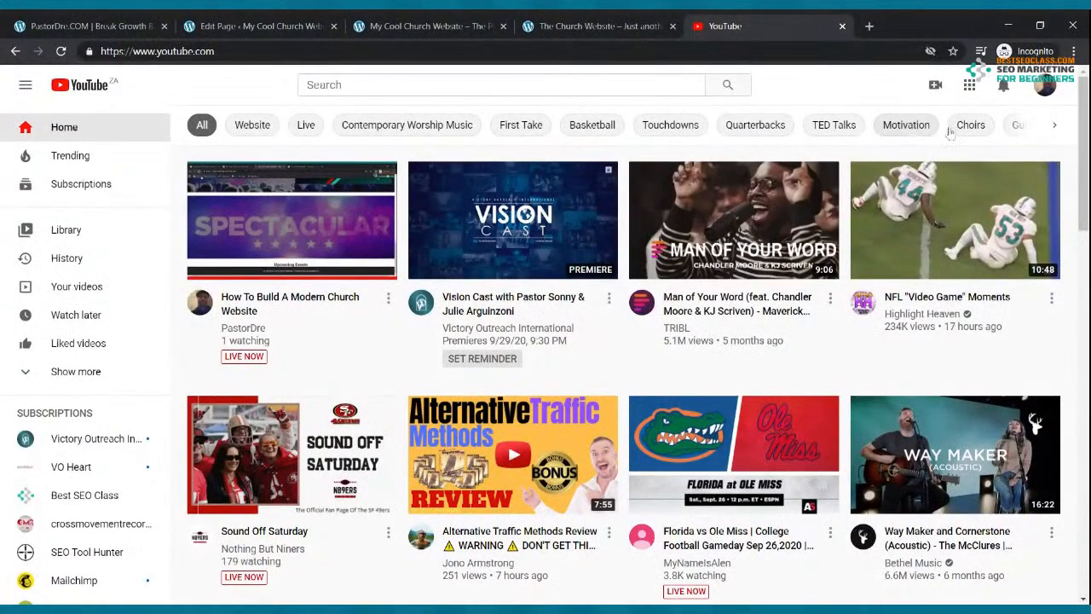
Step: Open Go live in YouTube Studio and start scheduling a new stream from scratch
{"action": "left_click", "coordinate": [940, 89]}
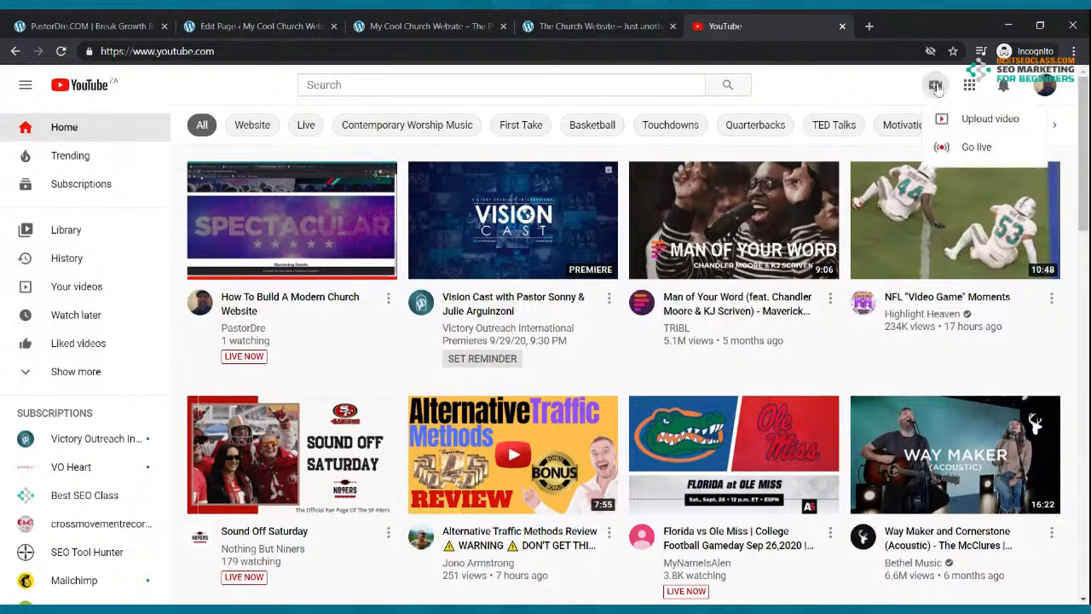
{"action": "left_click", "coordinate": [961, 149]}
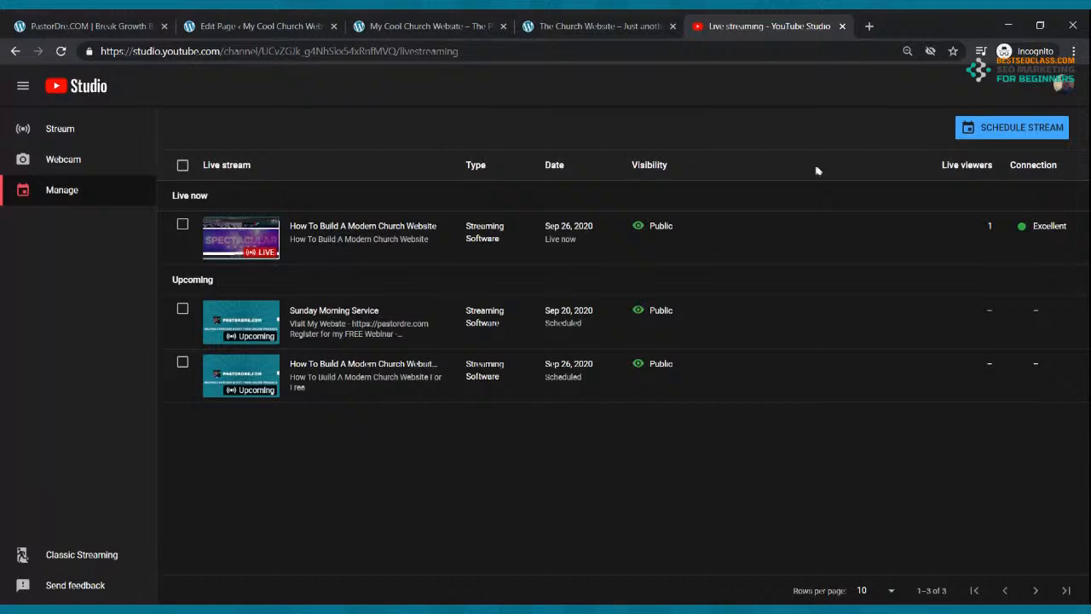
{"action": "left_click", "coordinate": [1041, 138]}
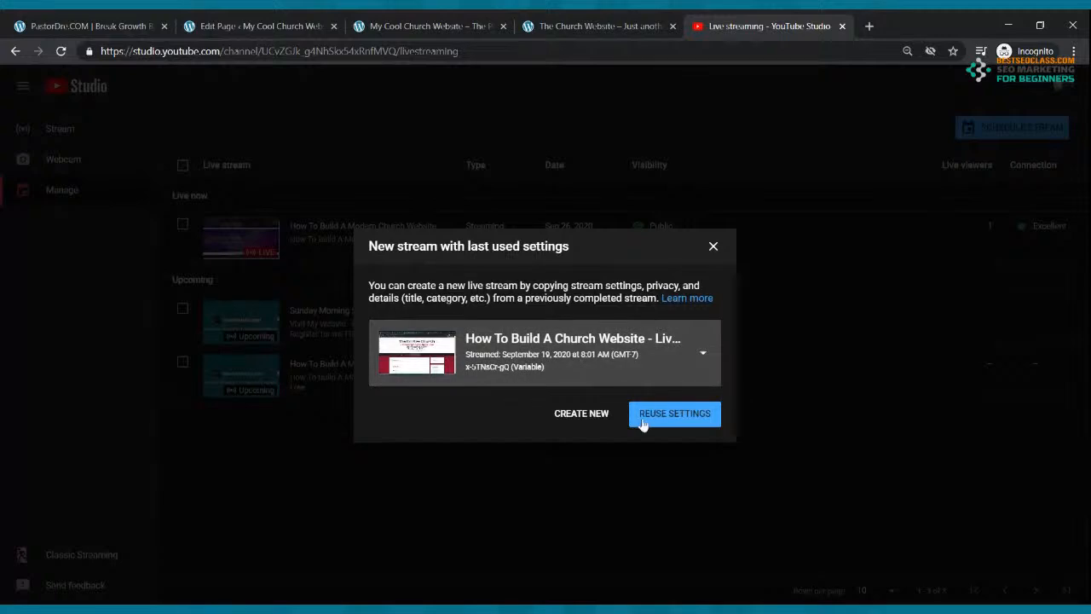
{"action": "left_click", "coordinate": [583, 415]}
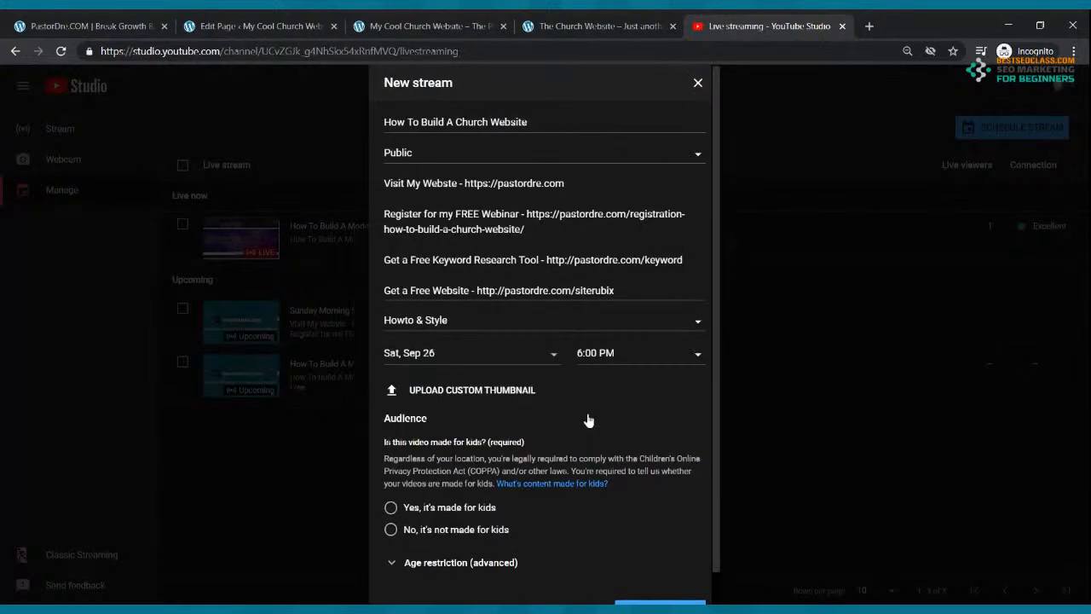
Step: Title the new stream 'Sunday Morning Live Feed' and set its date to Sun, Sep 27
{"action": "left_click_drag", "start_coordinate": [524, 125], "coordinate": [339, 142]}
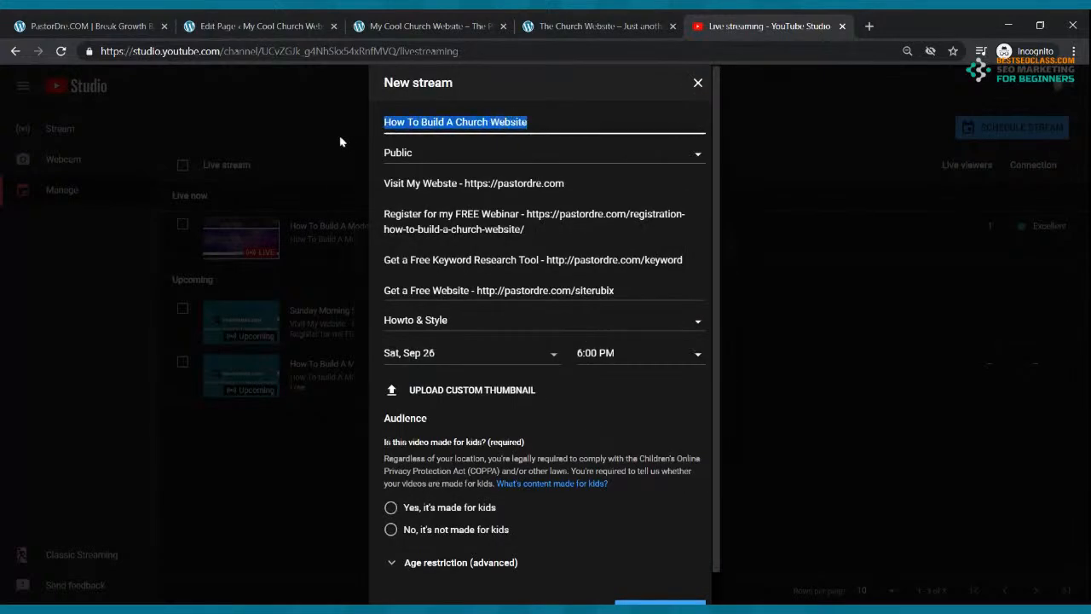
{"action": "type", "text": "Sunday Morning Live Feed"}
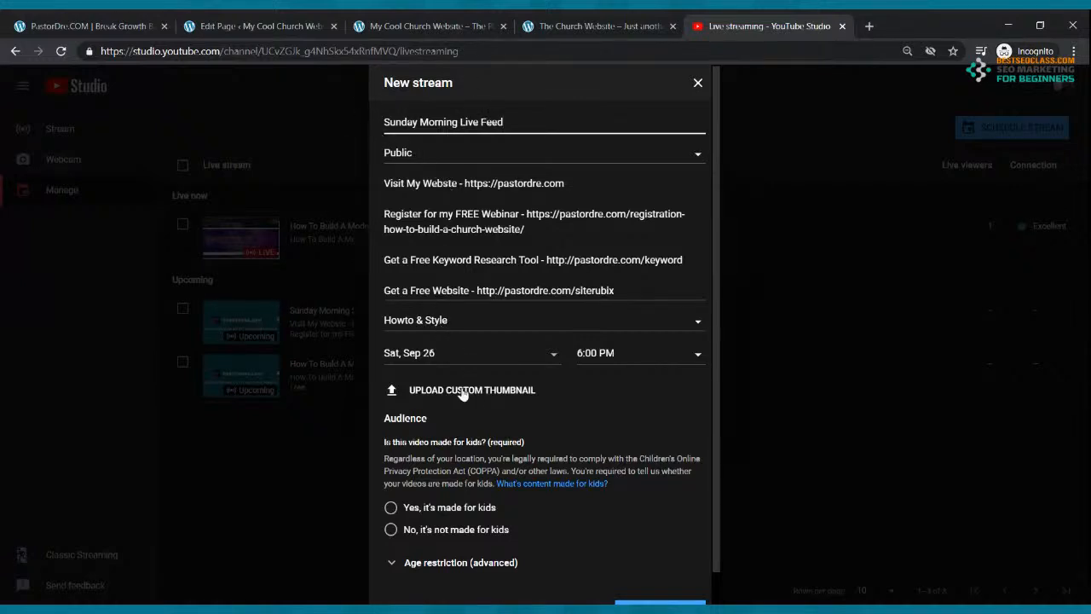
{"action": "left_click", "coordinate": [556, 356]}
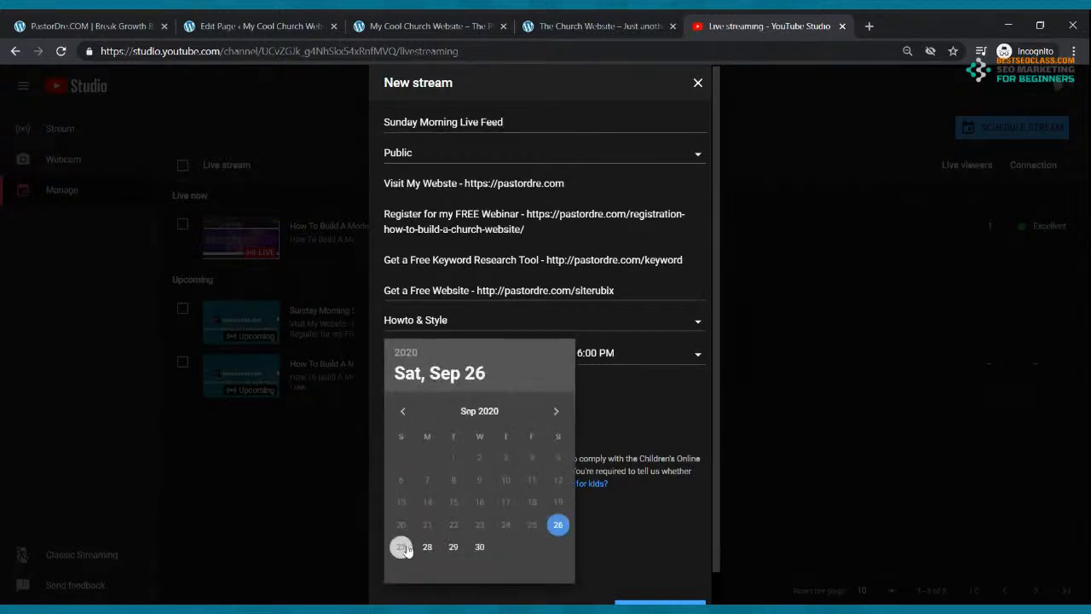
{"action": "left_click", "coordinate": [400, 547]}
Step: Set the stream's start time to 9:00 AM
{"action": "left_click", "coordinate": [699, 362]}
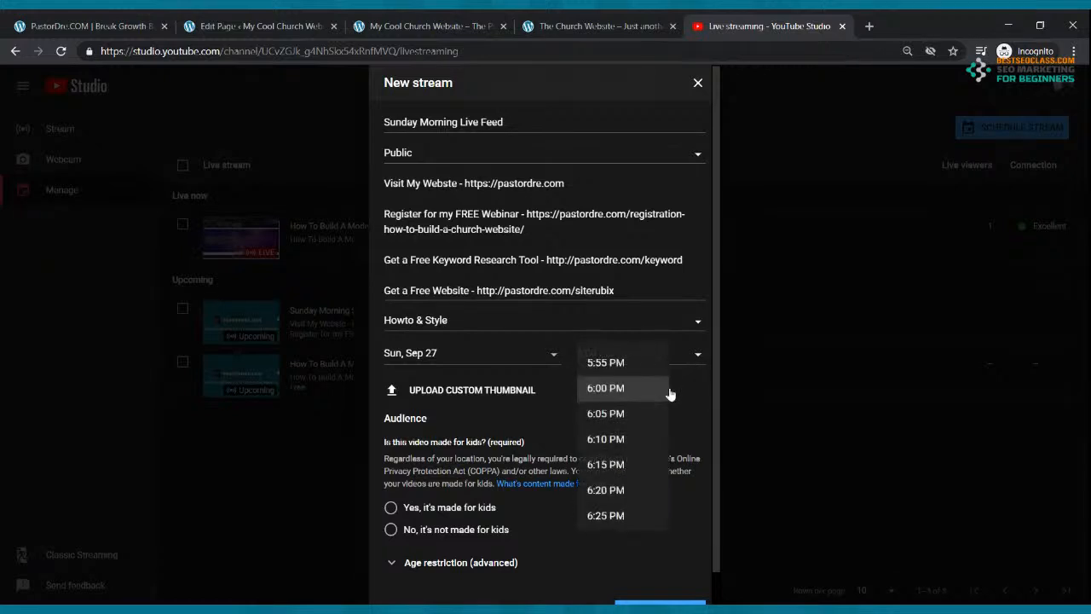
{"action": "scroll", "coordinate": [631, 409], "scroll_direction": "up", "scroll_amount": 5}
{"action": "scroll", "coordinate": [583, 414], "scroll_direction": "up", "scroll_amount": 10}
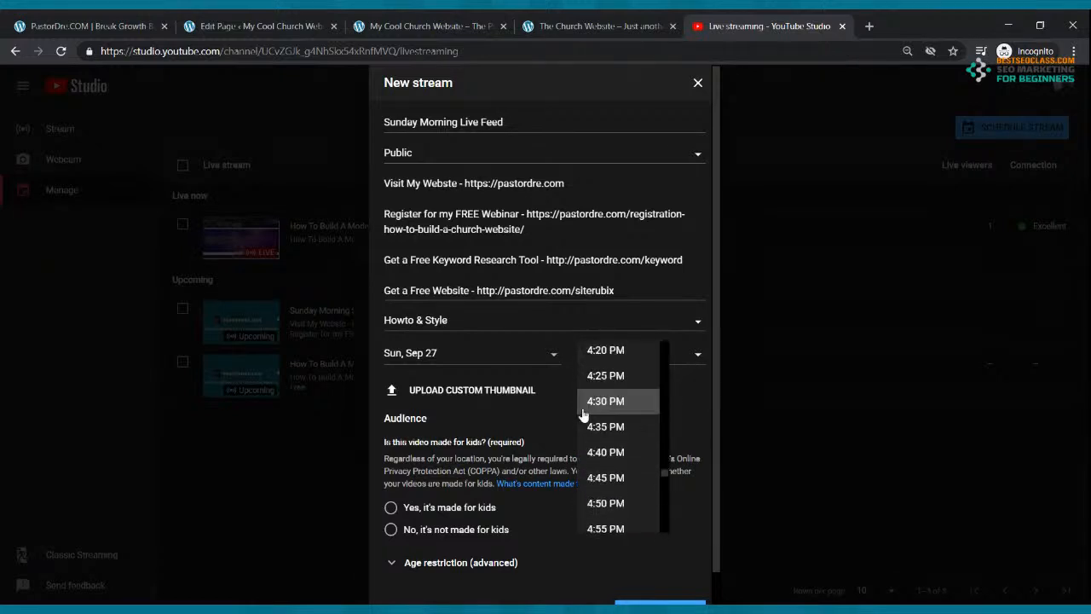
{"action": "scroll", "coordinate": [588, 412], "scroll_direction": "up", "scroll_amount": 10}
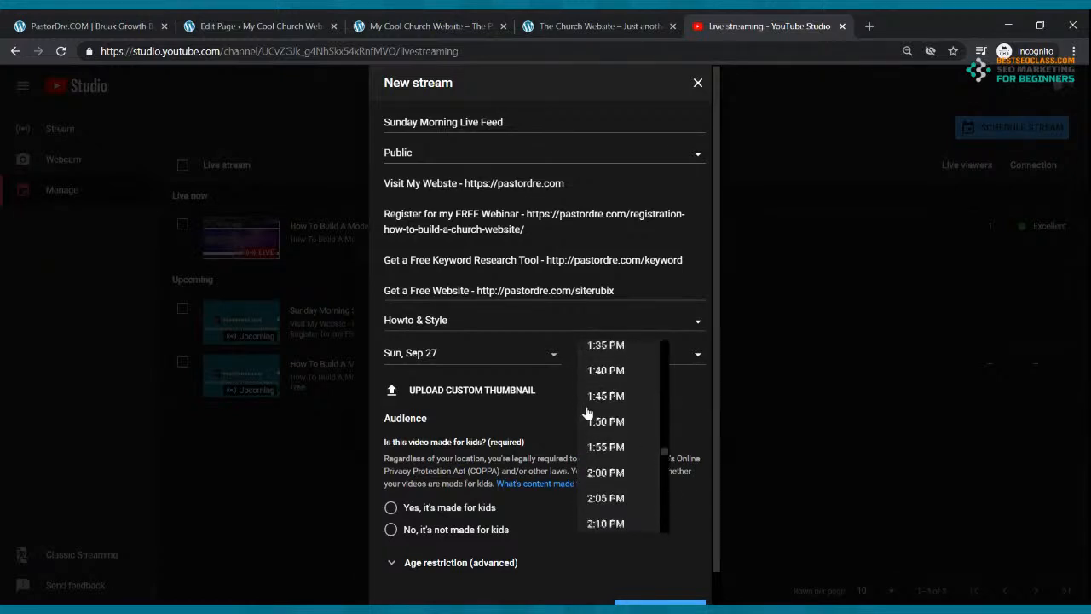
{"action": "scroll", "coordinate": [593, 411], "scroll_direction": "up", "scroll_amount": 8}
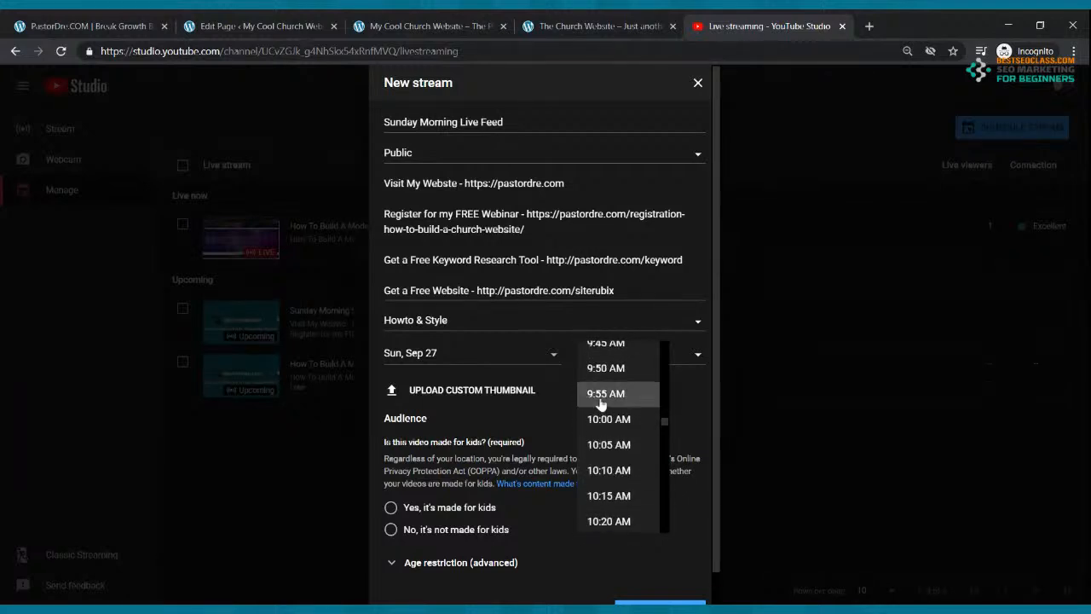
{"action": "scroll", "coordinate": [600, 402], "scroll_direction": "up", "scroll_amount": 5}
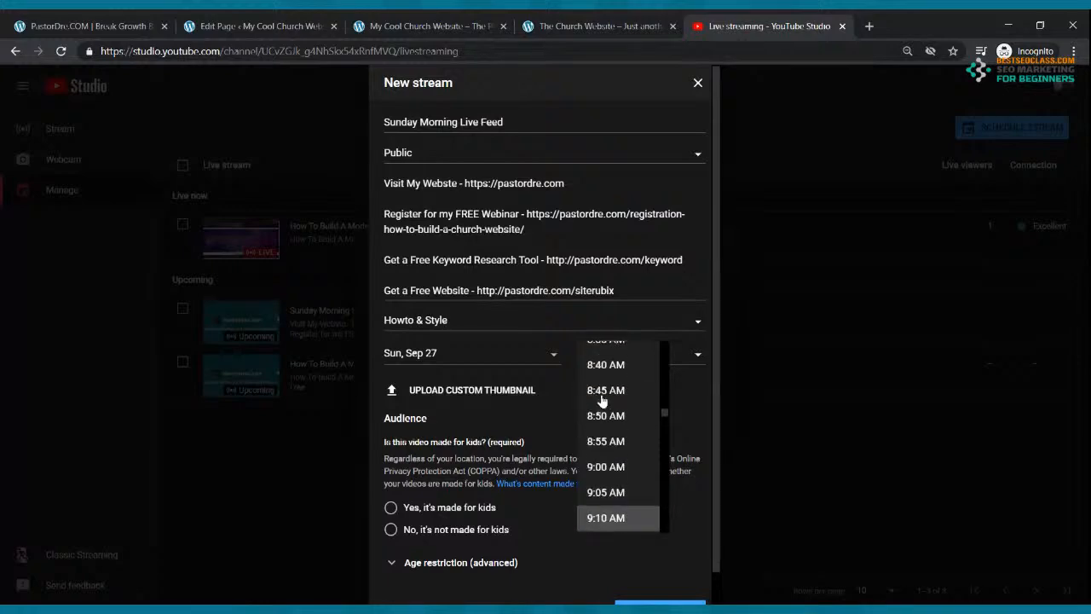
{"action": "left_click", "coordinate": [605, 469]}
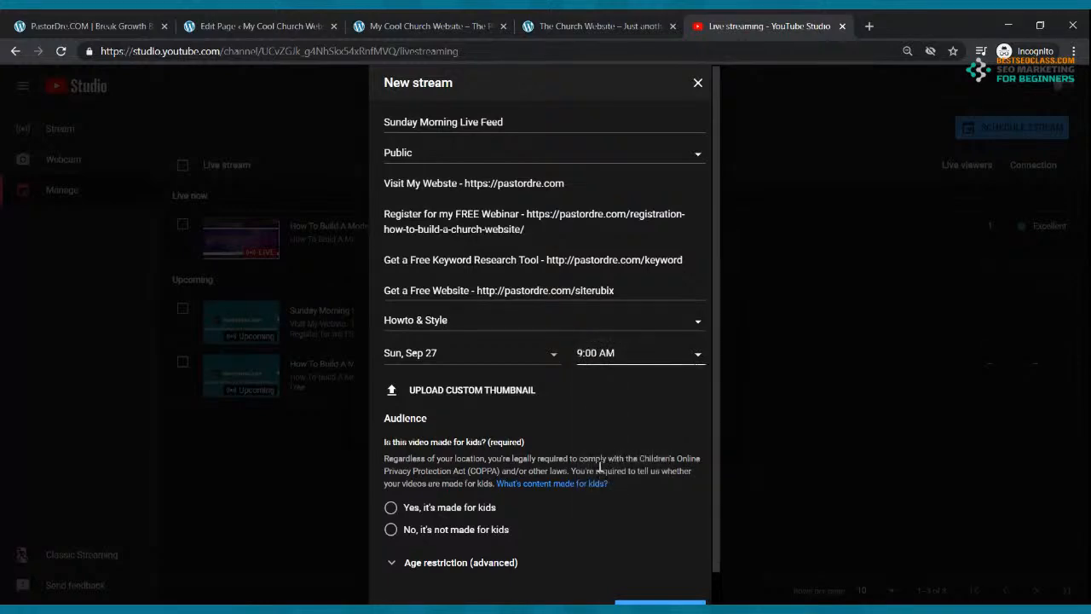
Step: Mark the stream as not made for kids and create the stream
{"action": "left_click", "coordinate": [392, 530]}
{"action": "scroll", "coordinate": [627, 546], "scroll_direction": "down", "scroll_amount": 1}
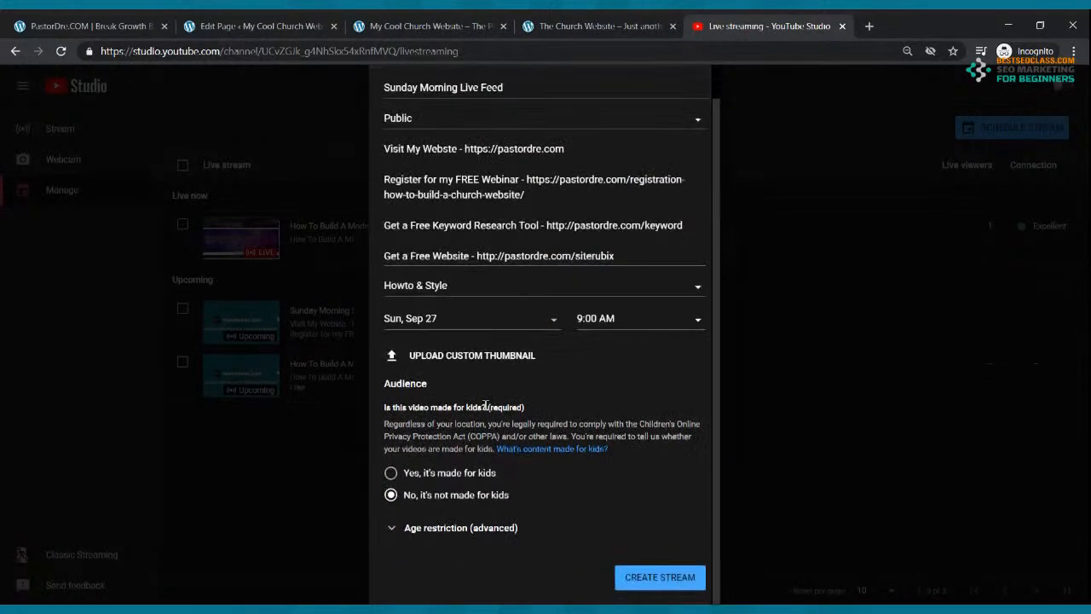
{"action": "left_click", "coordinate": [645, 575]}
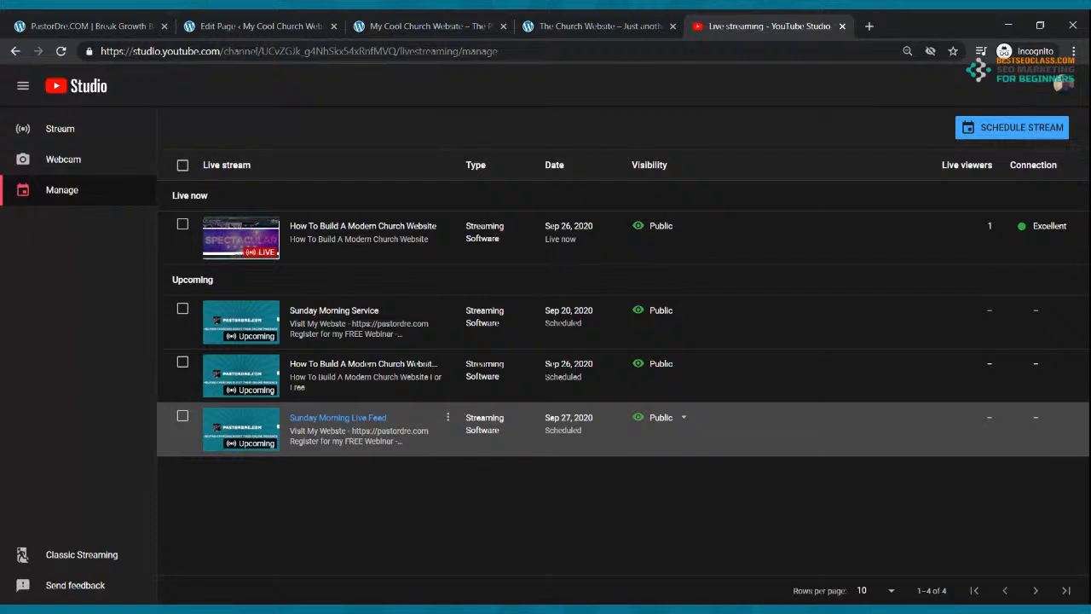
Step: Open the Sunday Morning Live Feed stream and copy its share link
{"action": "left_click", "coordinate": [260, 436]}
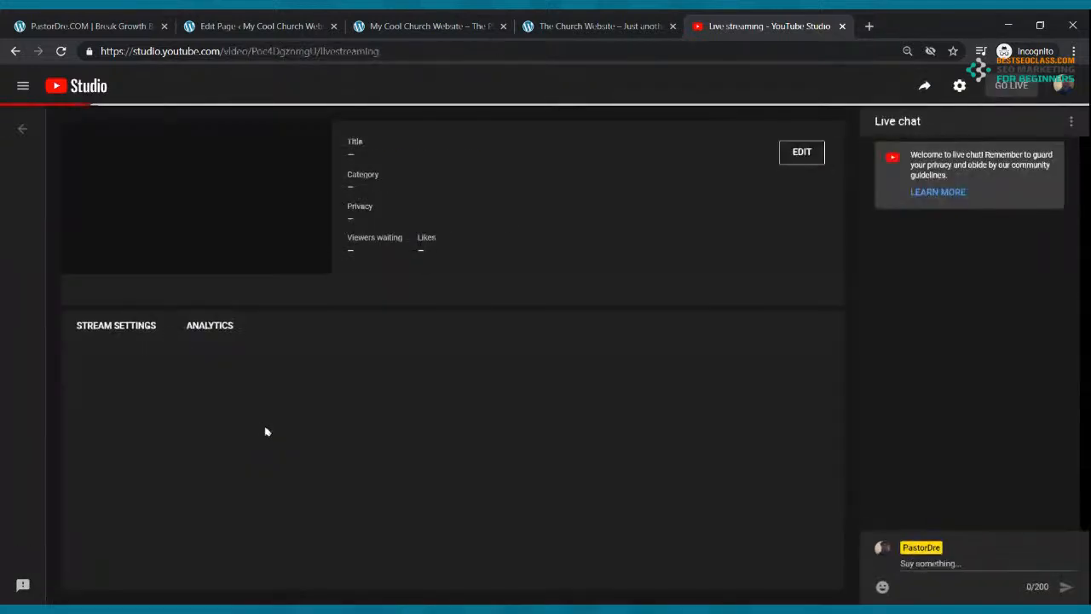
{"action": "left_click", "coordinate": [927, 89]}
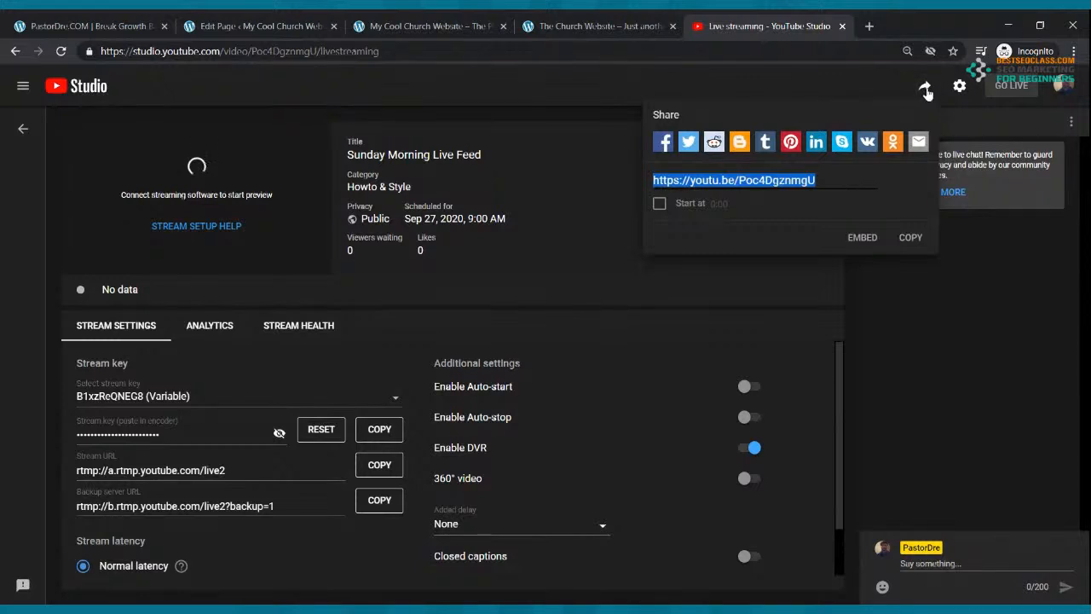
{"action": "left_click", "coordinate": [909, 239]}
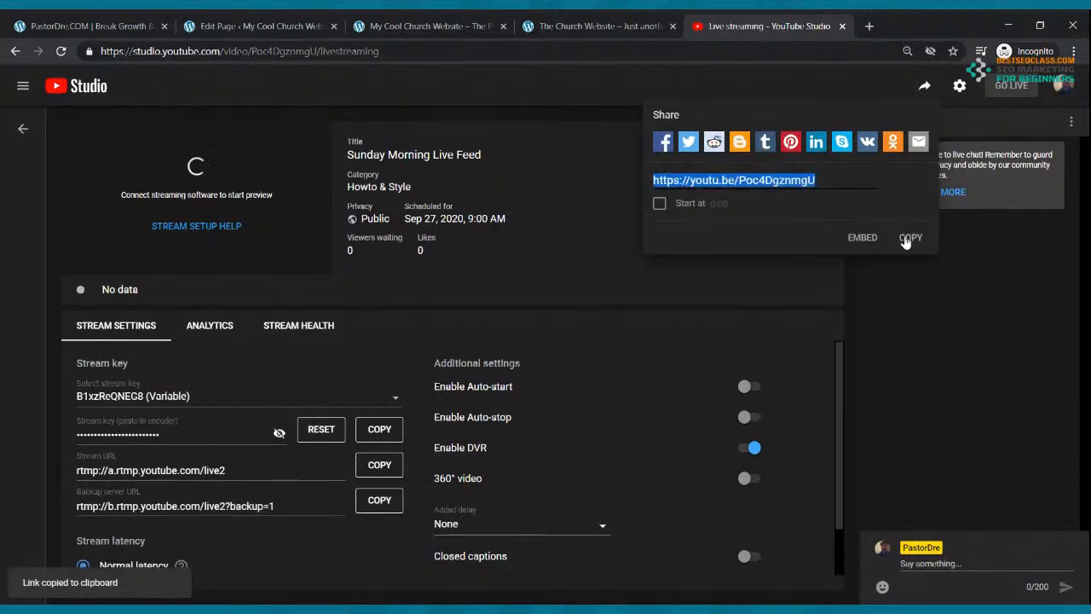
Step: On the Live Webcast page in the editor, add a YouTube embed block below the heading
{"action": "left_click", "coordinate": [290, 25]}
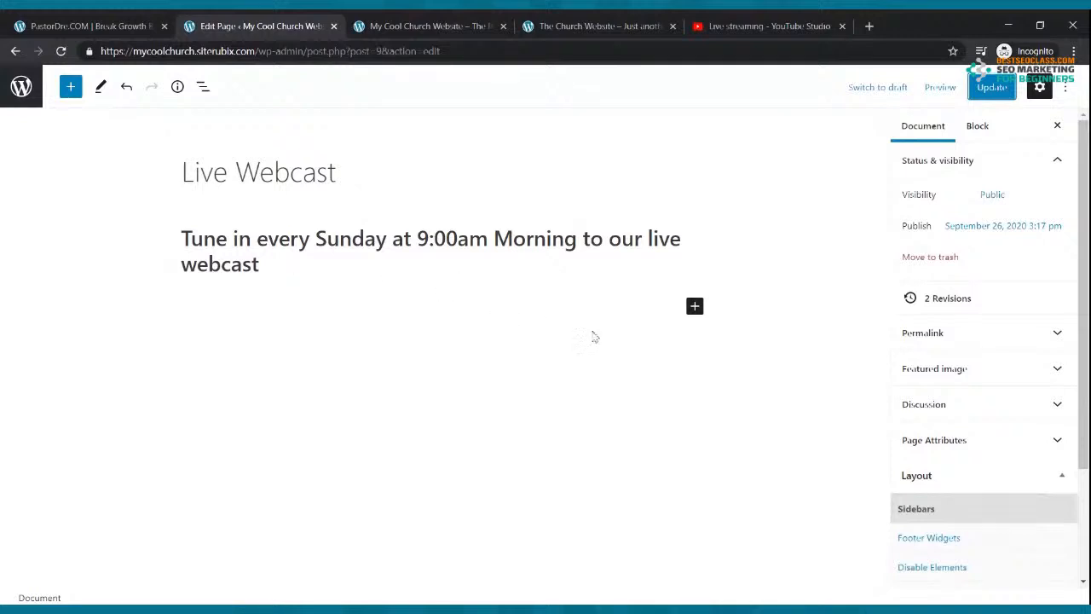
{"action": "left_click", "coordinate": [694, 306]}
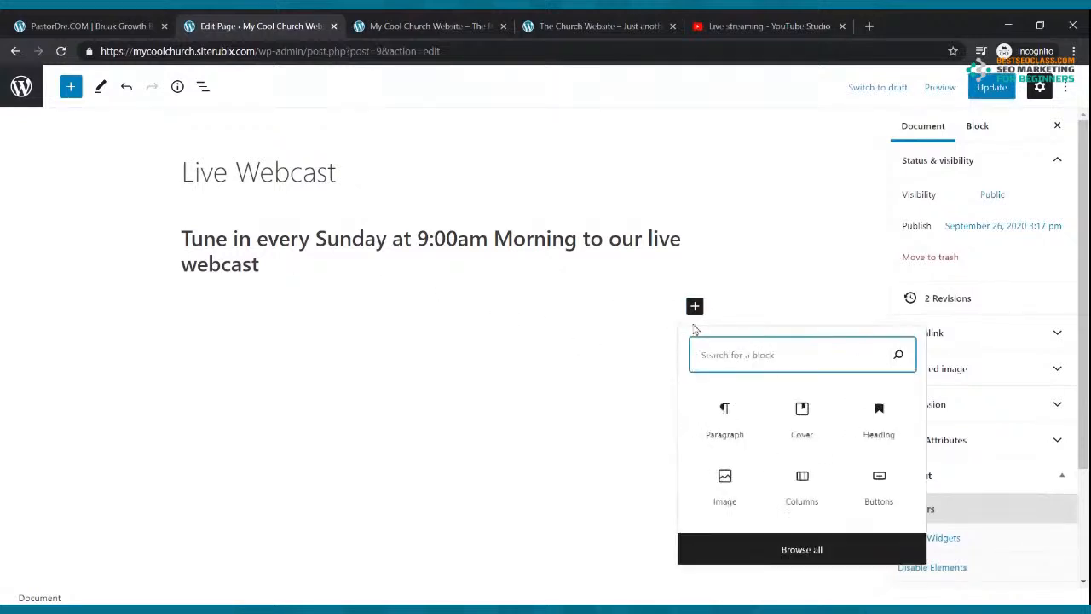
{"action": "type", "text": "you"}
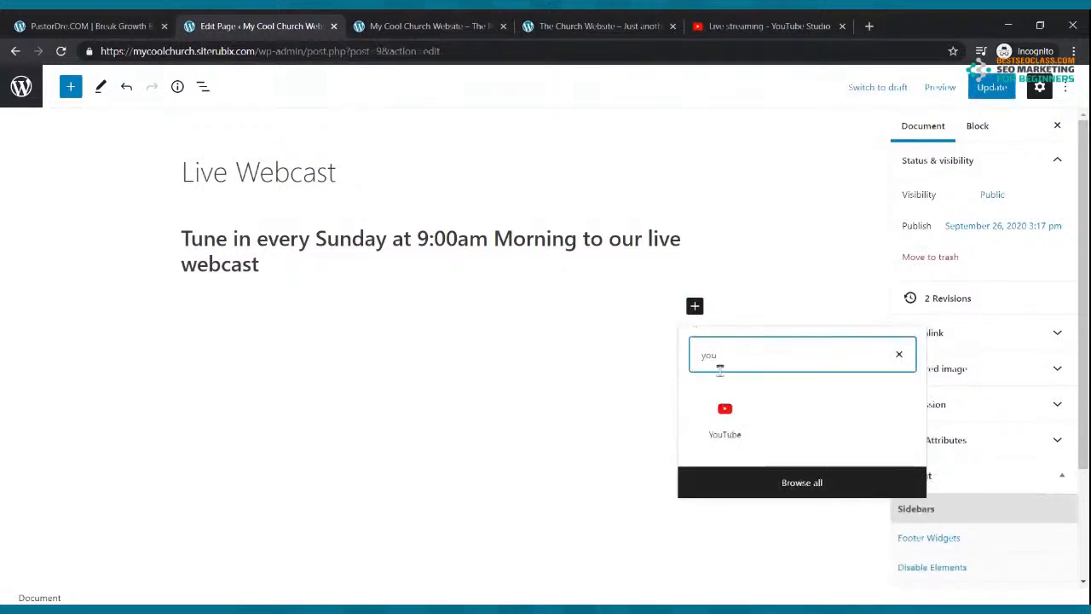
{"action": "left_click", "coordinate": [724, 416]}
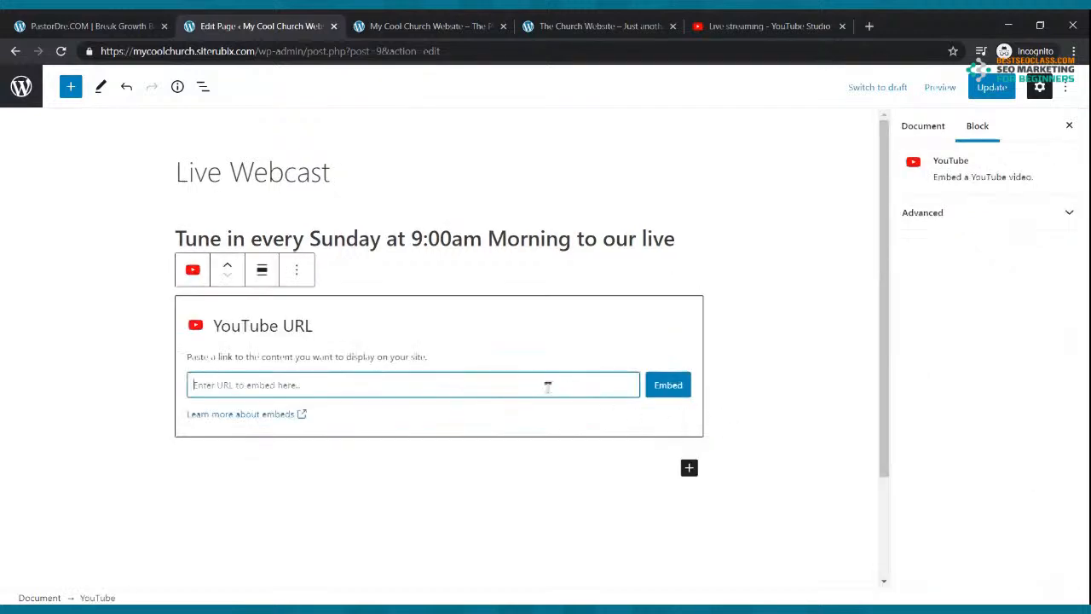
{"action": "left_click", "coordinate": [742, 24]}
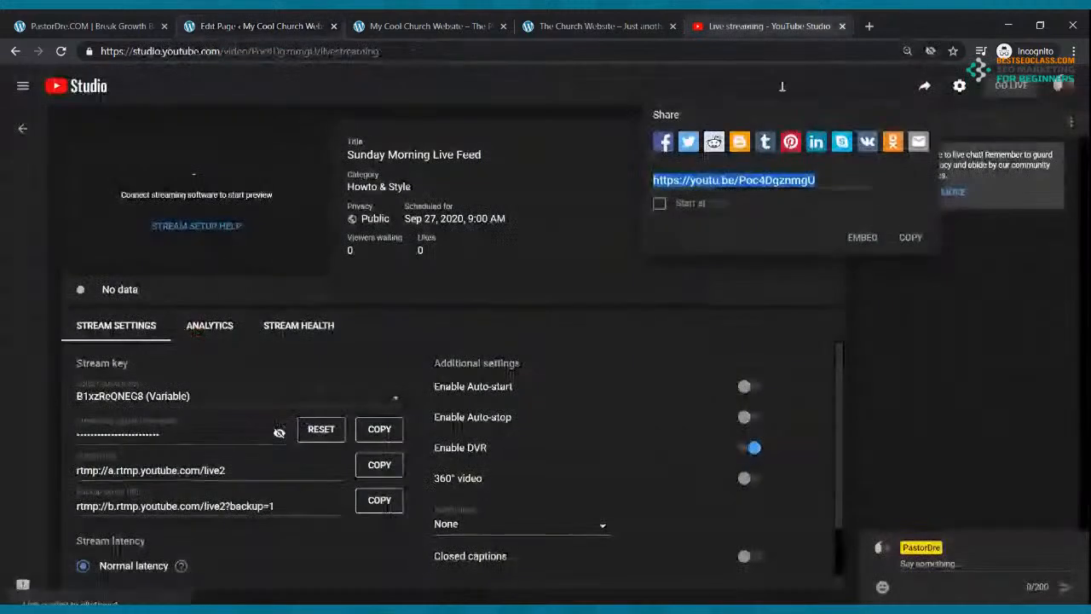
{"action": "left_click", "coordinate": [909, 238]}
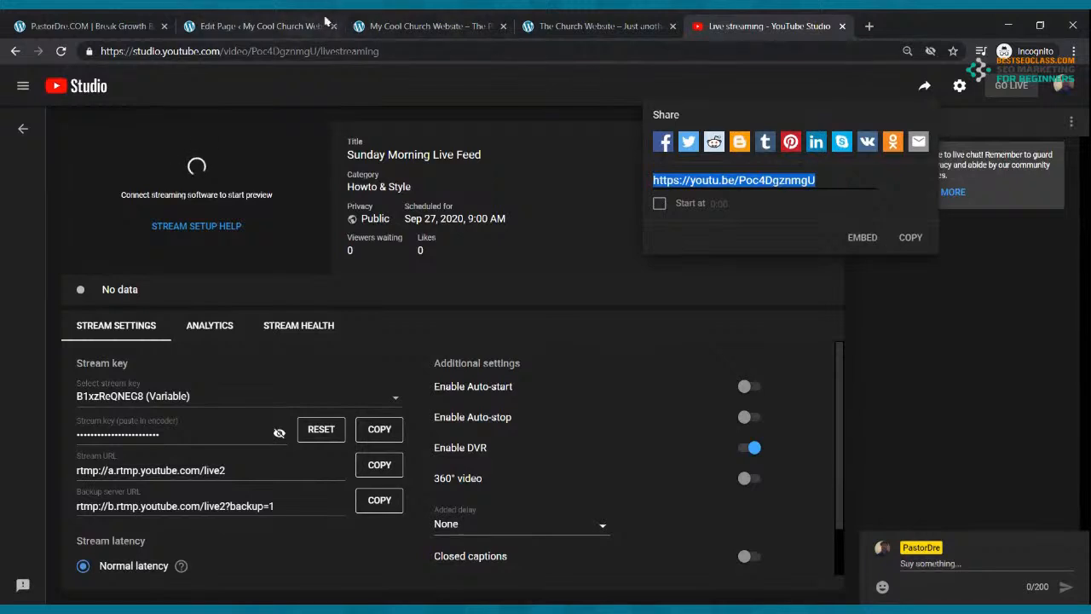
{"action": "left_click", "coordinate": [294, 26]}
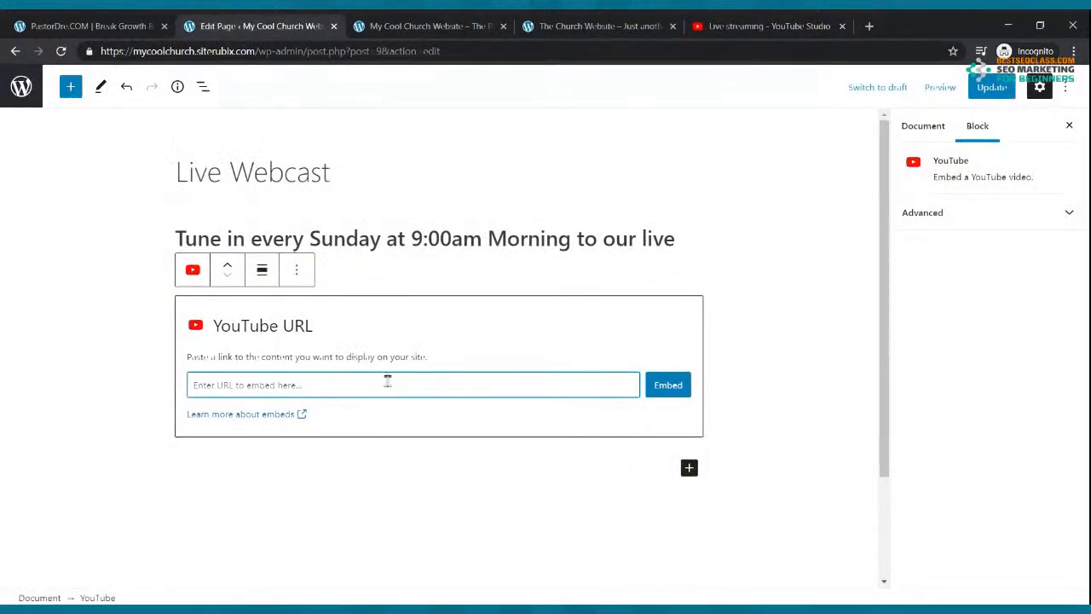
{"action": "key", "text": "ctrl+v"}
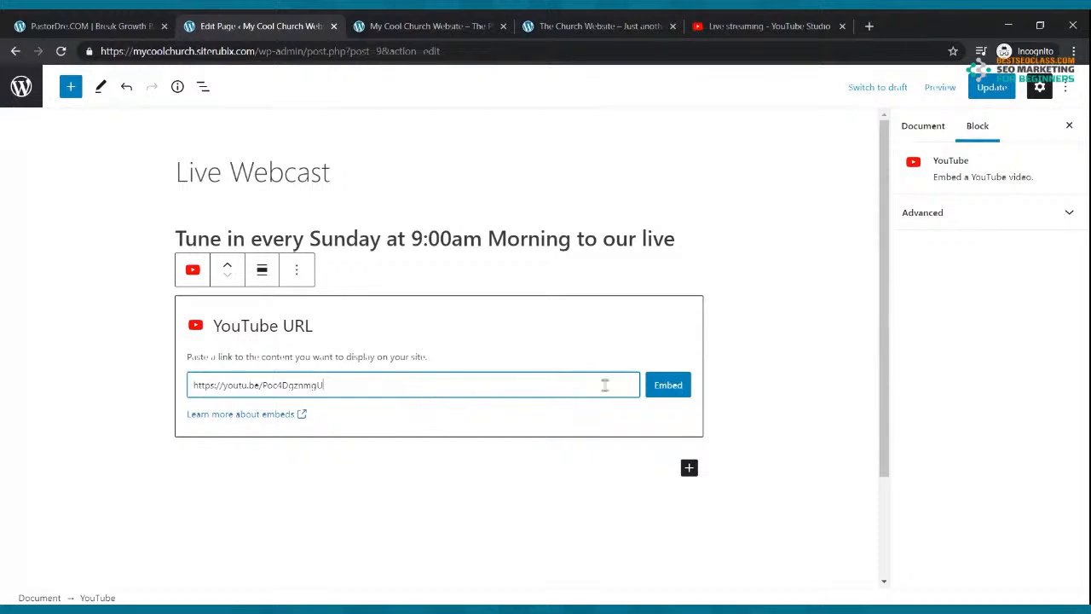
{"action": "left_click", "coordinate": [668, 386]}
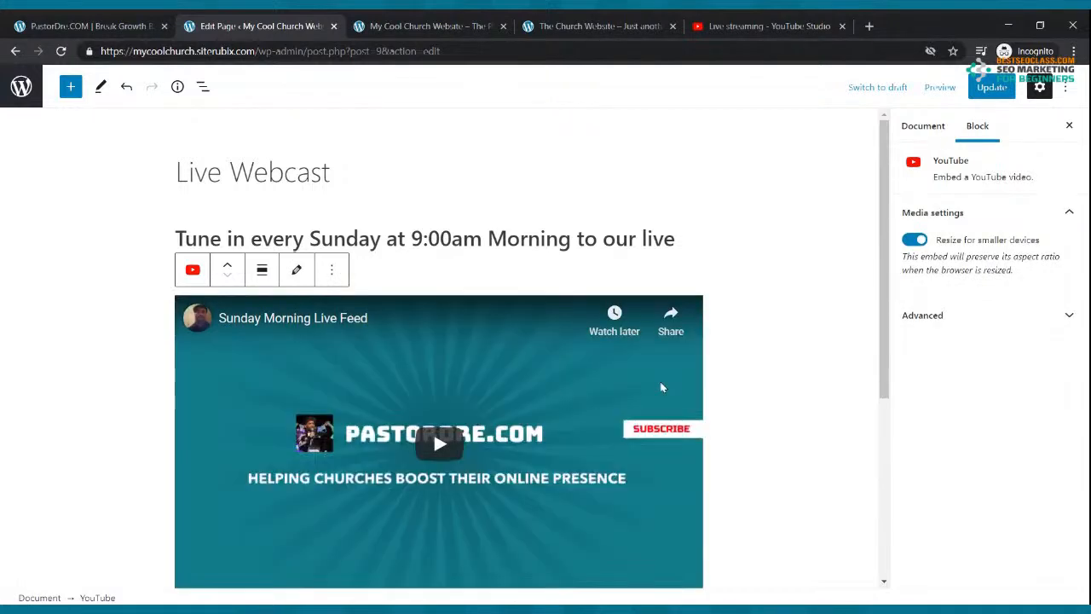
{"action": "left_click", "coordinate": [980, 89]}
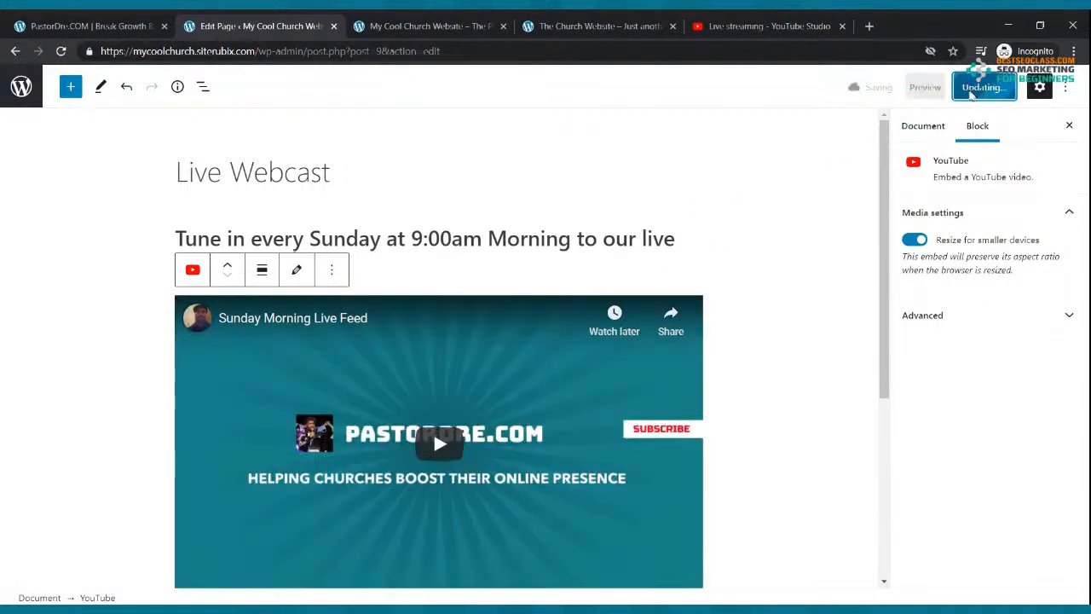
Step: View the Live Webcast page on the live site to check the embedded stream
{"action": "left_click", "coordinate": [443, 25]}
{"action": "scroll", "coordinate": [388, 83], "scroll_direction": "up", "scroll_amount": 10}
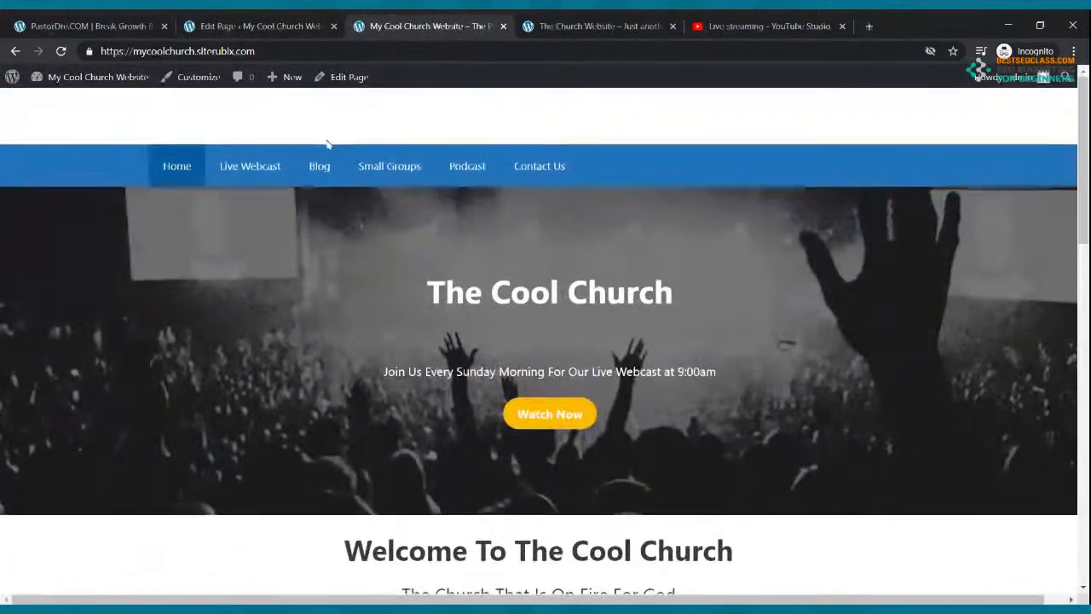
{"action": "left_click", "coordinate": [227, 170]}
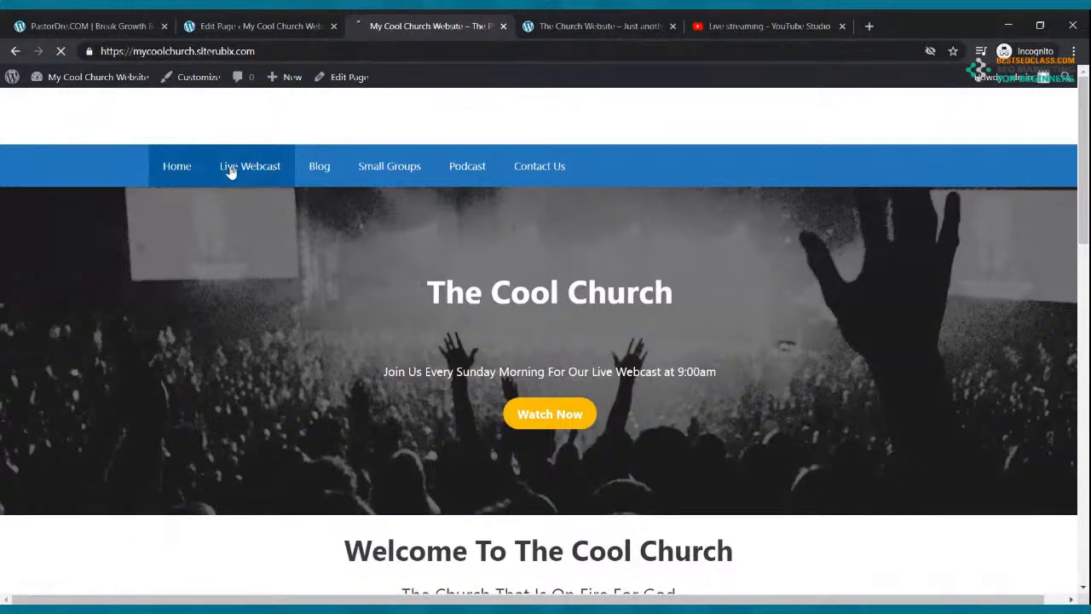
{"action": "scroll", "coordinate": [418, 210], "scroll_direction": "down", "scroll_amount": 3}
{"action": "scroll", "coordinate": [460, 245], "scroll_direction": "up", "scroll_amount": 3}
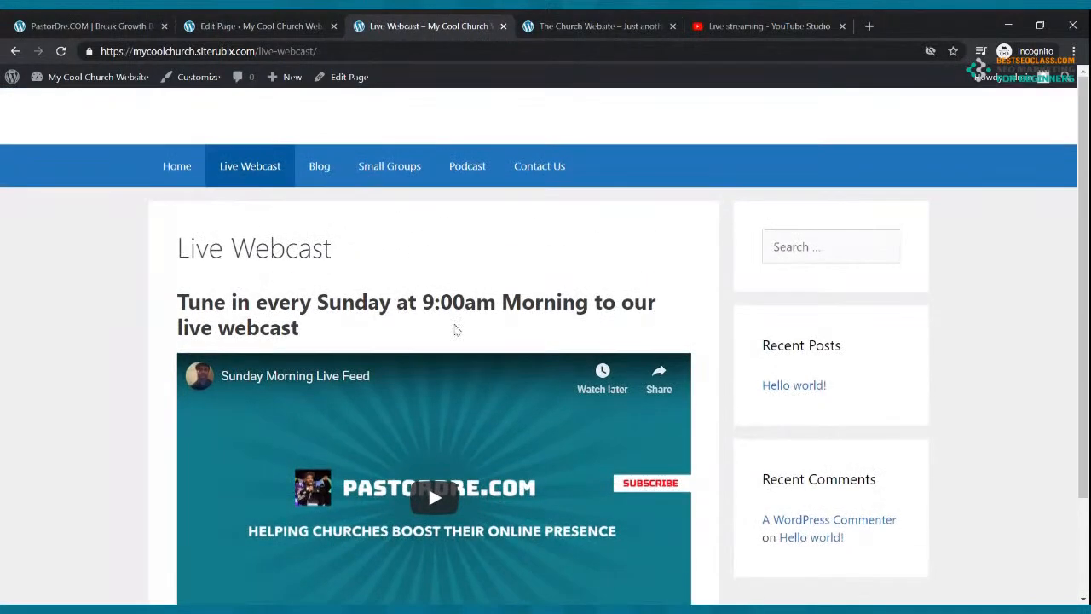
Step: Close the YouTube Studio tab and return to the live Live Webcast page
{"action": "left_click", "coordinate": [832, 26]}
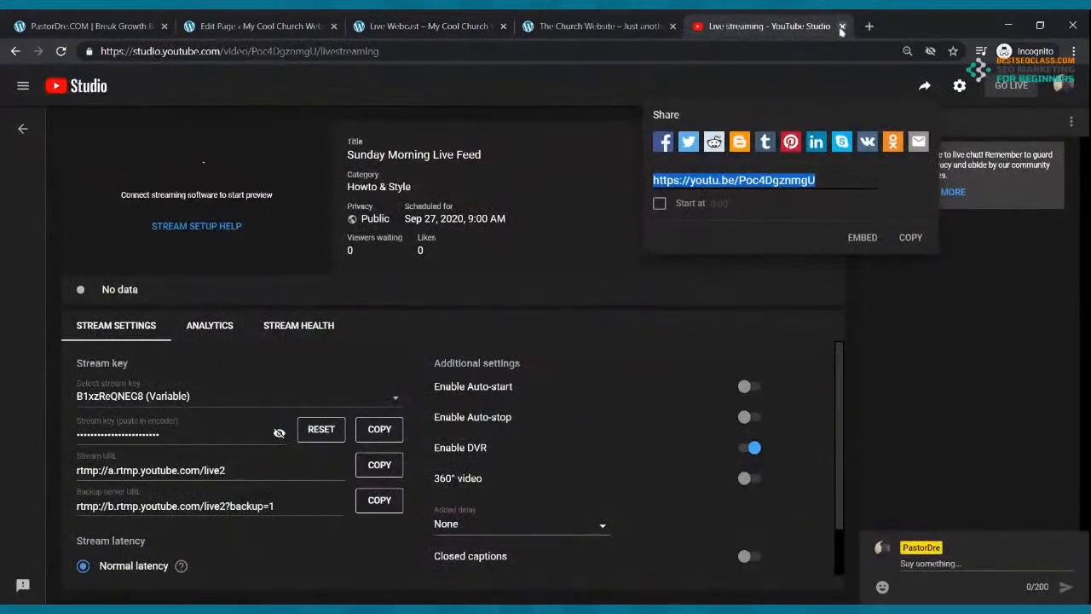
{"action": "left_click", "coordinate": [842, 26]}
{"action": "left_click", "coordinate": [387, 25]}
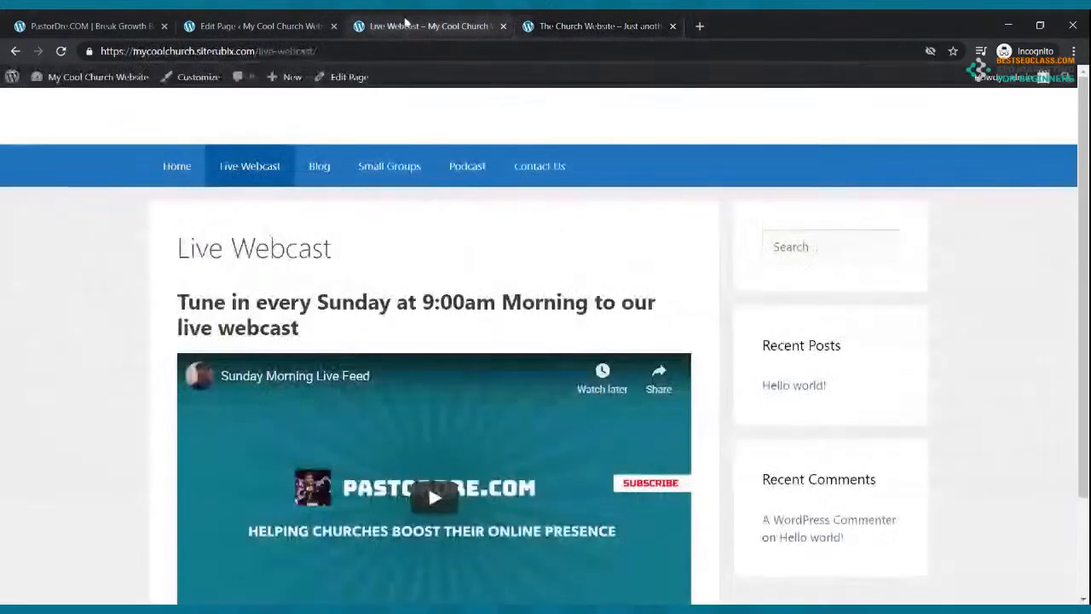
{"action": "scroll", "coordinate": [424, 138], "scroll_direction": "down", "scroll_amount": 2}
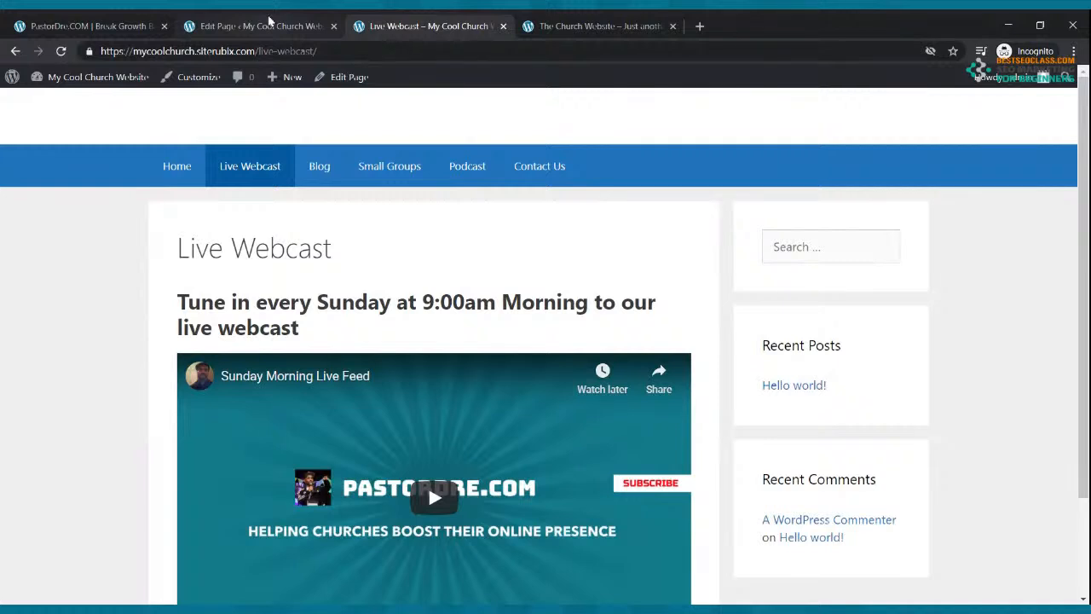
Step: Set the Live Webcast page's layout to Content (no sidebars) and update the page
{"action": "left_click", "coordinate": [269, 21]}
{"action": "left_click", "coordinate": [426, 274]}
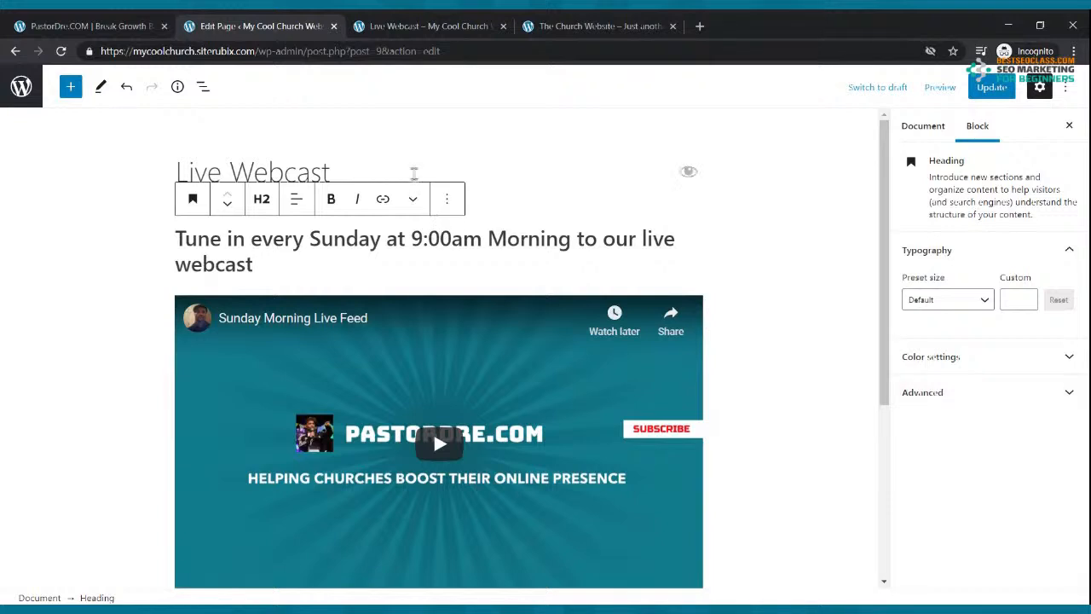
{"action": "left_click", "coordinate": [413, 173]}
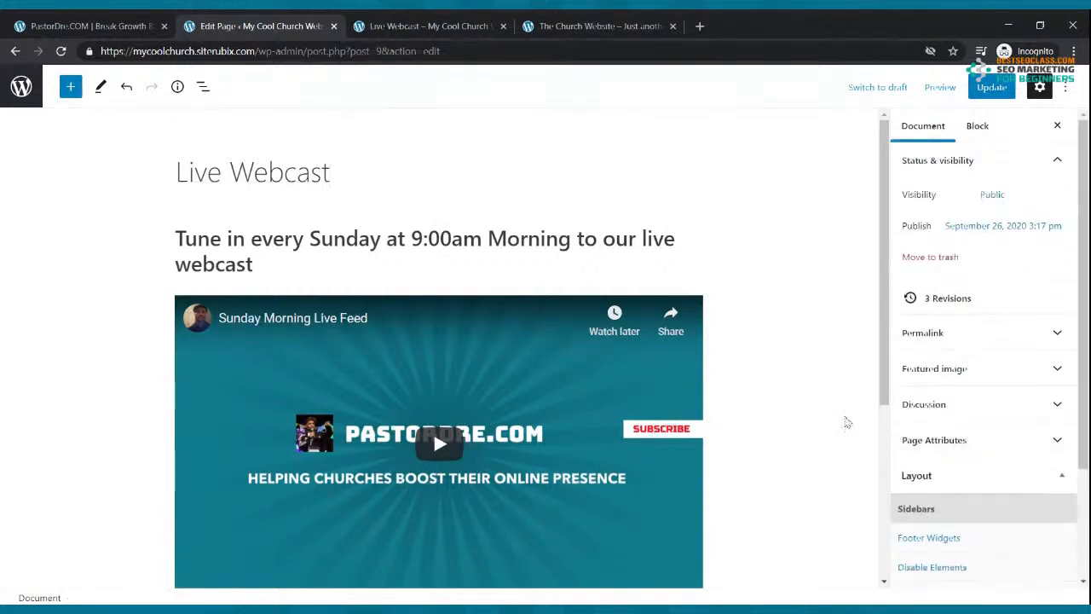
{"action": "left_click", "coordinate": [579, 380]}
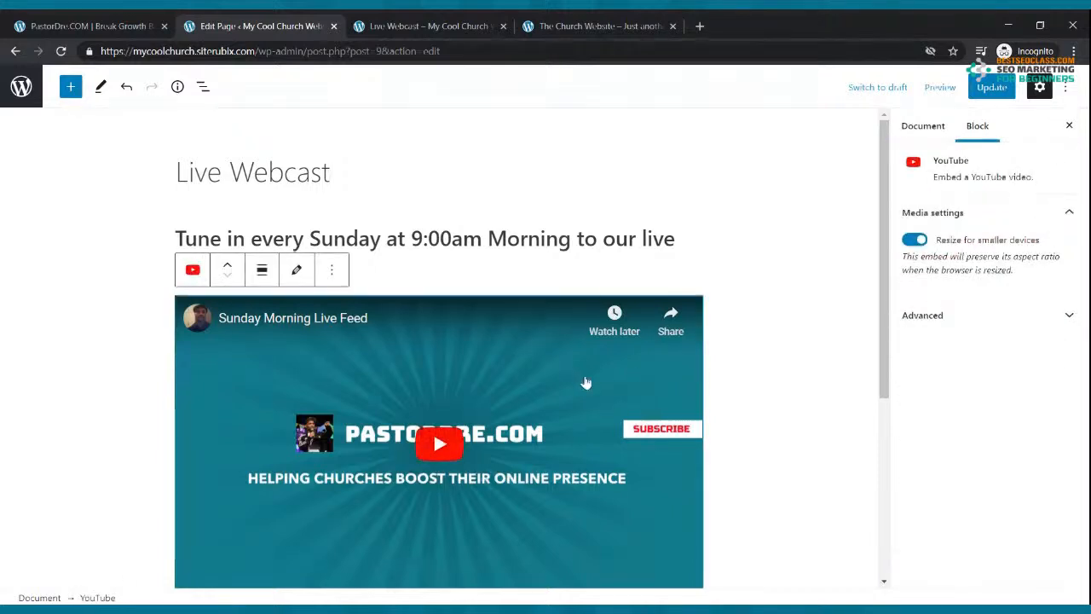
{"action": "left_click", "coordinate": [444, 174]}
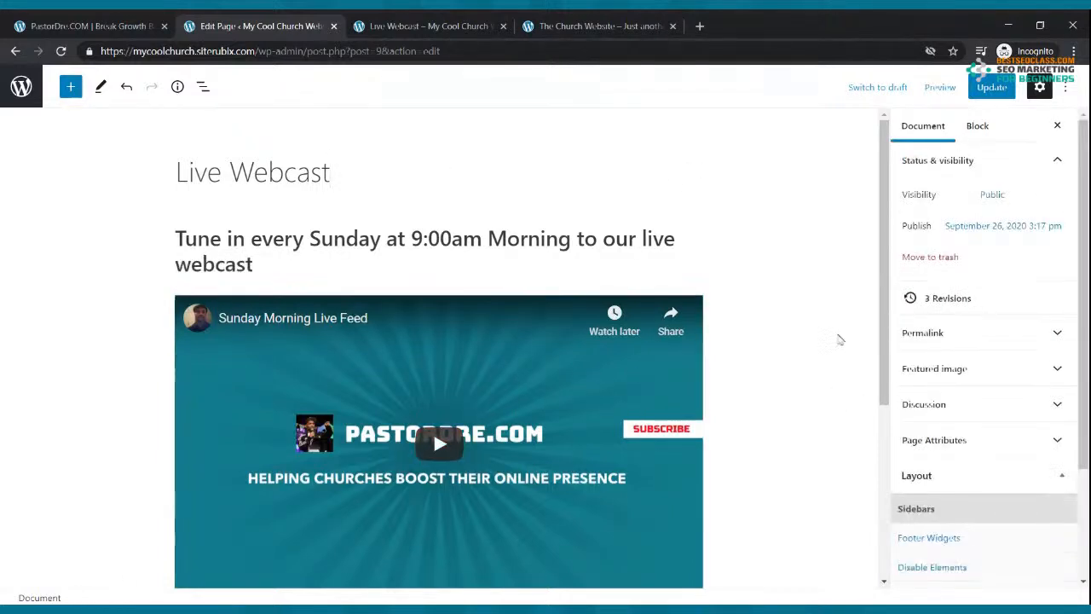
{"action": "scroll", "coordinate": [852, 358], "scroll_direction": "down", "scroll_amount": 3}
{"action": "scroll", "coordinate": [961, 514], "scroll_direction": "down", "scroll_amount": 2}
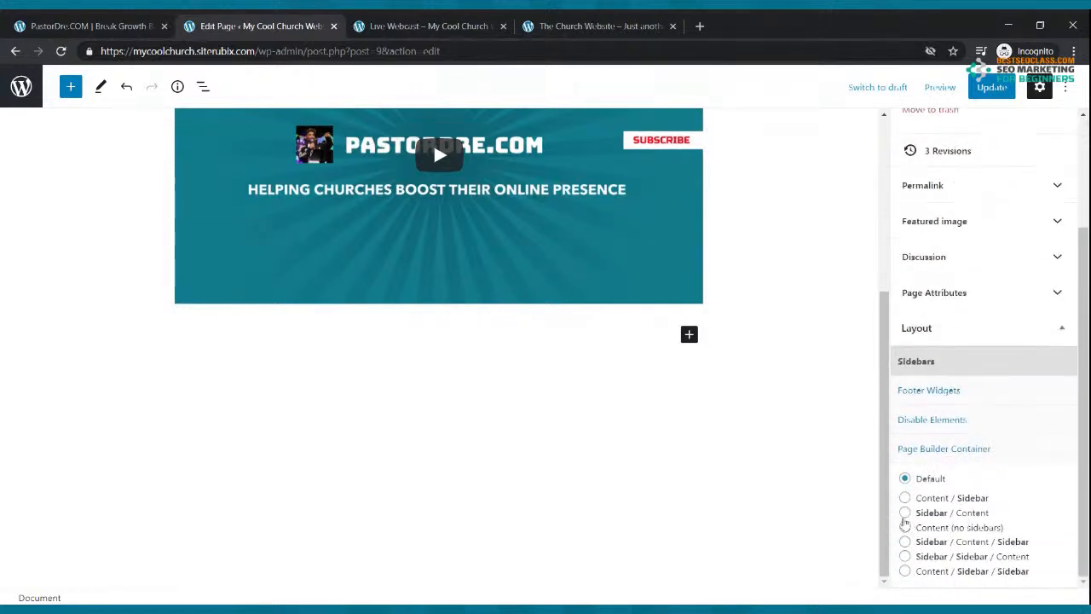
{"action": "left_click", "coordinate": [905, 527]}
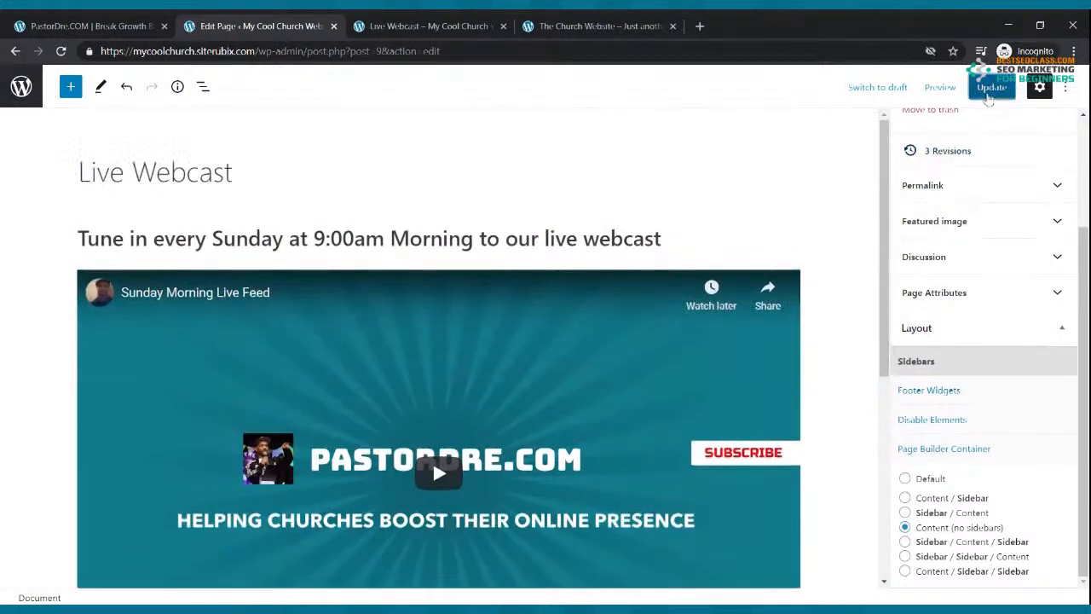
{"action": "left_click", "coordinate": [991, 87]}
Step: Reload the live Live Webcast page and review the full-width layout
{"action": "left_click", "coordinate": [426, 26]}
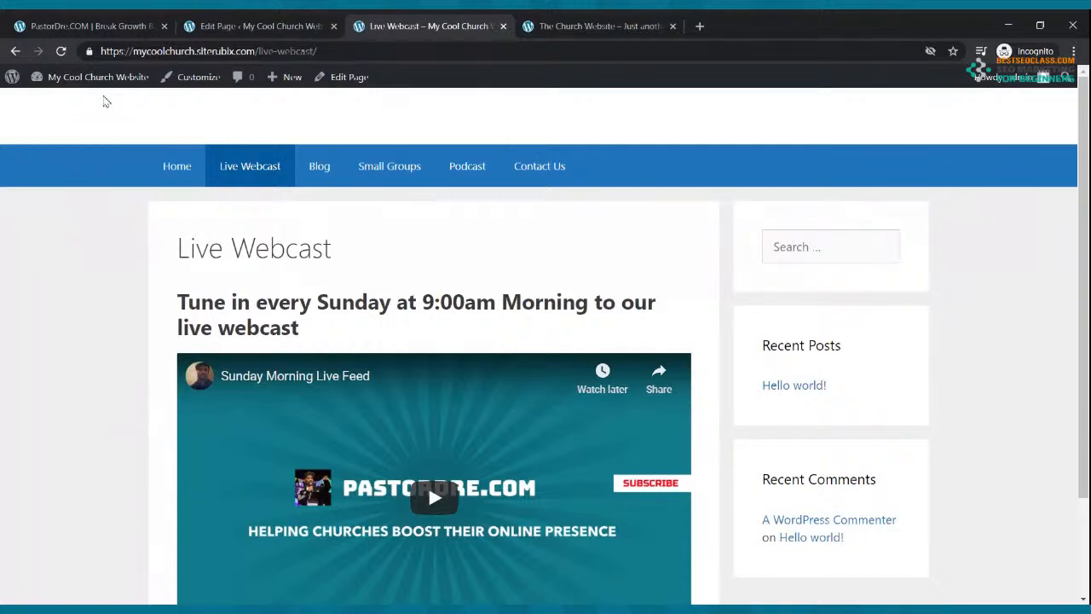
{"action": "left_click", "coordinate": [61, 51]}
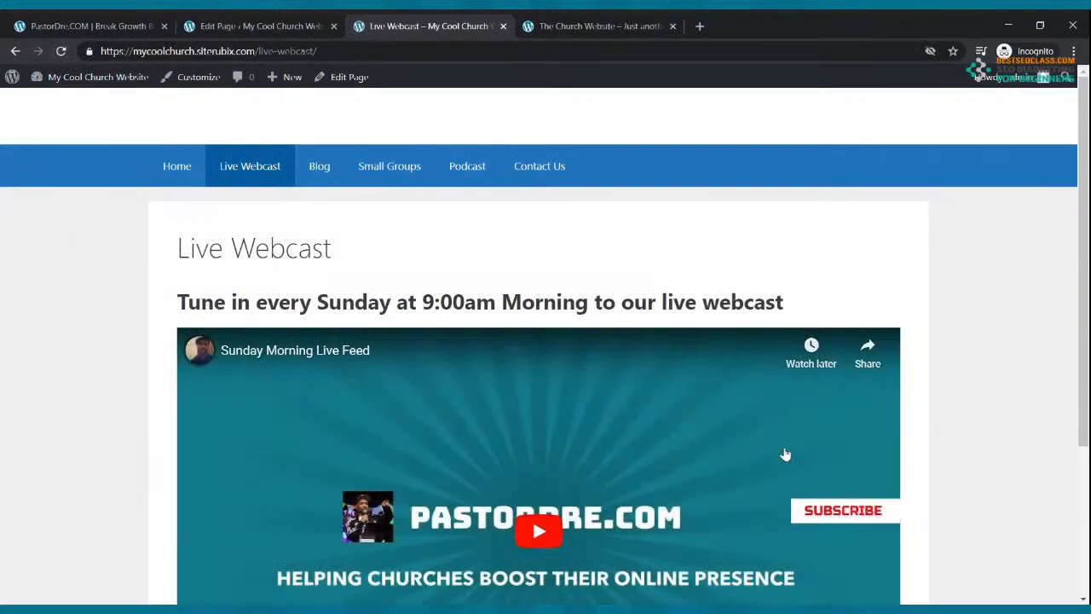
{"action": "scroll", "coordinate": [782, 452], "scroll_direction": "down", "scroll_amount": 1}
{"action": "scroll", "coordinate": [782, 452], "scroll_direction": "down", "scroll_amount": 2}
{"action": "scroll", "coordinate": [782, 452], "scroll_direction": "up", "scroll_amount": 5}
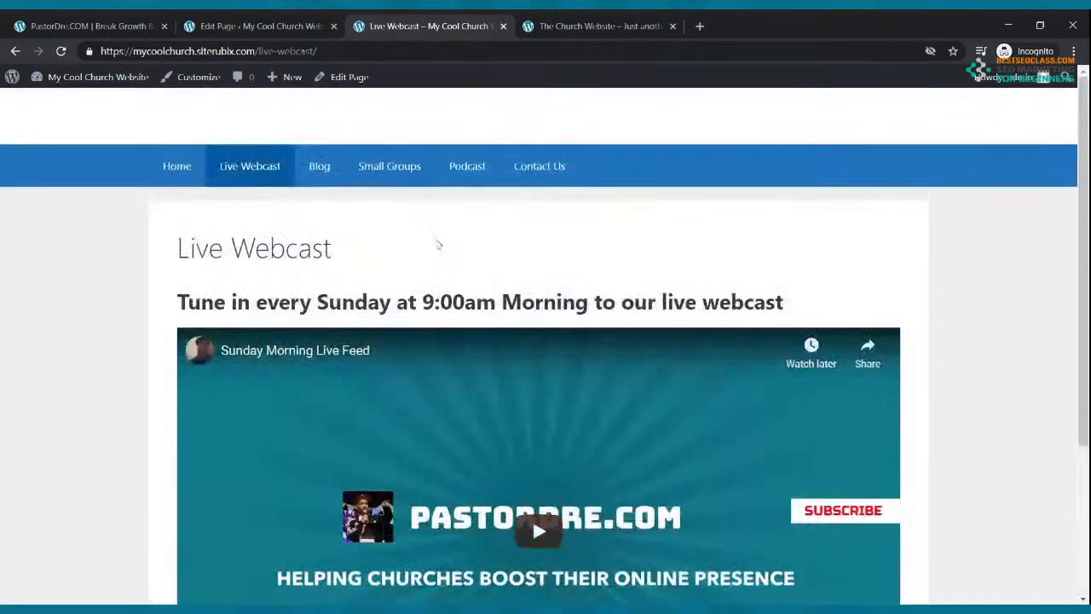
Step: Update the Live Webcast page once more in the editor
{"action": "left_click", "coordinate": [271, 26]}
{"action": "left_click", "coordinate": [359, 177]}
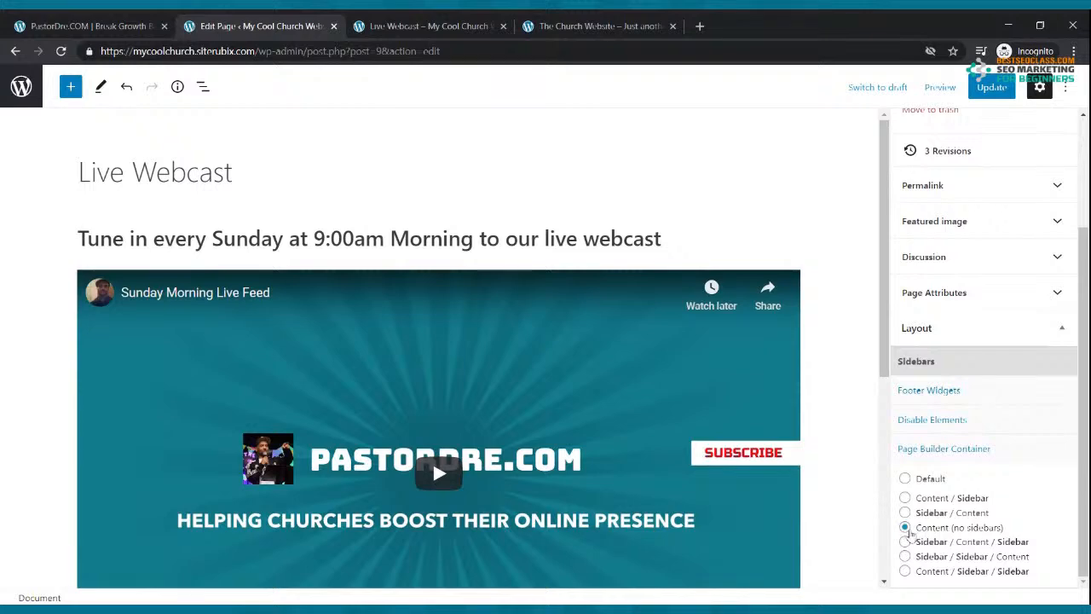
{"action": "left_click", "coordinate": [989, 85]}
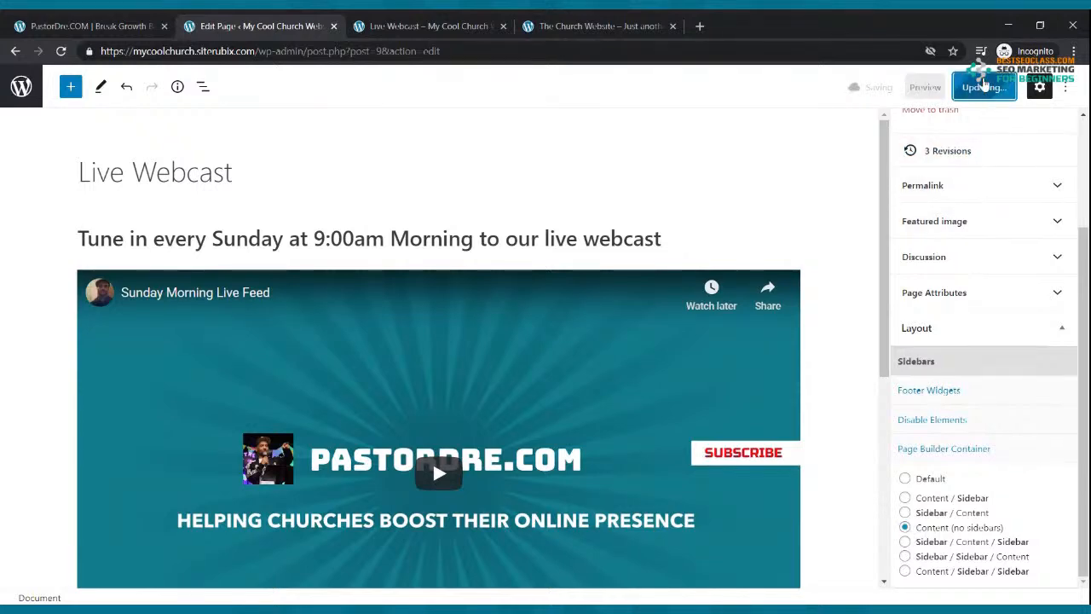
Step: Reload the live Live Webcast page, then go to the site's home page
{"action": "left_click", "coordinate": [379, 25]}
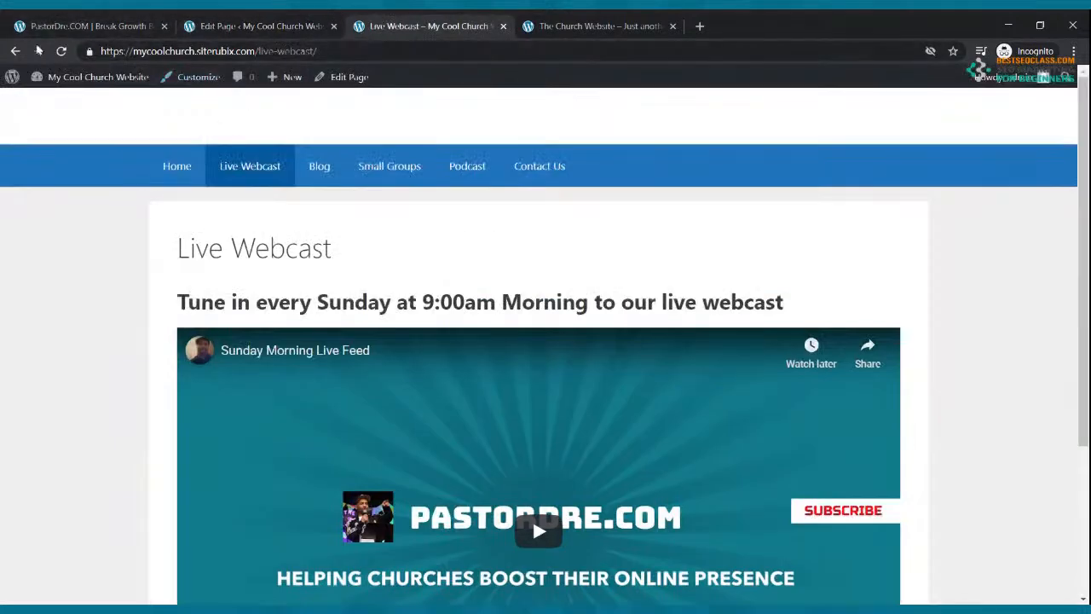
{"action": "left_click", "coordinate": [60, 52]}
{"action": "scroll", "coordinate": [281, 228], "scroll_direction": "down", "scroll_amount": 2}
{"action": "scroll", "coordinate": [284, 228], "scroll_direction": "up", "scroll_amount": 2}
{"action": "left_click", "coordinate": [188, 180]}
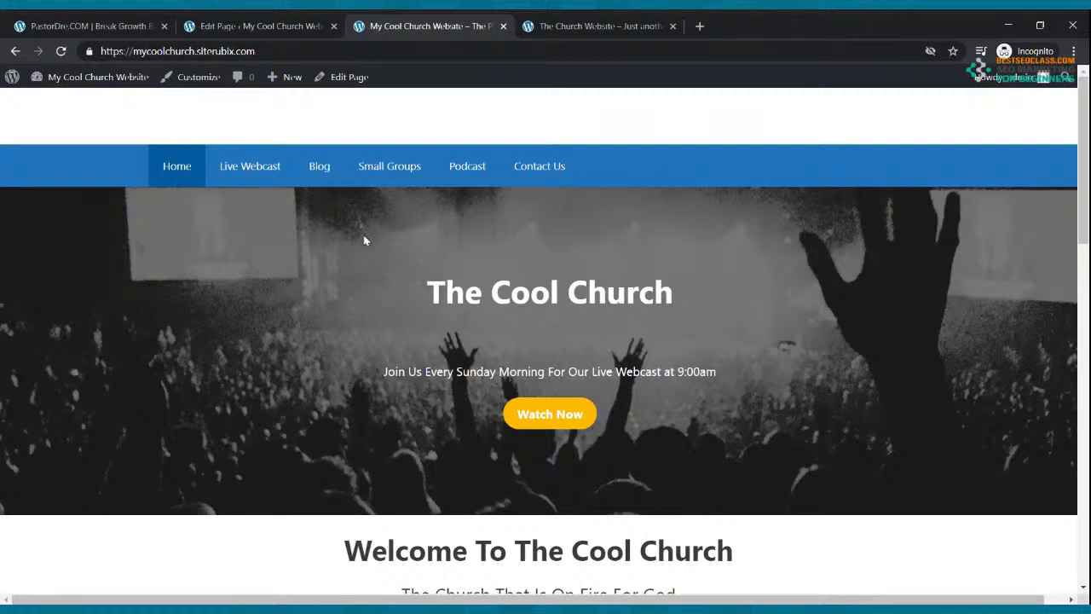
{"action": "left_click", "coordinate": [260, 26]}
{"action": "left_click", "coordinate": [15, 51]}
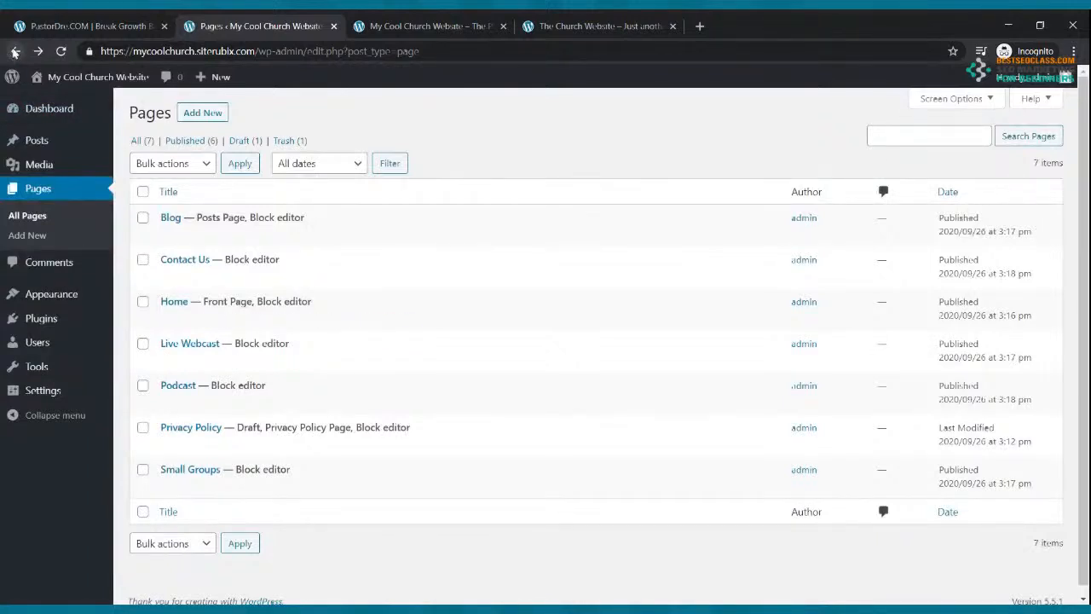
{"action": "left_click", "coordinate": [171, 319]}
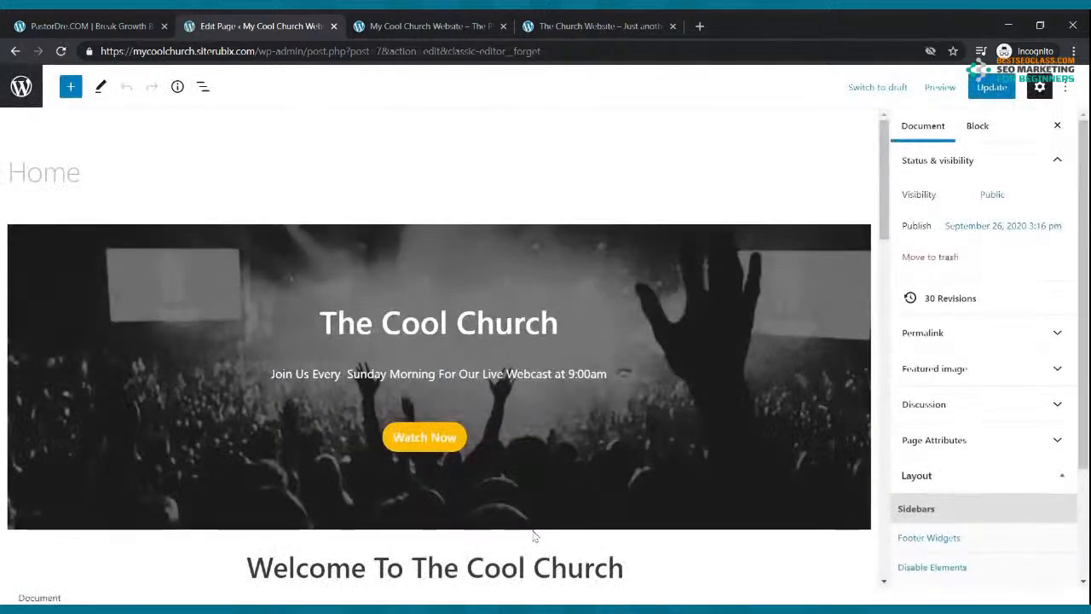
{"action": "left_click", "coordinate": [449, 454]}
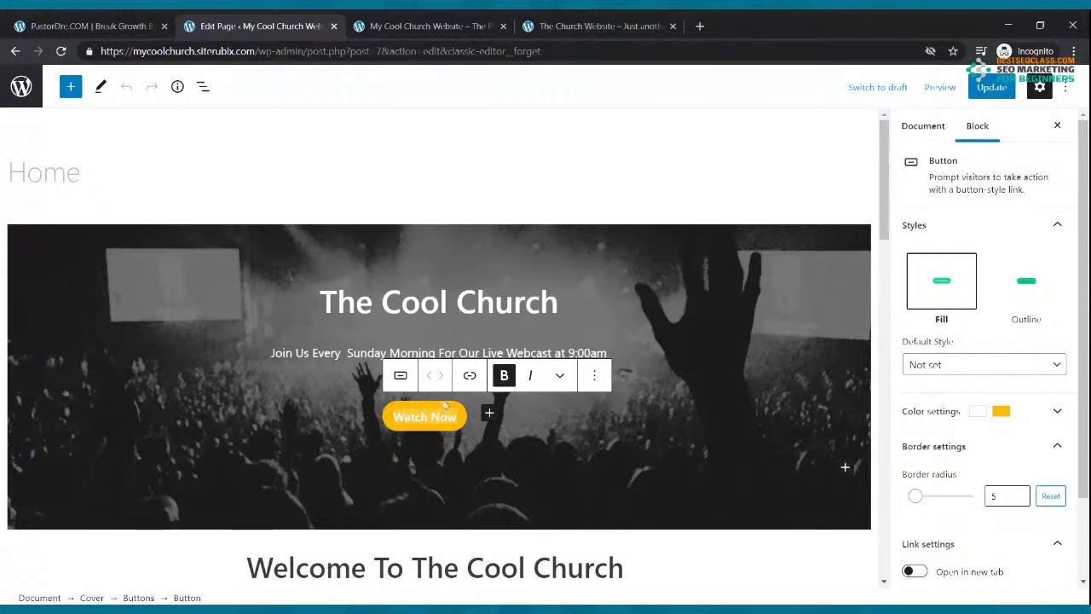
{"action": "left_click", "coordinate": [411, 27]}
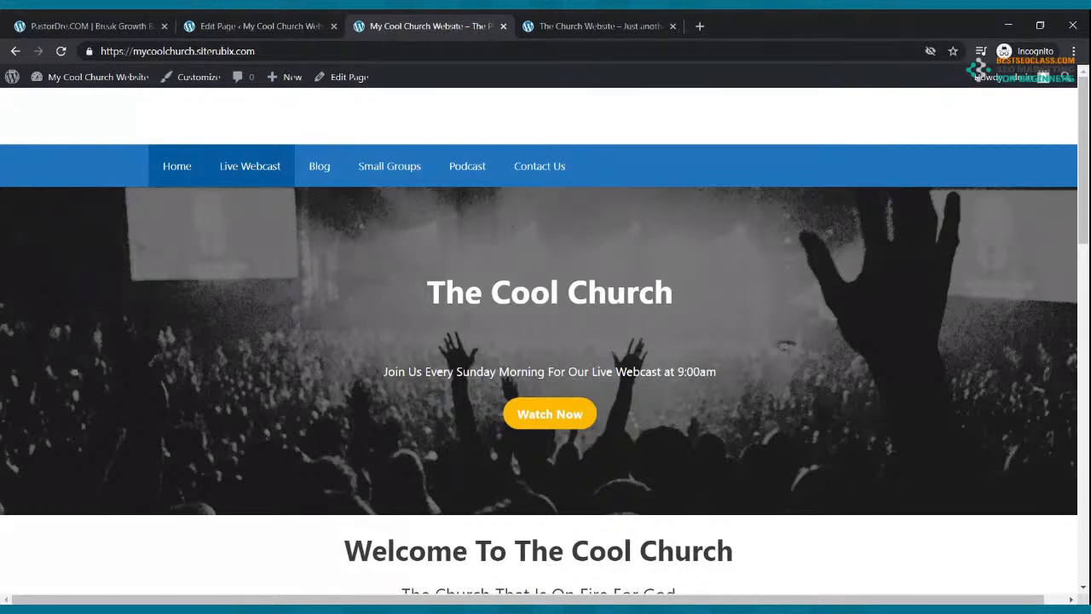
{"action": "left_click", "coordinate": [198, 25]}
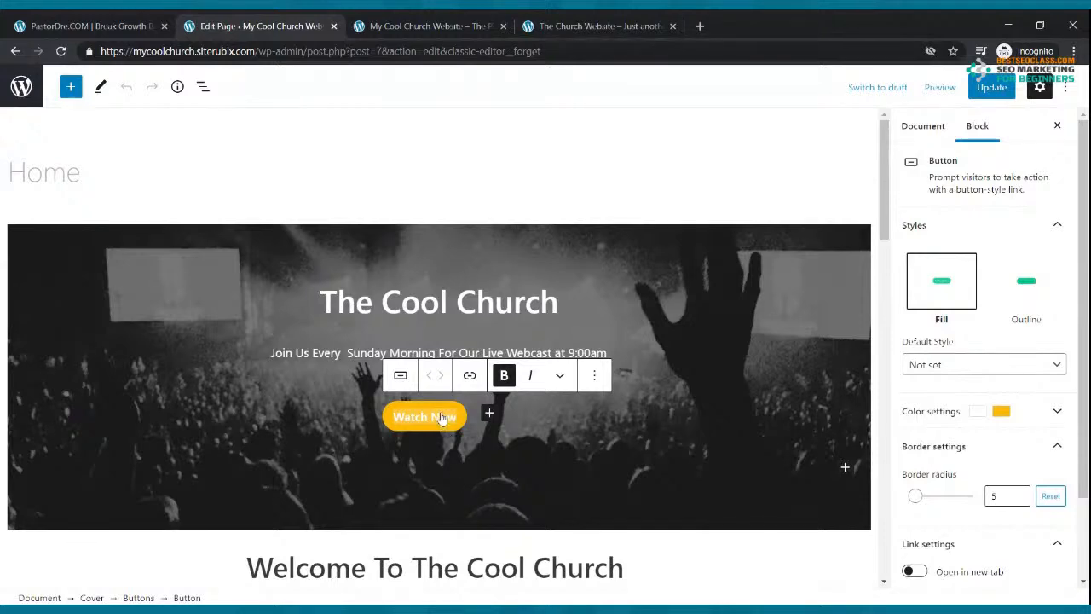
{"action": "left_click", "coordinate": [469, 376]}
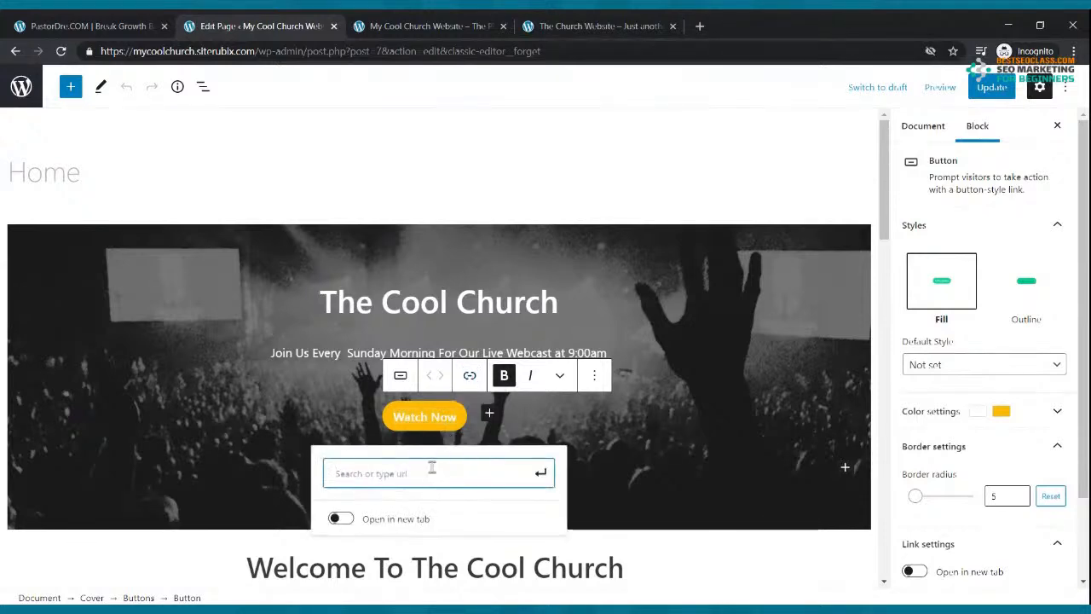
{"action": "type", "text": "https://mycoolchurch.siterubix.com/live-webcast/"}
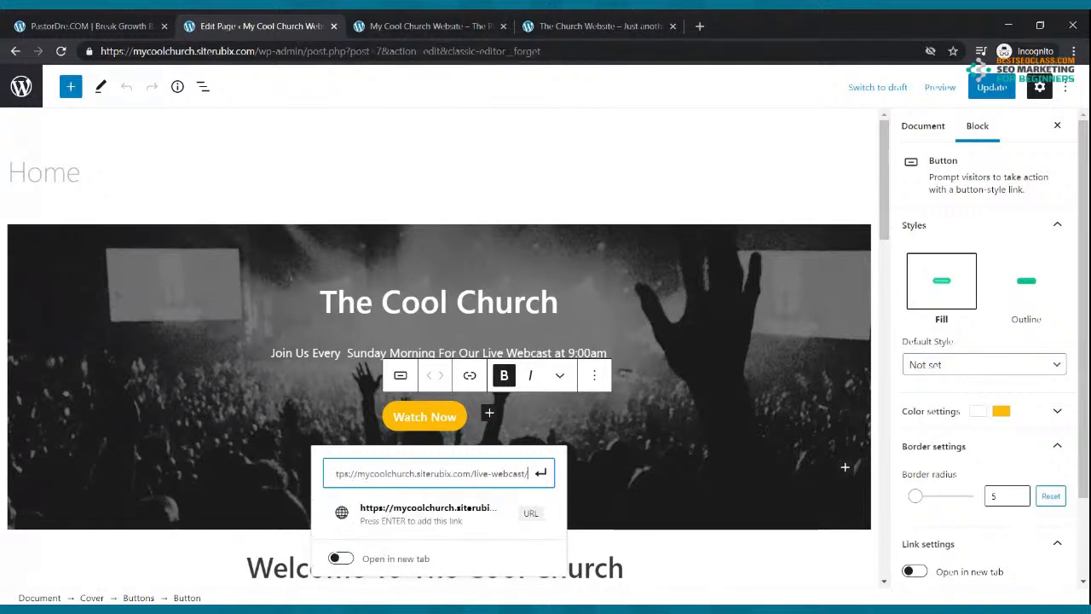
{"action": "left_click", "coordinate": [542, 480]}
{"action": "left_click", "coordinate": [991, 88]}
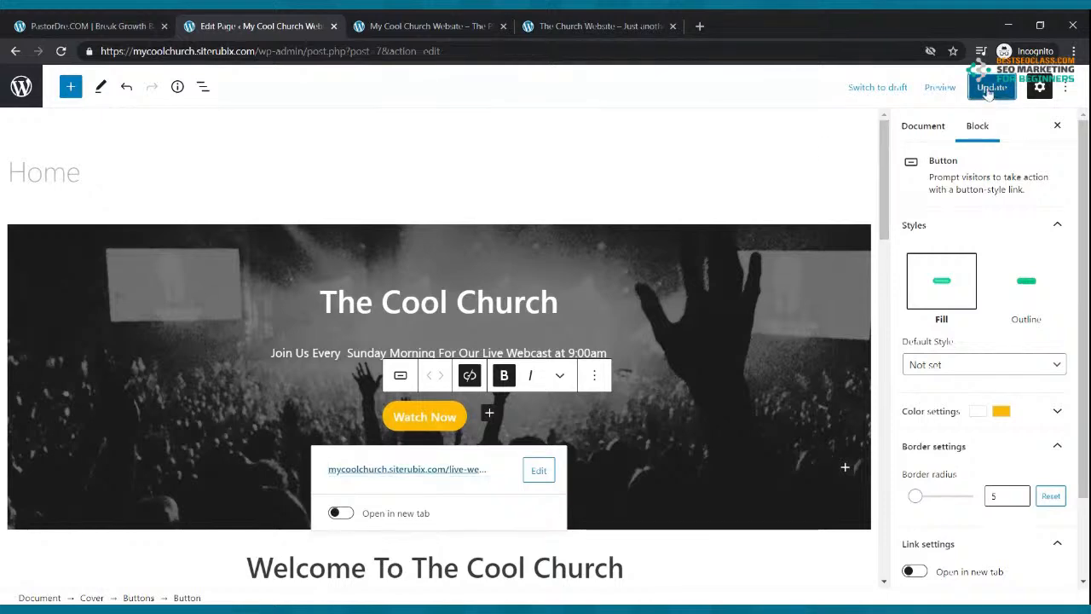
Step: Reload the live home page and follow the Watch Now button to the Live Webcast page
{"action": "left_click", "coordinate": [459, 28]}
{"action": "mouse_move", "coordinate": [94, 78]}
{"action": "left_click", "coordinate": [65, 55]}
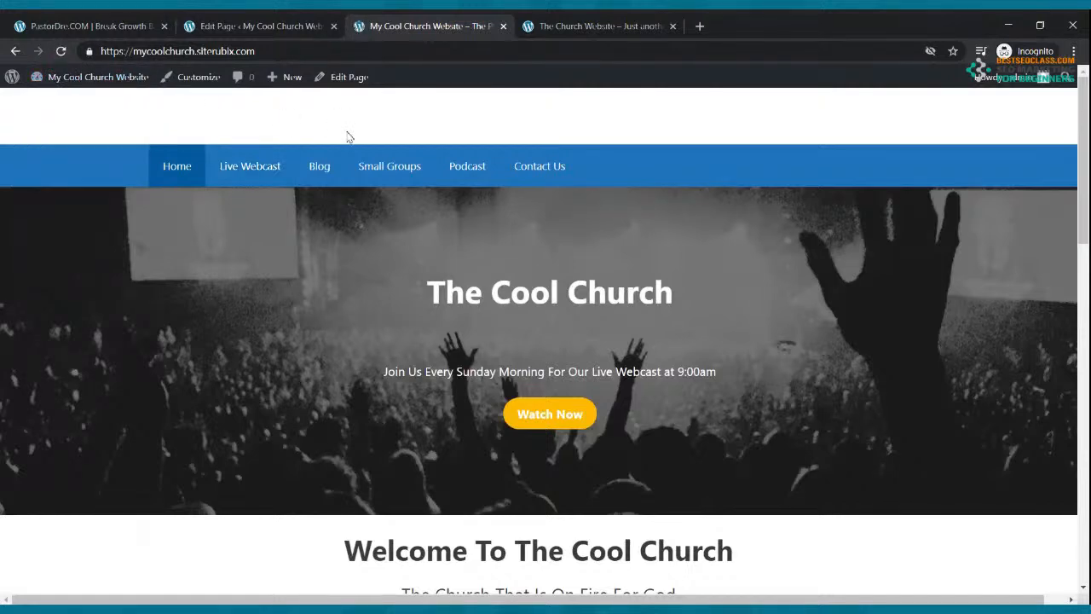
{"action": "left_click", "coordinate": [532, 416]}
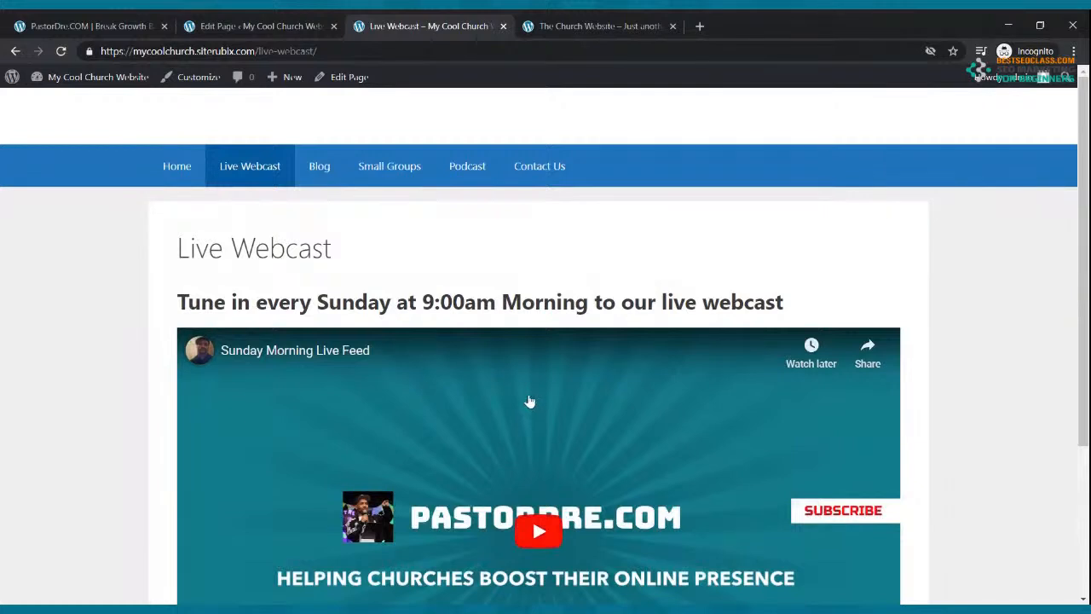
Step: Return to the home page, follow Watch Now again, and review the embedded stream on the Live Webcast page
{"action": "left_click", "coordinate": [187, 180]}
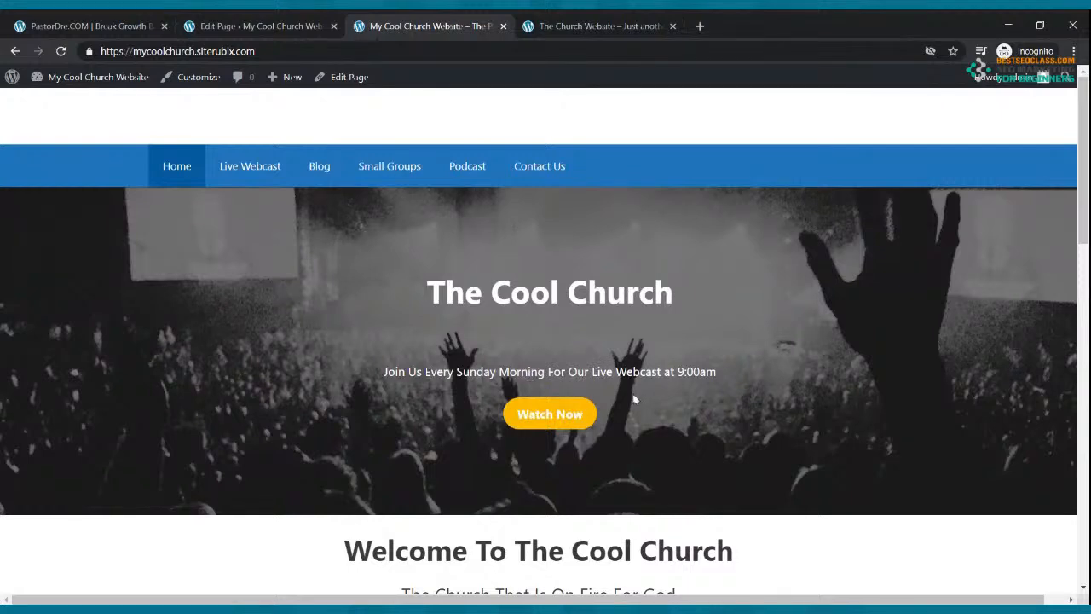
{"action": "left_click", "coordinate": [567, 414]}
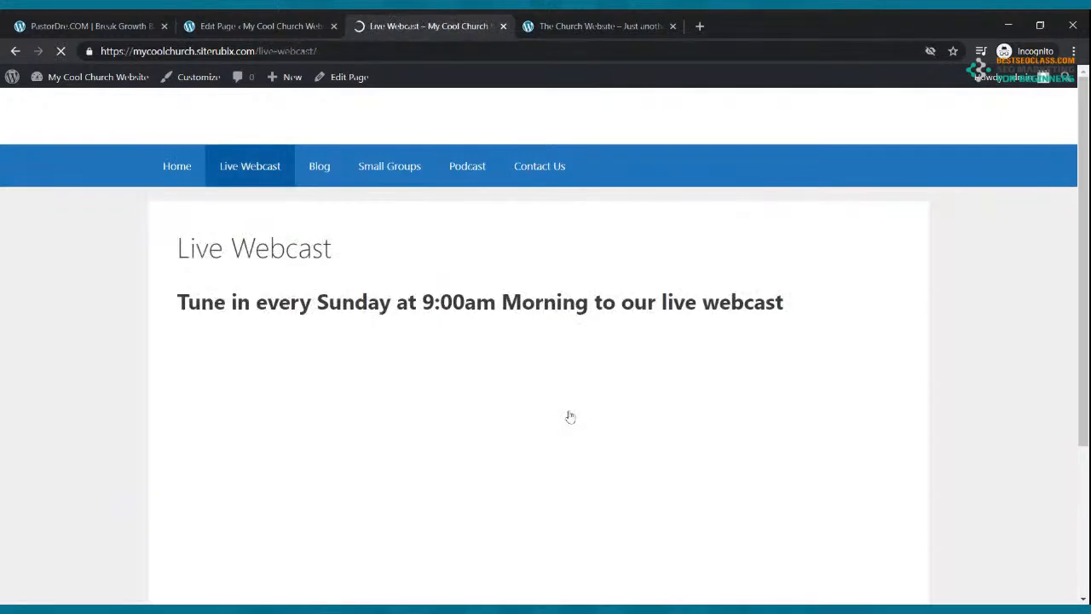
{"action": "scroll", "coordinate": [568, 414], "scroll_direction": "down", "scroll_amount": 3}
{"action": "scroll", "coordinate": [570, 415], "scroll_direction": "up", "scroll_amount": 3}
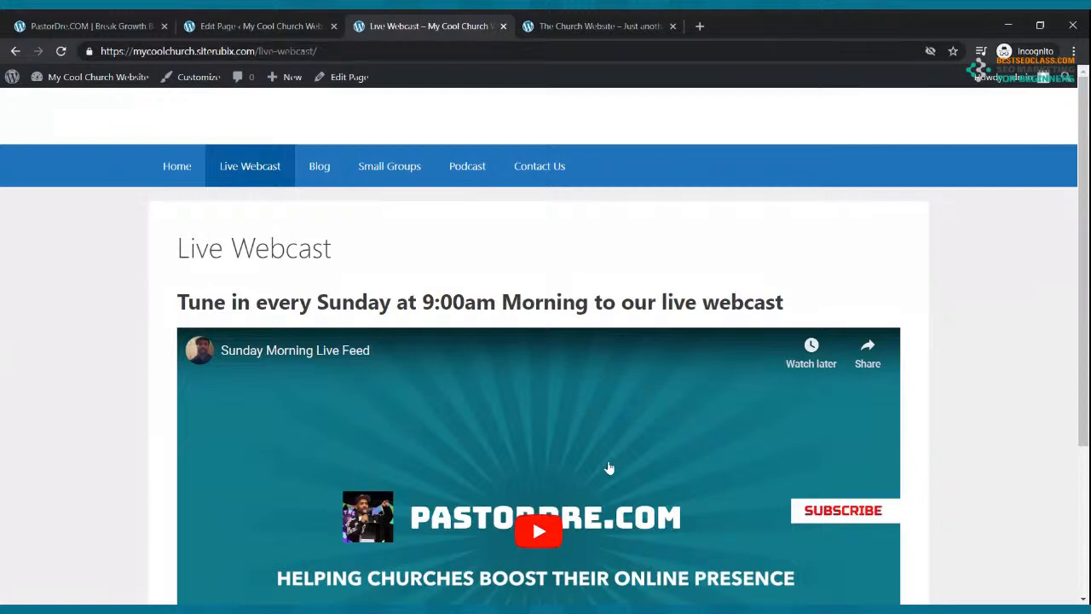
{"action": "scroll", "coordinate": [580, 428], "scroll_direction": "down", "scroll_amount": 1}
{"action": "scroll", "coordinate": [577, 439], "scroll_direction": "up", "scroll_amount": 1}
{"action": "scroll", "coordinate": [472, 214], "scroll_direction": "down", "scroll_amount": 3}
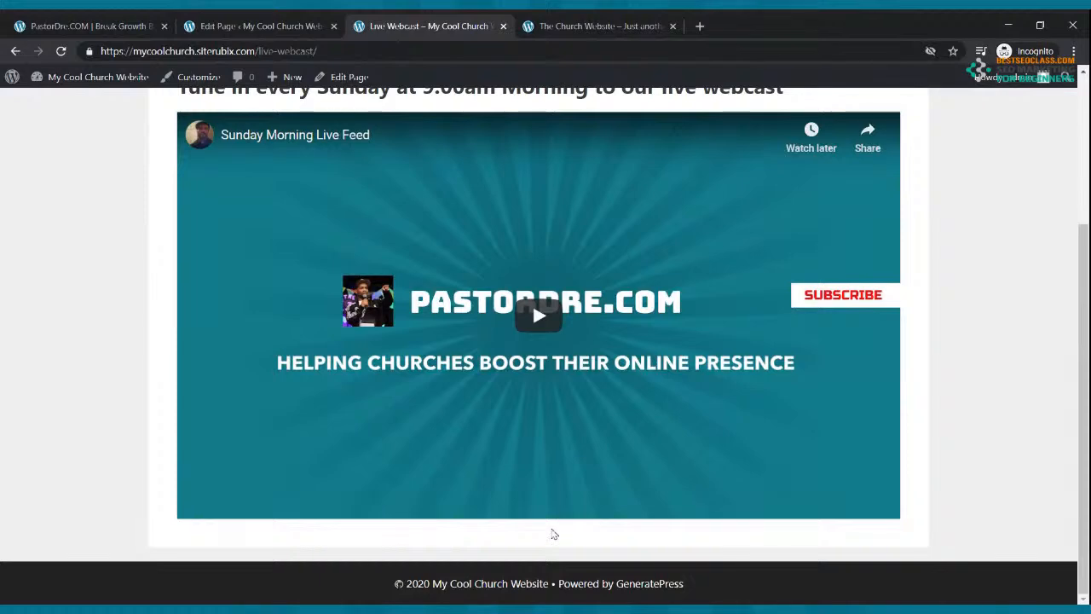
{"action": "scroll", "coordinate": [550, 524], "scroll_direction": "up", "scroll_amount": 3}
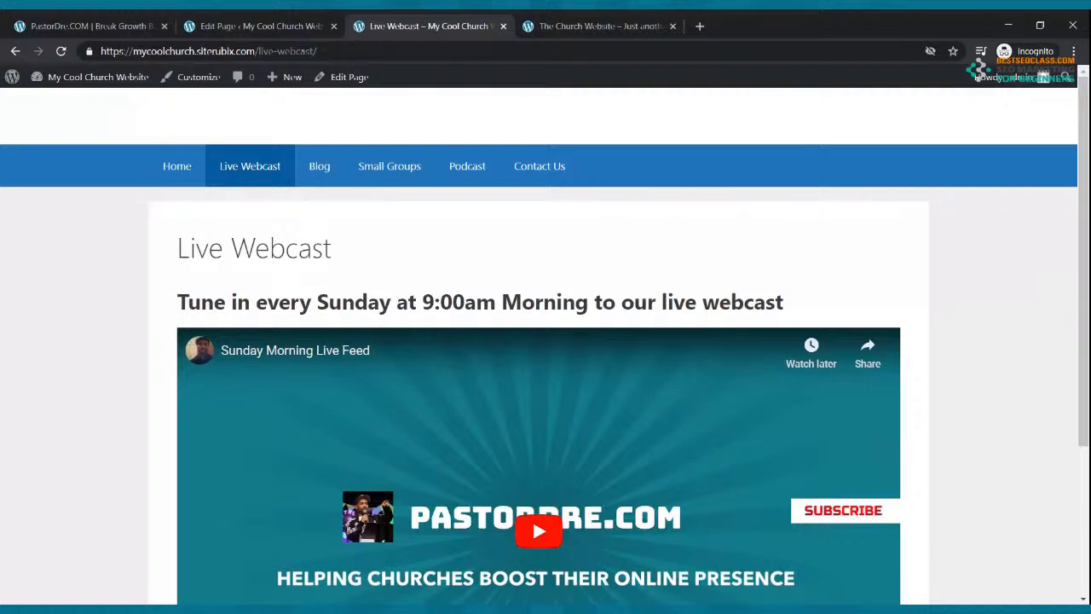
Step: Test the home page's Live Webcast YouTube icon link, then return to the home page
{"action": "left_click", "coordinate": [181, 166]}
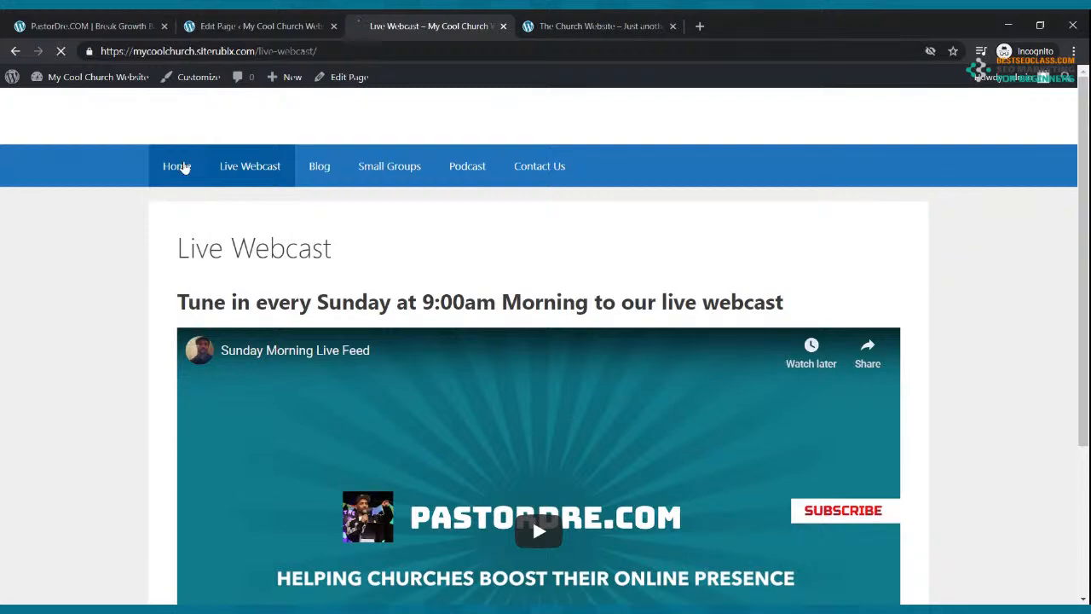
{"action": "scroll", "coordinate": [470, 260], "scroll_direction": "down", "scroll_amount": 10}
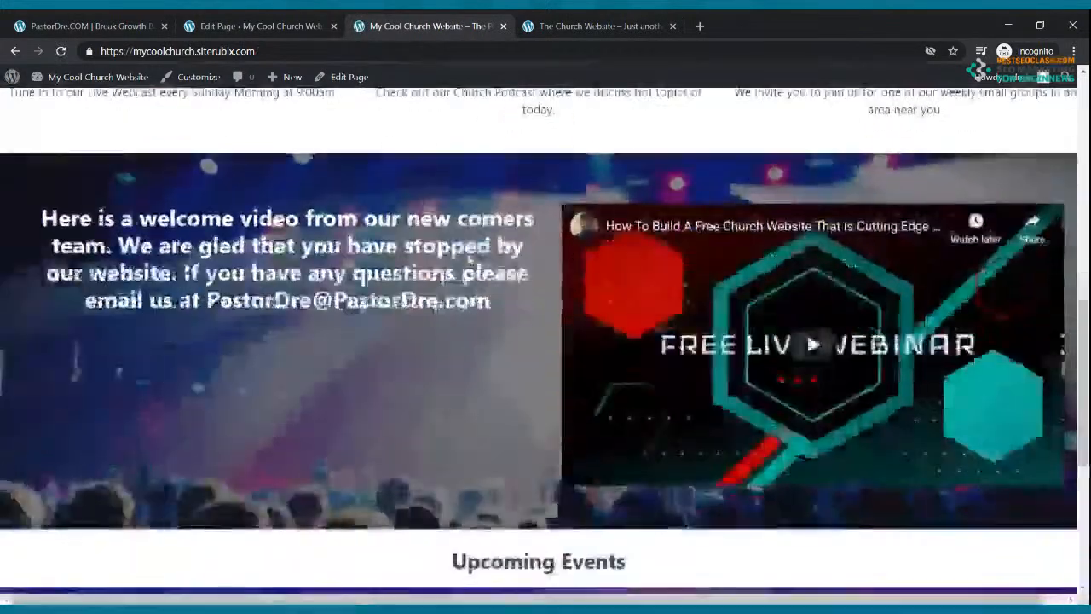
{"action": "scroll", "coordinate": [471, 256], "scroll_direction": "up", "scroll_amount": 5}
{"action": "left_click", "coordinate": [175, 375]}
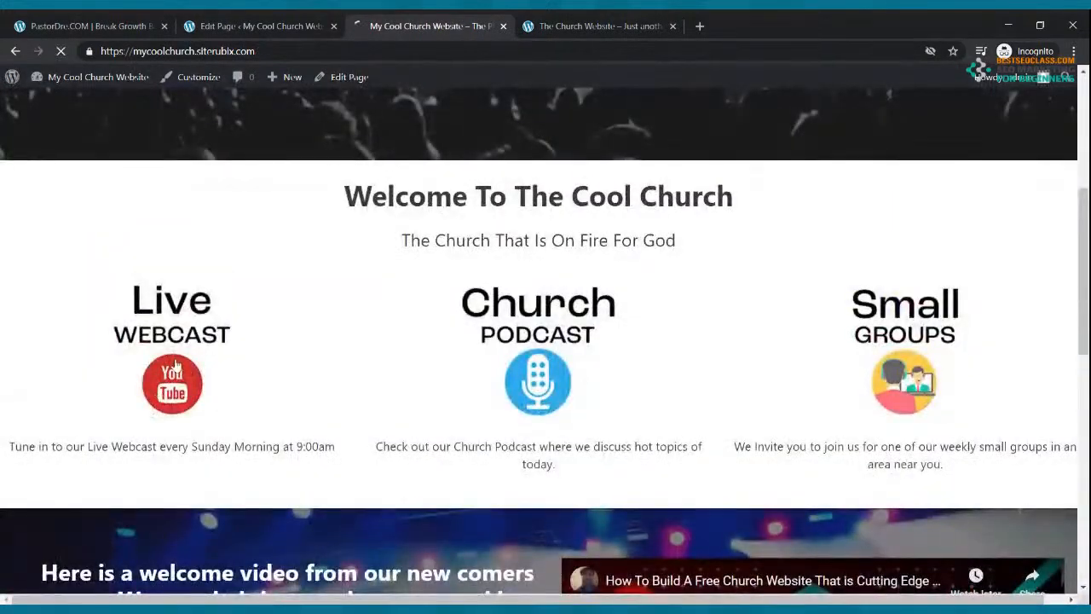
{"action": "scroll", "coordinate": [341, 290], "scroll_direction": "down", "scroll_amount": 2}
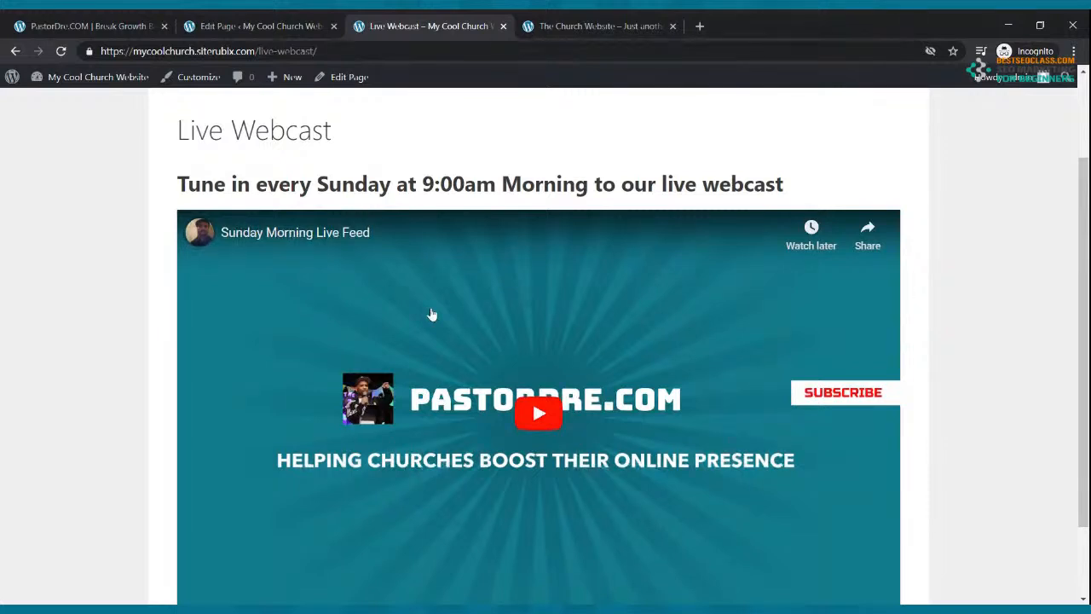
{"action": "scroll", "coordinate": [432, 315], "scroll_direction": "up", "scroll_amount": 2}
{"action": "left_click", "coordinate": [181, 168]}
{"action": "scroll", "coordinate": [350, 217], "scroll_direction": "down", "scroll_amount": 8}
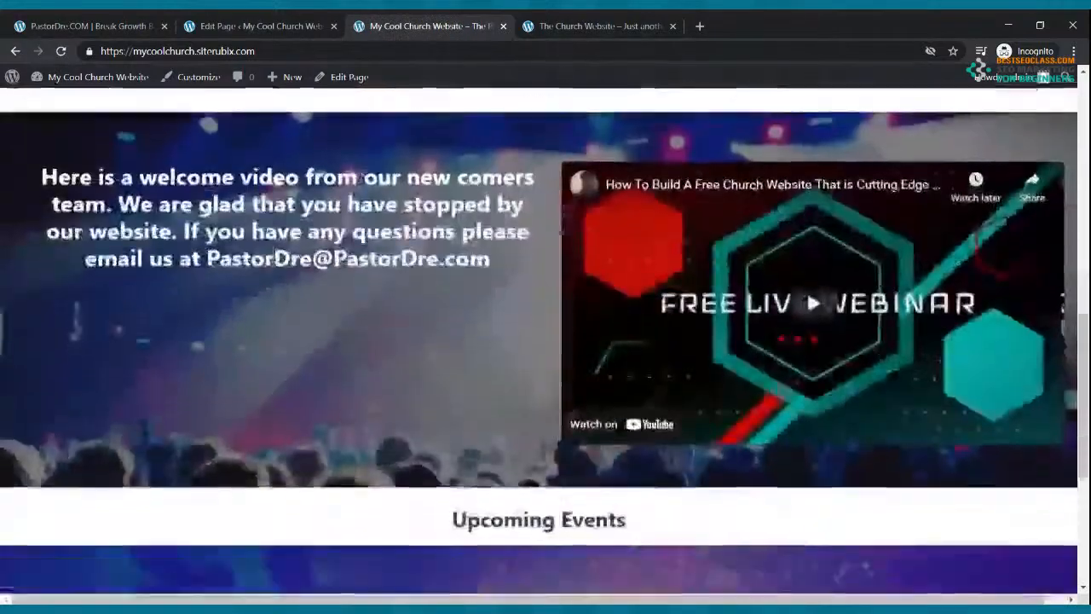
{"action": "scroll", "coordinate": [362, 177], "scroll_direction": "up", "scroll_amount": 8}
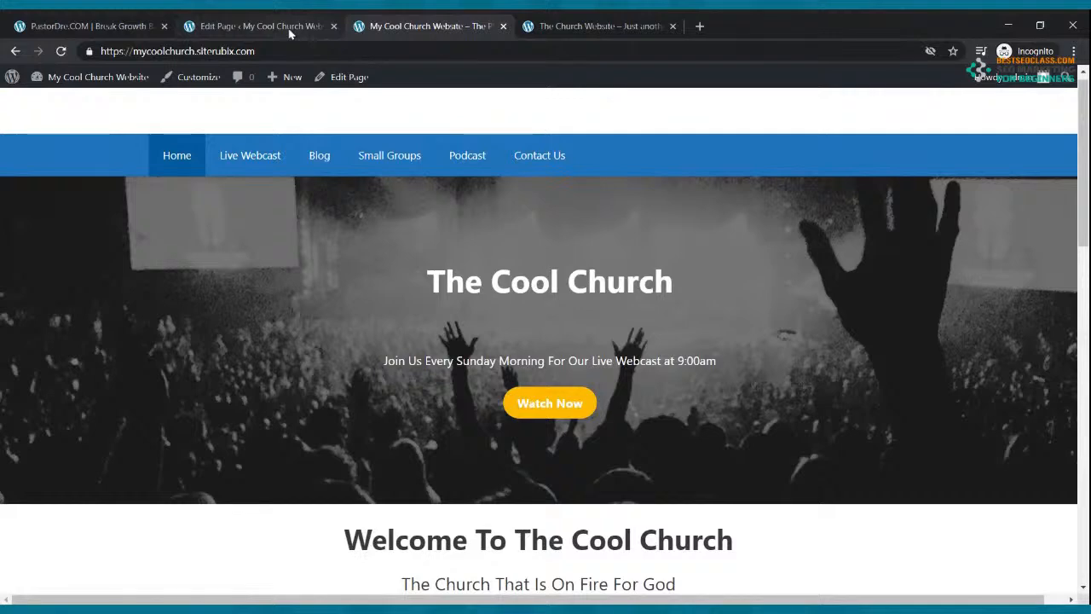
Step: Go to the dashboard's Posts section and start a new blog post
{"action": "left_click", "coordinate": [256, 25]}
{"action": "left_click", "coordinate": [14, 53]}
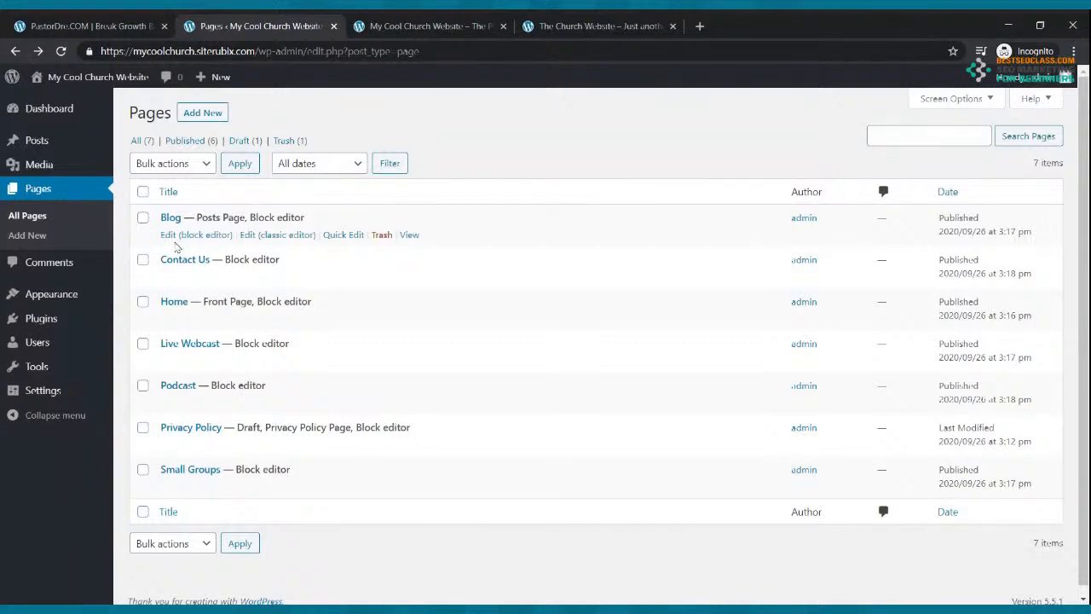
{"action": "left_click", "coordinate": [48, 142]}
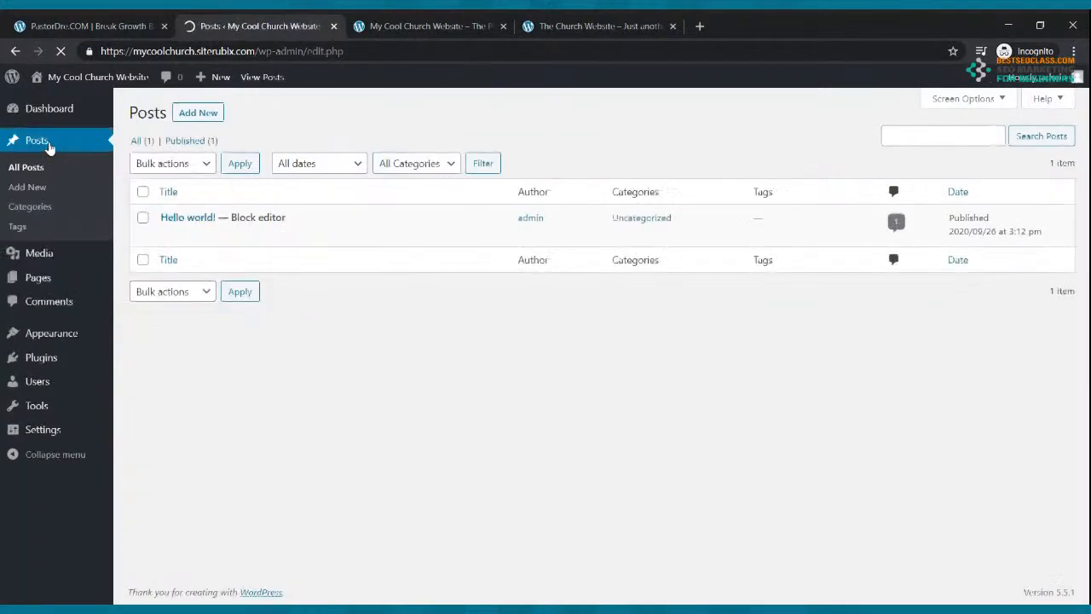
{"action": "mouse_move", "coordinate": [176, 220]}
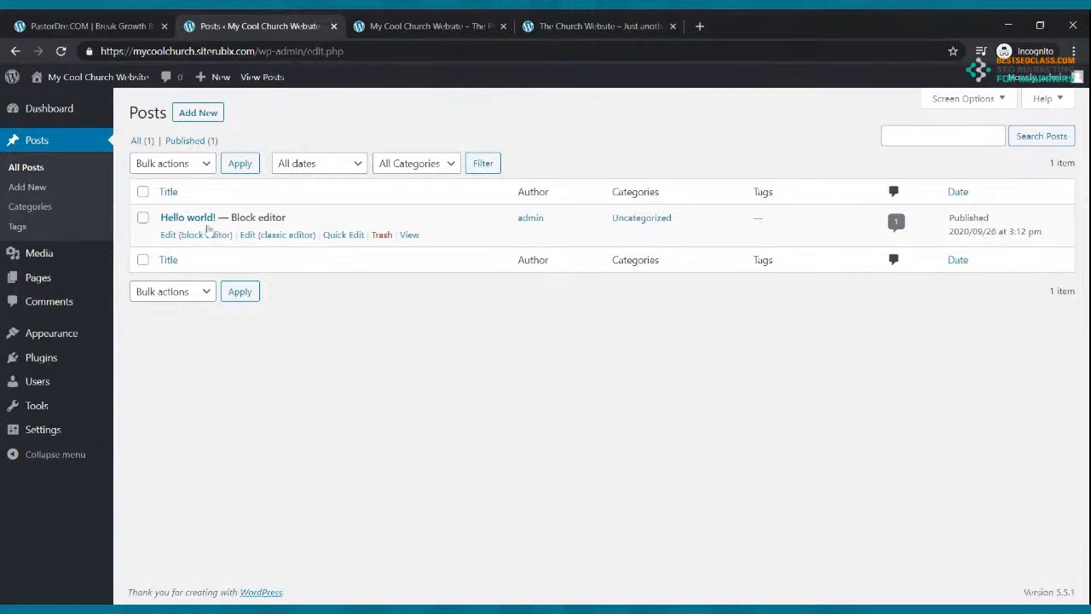
{"action": "left_click", "coordinate": [380, 235]}
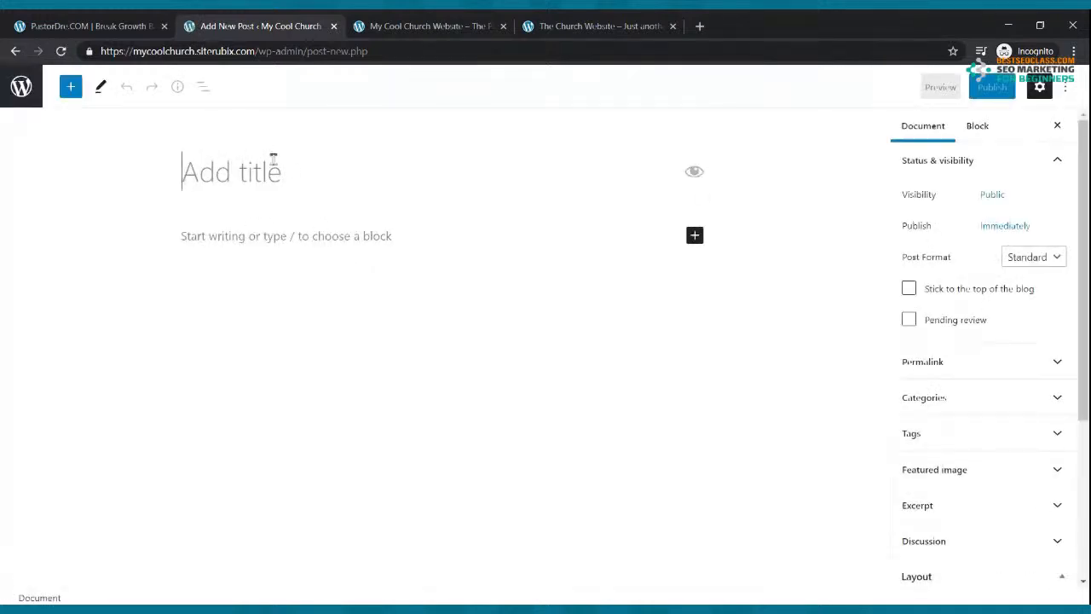
Step: Title the new post 'My Churches First Blog'
{"action": "type", "text": "My d"}
{"action": "key", "text": "BackSpace"}
{"action": "type", "text": "Churches First b"}
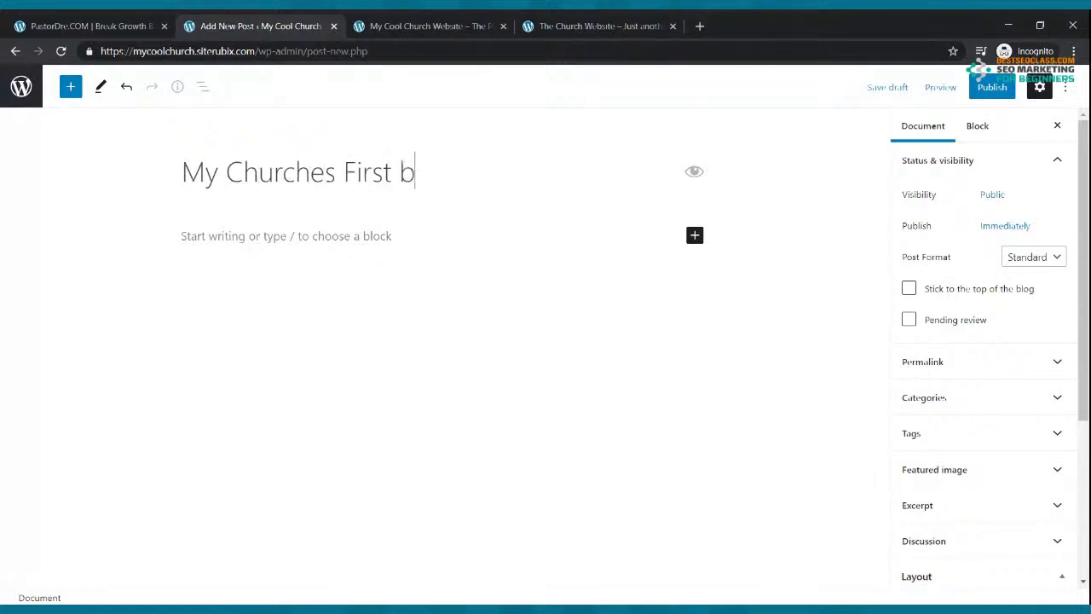
{"action": "key", "text": "BackSpace"}
{"action": "type", "text": "Blog"}
Step: Write the first paragraph 'Hello everyone thank you for stopping by our blog'
{"action": "left_click", "coordinate": [241, 237]}
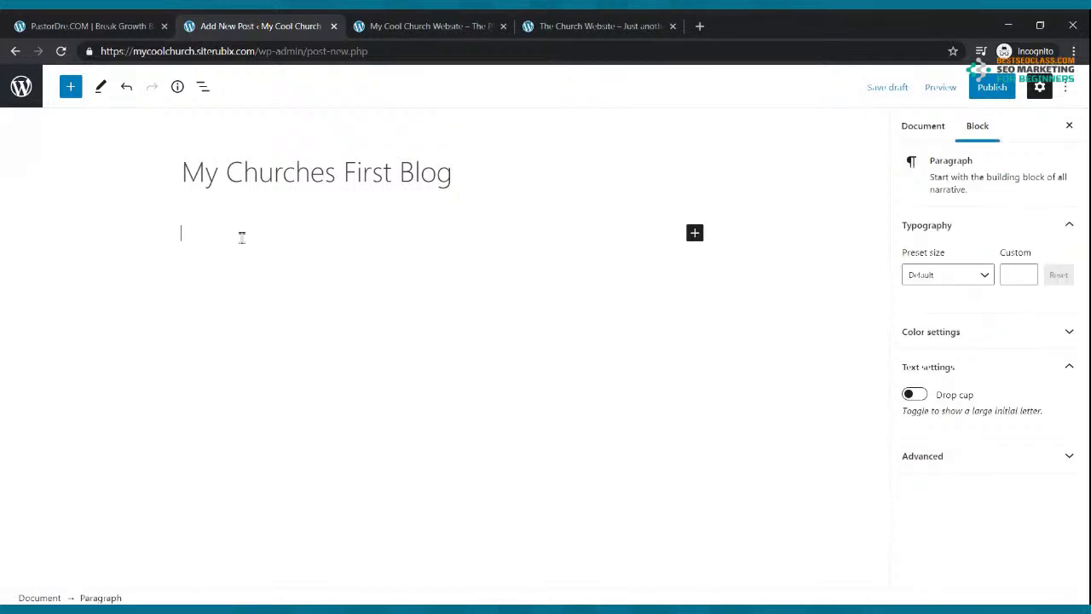
{"action": "type", "text": "Hello everyone tha"}
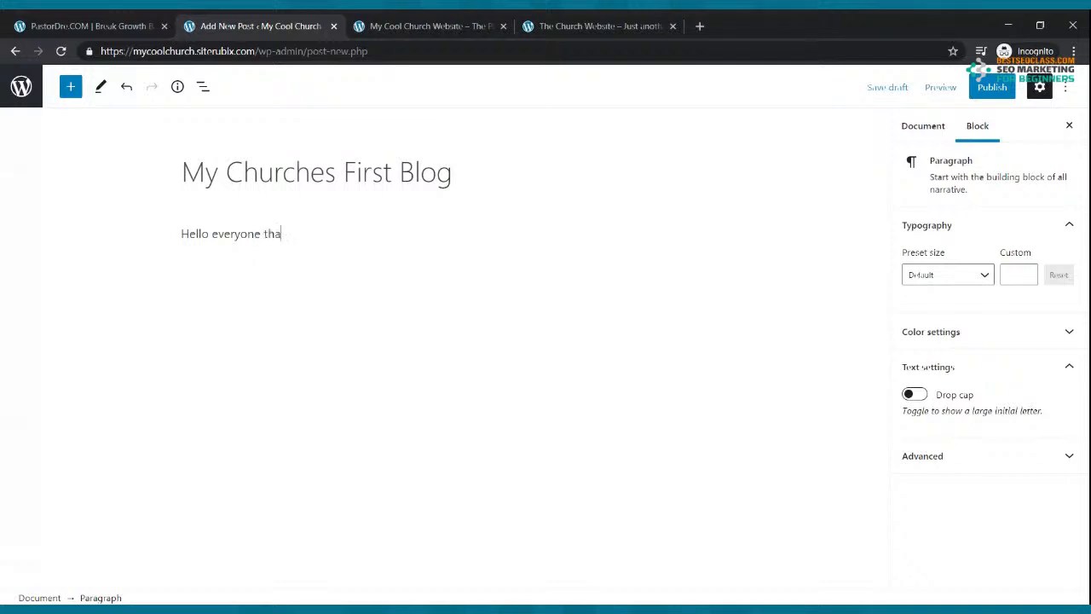
{"action": "type", "text": "nk you for stopping by"}
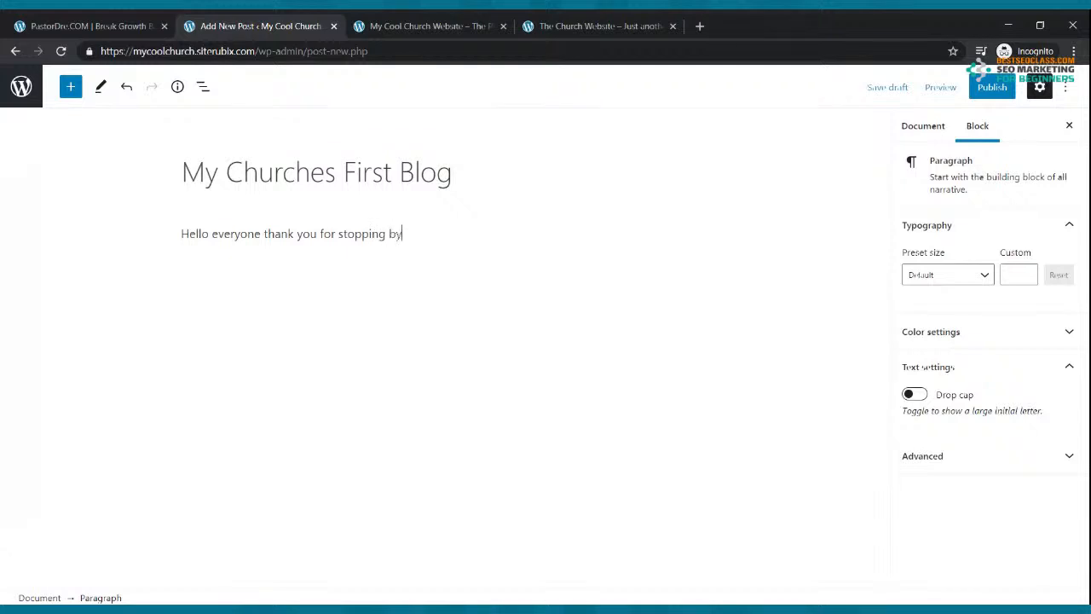
{"action": "type", "text": " our blog"}
{"action": "key", "text": "Return"}
Step: Copy the sentence and paste it several times to lengthen the first paragraph with filler text
{"action": "left_click_drag", "start_coordinate": [458, 248], "coordinate": [182, 239]}
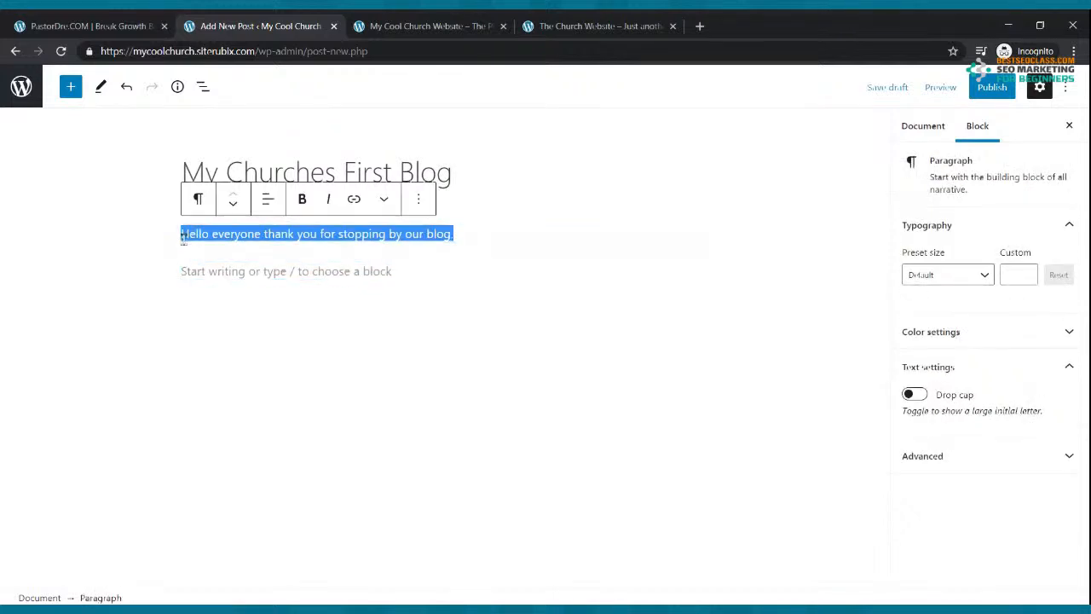
{"action": "left_click", "coordinate": [521, 237]}
{"action": "type", "text": "."}
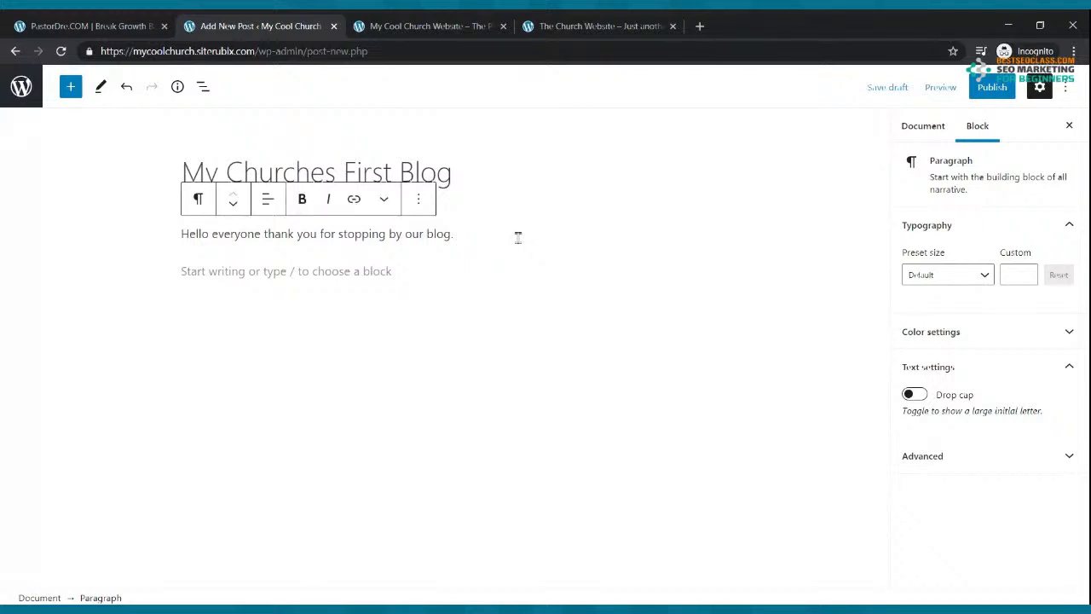
{"action": "key", "text": "ctrl+v"}
{"action": "key", "text": "ctrl+v"}
{"action": "key", "text": "ctrl+v"}
{"action": "key", "text": "ctrl+v"}
{"action": "key", "text": "ctrl+v"}
{"action": "key", "text": "ctrl+v"}
{"action": "key", "text": "ctrl+v"}
{"action": "key", "text": "ctrl+v"}
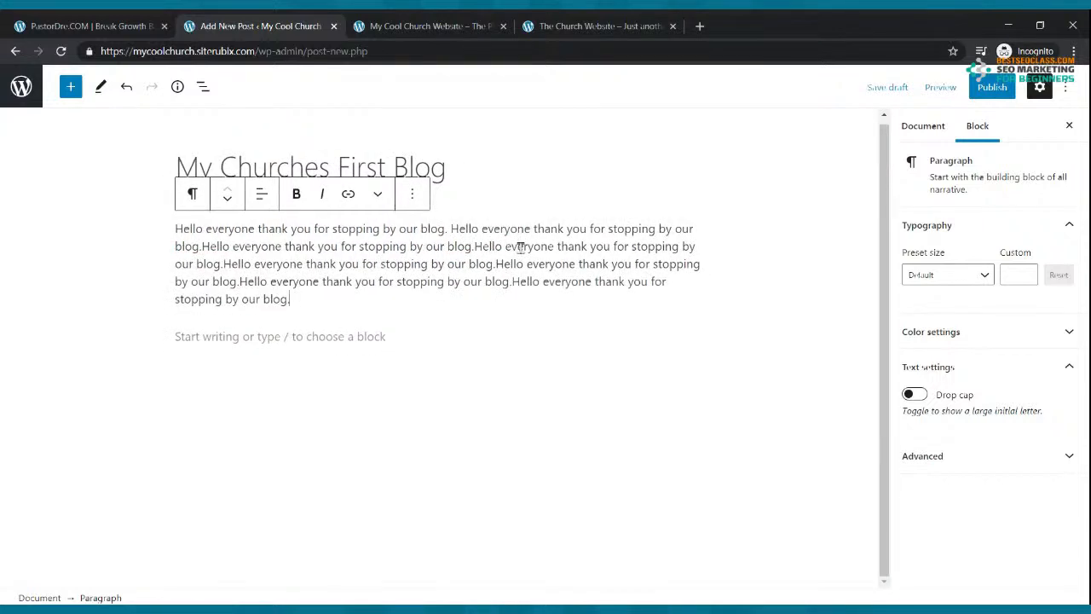
Step: Add a second paragraph made of the pasted filler sentence repeated several times
{"action": "key", "text": "Return"}
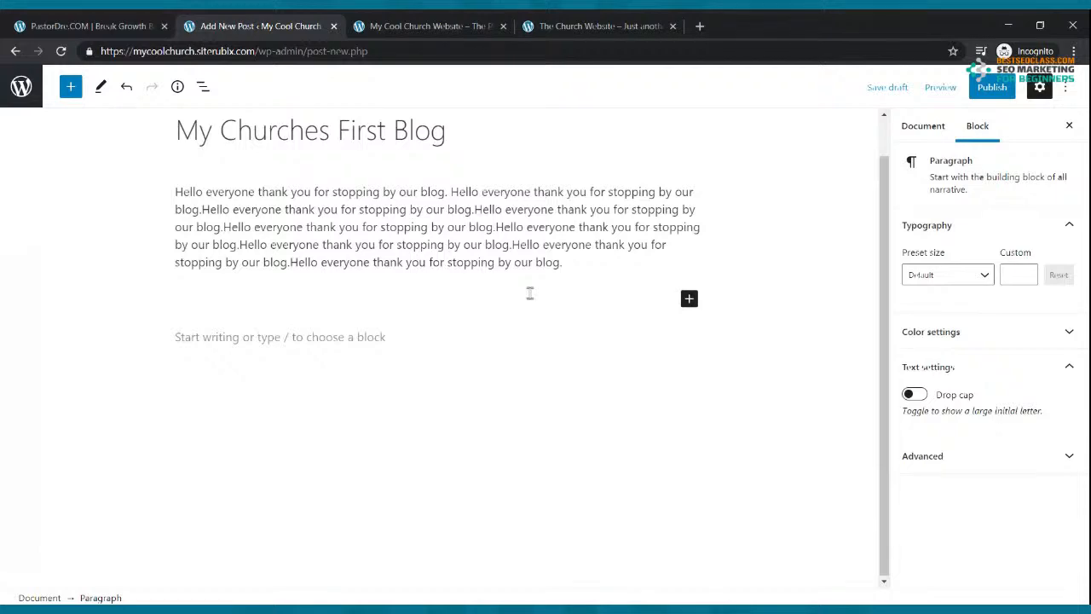
{"action": "key", "text": "ctrl+v"}
{"action": "key", "text": "ctrl+v"}
{"action": "key", "text": "ctrl+v"}
{"action": "key", "text": "ctrl+v"}
{"action": "key", "text": "ctrl+v"}
{"action": "key", "text": "ctrl+v"}
{"action": "key", "text": "ctrl+v"}
{"action": "key", "text": "ctrl+v"}
{"action": "key", "text": "ctrl+v"}
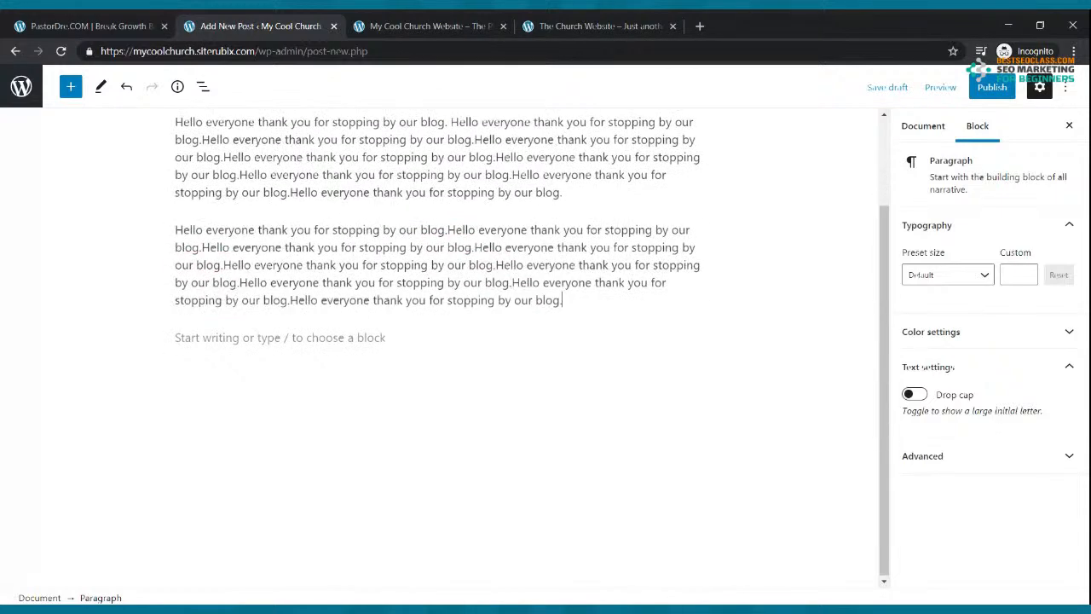
{"action": "key", "text": "ctrl+v"}
{"action": "key", "text": "ctrl+v"}
{"action": "key", "text": "ctrl+v"}
{"action": "scroll", "coordinate": [530, 292], "scroll_direction": "up", "scroll_amount": 2}
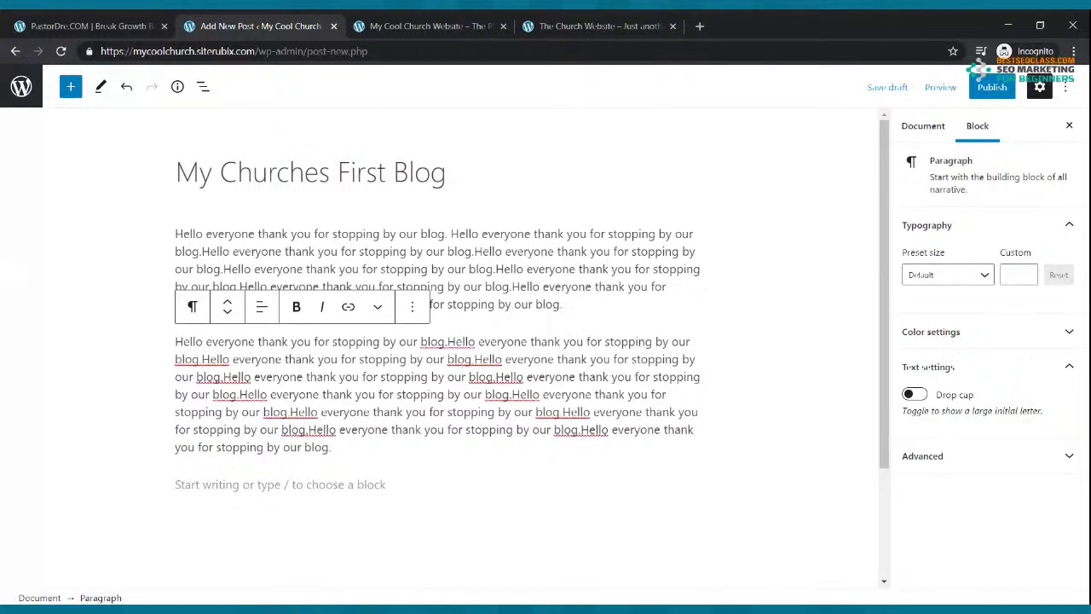
Step: Publish the 'My Churches First Blog' post
{"action": "left_click", "coordinate": [991, 87]}
{"action": "left_click", "coordinate": [965, 89]}
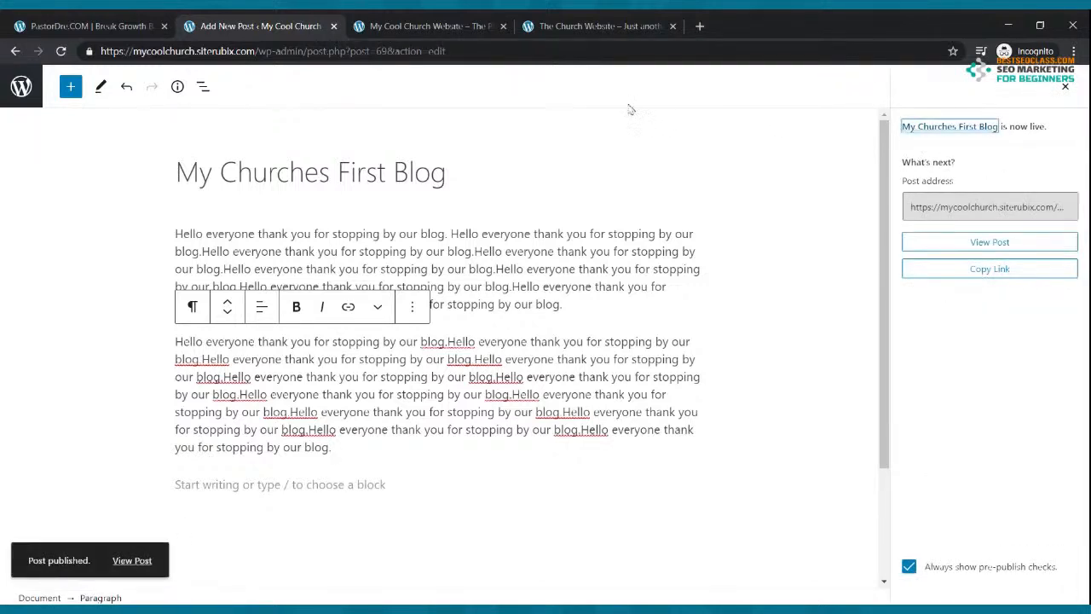
Step: Open the published post from the live site's Blog page and read through it
{"action": "left_click", "coordinate": [405, 27]}
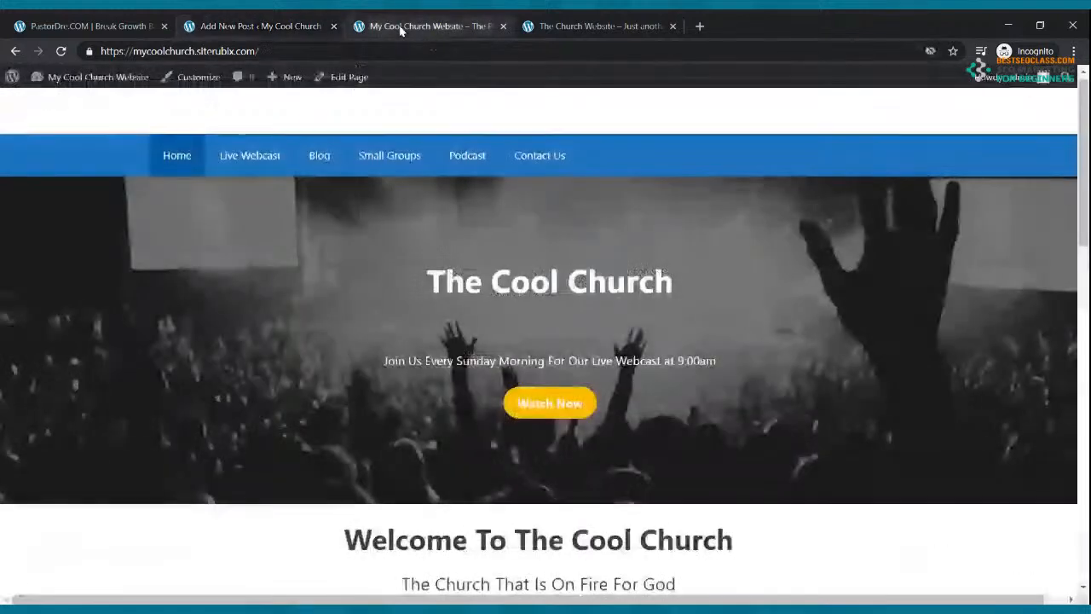
{"action": "left_click", "coordinate": [321, 165]}
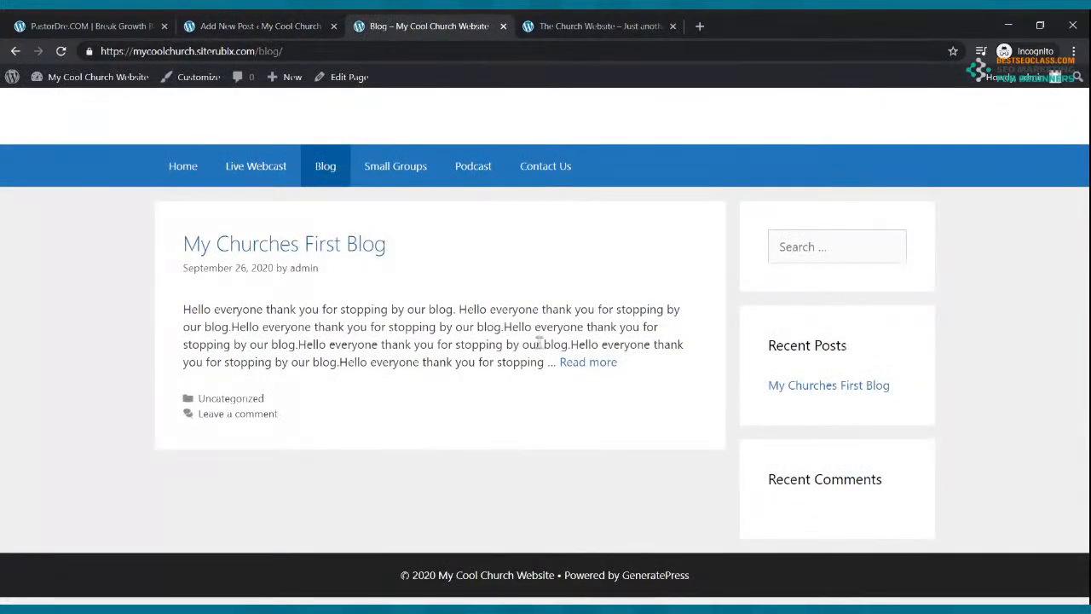
{"action": "left_click", "coordinate": [565, 363]}
{"action": "scroll", "coordinate": [550, 320], "scroll_direction": "down", "scroll_amount": 5}
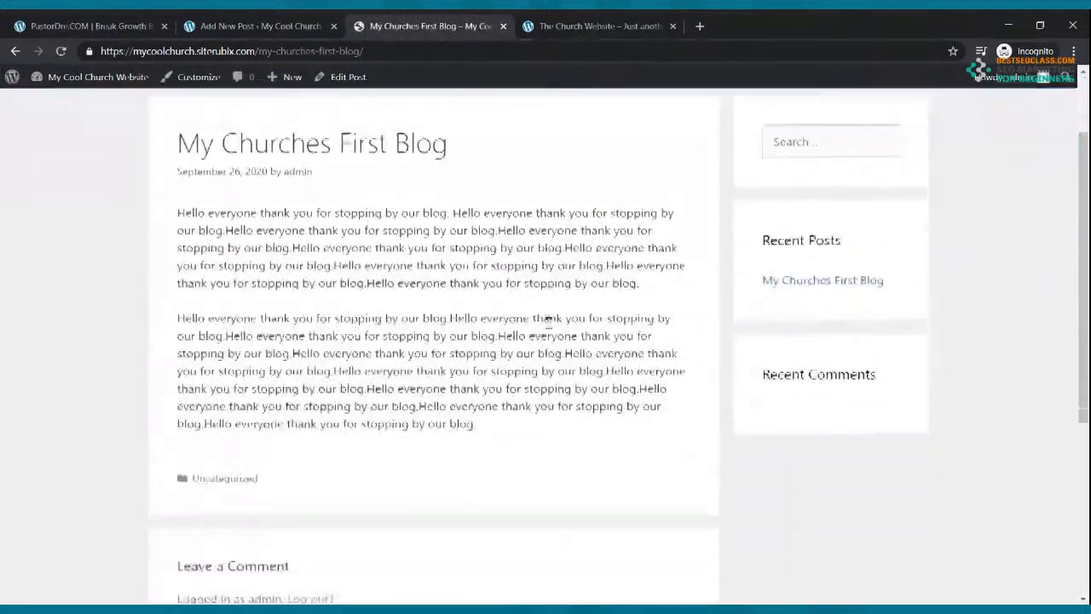
{"action": "scroll", "coordinate": [551, 330], "scroll_direction": "up", "scroll_amount": 3}
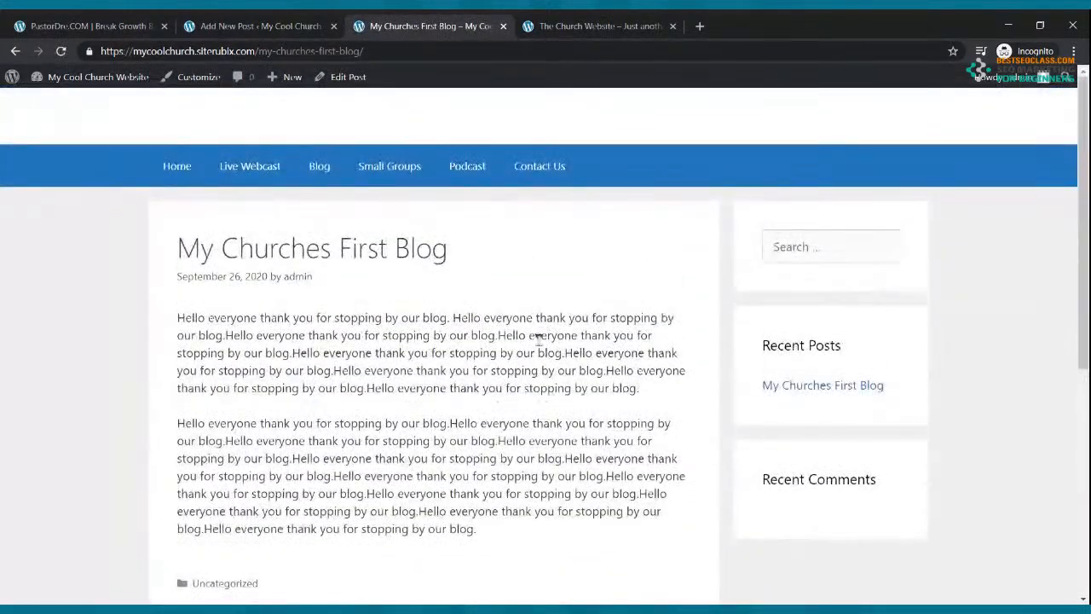
Step: Start a new post from the posts list and title it 'Read This Powerful Testimony'
{"action": "left_click", "coordinate": [289, 26]}
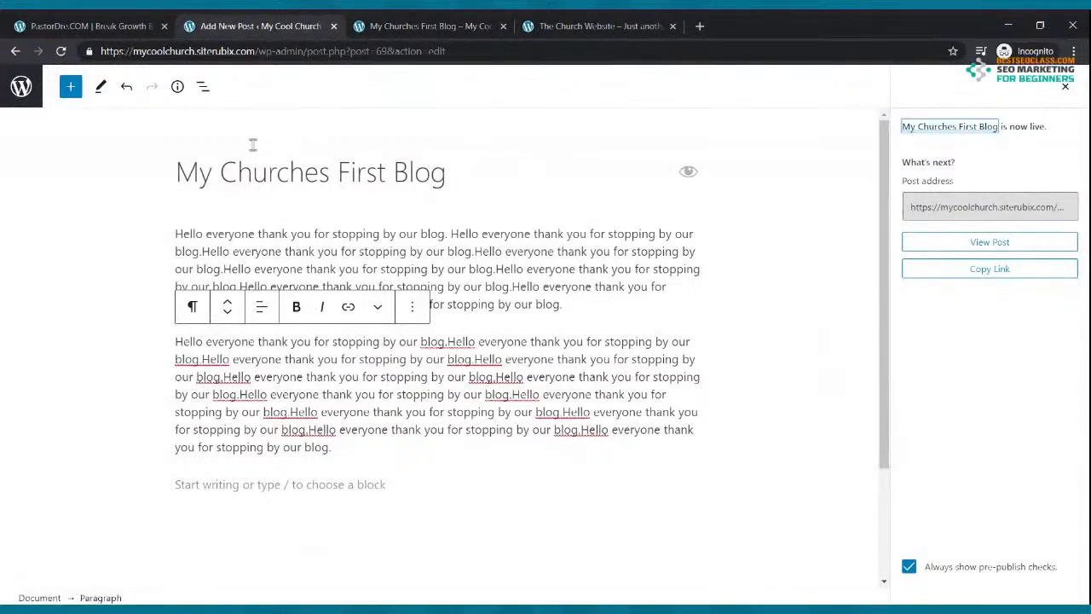
{"action": "left_click", "coordinate": [17, 53]}
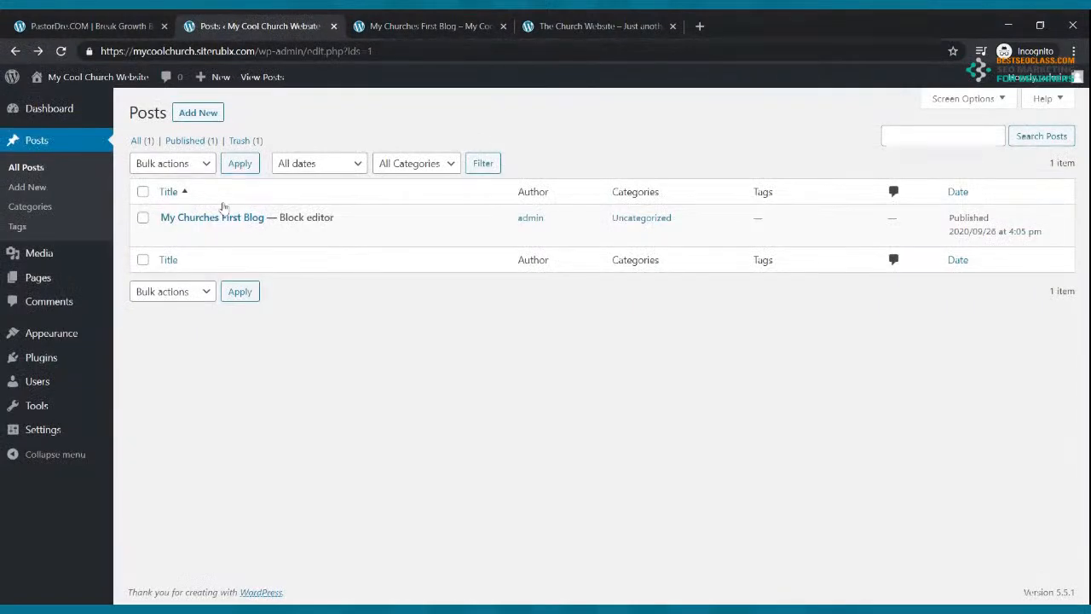
{"action": "left_click", "coordinate": [197, 114]}
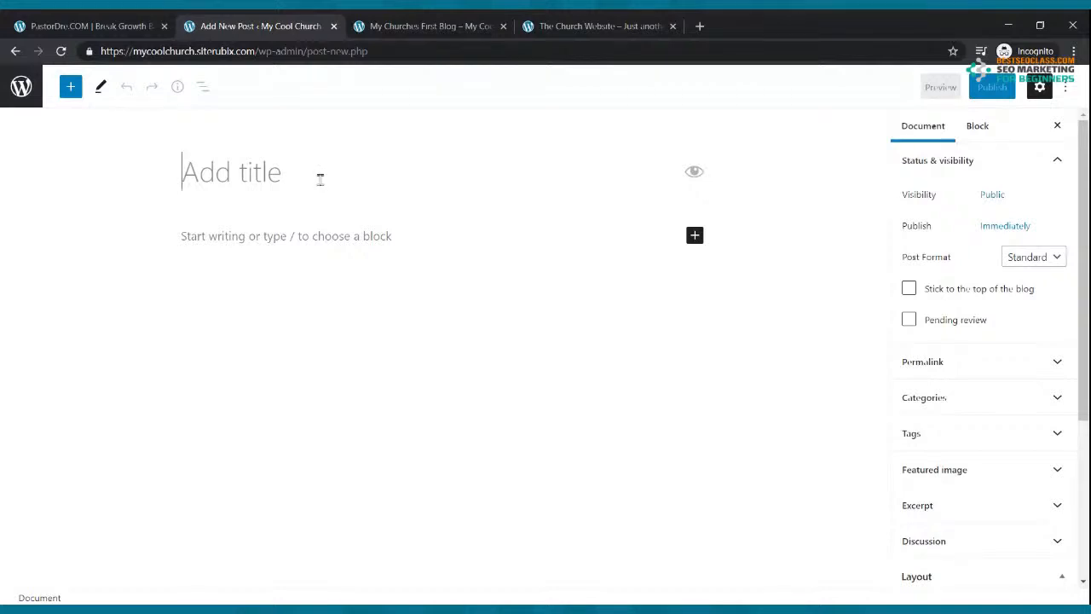
{"action": "type", "text": "H"}
{"action": "key", "text": "BackSpace"}
{"action": "type", "text": "Read T"}
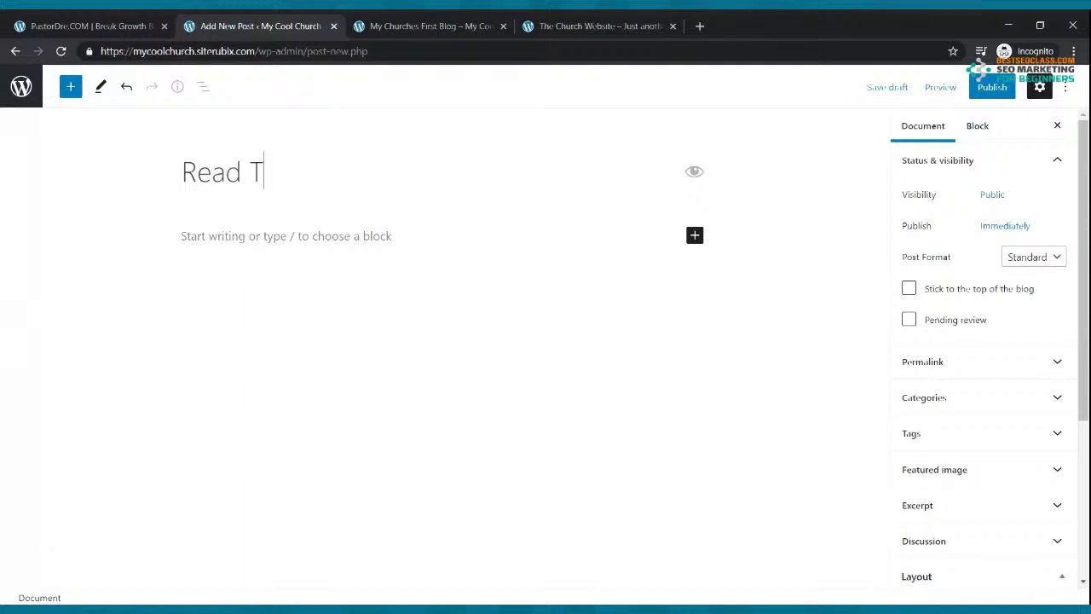
{"action": "type", "text": "hi s Power"}
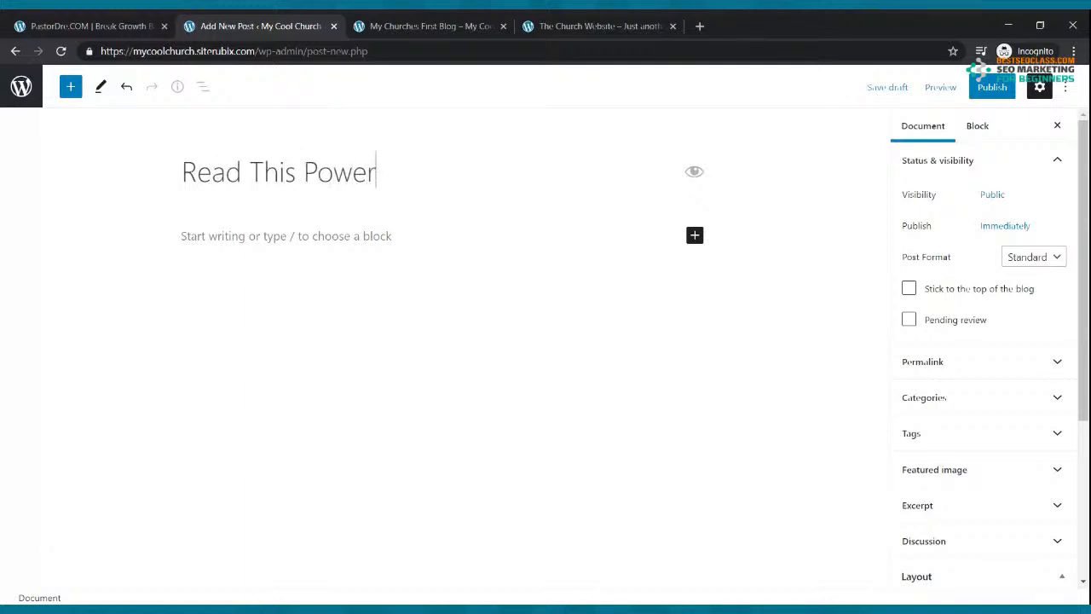
{"action": "type", "text": "ful Testimony"}
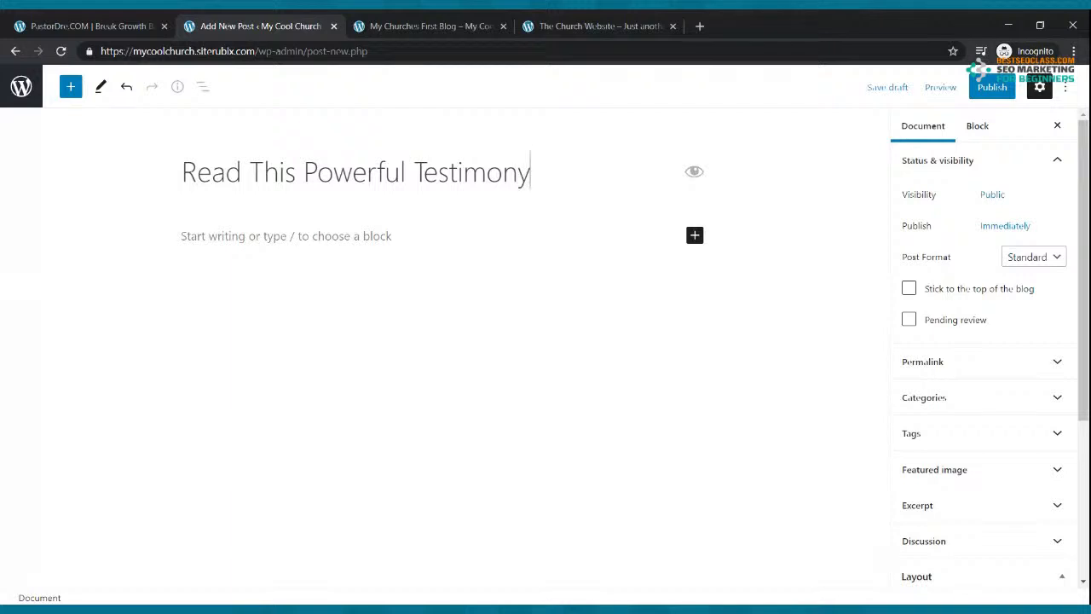
Step: Write the first paragraph 'Here is a powerful testimony of a young man that has been changed from a life of drug addiction by the Power of God.'
{"action": "left_click", "coordinate": [309, 236]}
{"action": "type", "text": "Here i"}
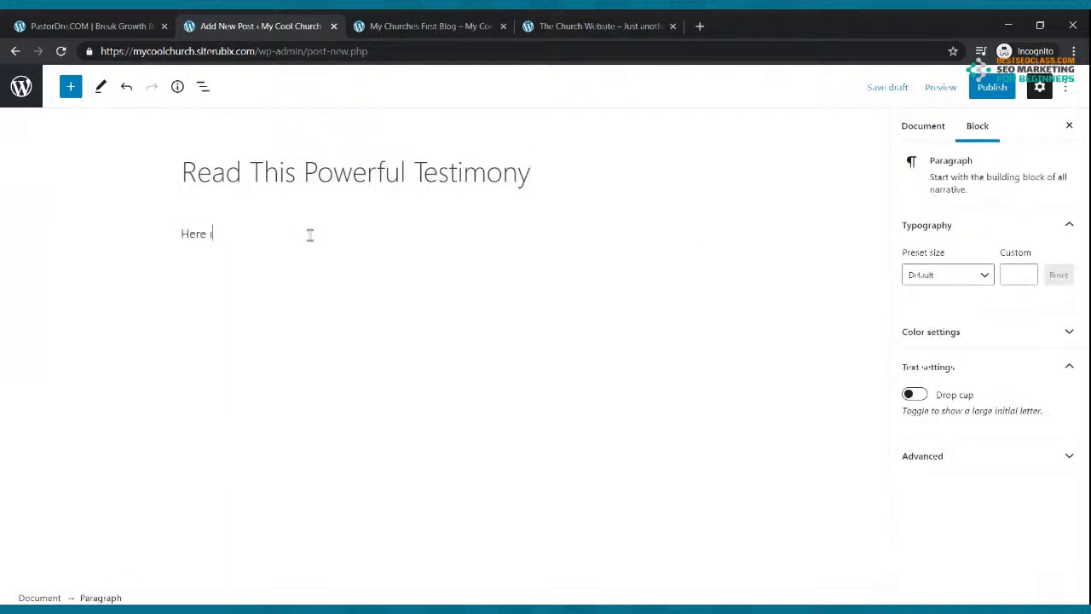
{"action": "type", "text": "s a powerful testimony of a you"}
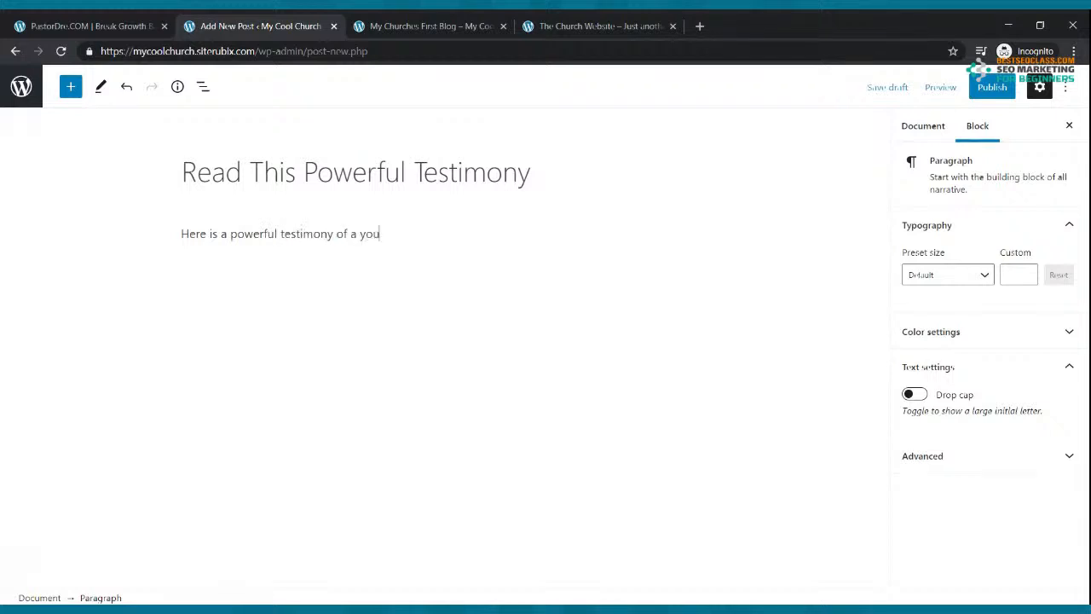
{"action": "type", "text": "ng man tthat"}
{"action": "key", "text": "BackSpace"}
{"action": "key", "text": "BackSpace"}
{"action": "type", "text": "t has been ha"}
{"action": "key", "text": "BackSpace"}
{"action": "type", "text": "chn"}
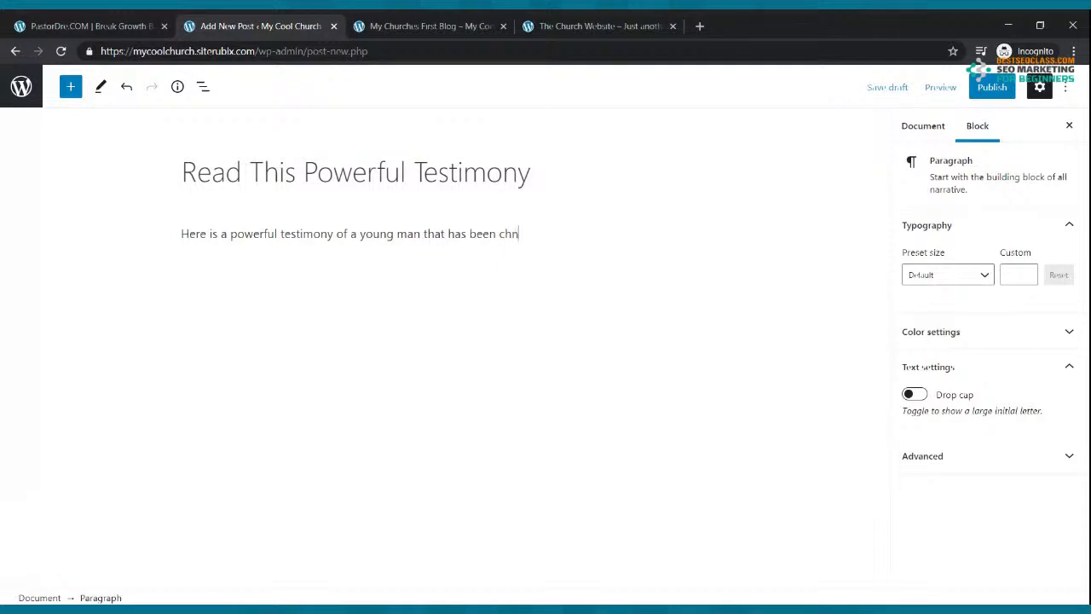
{"action": "key", "text": "BackSpace"}
{"action": "type", "text": "anged from a life of drug addict"}
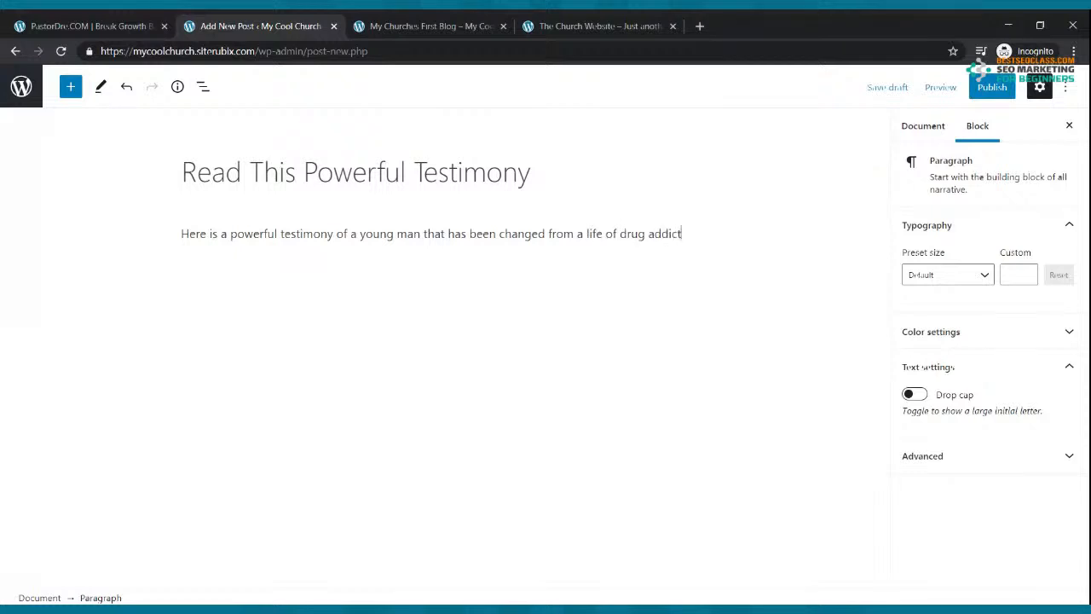
{"action": "type", "text": "ion by the Power of God."}
{"action": "key", "text": "Return"}
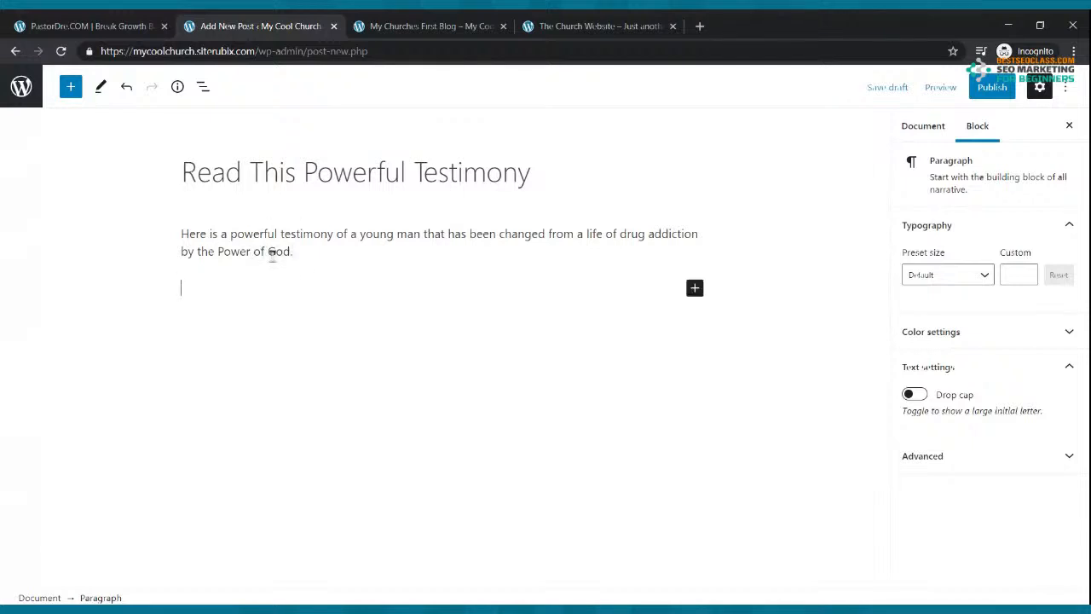
Step: Copy the sentence and paste it repeatedly to add two more paragraphs of filler text
{"action": "left_click_drag", "start_coordinate": [307, 256], "coordinate": [163, 236]}
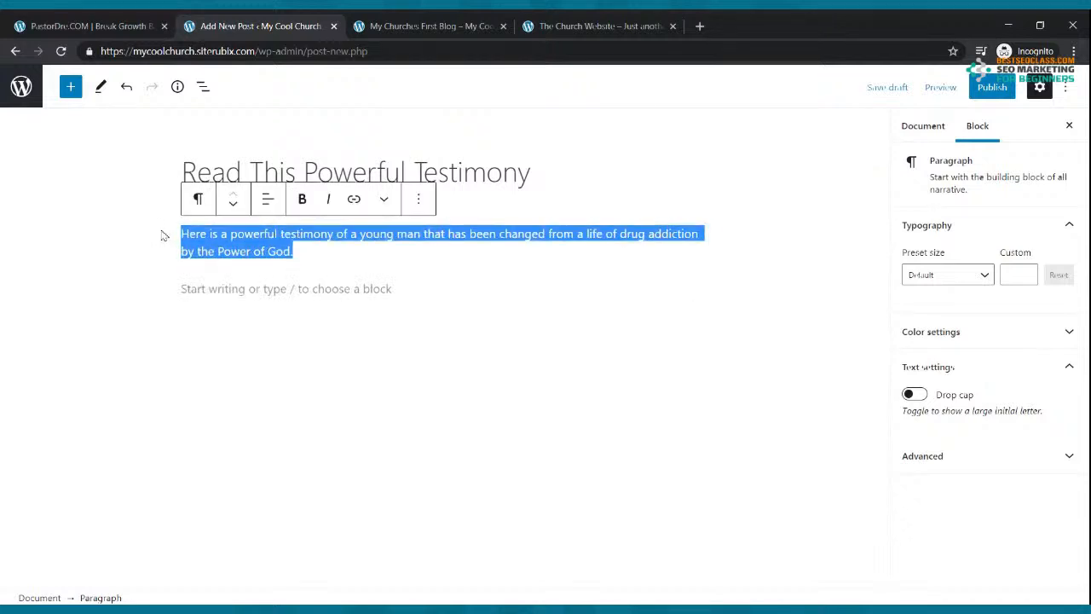
{"action": "left_click", "coordinate": [195, 283]}
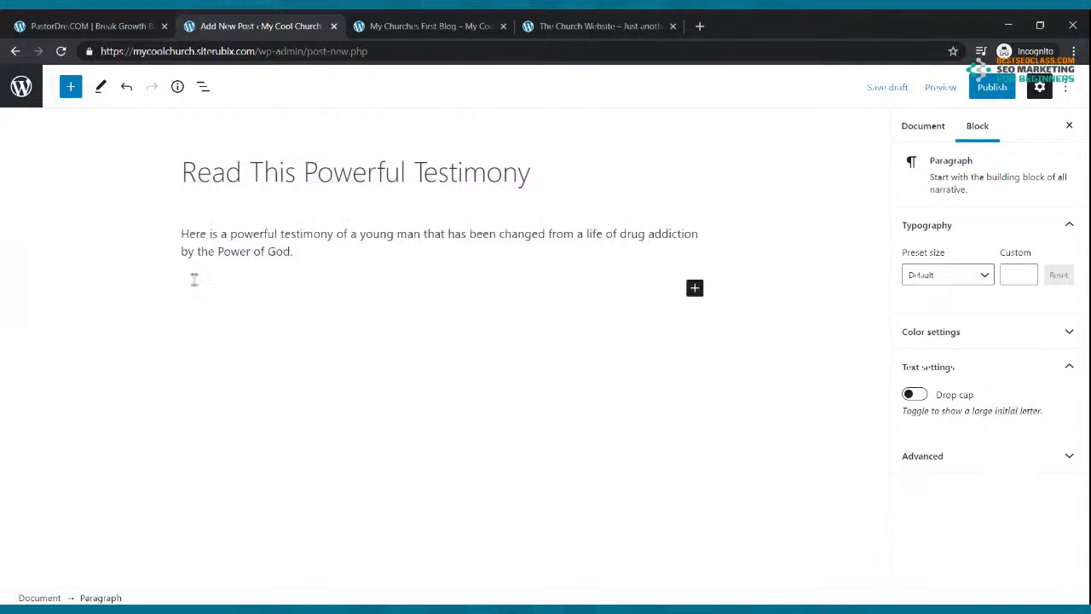
{"action": "key", "text": "ctrl+v"}
{"action": "key", "text": "ctrl+v"}
{"action": "key", "text": "ctrl+v"}
{"action": "key", "text": "ctrl+v"}
{"action": "key", "text": "ctrl+v"}
{"action": "key", "text": "ctrl+v"}
{"action": "key", "text": "ctrl+v"}
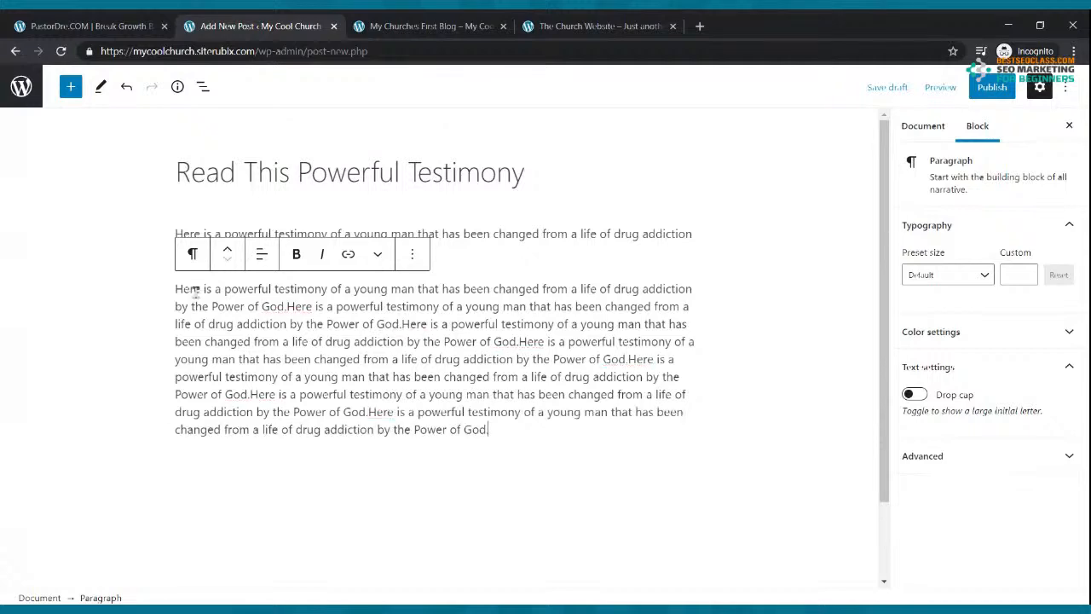
{"action": "left_click", "coordinate": [378, 453]}
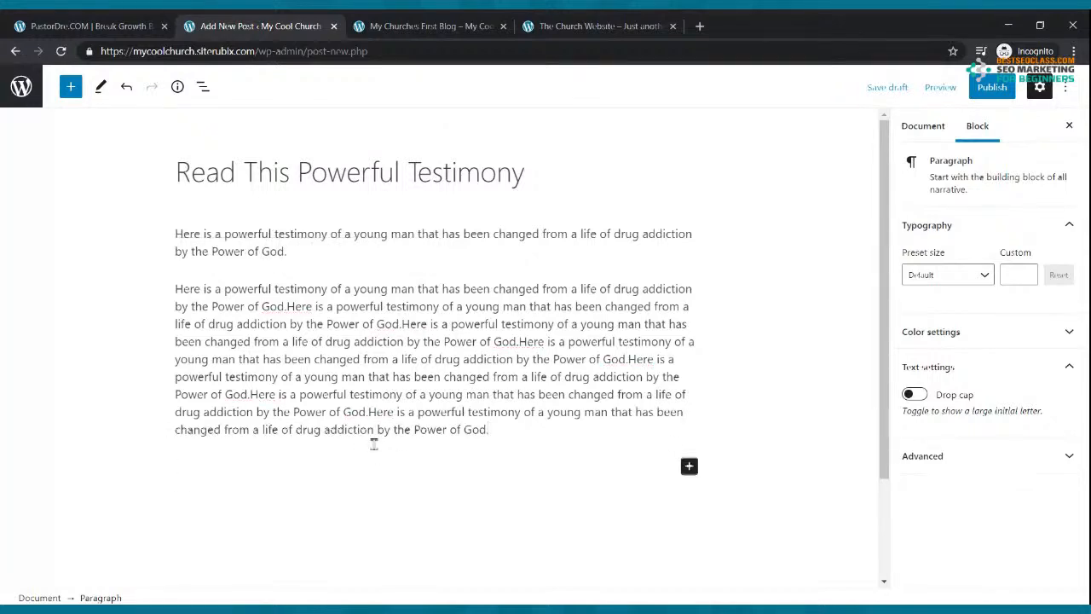
{"action": "type", "text": "Here is a powerful testimony of a young man that has been changed from a life of drug addiction by the Power of God.Here is a powerful testimony of a young man that has been changed from a life of drug addiction by the Power of God.Here is a powerful testimony of a young man that has been changed from a life of drug addiction by the Power of God.Here is a powerful testimony of a young man that has been changed from a life of drug addiction by the Power of God.Here is a powerful testimony of a young man that has been changed from a life of drug addiction by the Power of God.Here is a powerful testimony of a young man that has been changed from a life of drug addiction by the Power of God.Here is a powerful testimony of a young man that has been changed from a life of drug addiction by the Power of God.Here is a powerful testimony of a young man that has been changed from a life of drug addiction by the Power of God."}
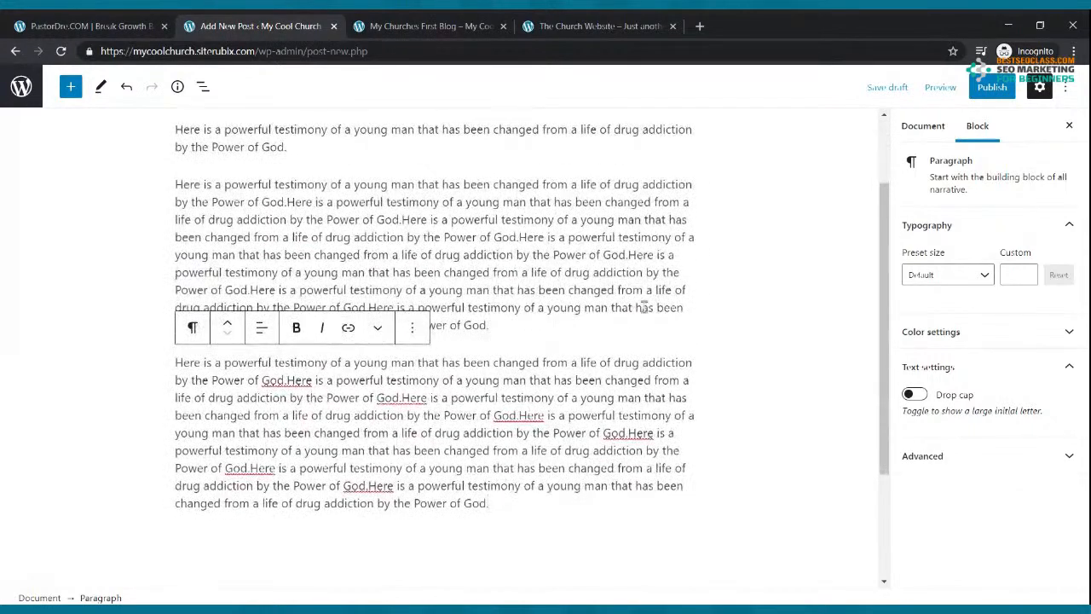
Step: Publish the 'Read This Powerful Testimony' post
{"action": "left_click", "coordinate": [987, 89]}
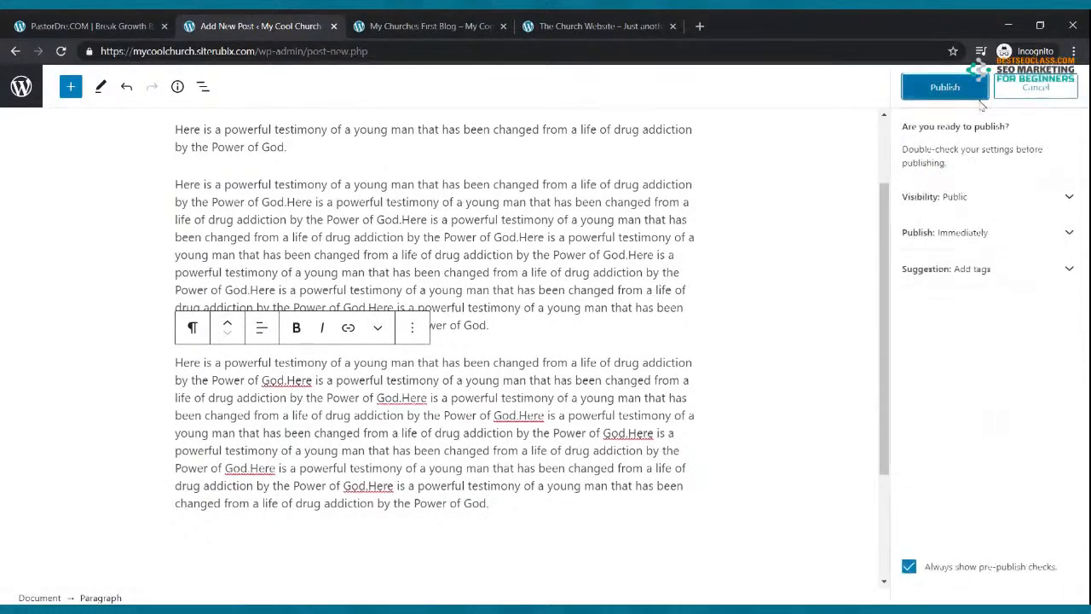
{"action": "left_click", "coordinate": [968, 92]}
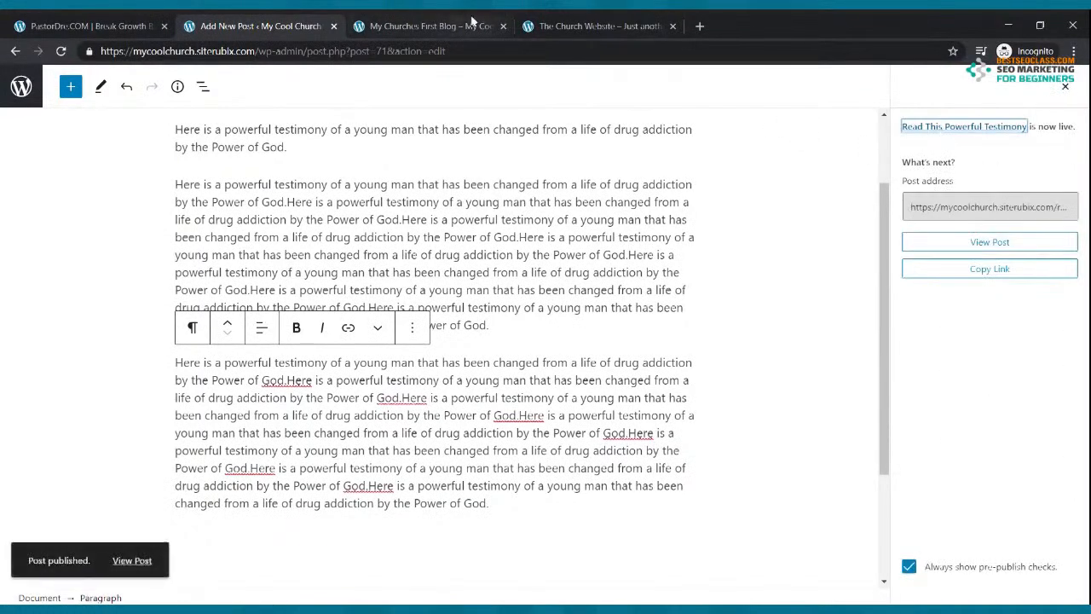
Step: Check the live site's Blog page and home page for the newly published posts
{"action": "left_click", "coordinate": [471, 21]}
{"action": "left_click", "coordinate": [60, 51]}
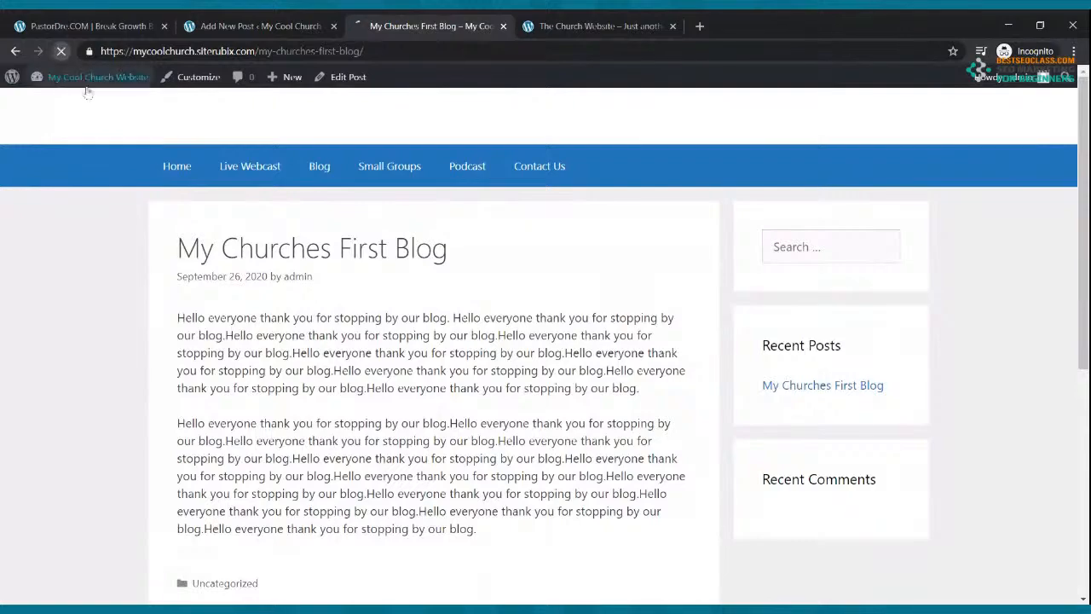
{"action": "scroll", "coordinate": [261, 246], "scroll_direction": "down", "scroll_amount": 3}
{"action": "scroll", "coordinate": [261, 247], "scroll_direction": "up", "scroll_amount": 3}
{"action": "left_click", "coordinate": [94, 77]}
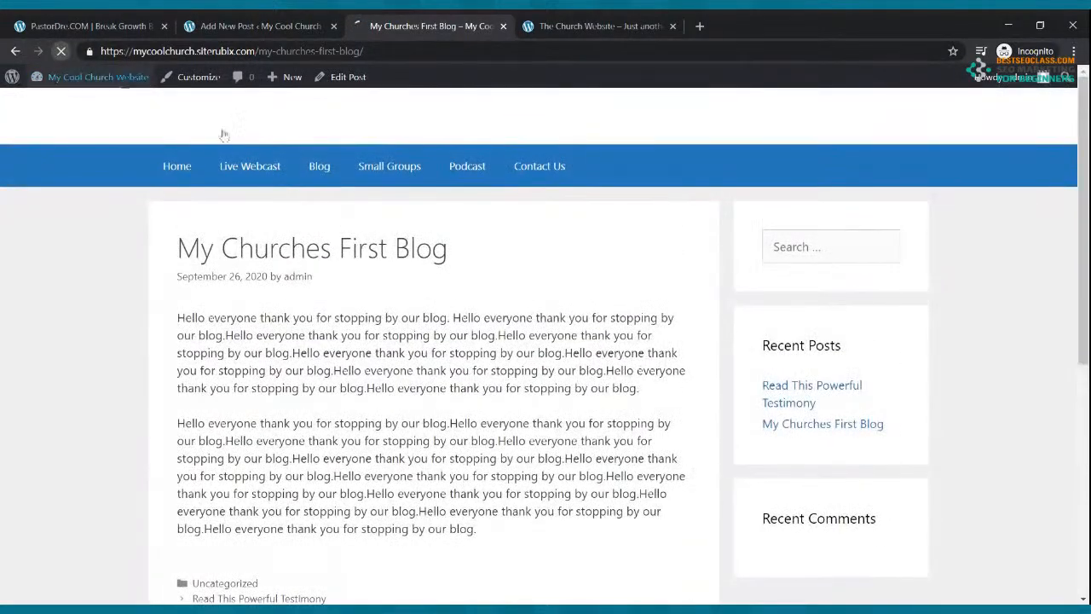
{"action": "left_click", "coordinate": [260, 26]}
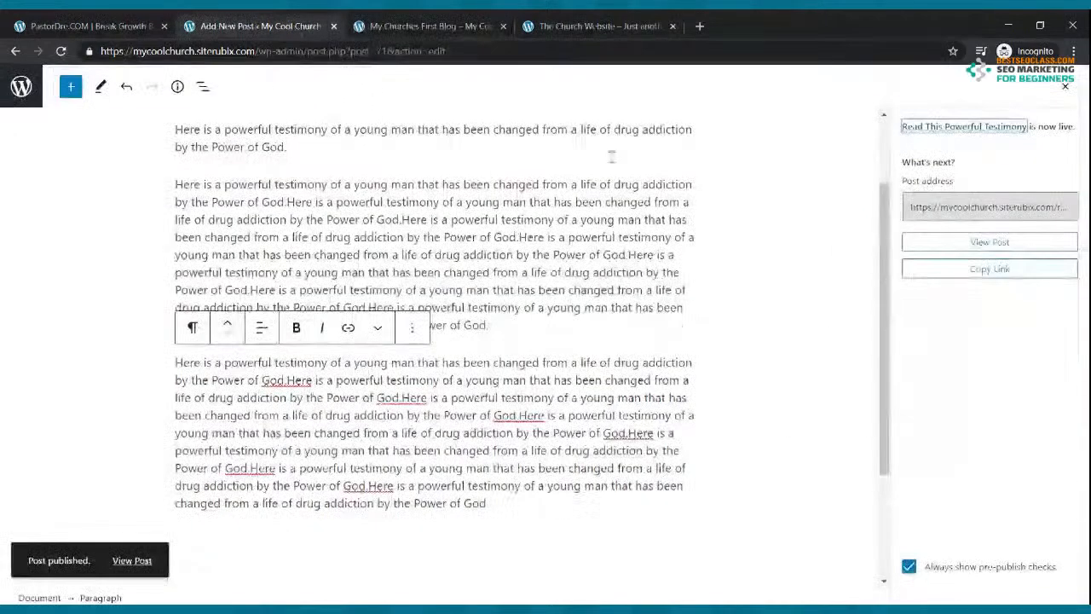
{"action": "scroll", "coordinate": [885, 180], "scroll_direction": "up", "scroll_amount": 2}
{"action": "left_click", "coordinate": [20, 86]}
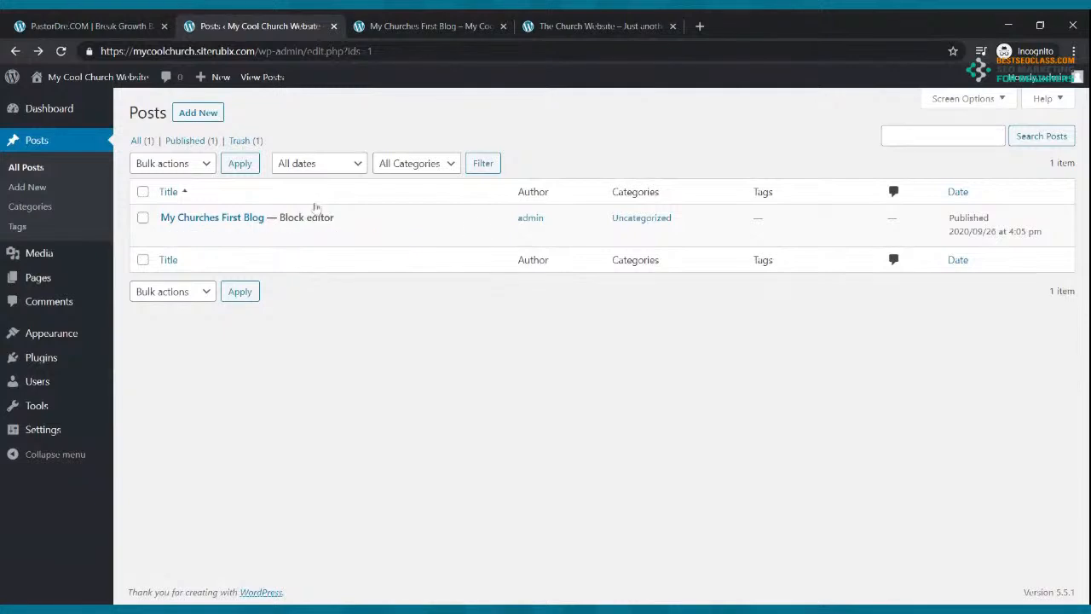
{"action": "left_click", "coordinate": [409, 25]}
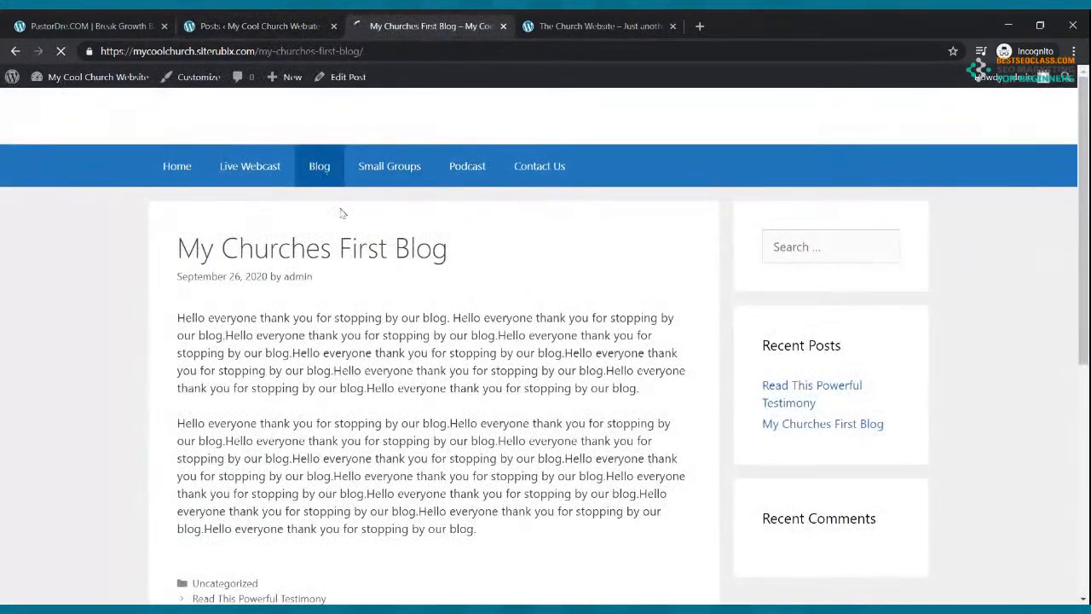
{"action": "scroll", "coordinate": [330, 281], "scroll_direction": "down", "scroll_amount": 2}
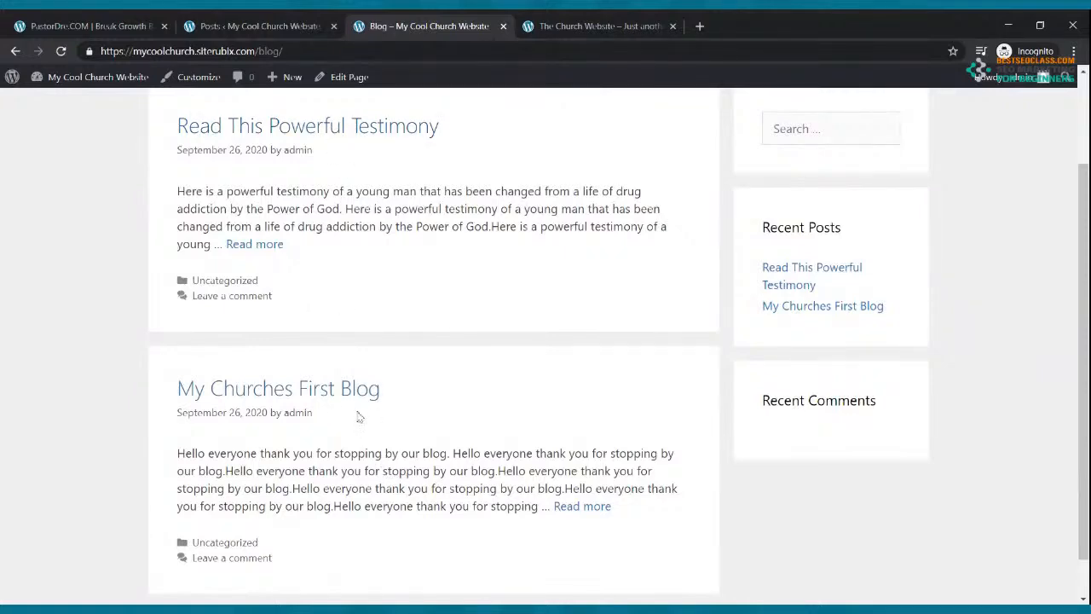
{"action": "scroll", "coordinate": [353, 406], "scroll_direction": "up", "scroll_amount": 3}
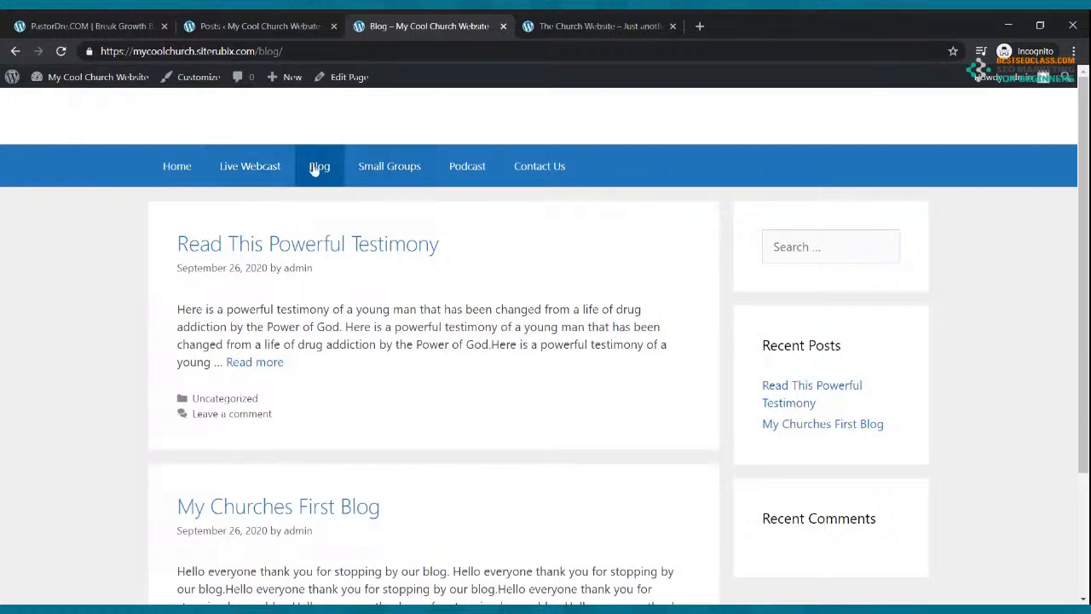
{"action": "left_click", "coordinate": [185, 165]}
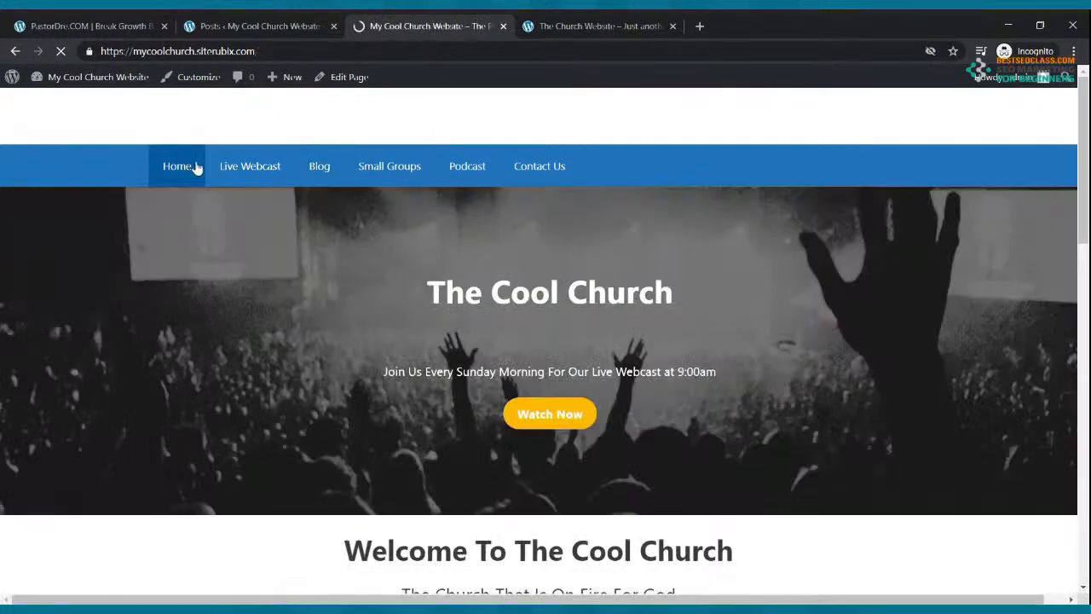
Step: Open the Small Groups page in the editor and write the line 'Name: The On Fire Small Group'
{"action": "left_click", "coordinate": [245, 25]}
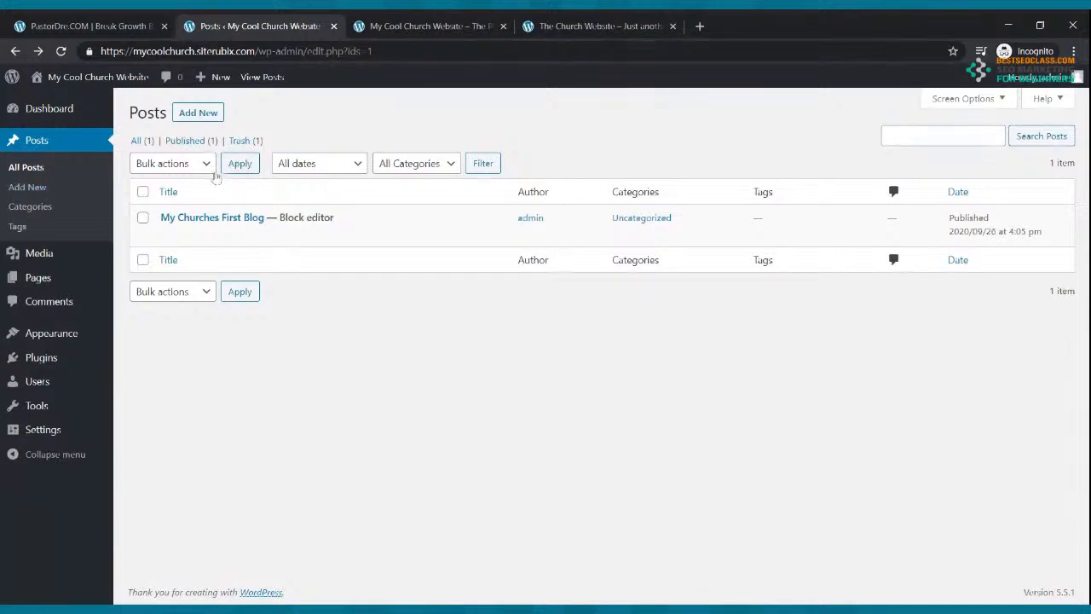
{"action": "left_click", "coordinate": [37, 285]}
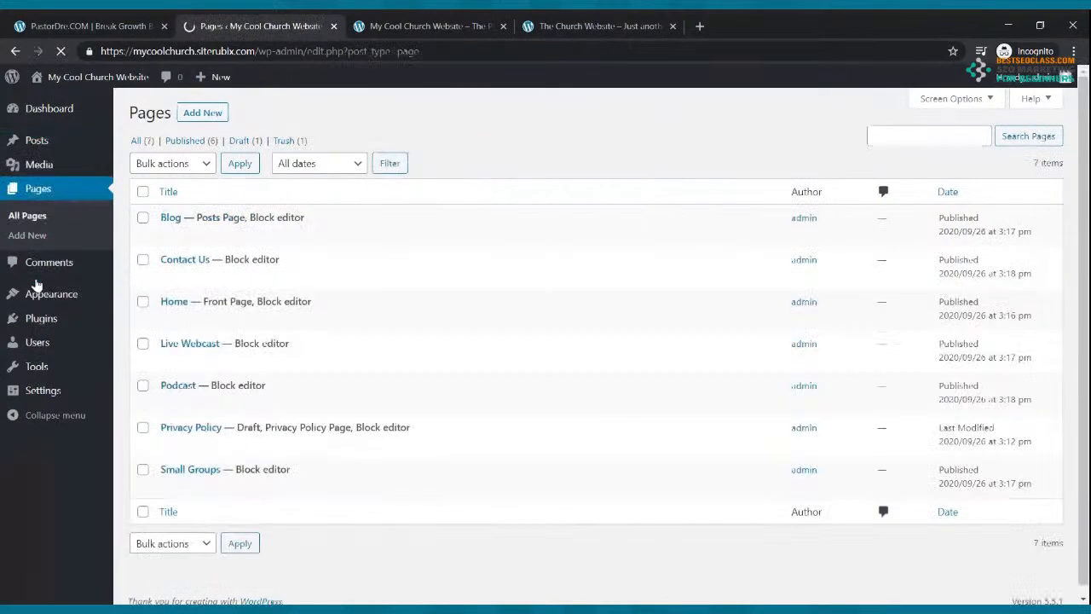
{"action": "left_click", "coordinate": [191, 488]}
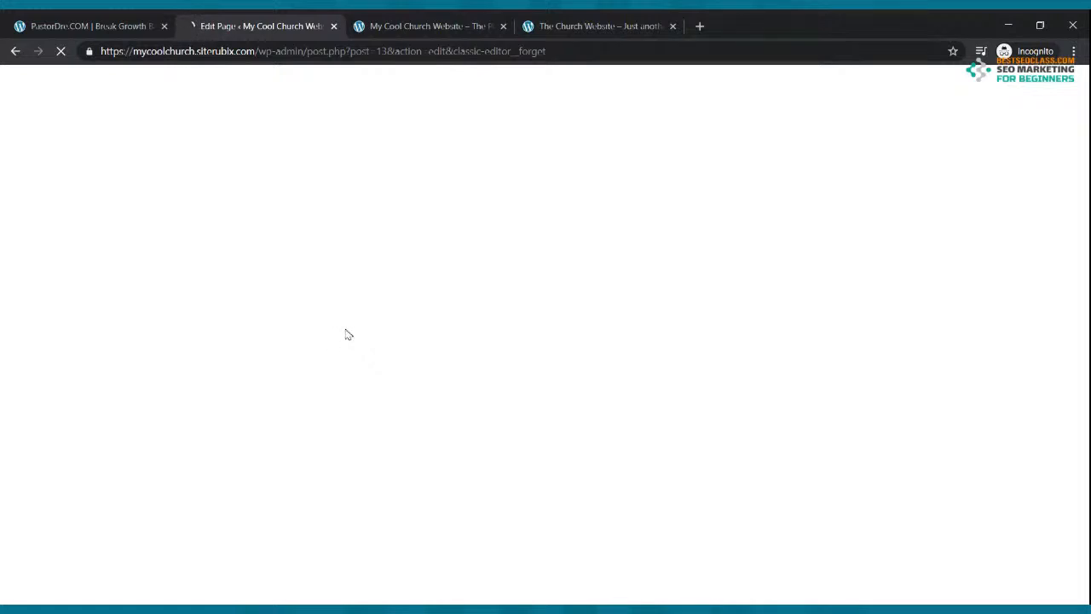
{"action": "left_click", "coordinate": [300, 234]}
{"action": "type", "text": "N"}
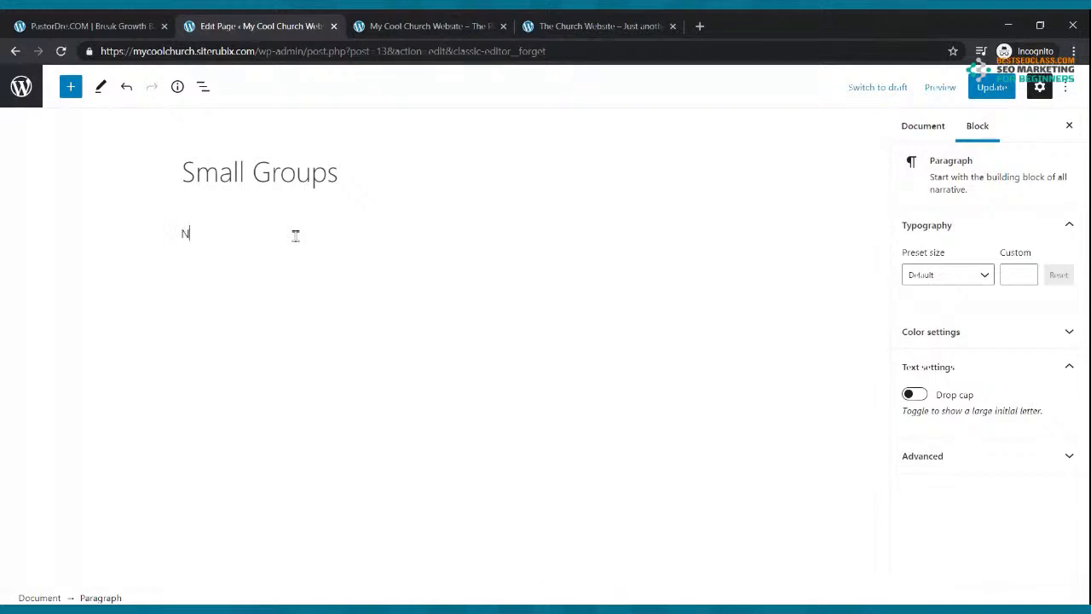
{"action": "type", "text": "ame: The On Fire Small Group"}
{"action": "key", "text": "Return"}
Step: Add a Location line with the small group's meeting address
{"action": "type", "text": "Location: 123 Voortrekker Rd. Goodwood Ma"}
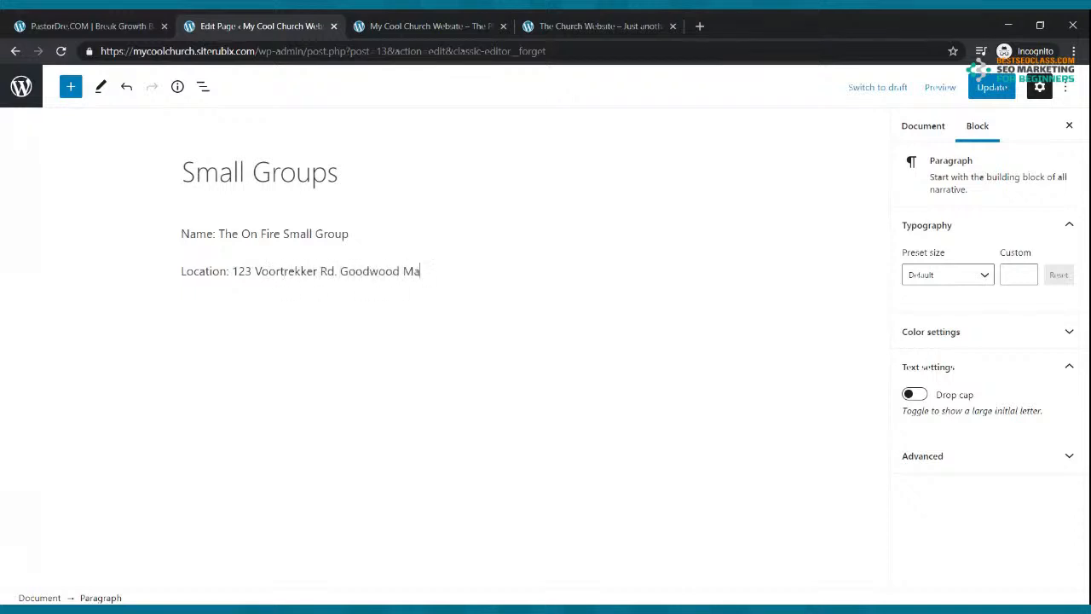
{"action": "type", "text": "ll"}
{"action": "key", "text": "Return"}
Step: Add a Contact line with the contact person's name
{"action": "type", "text": "Contea"}
{"action": "key", "text": "BackSpace"}
{"action": "key", "text": "BackSpace"}
{"action": "type", "text": "act: Brother "}
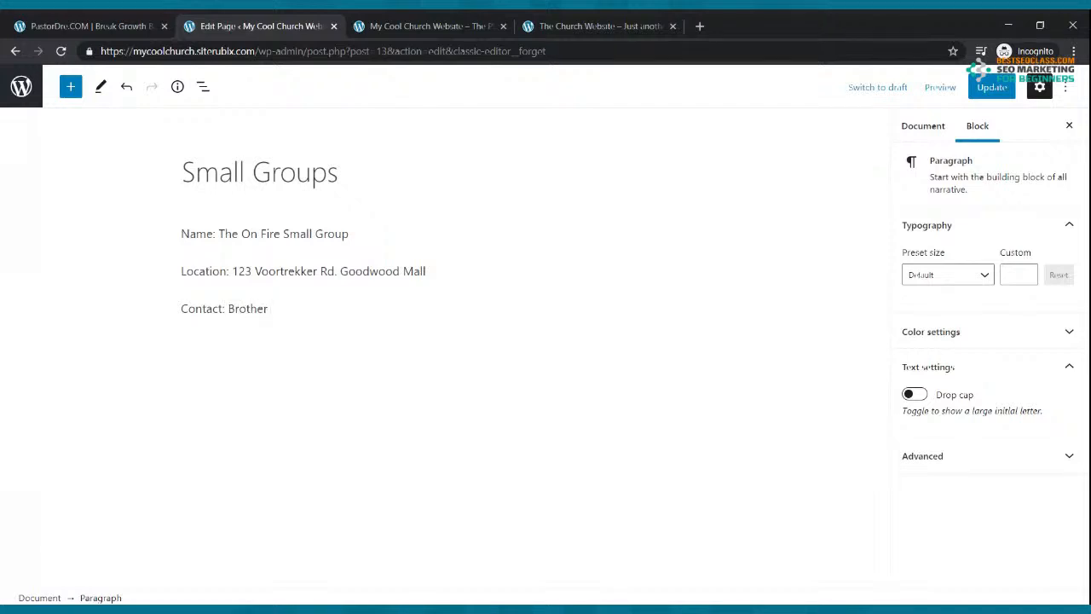
{"action": "type", "text": "OnFire"}
{"action": "key", "text": "Return"}
Step: Add a Phone line with the contact's phone number
{"action": "type", "text": "Phn"}
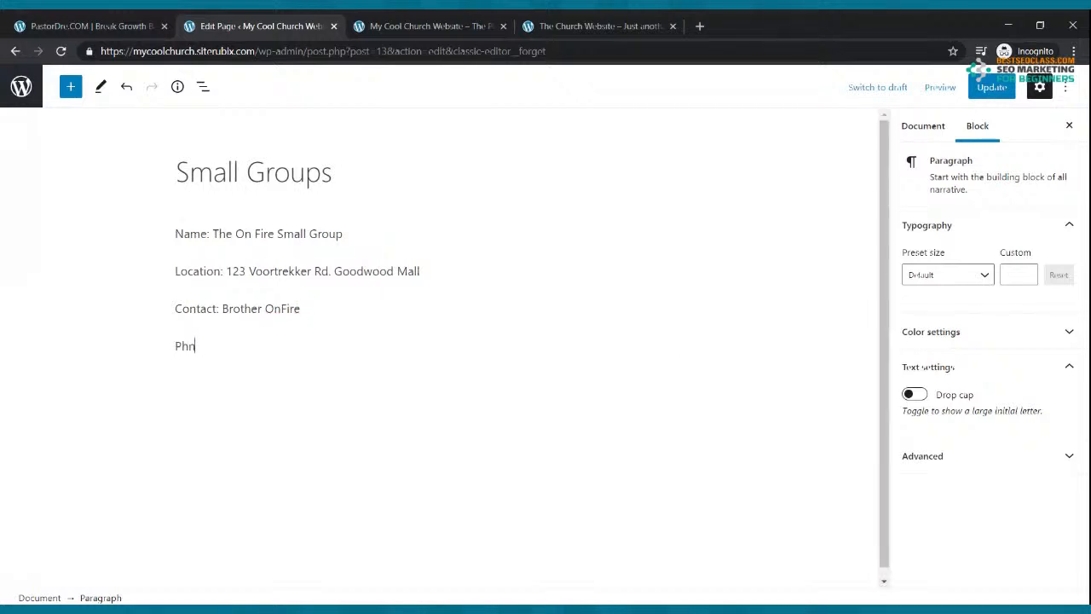
{"action": "type", "text": "one: 05"}
{"action": "key", "text": "Return"}
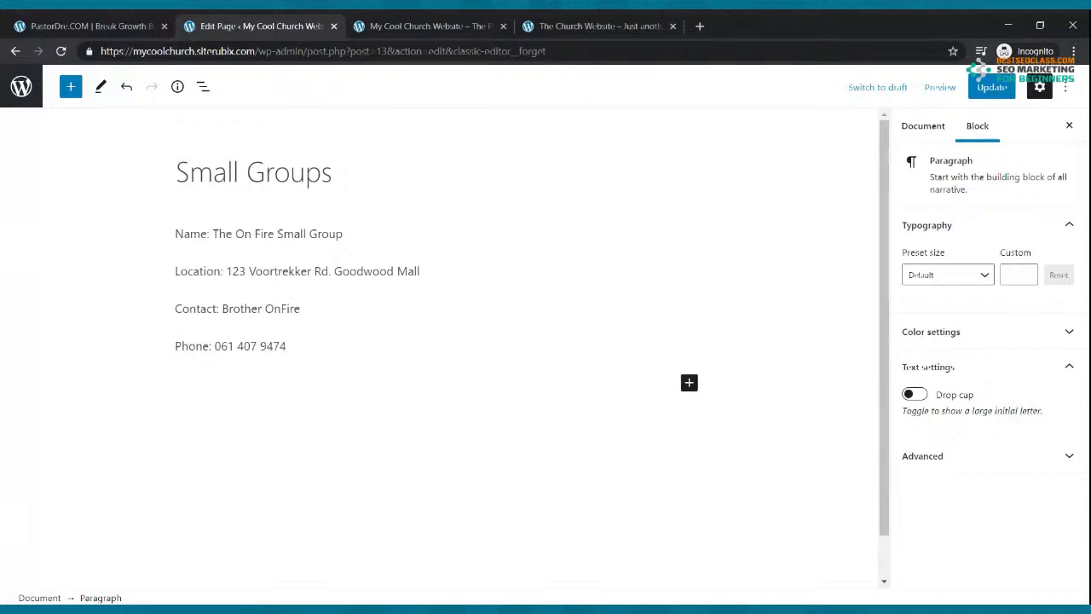
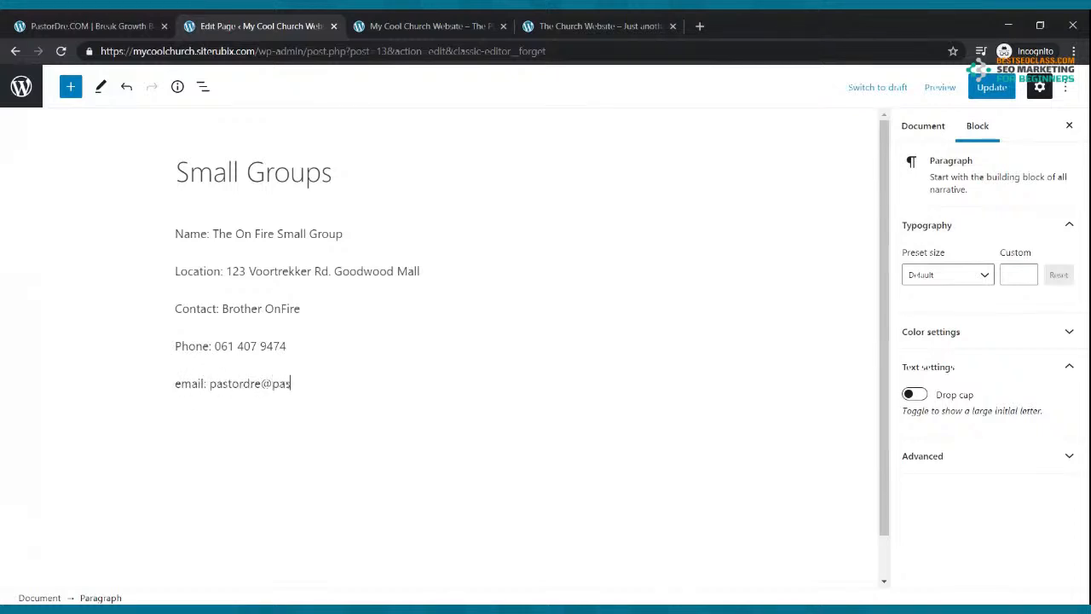
Step: Add an email line with the contact's e-mail address and update the page
{"action": "left_click", "coordinate": [982, 91]}
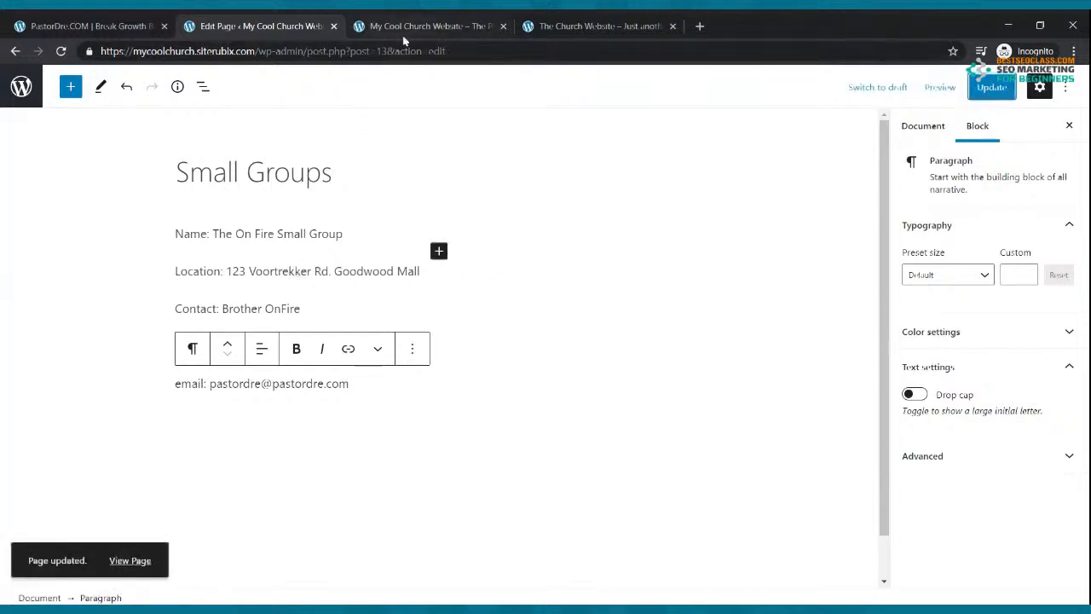
Step: View the updated Small Groups page on the live site
{"action": "left_click", "coordinate": [404, 27]}
{"action": "left_click", "coordinate": [377, 166]}
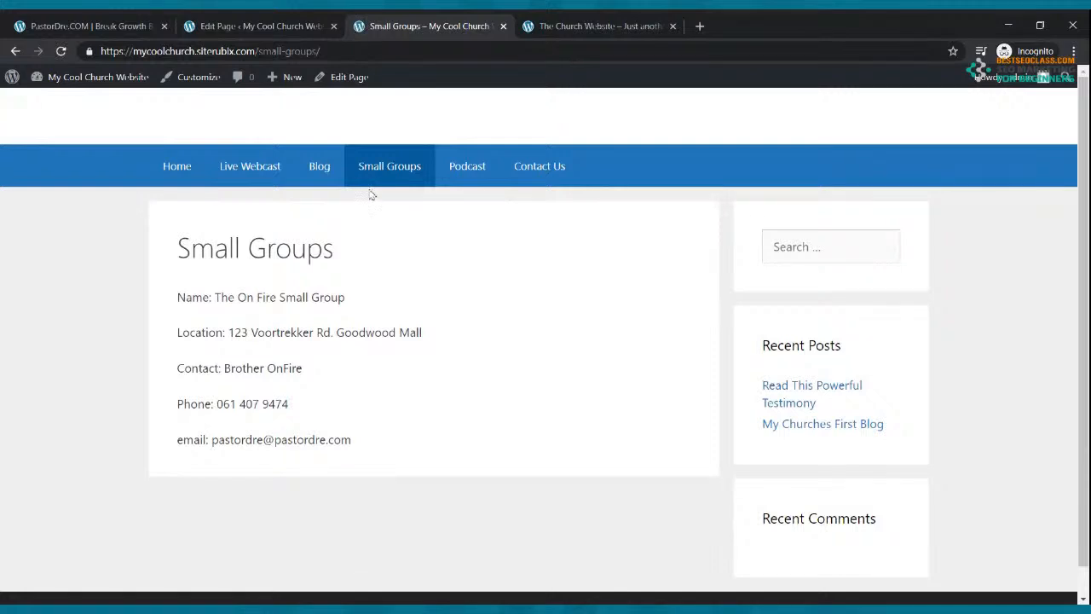
{"action": "left_click", "coordinate": [256, 27]}
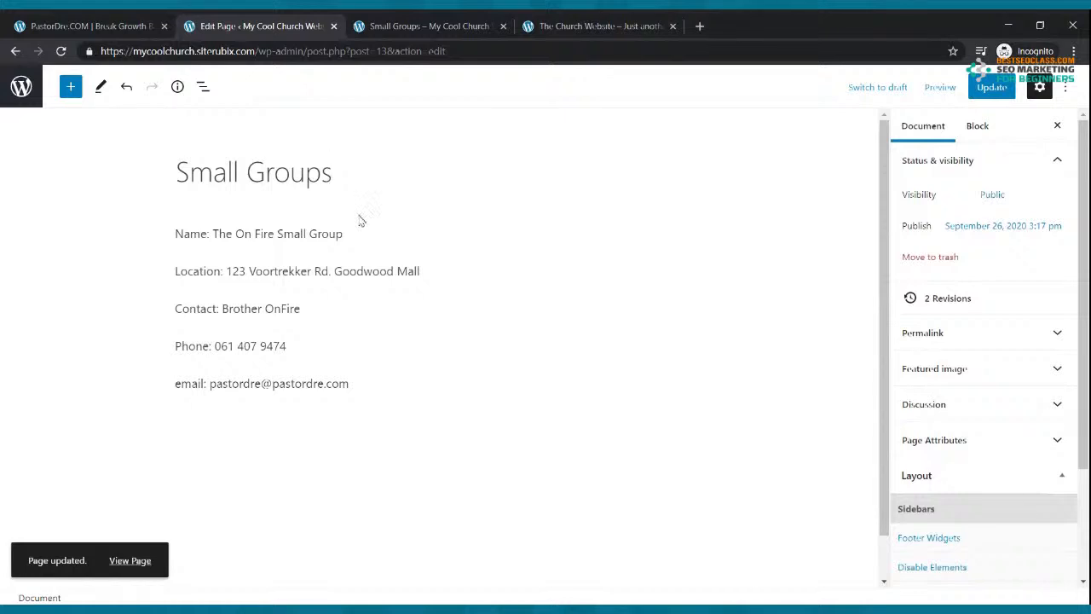
Step: Insert a three-column Columns block below the group details
{"action": "left_click", "coordinate": [71, 88]}
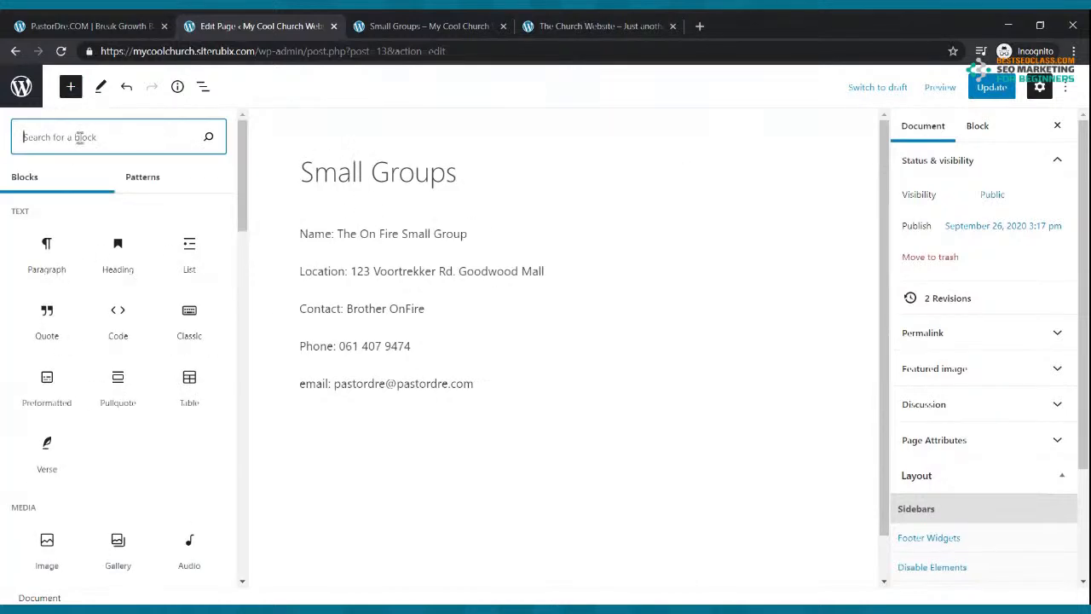
{"action": "type", "text": "col"}
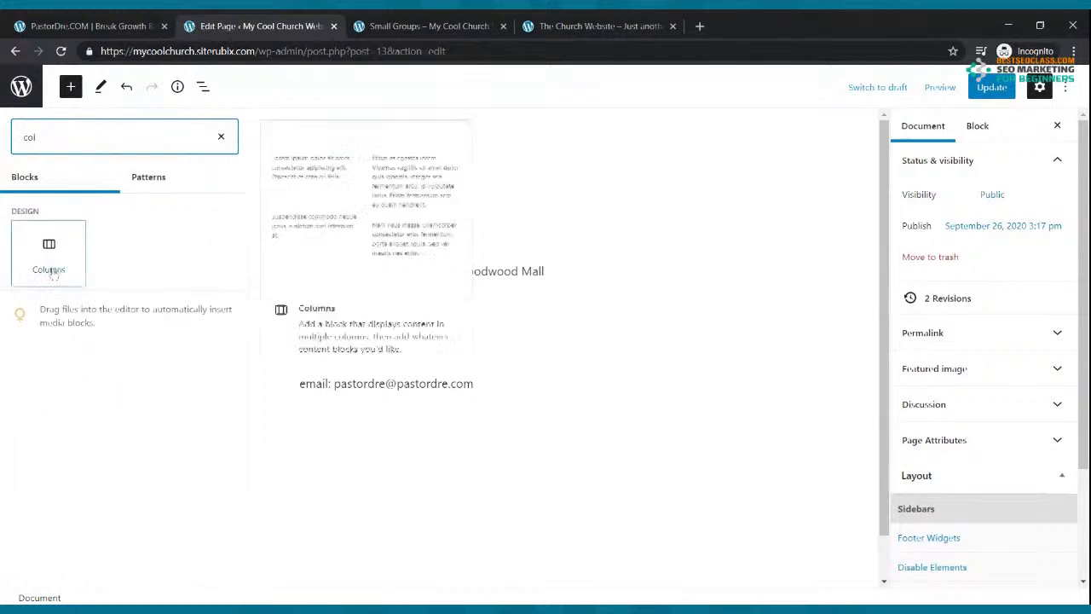
{"action": "left_click", "coordinate": [48, 260]}
{"action": "left_click", "coordinate": [376, 505]}
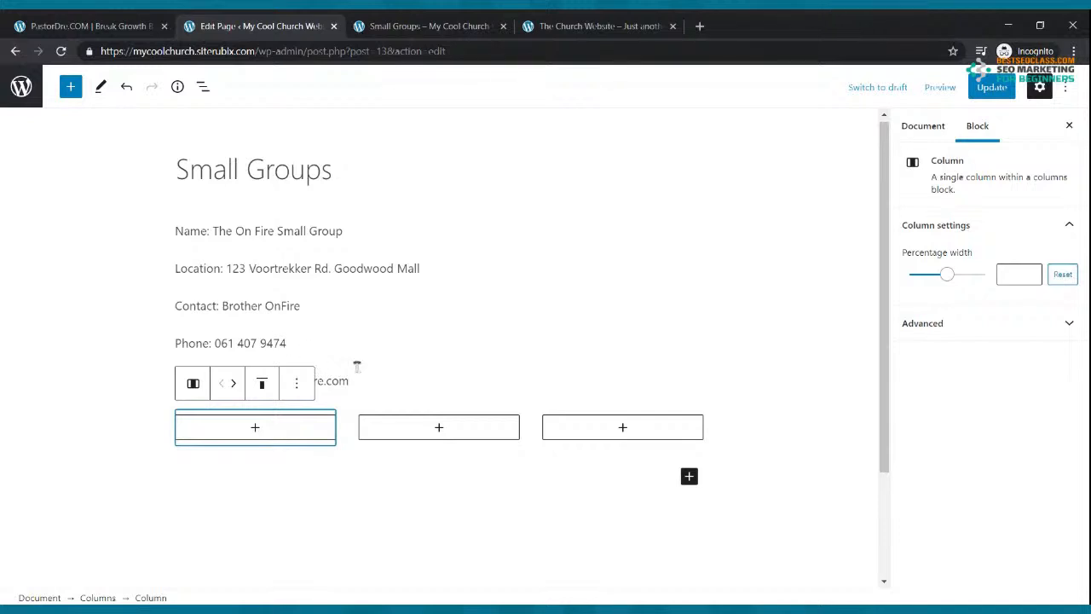
Step: Move the five group detail paragraphs into the first column
{"action": "left_click_drag", "start_coordinate": [175, 231], "coordinate": [355, 380]}
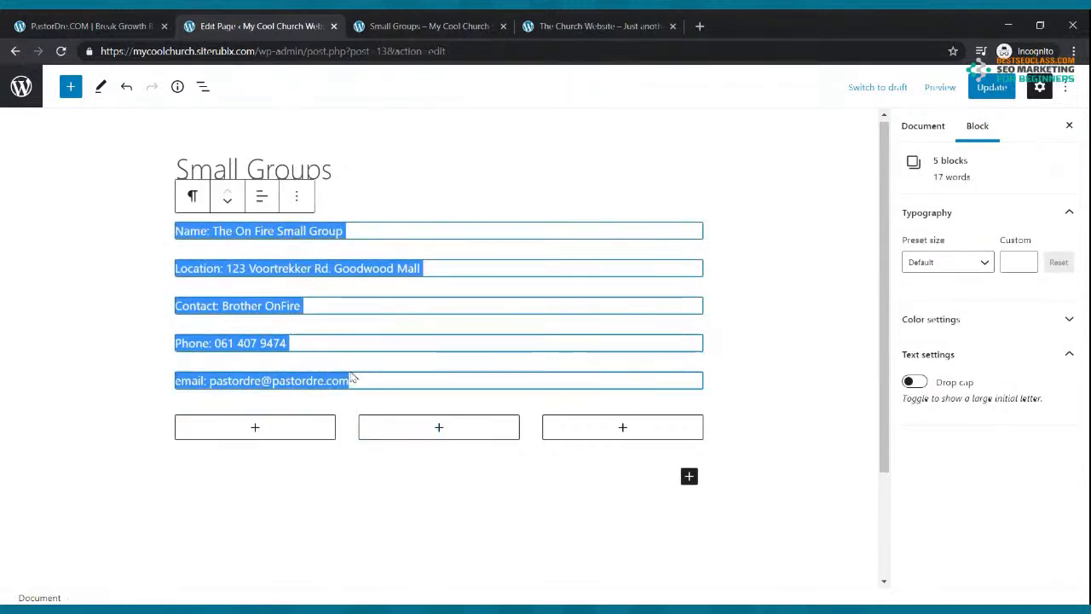
{"action": "key", "text": "ctrl+x"}
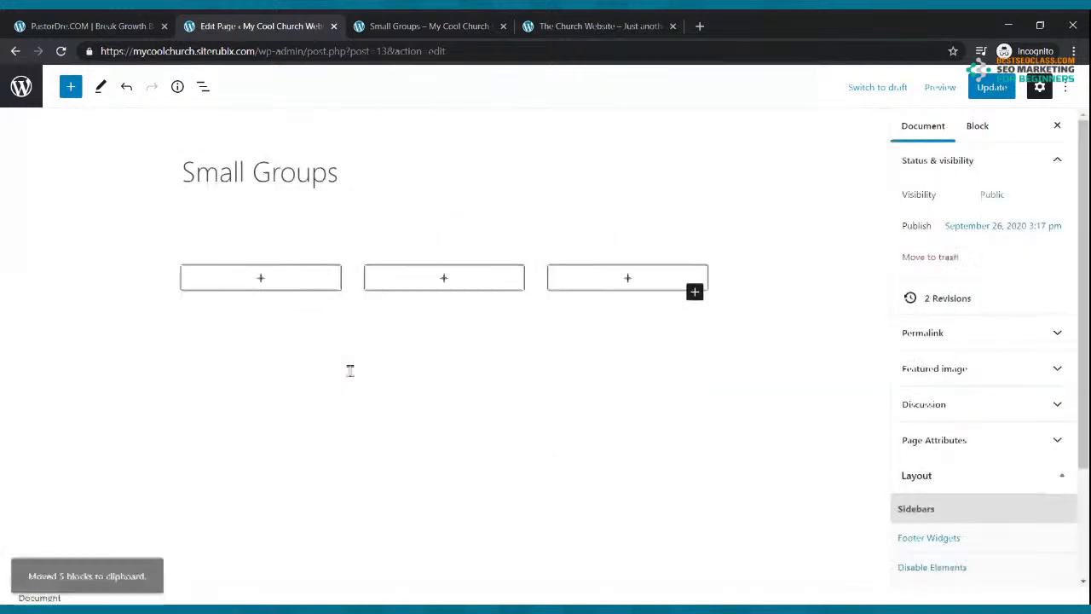
{"action": "left_click", "coordinate": [261, 244]}
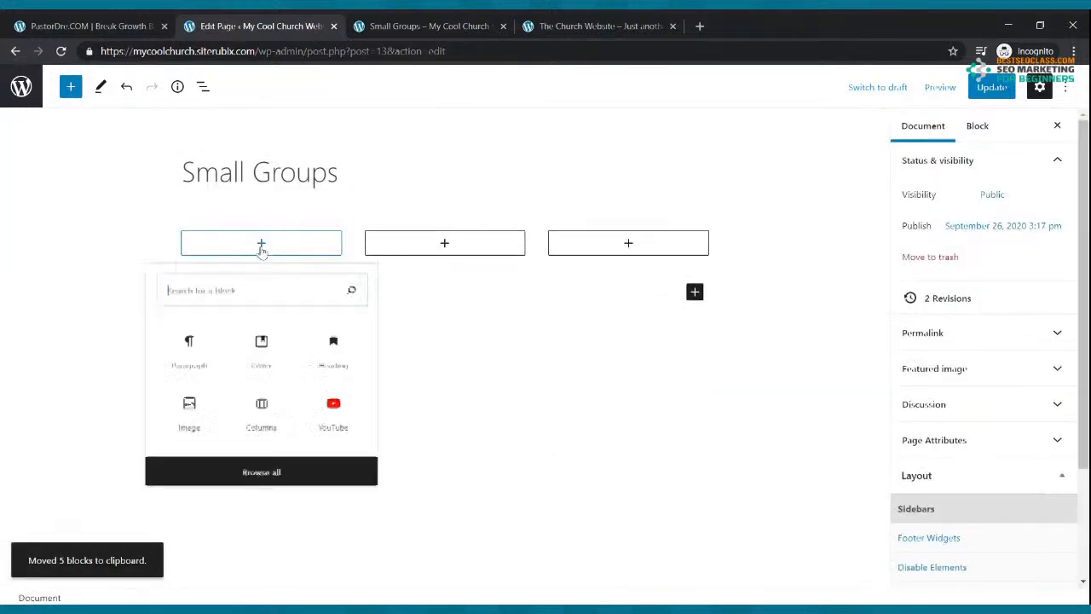
{"action": "left_click", "coordinate": [205, 351]}
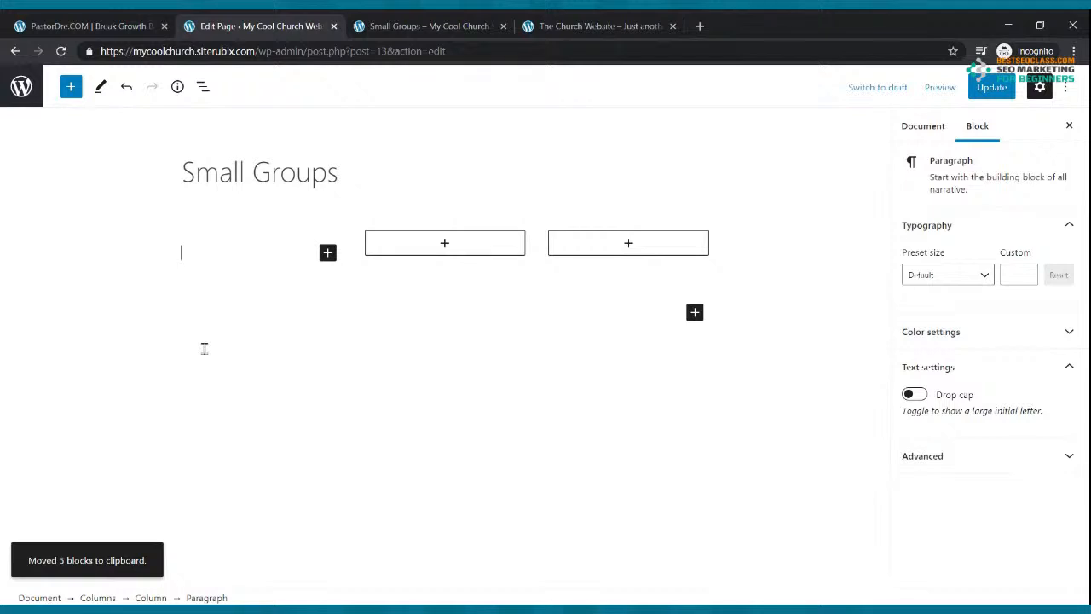
{"action": "key", "text": "ctrl+v"}
Step: Paste copies of the group details into the second and third columns and update the page
{"action": "left_click", "coordinate": [439, 244]}
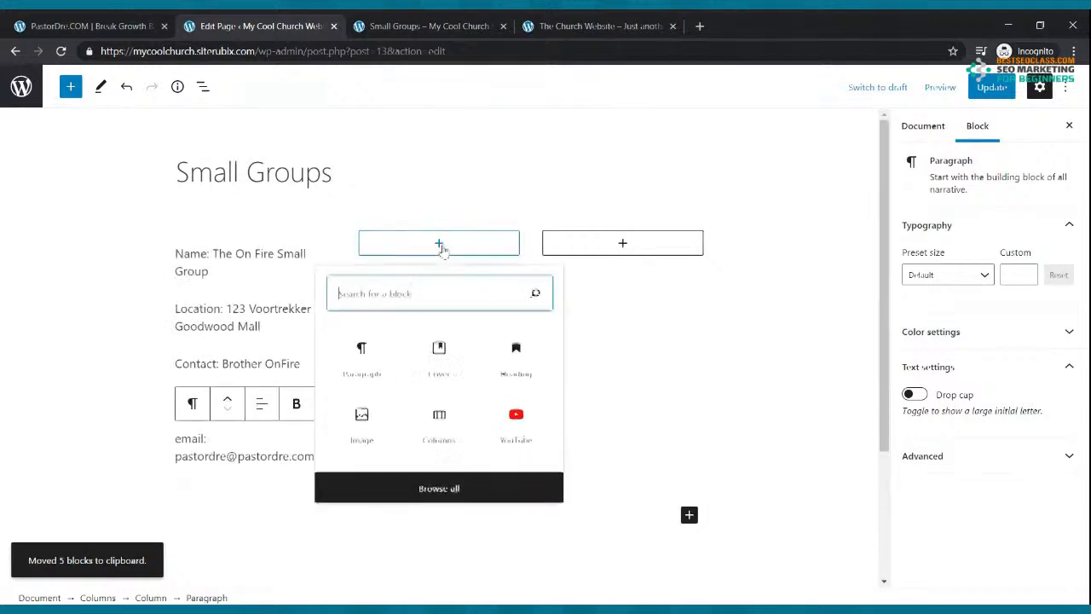
{"action": "left_click", "coordinate": [372, 355]}
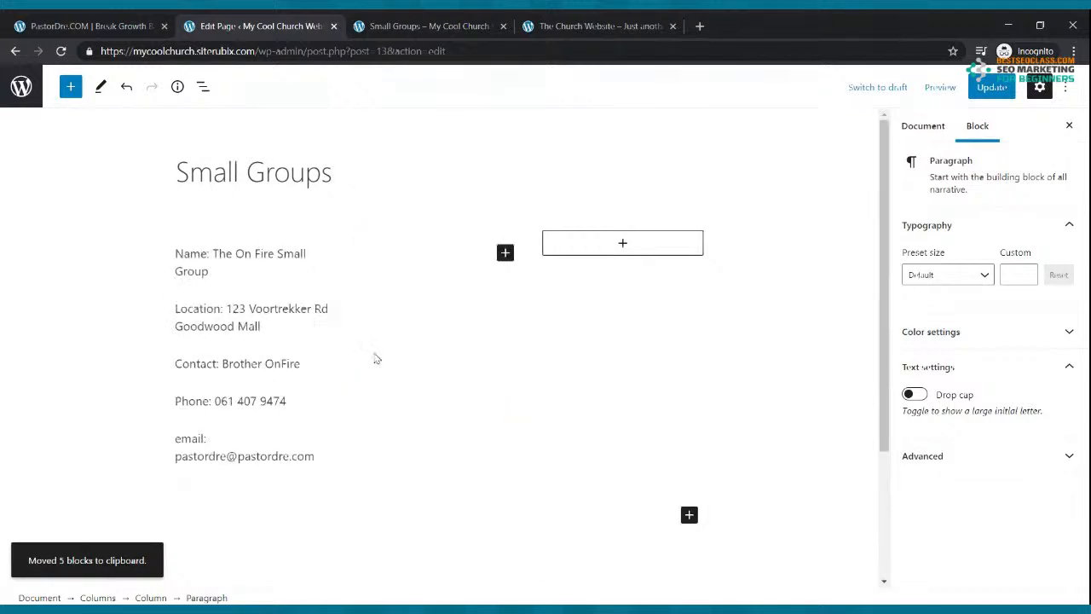
{"action": "key", "text": "ctrl+v"}
{"action": "left_click", "coordinate": [623, 243]}
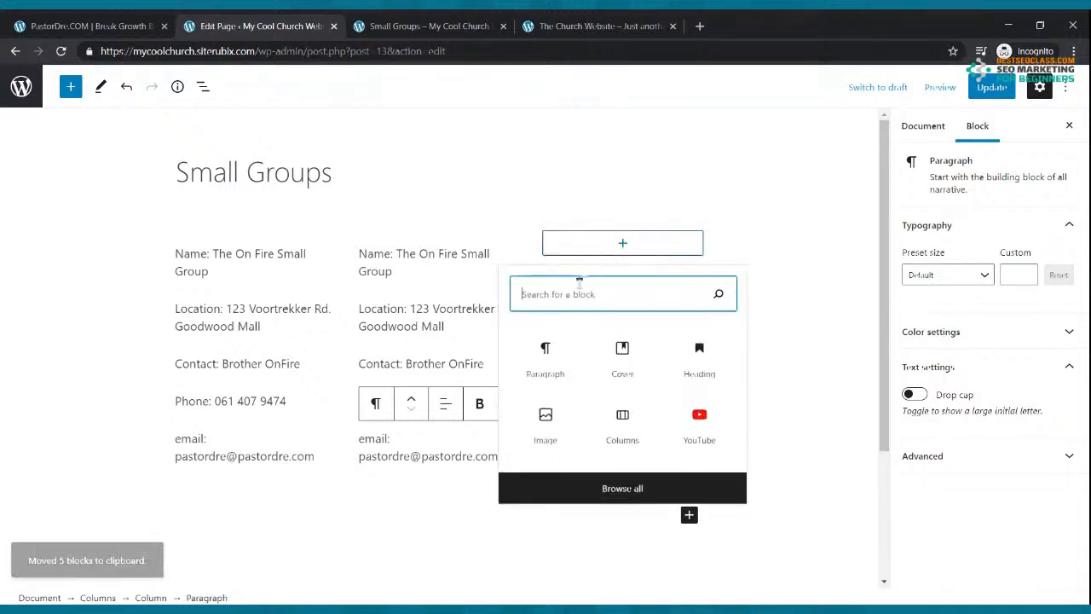
{"action": "left_click", "coordinate": [527, 359]}
{"action": "key", "text": "ctrl+v"}
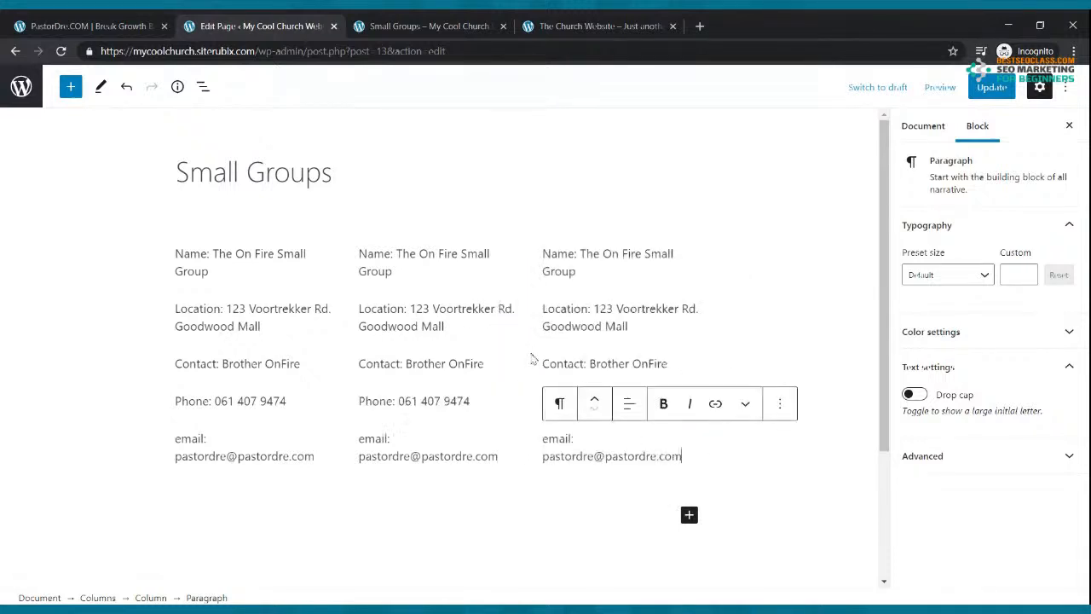
{"action": "left_click", "coordinate": [989, 88]}
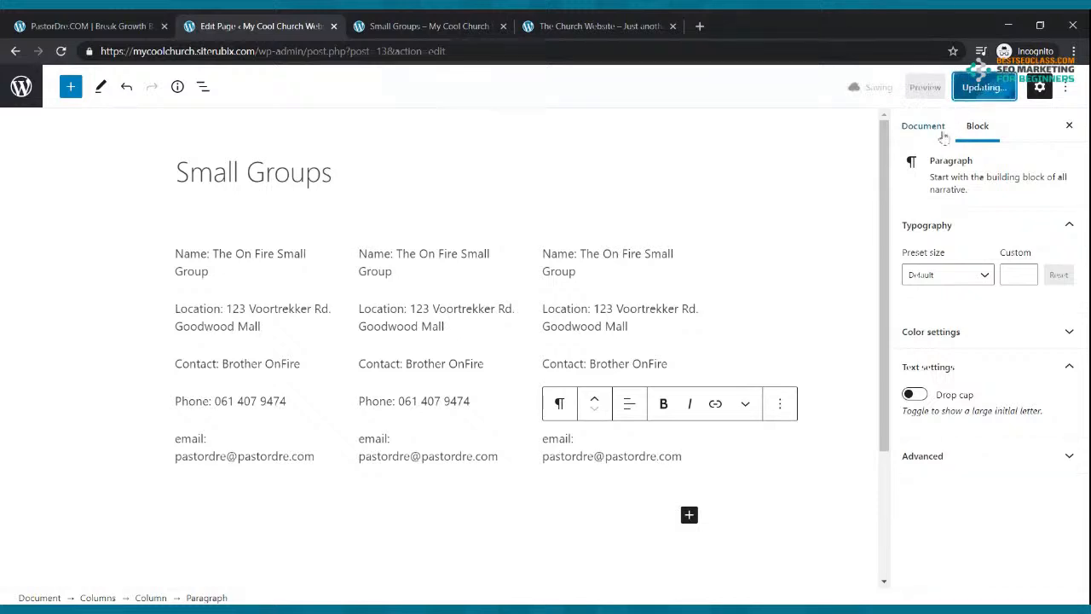
Step: Reload the live Small Groups page to check the three-column layout
{"action": "left_click", "coordinate": [428, 26]}
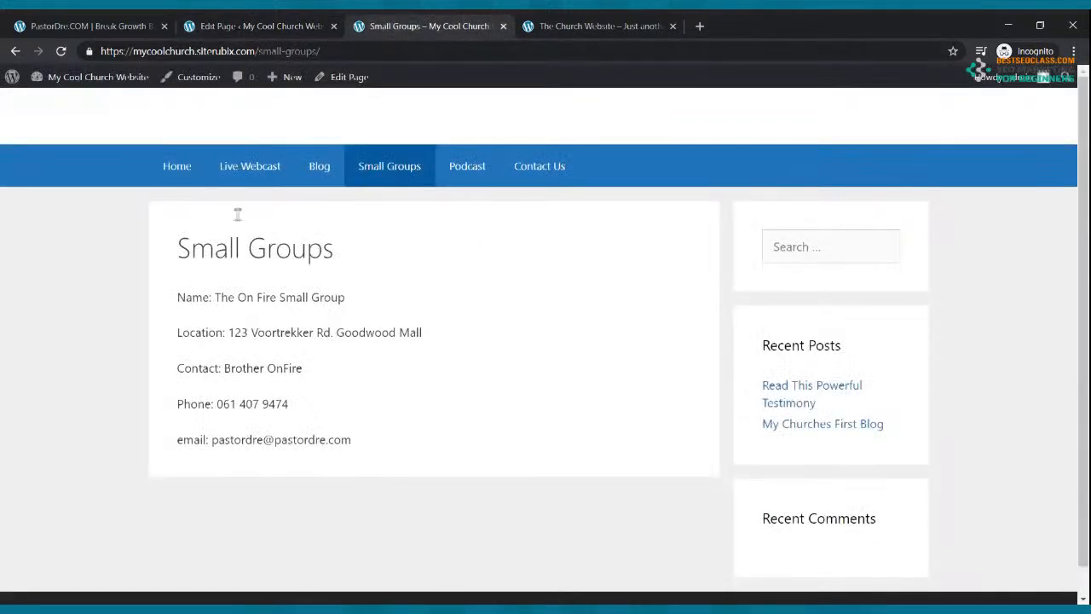
{"action": "left_click", "coordinate": [60, 51]}
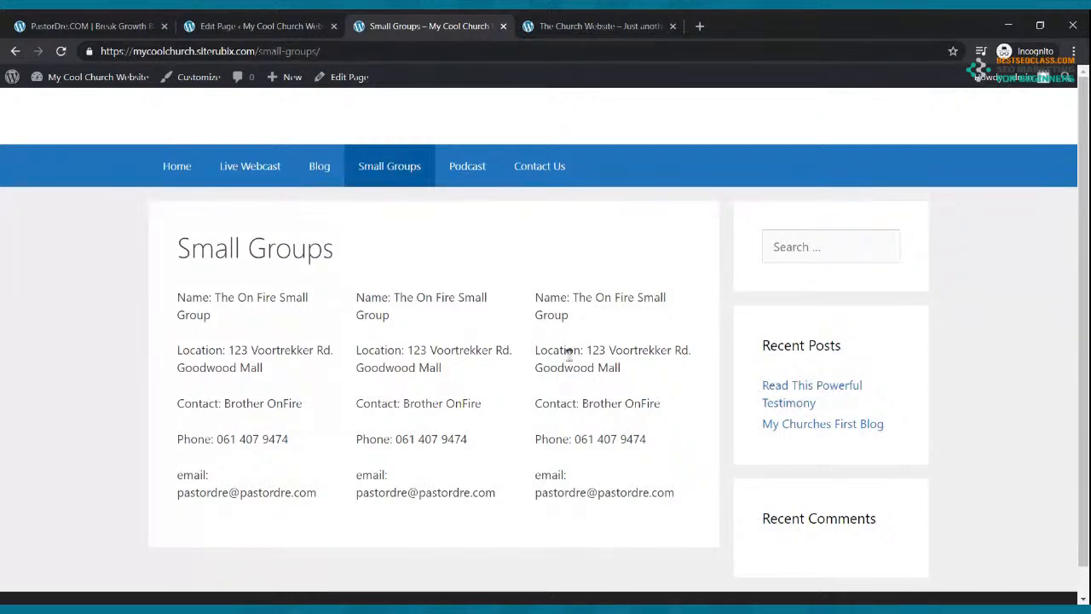
{"action": "left_click", "coordinate": [289, 26]}
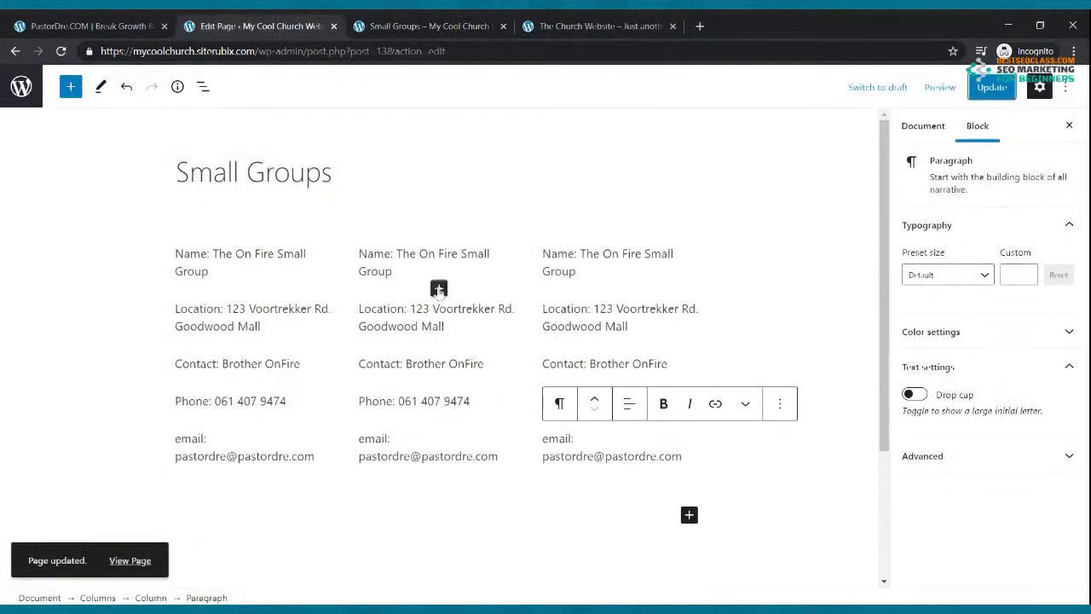
Step: Rename the second column's group to 'The Basket Weaving Small Group'
{"action": "left_click_drag", "start_coordinate": [397, 253], "coordinate": [423, 269]}
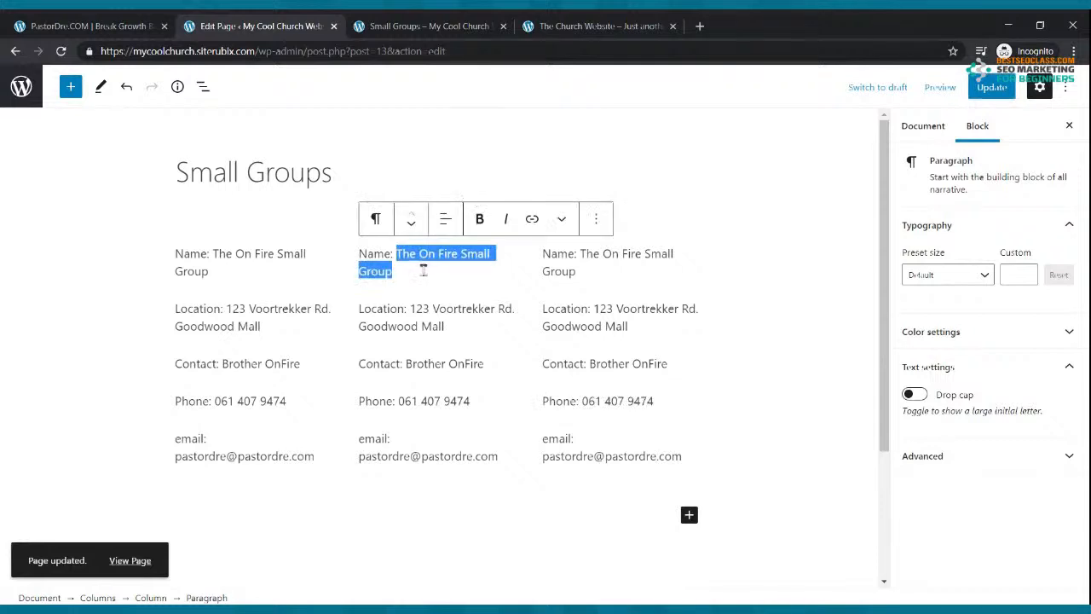
{"action": "type", "text": "The Raskwe"}
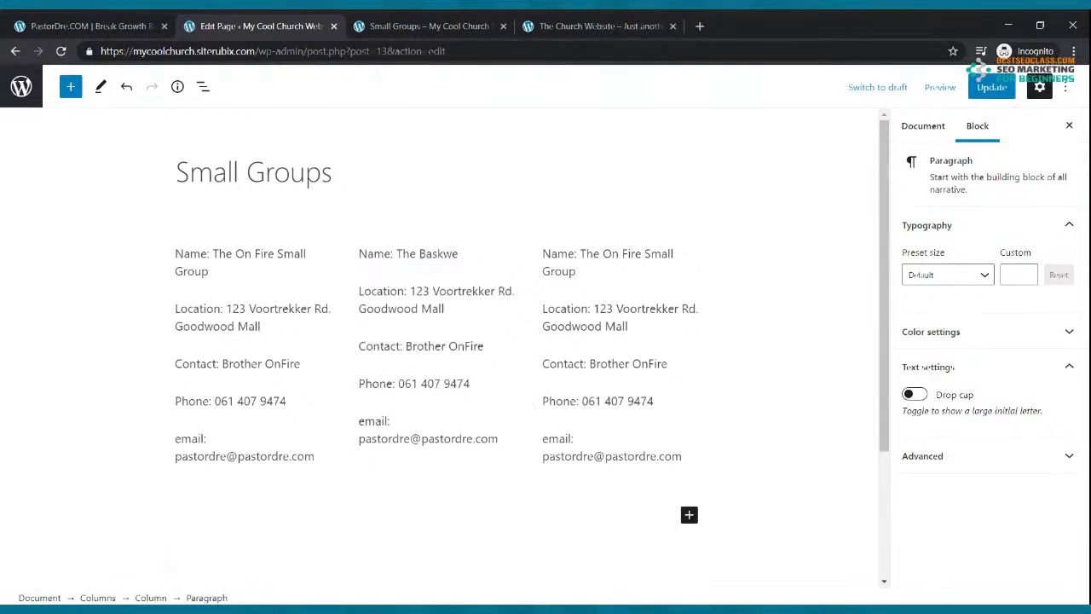
{"action": "type", "text": "t"}
{"action": "key", "text": "BackSpace"}
{"action": "key", "text": "BackSpace"}
{"action": "type", "text": "Small Group"}
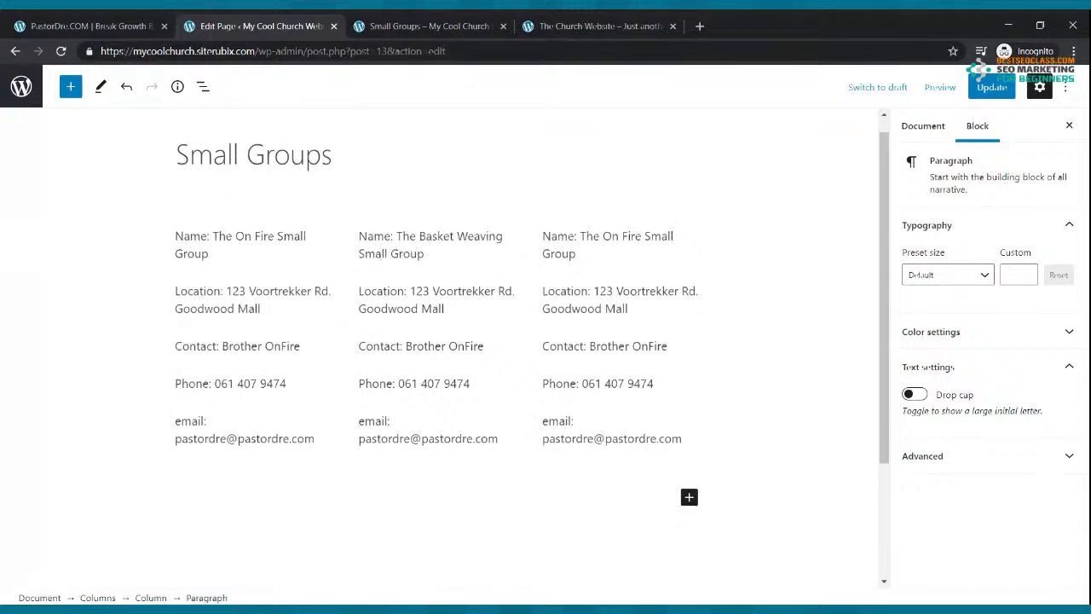
Step: Rename the third column's group to 'The Exercise Group'
{"action": "left_click_drag", "start_coordinate": [577, 244], "coordinate": [586, 252]}
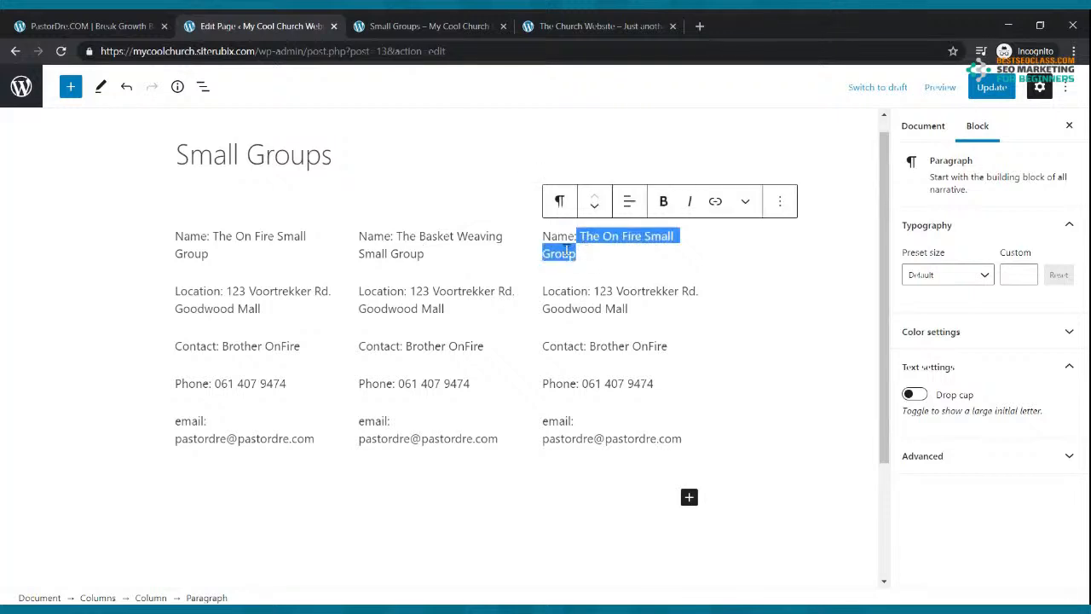
{"action": "type", "text": "The"}
{"action": "key", "text": "BackSpace"}
{"action": "key", "text": "BackSpace"}
{"action": "key", "text": "BackSpace"}
{"action": "key", "text": "BackSpace"}
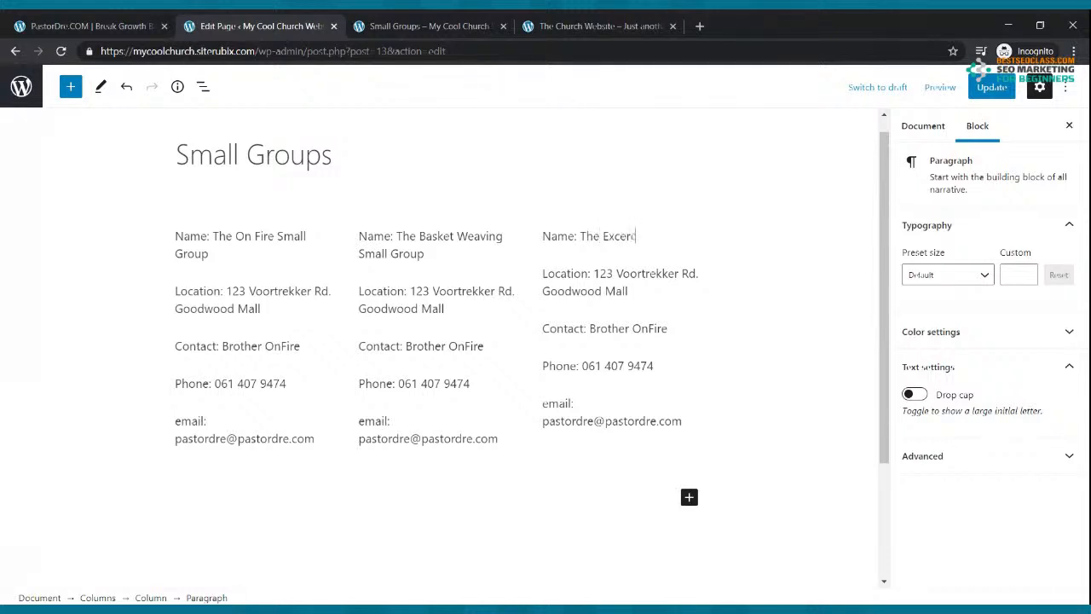
{"action": "type", "text": "ise Group"}
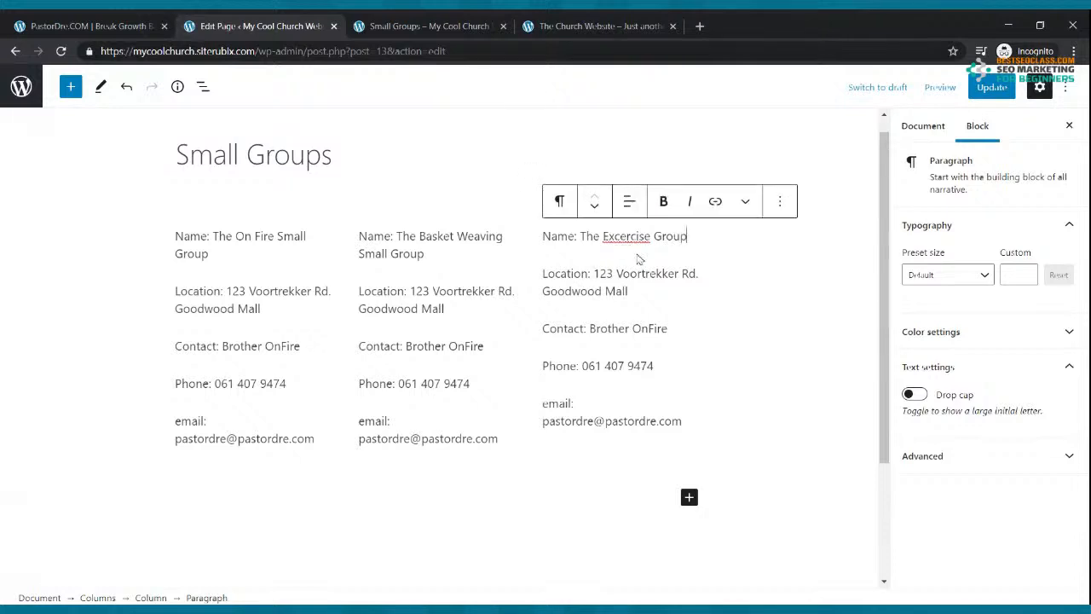
{"action": "double_click", "coordinate": [627, 236]}
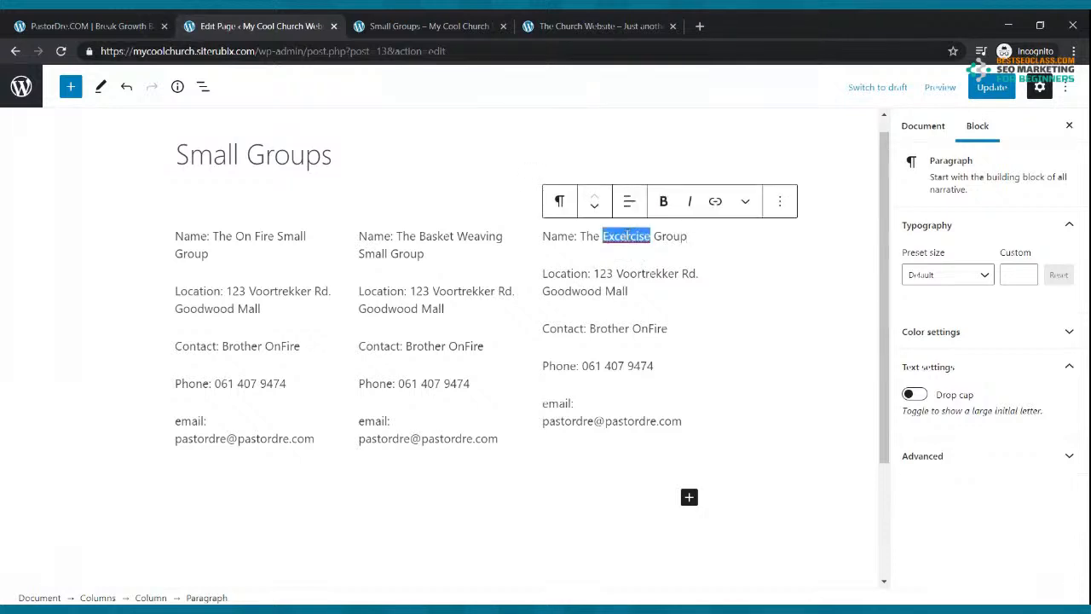
{"action": "type", "text": "Exercise"}
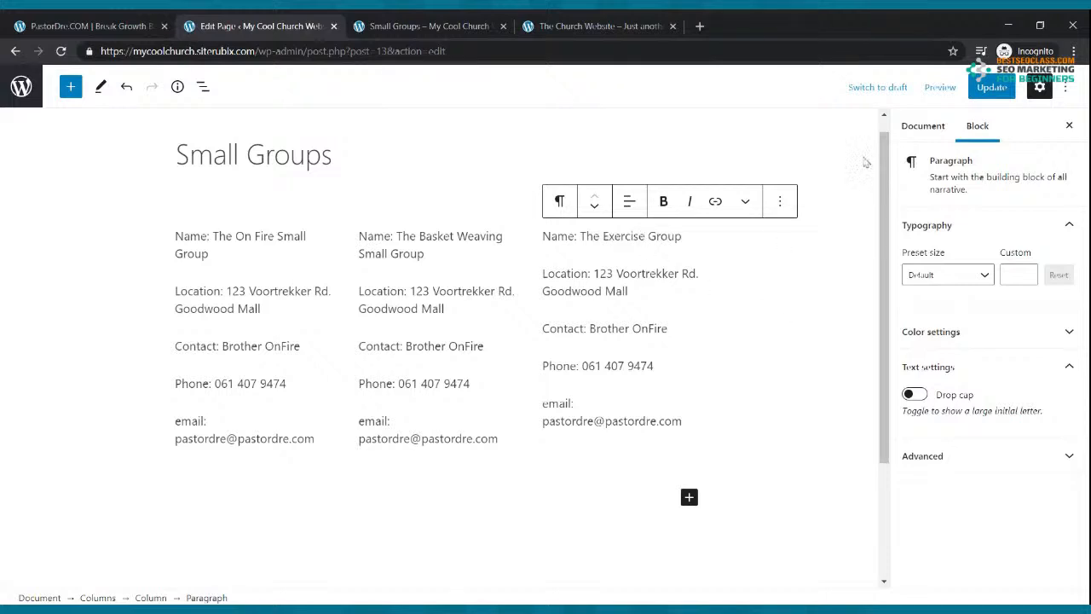
Step: Update the page and reload the live Small Groups page to check the renamed groups
{"action": "left_click", "coordinate": [989, 87]}
{"action": "left_click", "coordinate": [395, 26]}
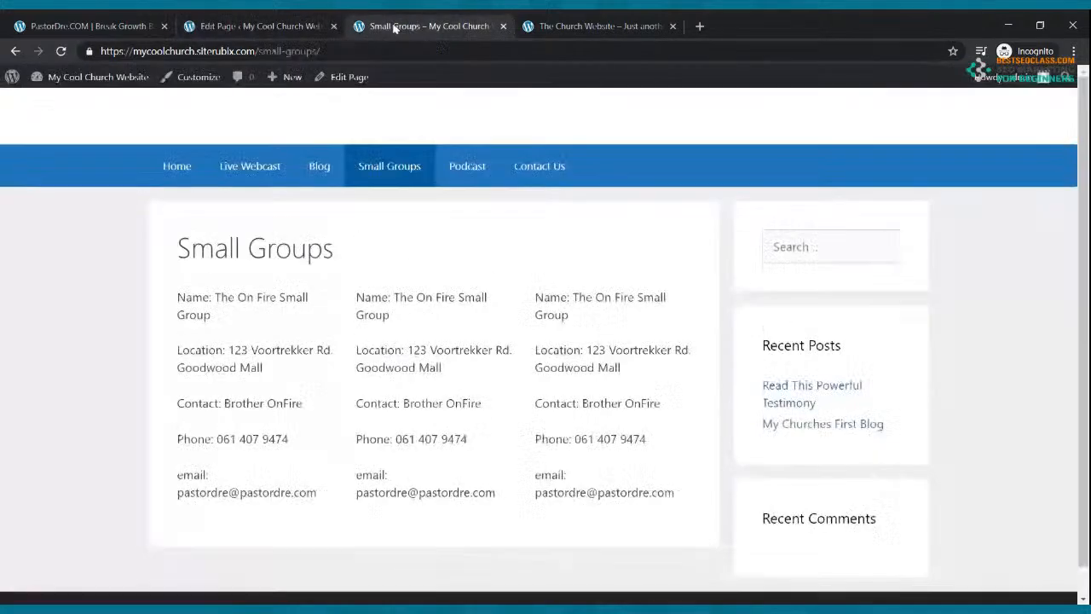
{"action": "left_click", "coordinate": [61, 51]}
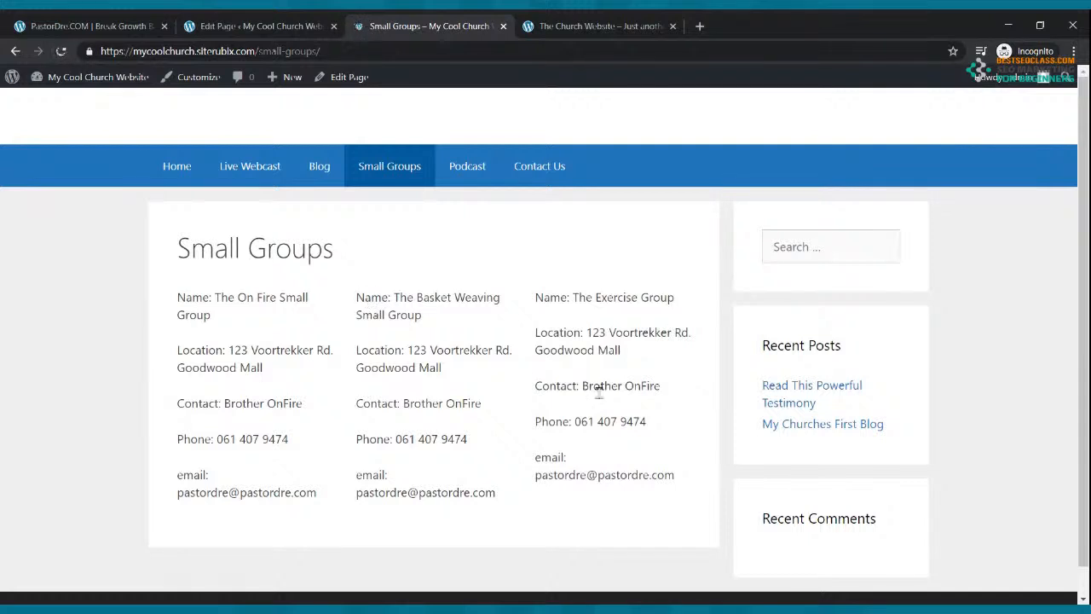
Step: Make the group name line bold in all three columns and update the page
{"action": "left_click", "coordinate": [281, 25]}
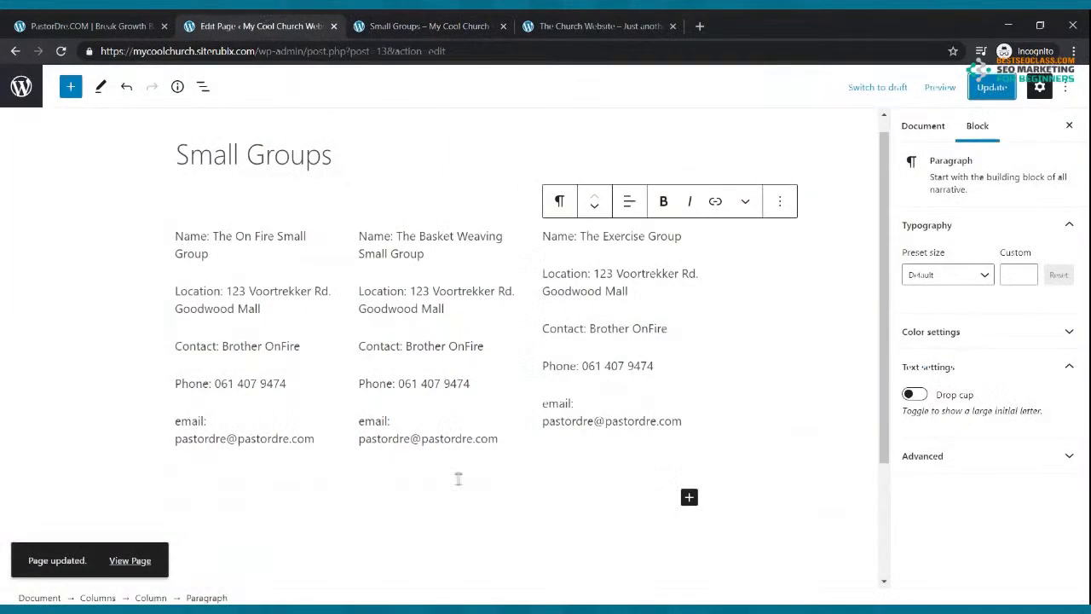
{"action": "left_click", "coordinate": [383, 213]}
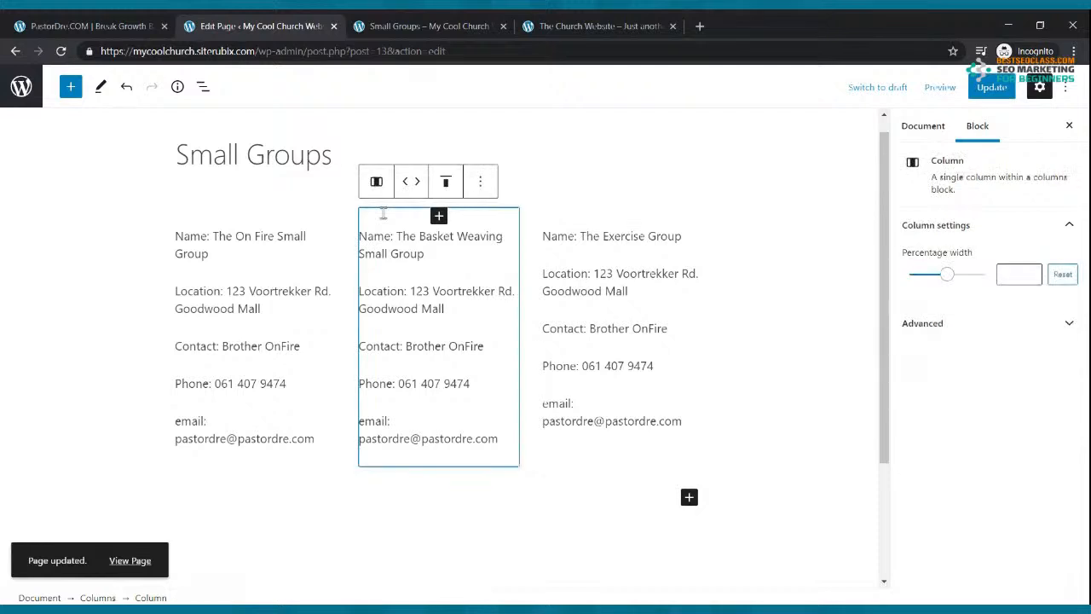
{"action": "left_click", "coordinate": [549, 242]}
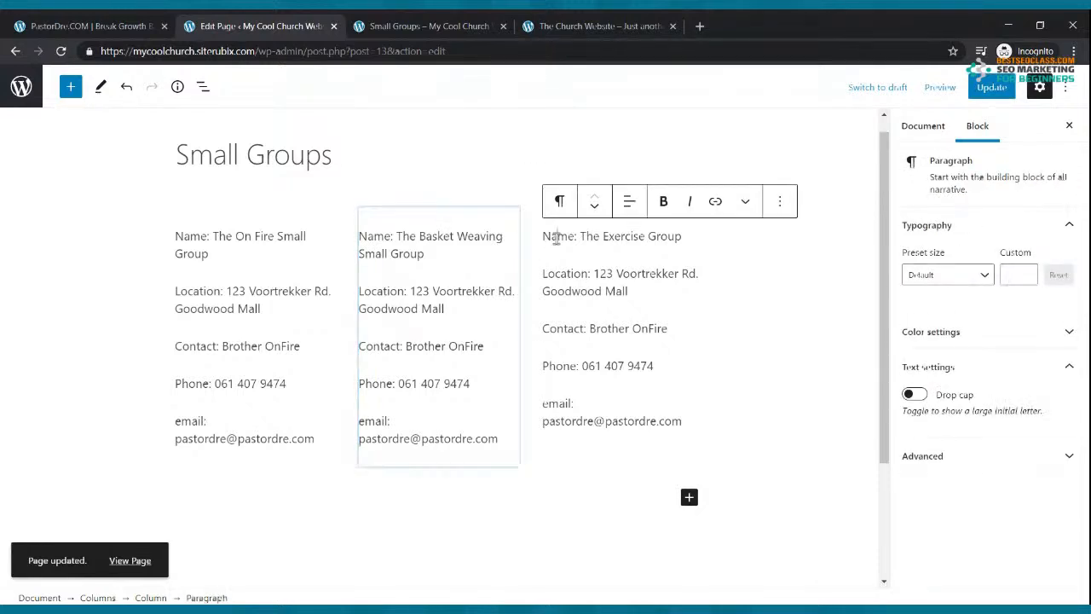
{"action": "left_click", "coordinate": [212, 256]}
{"action": "left_click_drag", "start_coordinate": [209, 254], "coordinate": [176, 238]}
{"action": "left_click", "coordinate": [298, 203]}
{"action": "left_click_drag", "start_coordinate": [449, 255], "coordinate": [359, 242]}
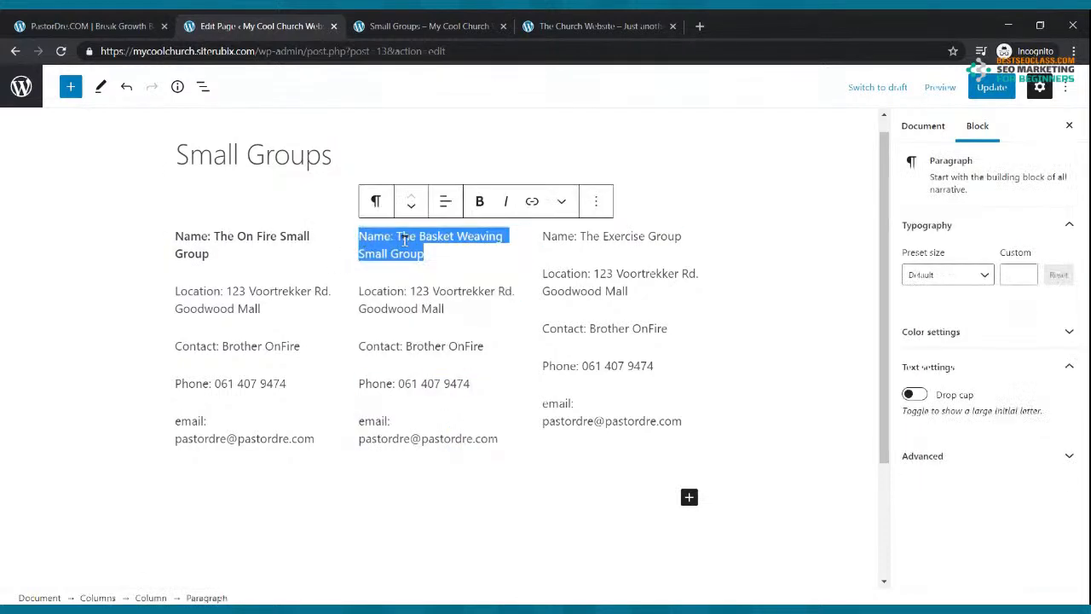
{"action": "left_click", "coordinate": [479, 201]}
{"action": "left_click_drag", "start_coordinate": [680, 239], "coordinate": [545, 239]}
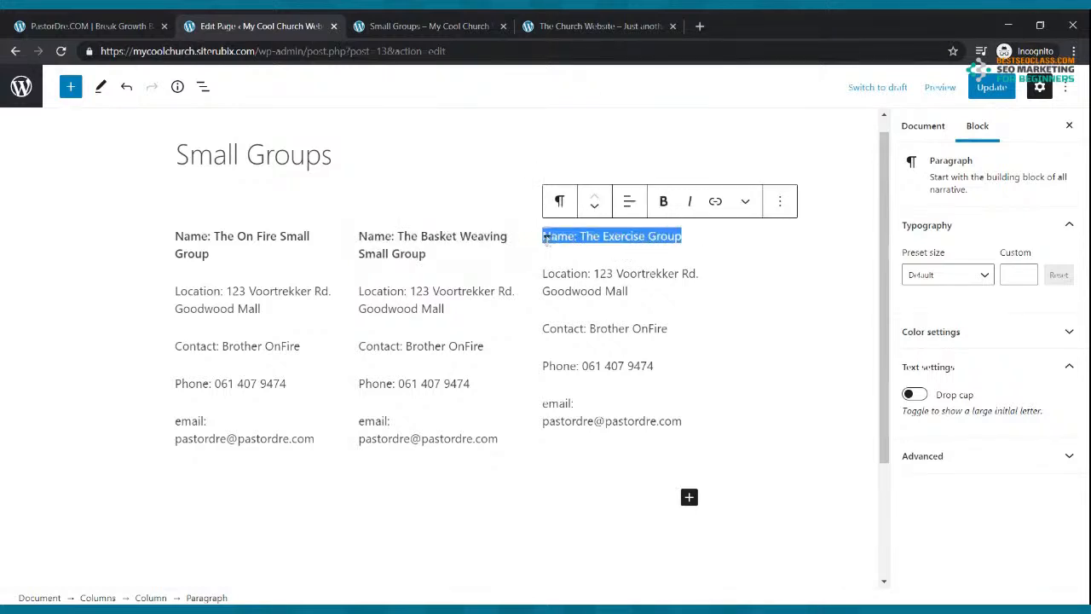
{"action": "left_click", "coordinate": [663, 201]}
{"action": "left_click", "coordinate": [1008, 87]}
Step: Reload the live Small Groups page and scroll through it to check the bold group names
{"action": "left_click", "coordinate": [426, 25]}
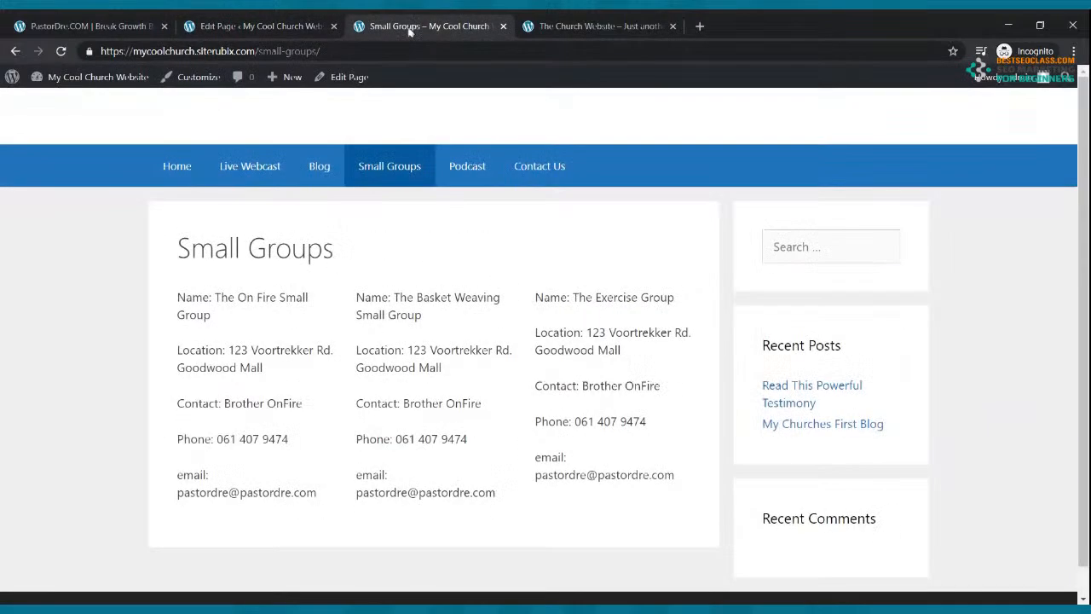
{"action": "left_click", "coordinate": [61, 51]}
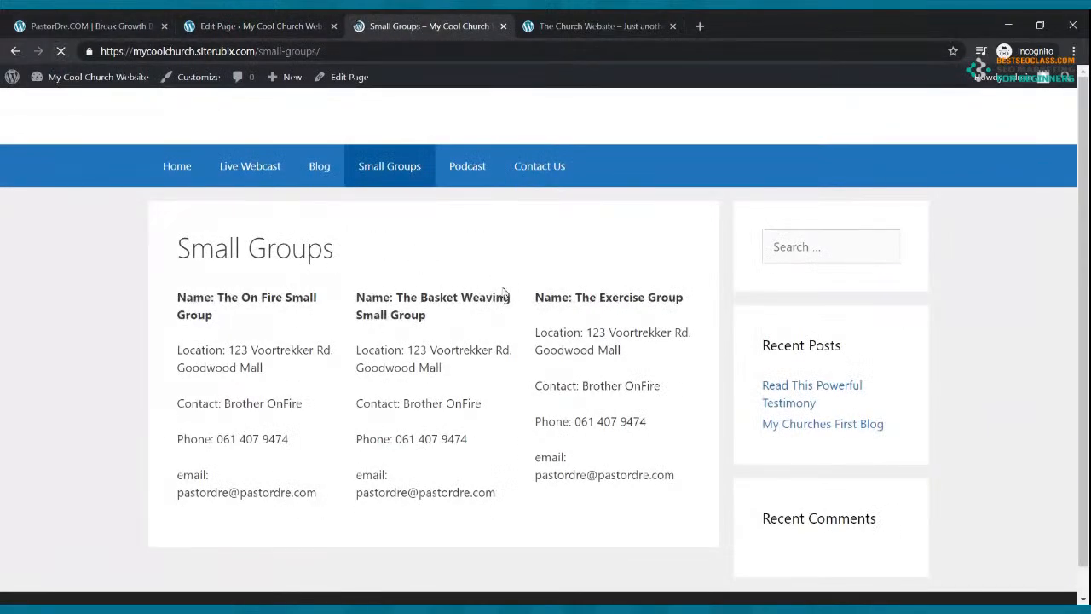
{"action": "scroll", "coordinate": [617, 375], "scroll_direction": "down", "scroll_amount": 1}
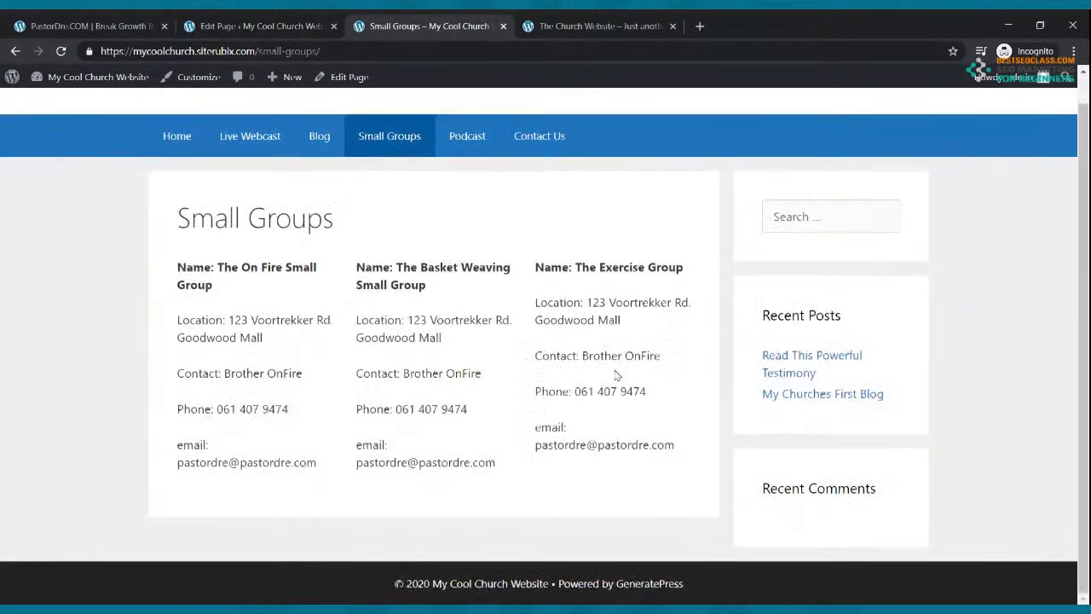
{"action": "scroll", "coordinate": [607, 366], "scroll_direction": "up", "scroll_amount": 1}
Step: Add an Image block below the columns and upload a concert crowd photo into it
{"action": "left_click", "coordinate": [255, 25]}
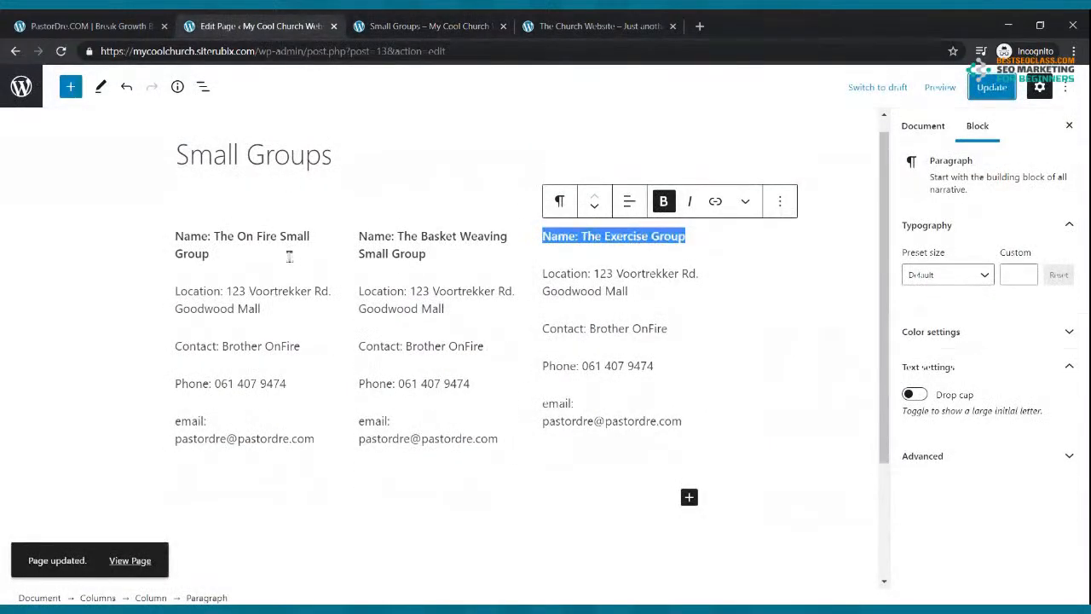
{"action": "triple_click", "coordinate": [249, 236]}
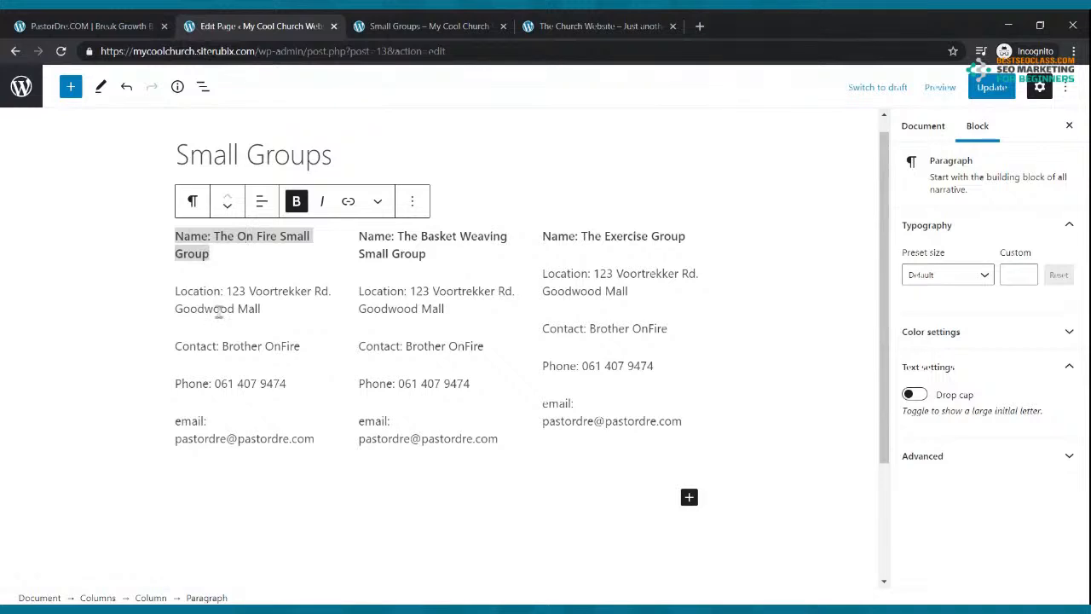
{"action": "left_click", "coordinate": [289, 290]}
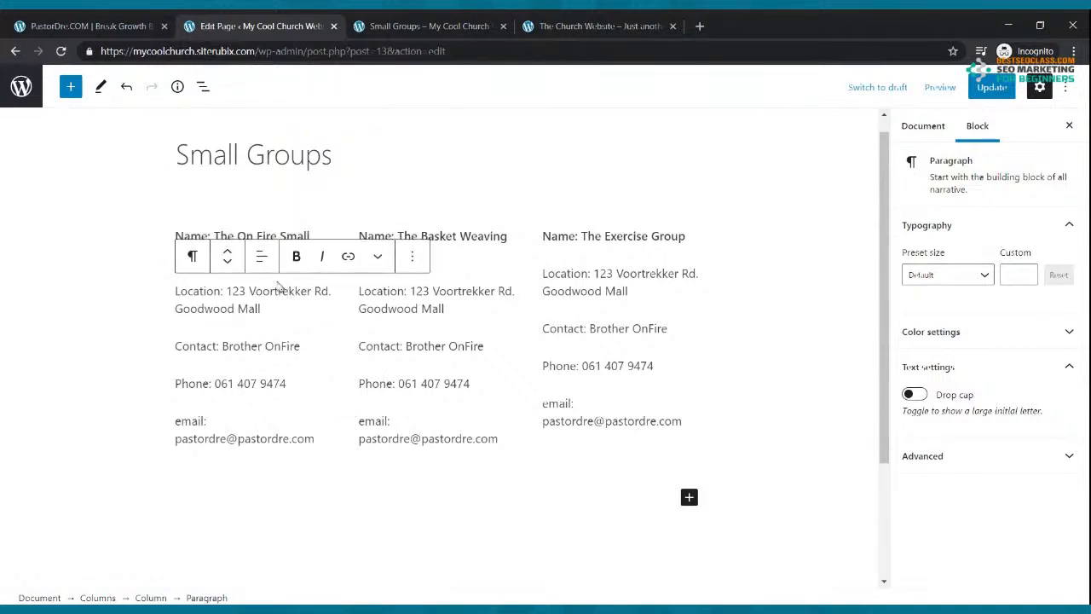
{"action": "left_click", "coordinate": [290, 477]}
{"action": "left_click", "coordinate": [295, 434]}
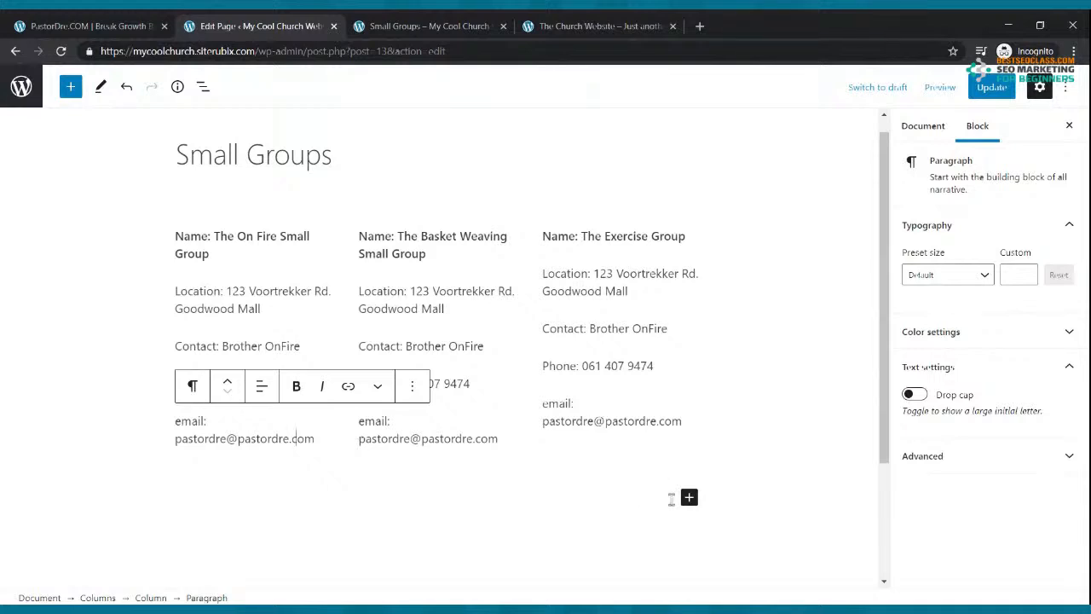
{"action": "left_click", "coordinate": [689, 497]}
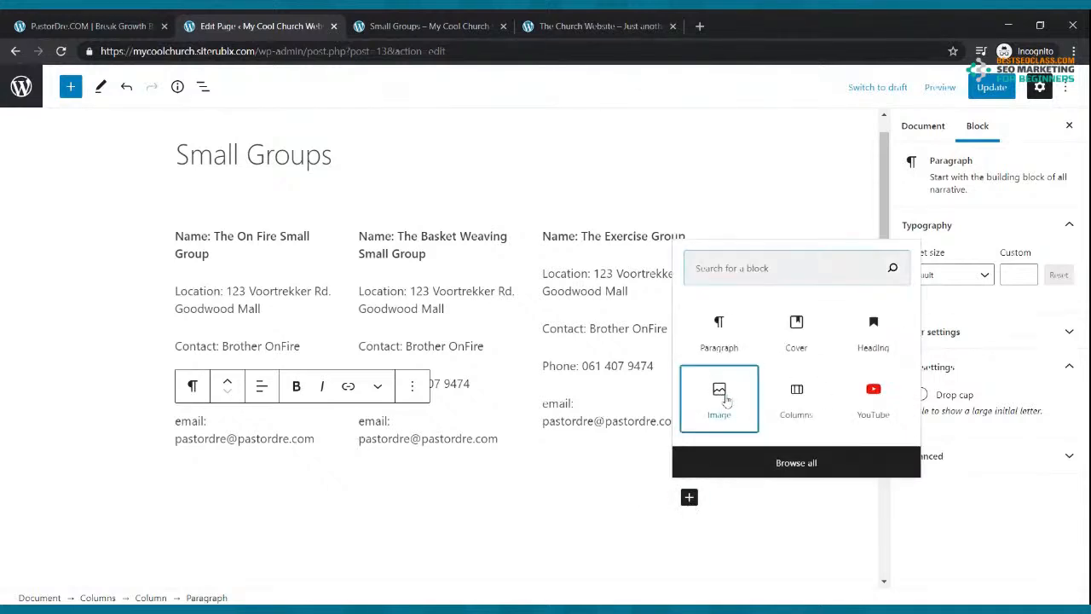
{"action": "left_click", "coordinate": [721, 398]}
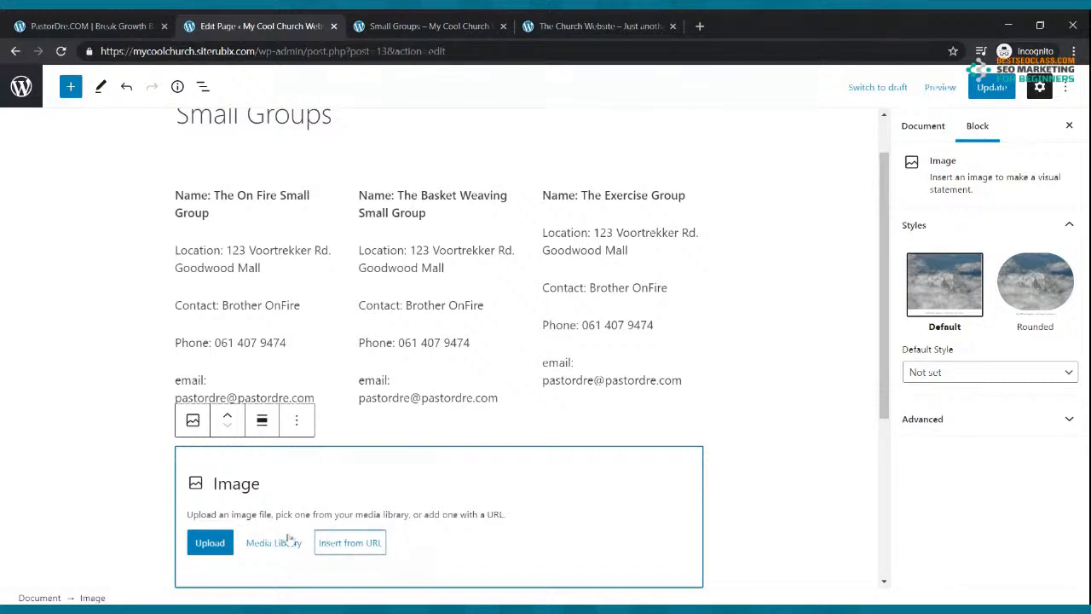
{"action": "left_click", "coordinate": [210, 546]}
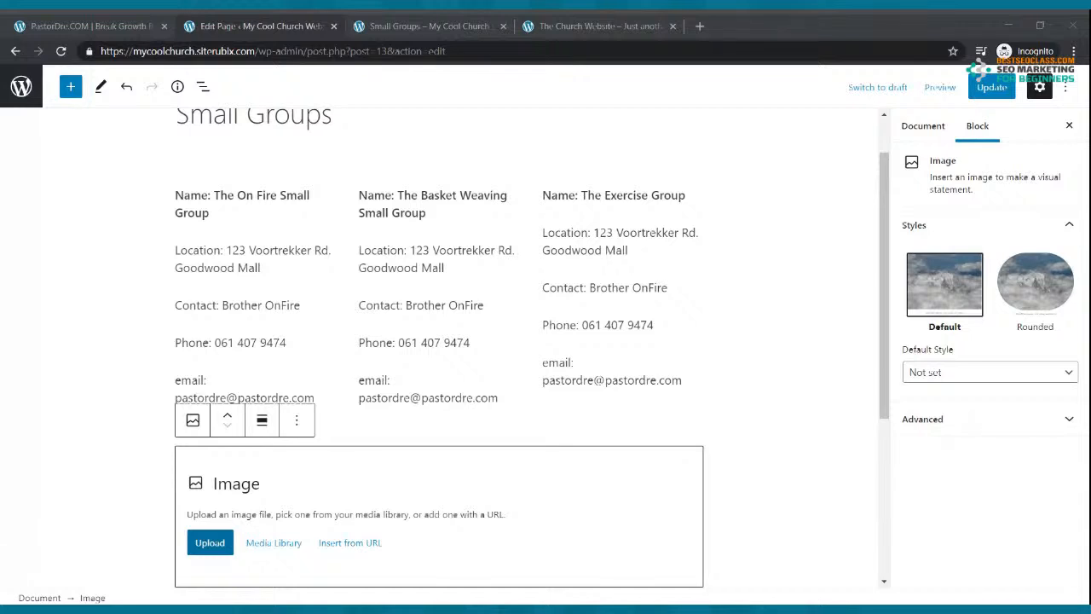
{"action": "left_click", "coordinate": [210, 542]}
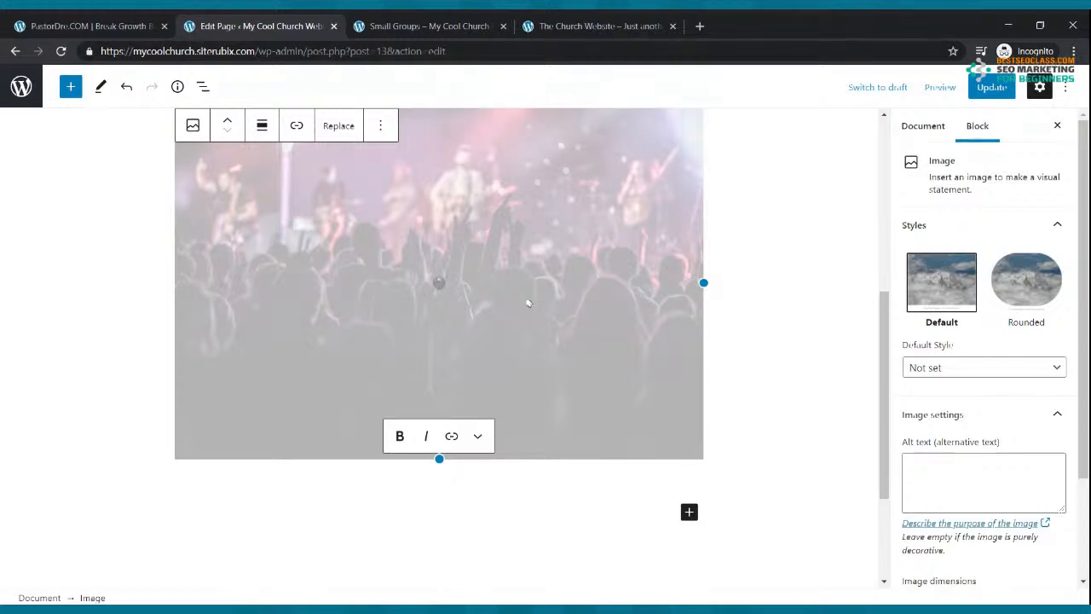
Step: Move the image block above the group columns and update the page
{"action": "scroll", "coordinate": [511, 290], "scroll_direction": "up", "scroll_amount": 3}
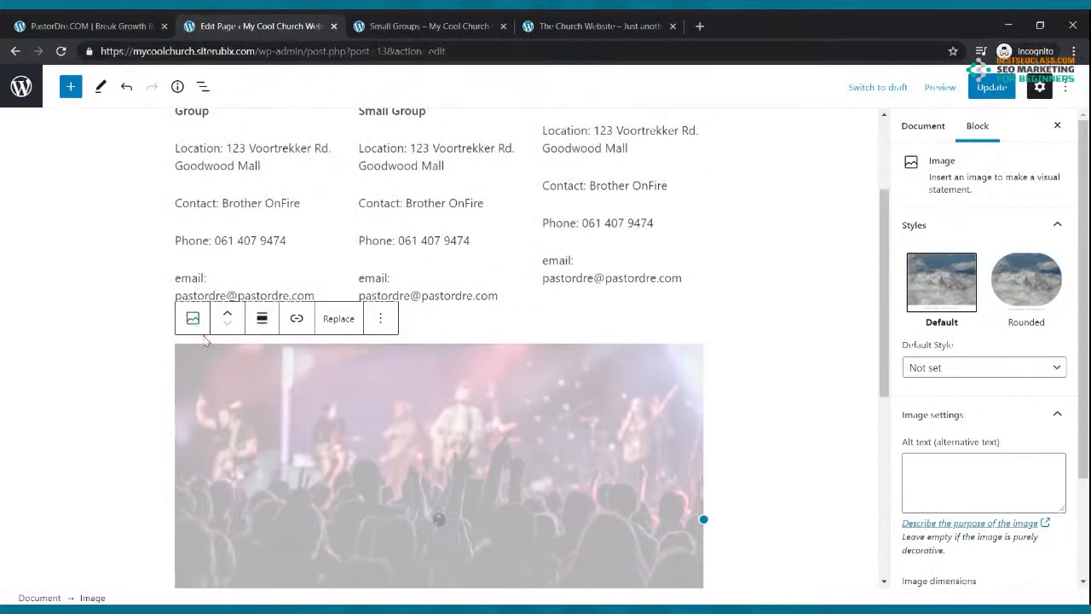
{"action": "left_click", "coordinate": [226, 313]}
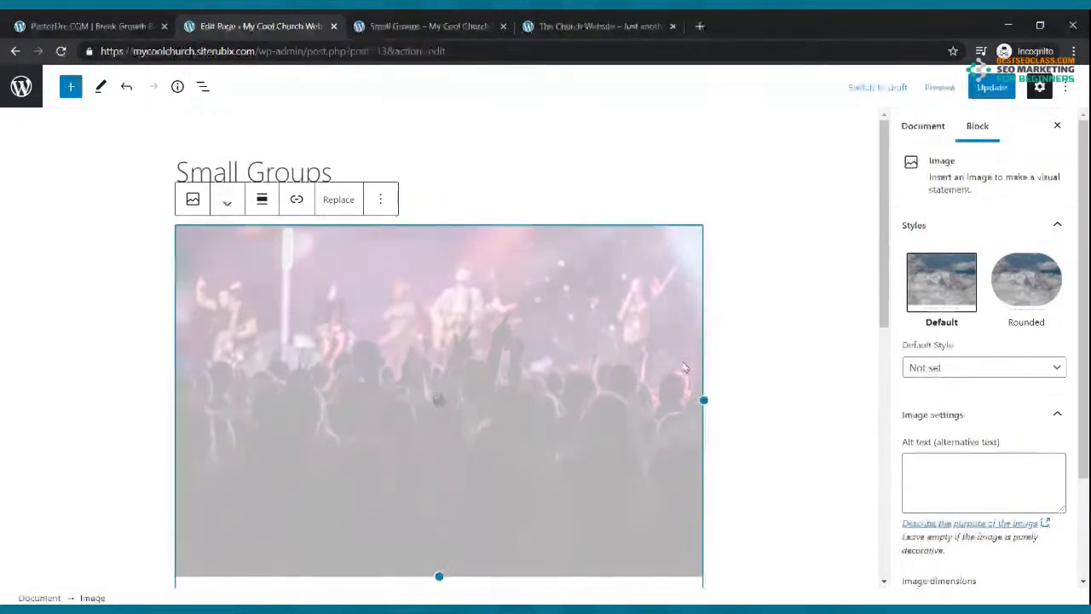
{"action": "left_click", "coordinate": [993, 88]}
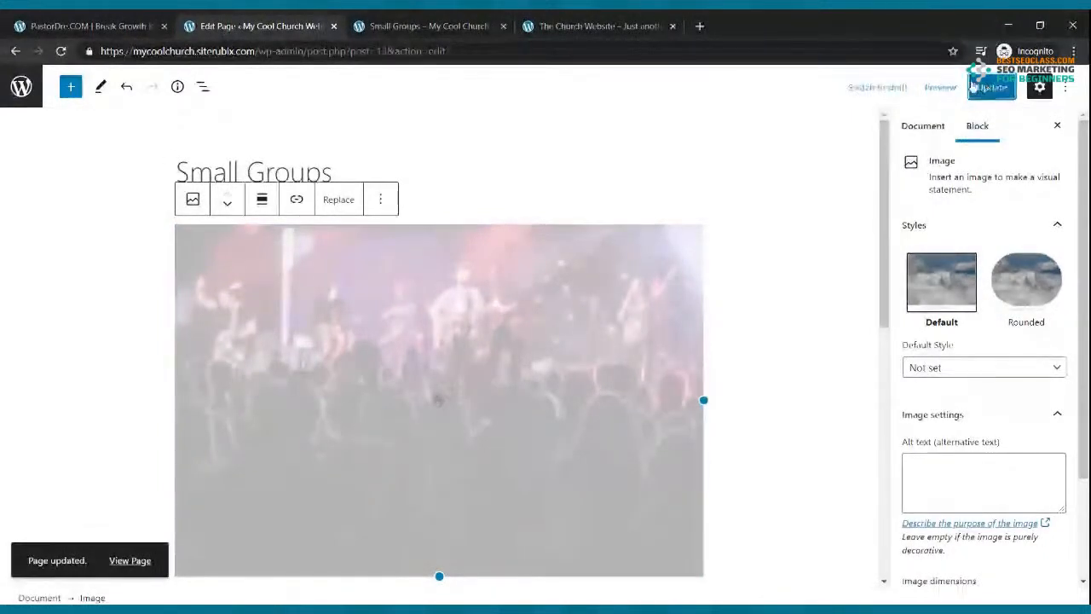
{"action": "scroll", "coordinate": [641, 260], "scroll_direction": "down", "scroll_amount": 1}
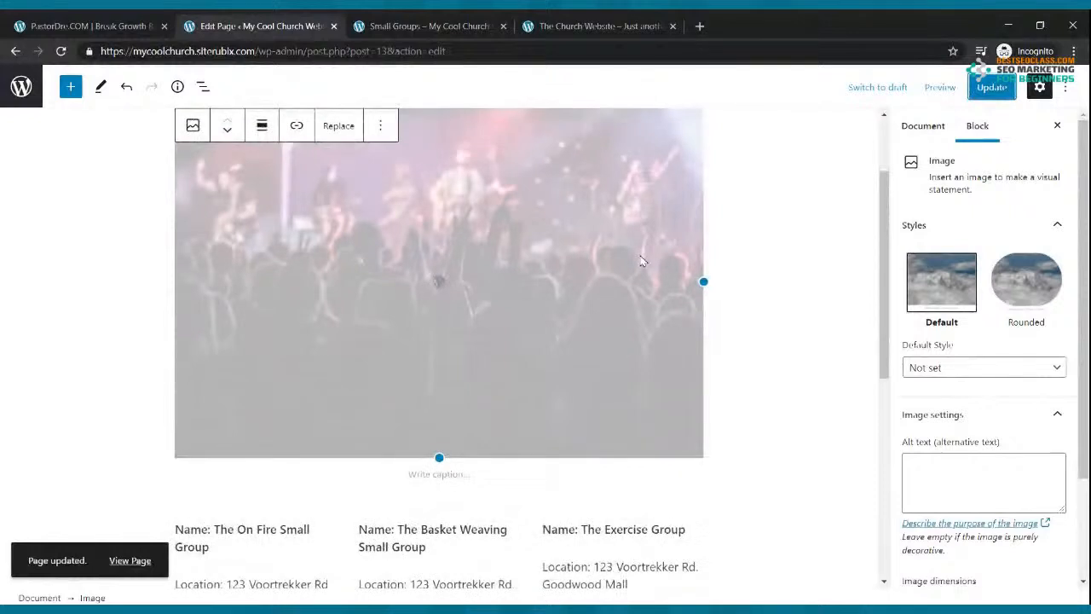
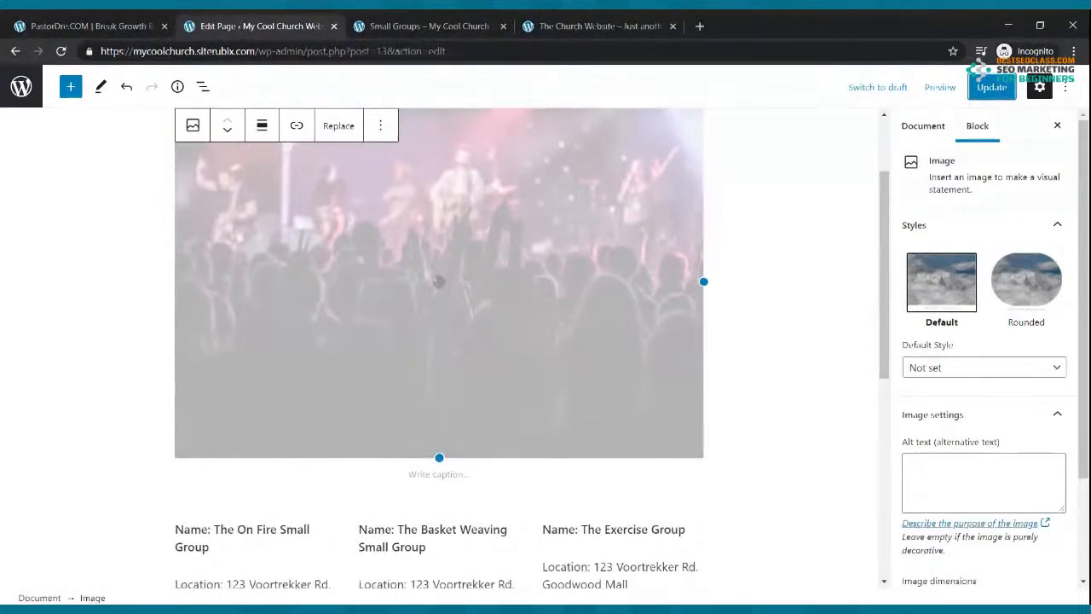
Step: Reload the live Small Groups page in its browser tab and scroll through it to review the new image
{"action": "scroll", "coordinate": [388, 338], "scroll_direction": "down", "scroll_amount": 2}
{"action": "scroll", "coordinate": [397, 341], "scroll_direction": "up", "scroll_amount": 3}
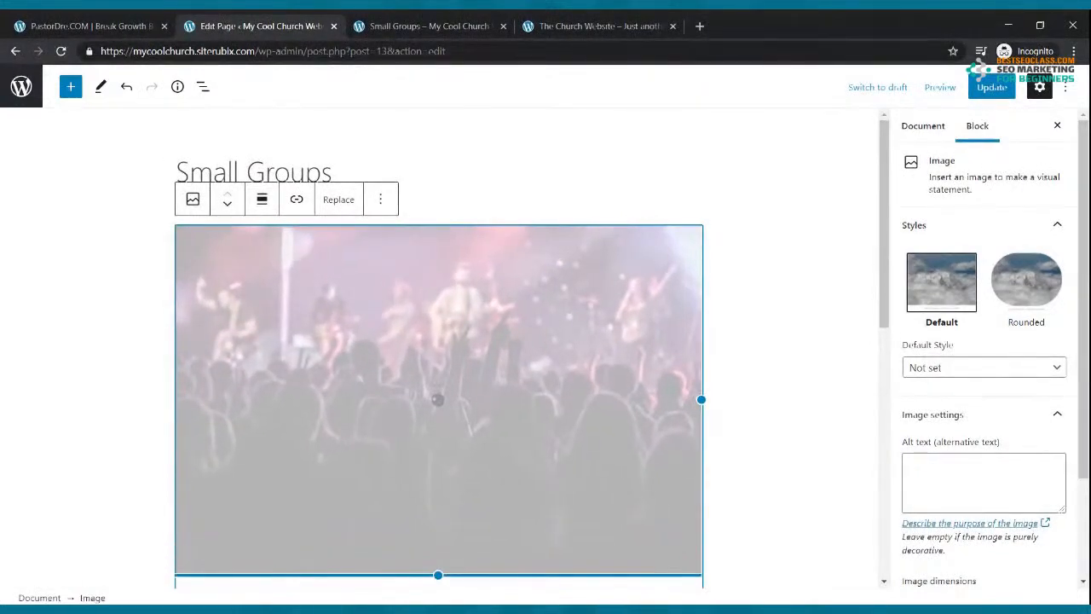
{"action": "left_click", "coordinate": [412, 35]}
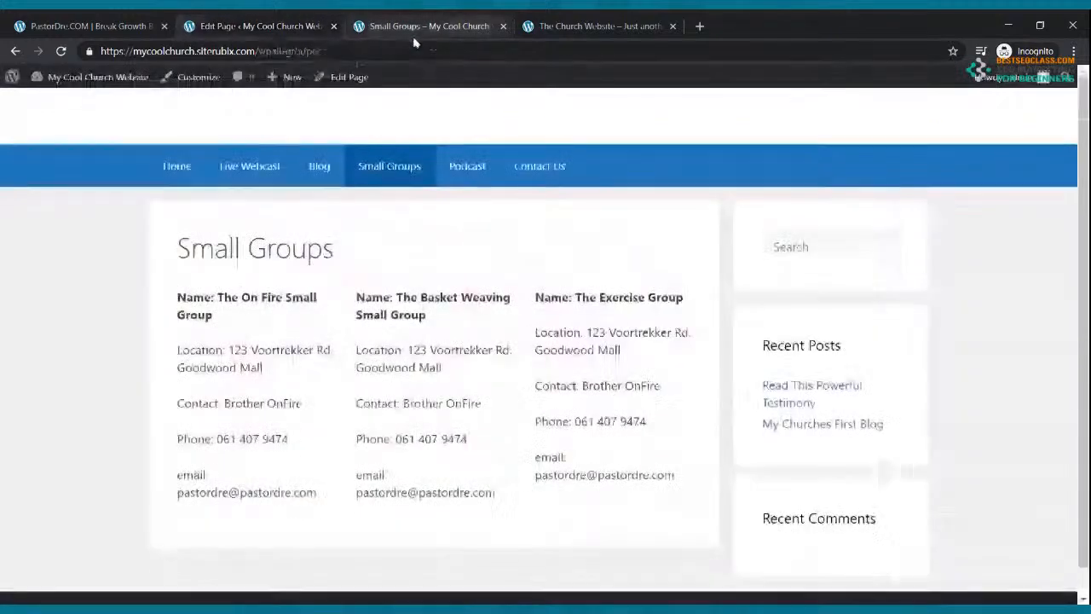
{"action": "left_click", "coordinate": [64, 51]}
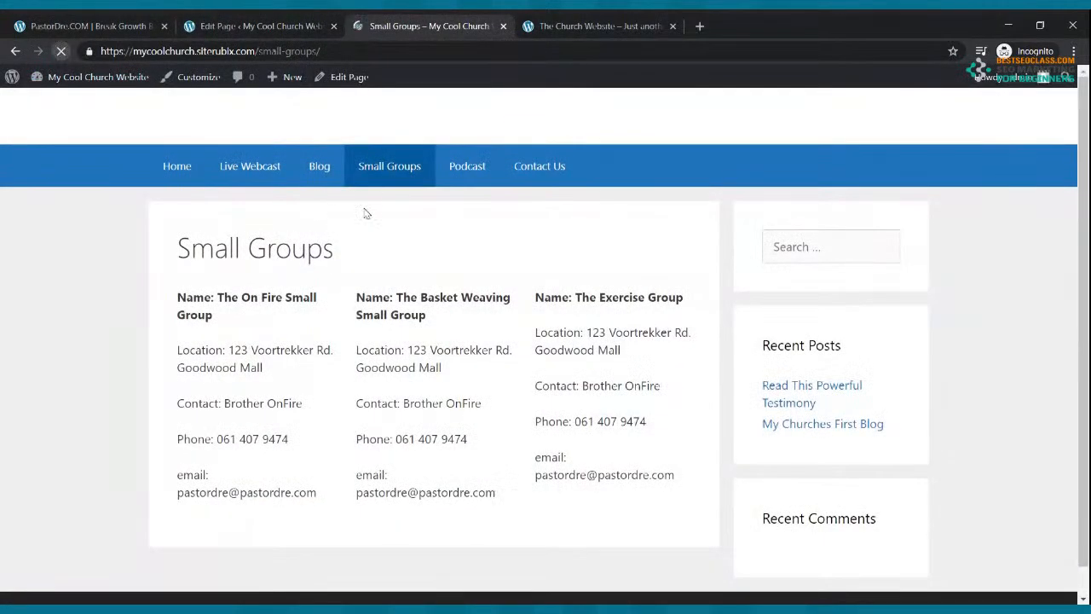
{"action": "scroll", "coordinate": [482, 256], "scroll_direction": "down", "scroll_amount": 4}
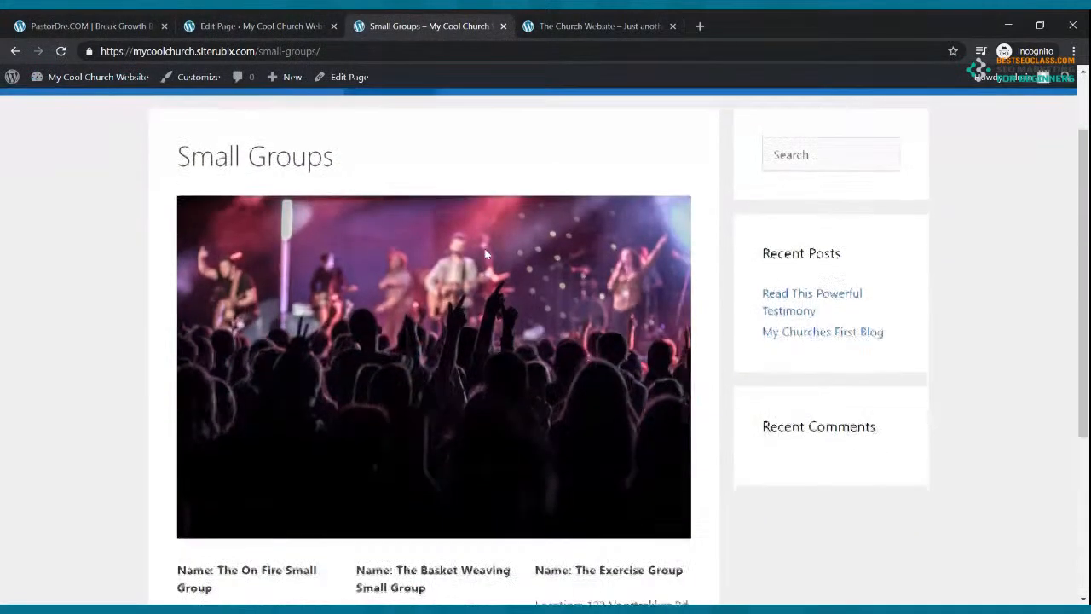
{"action": "scroll", "coordinate": [485, 254], "scroll_direction": "up", "scroll_amount": 4}
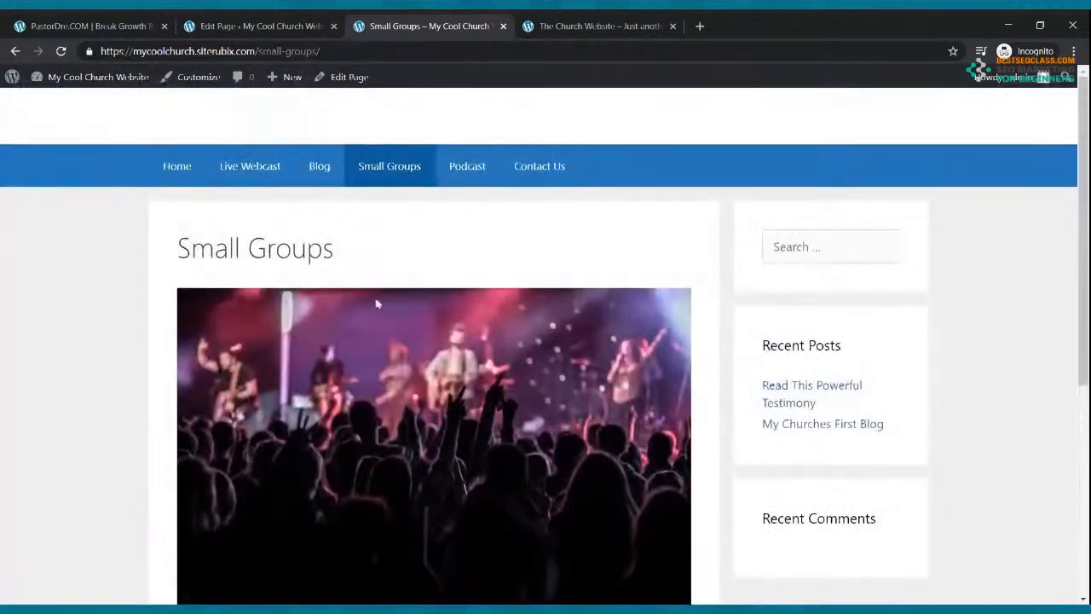
{"action": "scroll", "coordinate": [375, 304], "scroll_direction": "down", "scroll_amount": 3}
{"action": "scroll", "coordinate": [379, 291], "scroll_direction": "up", "scroll_amount": 1}
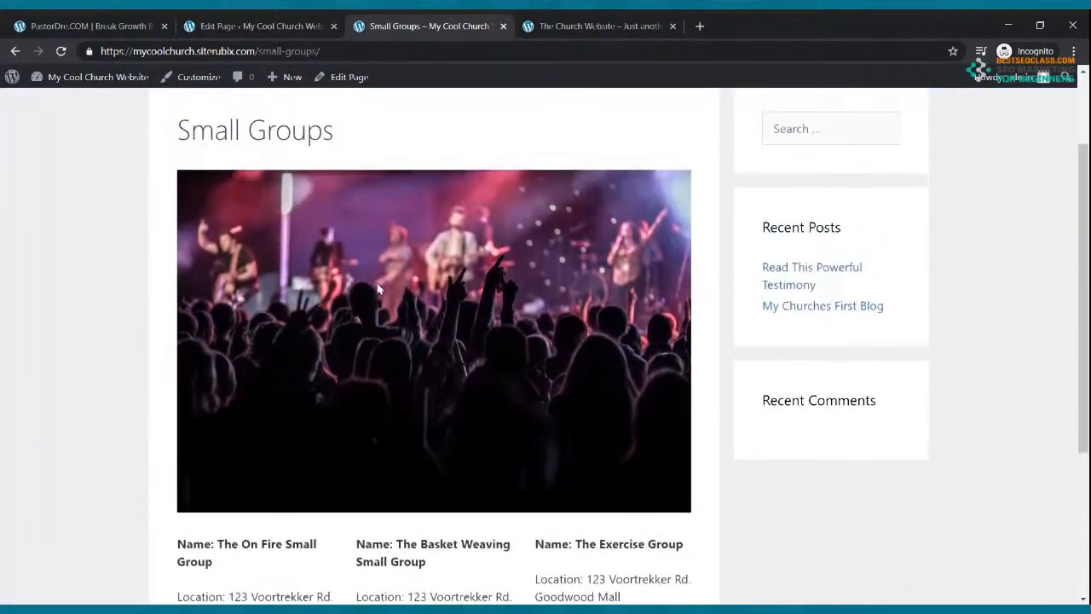
{"action": "scroll", "coordinate": [379, 291], "scroll_direction": "down", "scroll_amount": 2}
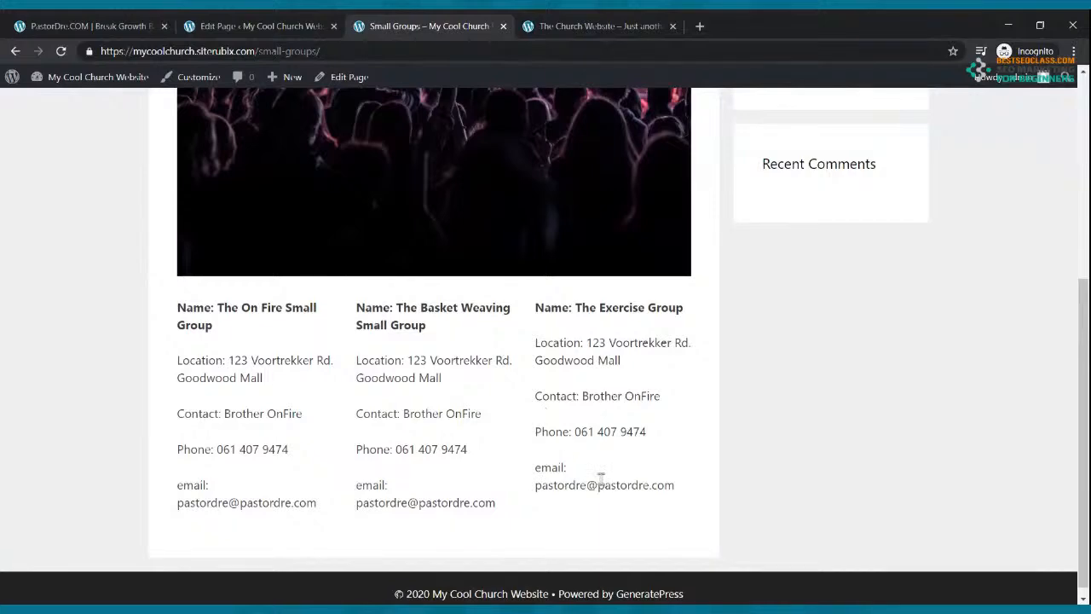
{"action": "scroll", "coordinate": [600, 480], "scroll_direction": "up", "scroll_amount": 4}
Step: Return to the Small Groups editor and update the page
{"action": "left_click", "coordinate": [247, 31]}
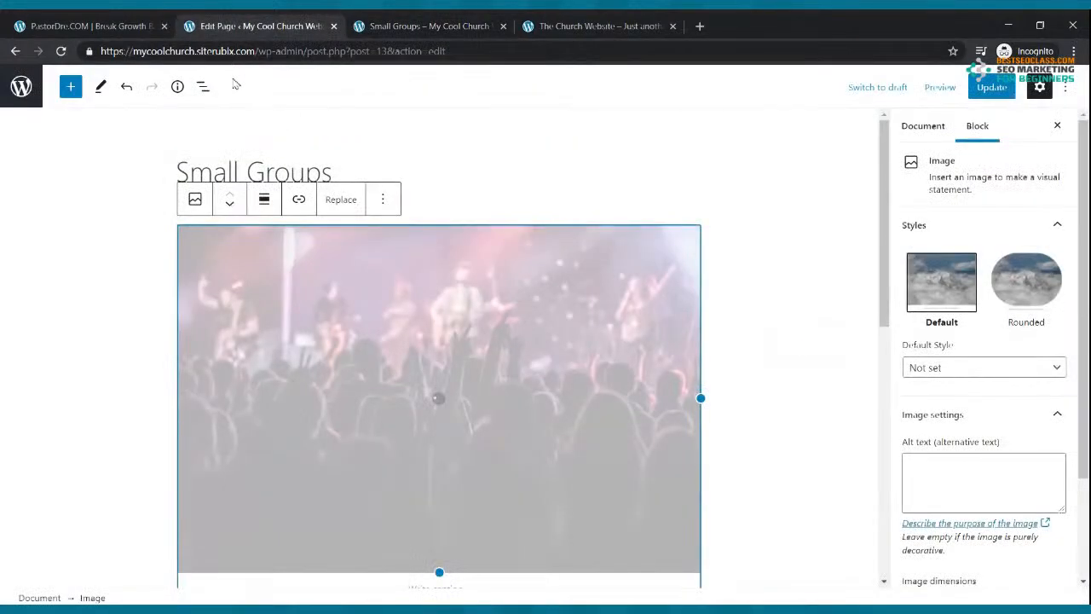
{"action": "left_click", "coordinate": [15, 52]}
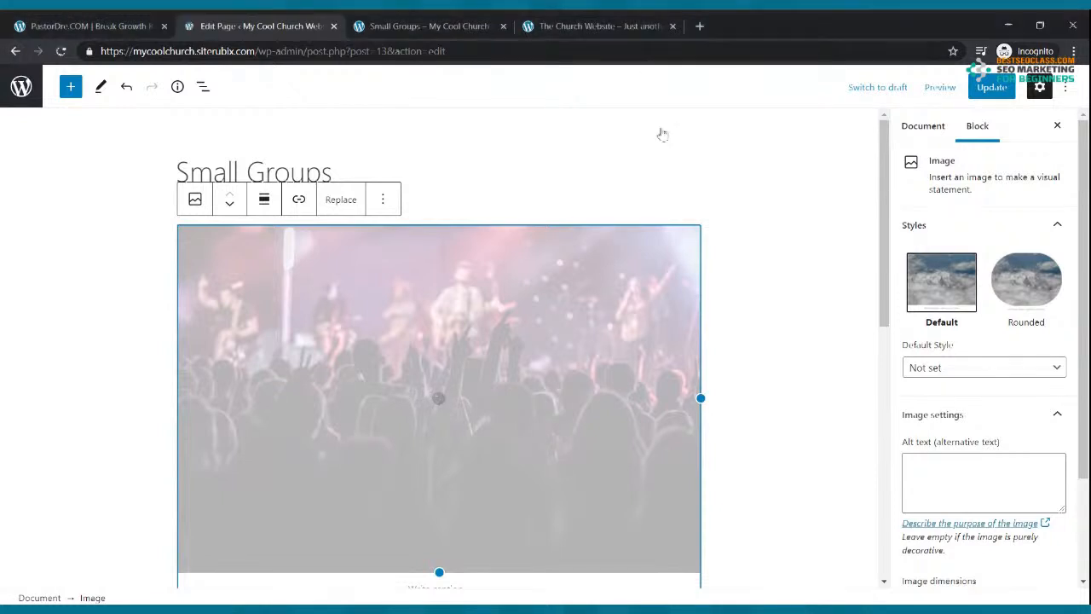
{"action": "left_click", "coordinate": [992, 87]}
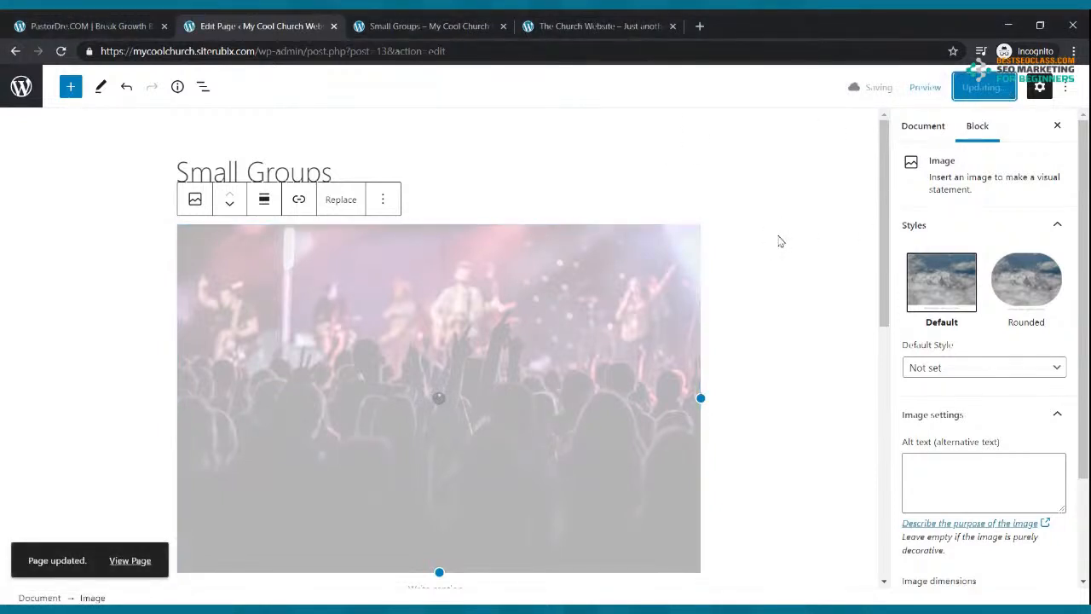
Step: Go to the Pages list and open the Podcast page in the block editor
{"action": "left_click", "coordinate": [21, 86]}
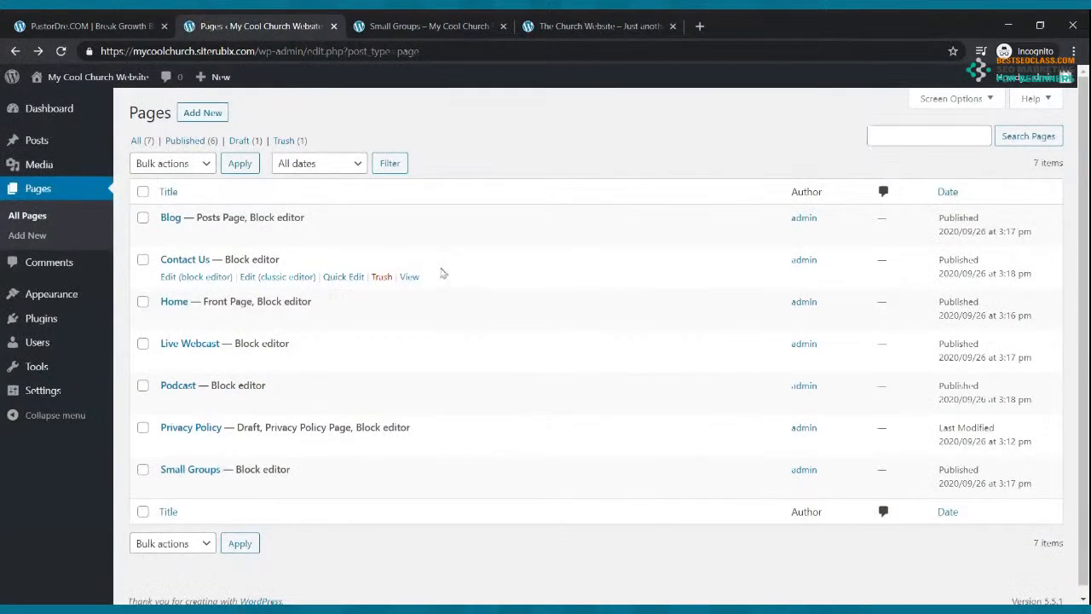
{"action": "left_click", "coordinate": [457, 29]}
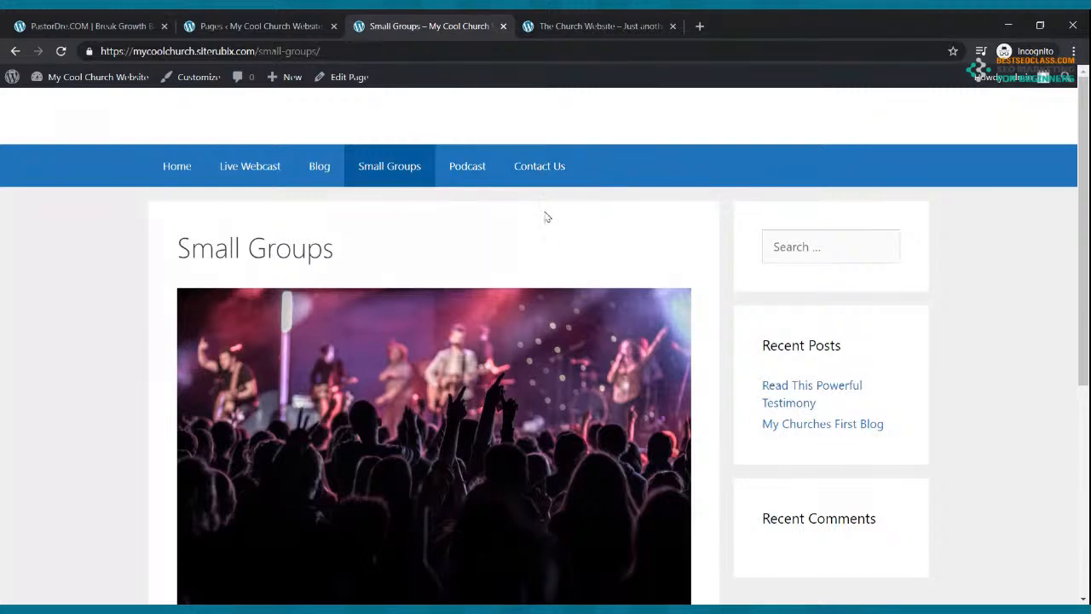
{"action": "left_click", "coordinate": [261, 26]}
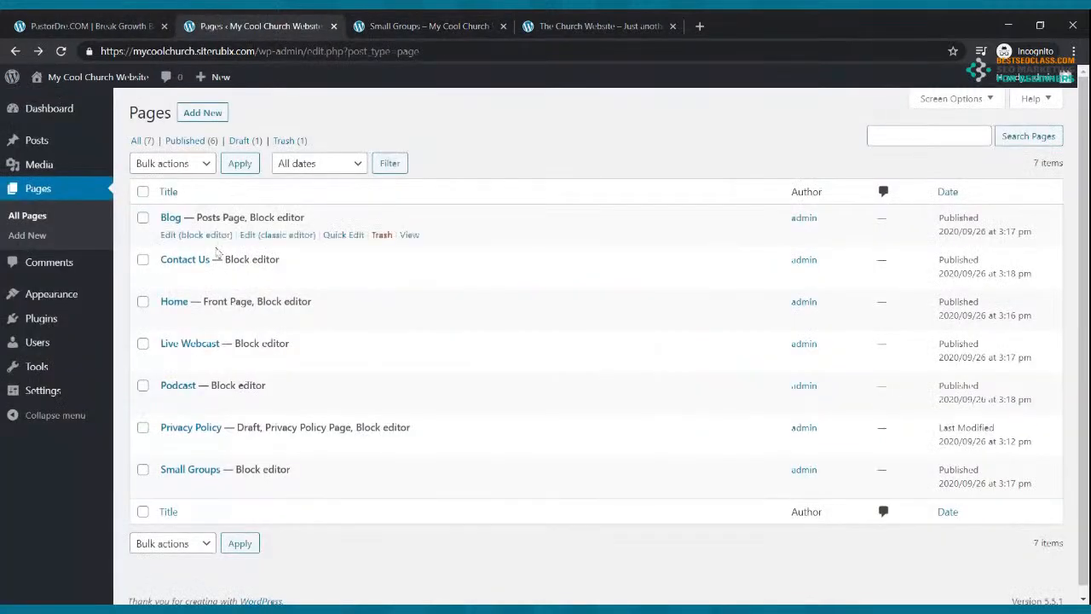
{"action": "left_click", "coordinate": [184, 406]}
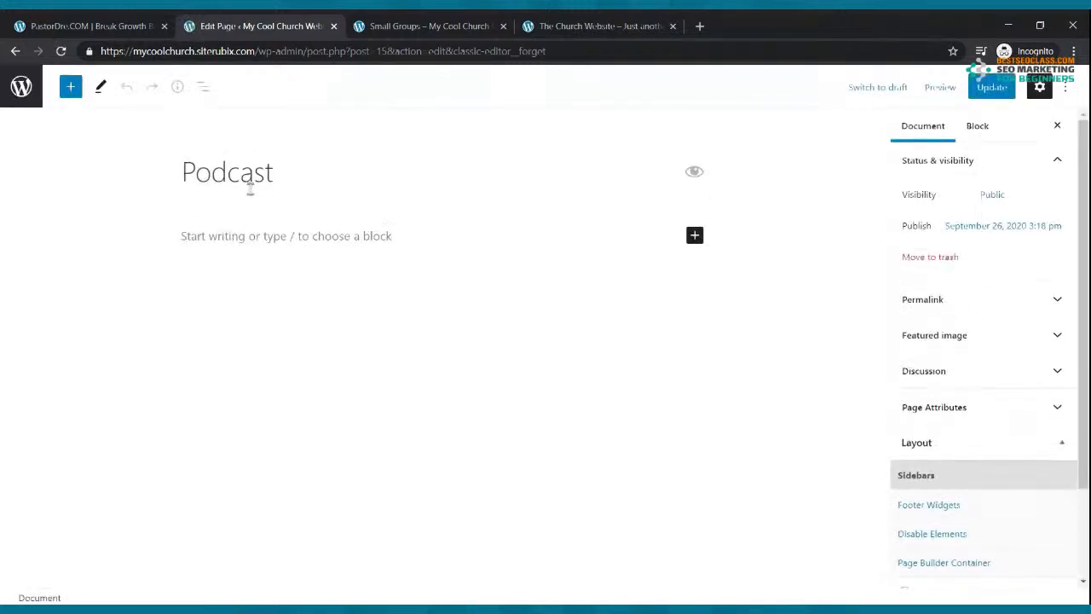
Step: Add the paragraph 'Welcome to our Podcast', update the page, and start an empty block below it
{"action": "left_click", "coordinate": [273, 236]}
{"action": "type", "text": "Welcome to our Podcast"}
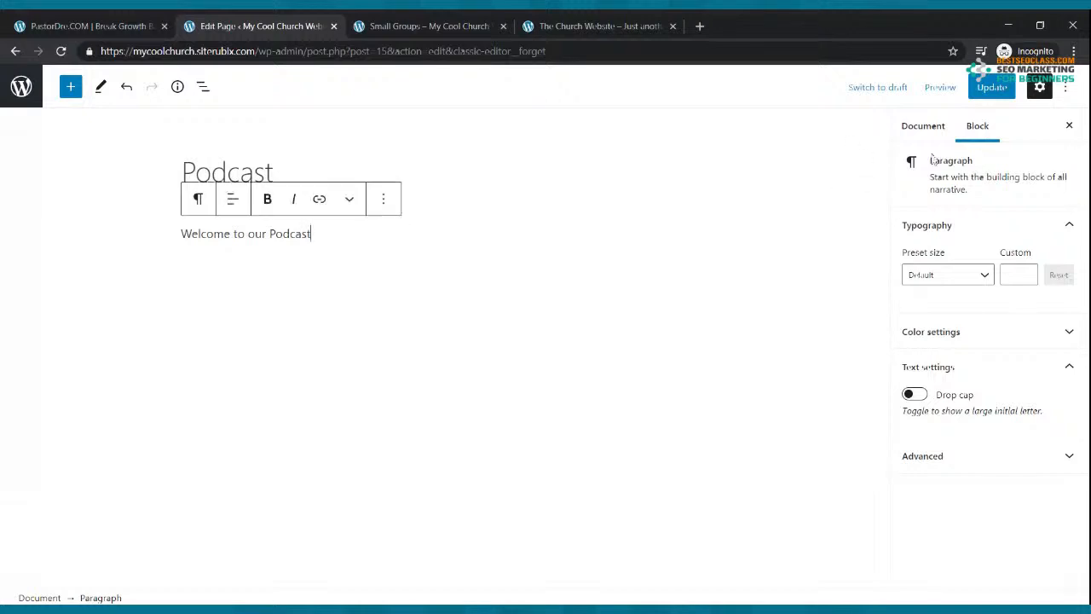
{"action": "left_click", "coordinate": [991, 87]}
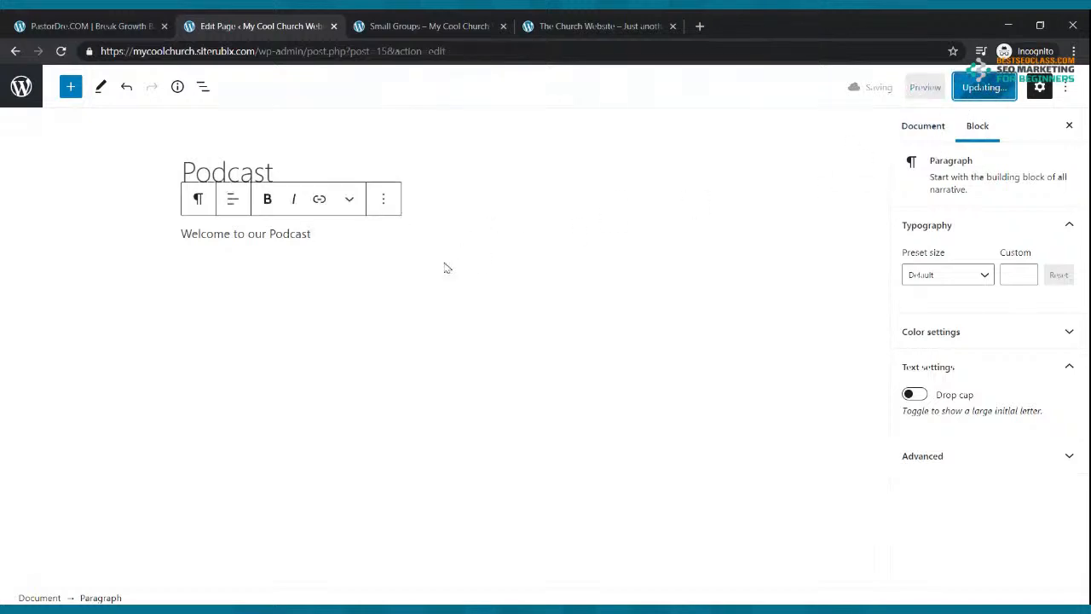
{"action": "left_click", "coordinate": [374, 262]}
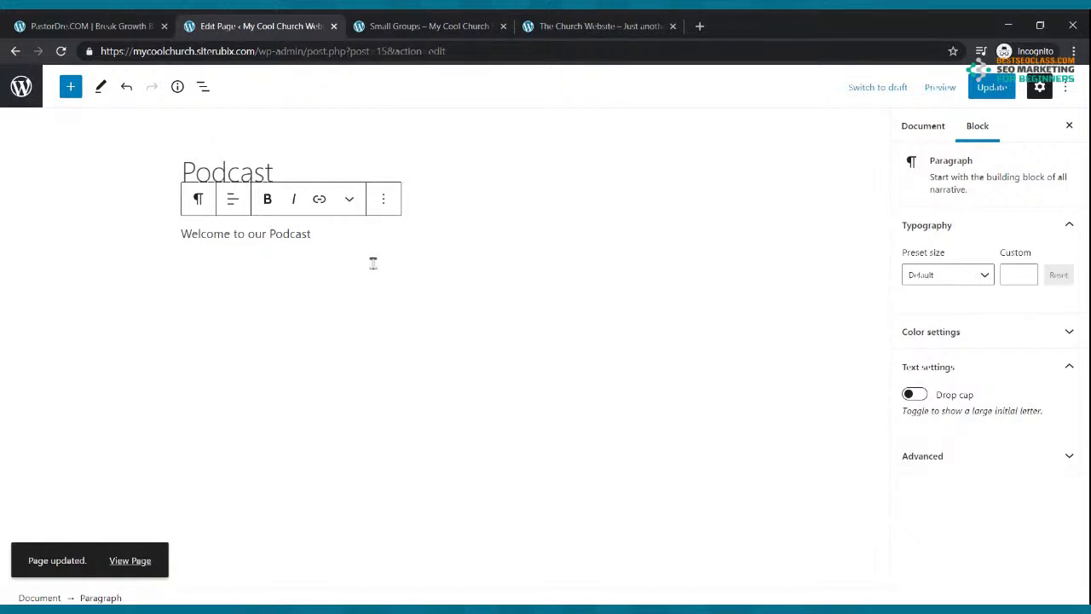
{"action": "key", "text": "Return"}
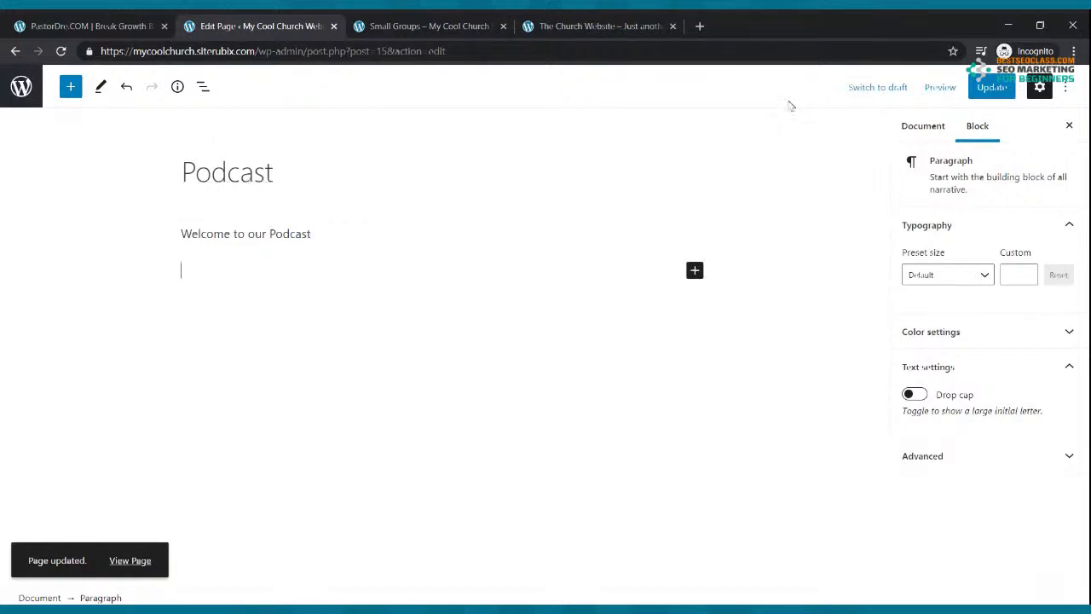
Step: Open spreaker.com in a new browser tab
{"action": "left_click", "coordinate": [700, 26]}
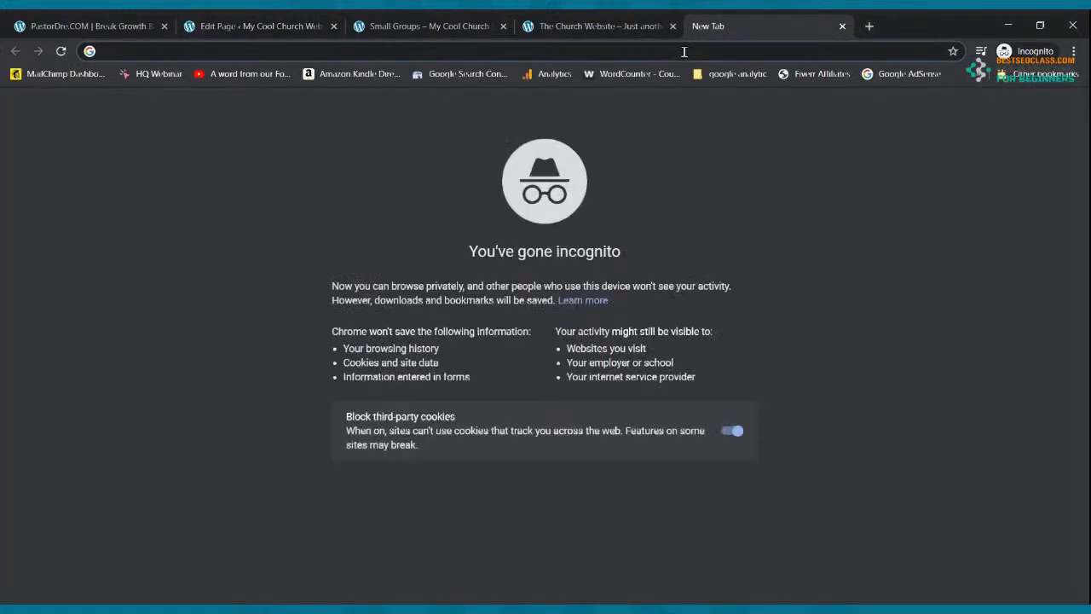
{"action": "type", "text": "sprea"}
{"action": "key", "text": "Return"}
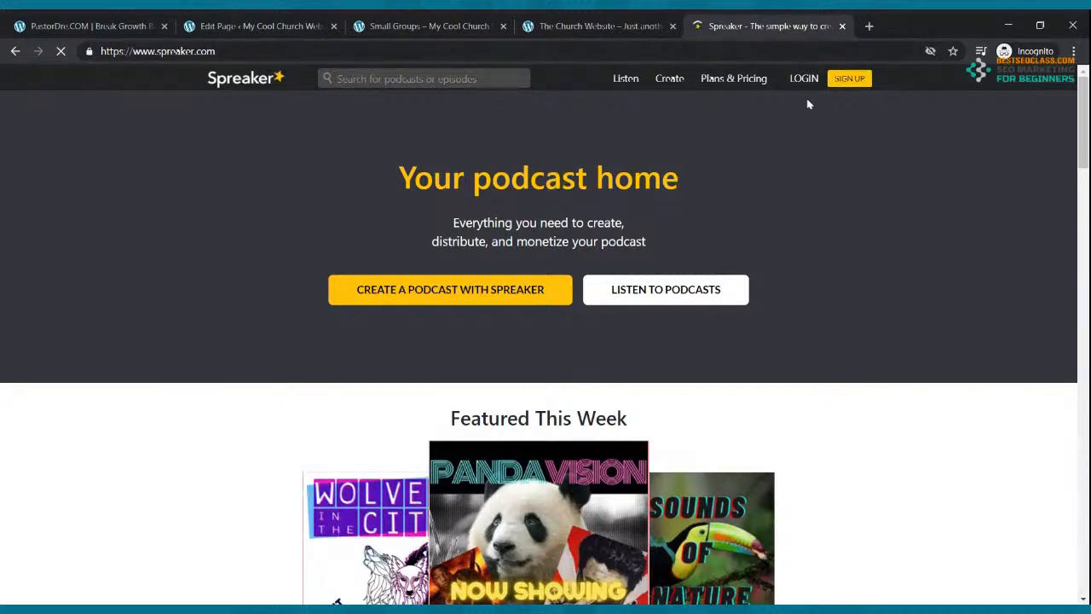
Step: Sign in to the Spreaker account with the saved email login
{"action": "left_click", "coordinate": [810, 89]}
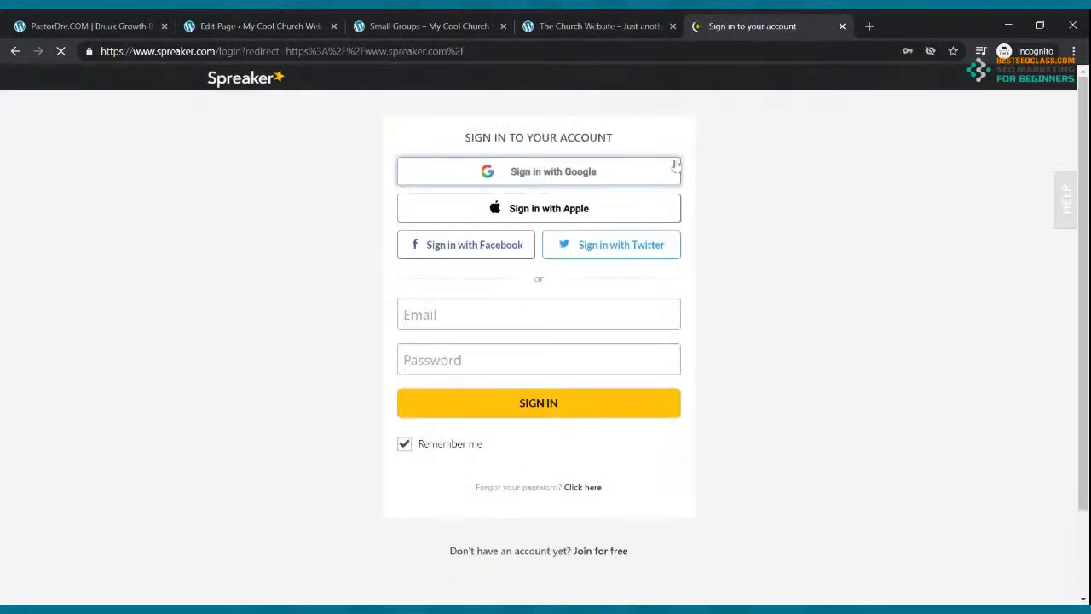
{"action": "left_click", "coordinate": [581, 321]}
{"action": "left_click", "coordinate": [584, 327]}
{"action": "left_click", "coordinate": [565, 409]}
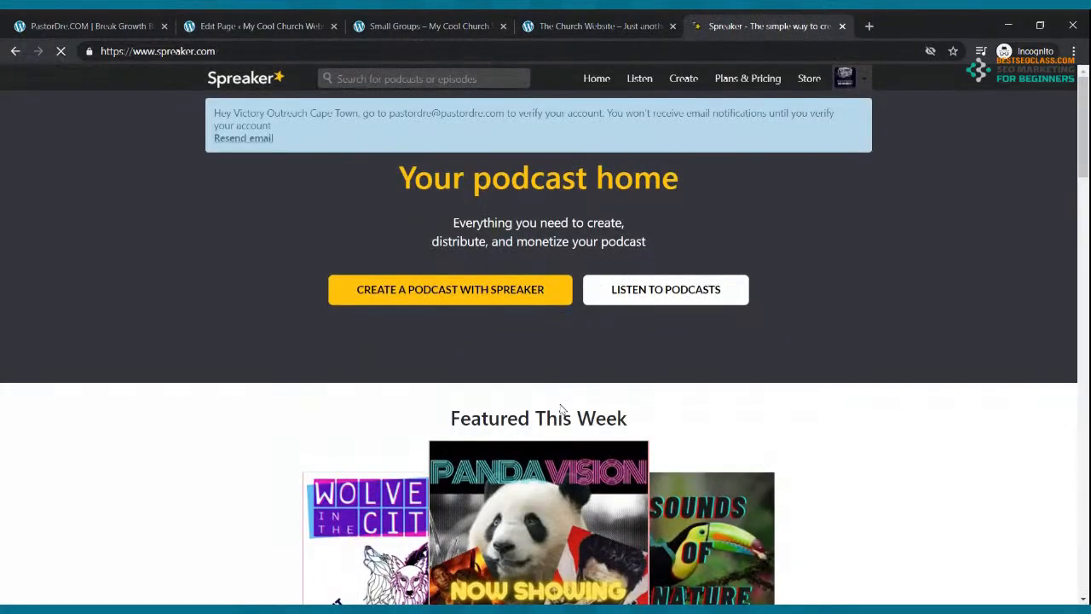
Step: Open the Spreaker podcasts dashboard from the account menu
{"action": "left_click", "coordinate": [260, 25]}
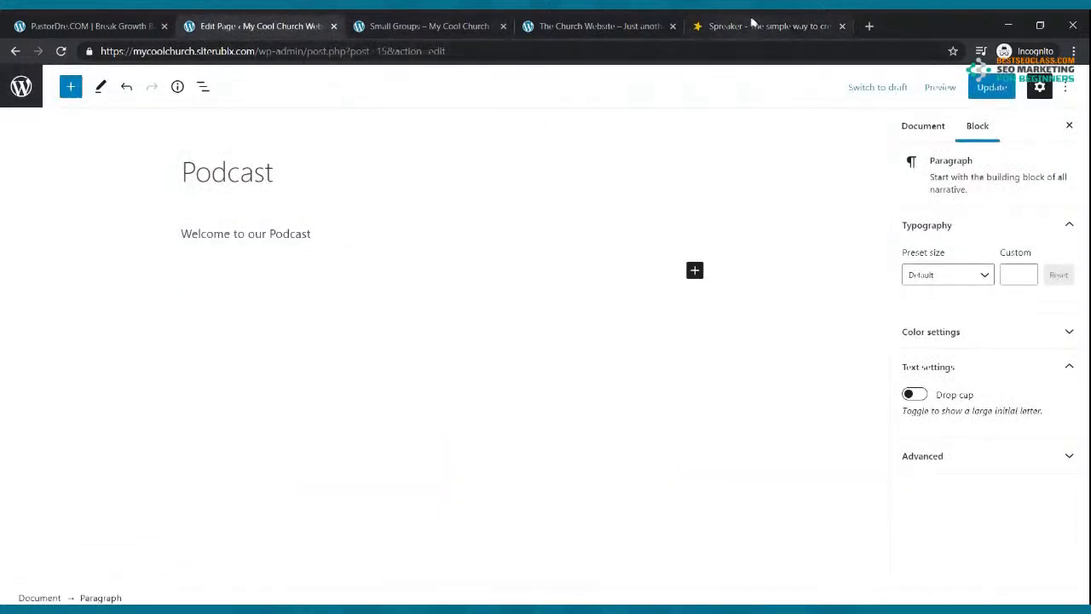
{"action": "left_click", "coordinate": [755, 26]}
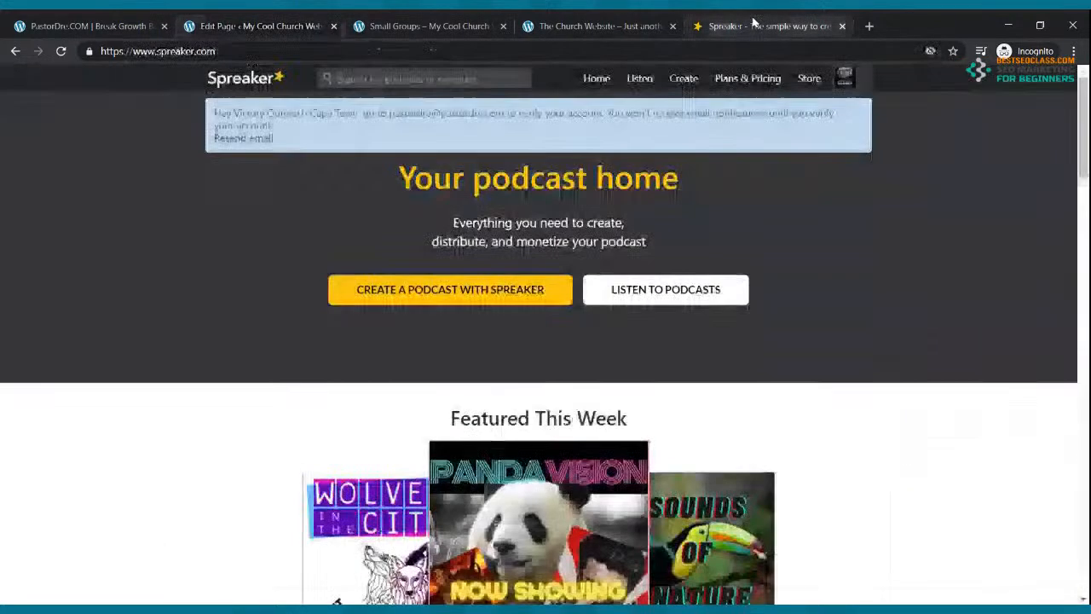
{"action": "left_click", "coordinate": [847, 78]}
{"action": "left_click", "coordinate": [821, 129]}
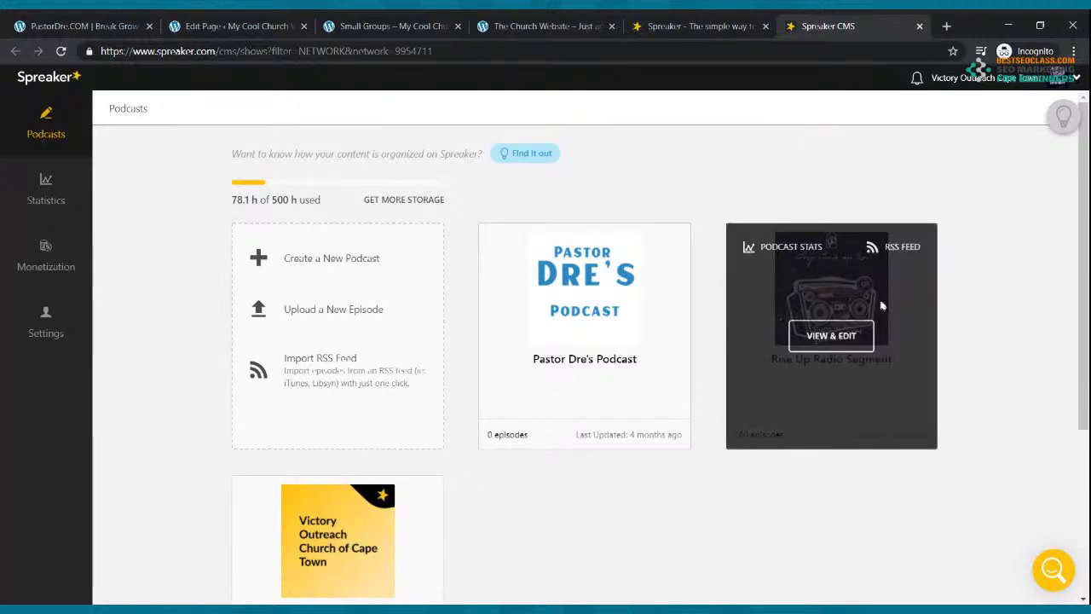
Step: Open the Rise Up Radio Segment podcast's RSS feed in a new tab and select its URL
{"action": "left_click", "coordinate": [848, 333]}
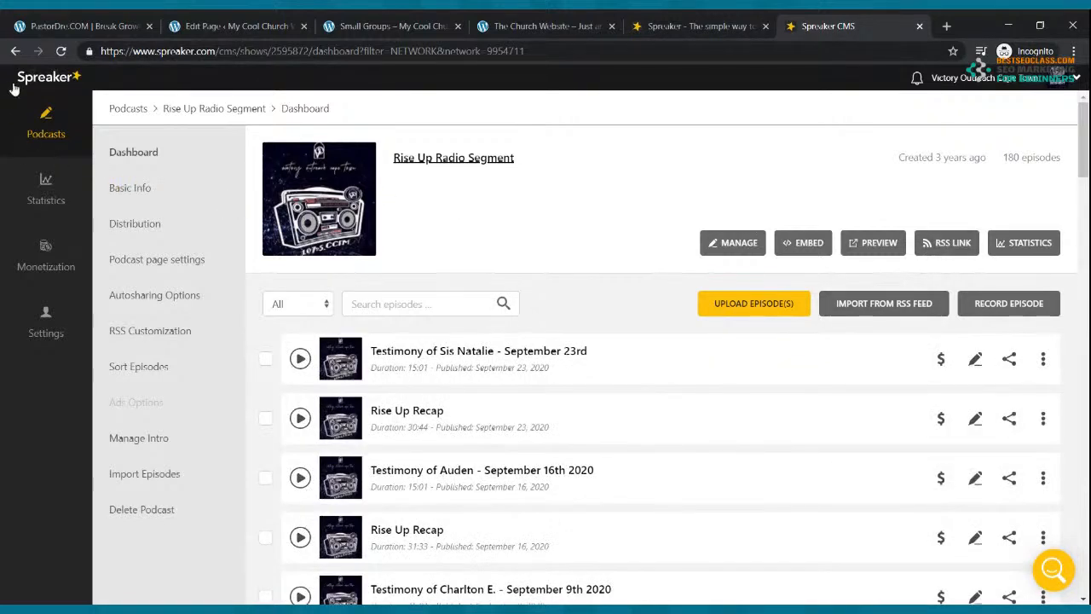
{"action": "left_click", "coordinate": [15, 51]}
{"action": "mouse_move", "coordinate": [844, 261]}
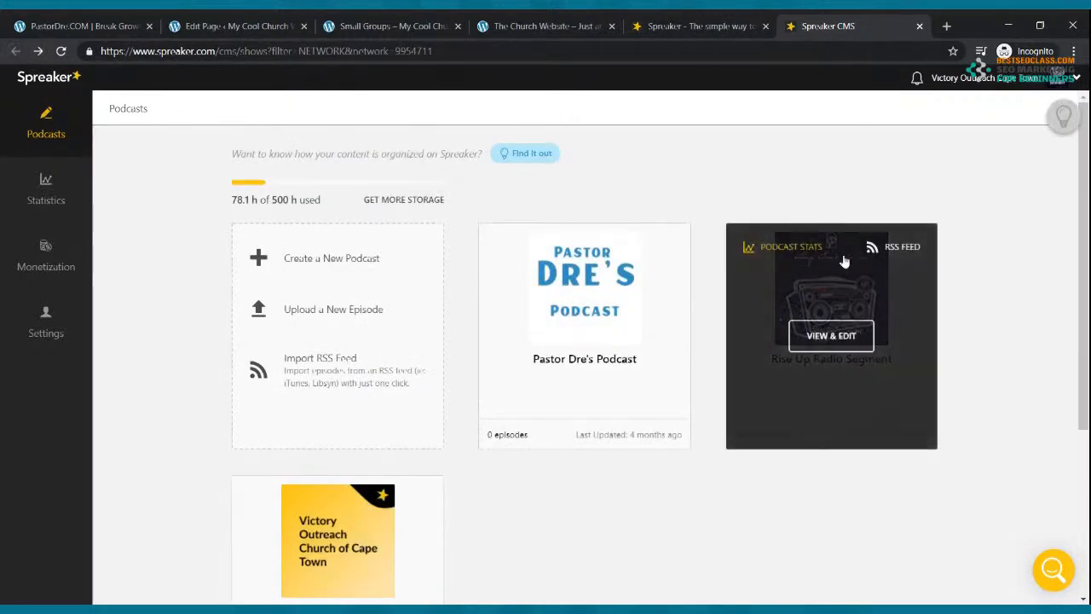
{"action": "left_click", "coordinate": [892, 248]}
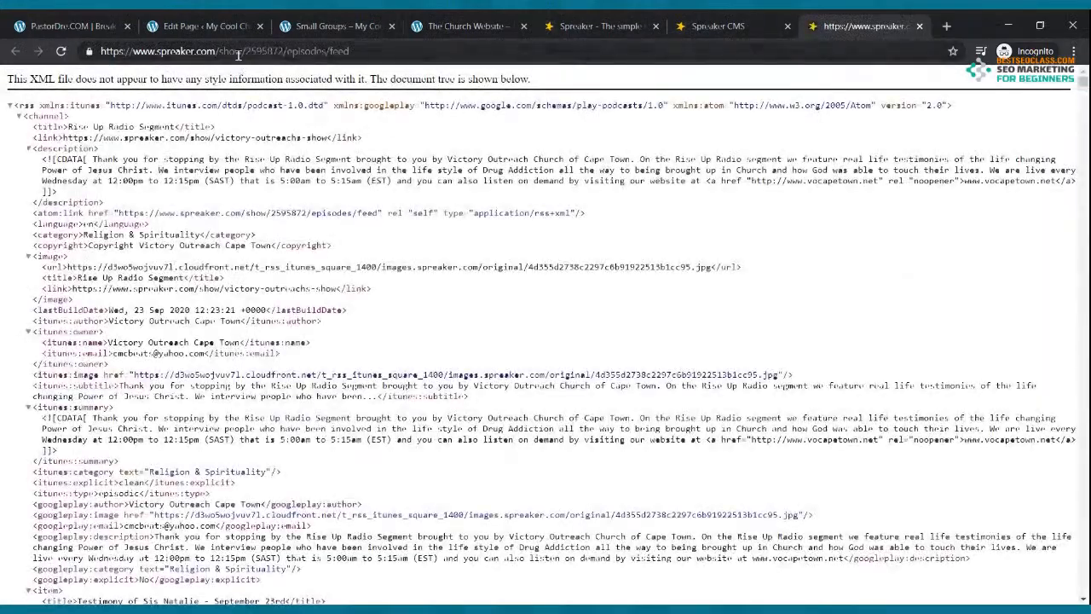
{"action": "left_click", "coordinate": [239, 57]}
{"action": "key", "text": "ctrl+c"}
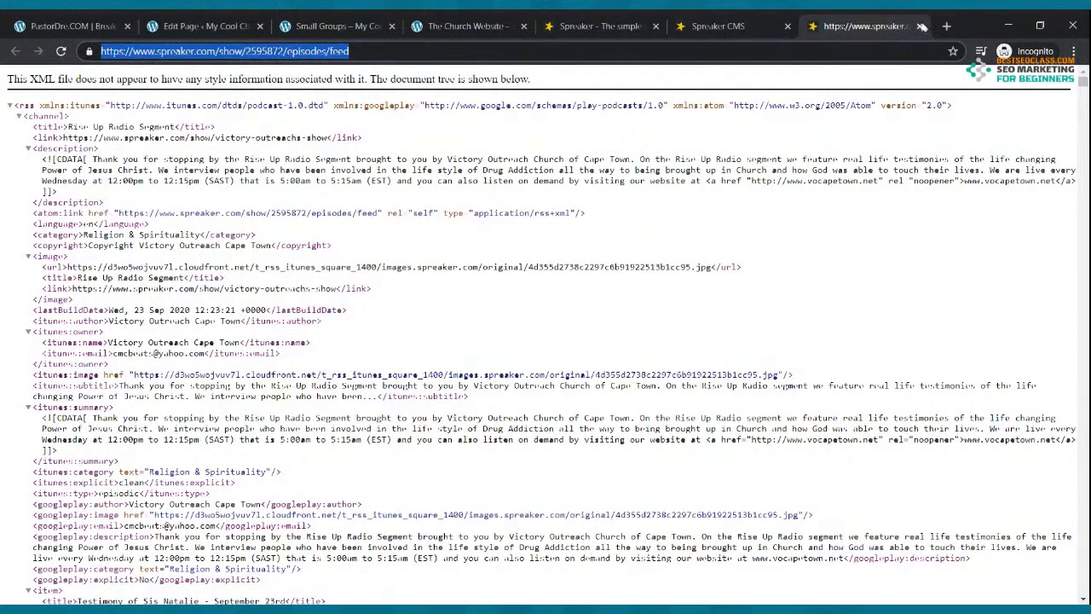
Step: Close the feed tab and show the RSS feed link for the Rise Up Radio Segment podcast
{"action": "left_click", "coordinate": [920, 27]}
{"action": "mouse_move", "coordinate": [899, 333]}
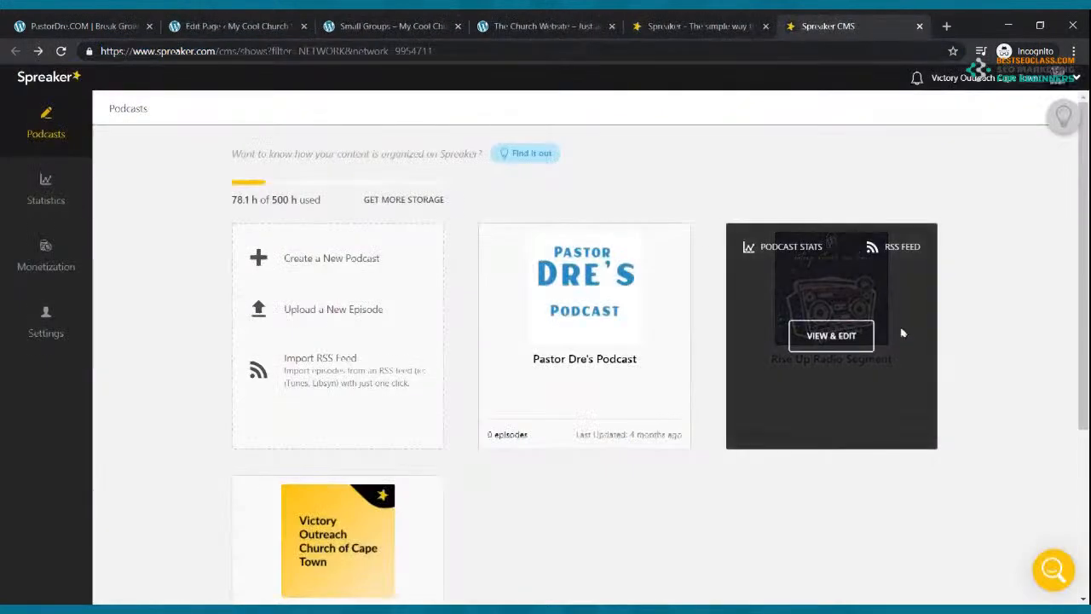
{"action": "left_click", "coordinate": [840, 338]}
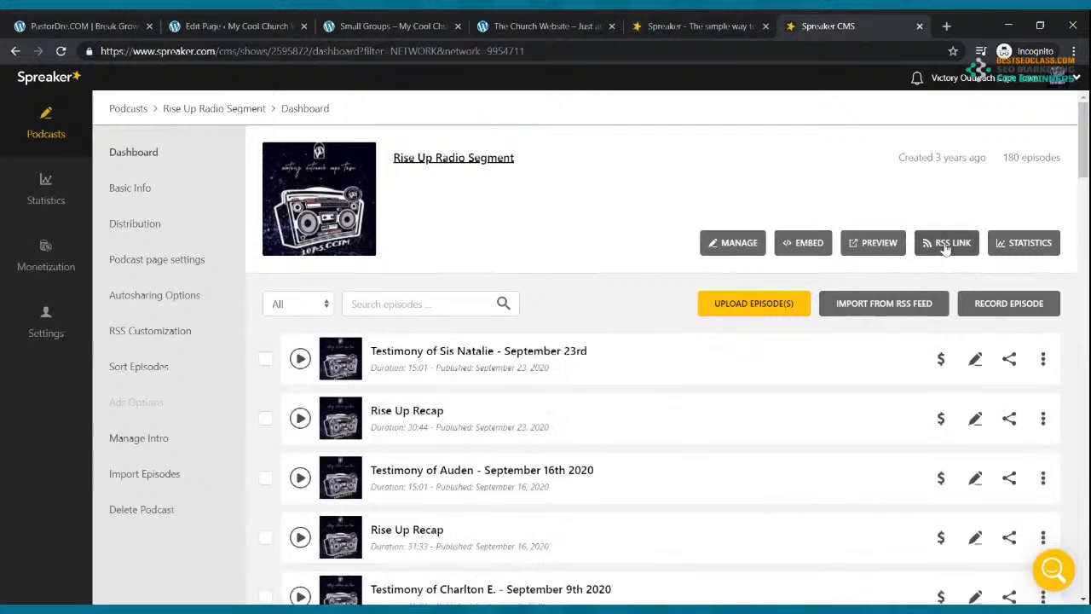
{"action": "left_click", "coordinate": [945, 246]}
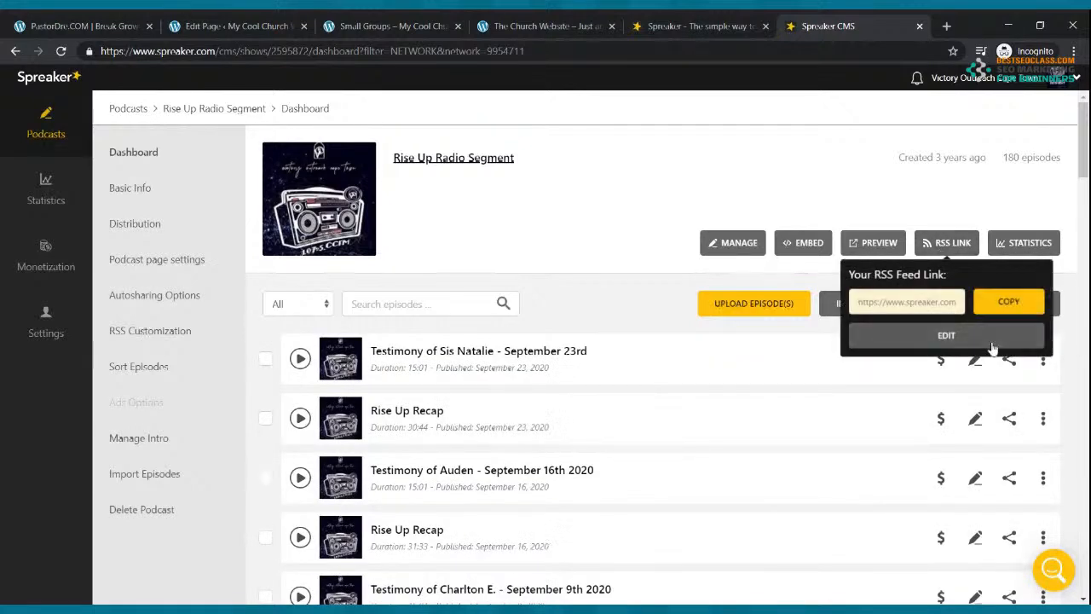
Step: Insert an RSS block below the welcome text on the Podcast page and load the copied Spreaker feed URL into it
{"action": "left_click", "coordinate": [271, 24]}
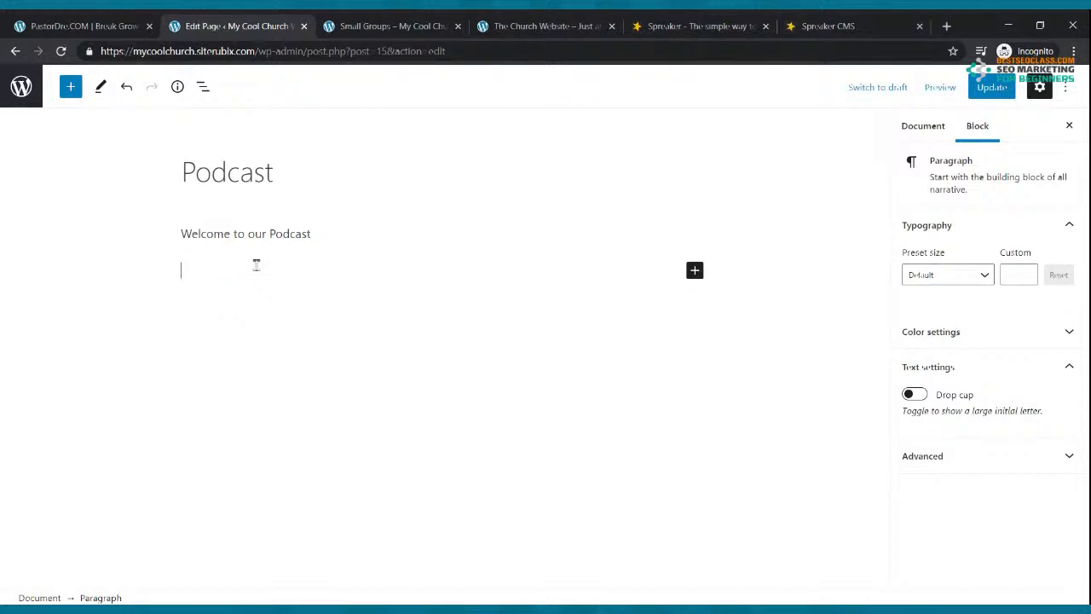
{"action": "left_click", "coordinate": [695, 270]}
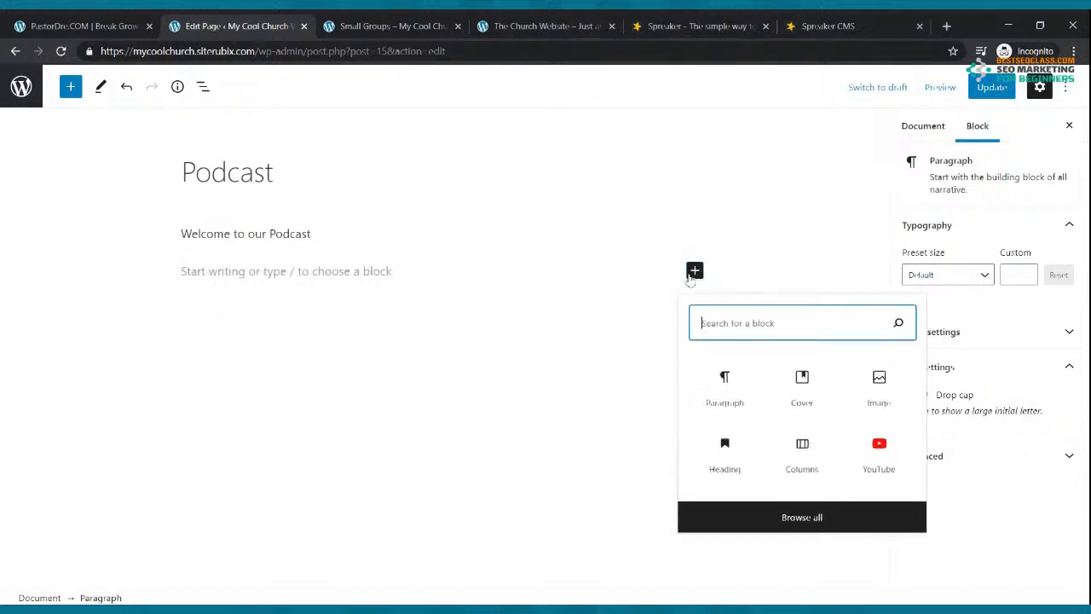
{"action": "type", "text": "rss"}
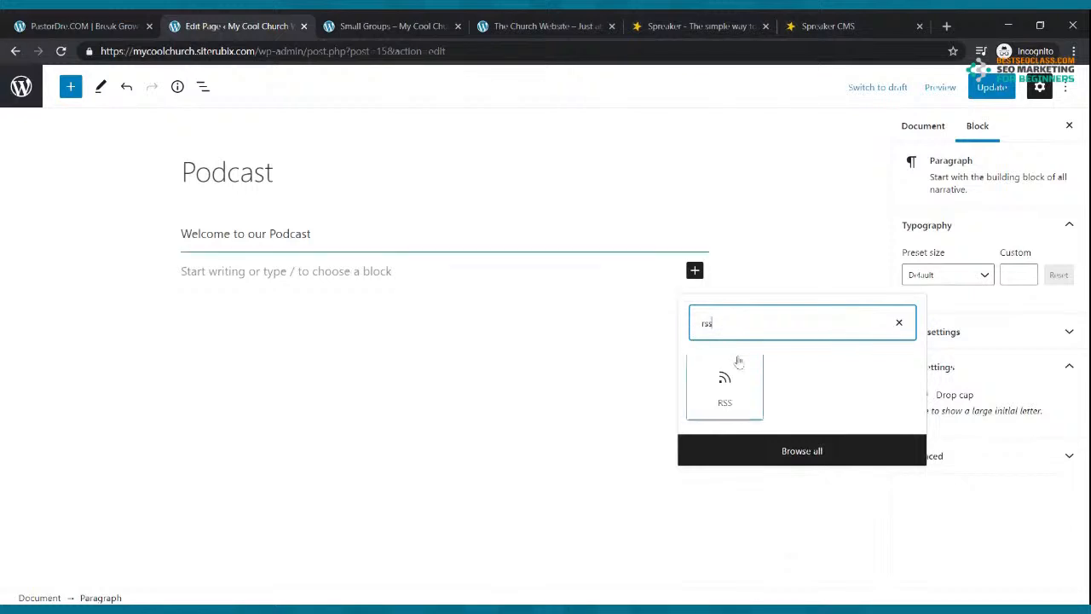
{"action": "left_click", "coordinate": [726, 382]}
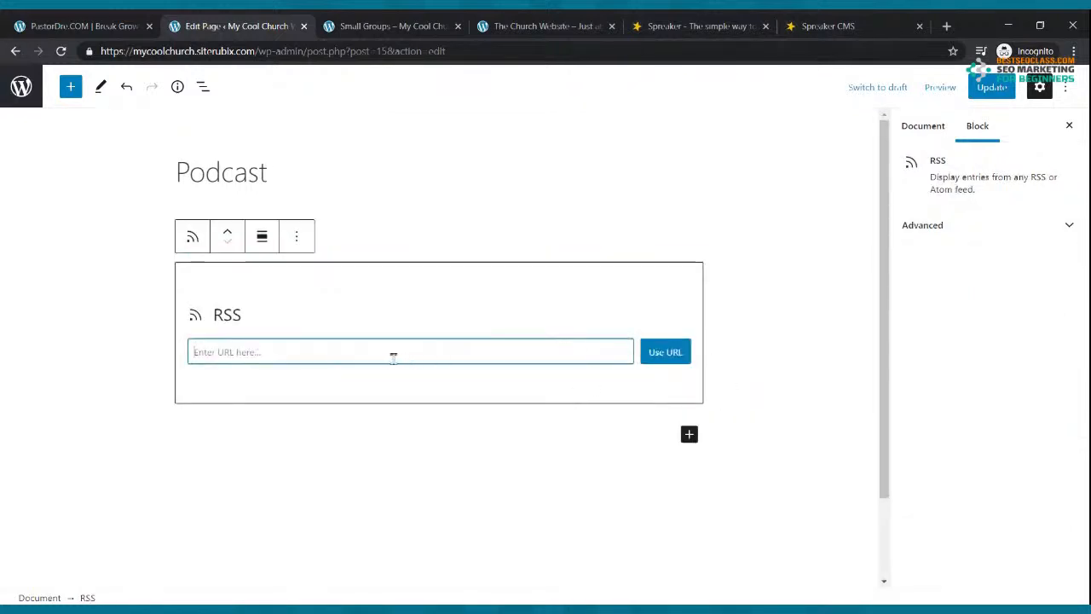
{"action": "key", "text": "ctrl+v"}
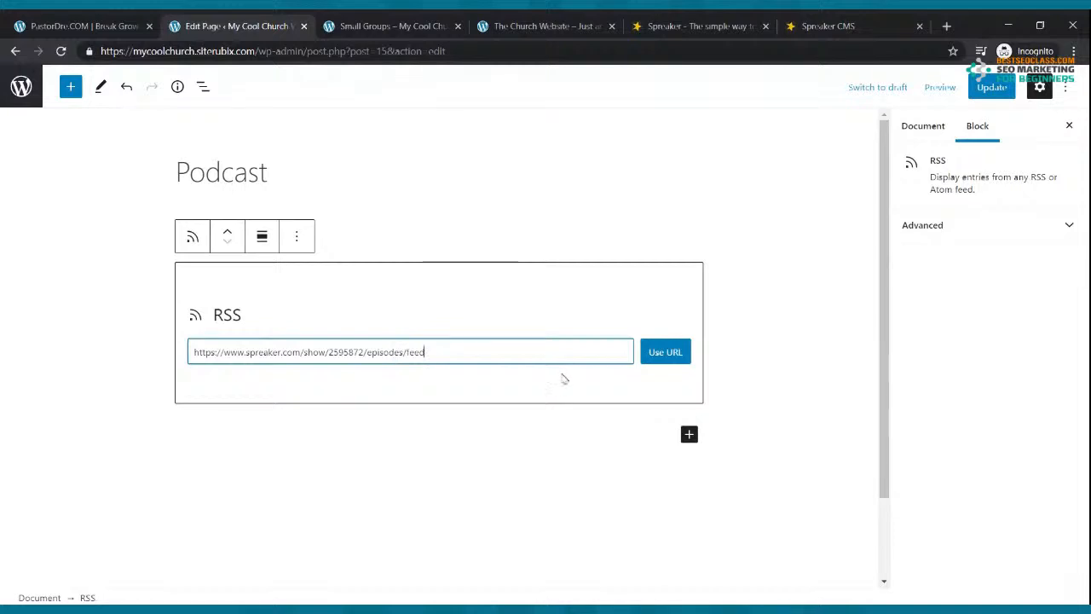
{"action": "left_click", "coordinate": [665, 352]}
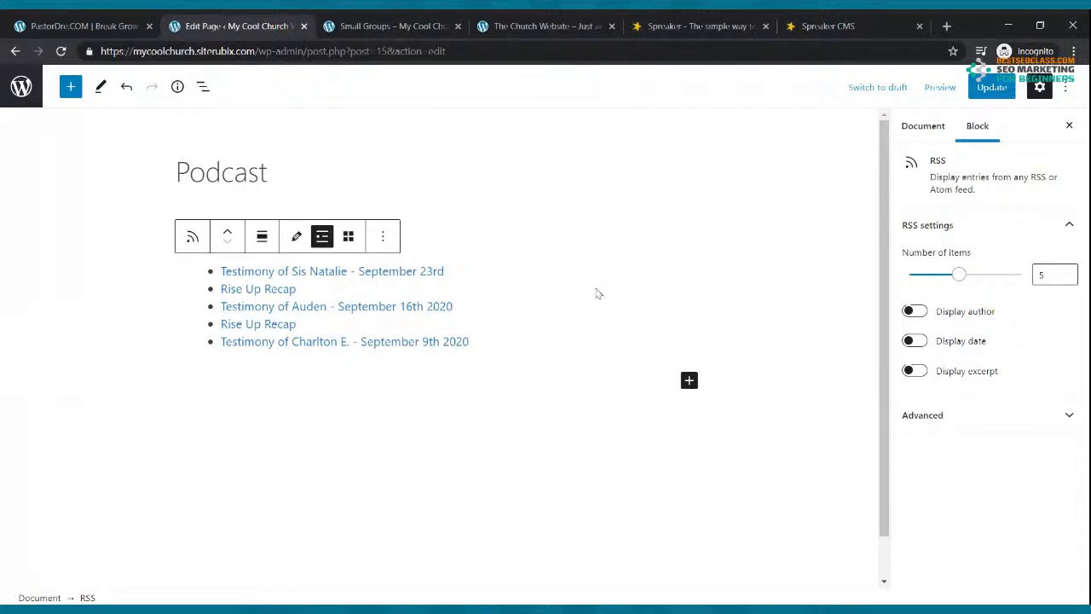
Step: Deselect the RSS block and update the Podcast page
{"action": "left_click", "coordinate": [359, 203]}
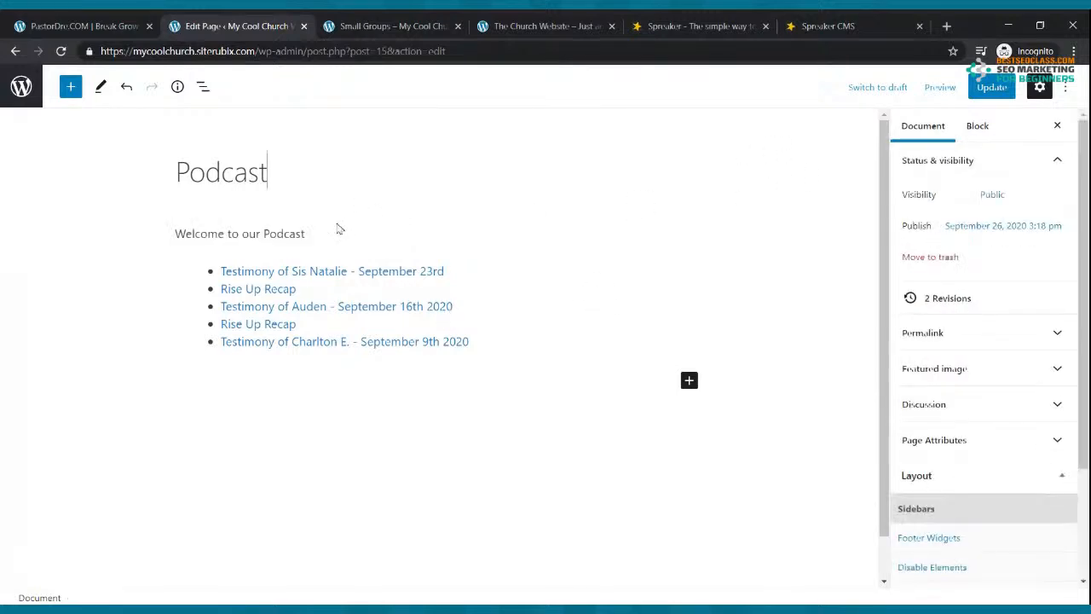
{"action": "left_click", "coordinate": [335, 232]}
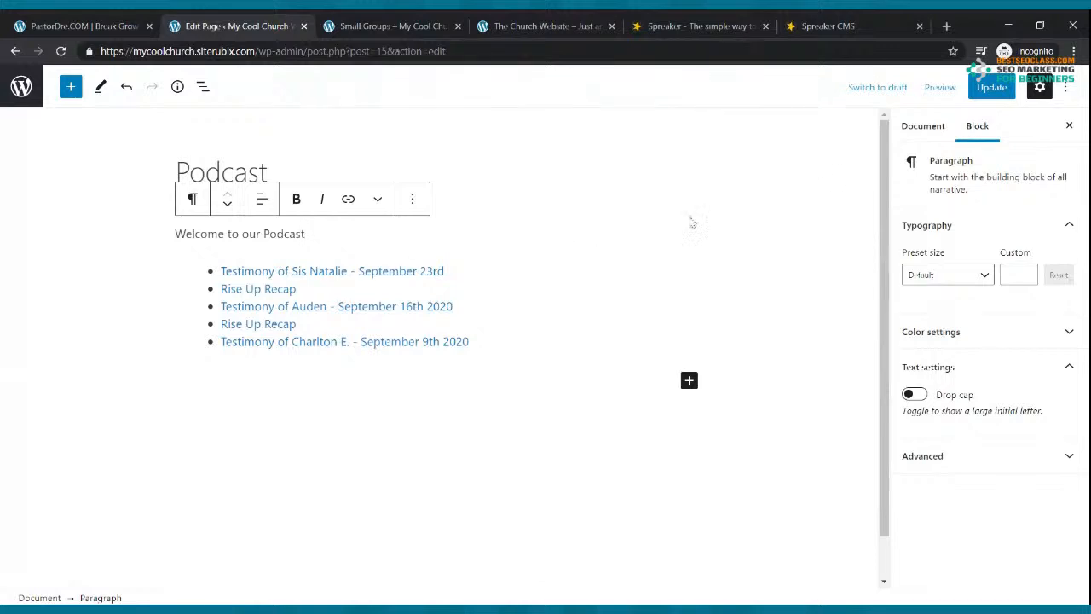
{"action": "left_click", "coordinate": [992, 89]}
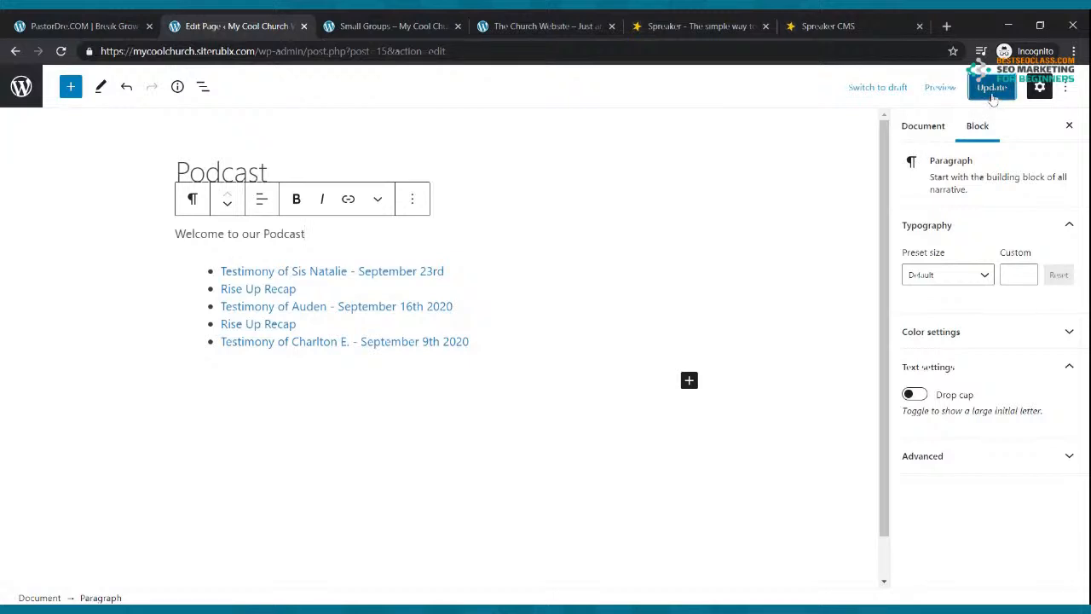
Step: View the published Podcast page on the live church site
{"action": "left_click", "coordinate": [388, 26]}
{"action": "left_click", "coordinate": [454, 171]}
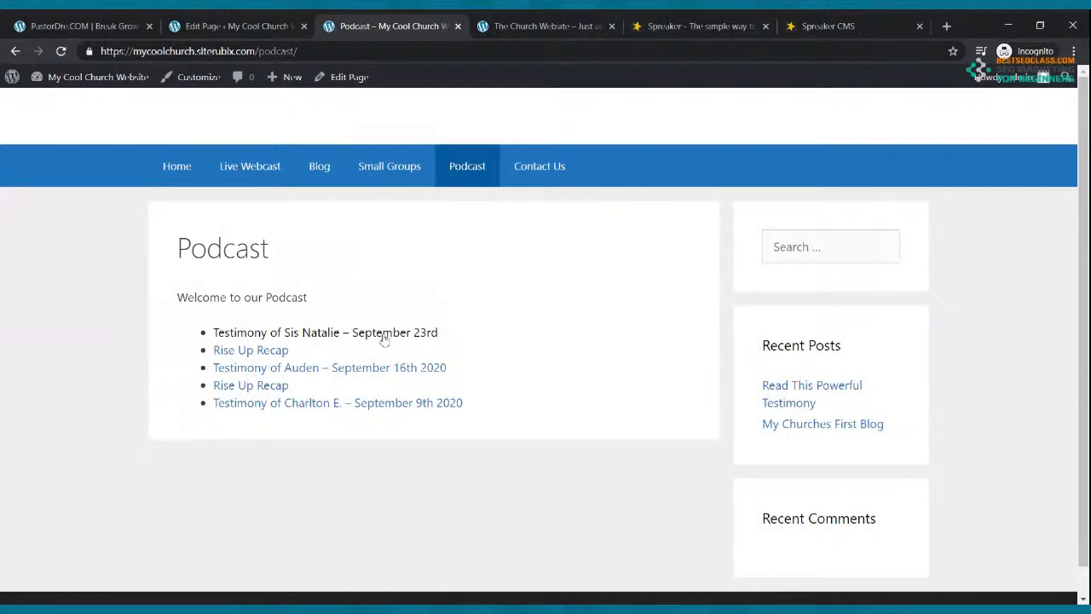
{"action": "left_click", "coordinate": [814, 25]}
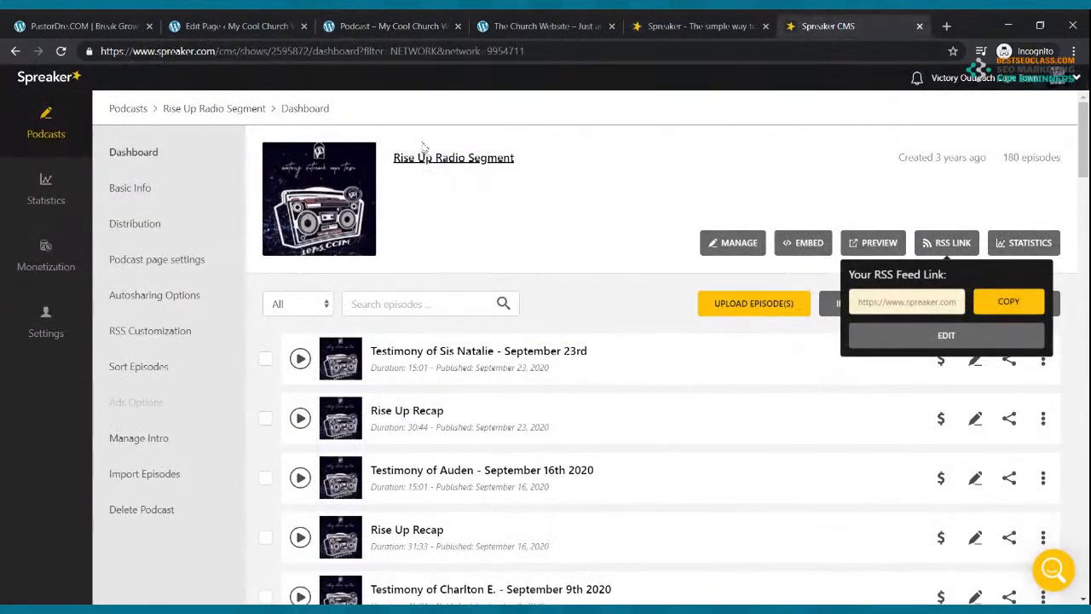
{"action": "left_click", "coordinate": [392, 27]}
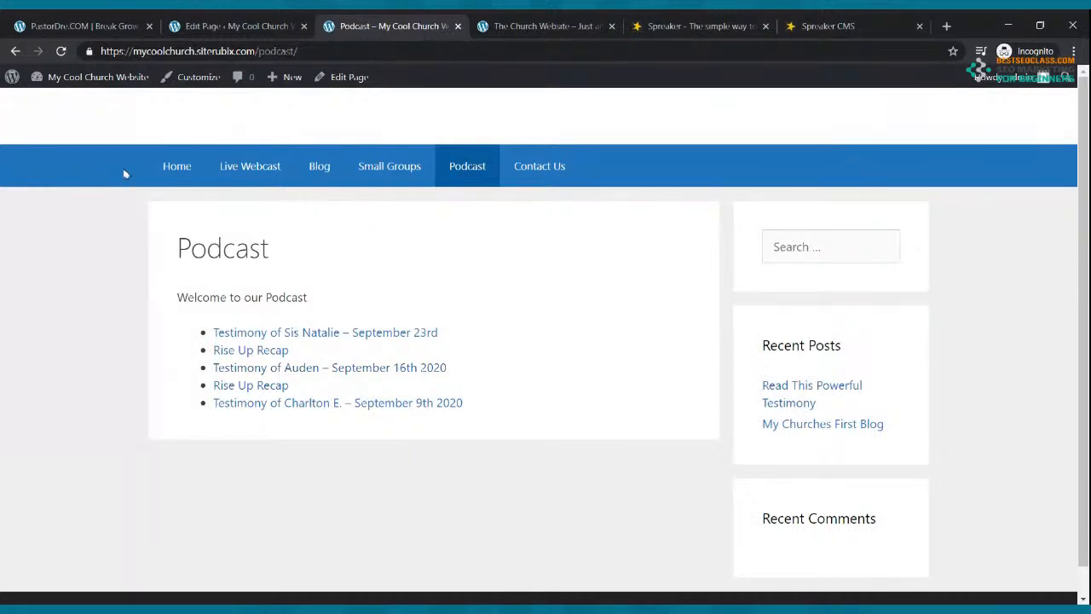
Step: Browse the site's Home, Live Webcast, Blog, Small Groups and Podcast pages
{"action": "left_click", "coordinate": [176, 169]}
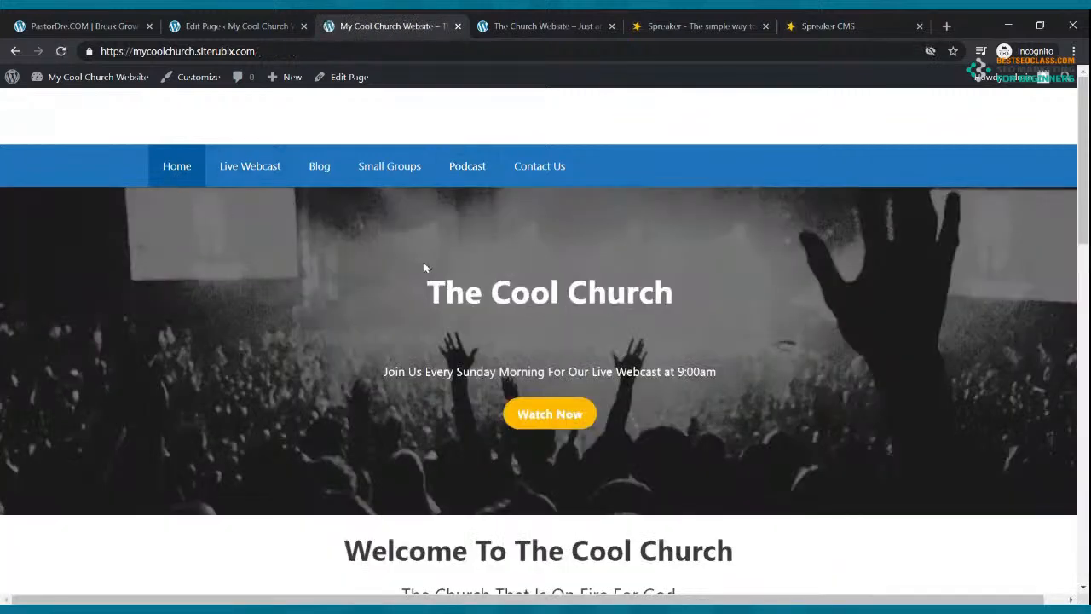
{"action": "left_click", "coordinate": [249, 166]}
{"action": "scroll", "coordinate": [432, 305], "scroll_direction": "down", "scroll_amount": 2}
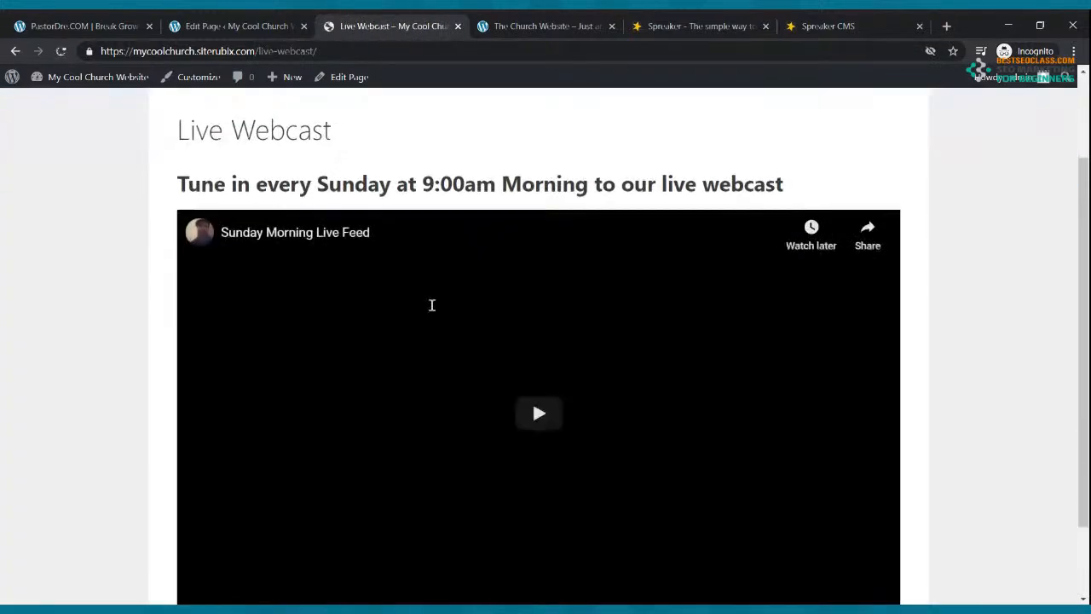
{"action": "scroll", "coordinate": [431, 305], "scroll_direction": "up", "scroll_amount": 2}
{"action": "left_click", "coordinate": [319, 165]}
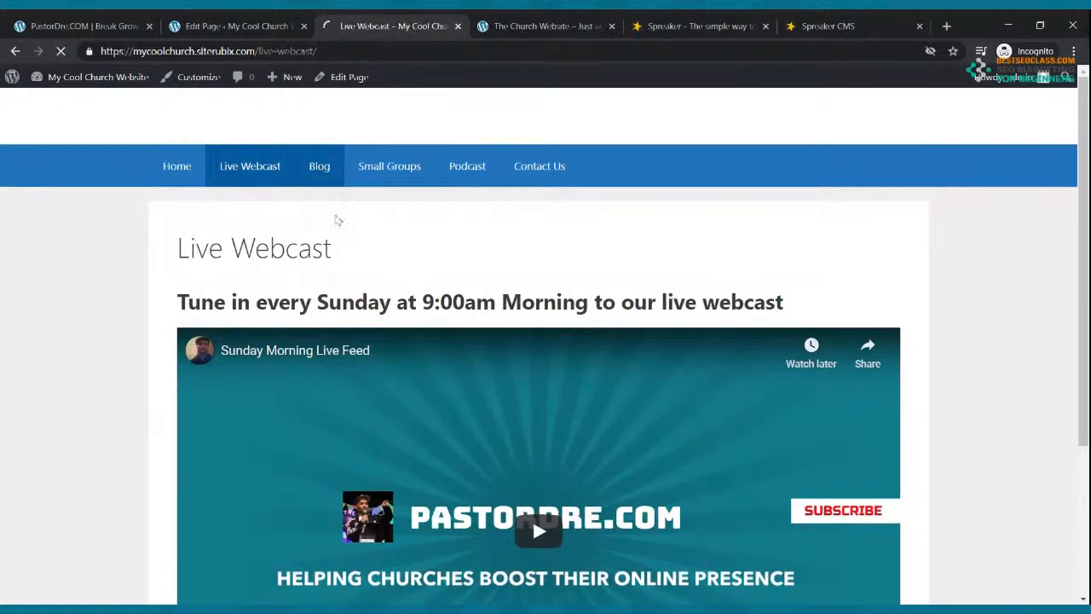
{"action": "scroll", "coordinate": [372, 283], "scroll_direction": "down", "scroll_amount": 3}
{"action": "scroll", "coordinate": [375, 256], "scroll_direction": "up", "scroll_amount": 3}
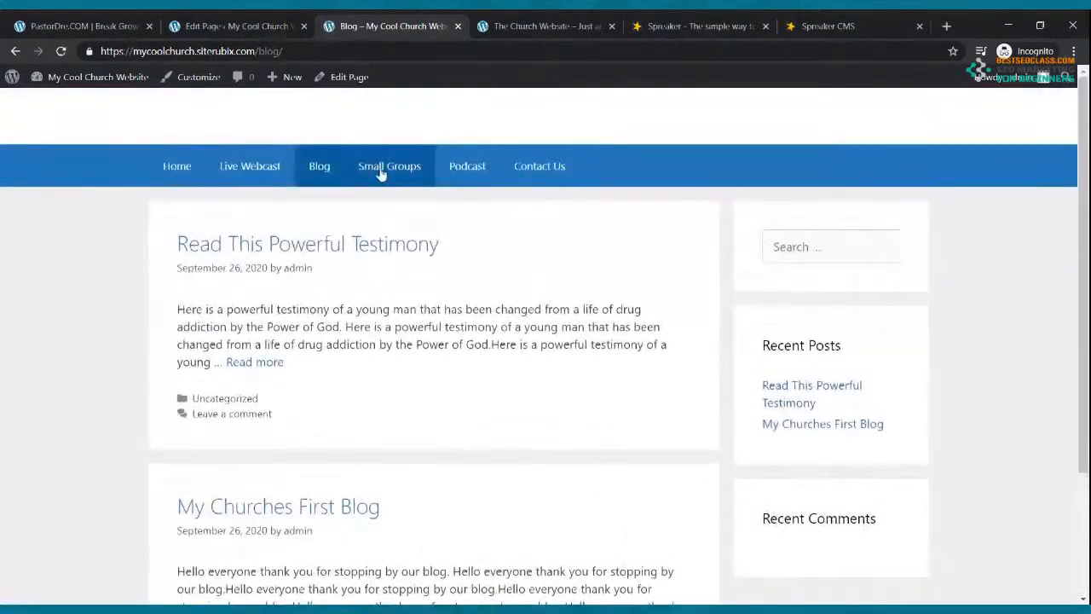
{"action": "left_click", "coordinate": [381, 171]}
{"action": "left_click", "coordinate": [477, 166]}
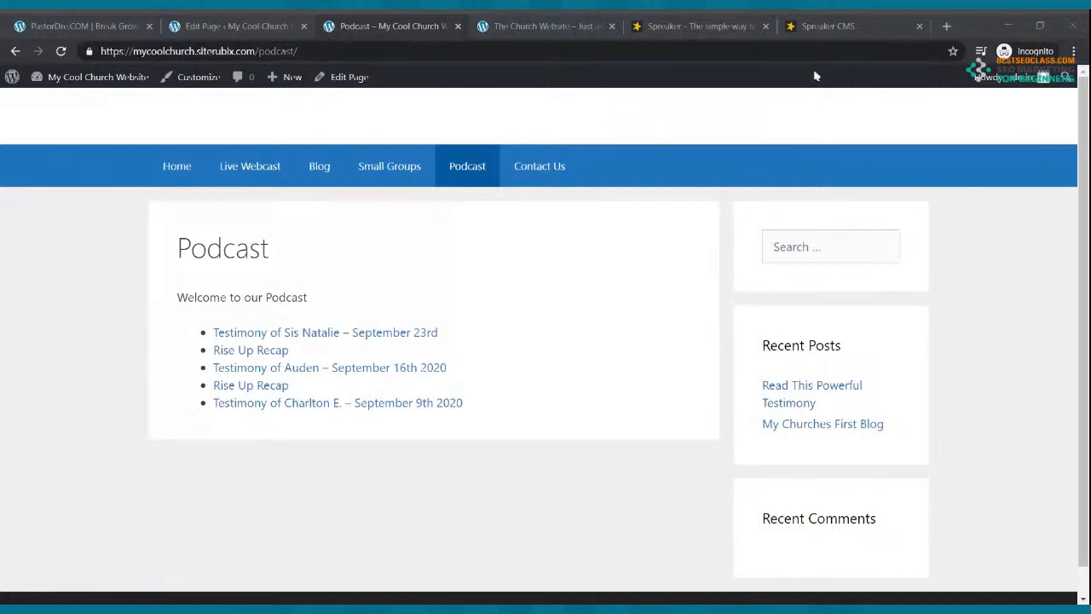
Step: Close the two Spreaker tabs and return to the live Podcast page
{"action": "left_click", "coordinate": [823, 25]}
{"action": "left_click", "coordinate": [919, 25]}
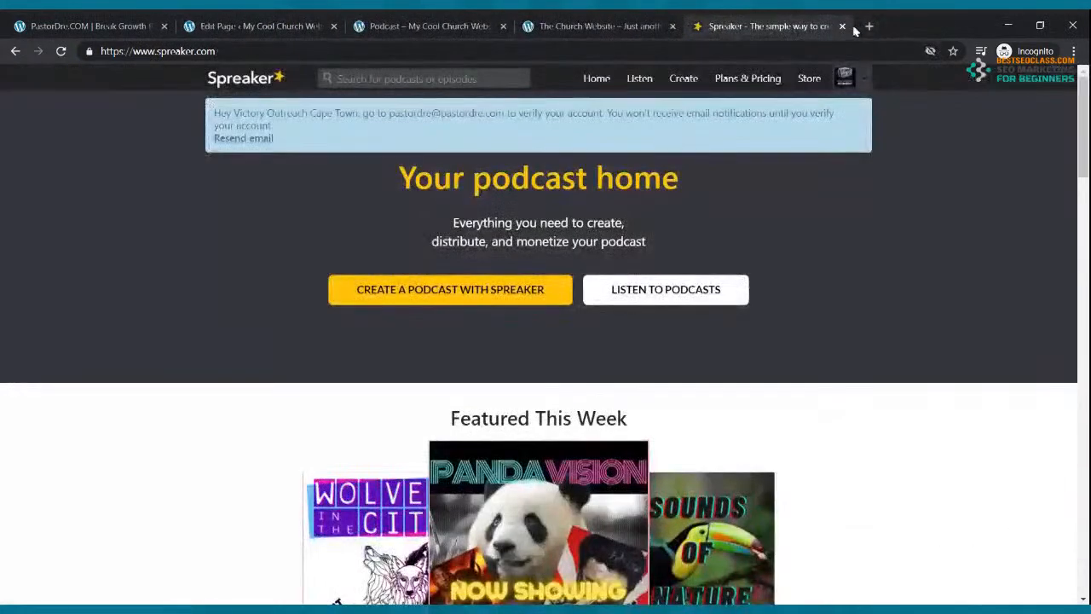
{"action": "left_click", "coordinate": [842, 27]}
{"action": "left_click", "coordinate": [386, 27]}
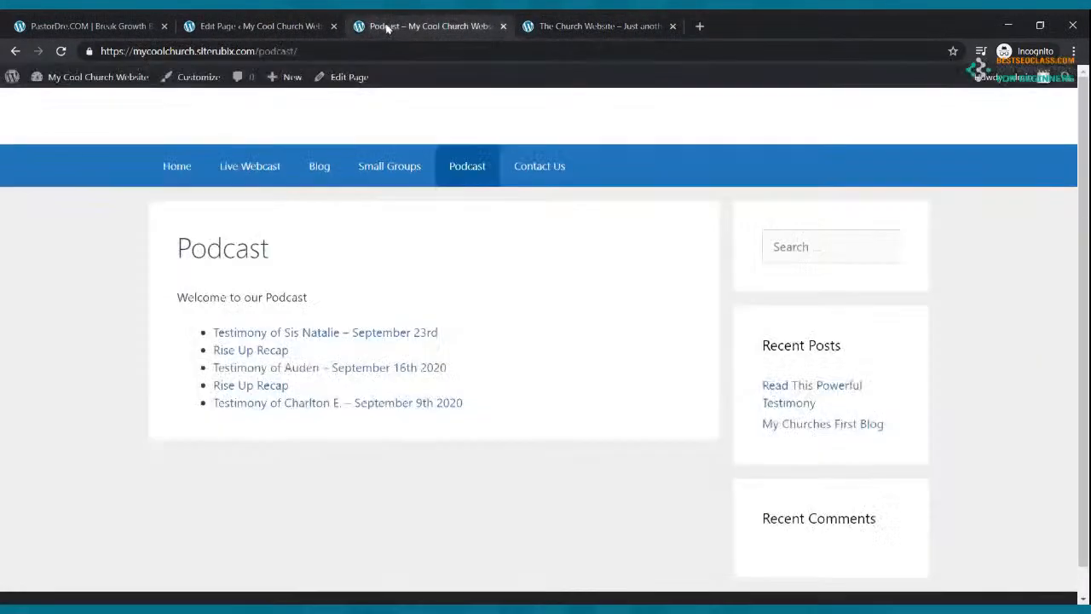
Step: Update the Podcast page again and return to the Pages list
{"action": "left_click", "coordinate": [224, 27]}
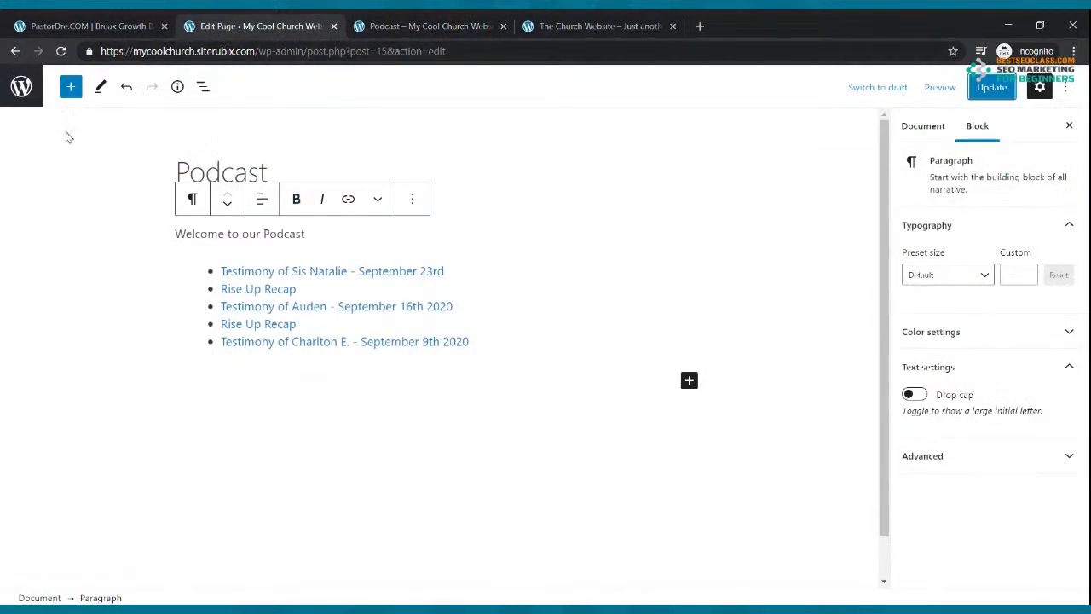
{"action": "left_click", "coordinate": [979, 93]}
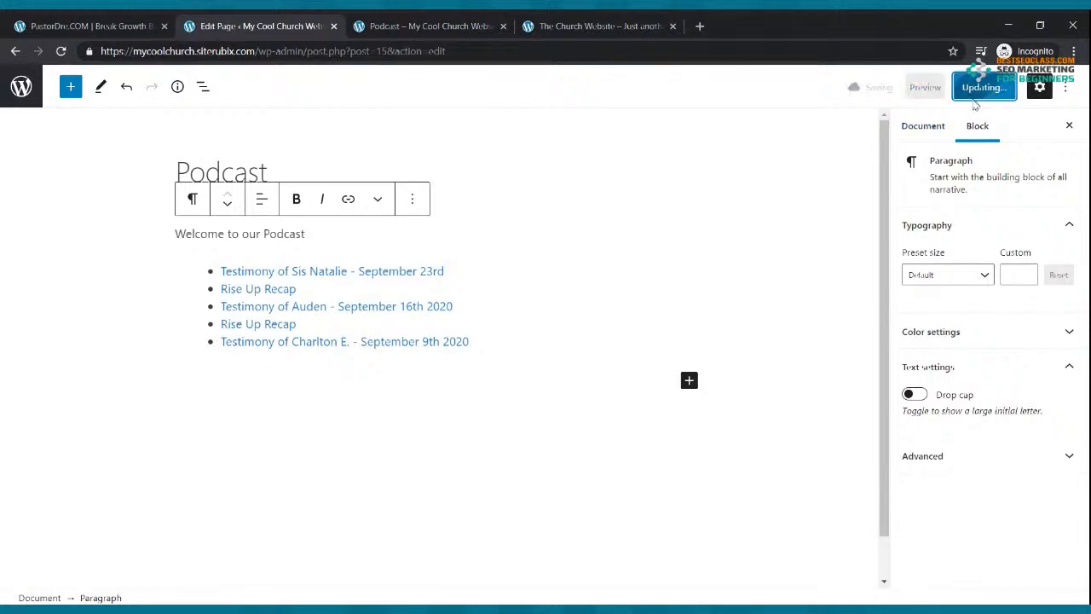
{"action": "left_click", "coordinate": [14, 52]}
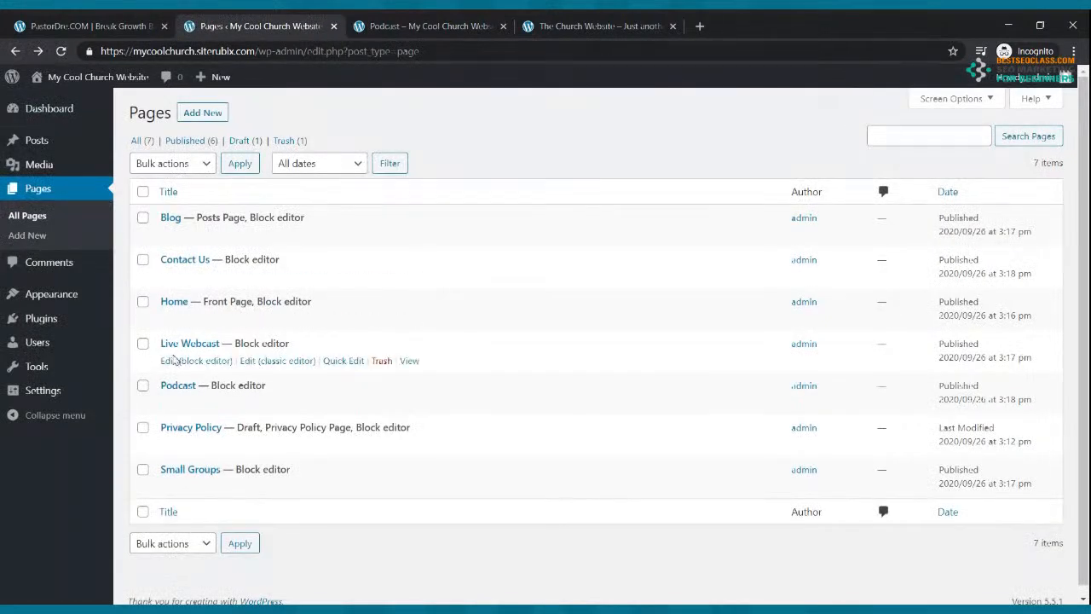
Step: Open jotform in a new browser tab
{"action": "left_click", "coordinate": [181, 282]}
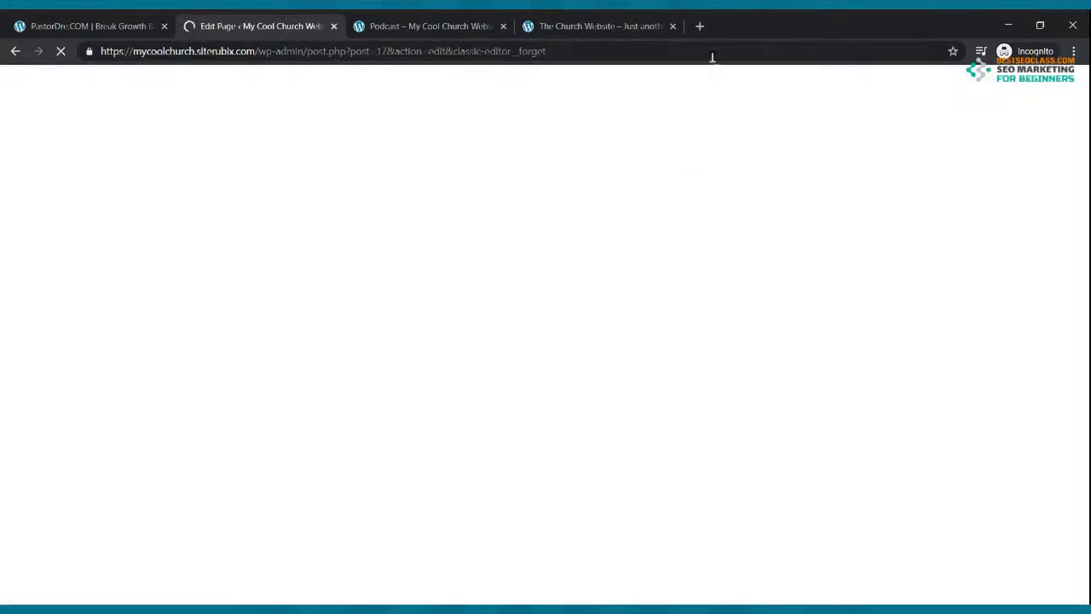
{"action": "left_click", "coordinate": [699, 27]}
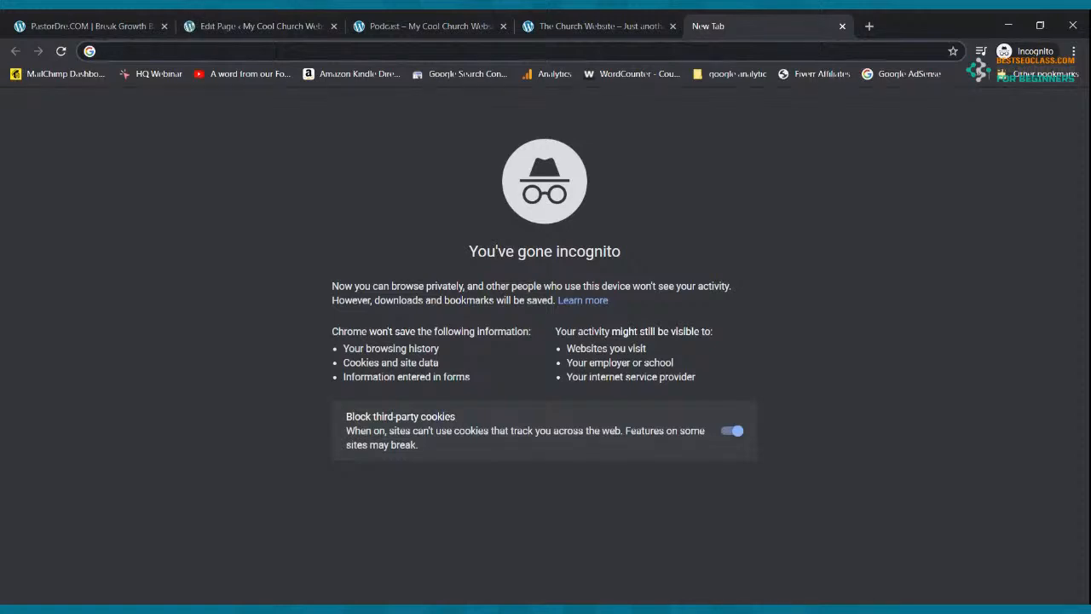
{"action": "type", "text": "jotfr"}
{"action": "key", "text": "BackSpace"}
{"action": "type", "text": "orm.c"}
{"action": "key", "text": "Return"}
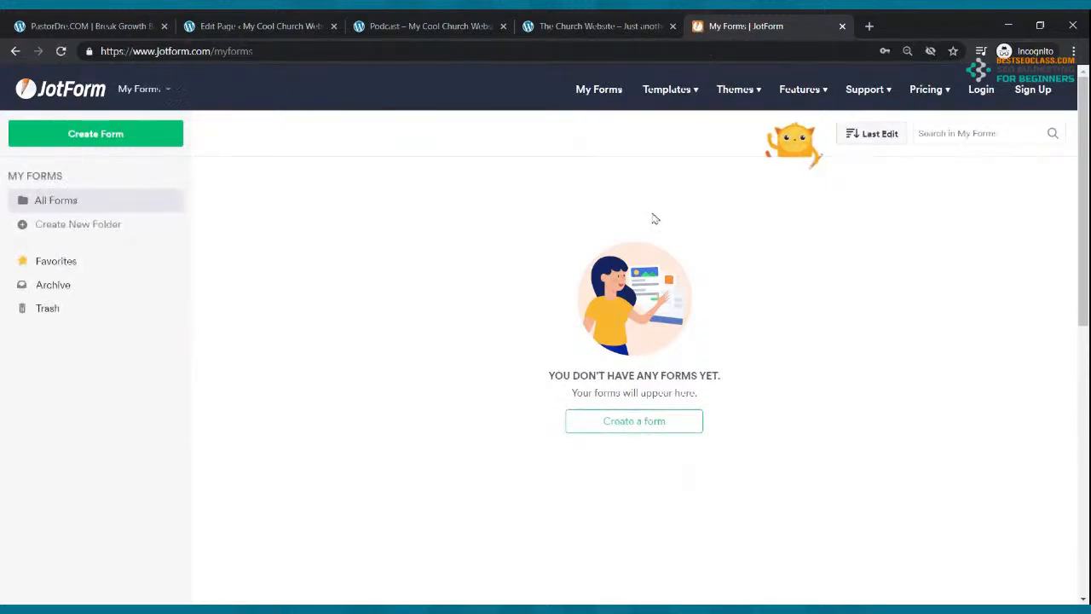
Step: Review JotForm's pricing plans, including the yearly prices
{"action": "left_click", "coordinate": [929, 95]}
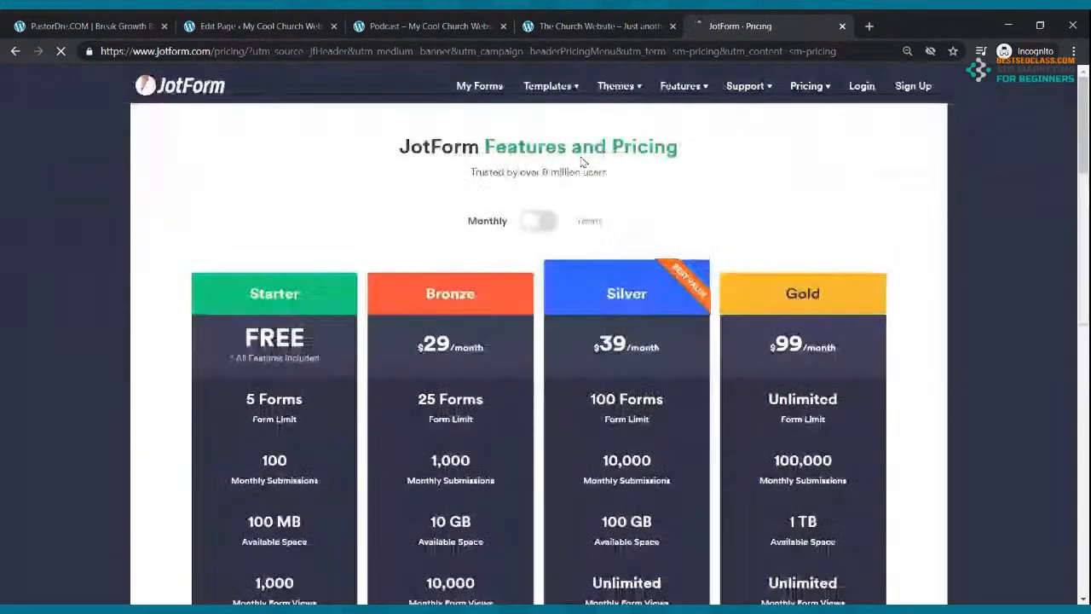
{"action": "scroll", "coordinate": [290, 388], "scroll_direction": "down", "scroll_amount": 1}
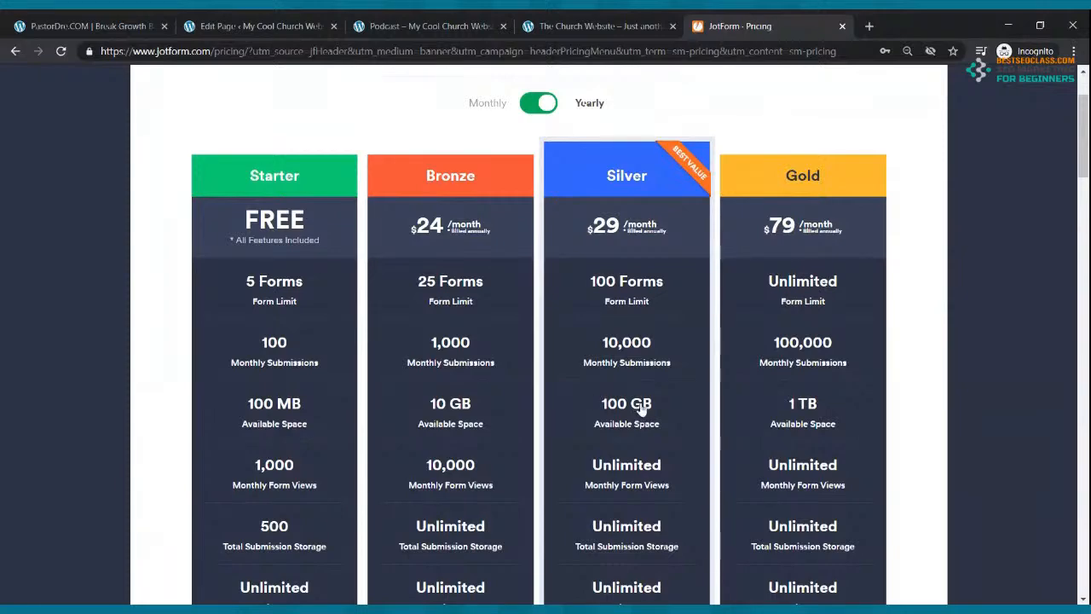
{"action": "scroll", "coordinate": [673, 158], "scroll_direction": "up", "scroll_amount": 1}
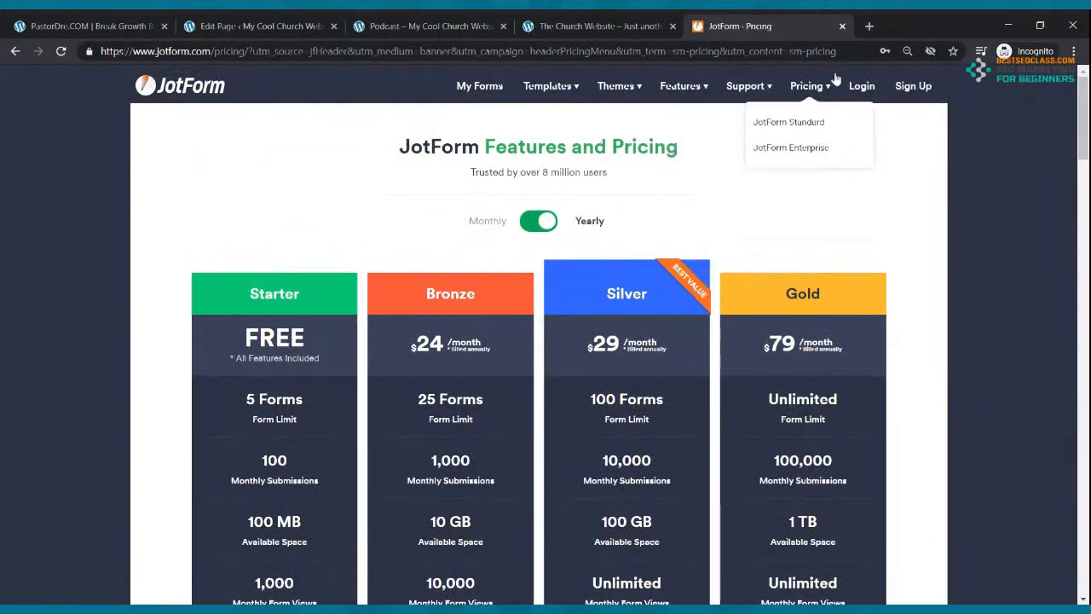
Step: Log in to the JotForm account with the saved login
{"action": "left_click", "coordinate": [859, 86]}
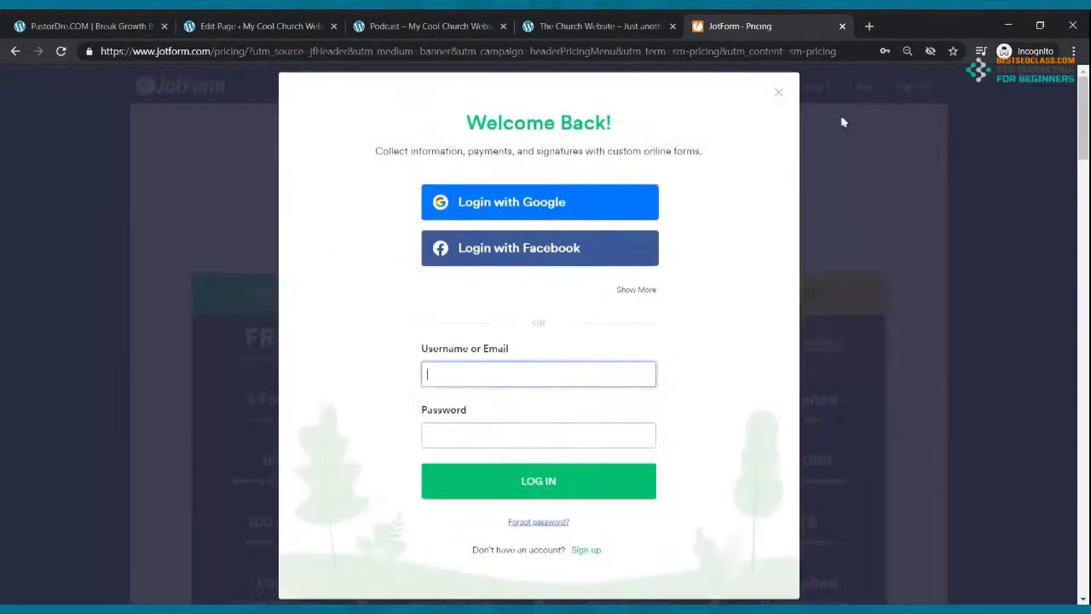
{"action": "left_click", "coordinate": [481, 397]}
{"action": "left_click", "coordinate": [488, 474]}
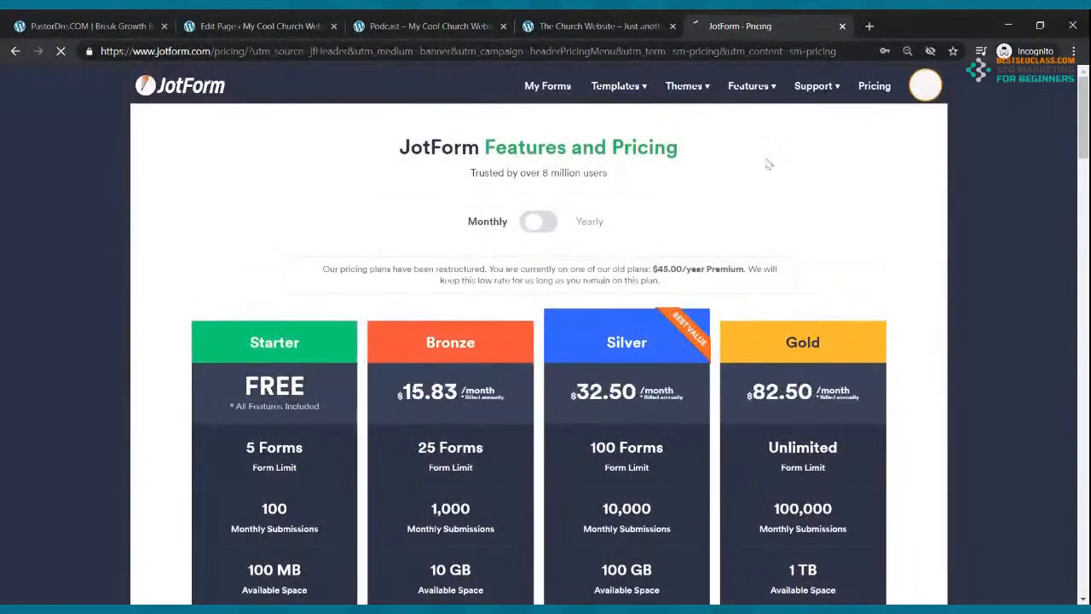
Step: Open the Contact Us form from My Forms in the form builder
{"action": "left_click", "coordinate": [532, 87]}
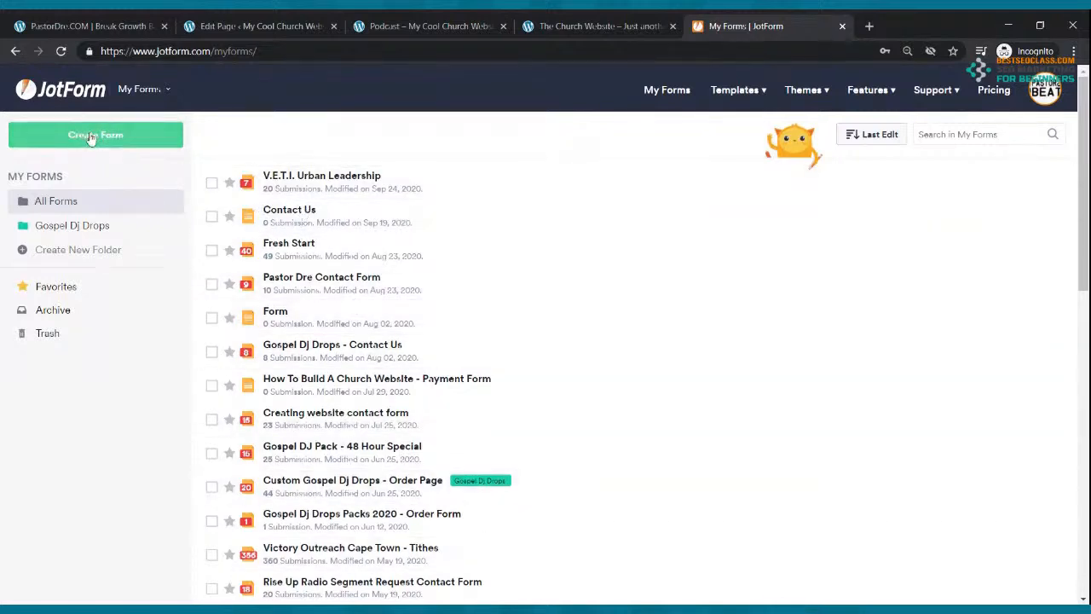
{"action": "mouse_move", "coordinate": [334, 223]}
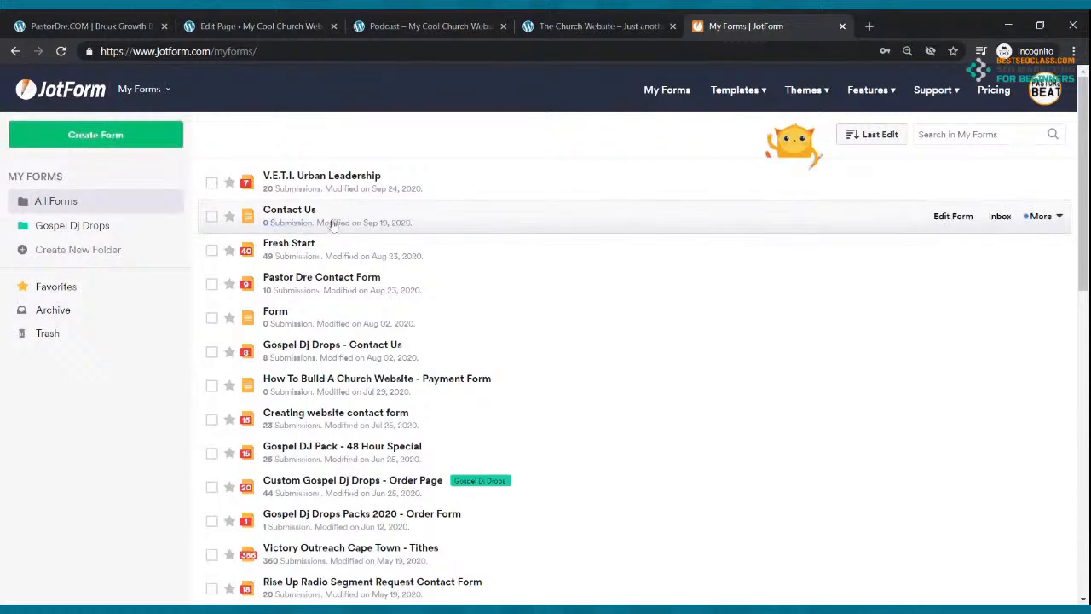
{"action": "left_click", "coordinate": [935, 217]}
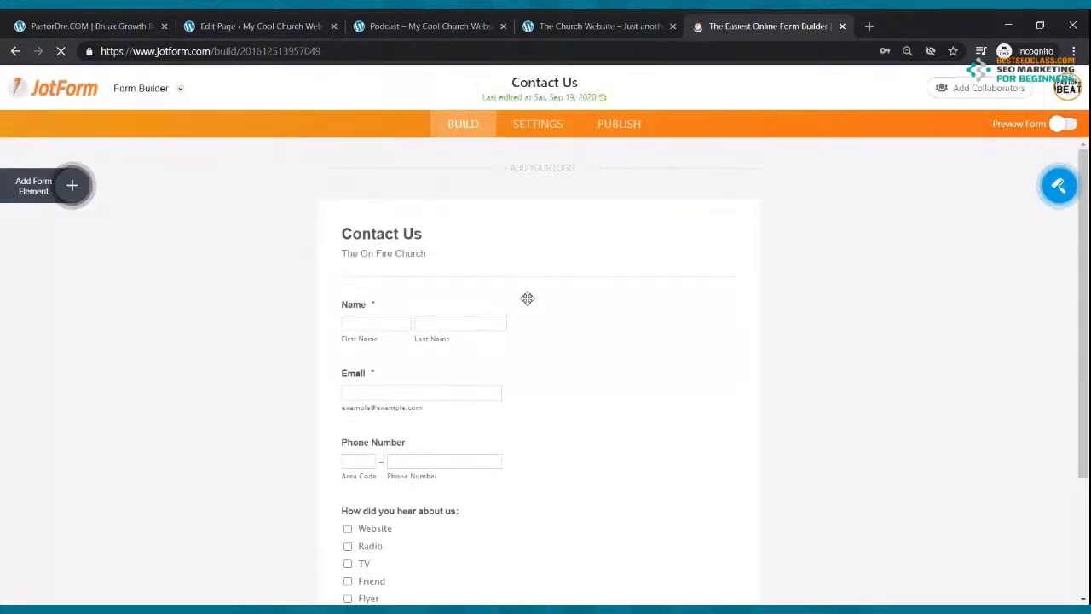
{"action": "scroll", "coordinate": [498, 304], "scroll_direction": "down", "scroll_amount": 2}
{"action": "scroll", "coordinate": [497, 309], "scroll_direction": "up", "scroll_amount": 2}
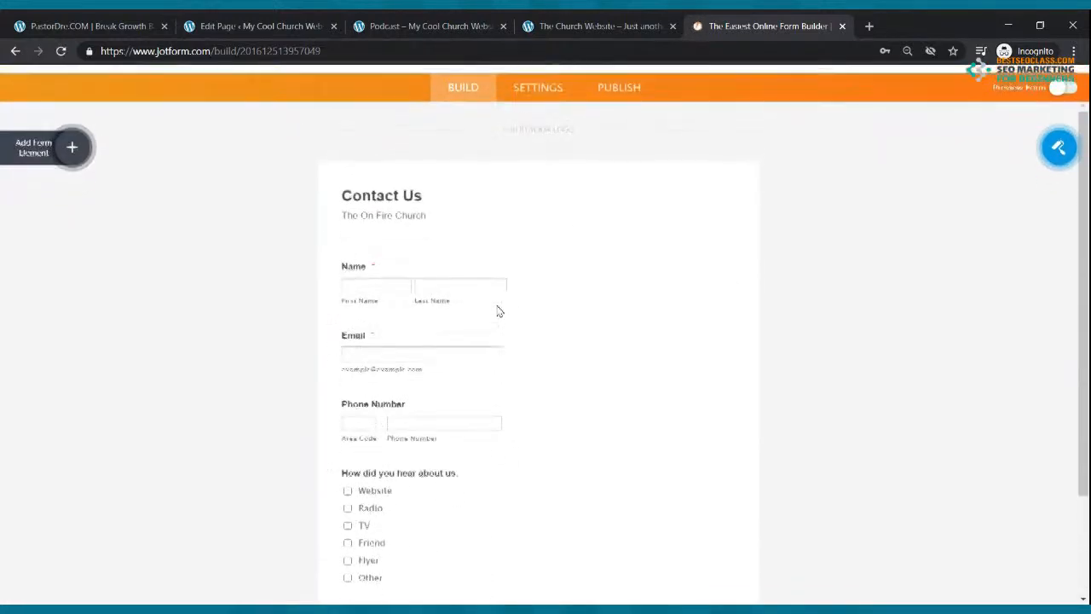
{"action": "scroll", "coordinate": [496, 303], "scroll_direction": "down", "scroll_amount": 2}
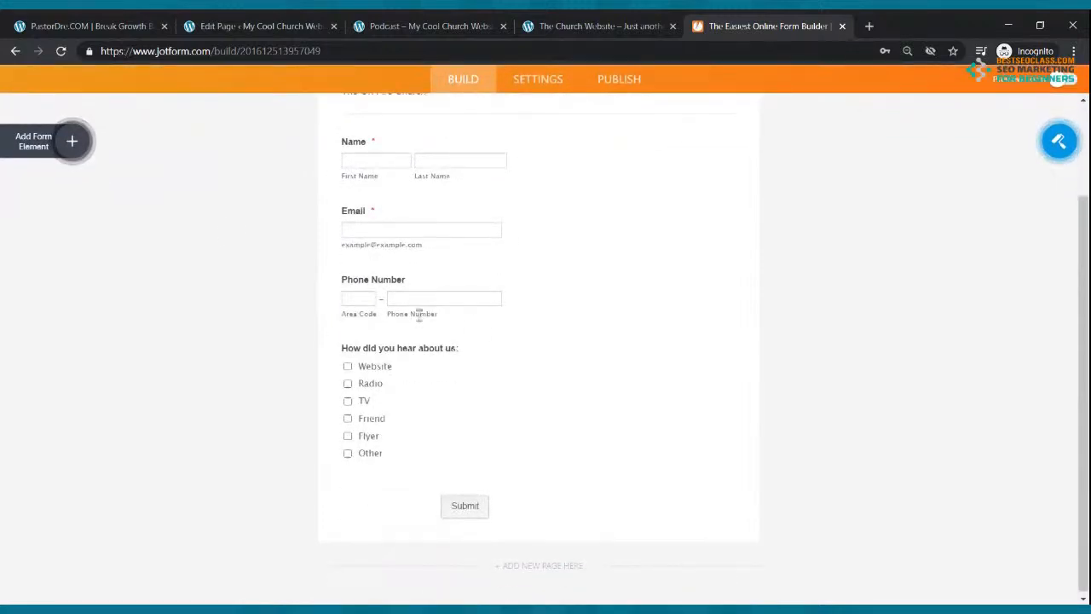
{"action": "left_click", "coordinate": [72, 142]}
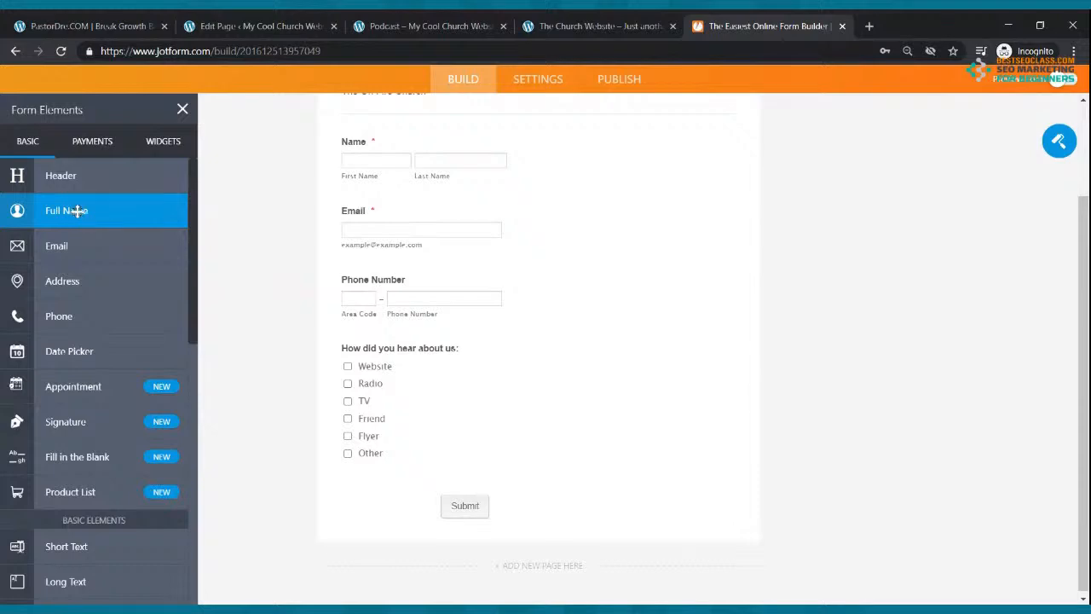
{"action": "left_click_drag", "start_coordinate": [76, 207], "coordinate": [650, 316]}
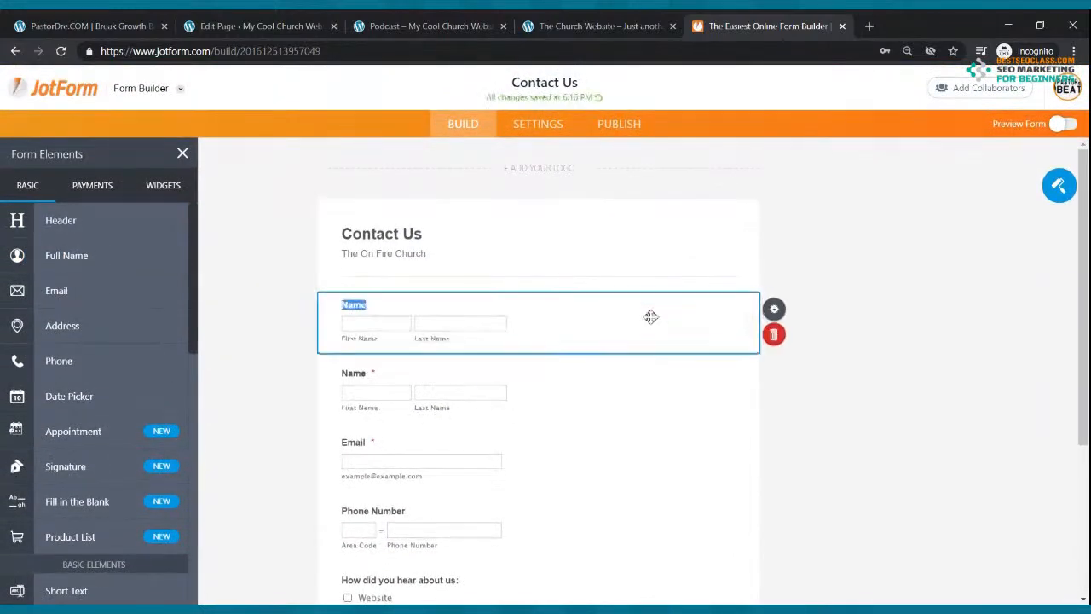
{"action": "left_click", "coordinate": [774, 335]}
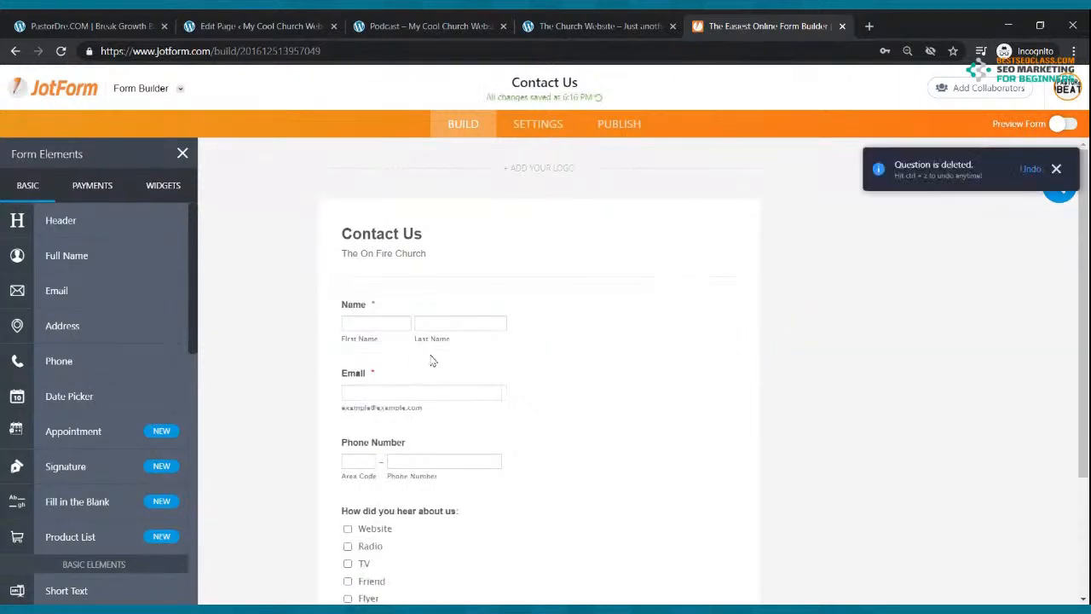
{"action": "scroll", "coordinate": [432, 361], "scroll_direction": "down", "scroll_amount": 2}
{"action": "left_click_drag", "start_coordinate": [128, 246], "coordinate": [486, 236]}
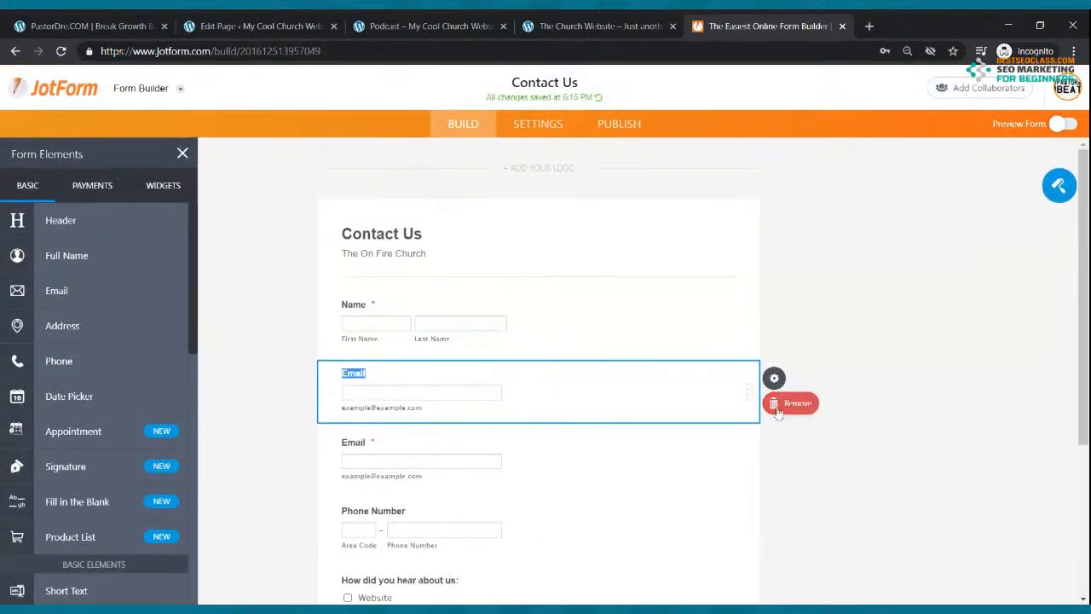
{"action": "left_click", "coordinate": [778, 412]}
{"action": "scroll", "coordinate": [336, 200], "scroll_direction": "down", "scroll_amount": 3}
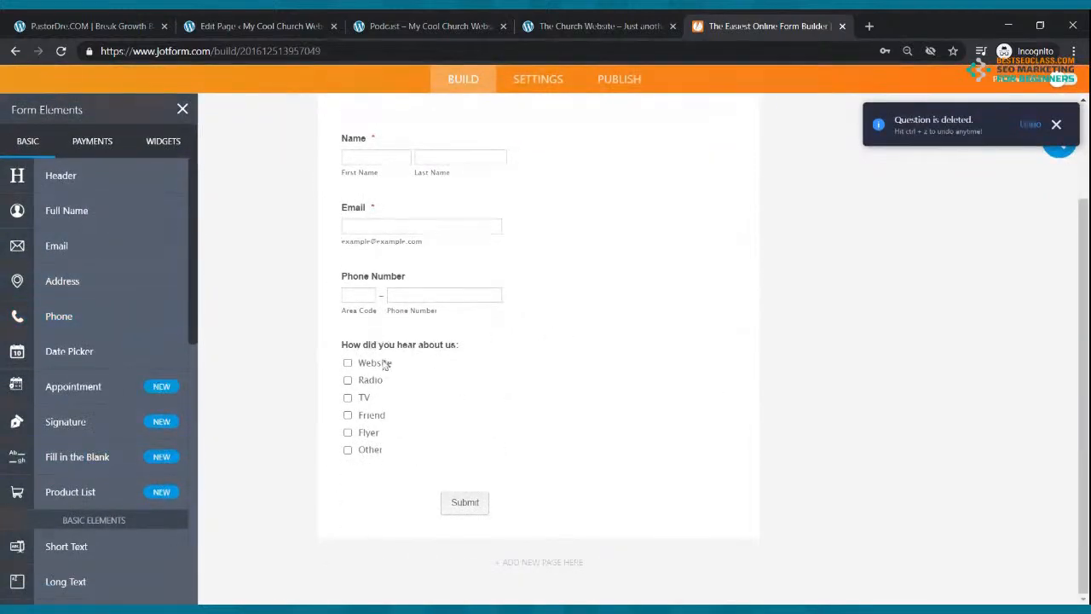
{"action": "scroll", "coordinate": [161, 304], "scroll_direction": "down", "scroll_amount": 5}
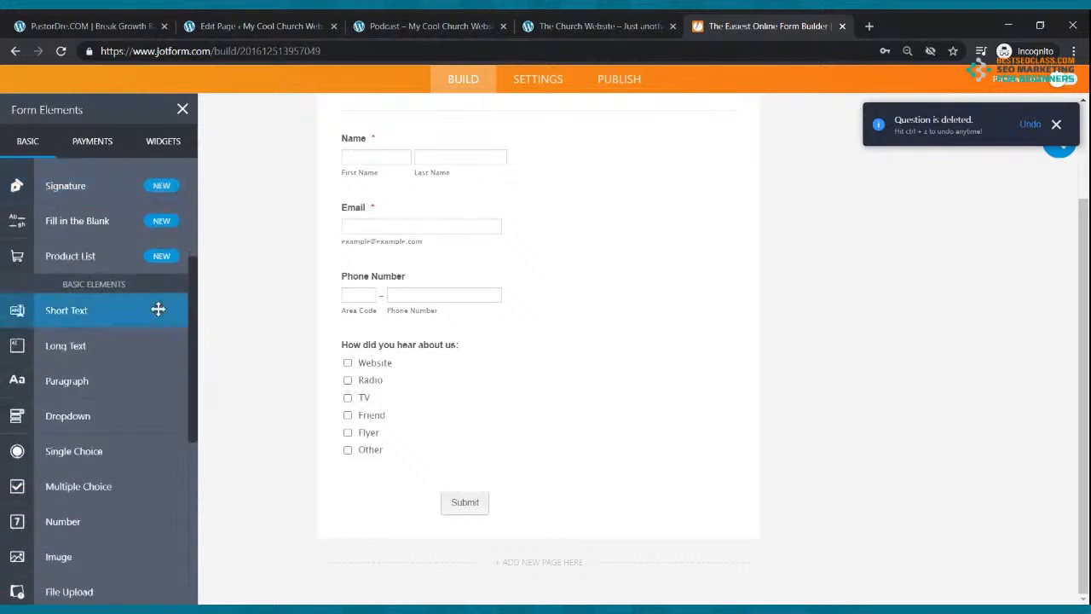
{"action": "left_click_drag", "start_coordinate": [96, 368], "coordinate": [420, 360]}
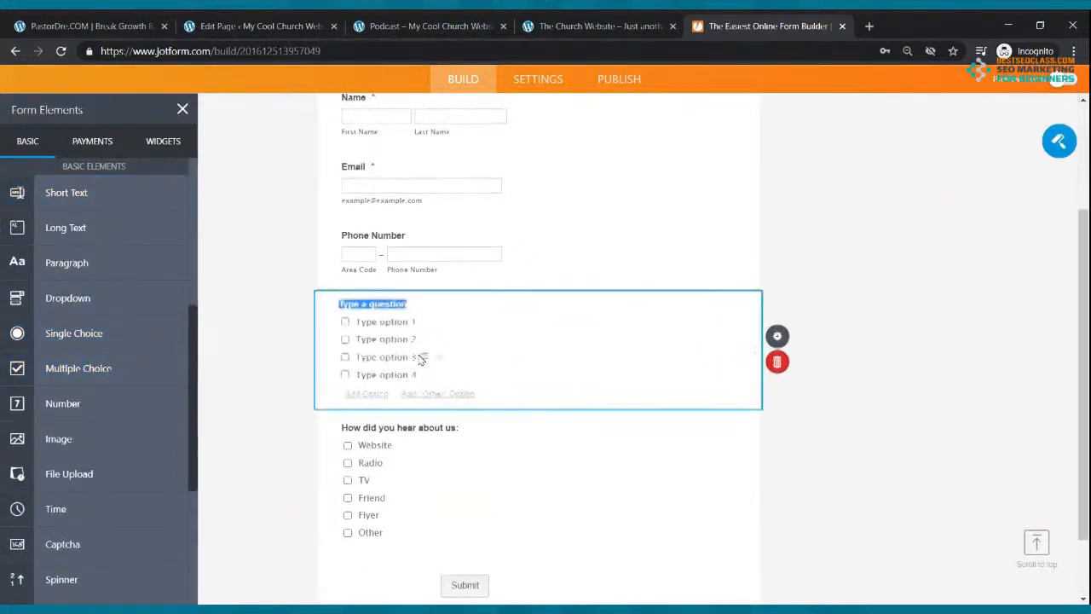
{"action": "type", "text": "How did you hear about us:"}
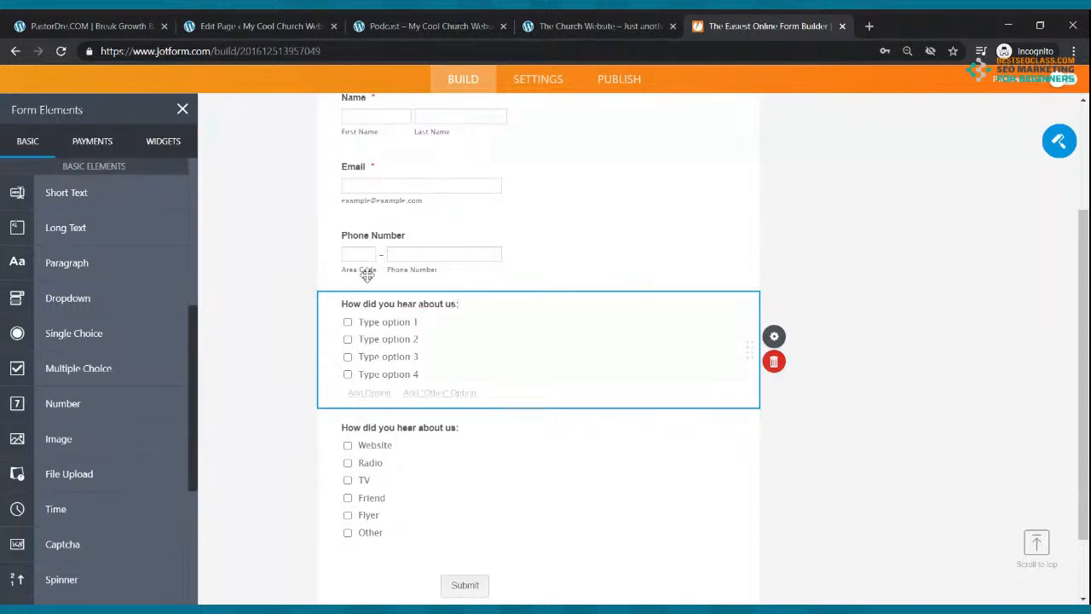
{"action": "left_click", "coordinate": [377, 322]}
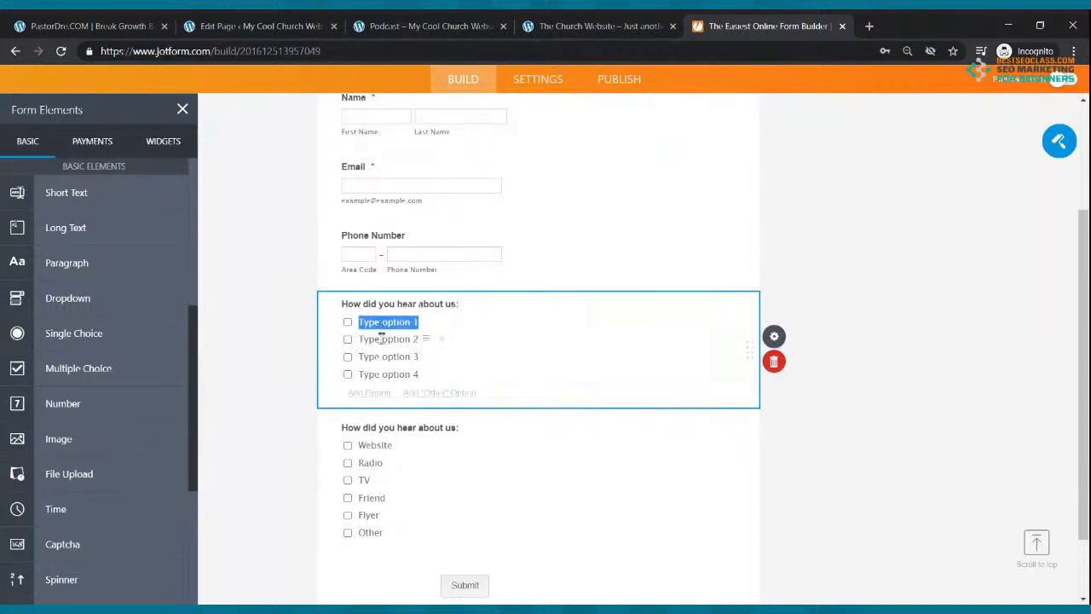
{"action": "left_click", "coordinate": [380, 338]}
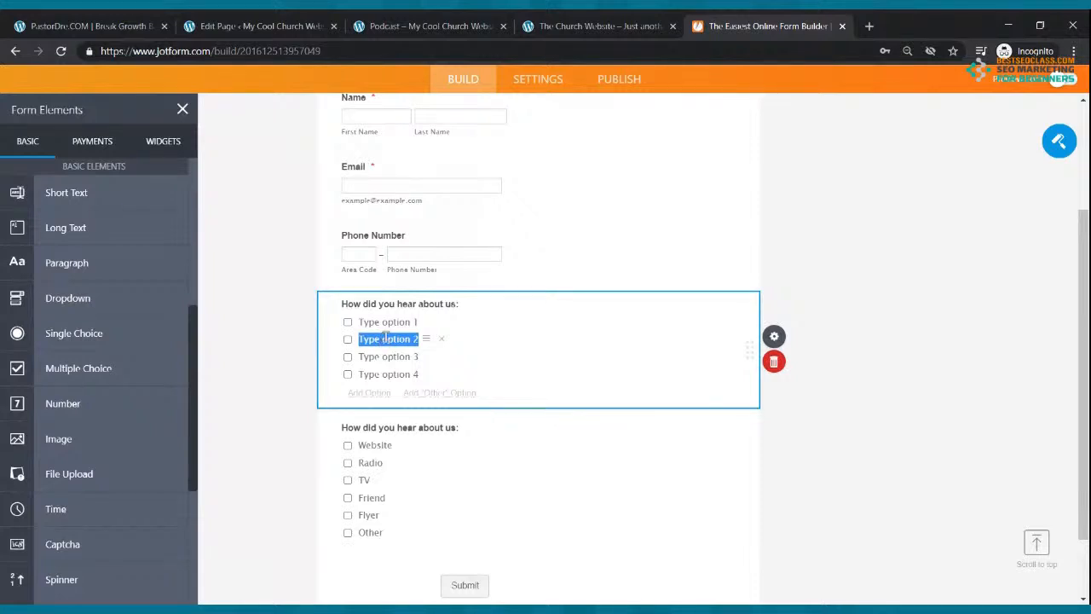
{"action": "left_click", "coordinate": [387, 355]}
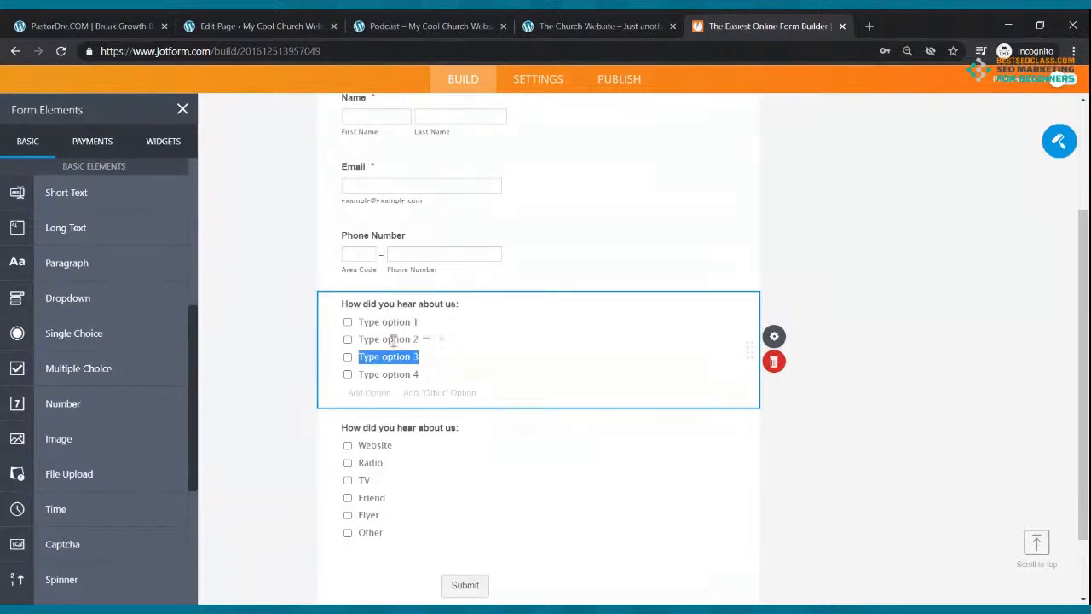
{"action": "left_click", "coordinate": [392, 324]}
{"action": "type", "text": "t"}
{"action": "type", "text": "riend"}
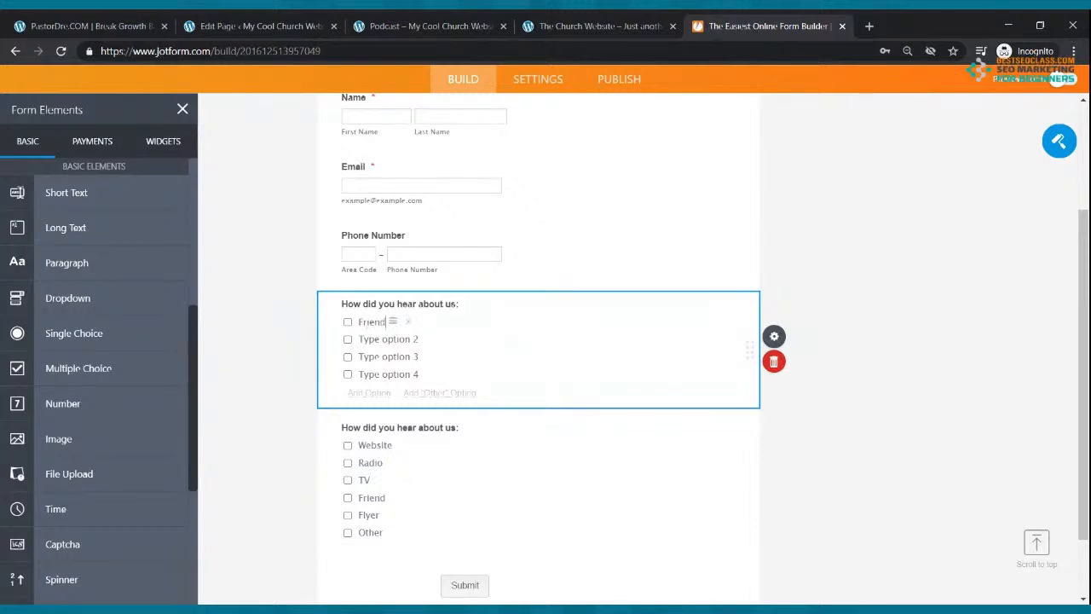
{"action": "left_click", "coordinate": [390, 340]}
{"action": "type", "text": "Radio"}
{"action": "left_click", "coordinate": [398, 357]}
{"action": "type", "text": "Flyer"}
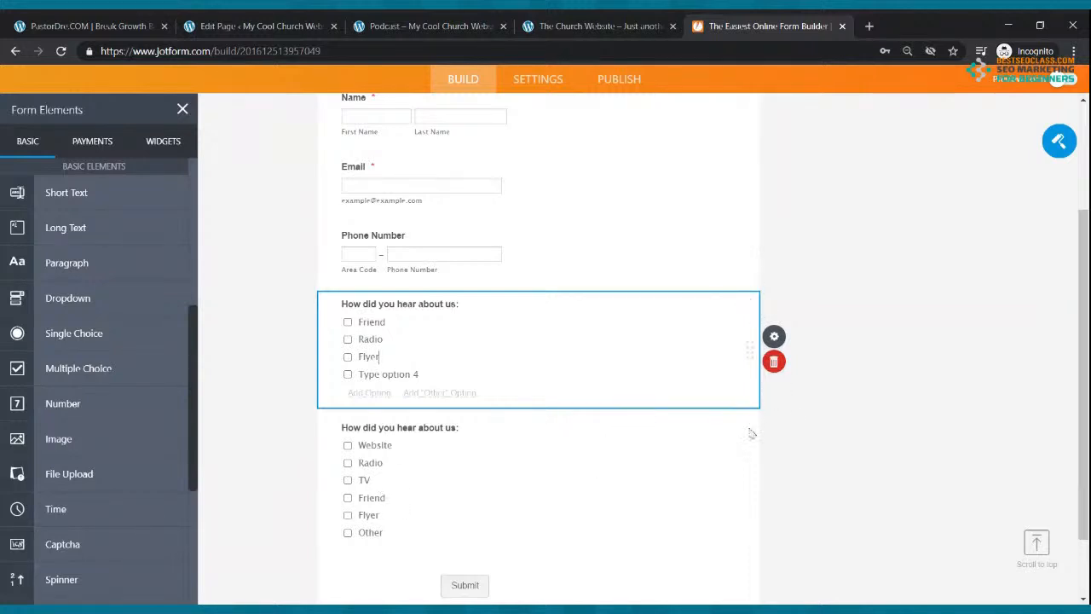
{"action": "left_click", "coordinate": [777, 372]}
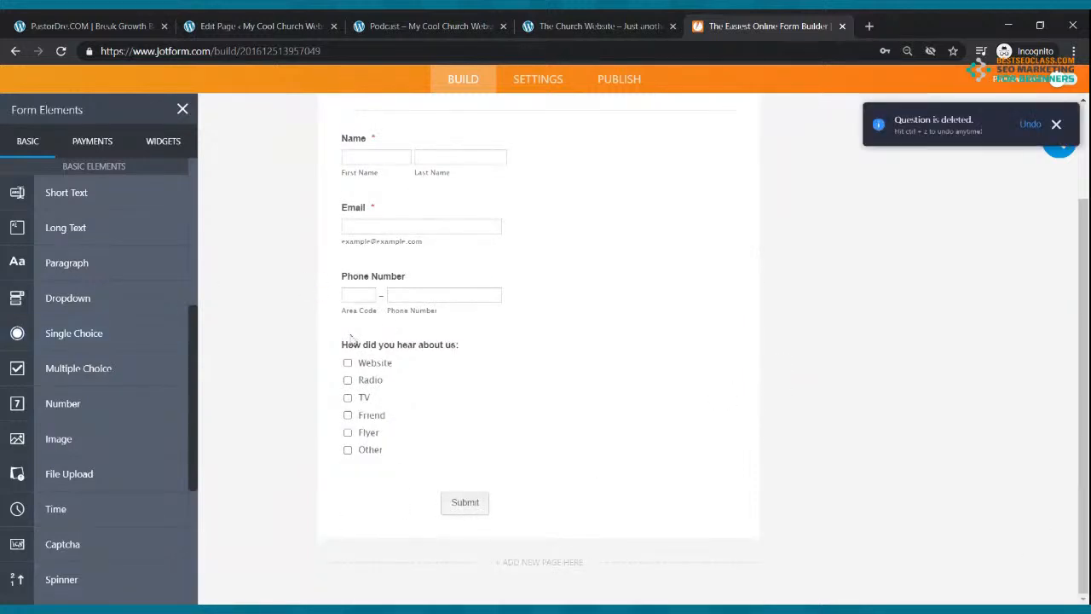
Step: Copy the Contact Us form's embed code from the publishing options
{"action": "scroll", "coordinate": [384, 375], "scroll_direction": "up", "scroll_amount": 5}
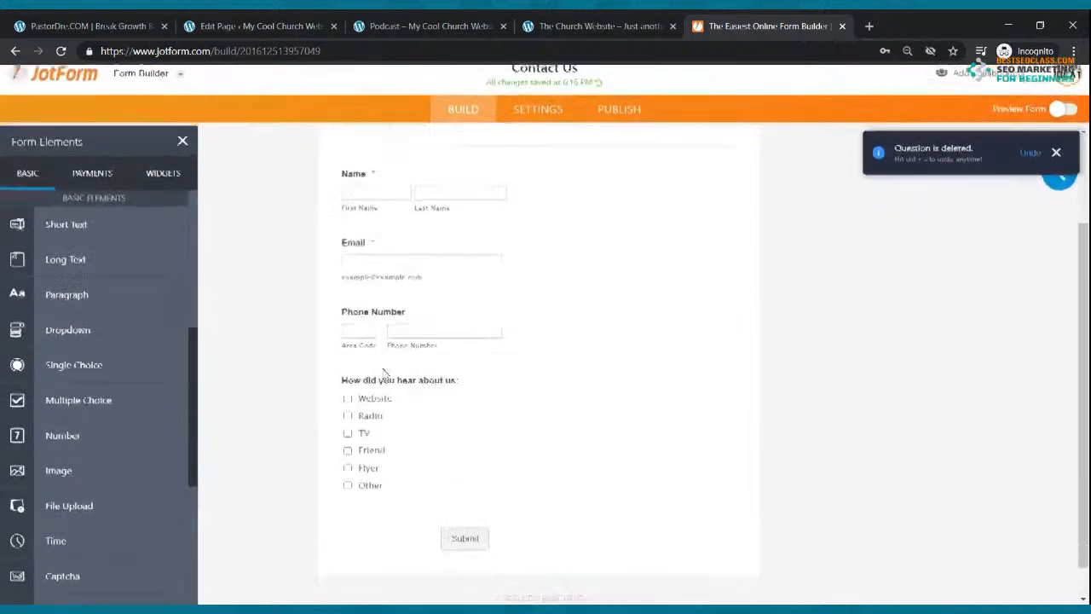
{"action": "scroll", "coordinate": [63, 281], "scroll_direction": "up", "scroll_amount": 3}
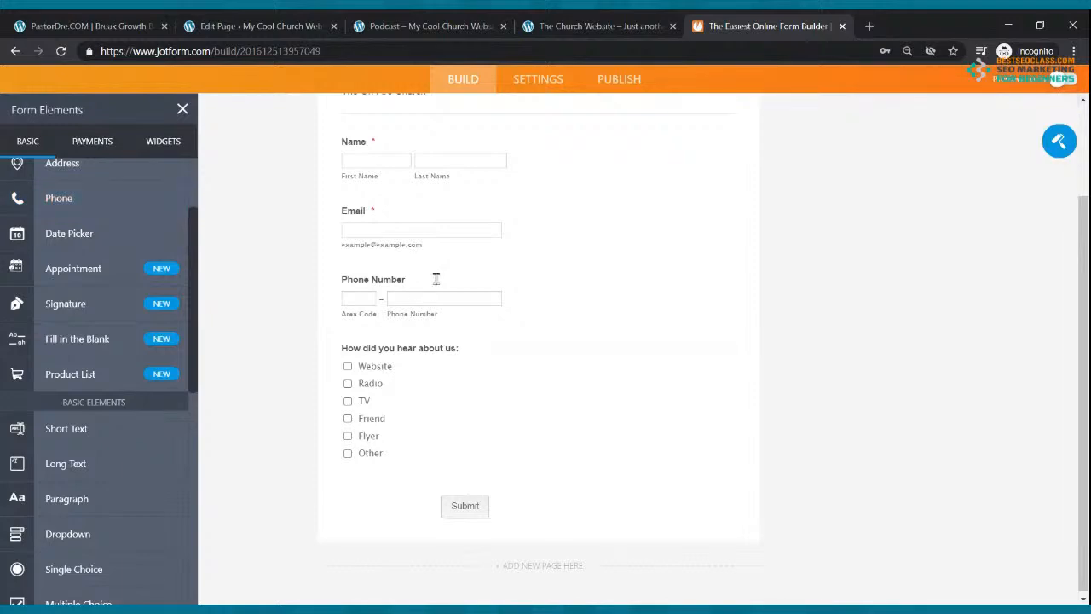
{"action": "scroll", "coordinate": [387, 189], "scroll_direction": "up", "scroll_amount": 2}
{"action": "scroll", "coordinate": [397, 196], "scroll_direction": "down", "scroll_amount": 2}
{"action": "scroll", "coordinate": [415, 386], "scroll_direction": "up", "scroll_amount": 2}
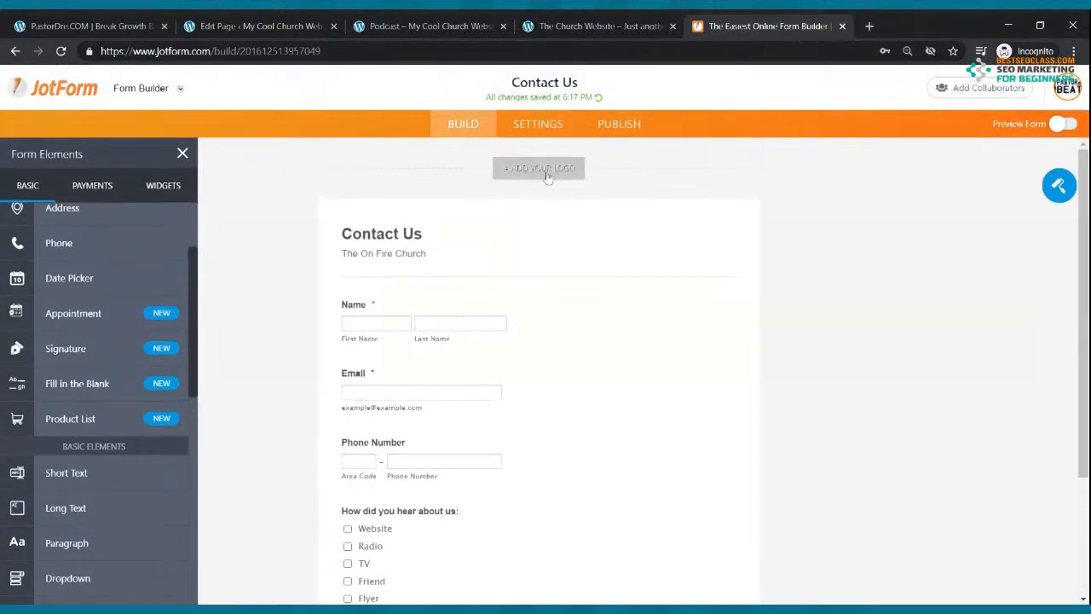
{"action": "left_click", "coordinate": [610, 127]}
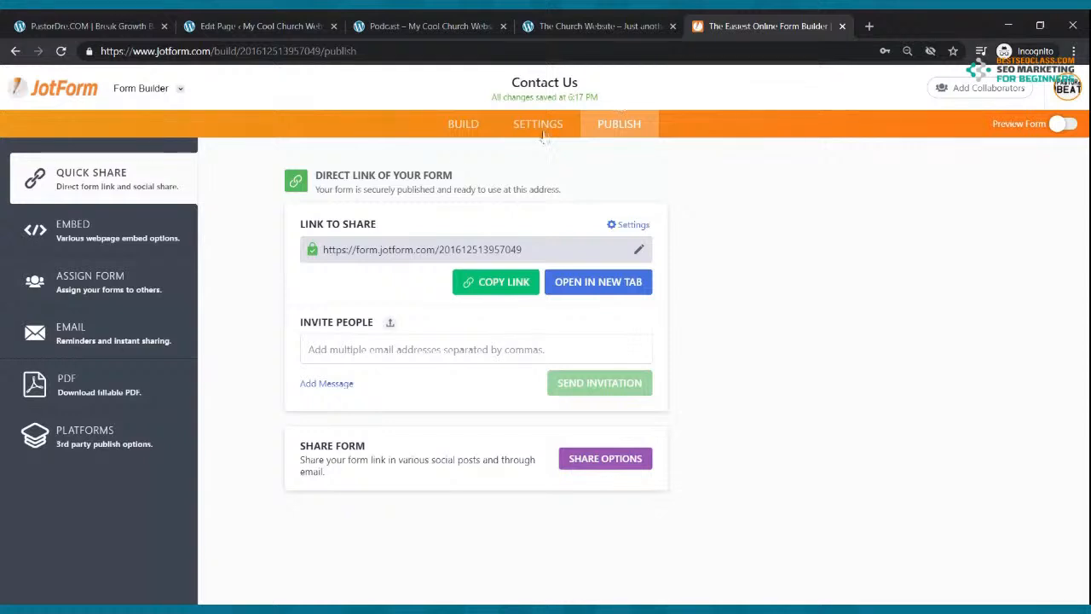
{"action": "left_click", "coordinate": [103, 232]}
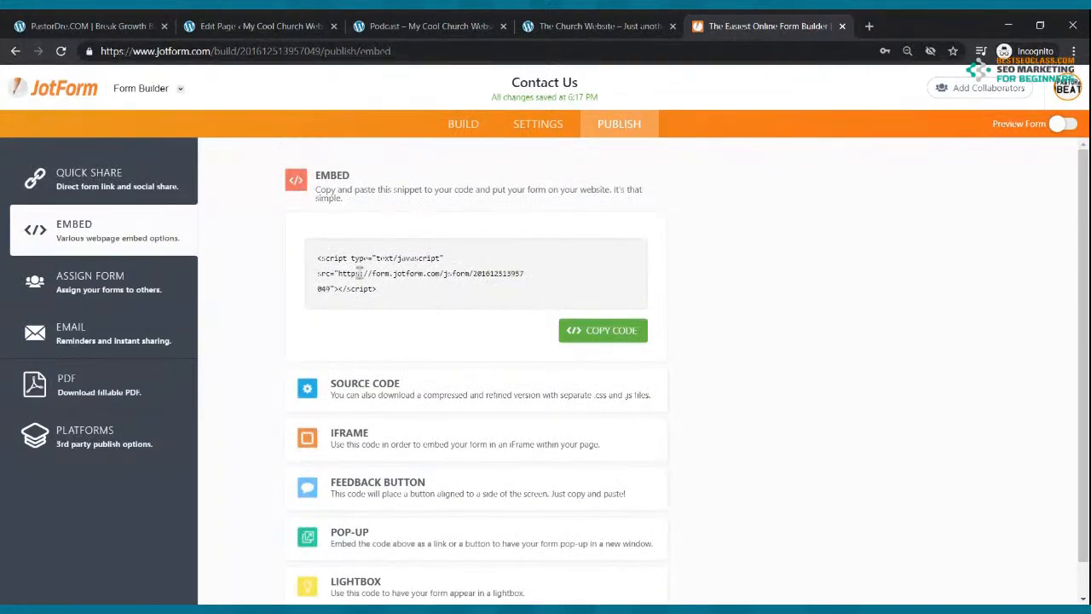
{"action": "left_click", "coordinate": [584, 335]}
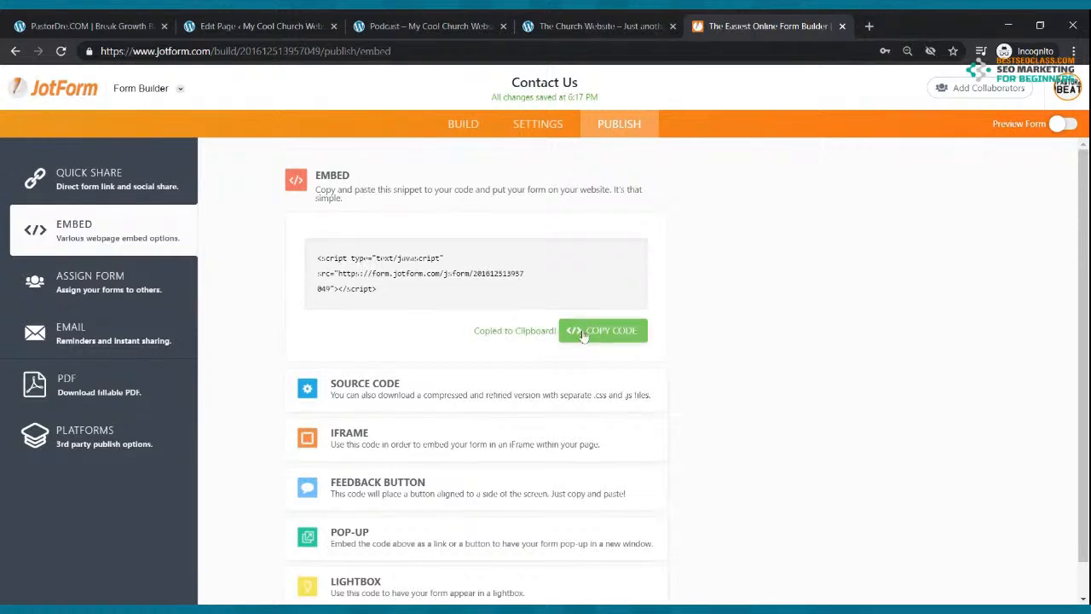
Step: Paste the JotForm embed code into a Custom HTML block on the Contact Us page and update the page
{"action": "left_click", "coordinate": [290, 23]}
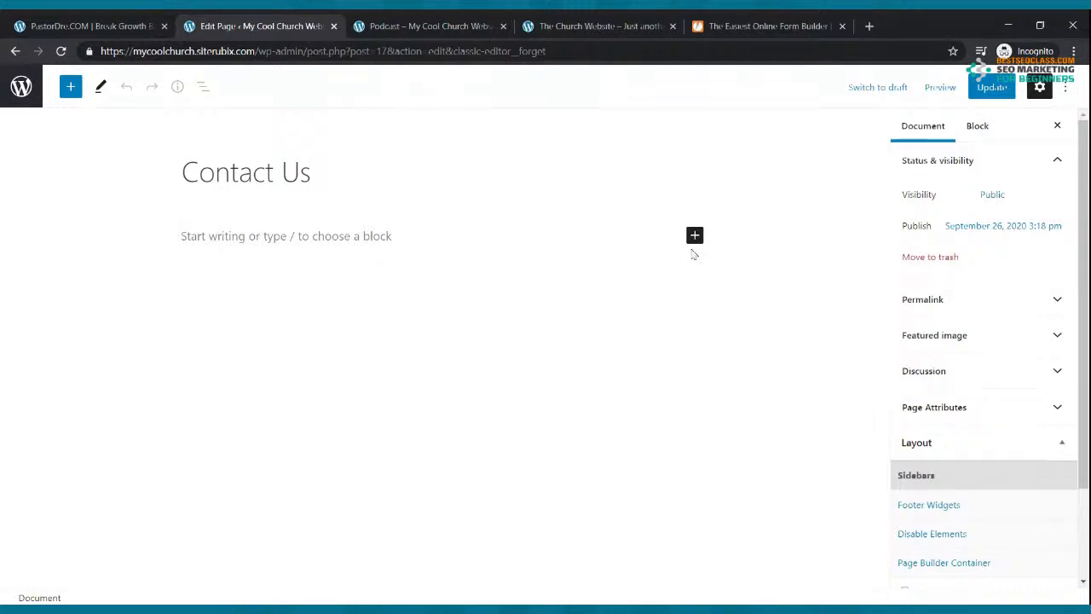
{"action": "left_click", "coordinate": [694, 236]}
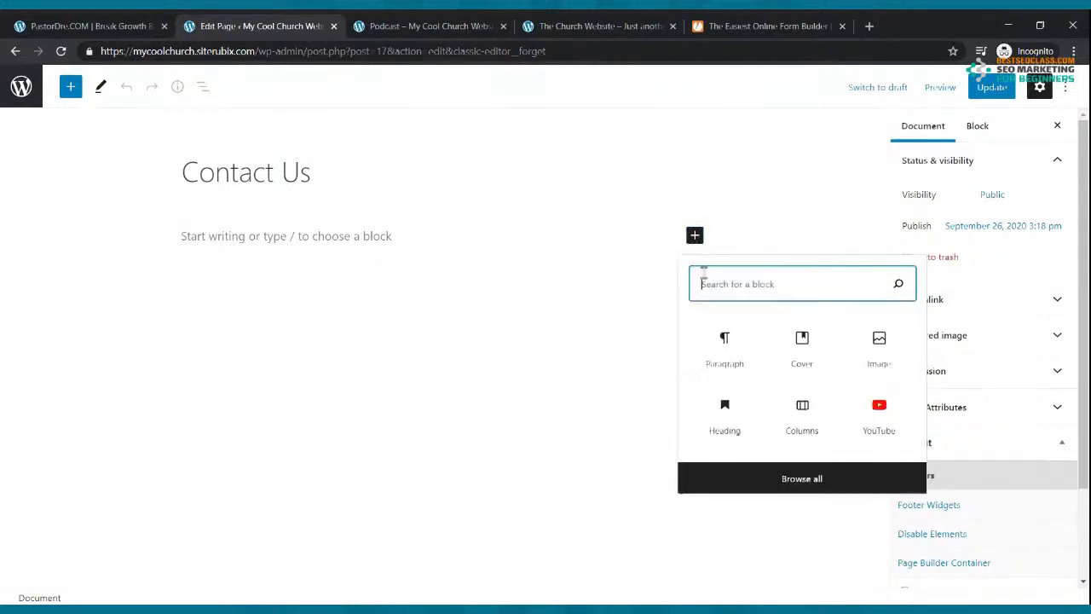
{"action": "type", "text": "html"}
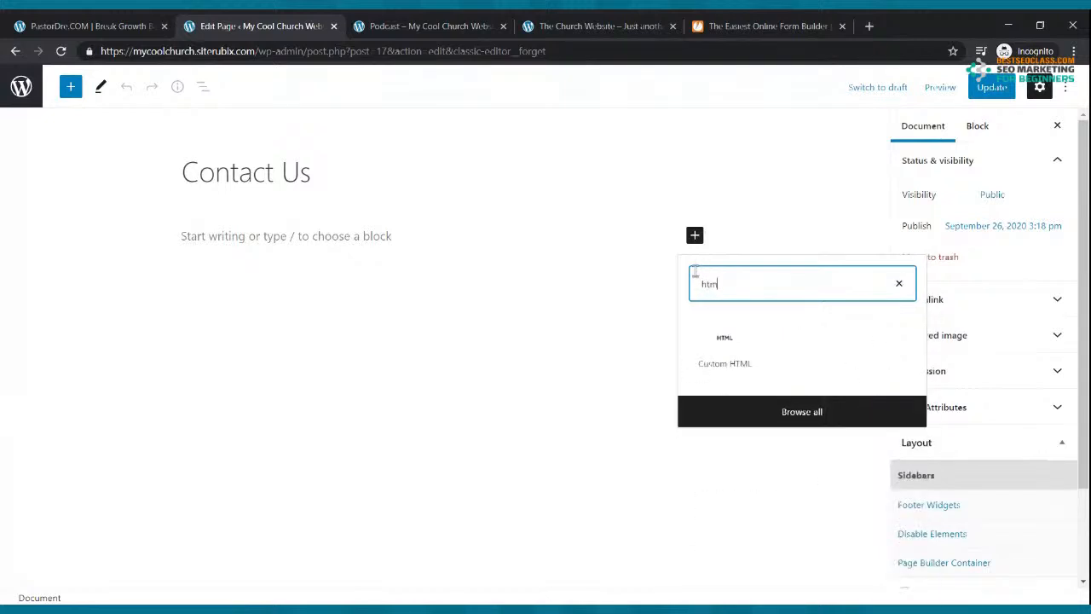
{"action": "left_click", "coordinate": [724, 339]}
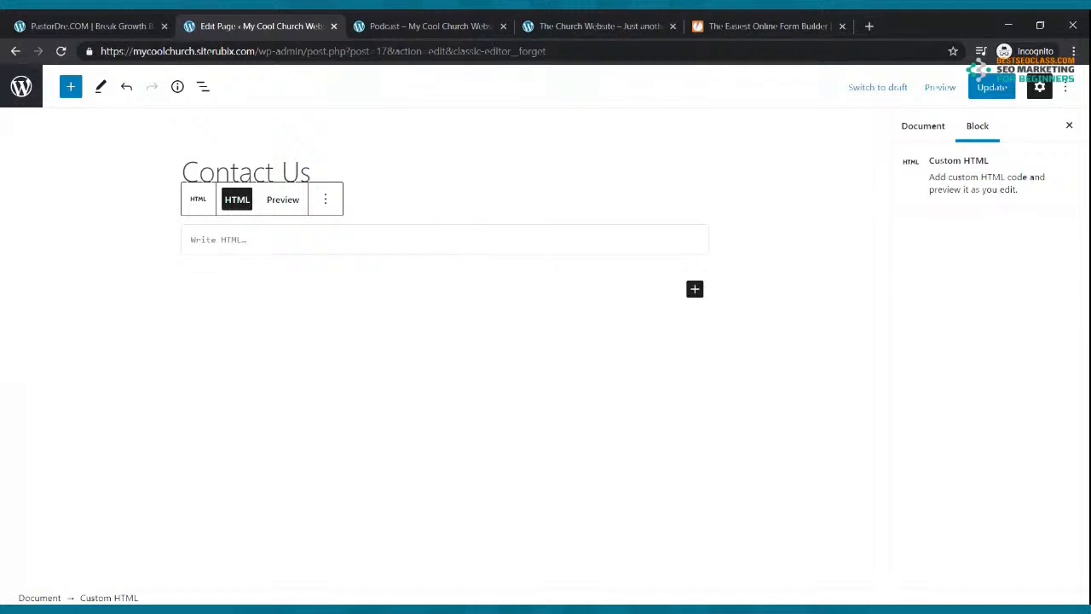
{"action": "key", "text": "ctrl+v"}
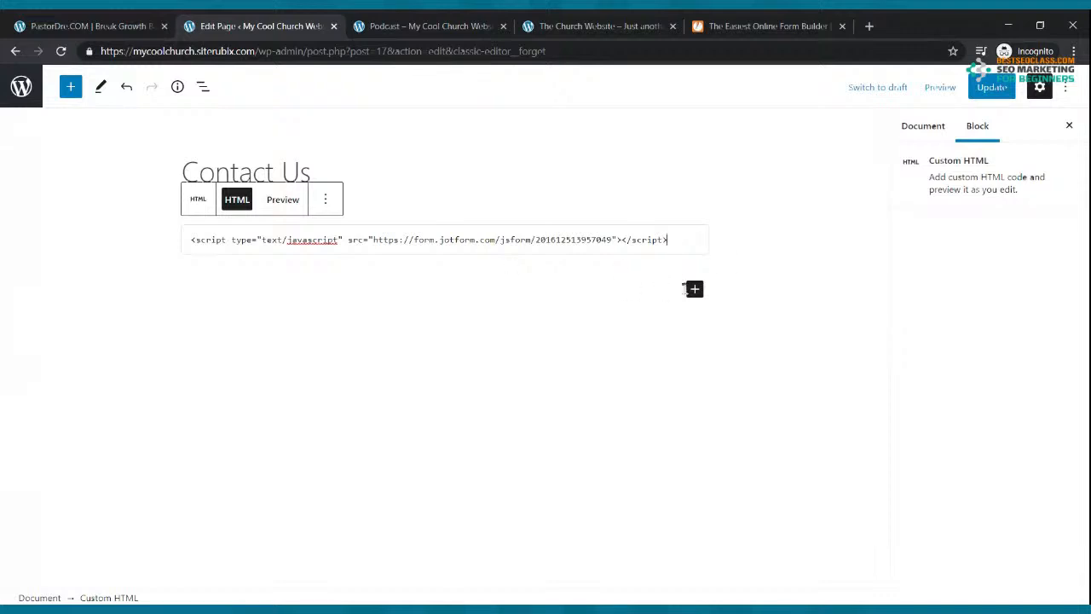
{"action": "left_click", "coordinate": [992, 96]}
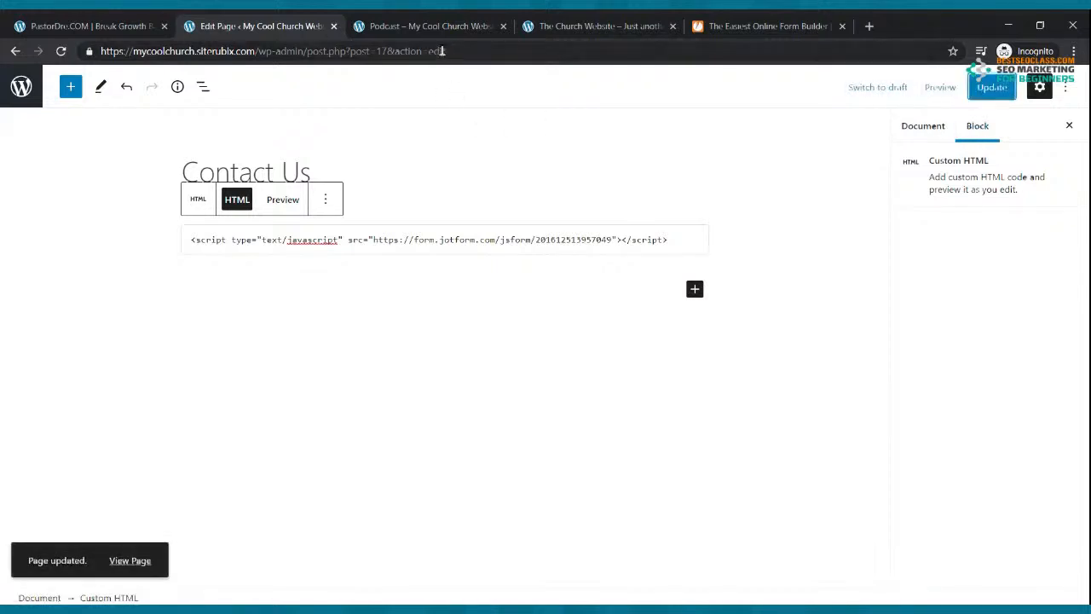
Step: View the live Contact Us page and compare its embedded form with the form in the builder
{"action": "left_click", "coordinate": [417, 24]}
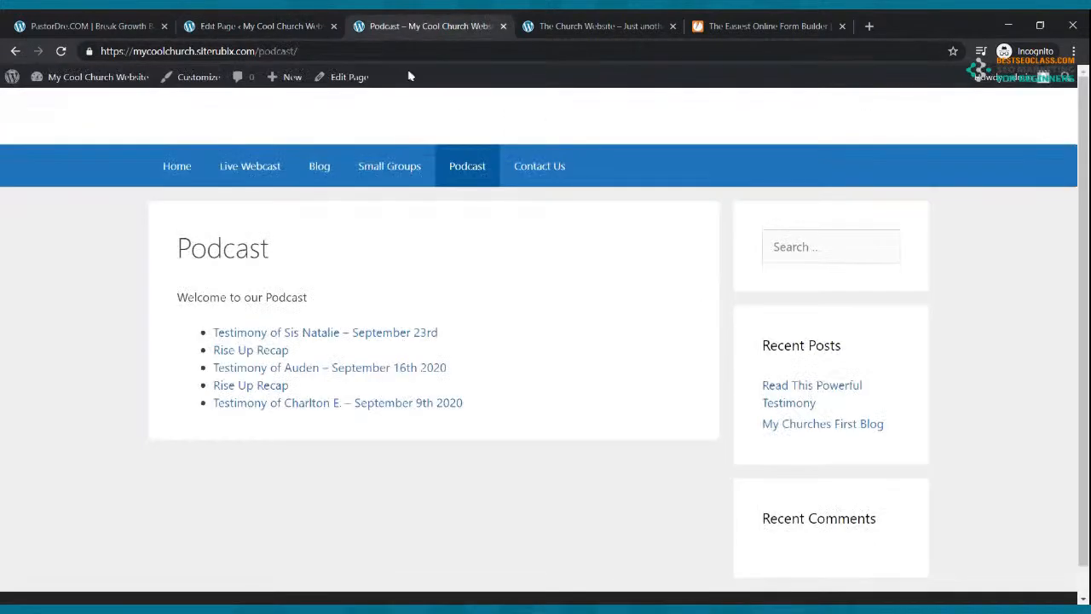
{"action": "left_click", "coordinate": [536, 170]}
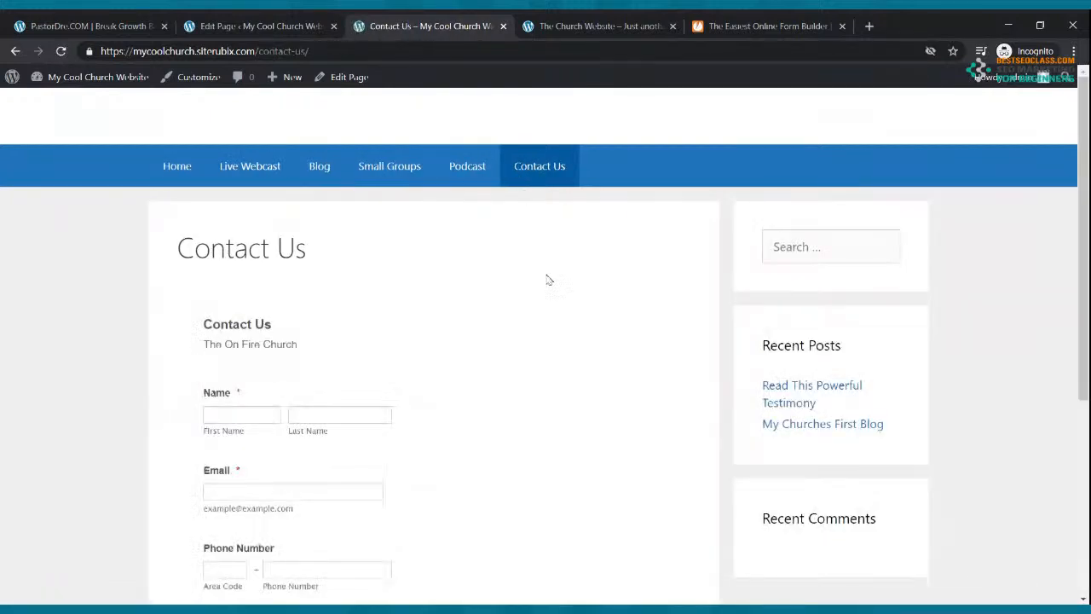
{"action": "scroll", "coordinate": [552, 274], "scroll_direction": "down", "scroll_amount": 3}
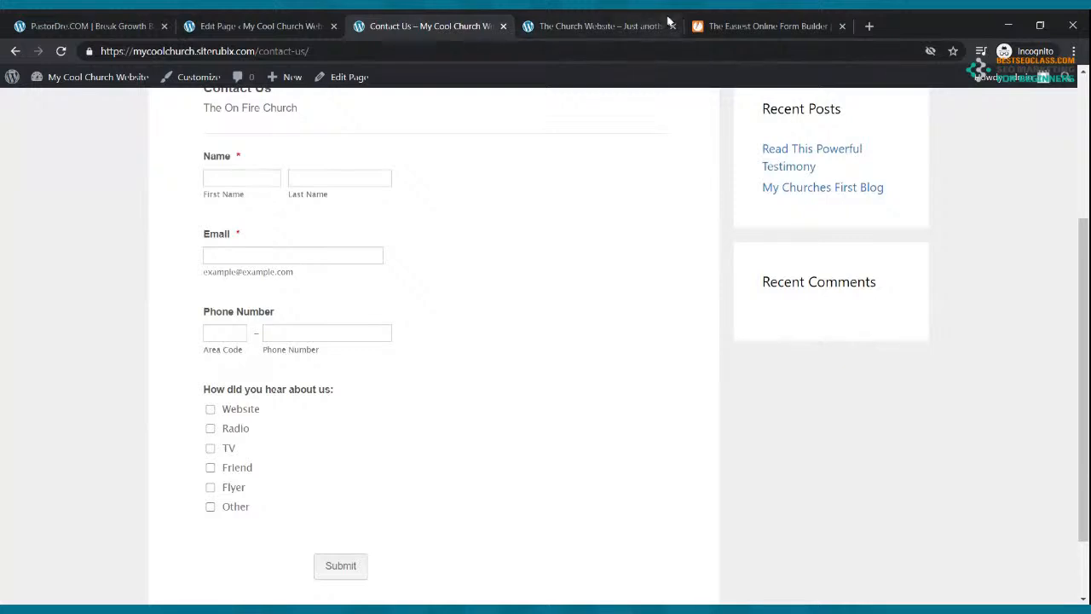
{"action": "left_click", "coordinate": [776, 25]}
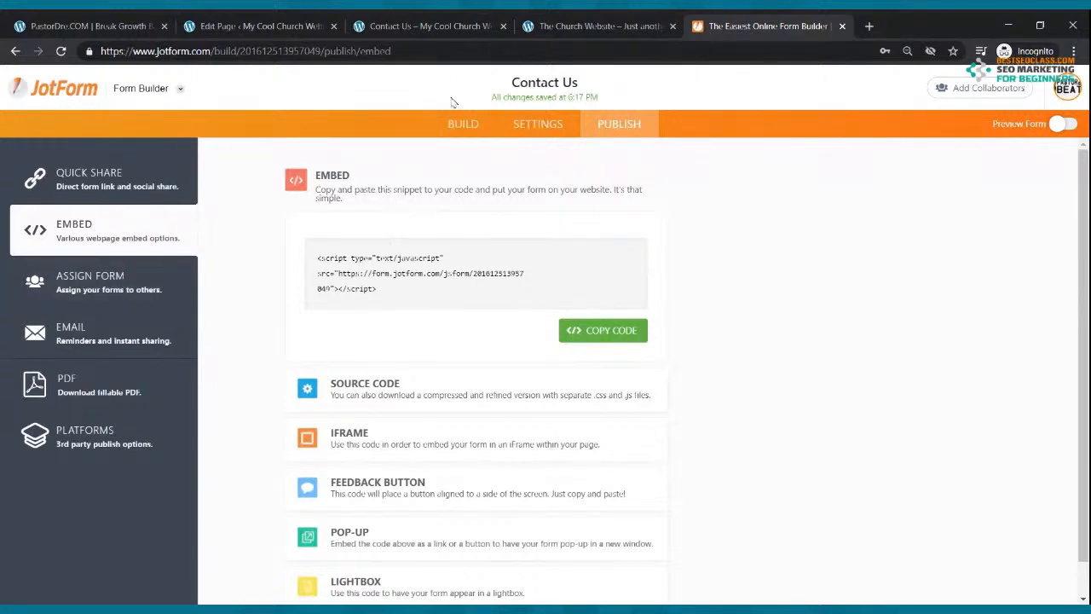
{"action": "left_click", "coordinate": [468, 130]}
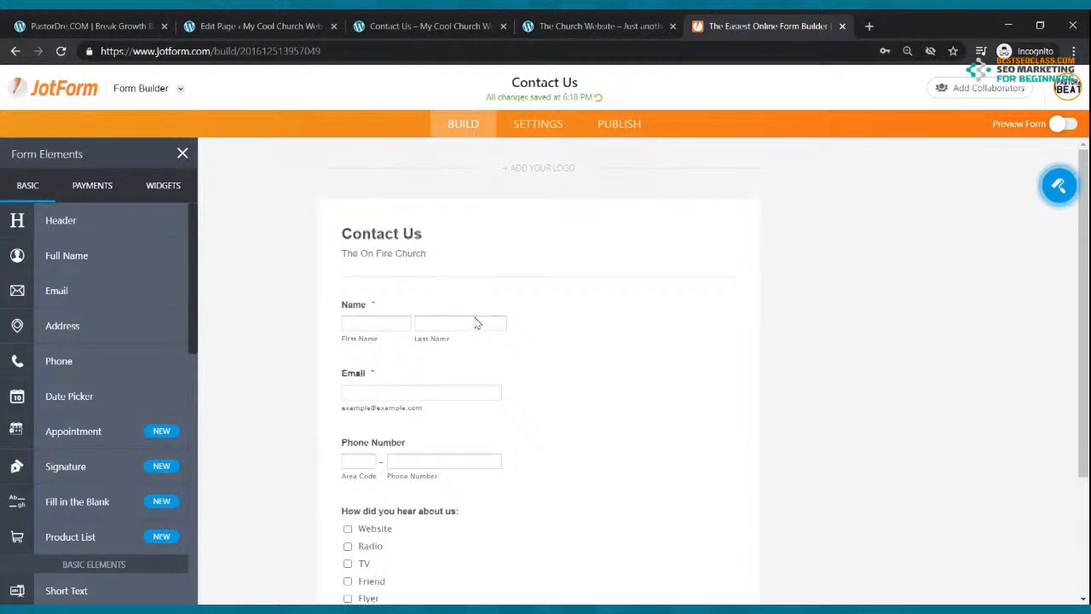
{"action": "scroll", "coordinate": [477, 324], "scroll_direction": "down", "scroll_amount": 2}
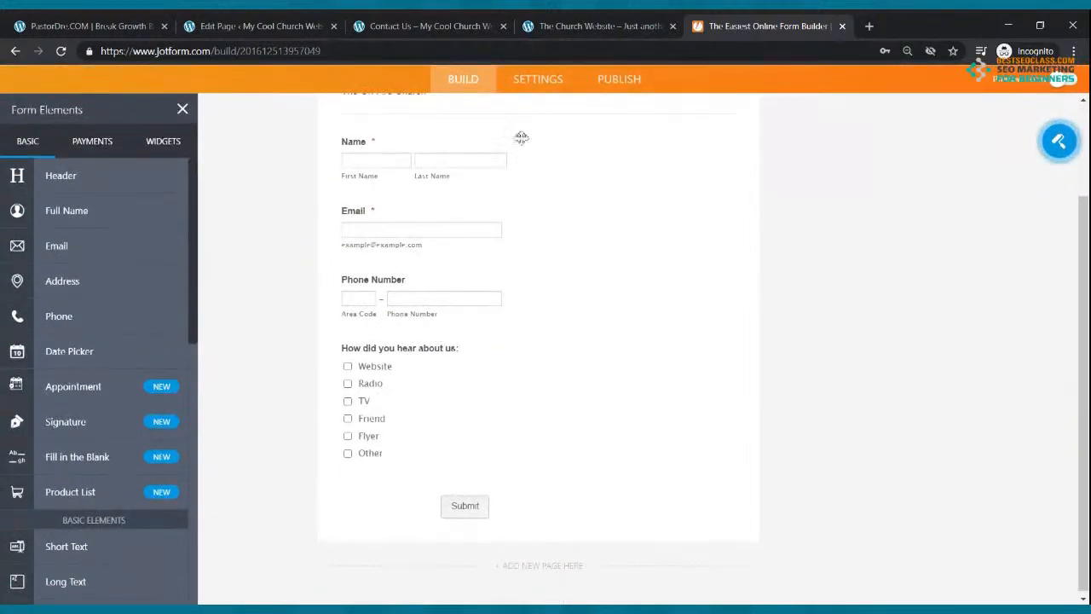
{"action": "left_click", "coordinate": [558, 23]}
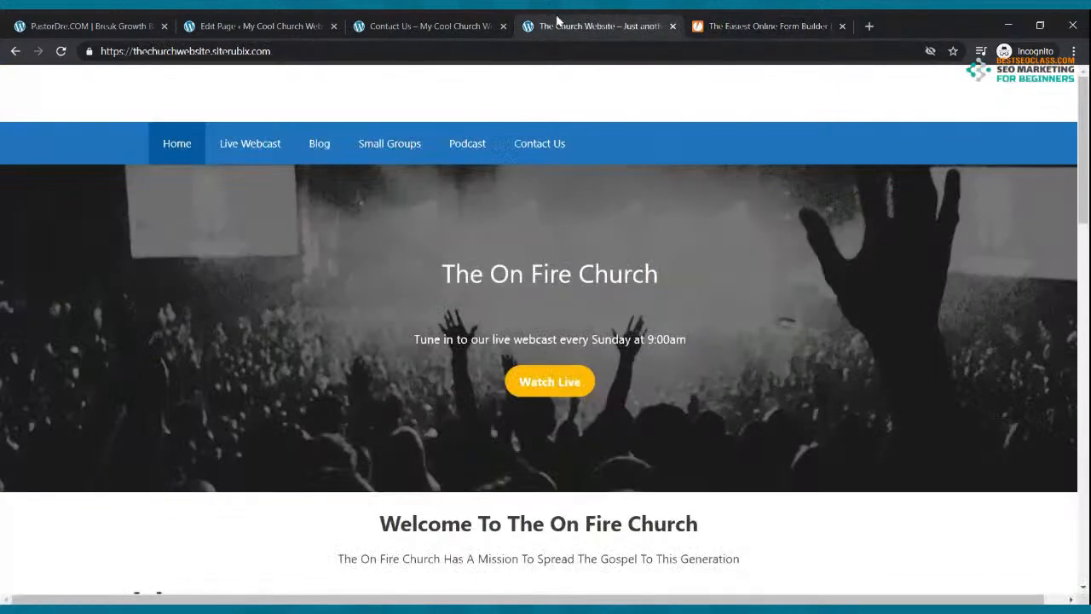
{"action": "left_click", "coordinate": [435, 23]}
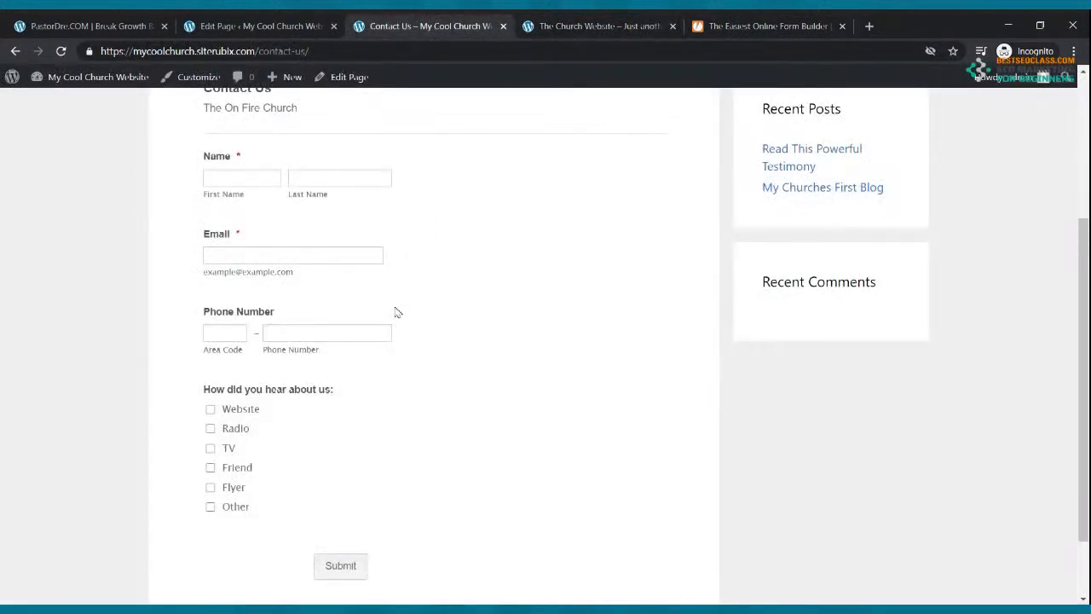
{"action": "scroll", "coordinate": [395, 312], "scroll_direction": "down", "scroll_amount": 1}
{"action": "scroll", "coordinate": [395, 312], "scroll_direction": "up", "scroll_amount": 4}
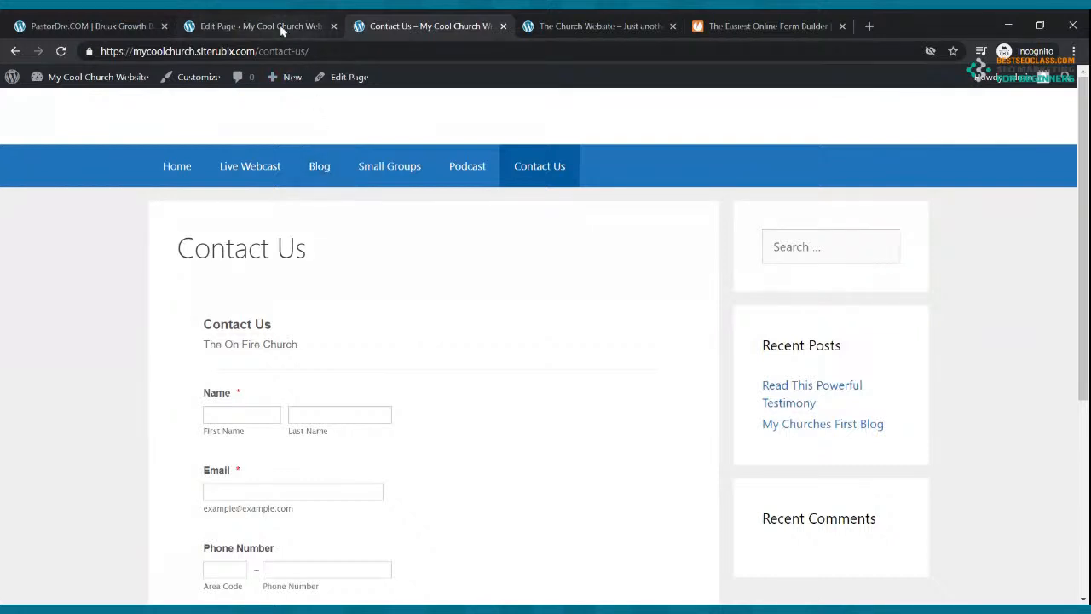
Step: Browse the live site's Live Webcast page and scroll through the home page content
{"action": "left_click", "coordinate": [258, 166]}
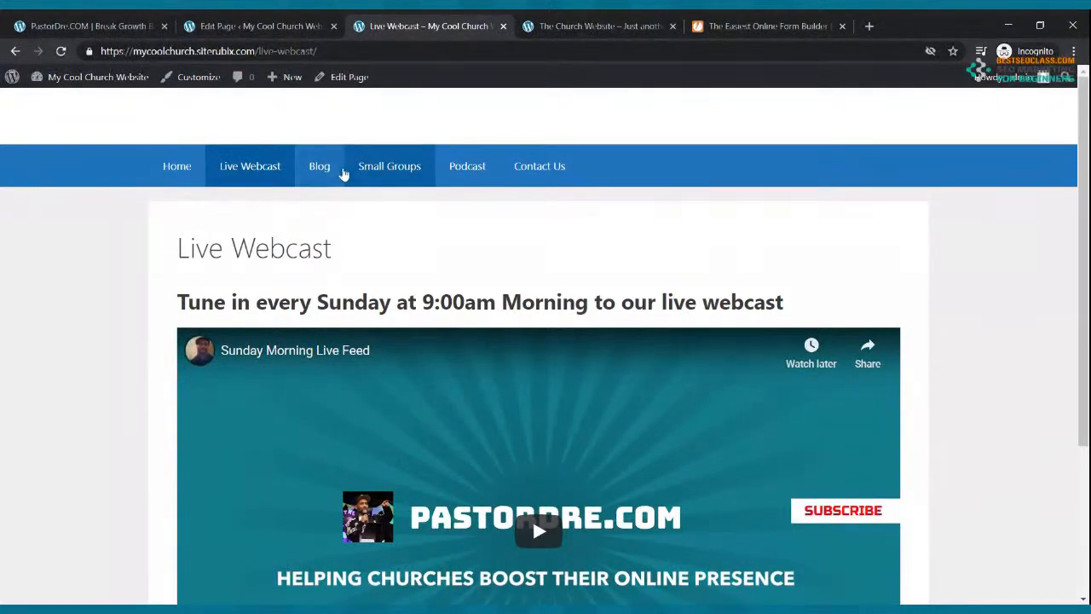
{"action": "left_click", "coordinate": [192, 171]}
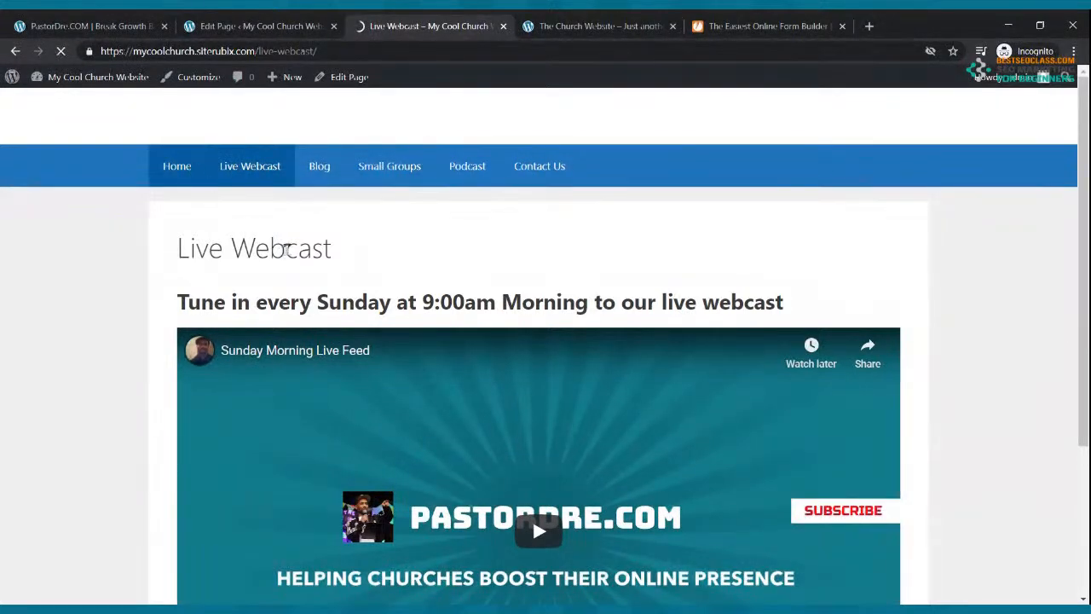
{"action": "scroll", "coordinate": [288, 264], "scroll_direction": "down", "scroll_amount": 8}
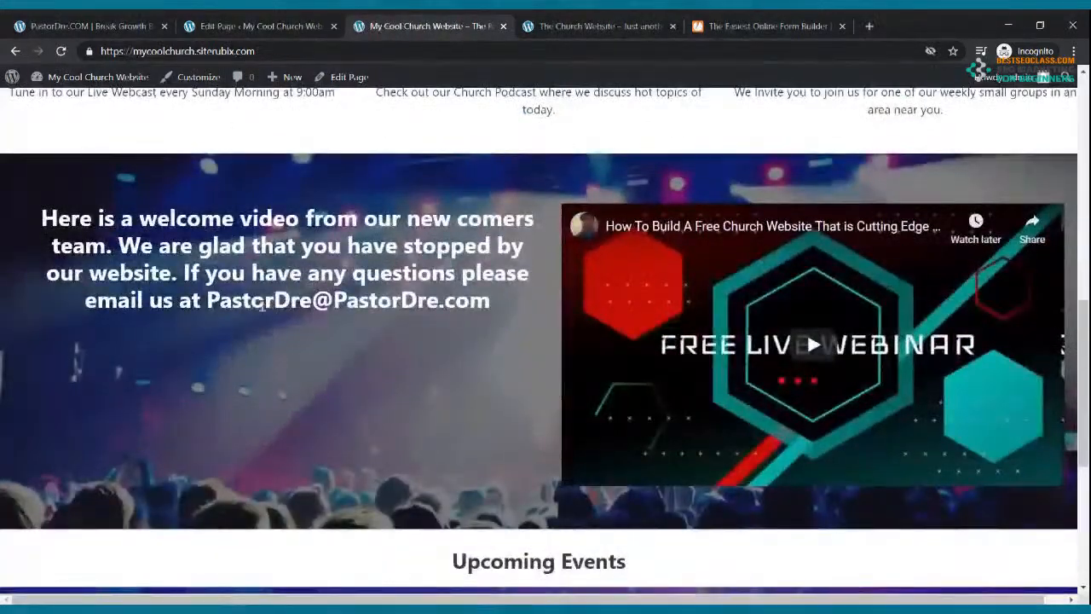
{"action": "left_click_drag", "start_coordinate": [207, 302], "coordinate": [502, 317]}
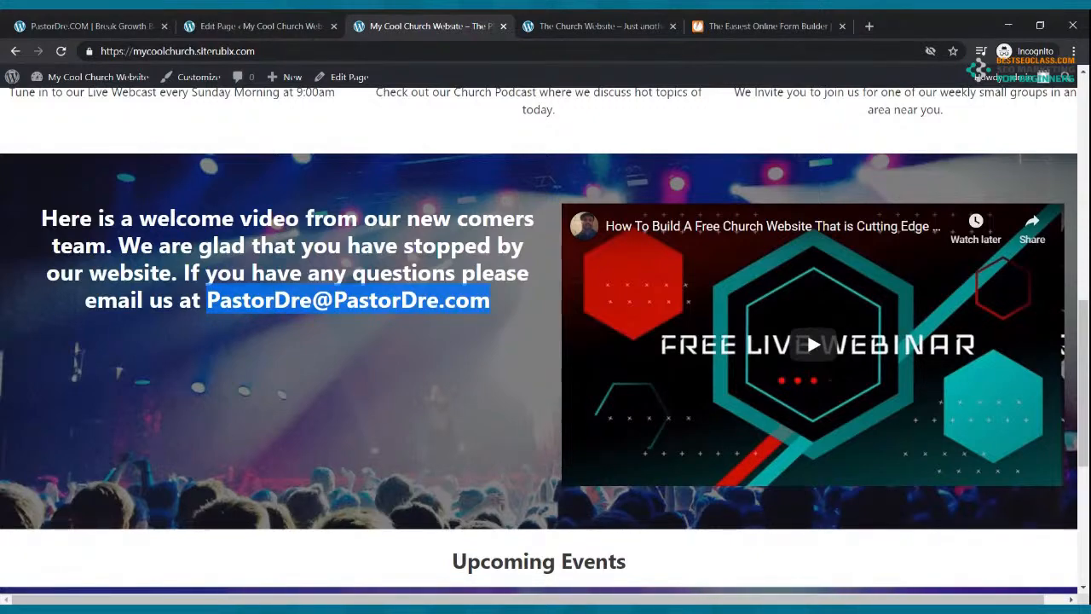
{"action": "scroll", "coordinate": [753, 547], "scroll_direction": "up", "scroll_amount": 5}
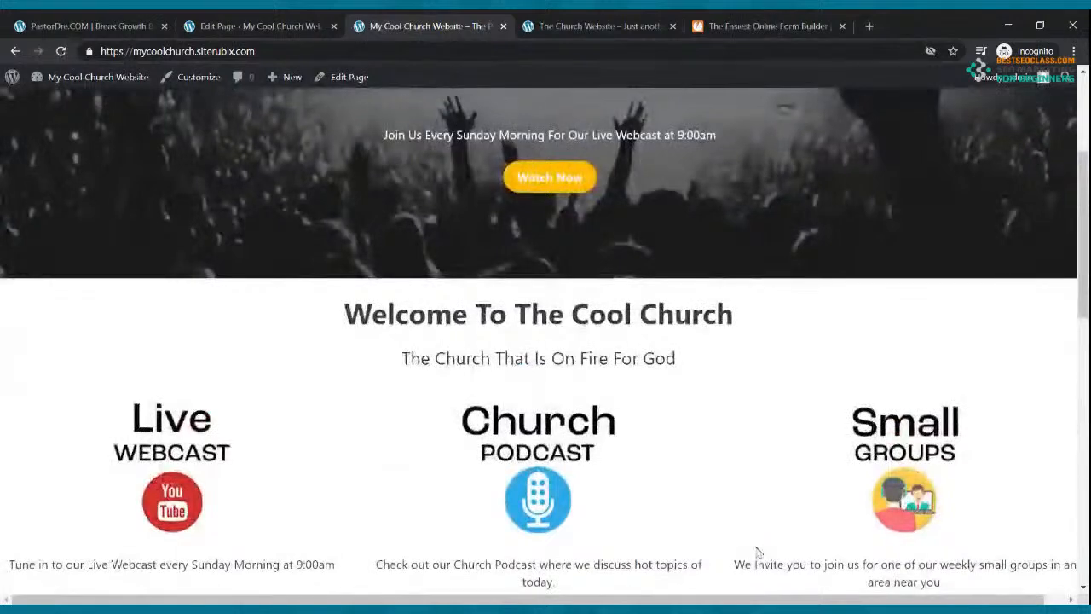
{"action": "scroll", "coordinate": [754, 546], "scroll_direction": "up", "scroll_amount": 3}
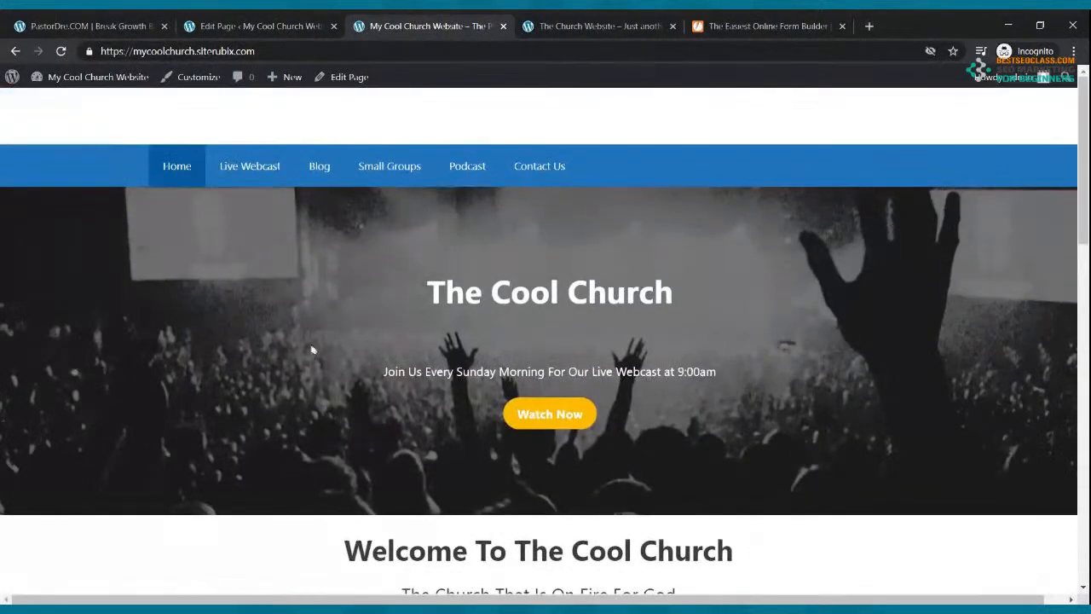
Step: Visit each menu page in turn, from Live Webcast through Blog, Small Groups and Podcast to the Contact Us form
{"action": "left_click", "coordinate": [261, 176]}
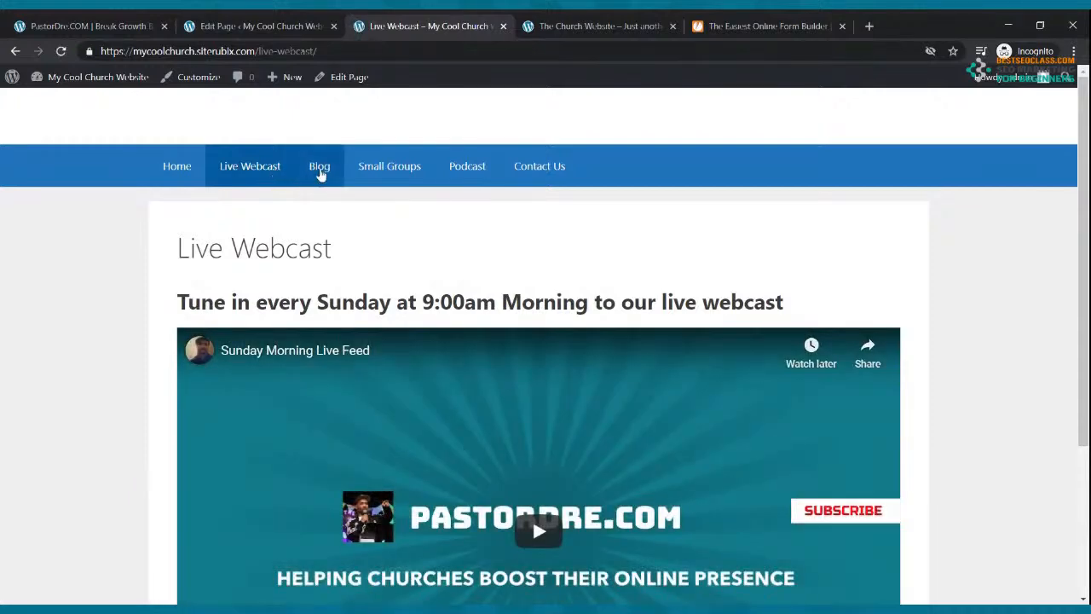
{"action": "left_click", "coordinate": [318, 172]}
{"action": "left_click", "coordinate": [378, 172]}
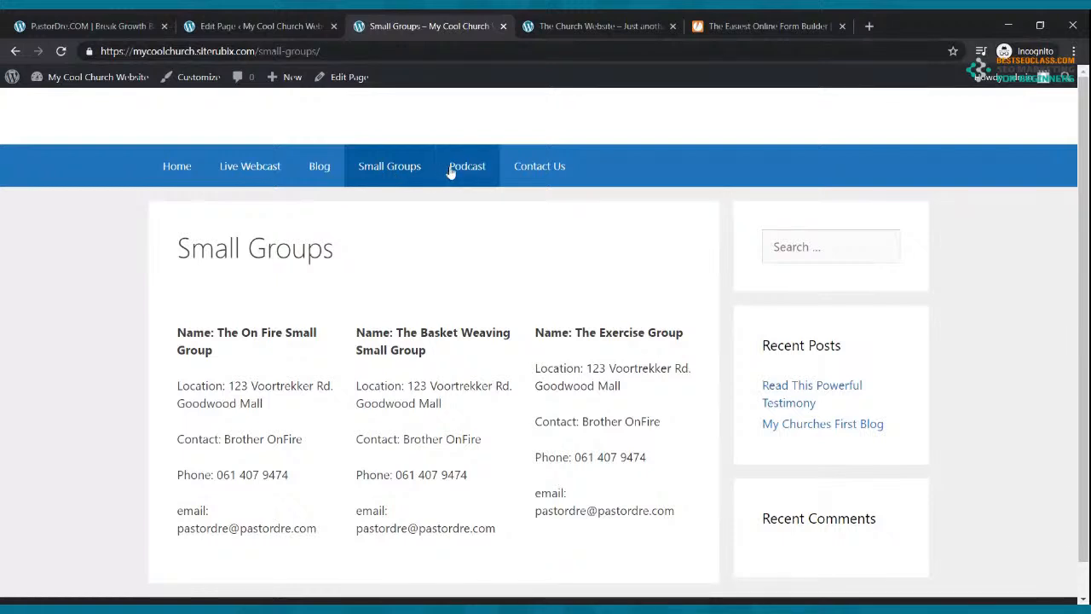
{"action": "left_click", "coordinate": [466, 170]}
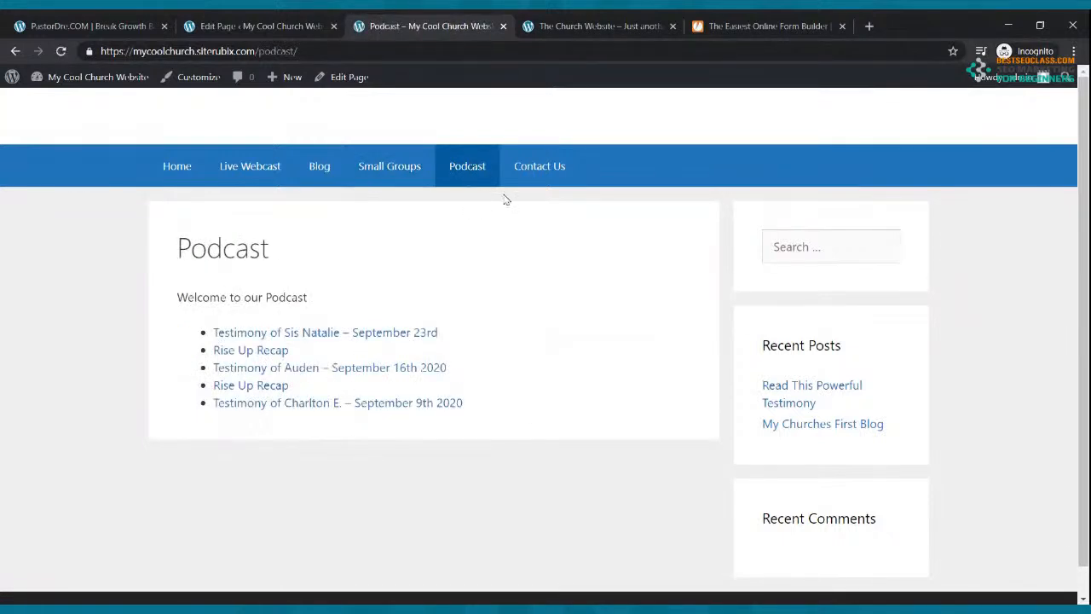
{"action": "left_click", "coordinate": [562, 170]}
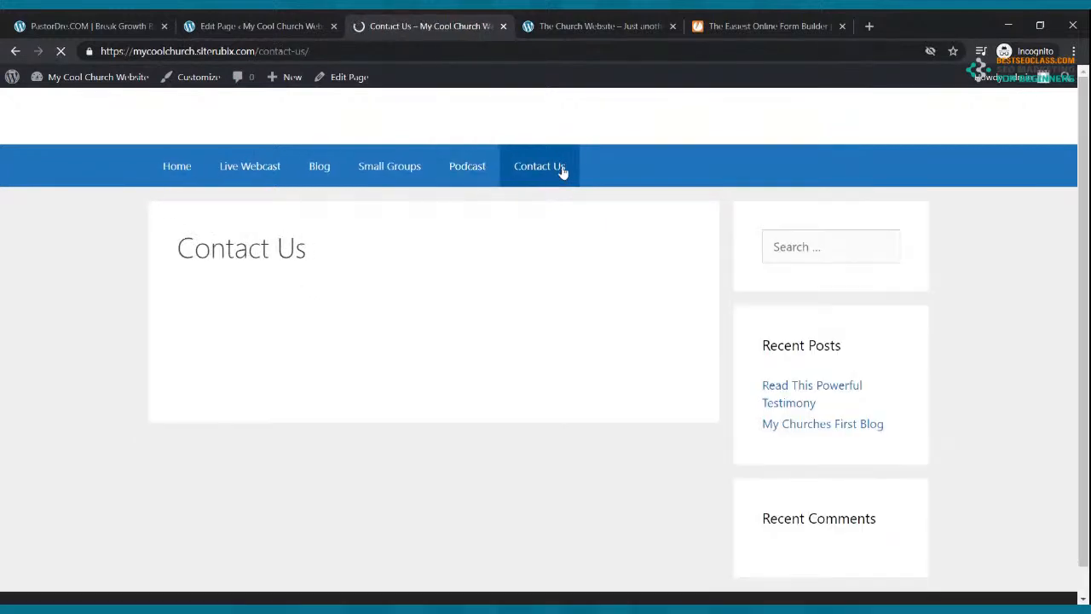
{"action": "scroll", "coordinate": [562, 173], "scroll_direction": "down", "scroll_amount": 2}
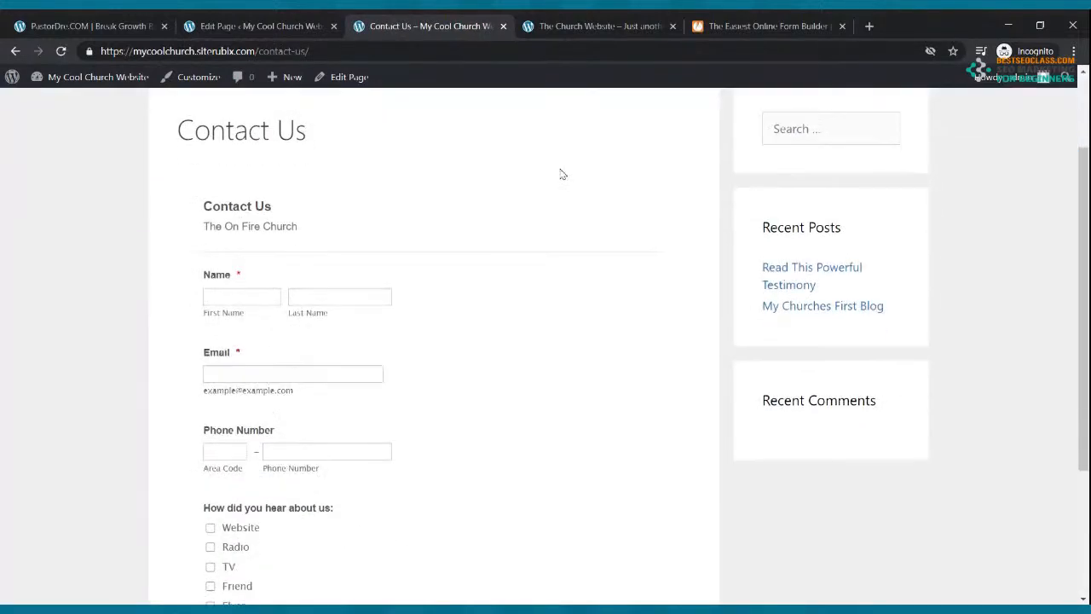